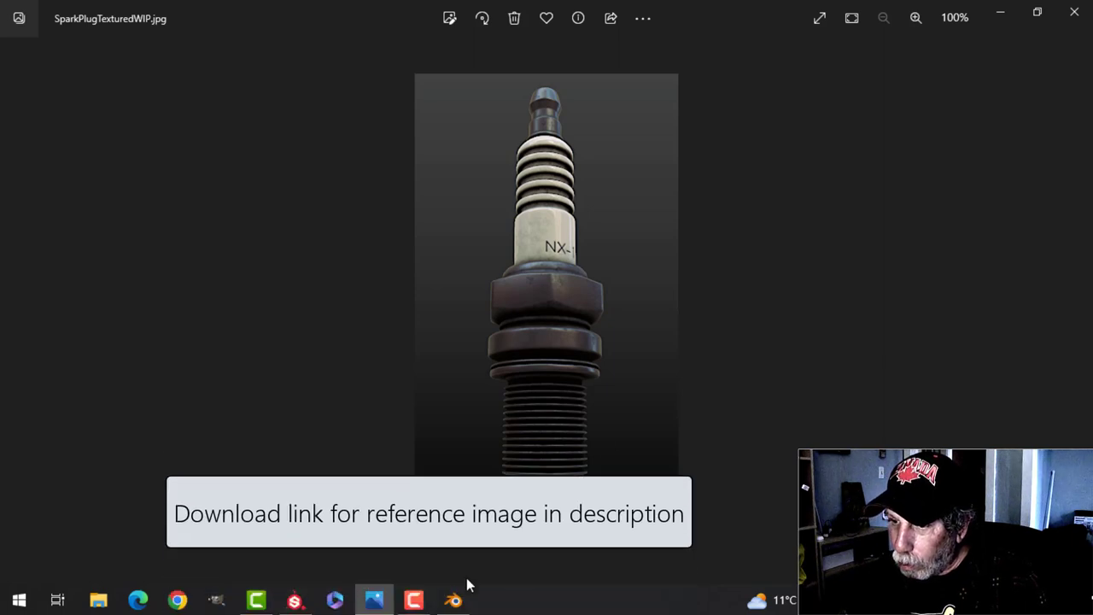
- Switch to Blender and examine the spark plug reference image from the front, down to its electrode end
click(453, 601)
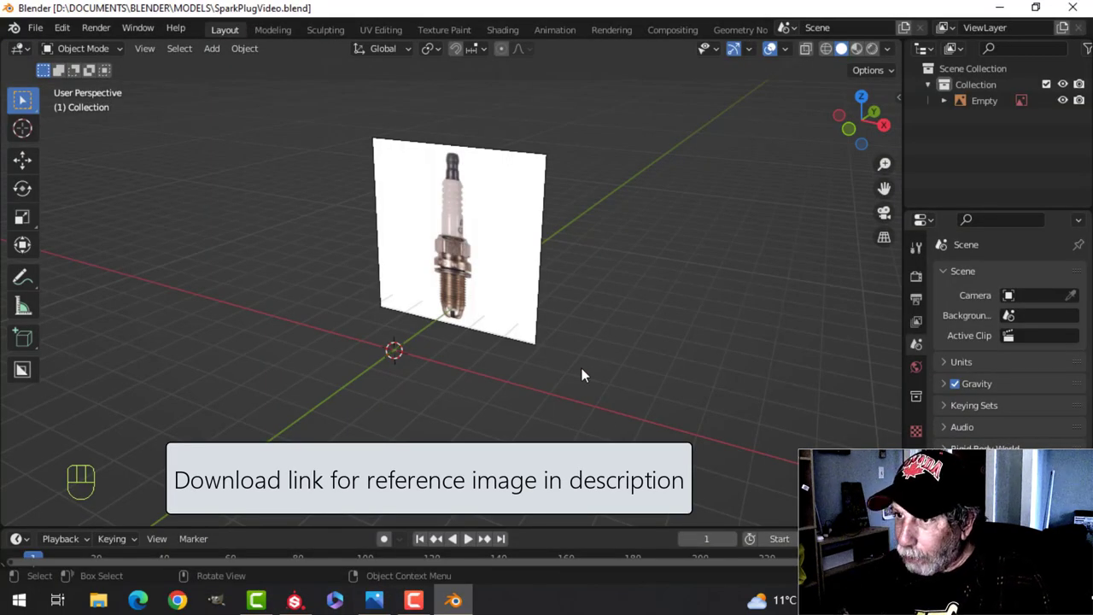
scroll(568, 346, up, 4)
middle_drag(503, 239, 589, 235)
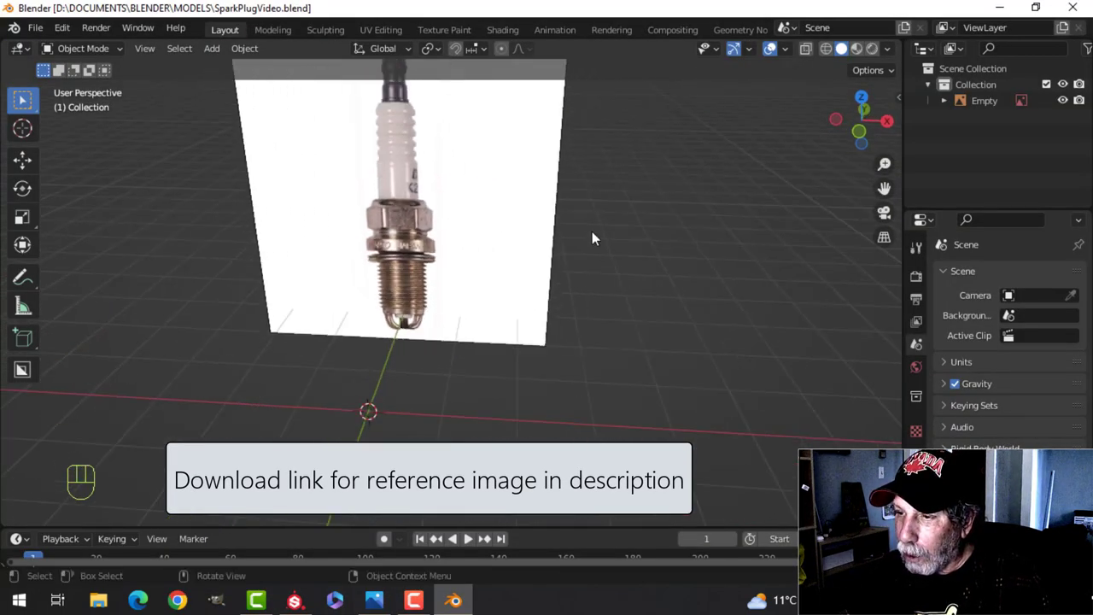
key(KP_1)
scroll(587, 237, up, 2)
scroll(587, 240, down, 4)
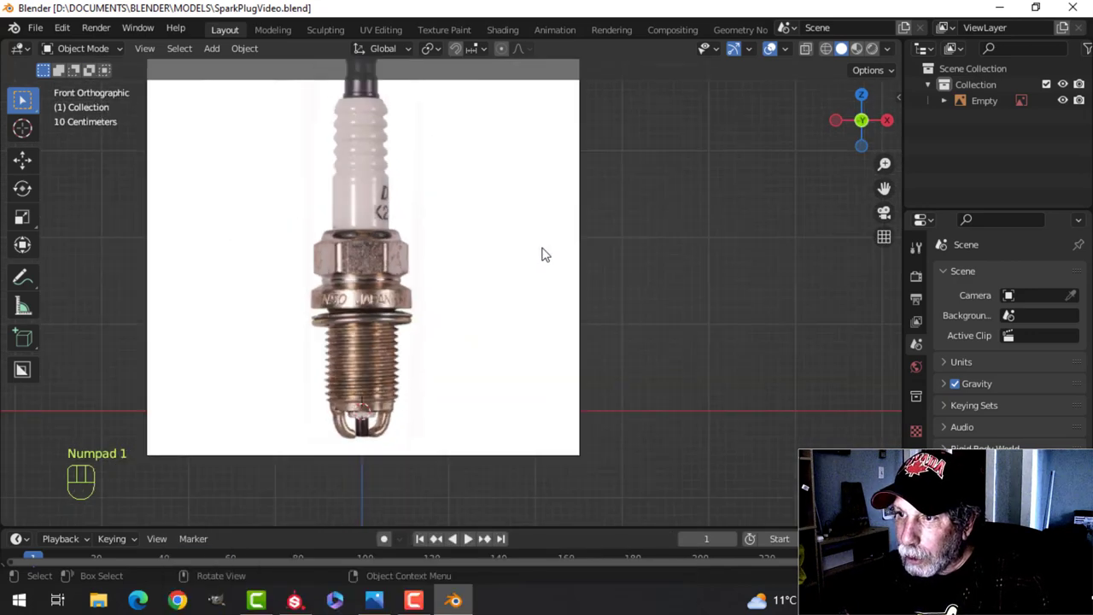
middle_drag(671, 215, 502, 273)
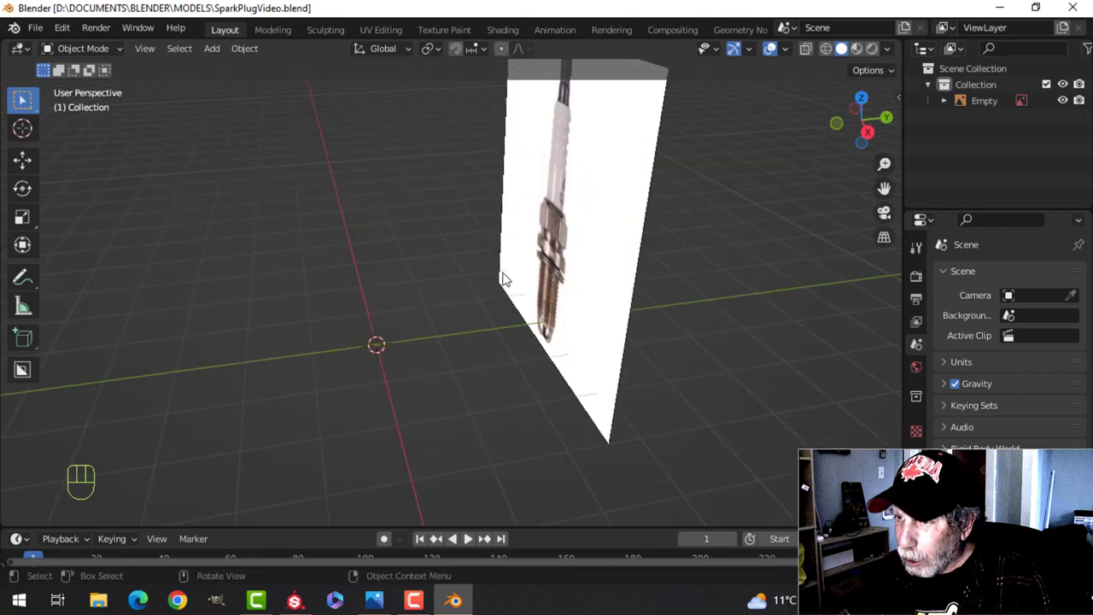
key(KP_1)
scroll(504, 279, up, 3)
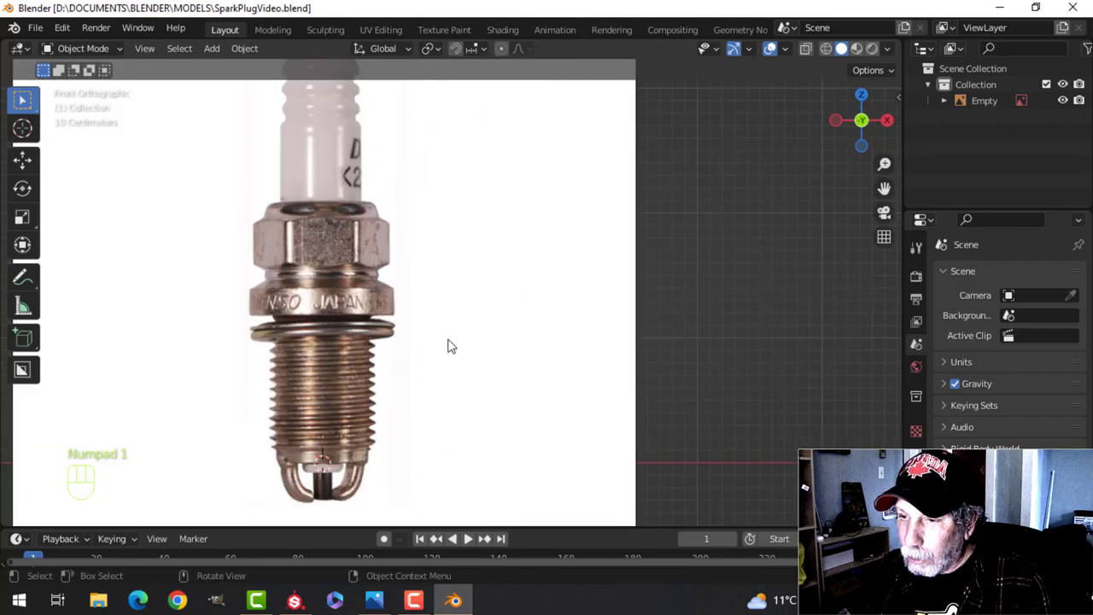
scroll(448, 340, up, 2)
shift+middle_drag(430, 374, 576, 247)
scroll(555, 307, up, 2)
scroll(442, 383, down, 2)
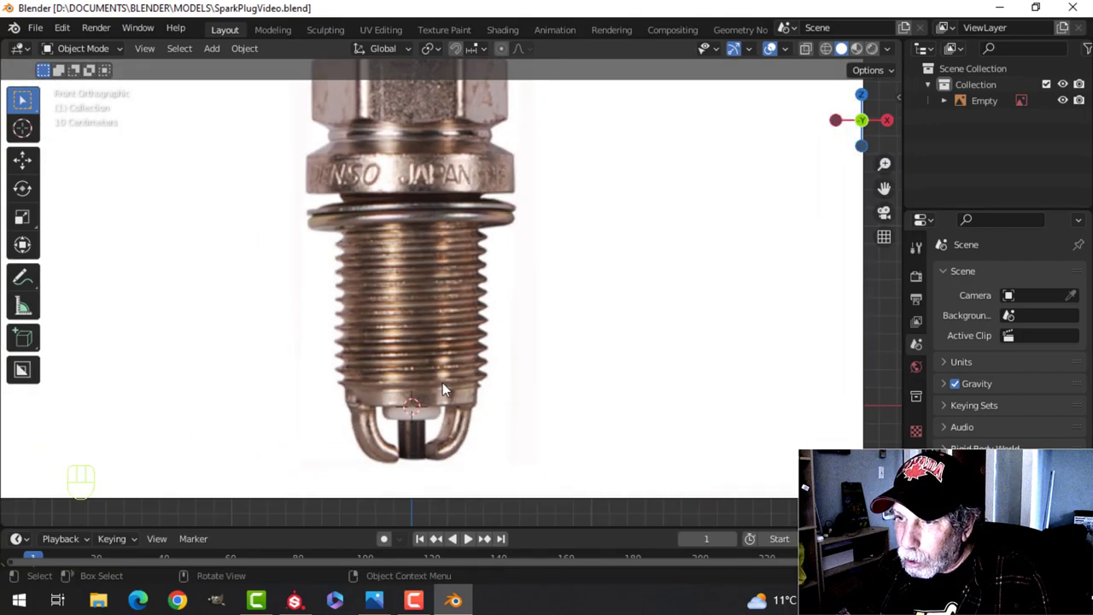
shift+middle_drag(442, 355, 443, 302)
scroll(440, 333, up, 2)
scroll(470, 384, down, 2)
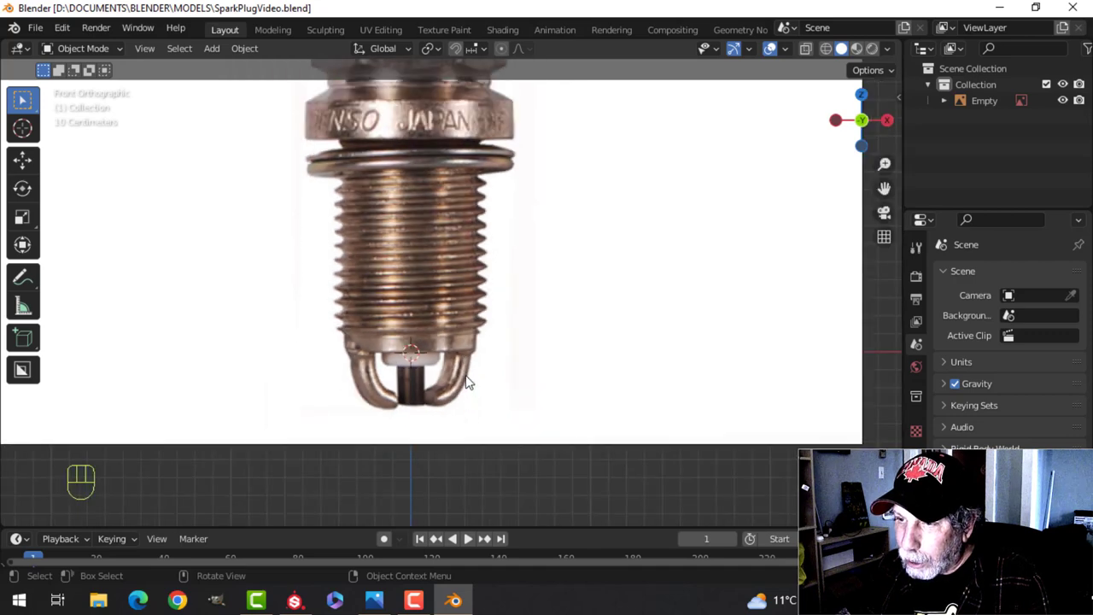
shift+middle_drag(471, 383, 464, 327)
- Add a mesh cylinder with 24 vertices at the 3D cursor
key(shift+a)
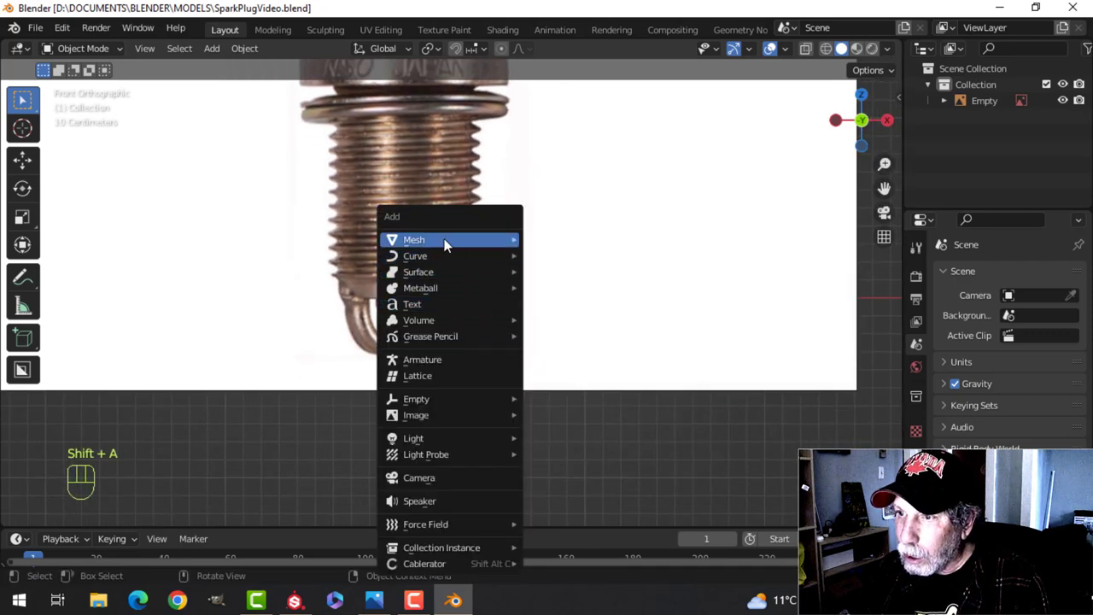
mouse_move(464, 238)
click(572, 320)
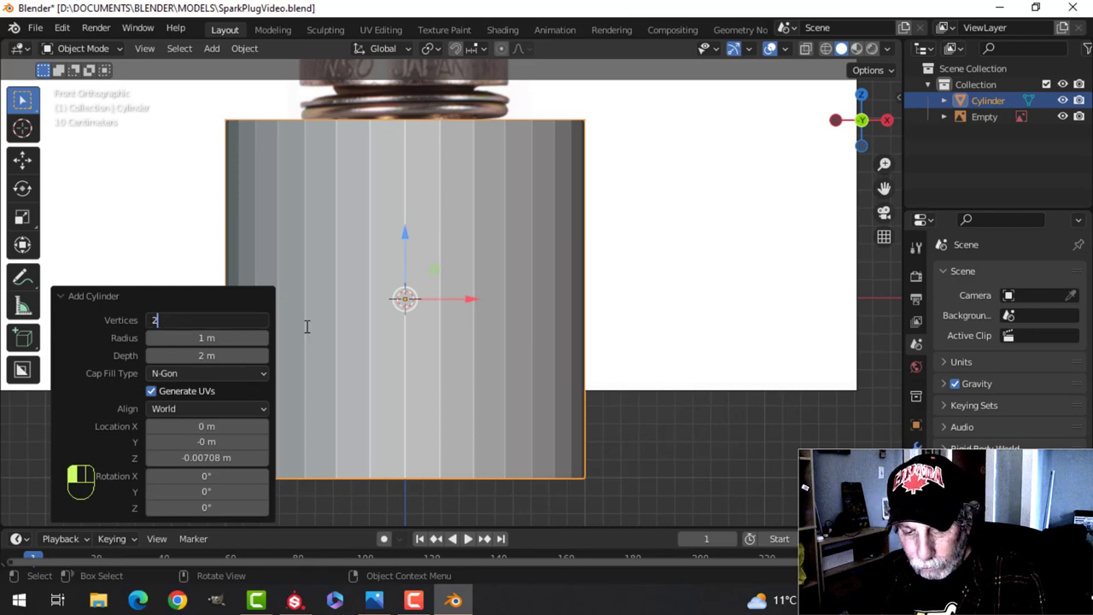
text(24)
key(Return)
- In Edit Mode, scale the cylinder down to the centre electrode's width and lower it about 0.21 m onto the electrode's tip
key(Tab)
key(s)
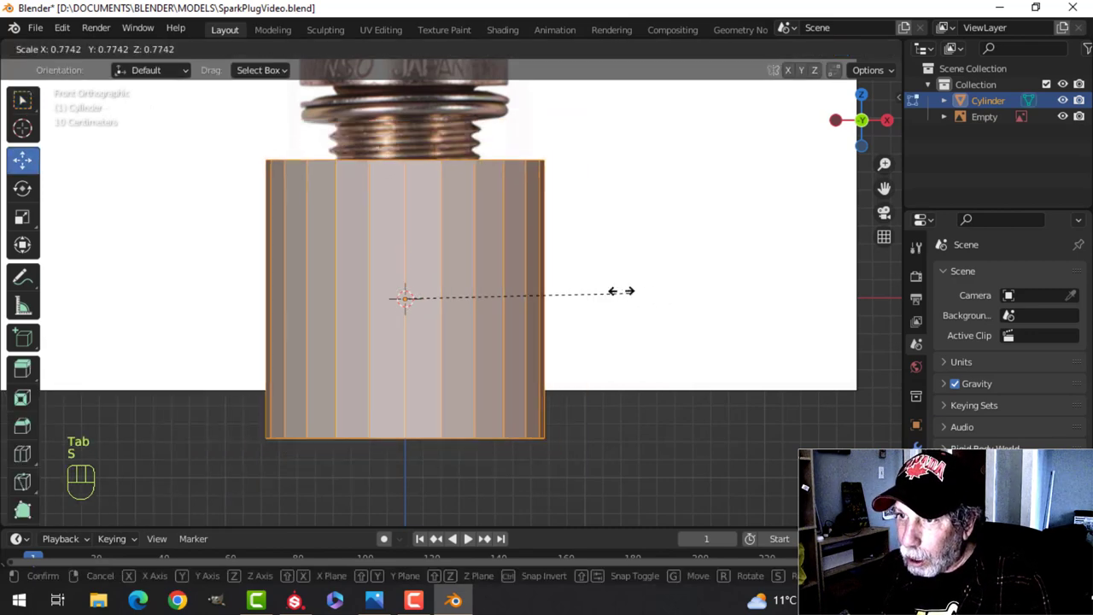
click(432, 304)
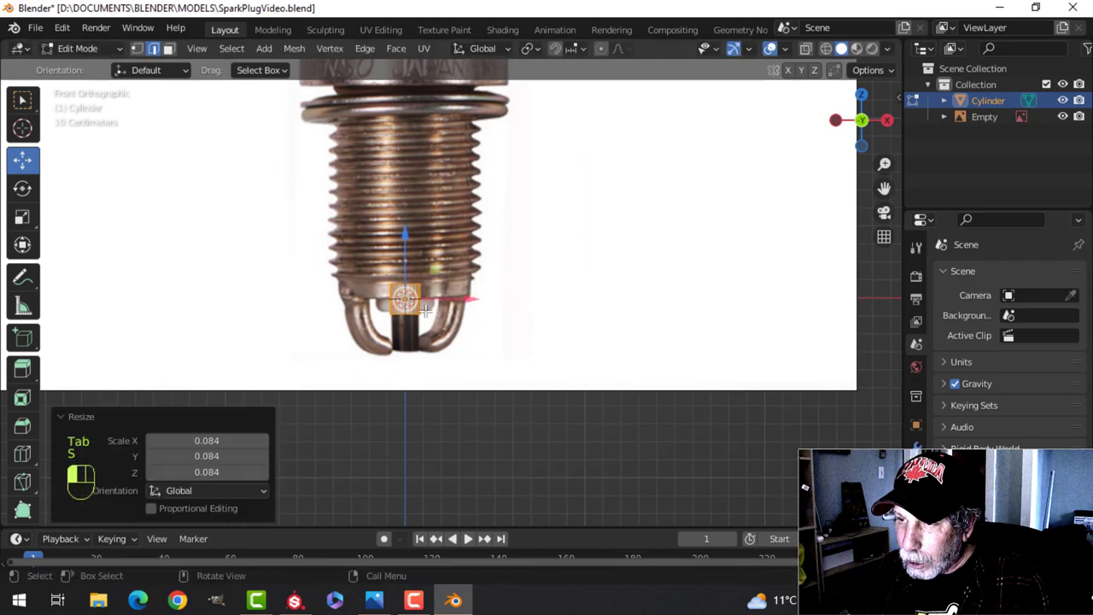
scroll(444, 299, up, 4)
drag(358, 239, 354, 325)
key(s)
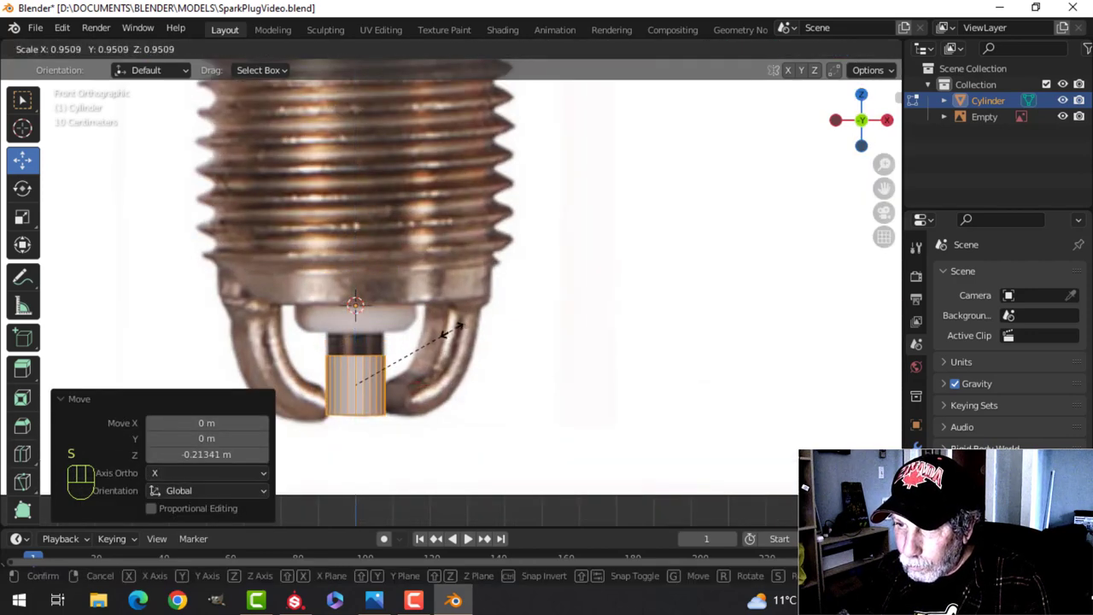
click(449, 331)
mouse_move(358, 323)
mouse_down()
mouse_move(358, 302)
mouse_move(360, 319)
mouse_up()
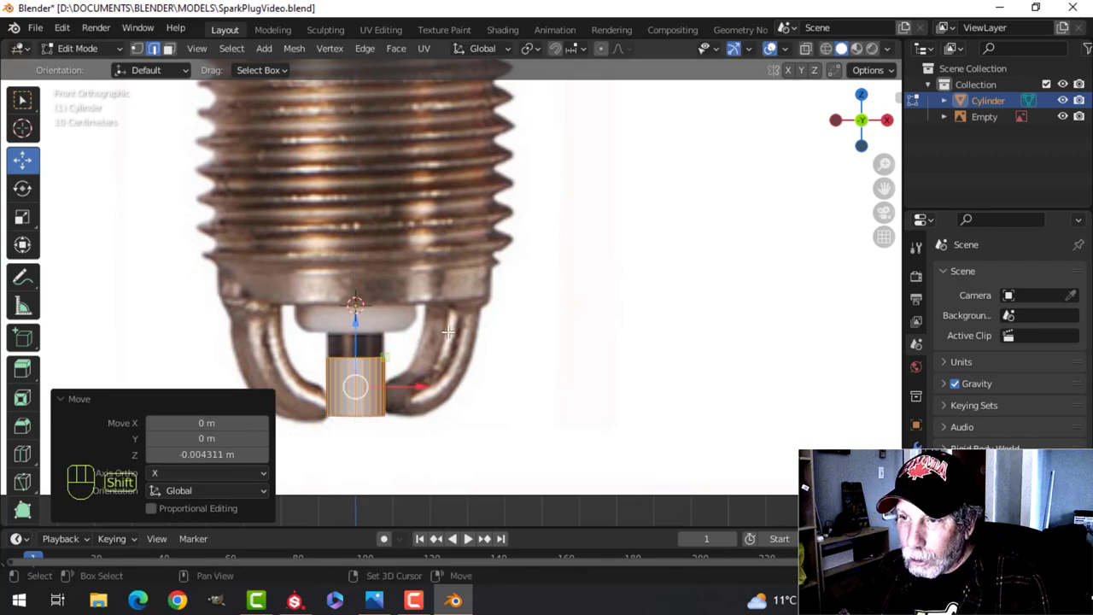
- Show the mesh in wireframe and raise the cylinder's top vertices to the underside of the white insulator
scroll(453, 316, up, 1)
key(alt+a)
key(z)
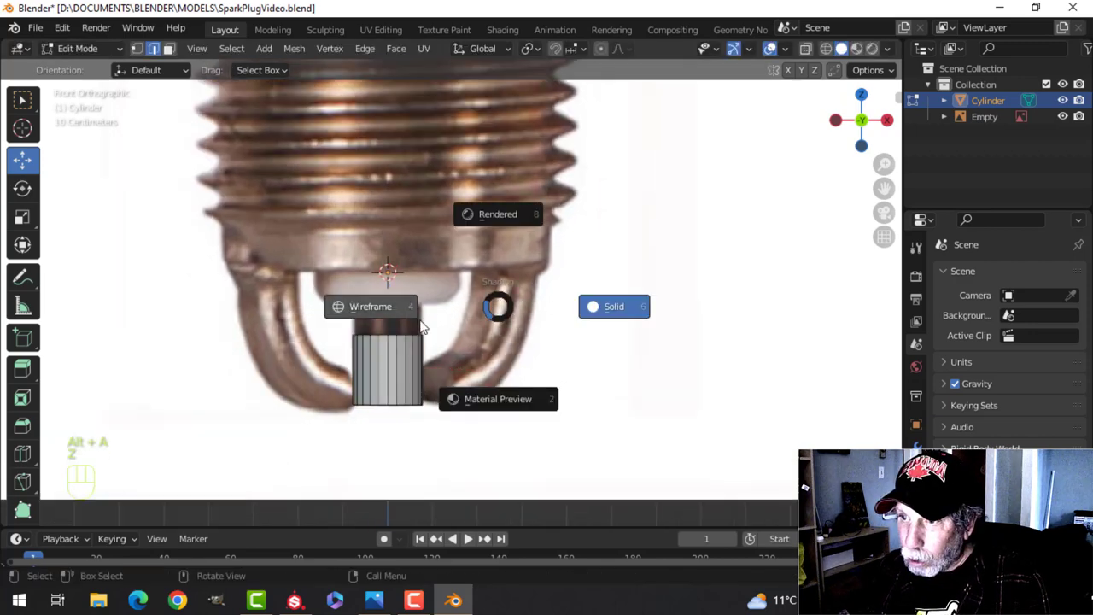
click(408, 316)
scroll(419, 318, up, 2)
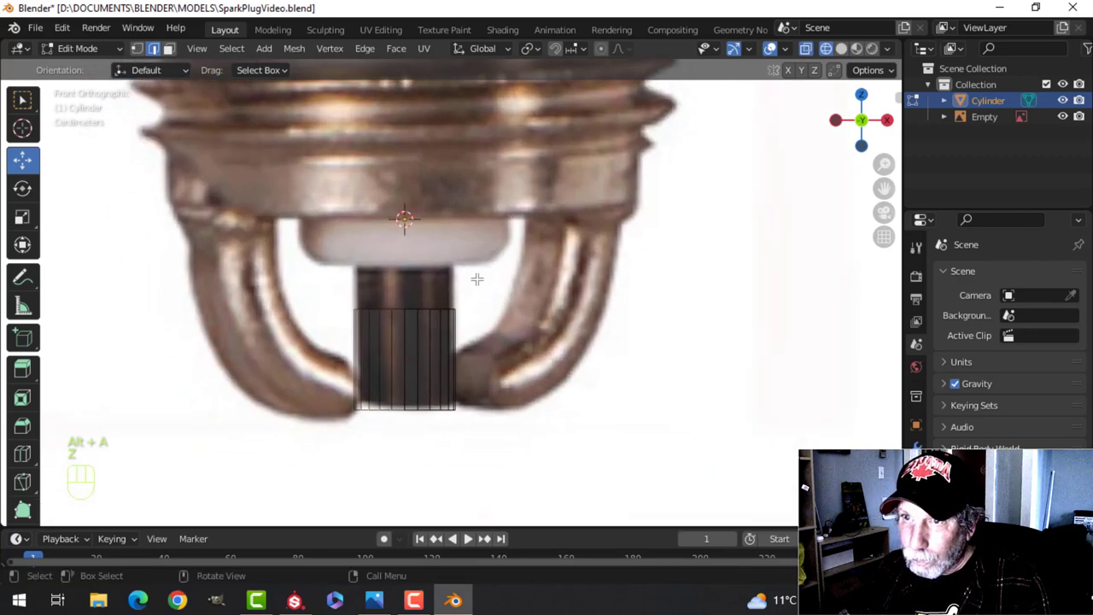
drag(301, 268, 487, 350)
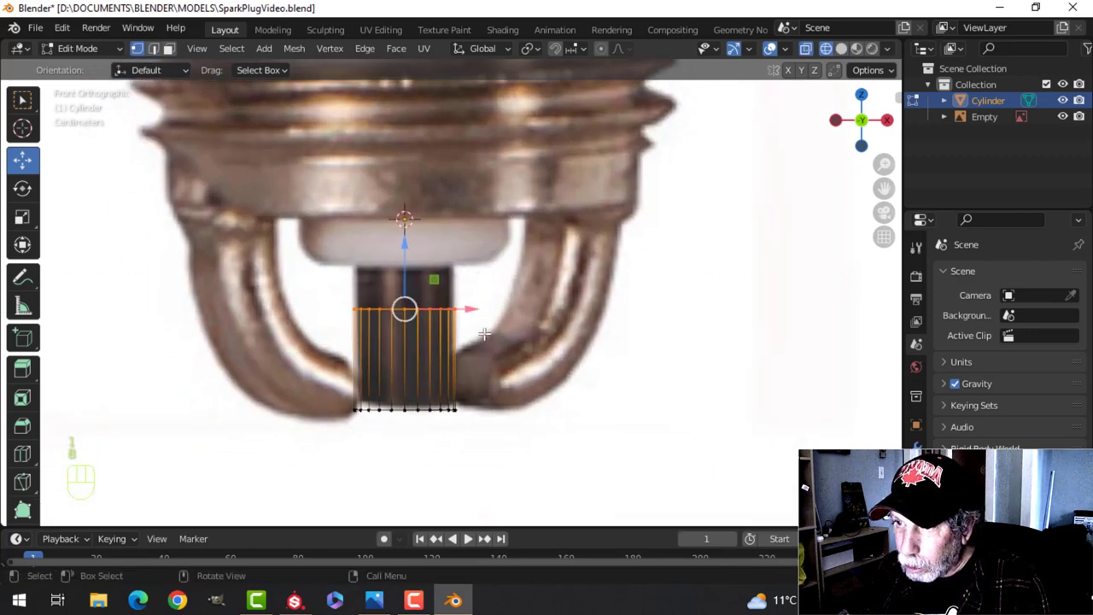
scroll(385, 284, up, 3)
drag(371, 256, 370, 183)
key(alt+a)
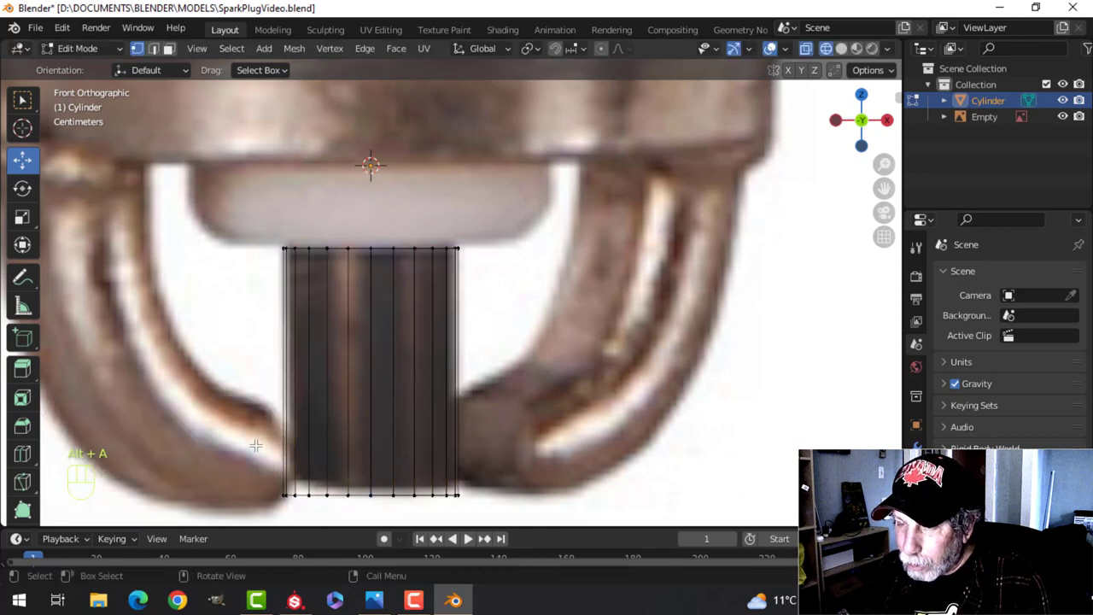
- Extrude the electrode's top loop outward to the white insulator's width, and extrude it up about 0.072 m to the insulator's top
alt+click(371, 252)
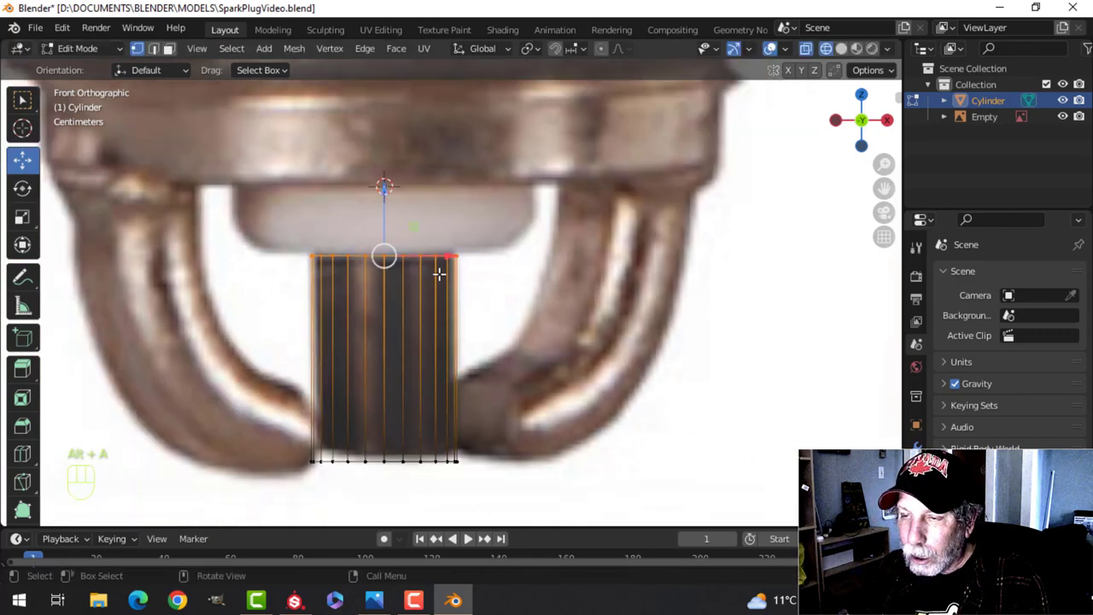
shift+middle_drag(439, 273, 446, 312)
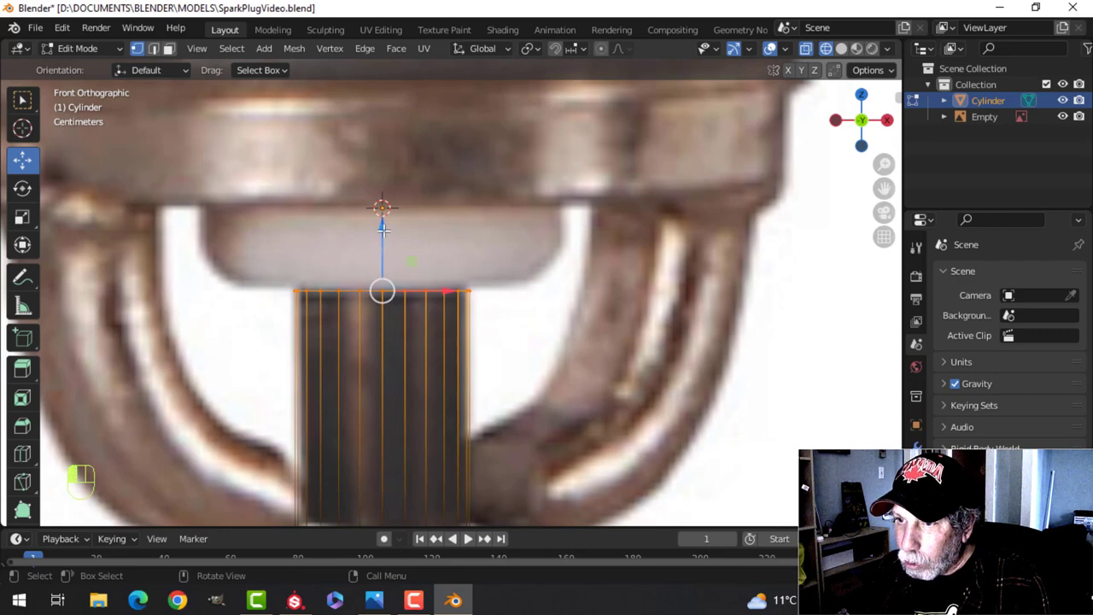
drag(383, 229, 381, 225)
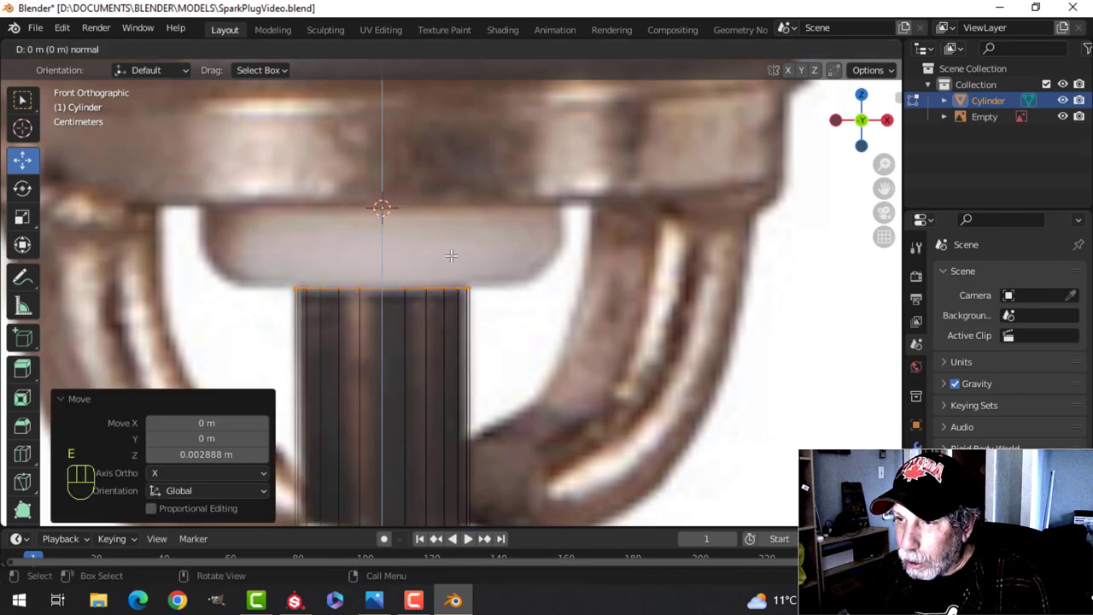
key(e)
key(s)
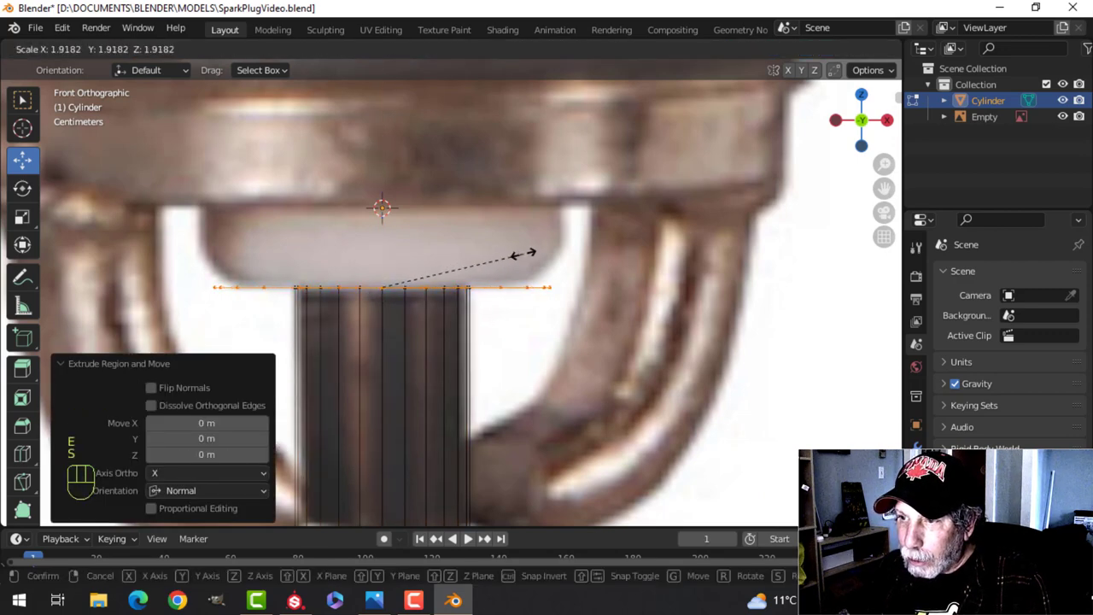
click(525, 254)
key(e)
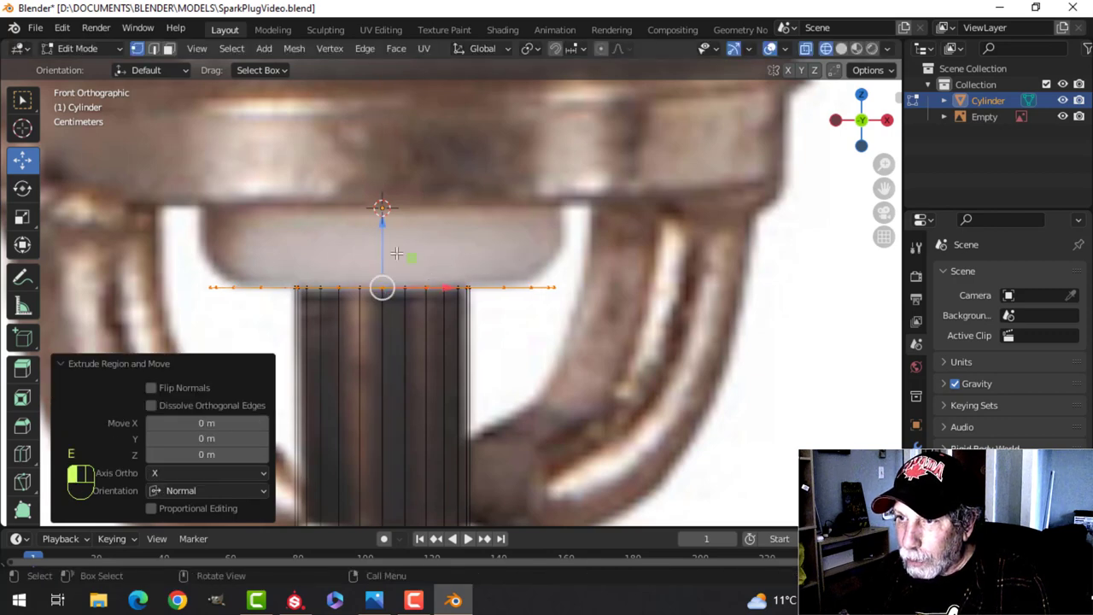
click(391, 142)
- Extrude the insulator's top loop outward in the same plane by a factor of about 1.77 and widen it slightly for the shell's base
scroll(448, 294, down, 3)
scroll(447, 294, down, 1)
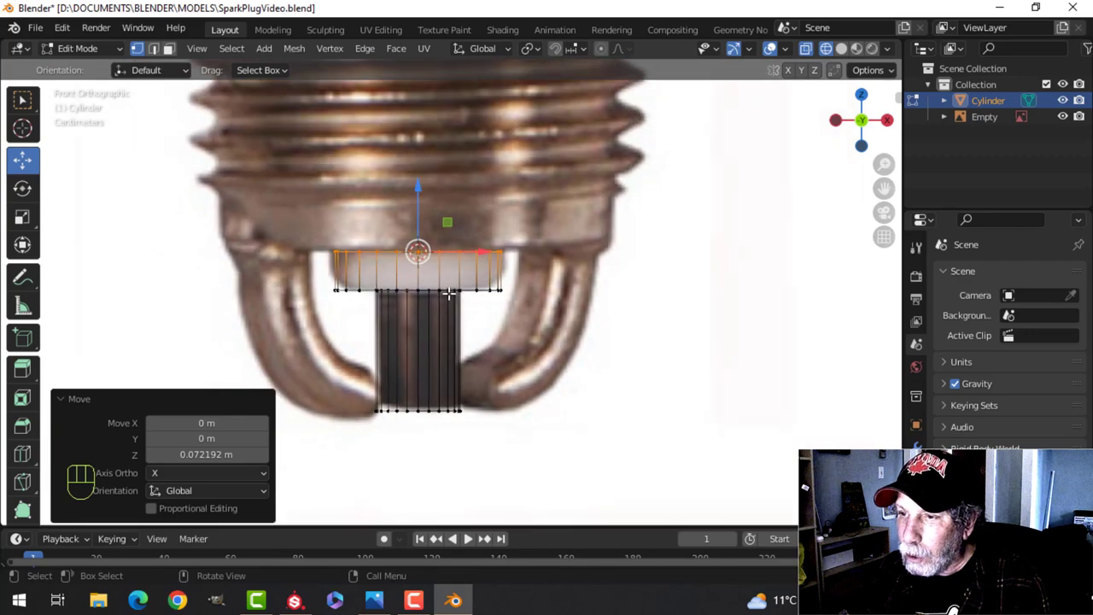
scroll(447, 294, up, 1)
scroll(447, 294, down, 1)
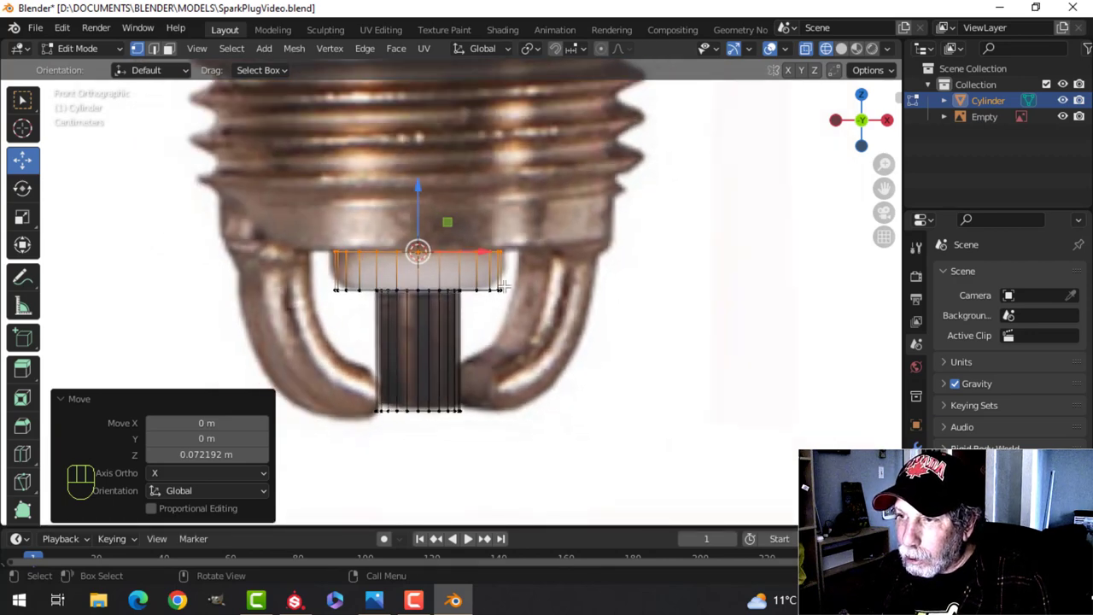
scroll(506, 289, down, 1)
scroll(506, 288, up, 3)
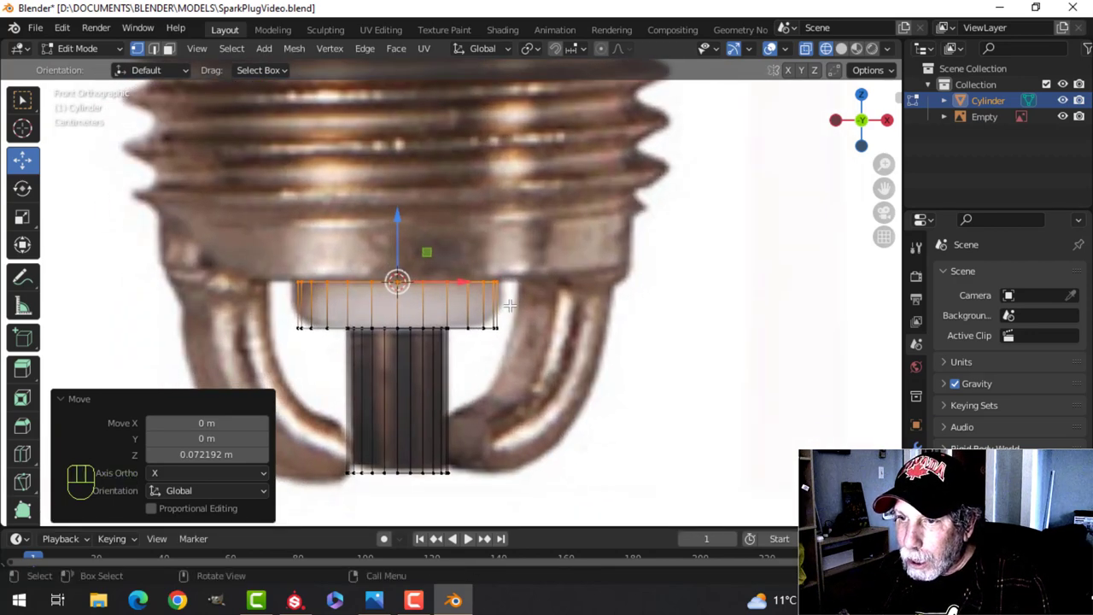
scroll(576, 295, up, 1)
key(e)
key(s)
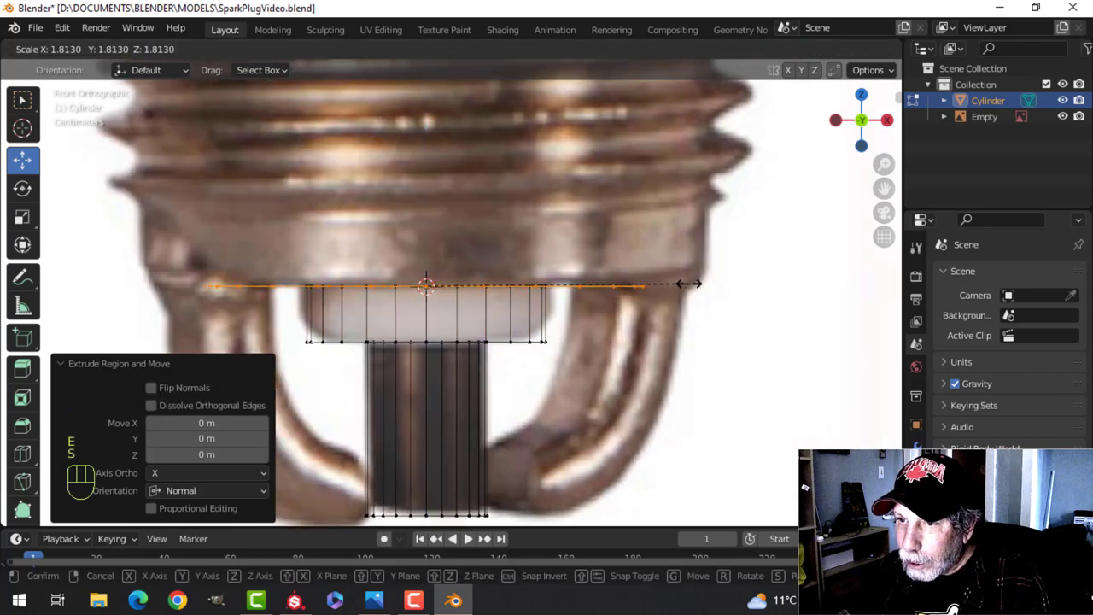
click(683, 285)
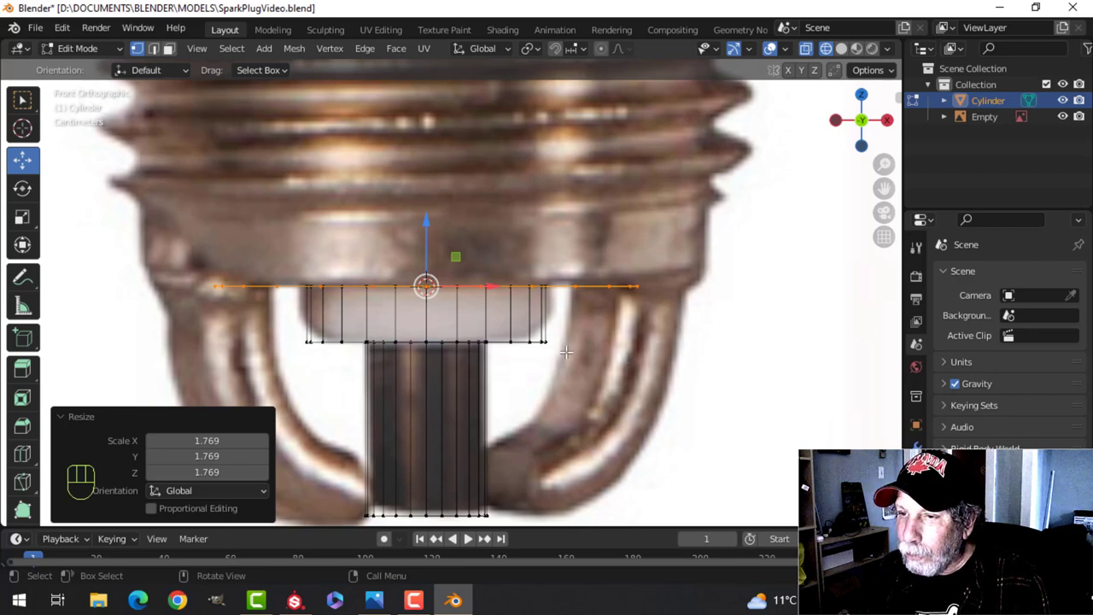
key(s)
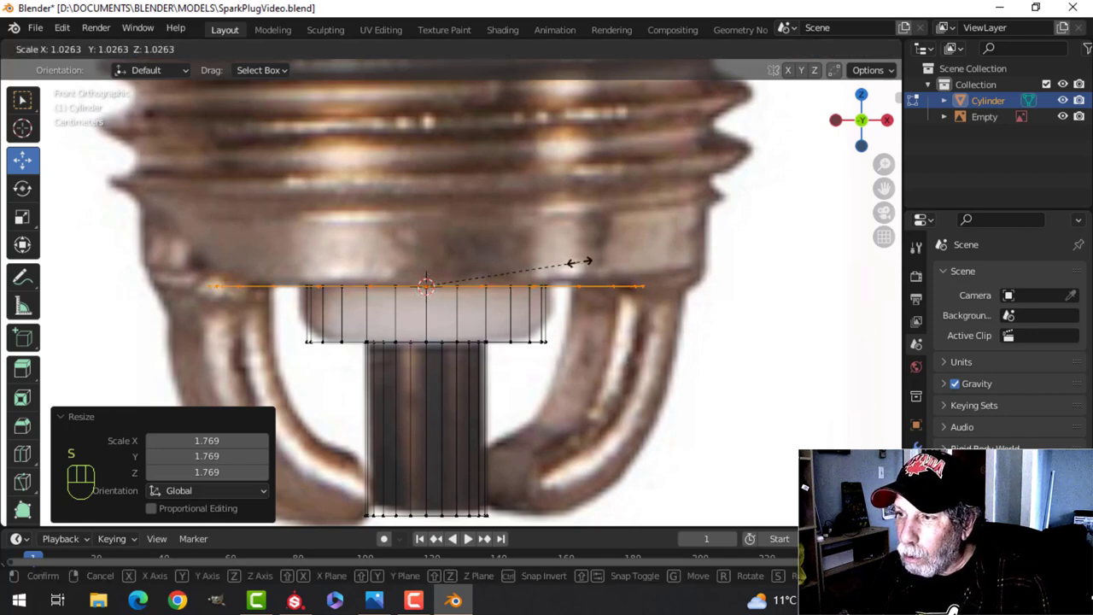
click(581, 261)
- Extrude the shell's base loop up about 0.085 m and scale it outward by about 1.217
shift+middle_drag(513, 249, 516, 278)
key(e)
right_click(516, 277)
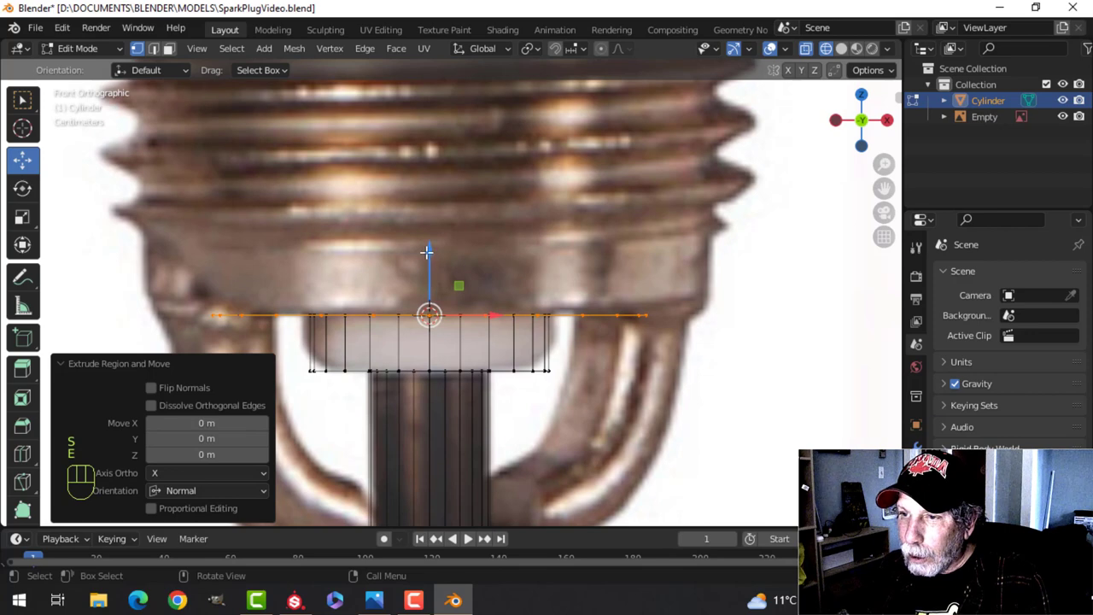
key(e)
click(434, 188)
key(s)
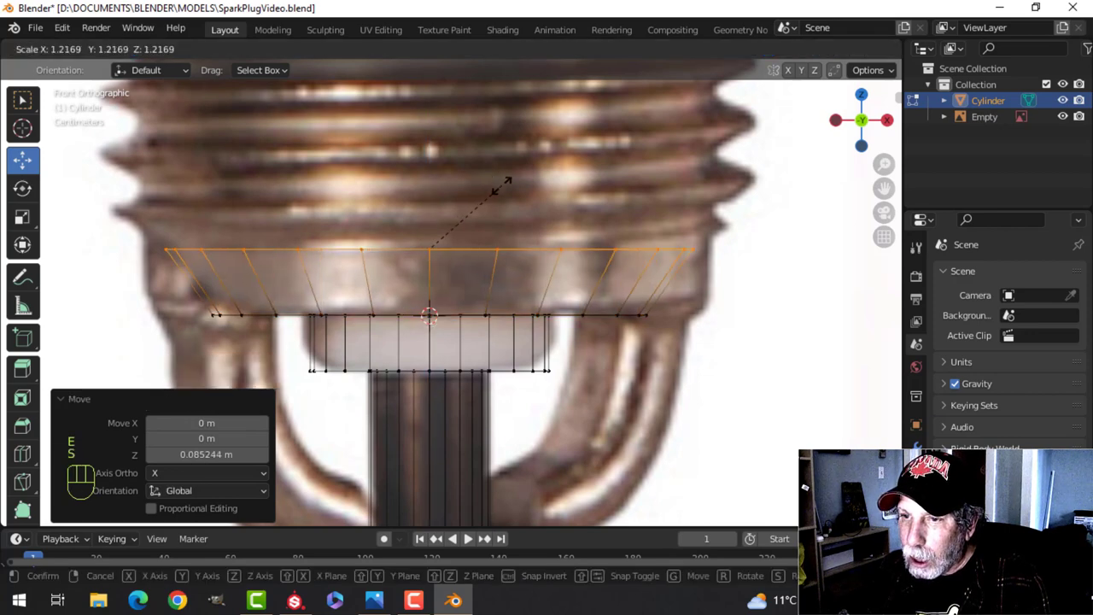
click(502, 184)
- Raise the shell's upper loop about 0.025 m and scale it by about 1.087 to meet the reference's lowest thread
key(g)
key(z)
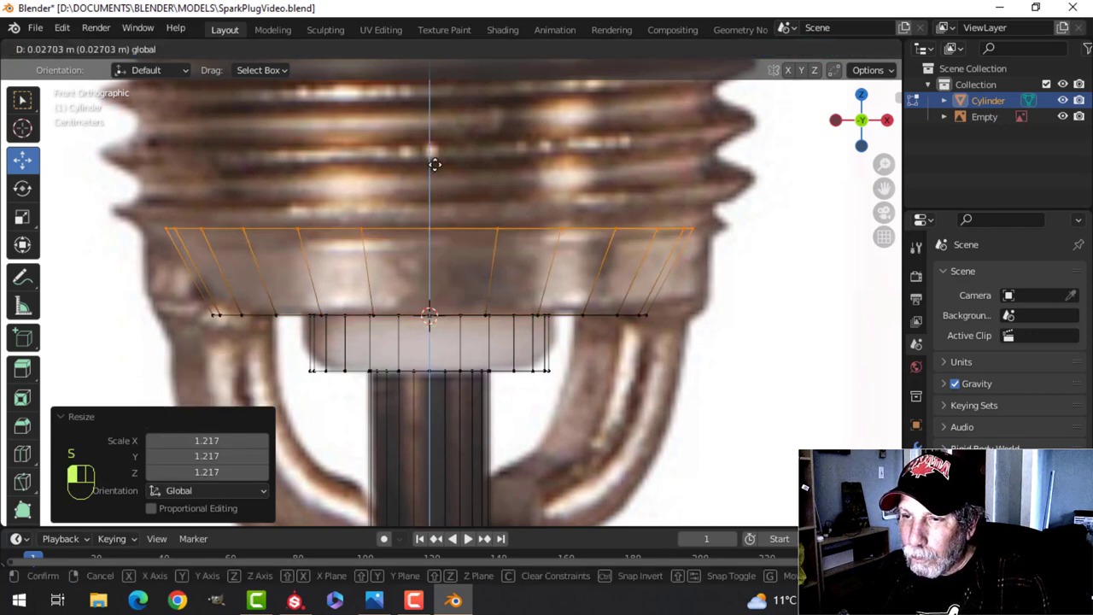
click(435, 165)
key(s)
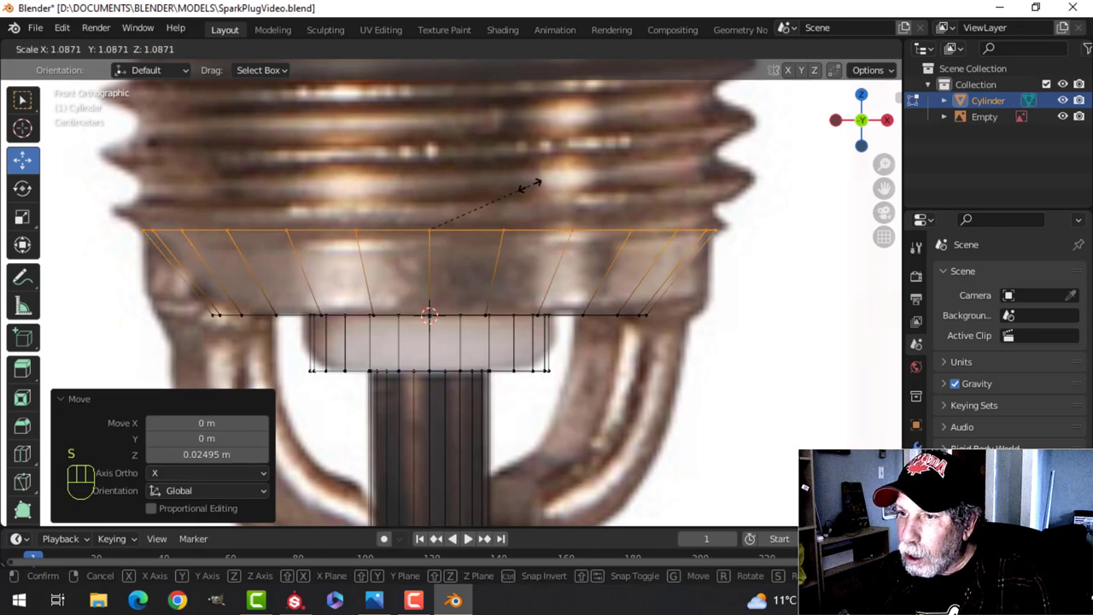
click(530, 187)
scroll(529, 187, down, 3)
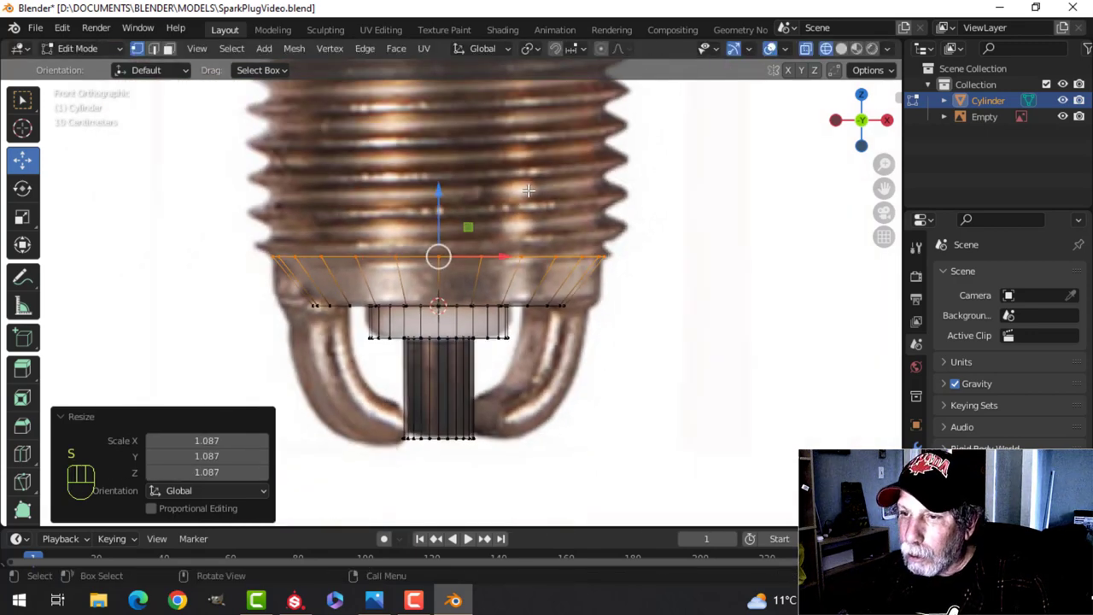
scroll(529, 190, up, 1)
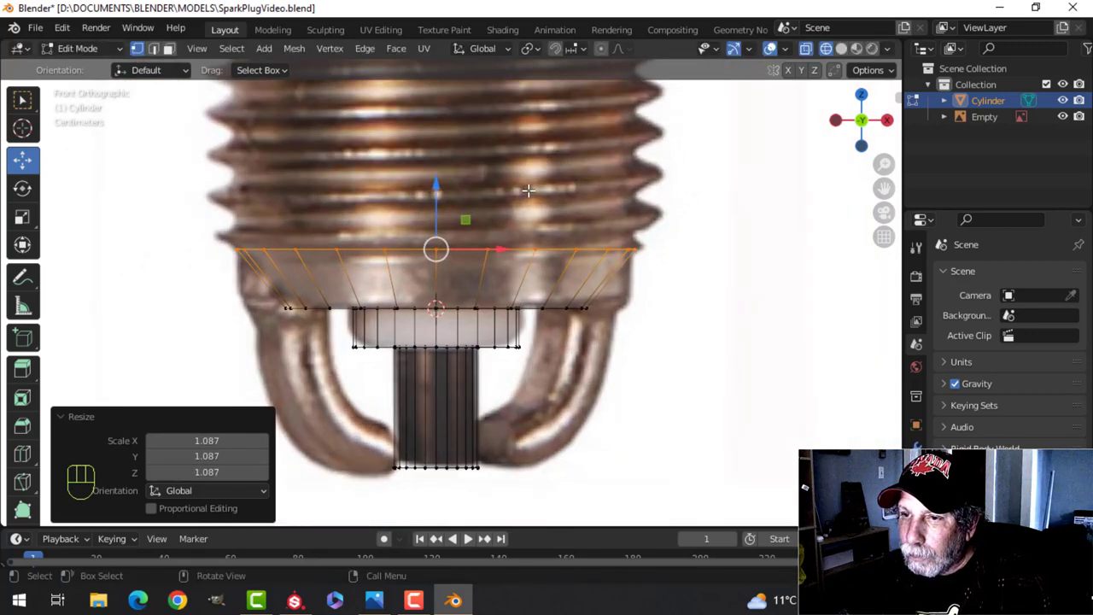
scroll(528, 191, down, 1)
scroll(524, 182, down, 2)
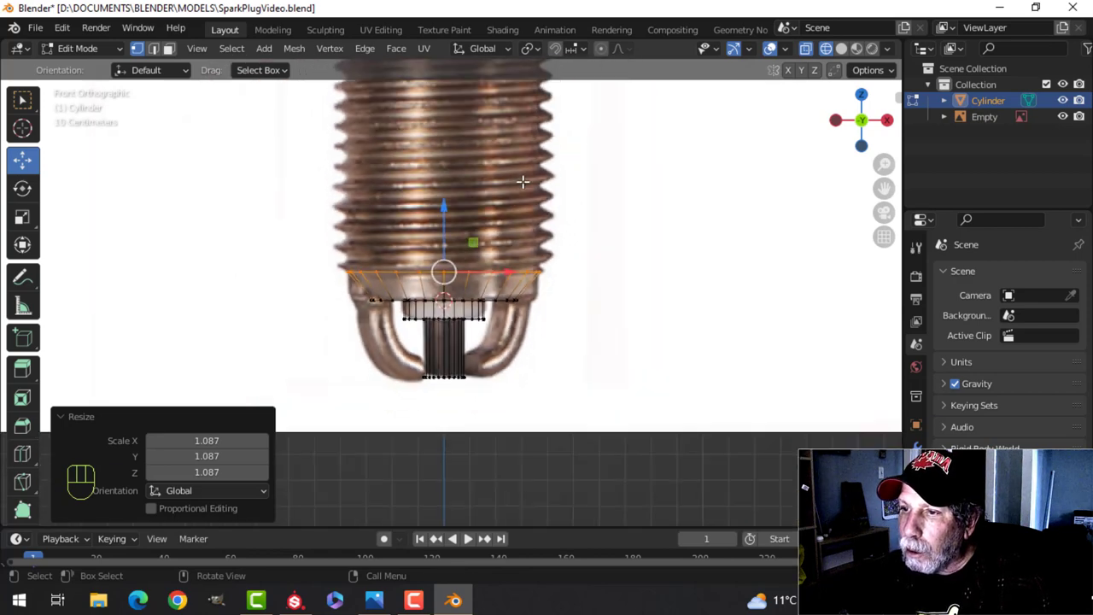
- Extrude the shell's upper loop up about 0.76 m along the threads and raise it further to the gasket ring's upper edge
key(e)
drag(448, 259, 449, 62)
shift+middle_drag(474, 121, 476, 213)
scroll(475, 235, up, 3)
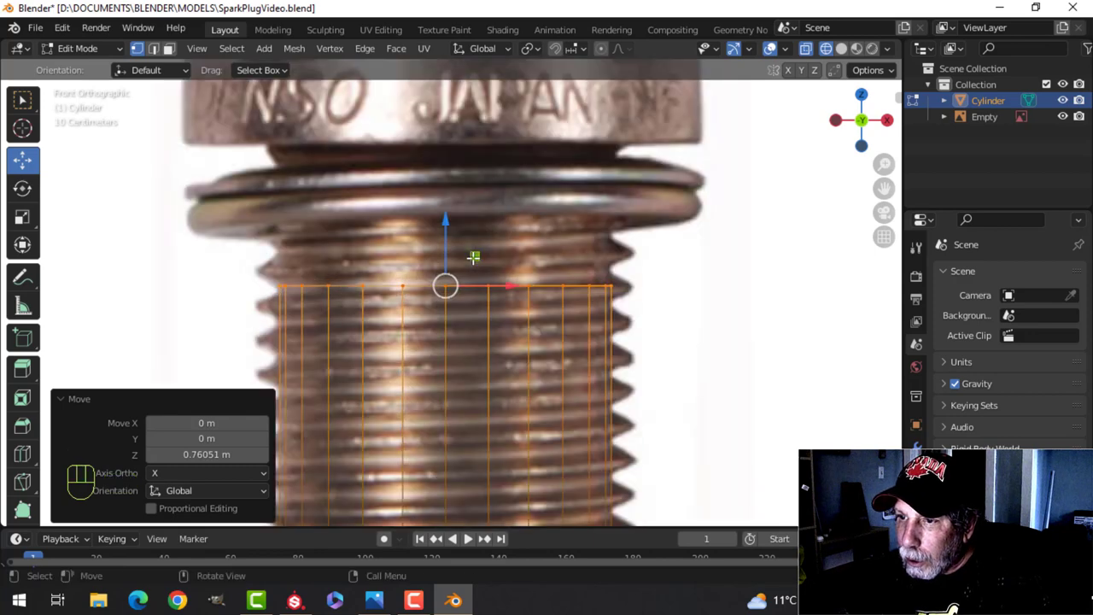
scroll(466, 251, up, 1)
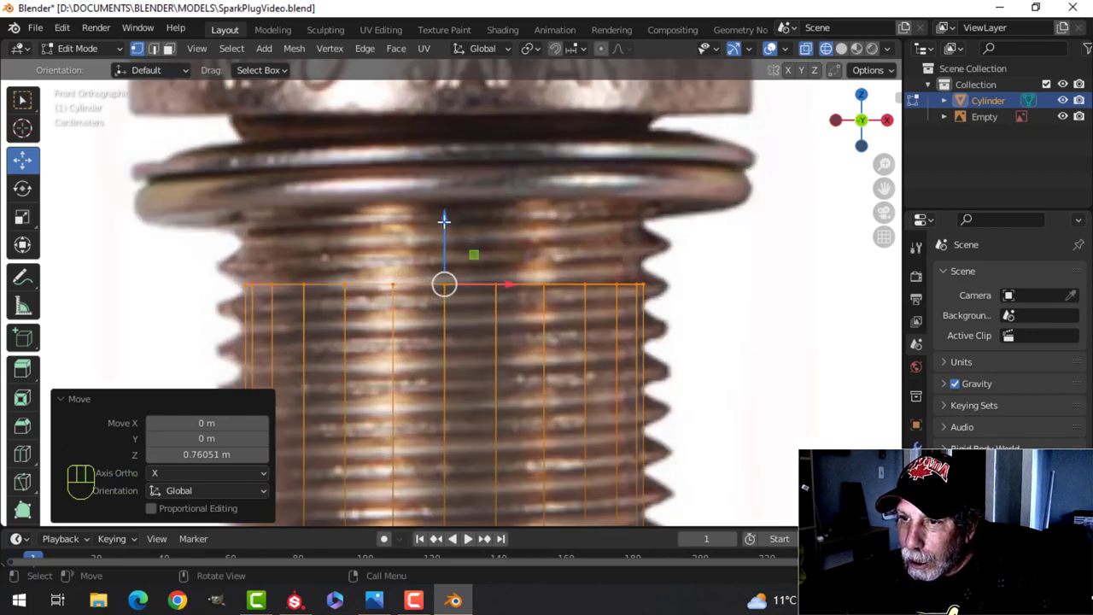
drag(445, 220, 437, 165)
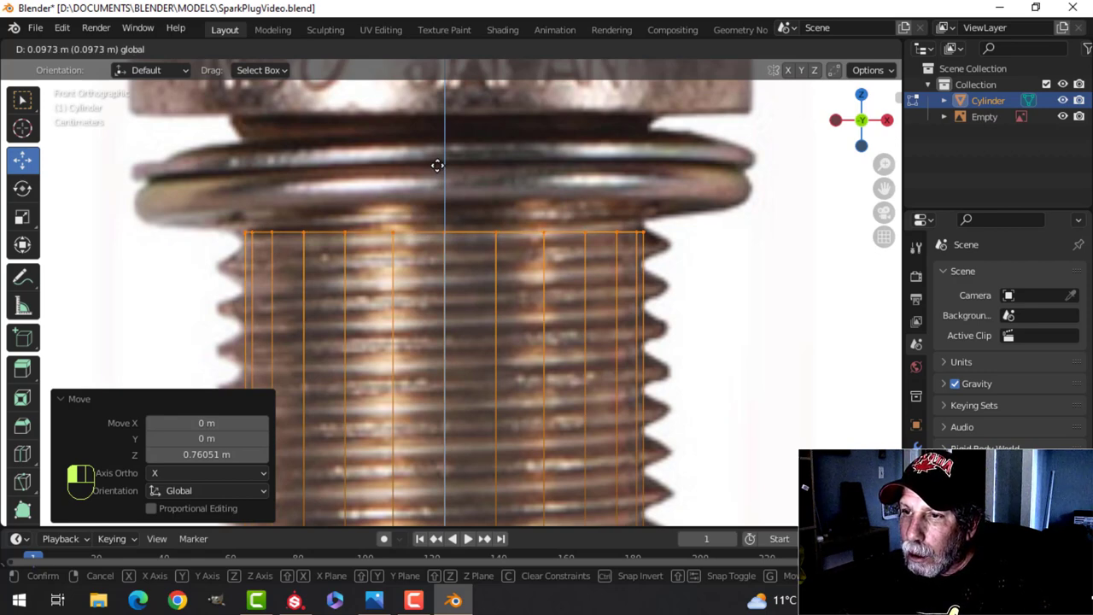
drag(437, 165, 441, 140)
- Extrude the loop up about 0.043 m to the hex collar's underside and widen it slightly to match the reference's flared neck
shift+middle_drag(465, 173, 471, 215)
key(e)
drag(449, 199, 444, 168)
key(s)
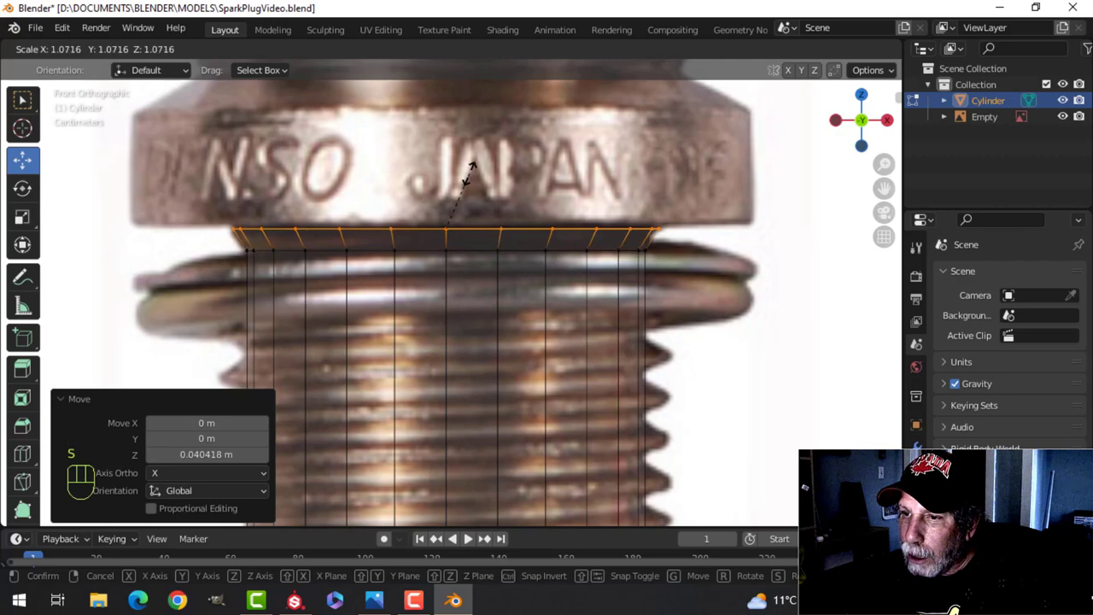
click(470, 167)
drag(446, 164, 446, 162)
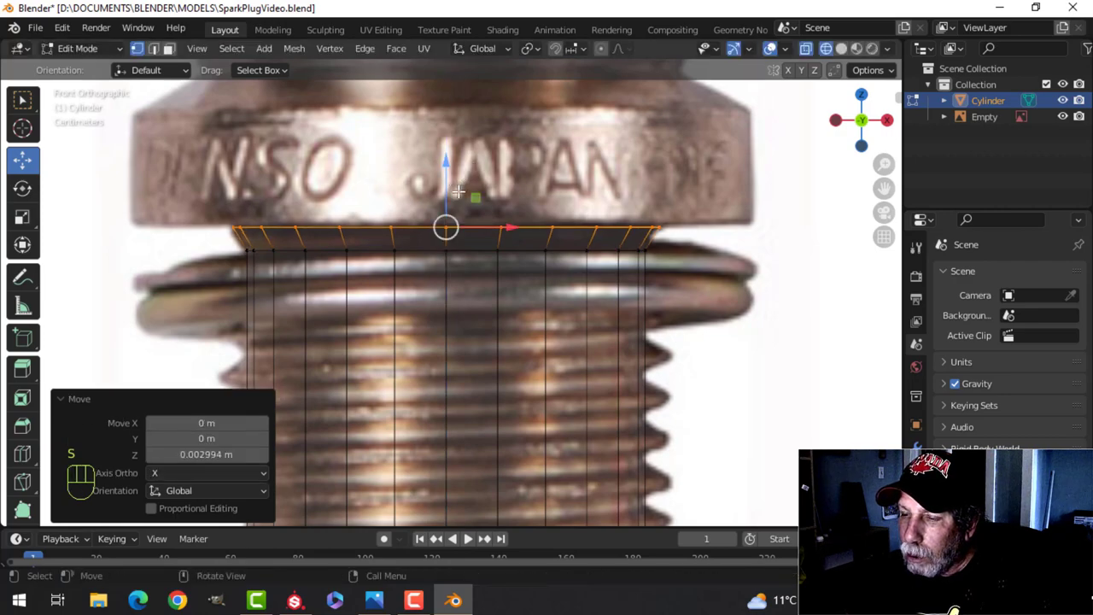
scroll(458, 190, down, 5)
scroll(458, 190, up, 3)
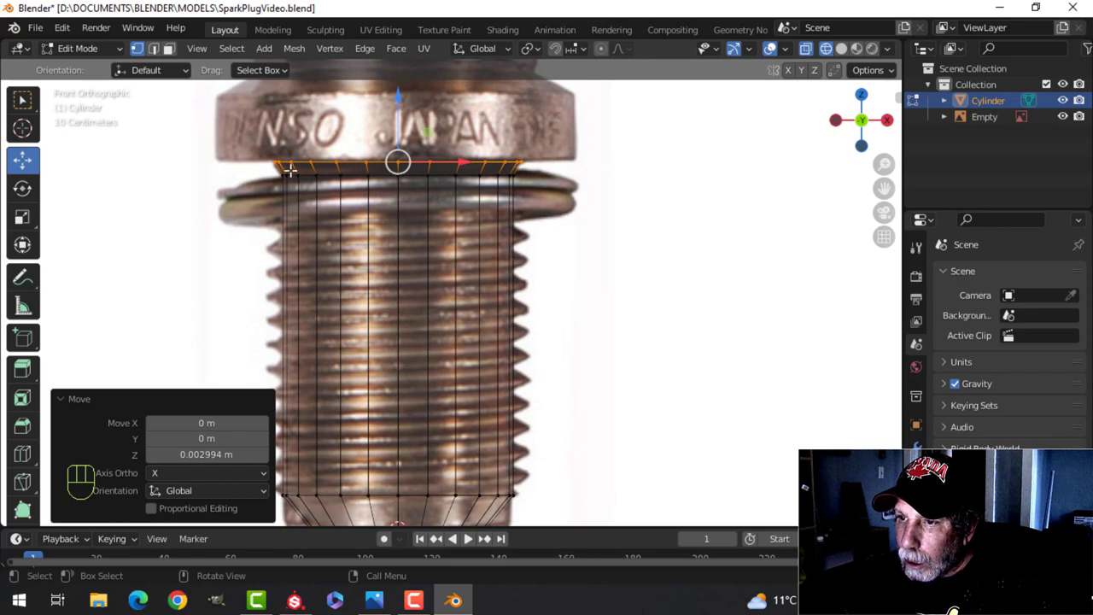
scroll(417, 286, down, 4)
shift+middle_drag(431, 350, 412, 242)
scroll(425, 273, up, 2)
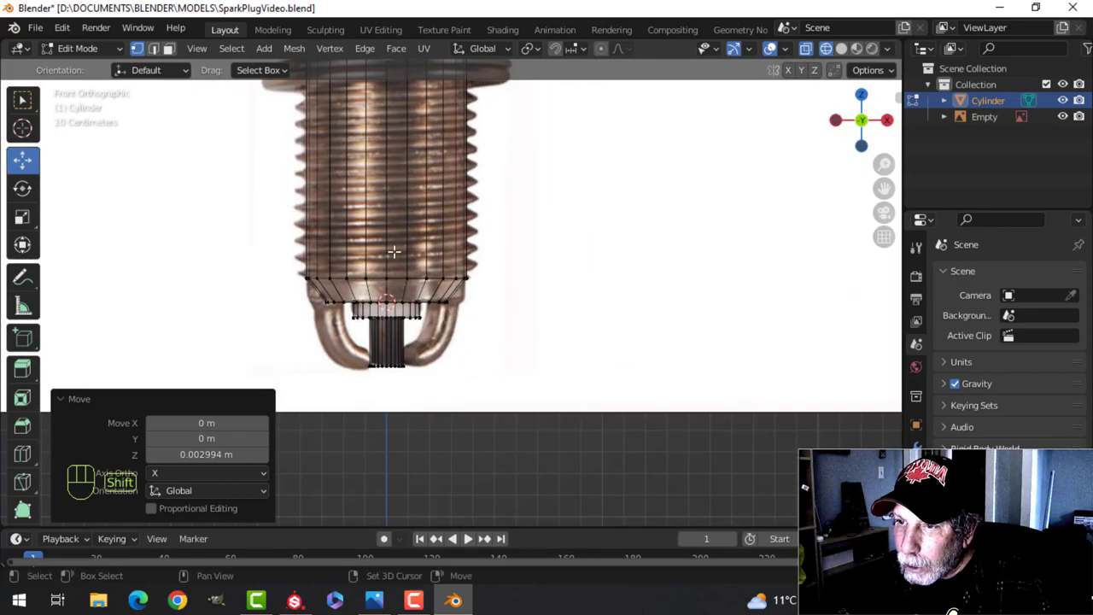
scroll(390, 292, up, 2)
scroll(390, 292, down, 3)
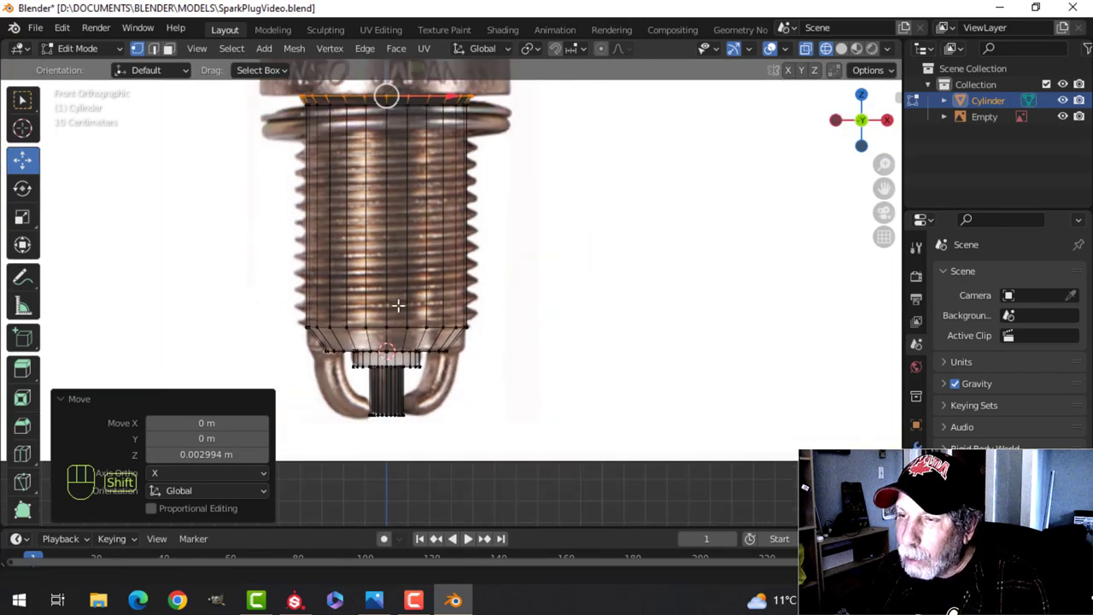
key(alt+a)
scroll(423, 250, up, 2)
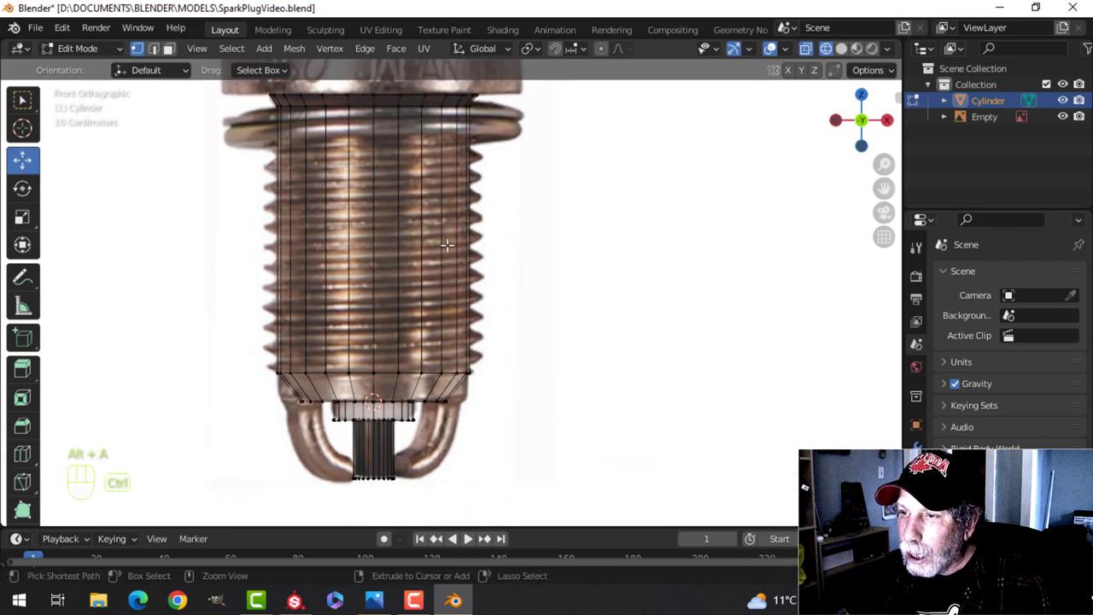
key(ctrl+r)
scroll(447, 245, up, 12)
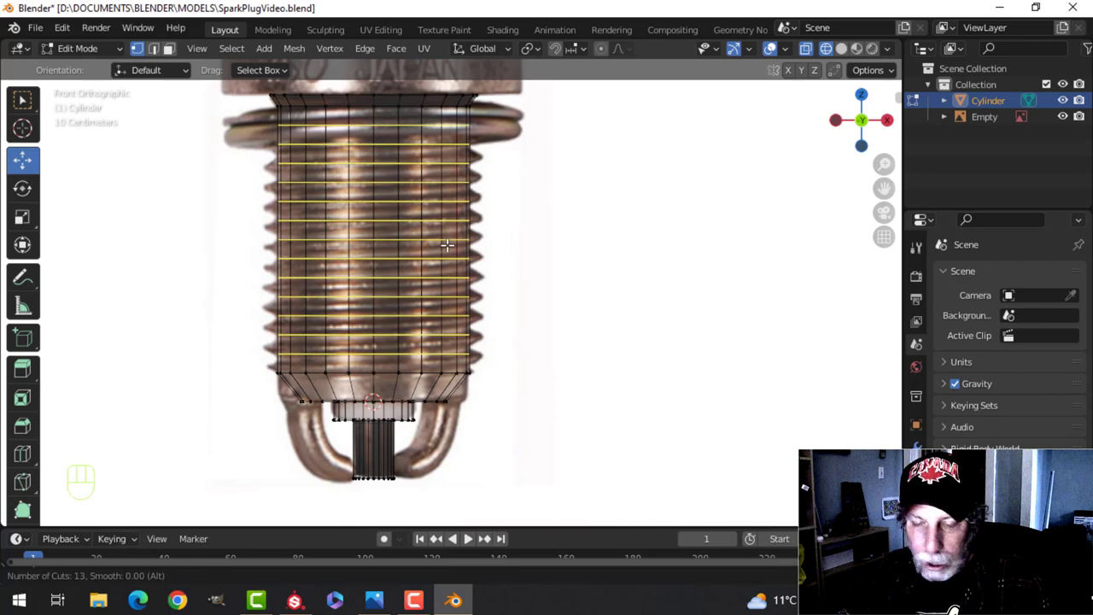
right_click(447, 246)
- Add 16 evenly spaced loop cuts around the shell's long threaded section
key(ctrl+r)
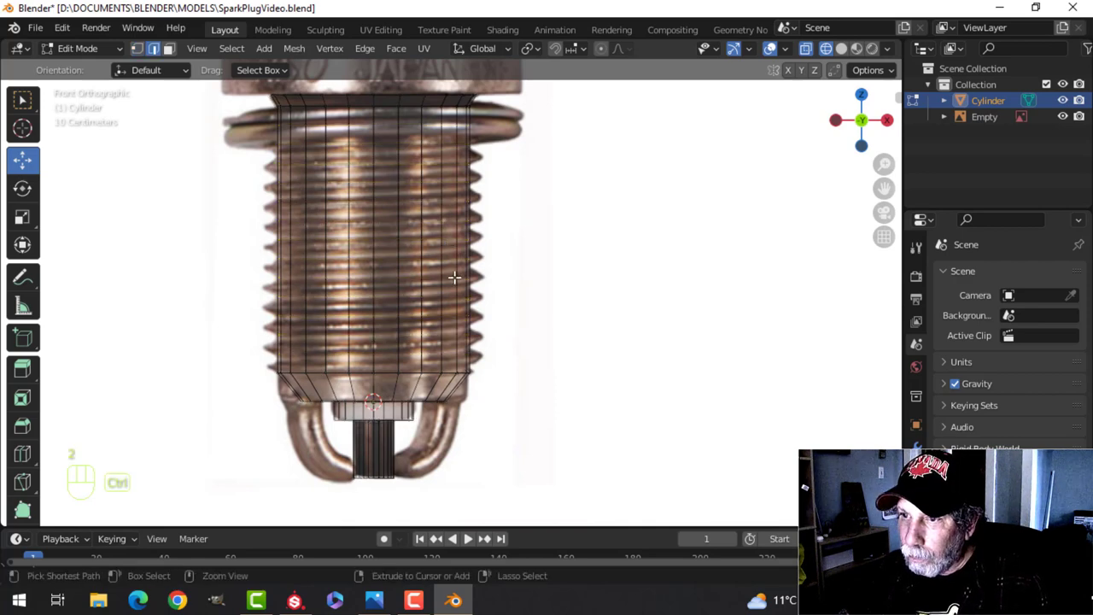
scroll(454, 276, up, 8)
scroll(455, 277, up, 7)
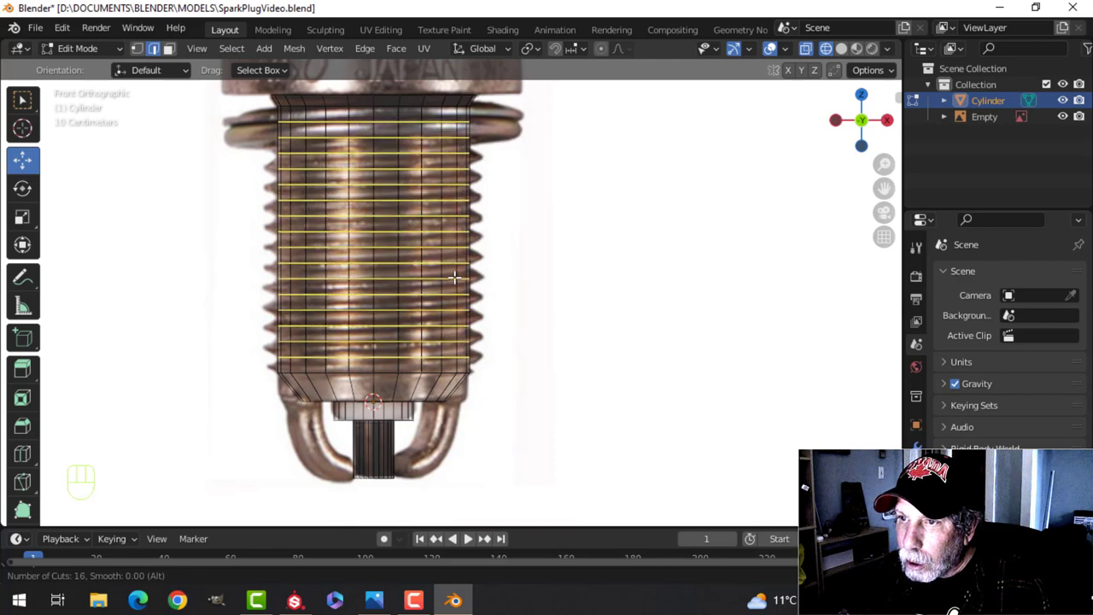
click(454, 277)
right_click(455, 276)
- Bevel the new edge loops with a width of about 0.0173 m and one segment to form thread bands
shift+middle_drag(509, 288, 502, 370)
scroll(509, 341, up, 2)
shift+middle_drag(524, 305, 547, 301)
key(ctrl+b)
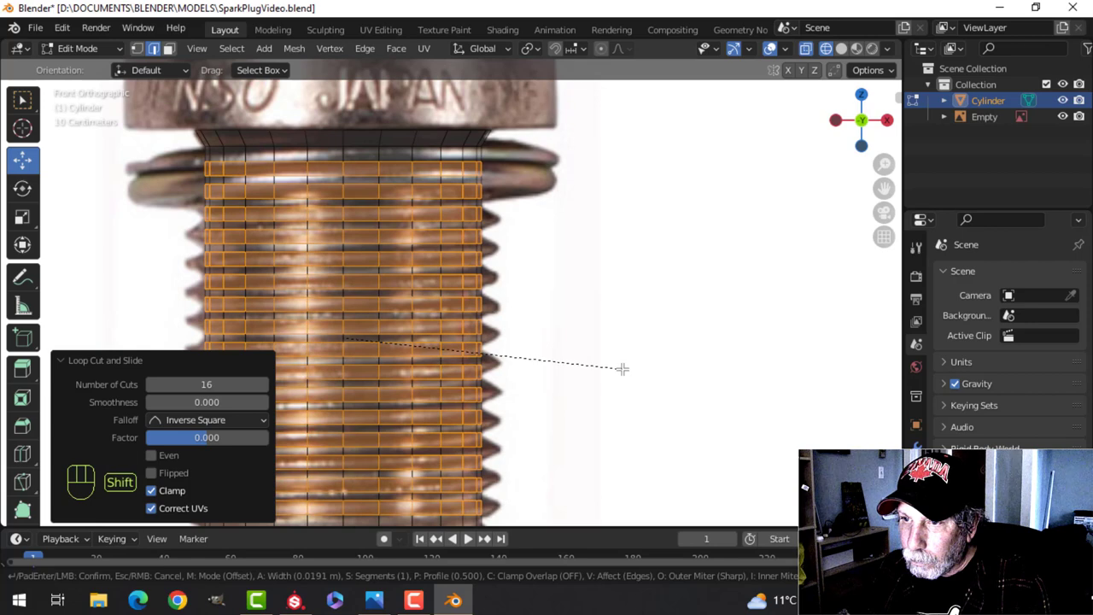
click(616, 368)
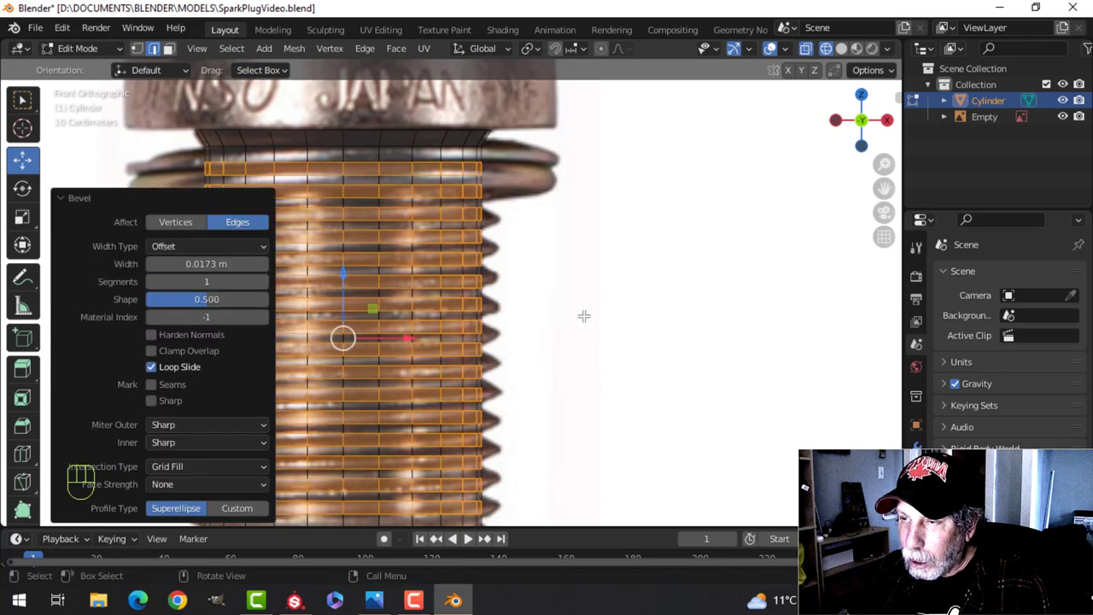
- Extrude the thread bands in place and fatten them outward along their normals to the width of the reference's thread crests
shift+middle_drag(597, 317, 652, 323)
scroll(647, 327, down, 1)
click(133, 200)
shift+middle_drag(715, 310, 653, 319)
scroll(621, 308, up, 1)
key(e)
right_click(621, 310)
key(alt+s)
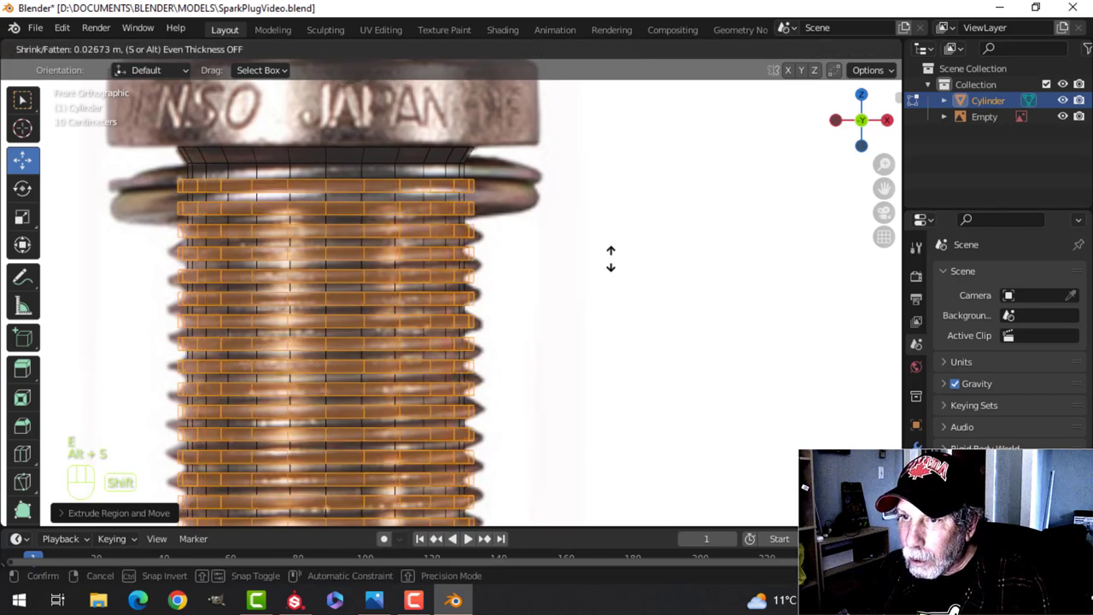
click(603, 227)
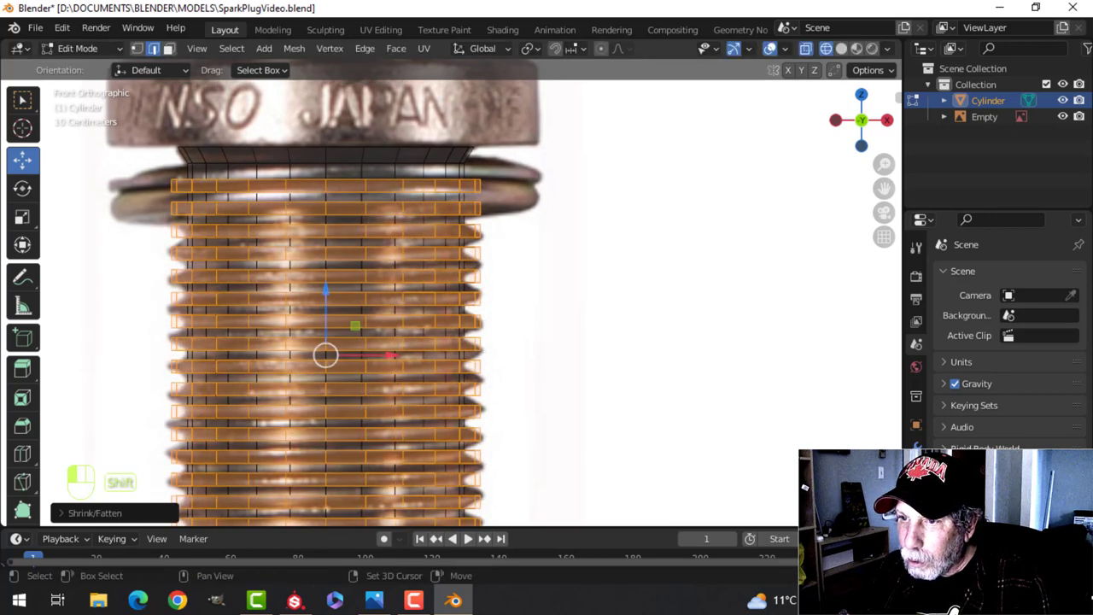
- Clear the selection and add one centred loop cut around each of the top five thread ridges
scroll(429, 295, up, 1)
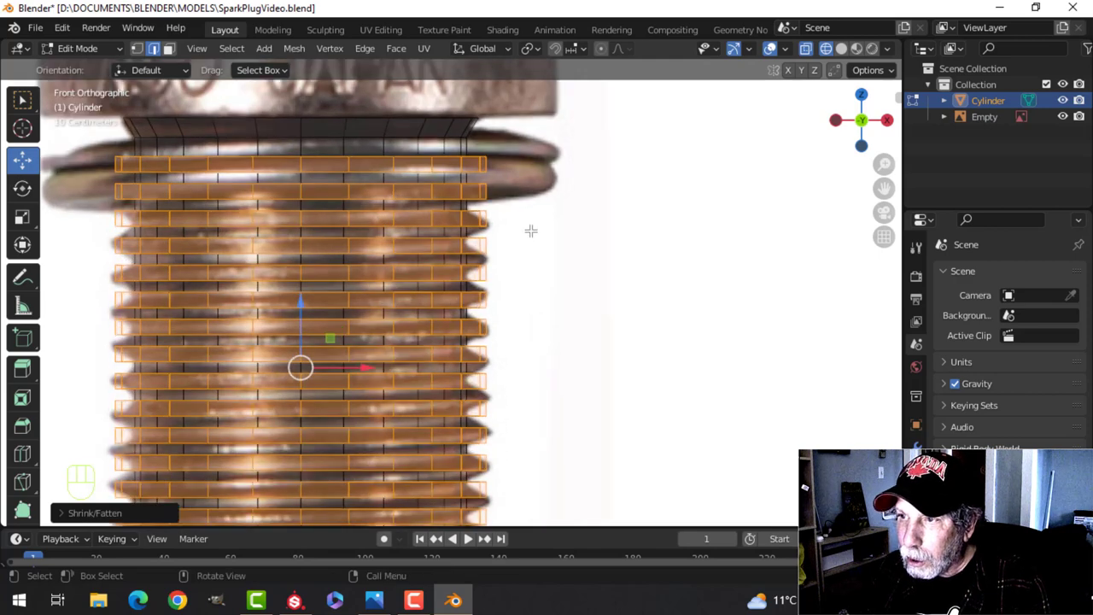
key(alt+a)
ctrl+scroll(520, 233, up, 1)
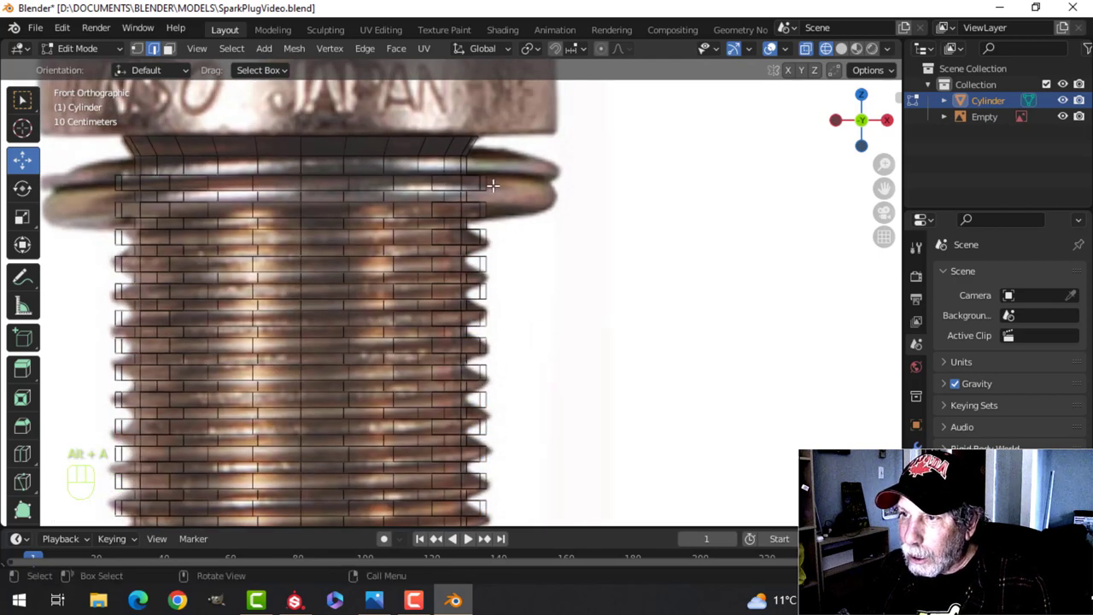
key(ctrl+r)
click(480, 183)
right_click(482, 190)
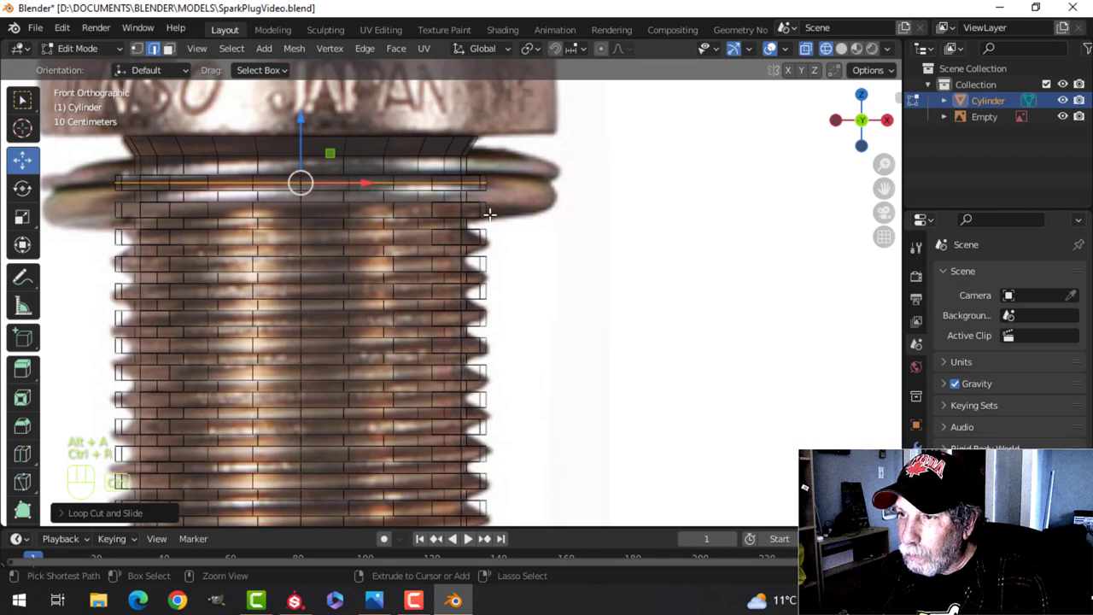
key(ctrl+r)
click(488, 213)
click(487, 209)
key(ctrl+r)
click(487, 237)
click(486, 236)
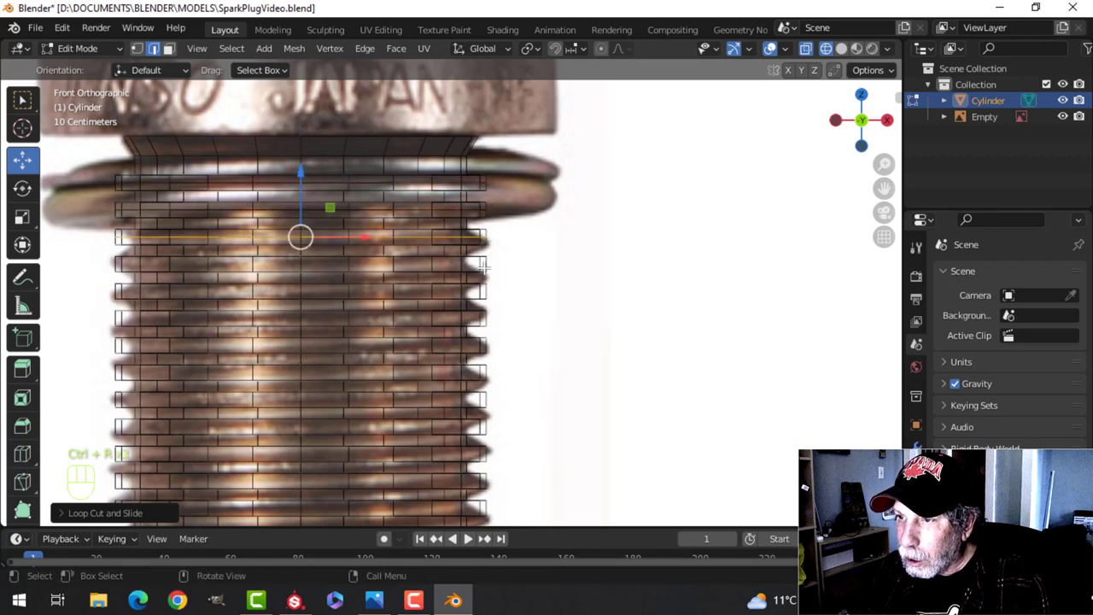
key(ctrl+r)
click(483, 267)
click(483, 267)
key(ctrl+r)
click(484, 292)
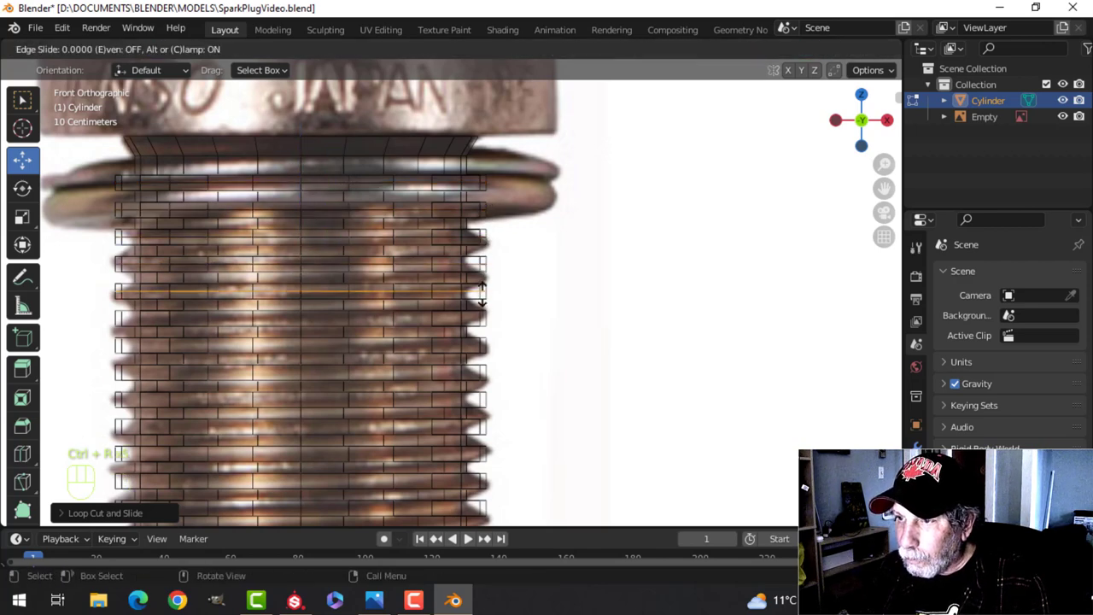
click(485, 291)
- Add one centred loop cut around each of the next four thread ridges further down
shift+scroll(516, 304, down, 1)
shift+middle_drag(516, 304, 513, 259)
scroll(511, 260, up, 2)
key(ctrl+r)
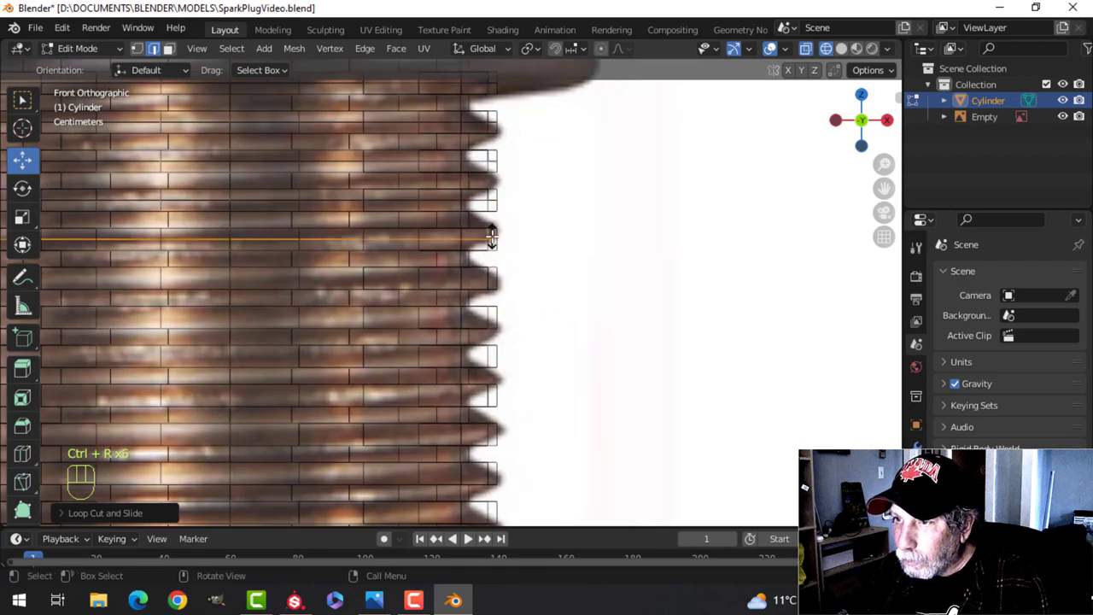
click(490, 240)
click(491, 240)
key(ctrl+r)
click(492, 276)
click(492, 275)
shift+scroll(493, 248, down, 3)
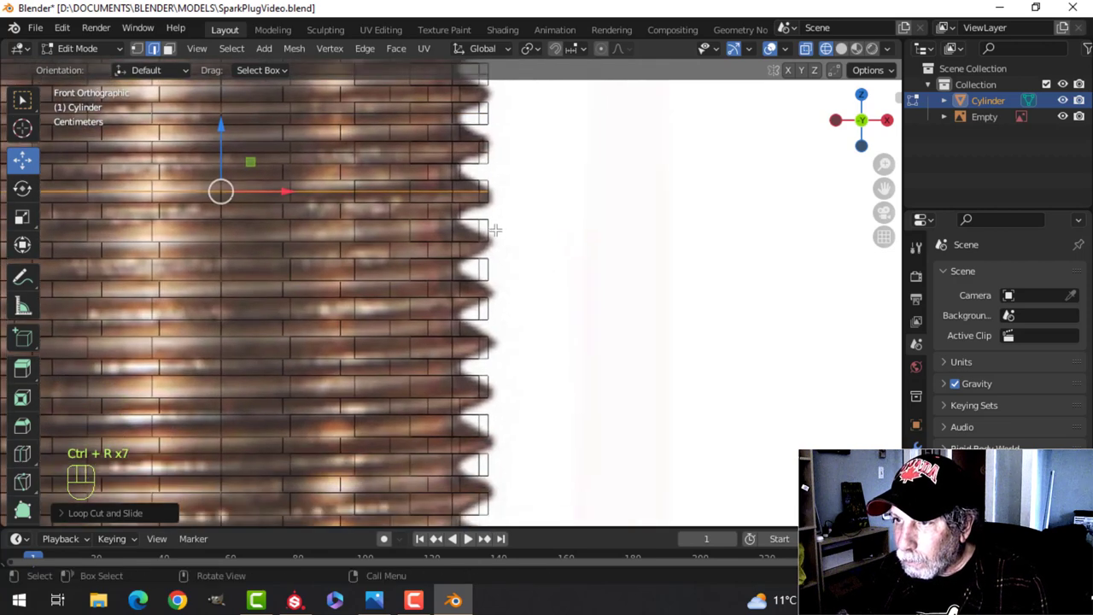
key(ctrl+r)
click(494, 229)
click(488, 225)
key(ctrl+r)
click(490, 270)
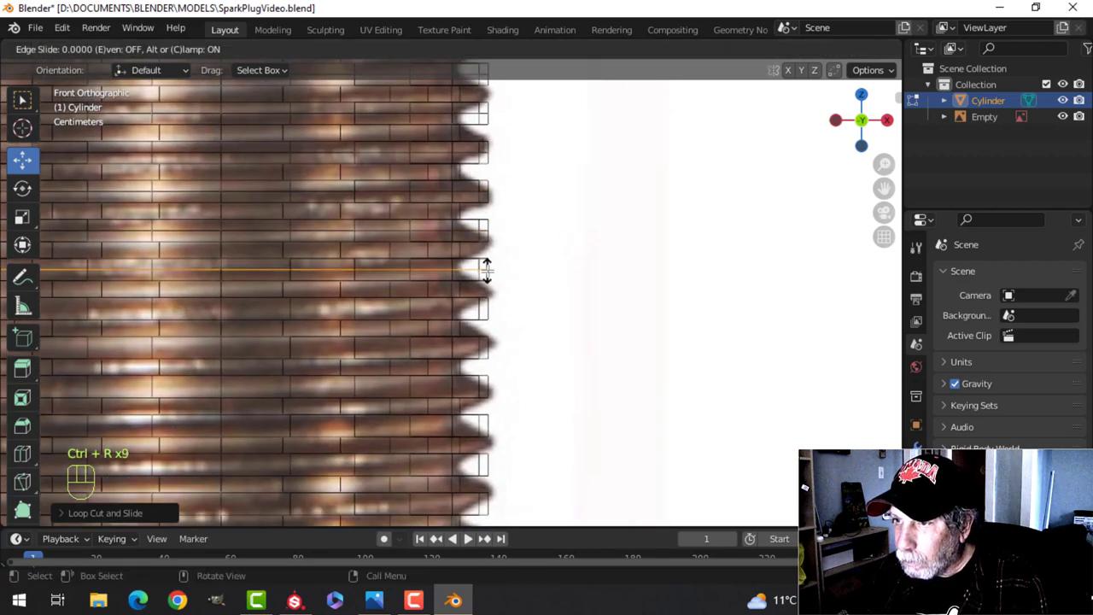
click(490, 270)
- Add one centred loop cut around each of the remaining seven ridges down to the lowest thread
shift+middle_drag(502, 327, 499, 251)
key(ctrl+r)
click(490, 231)
right_click(491, 231)
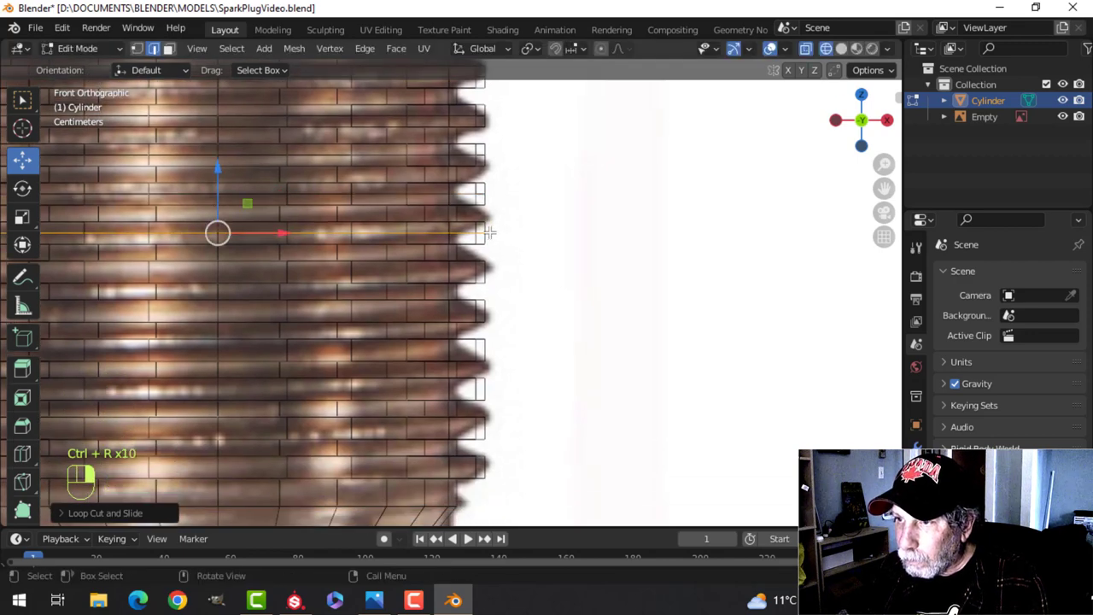
click(484, 274)
click(484, 274)
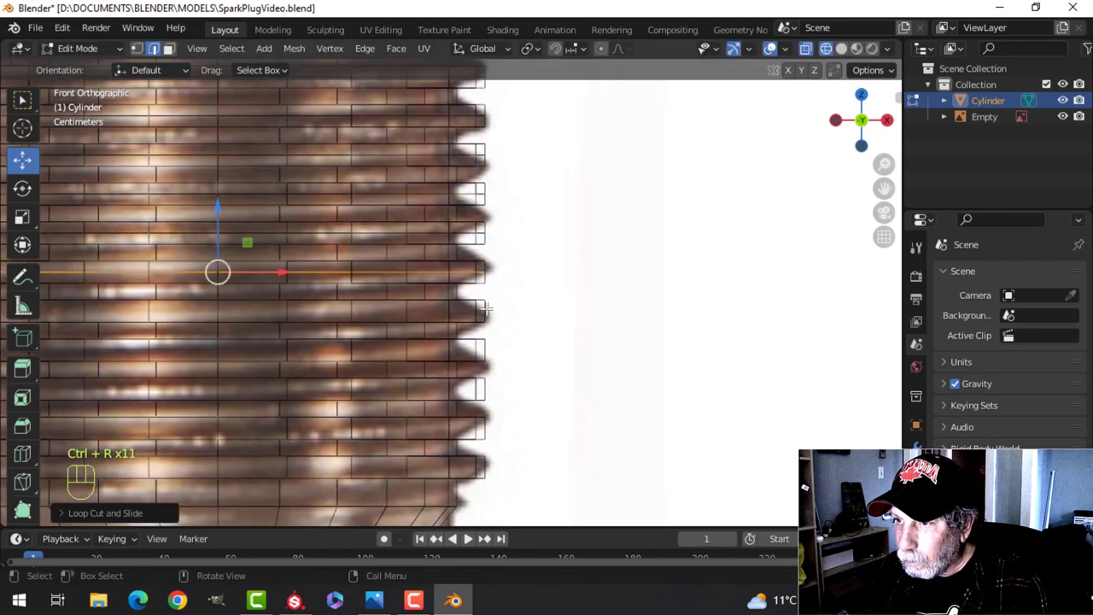
key(ctrl+r)
click(486, 309)
click(487, 311)
key(ctrl+r)
click(483, 348)
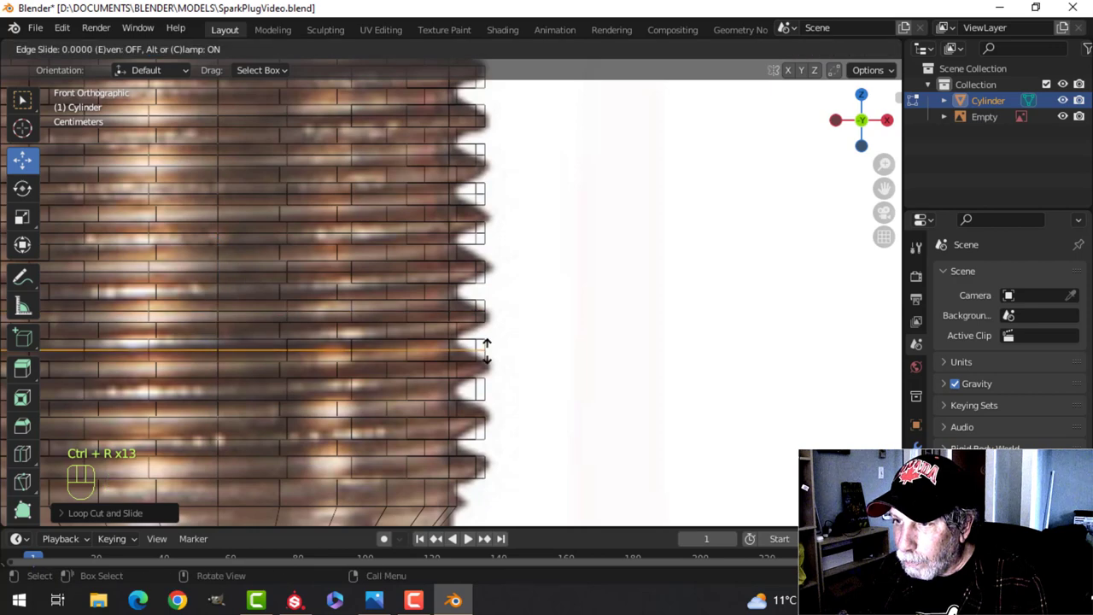
click(482, 348)
shift+scroll(513, 342, down, 6)
key(ctrl+r)
click(484, 285)
click(483, 284)
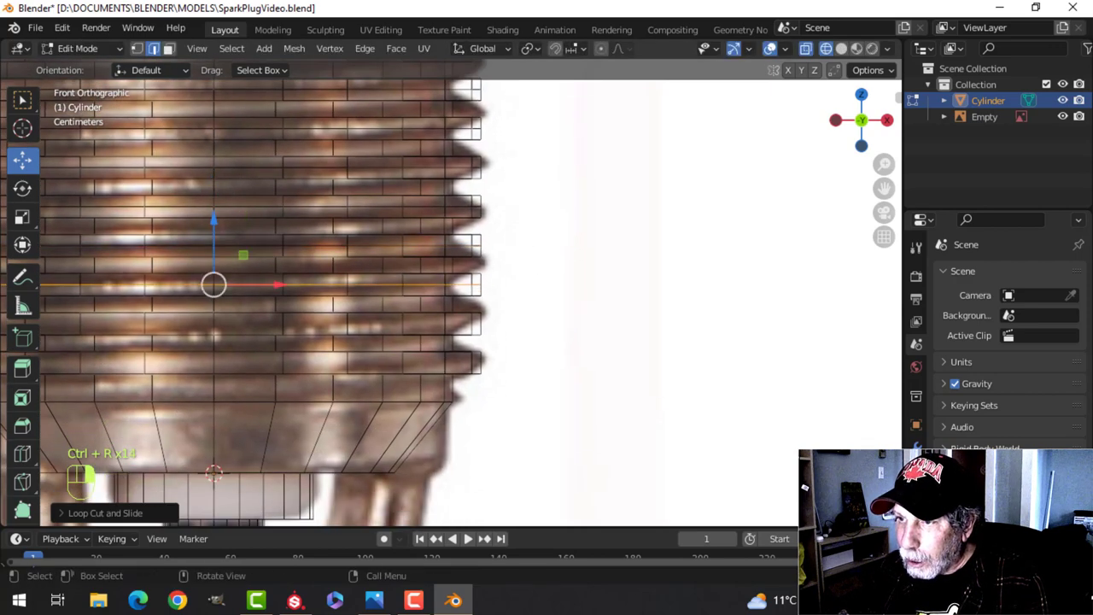
key(ctrl+r)
click(484, 323)
click(483, 324)
key(ctrl+r)
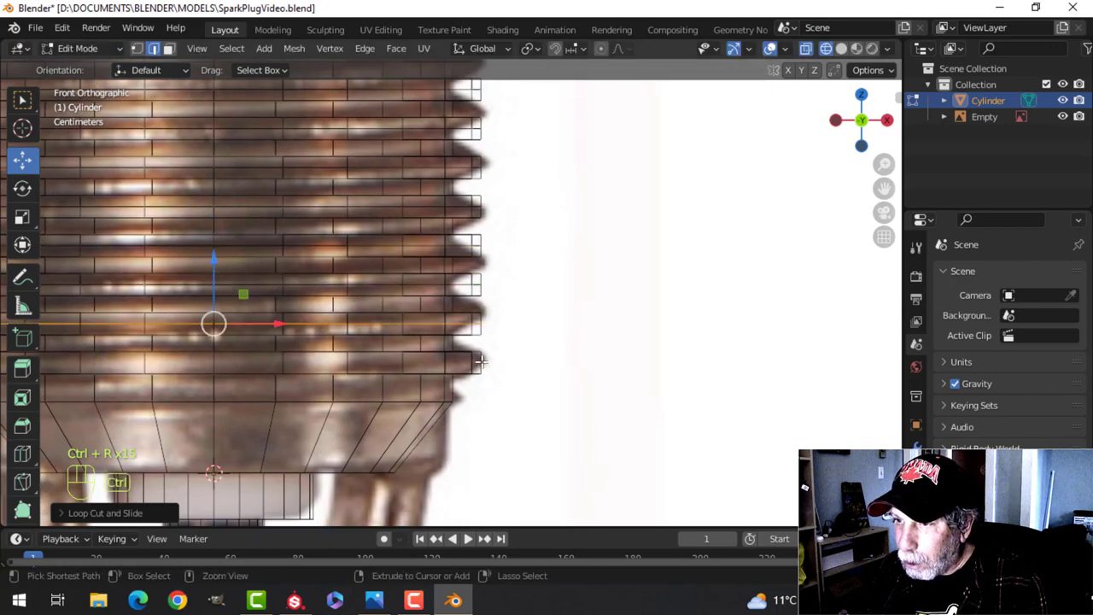
click(482, 363)
click(482, 362)
- Switch to solid shading and select the centre edge loops of the five lowest thread ridges
key(z)
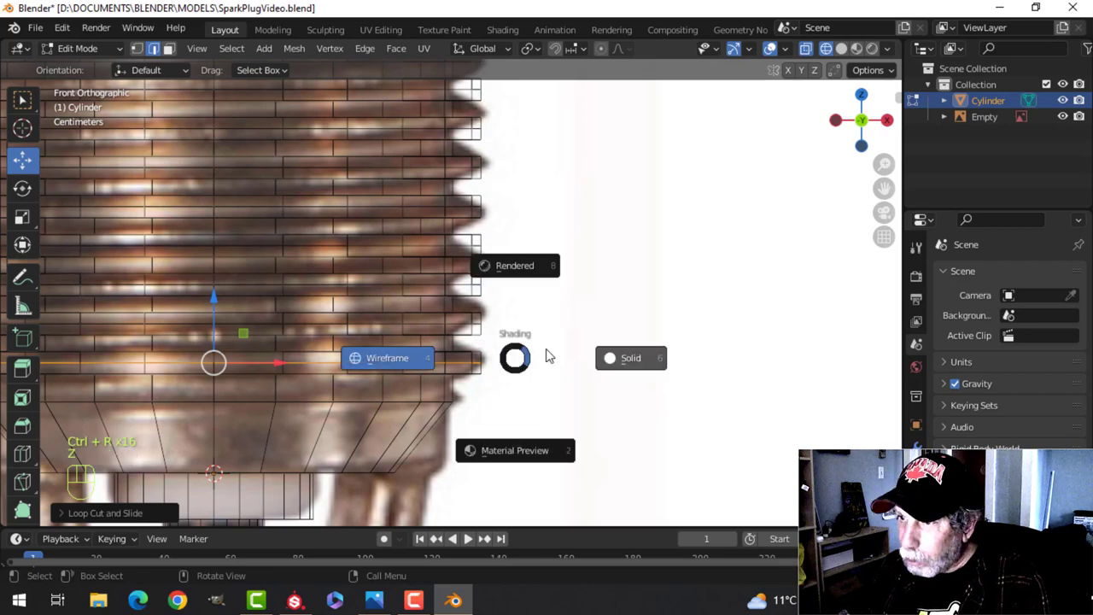
click(608, 357)
alt+shift+click(435, 324)
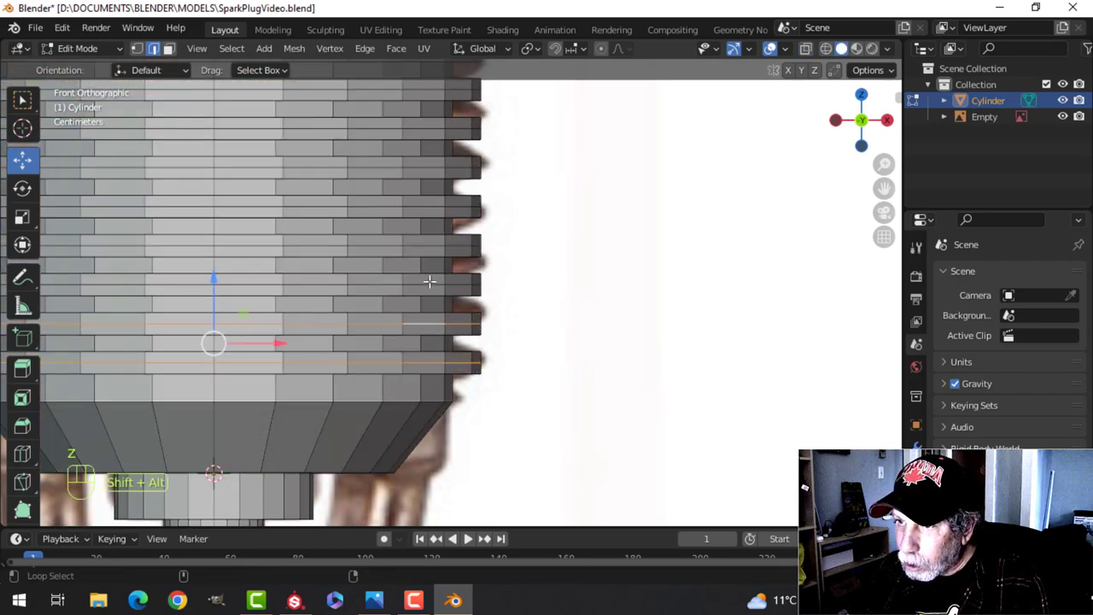
alt+shift+click(428, 286)
key(ctrl+z)
alt+shift+click(427, 285)
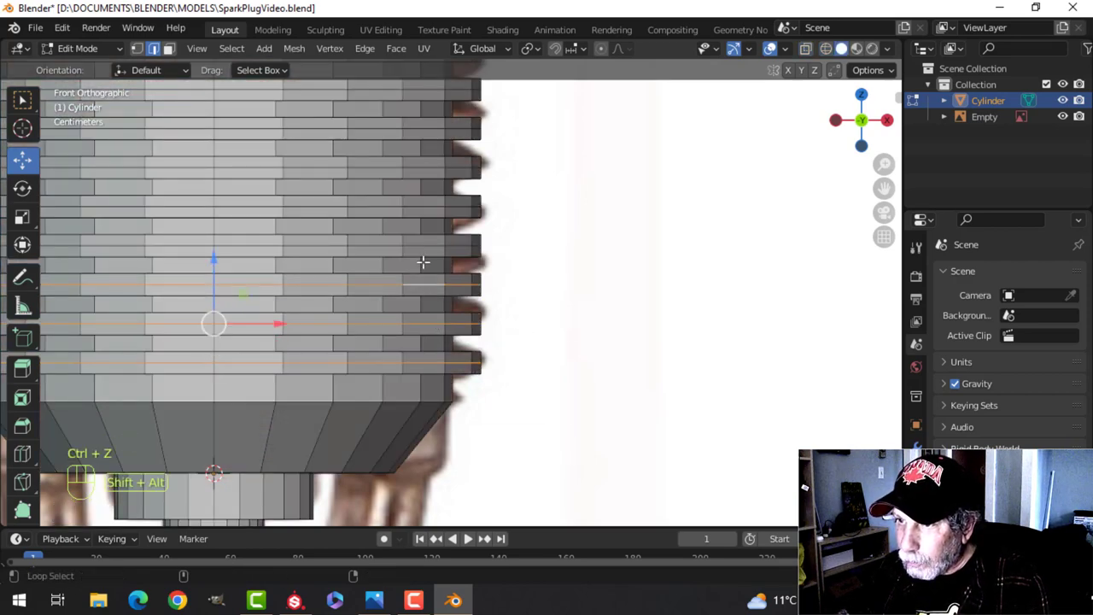
alt+shift+click(422, 242)
alt+shift+click(423, 208)
shift+middle_drag(513, 259, 518, 336)
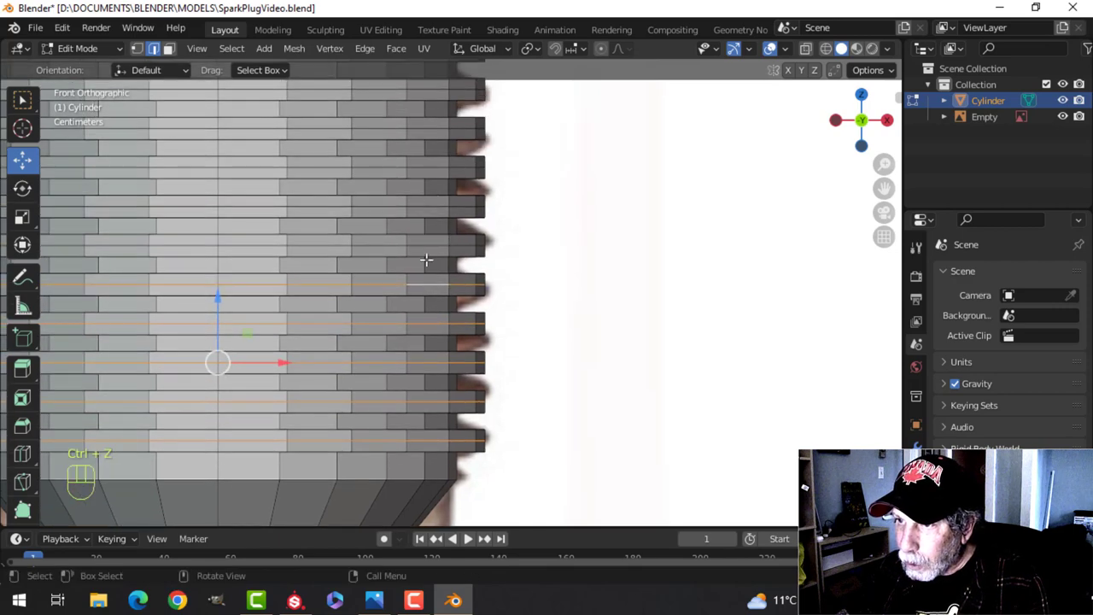
- Extend the selection with the centre edge loops of all remaining thread ridges, working up to the topmost ridge
alt+shift+click(423, 244)
alt+shift+click(425, 208)
alt+shift+click(431, 171)
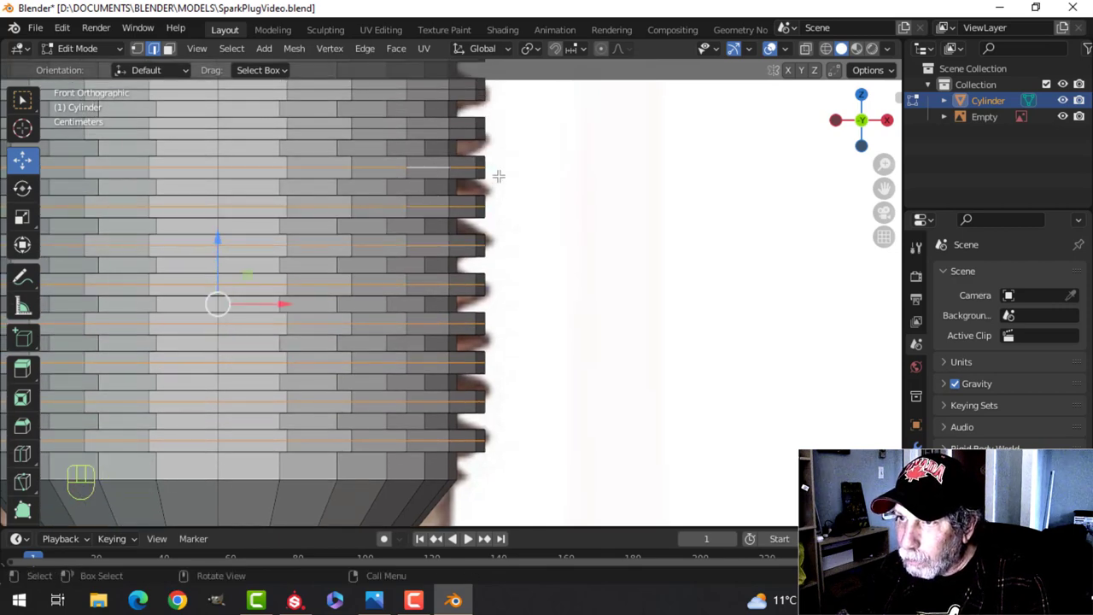
shift+scroll(453, 256, up, 6)
alt+shift+click(437, 292)
shift+scroll(439, 256, up, 2)
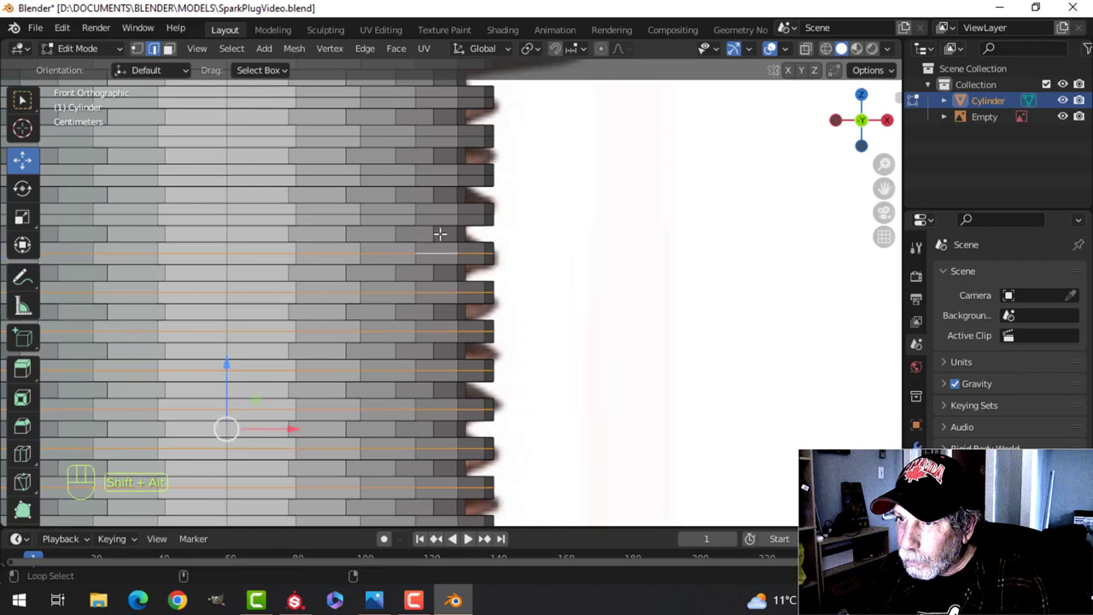
alt+shift+click(443, 214)
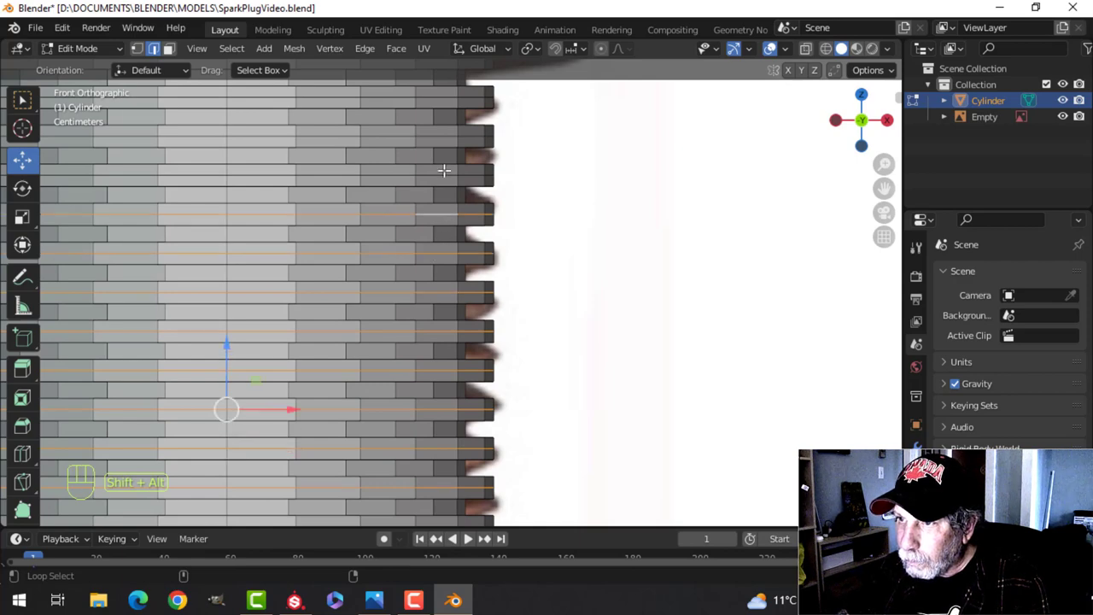
alt+shift+click(439, 168)
shift+scroll(530, 239, up, 5)
alt+shift+click(451, 260)
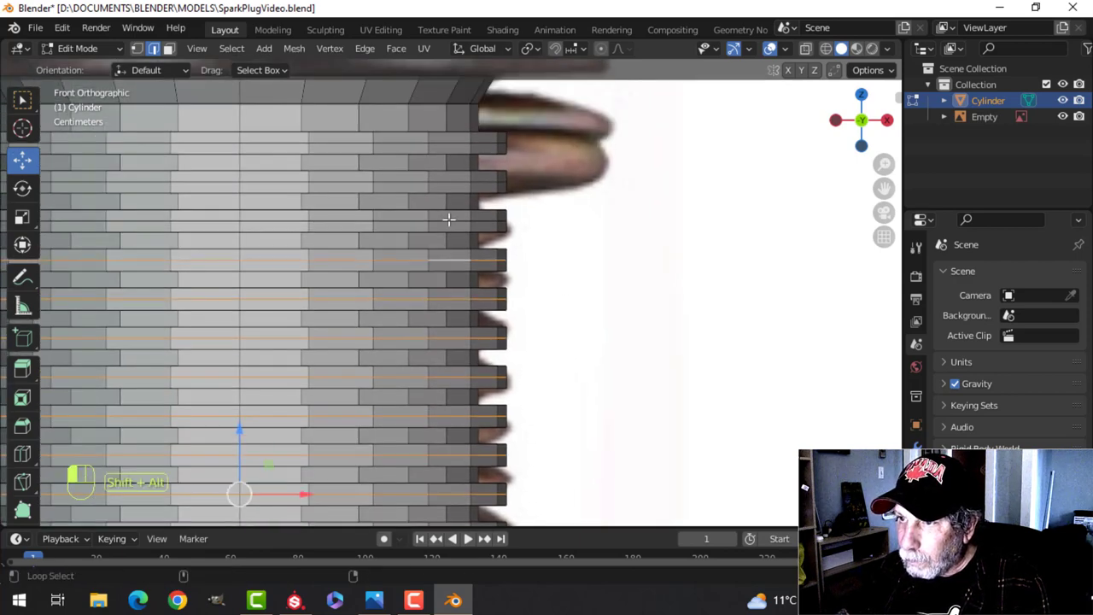
alt+shift+click(453, 220)
alt+shift+click(456, 177)
alt+shift+click(458, 145)
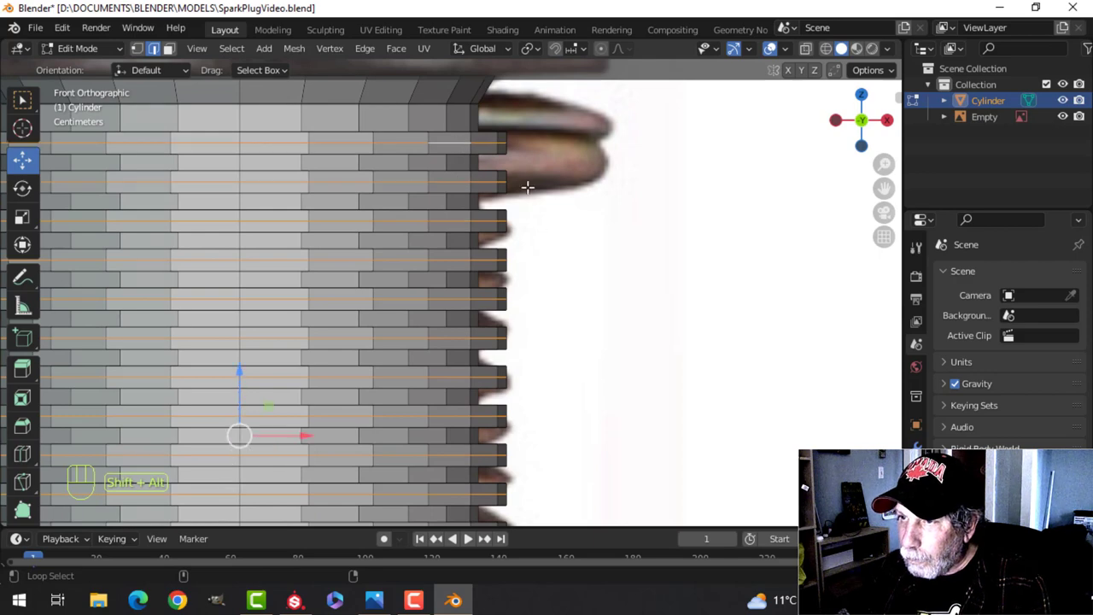
- Scale the selected ridge loops outward by about 1.03, excluding the Z axis, to point the threads
scroll(563, 273, down, 2)
shift+middle_drag(590, 255, 592, 254)
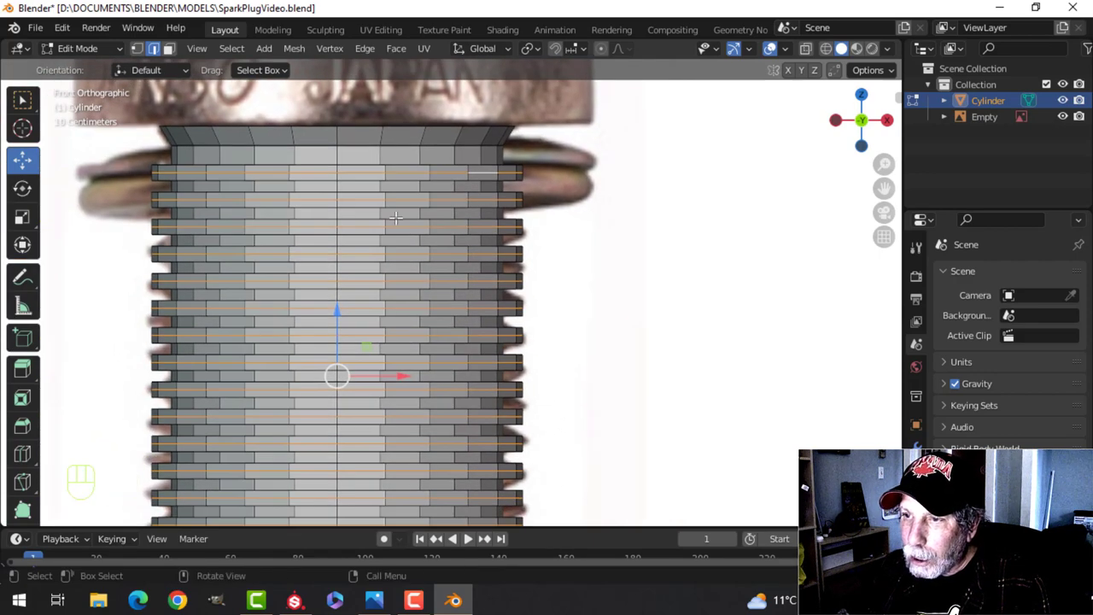
key(s)
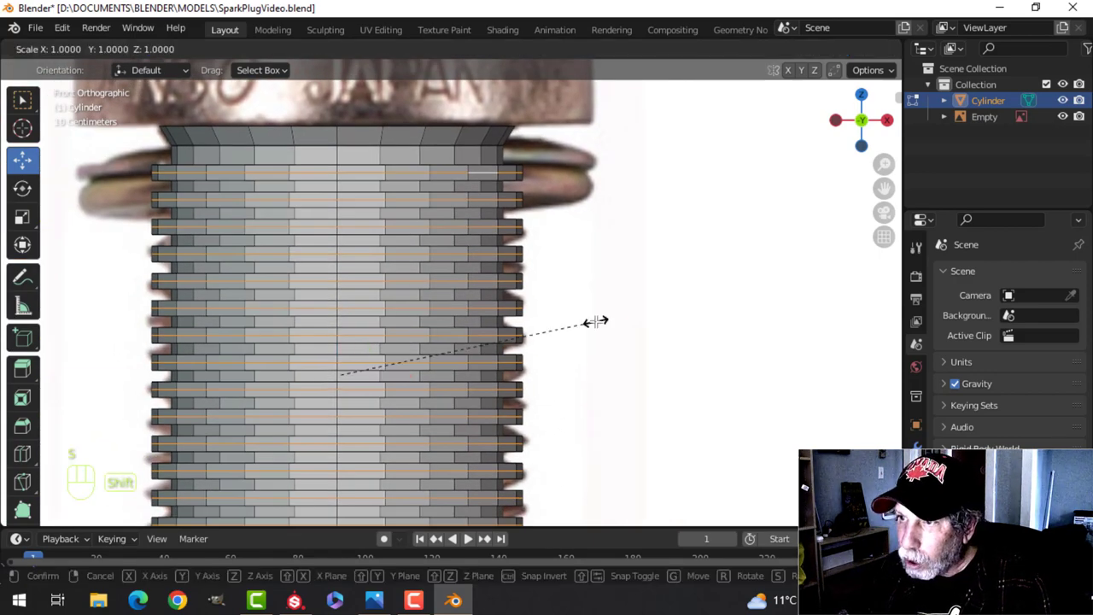
key(shift+z)
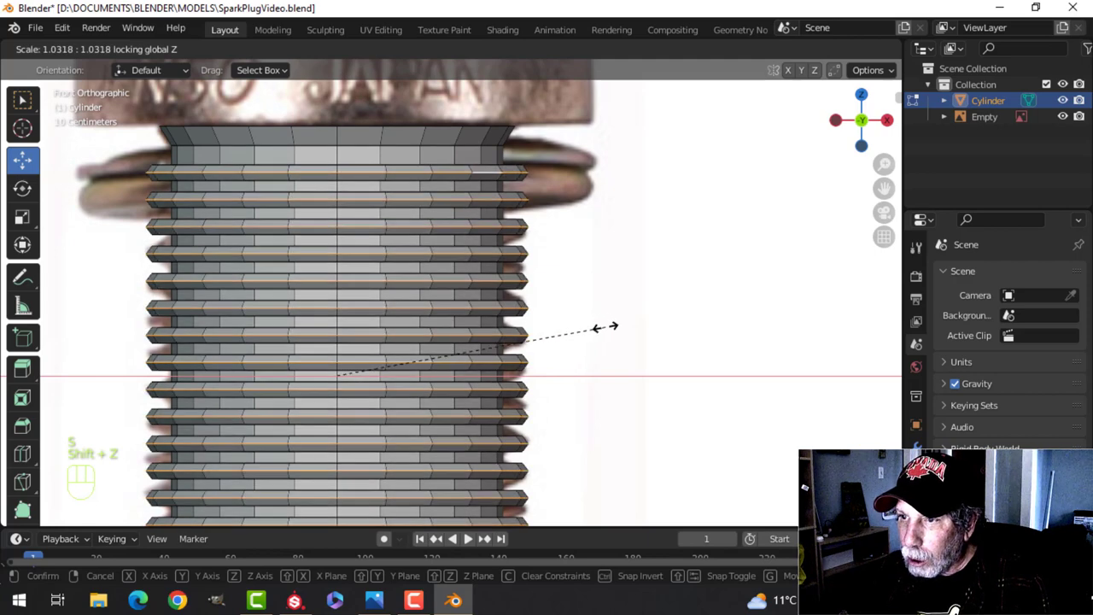
click(605, 326)
- Shade the cylinder smooth and recalculate the normals of its whole mesh to the outside
key(Tab)
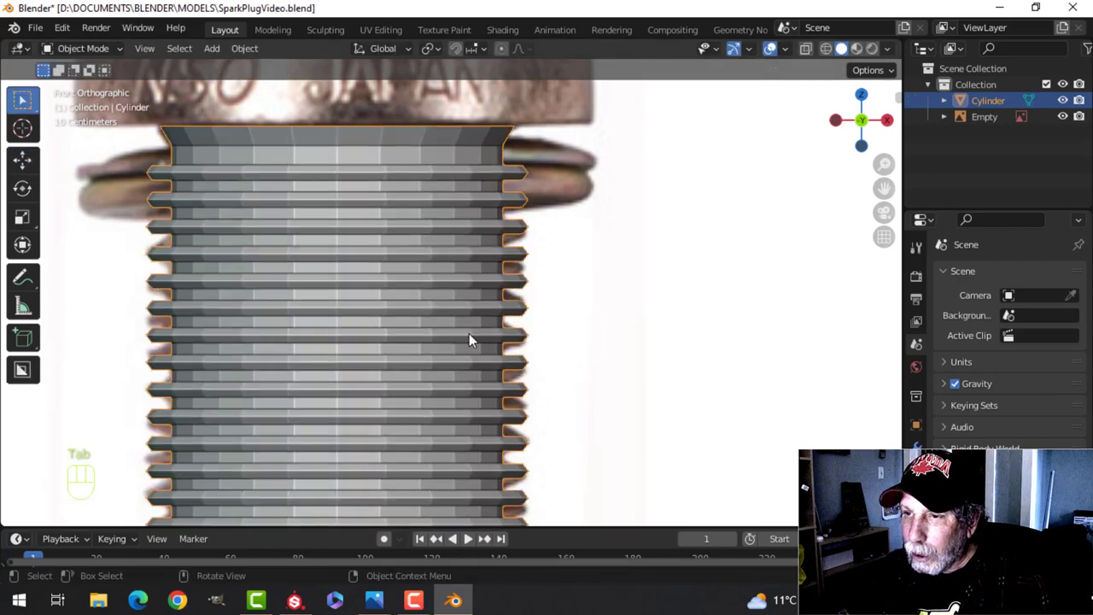
right_click(413, 266)
click(396, 253)
key(Tab)
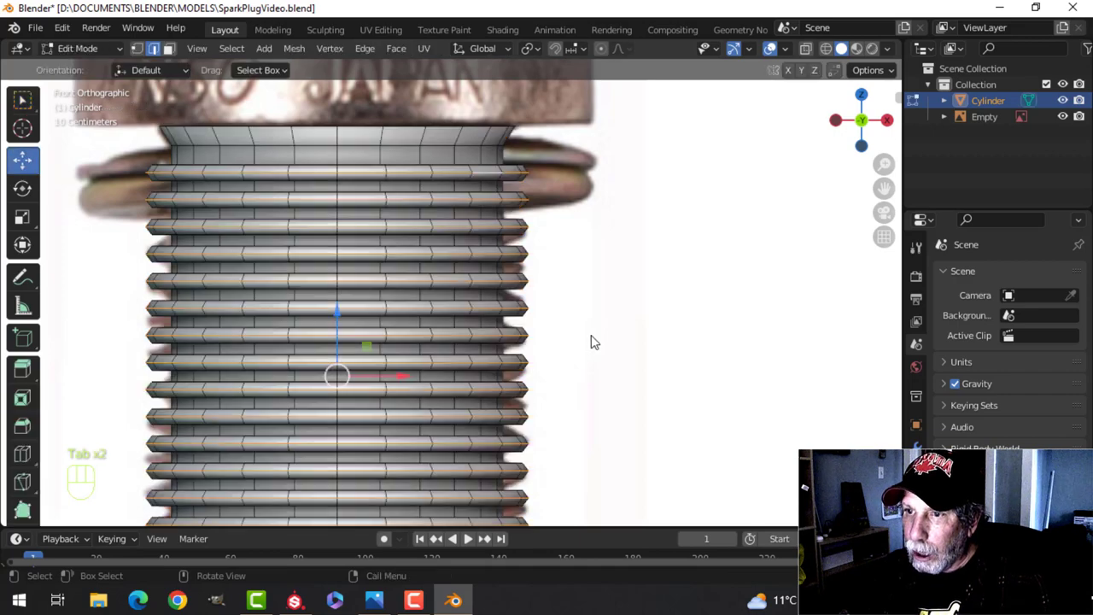
key(a)
key(alt+n)
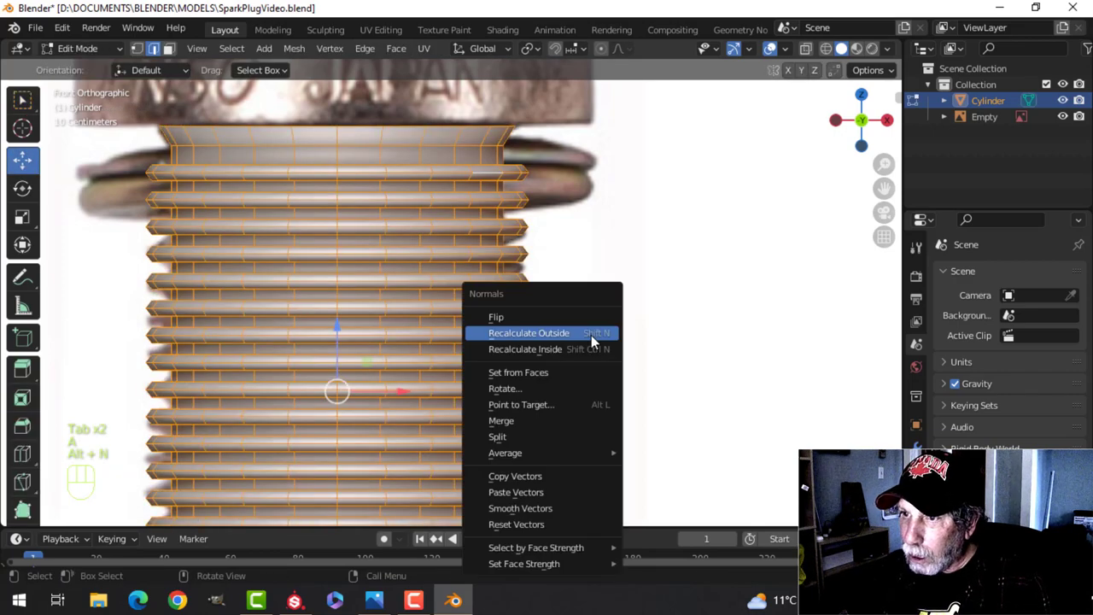
click(591, 334)
key(Tab)
key(alt+a)
scroll(578, 342, down, 4)
shift+middle_drag(559, 366, 512, 330)
scroll(538, 330, down, 1)
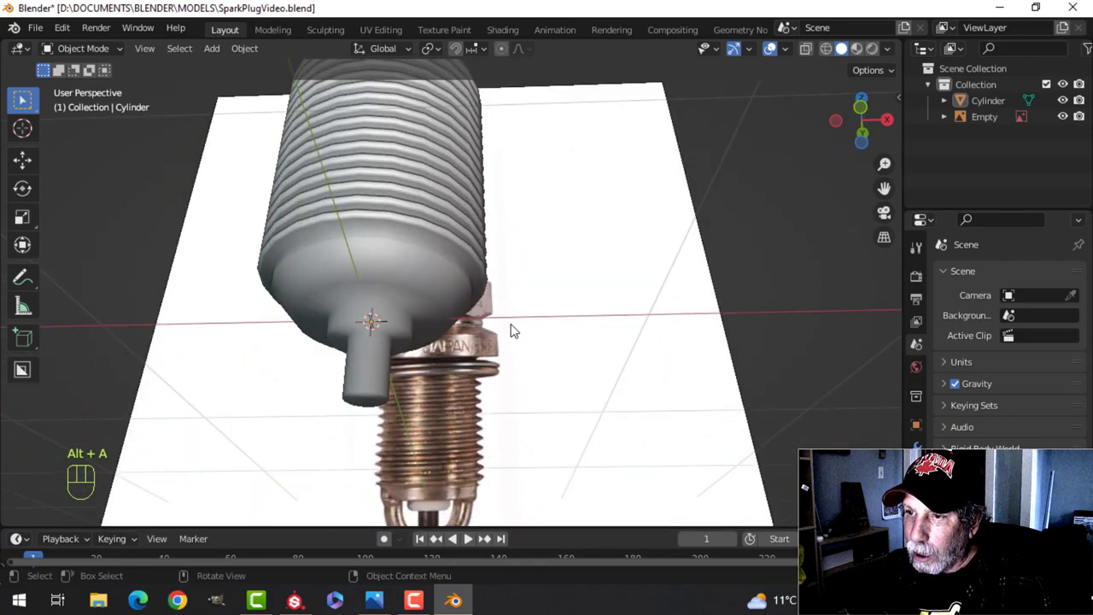
- Round the rim of the narrow pin's bottom end face with a multi-segment bevel about 0.011 m wide
scroll(512, 329, up, 1)
shift+middle_drag(393, 318, 464, 303)
click(434, 315)
key(Tab)
scroll(445, 329, up, 1)
scroll(445, 334, up, 1)
key(alt+a)
key(3)
click(416, 367)
shift+middle_drag(416, 367, 423, 331)
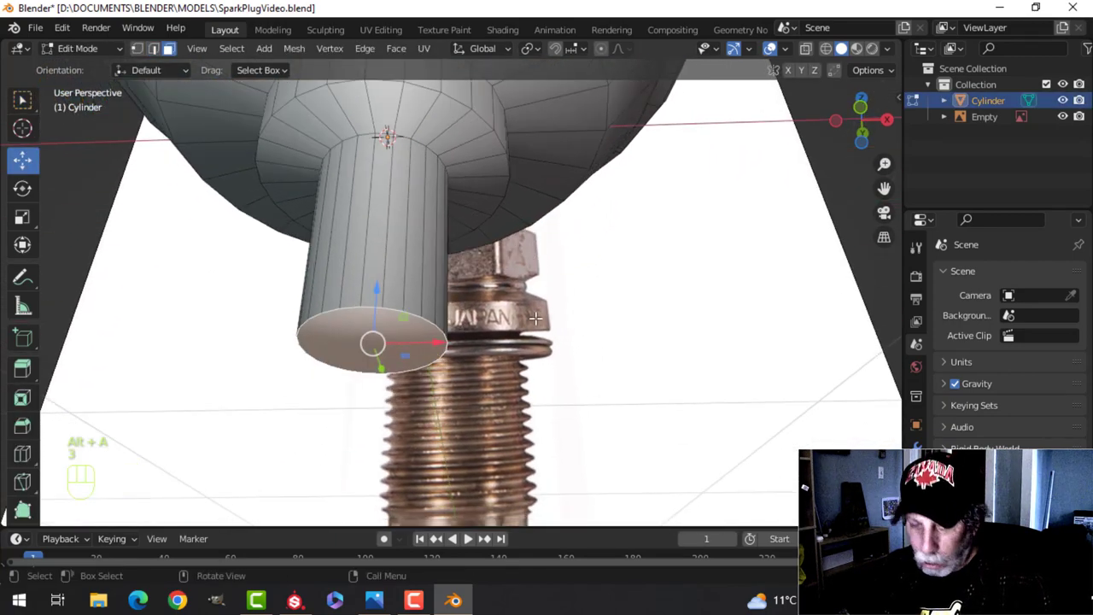
key(ctrl+b)
scroll(635, 259, up, 1)
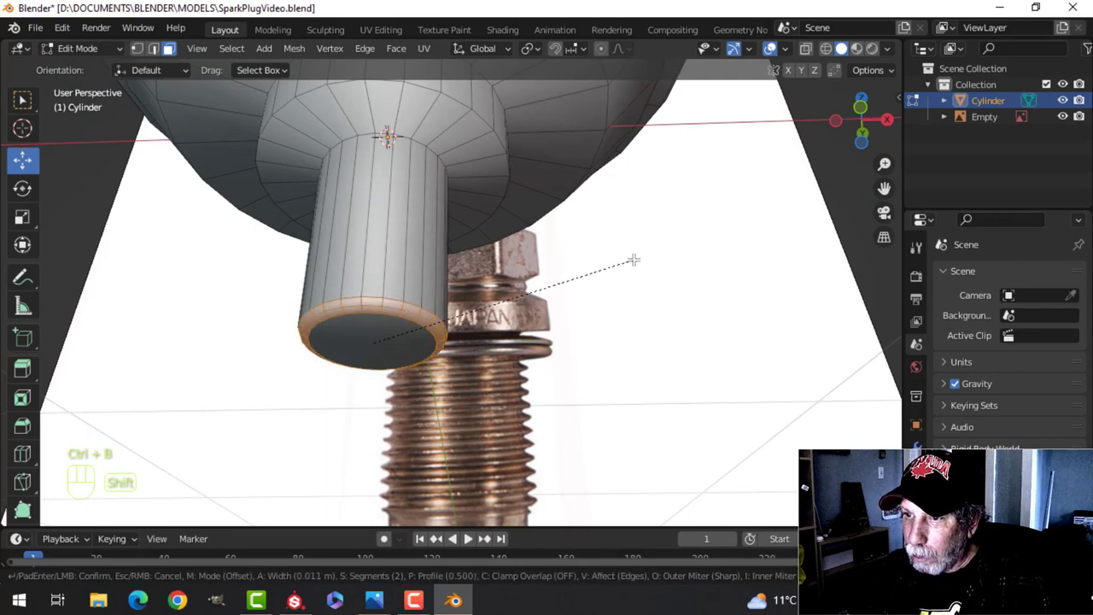
click(559, 251)
key(alt+a)
- Bevel the lower outer edge loop of the small collar above the pin with three segments, about 0.014 m wide
middle_drag(559, 251, 475, 291)
scroll(476, 291, up, 5)
shift+middle_drag(389, 241, 468, 307)
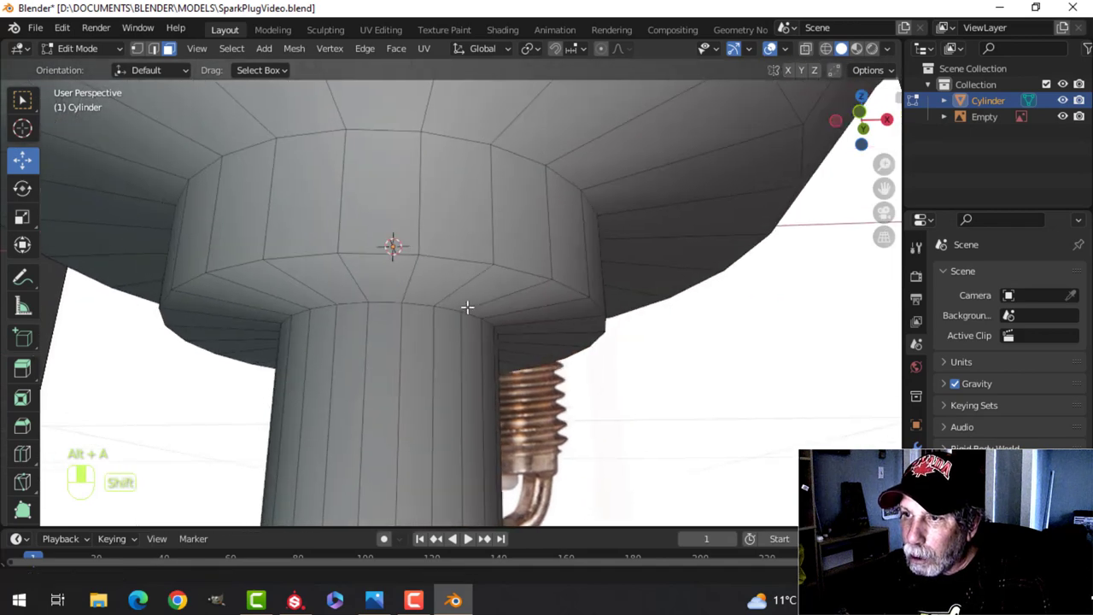
alt+shift+click(454, 257)
key(alt+a)
key(2)
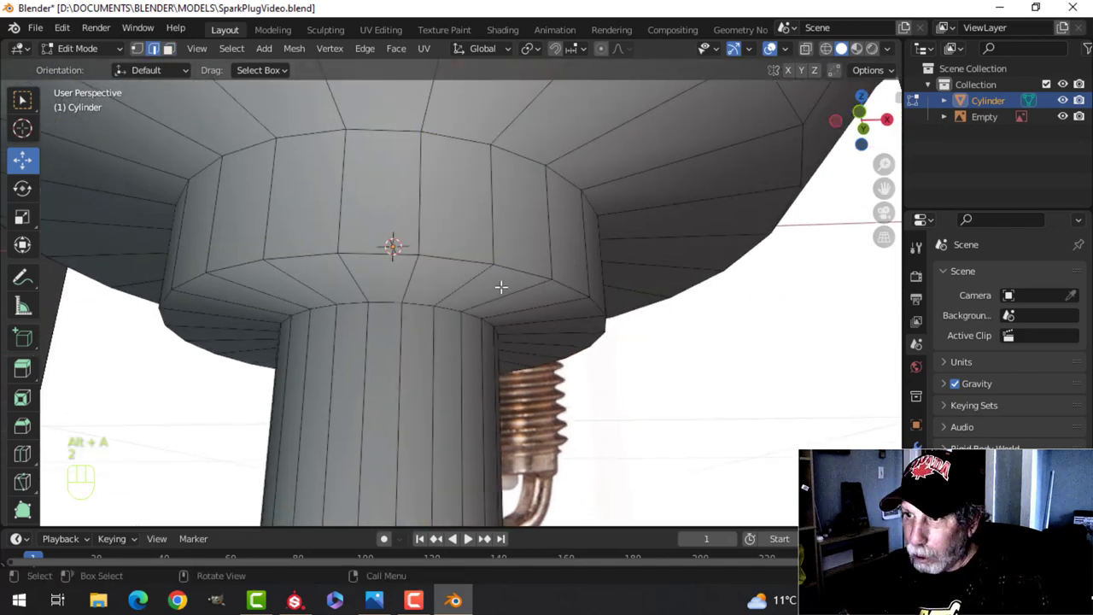
alt+click(470, 257)
key(ctrl+b)
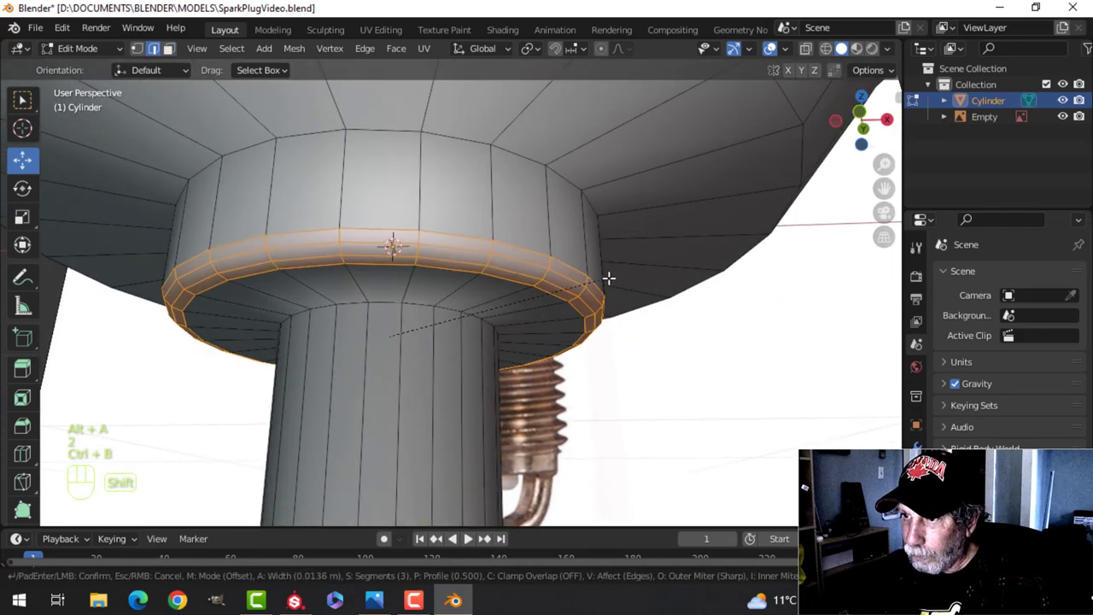
click(564, 300)
middle_drag(513, 306, 477, 286)
key(alt+a)
- Add a loop cut around the side wall of the small collar and clear the selection
key(ctrl+r)
click(448, 193)
click(445, 196)
scroll(461, 204, down, 3)
key(alt+a)
- Bevel the bottom edge loop of the tapered shell section surrounding the small collar
scroll(530, 317, up, 3)
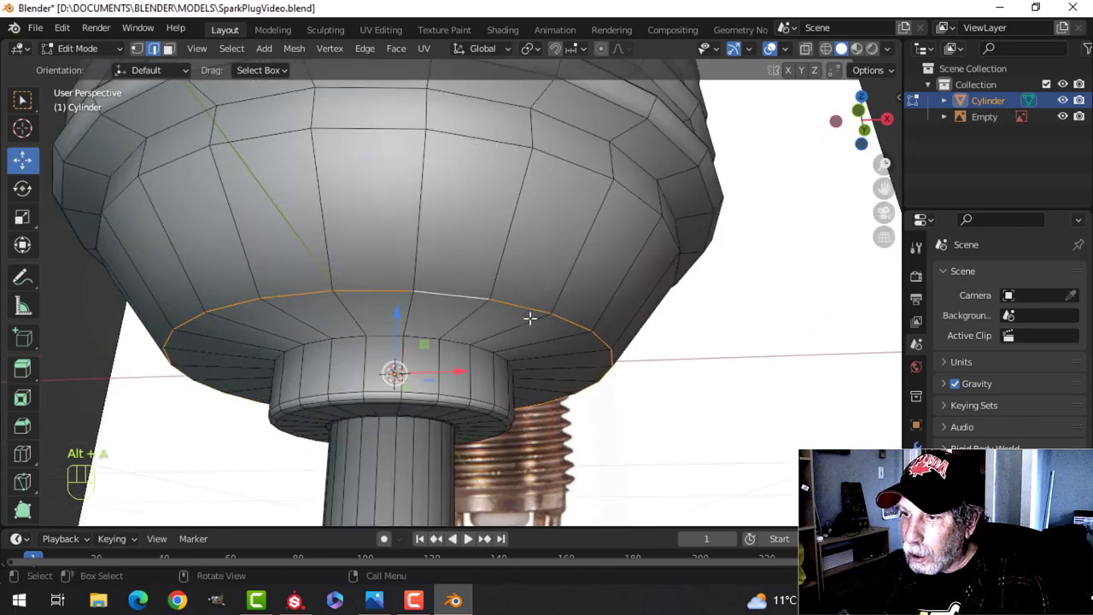
middle_drag(529, 317, 542, 481)
middle_drag(530, 317, 515, 200)
key(ctrl+b)
click(612, 336)
key(a)
key(alt+a)
- Add a loop cut on the shell's underside ring, slid towards the small collar by a factor of about 0.71
key(ctrl+r)
click(454, 135)
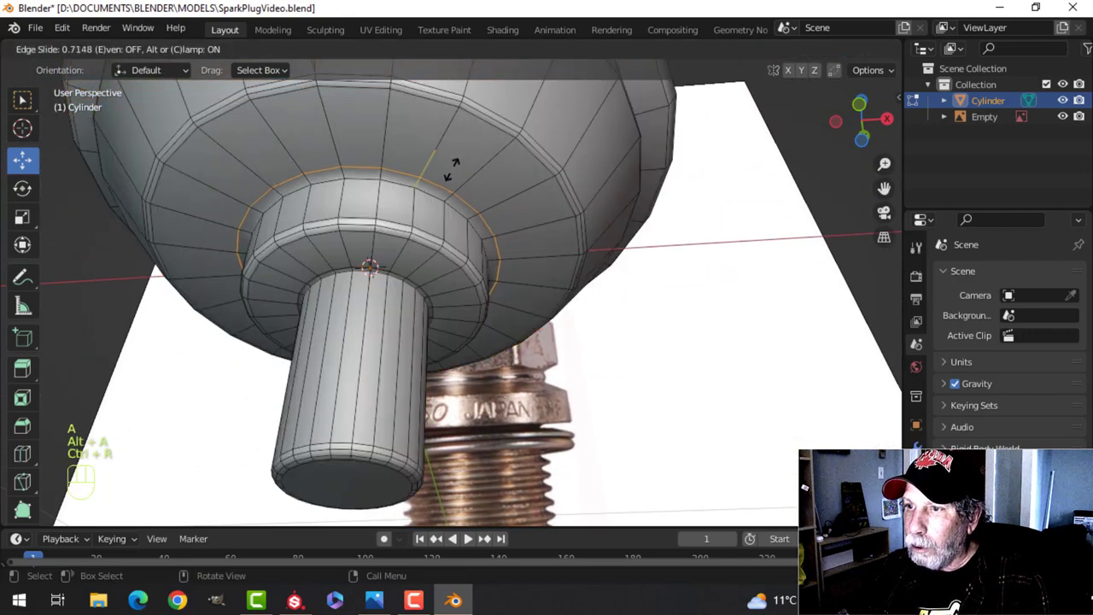
click(453, 174)
- Add a loop cut around the tapered section, slid to about -0.84 near its upper edge, and return to Object Mode
scroll(556, 175, down, 2)
middle_drag(555, 175, 533, 260)
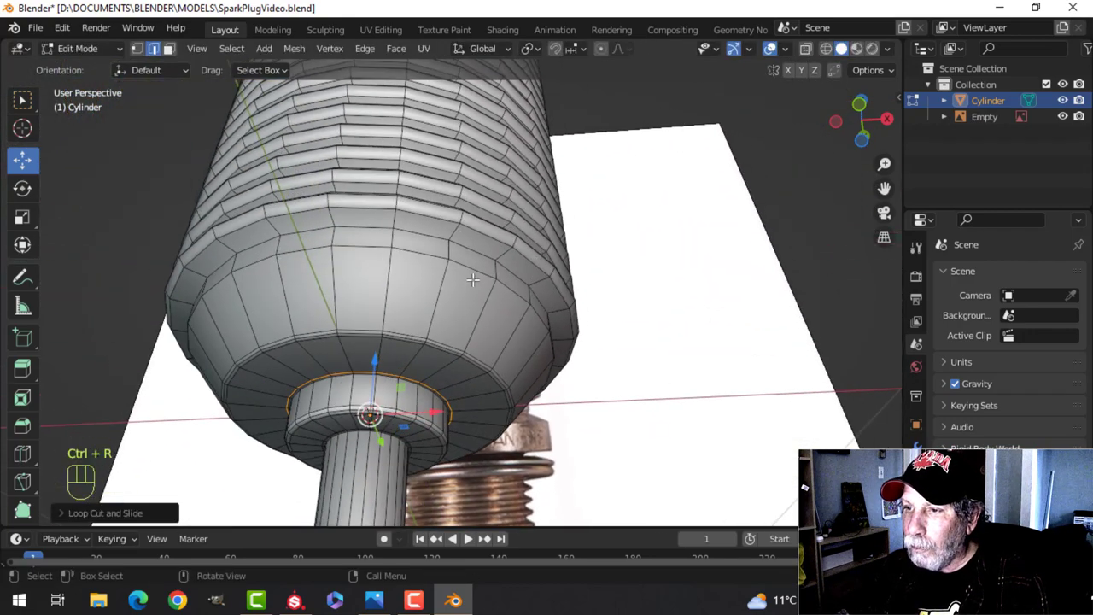
middle_drag(474, 280, 476, 303)
mouse_move(482, 349)
shift+middle_down()
mouse_move(484, 241)
mouse_move(475, 333)
shift+middle_up()
scroll(476, 380, up, 2)
shift+middle_drag(476, 389, 485, 335)
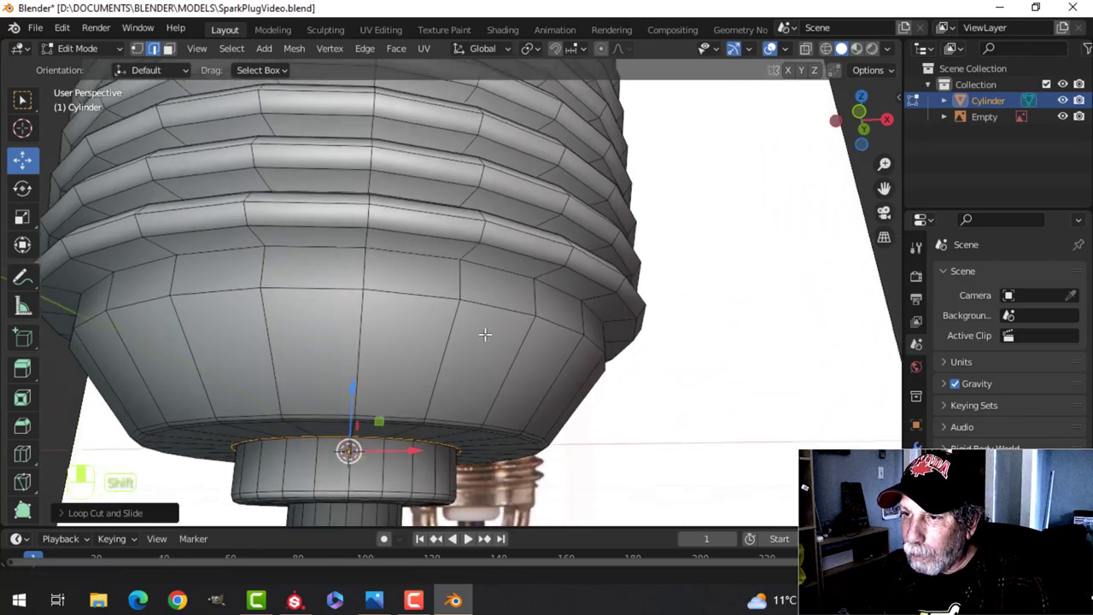
key(alt+a)
key(ctrl+r)
click(437, 340)
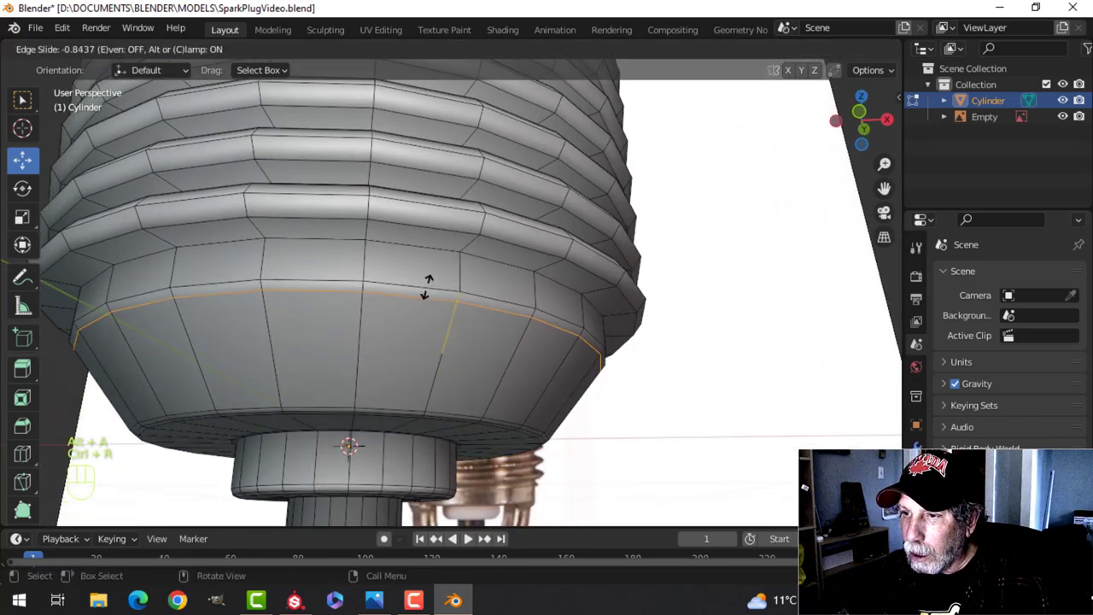
click(427, 282)
key(Tab)
scroll(497, 322, down, 5)
key(alt+a)
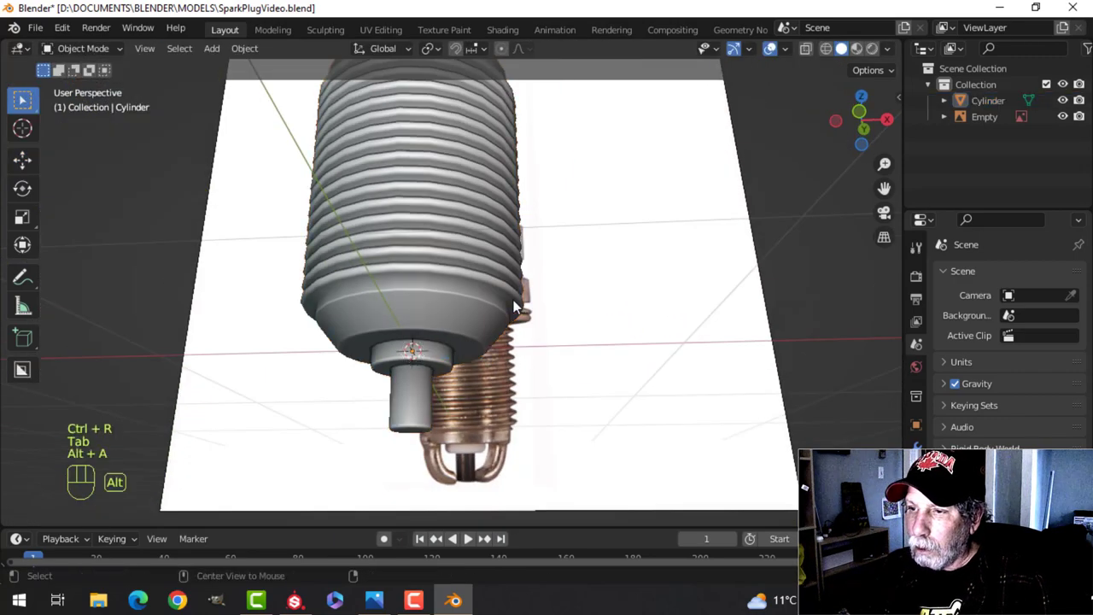
- Delete the large cap face closing the top of the threaded shell
mouse_move(519, 307)
middle_down()
mouse_move(518, 264)
mouse_move(540, 311)
middle_up()
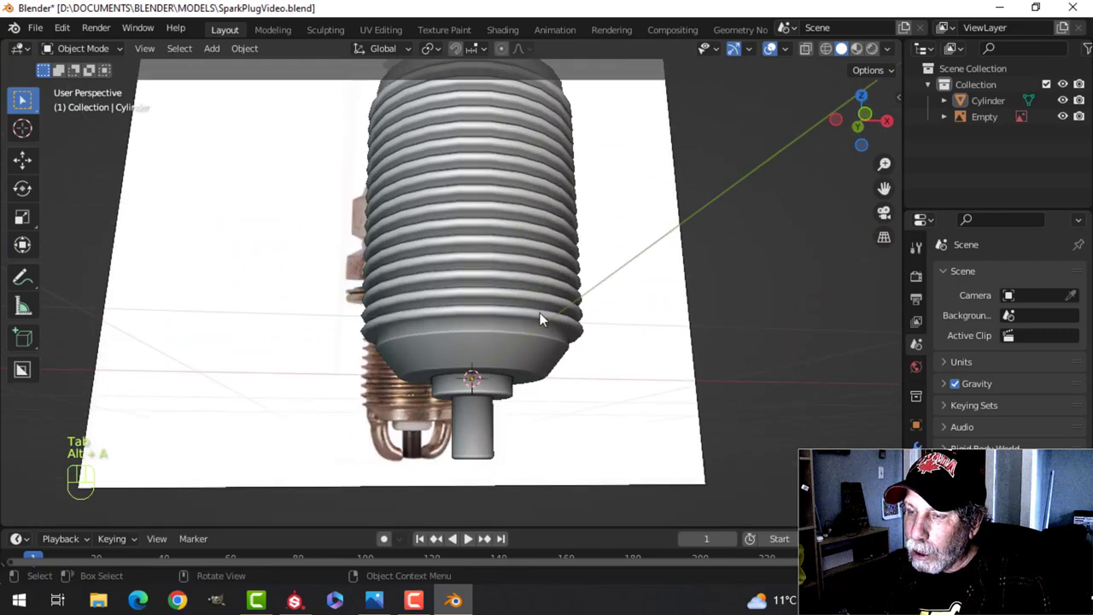
middle_drag(521, 252, 504, 342)
scroll(511, 326, up, 3)
middle_drag(504, 342, 501, 353)
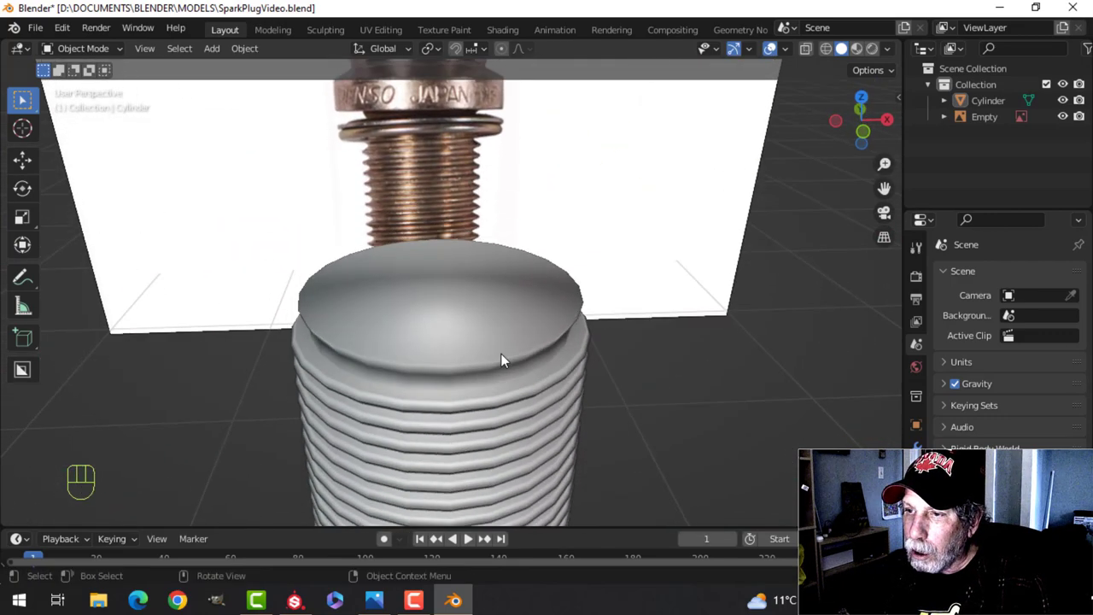
key(Tab)
key(3)
click(465, 305)
key(x)
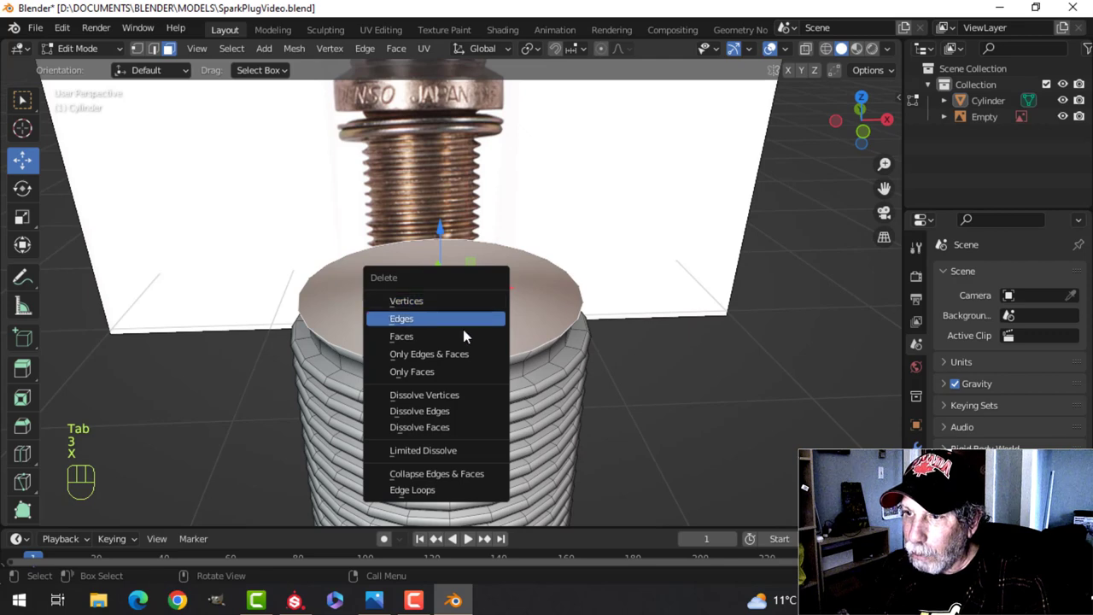
click(463, 334)
key(Tab)
- In the front view, select the shell's open top edge loop and switch to wireframe shading
key(KP_1)
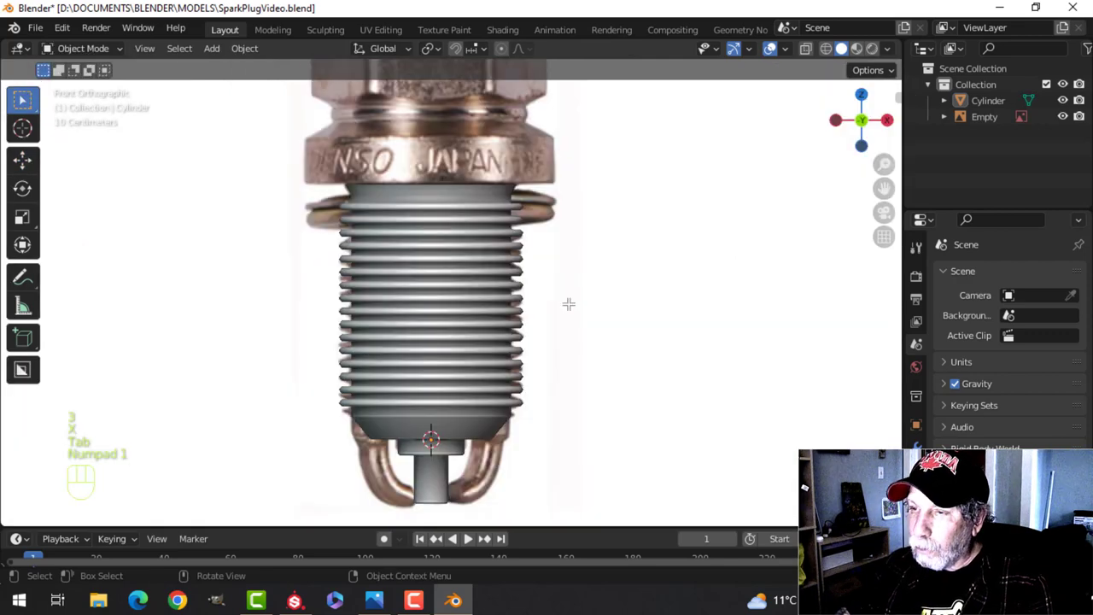
scroll(476, 299, up, 4)
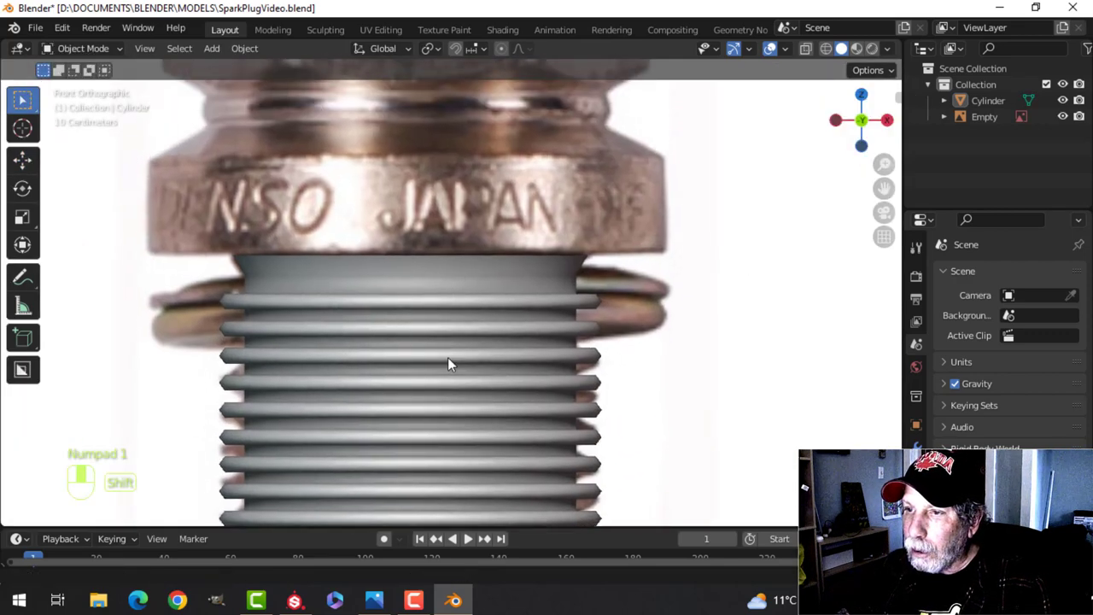
key(Tab)
key(alt+a)
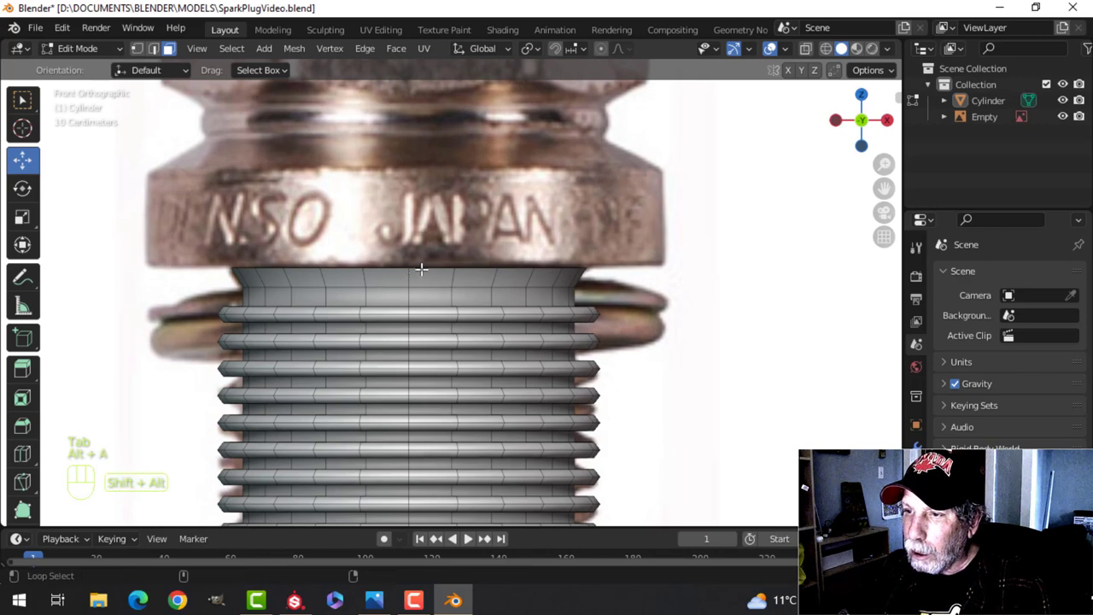
key(2)
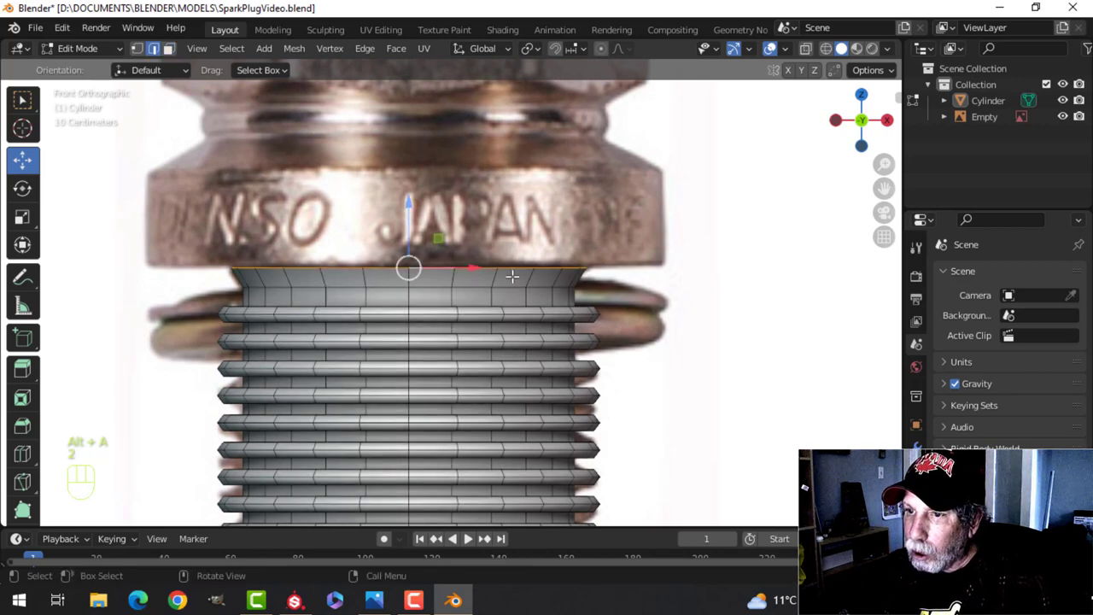
shift+middle_drag(513, 277, 516, 291)
key(z)
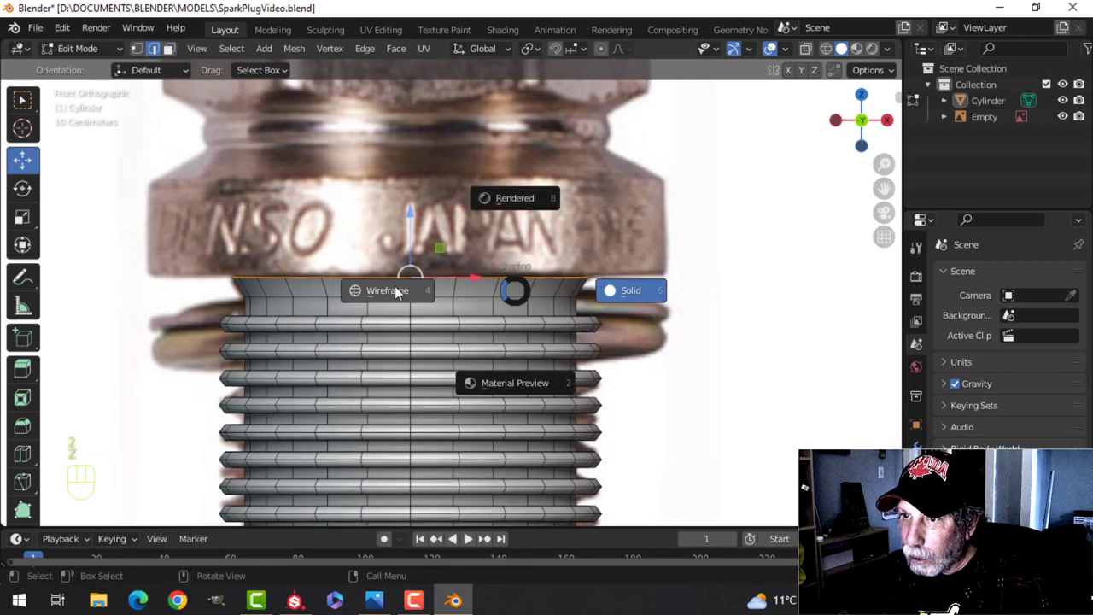
key(w)
- Extrude the top loop and scale it outward to the width of the lettered collar in the reference image
scroll(588, 273, up, 1)
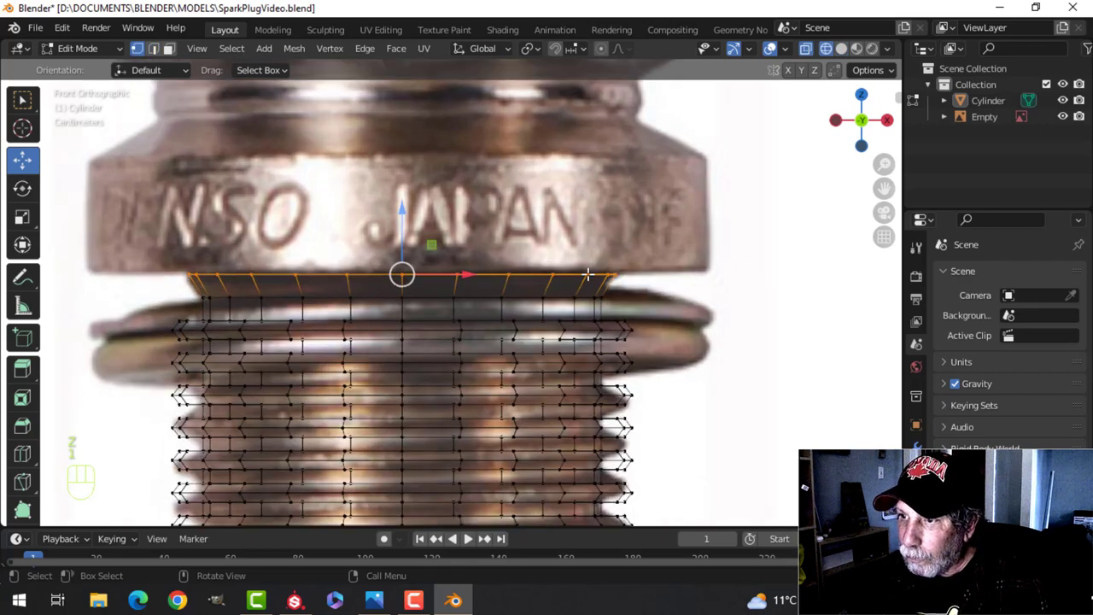
scroll(568, 282, down, 1)
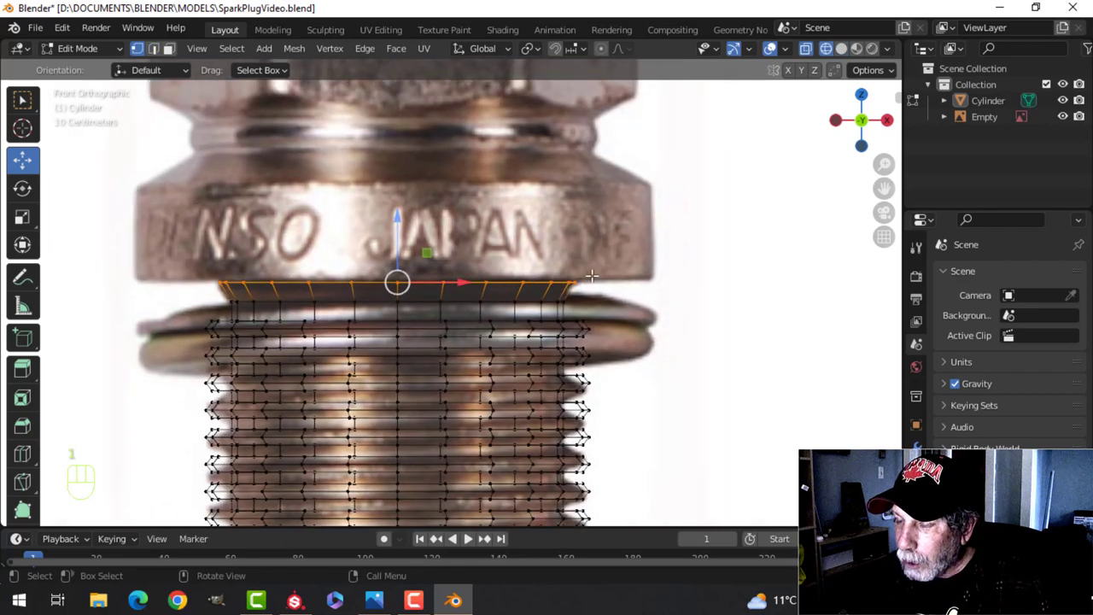
scroll(603, 266, up, 1)
key(e)
key(s)
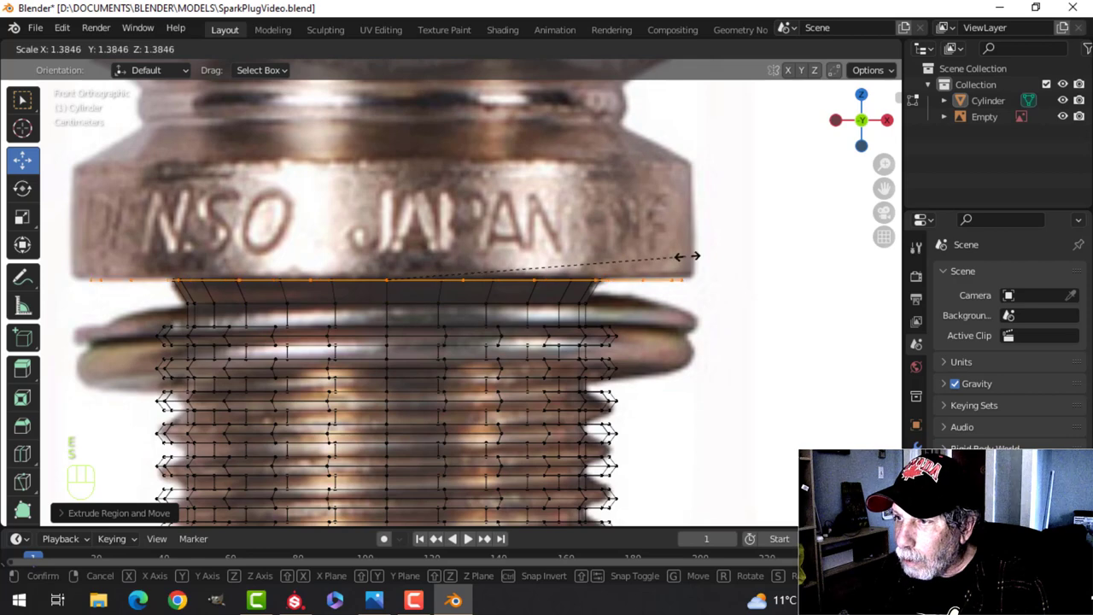
click(692, 255)
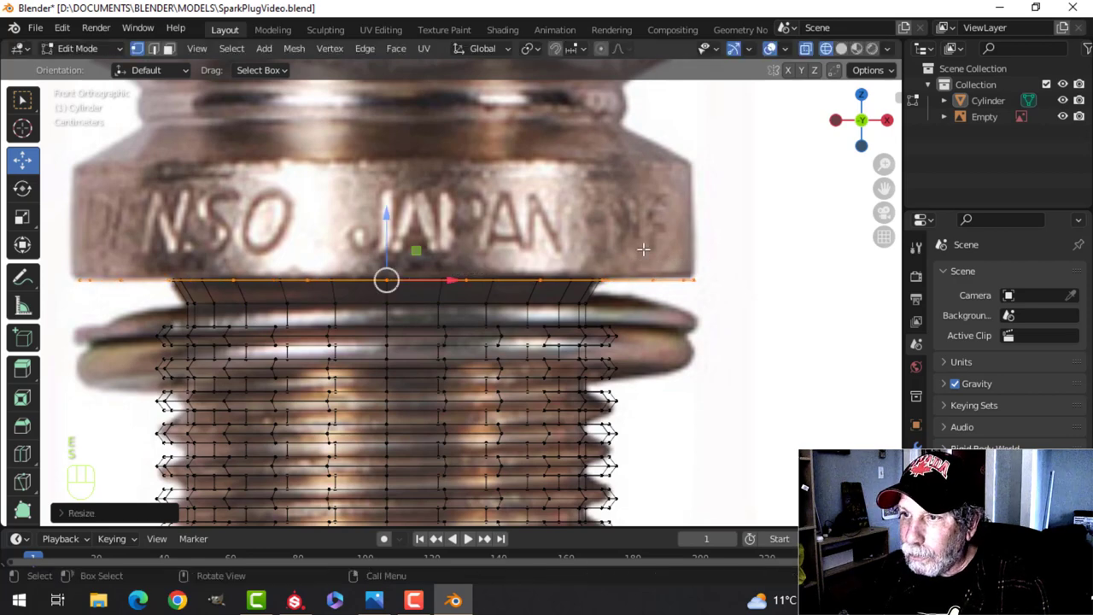
- Extrude the open edge loop straight up to the upper edge of the lettered collar in the reference image
shift+middle_drag(375, 213, 382, 256)
key(e)
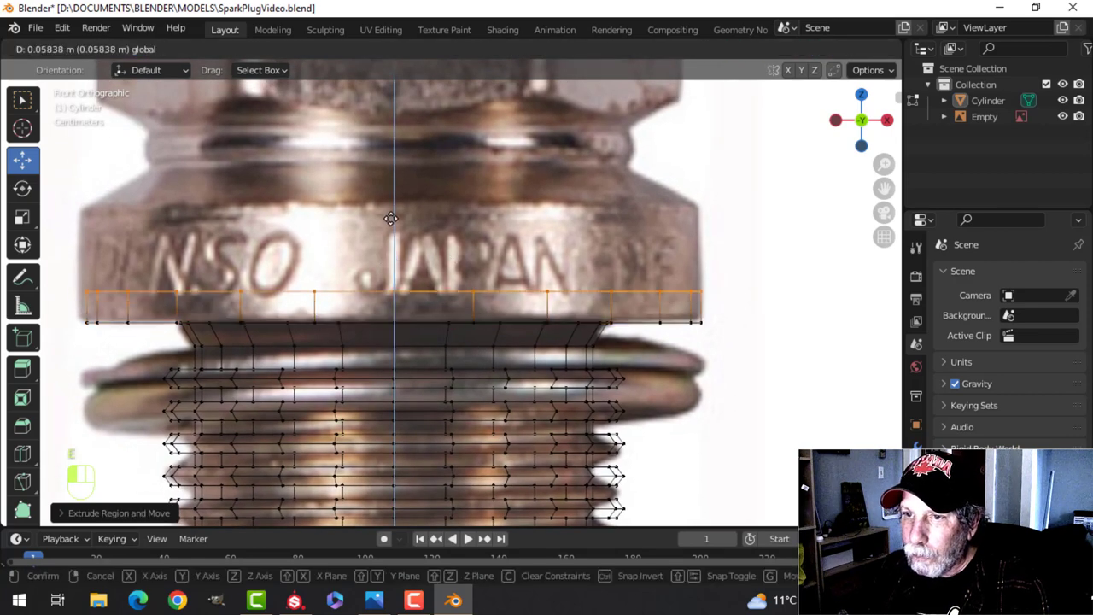
click(375, 140)
- Extrude the collar's top loop upward and scale it inward to form the sloped shoulder matching the reference image
shift+middle_drag(375, 140, 396, 245)
key(e)
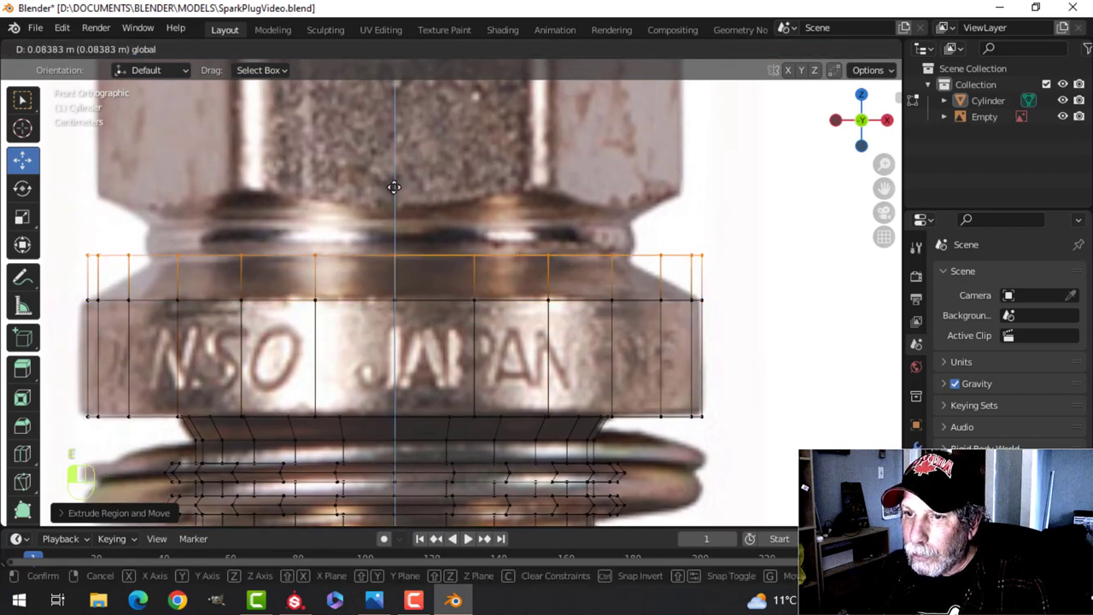
click(393, 185)
key(s)
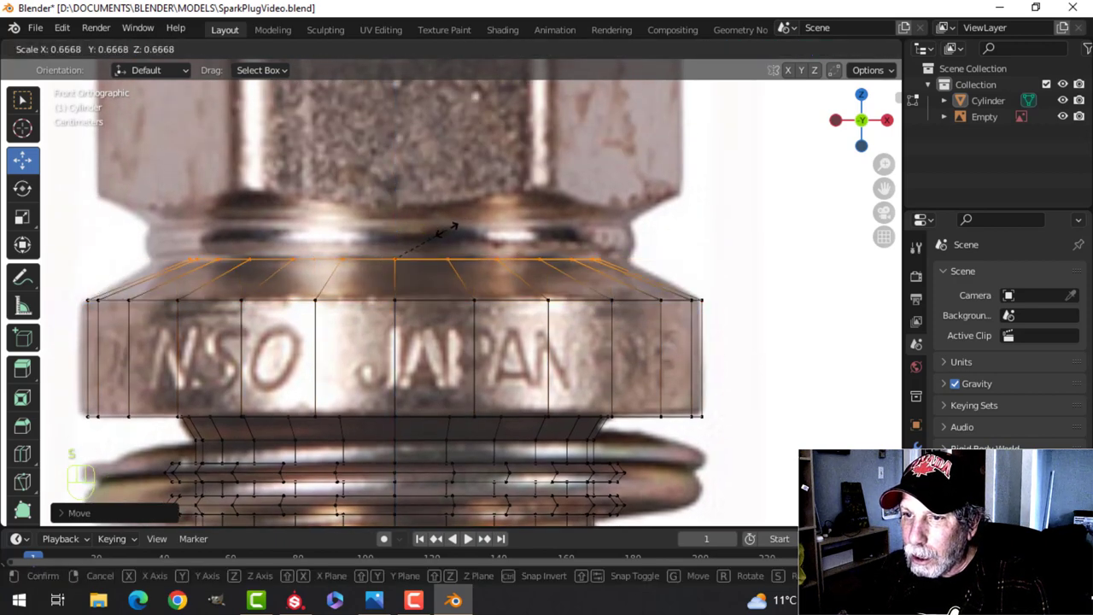
click(466, 227)
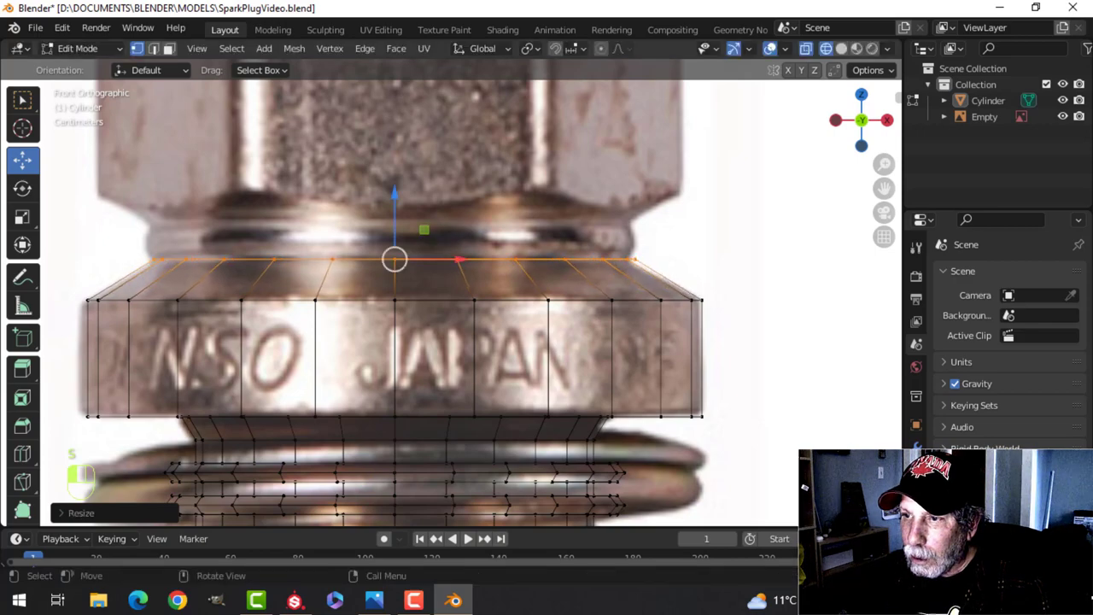
drag(397, 195, 399, 204)
- Extrude the shoulder's top loop upward in three sections, short, tall and short, to form the narrow ring below the hex
scroll(403, 208, up, 2)
shift+middle_drag(407, 217, 488, 247)
key(e)
right_click(479, 243)
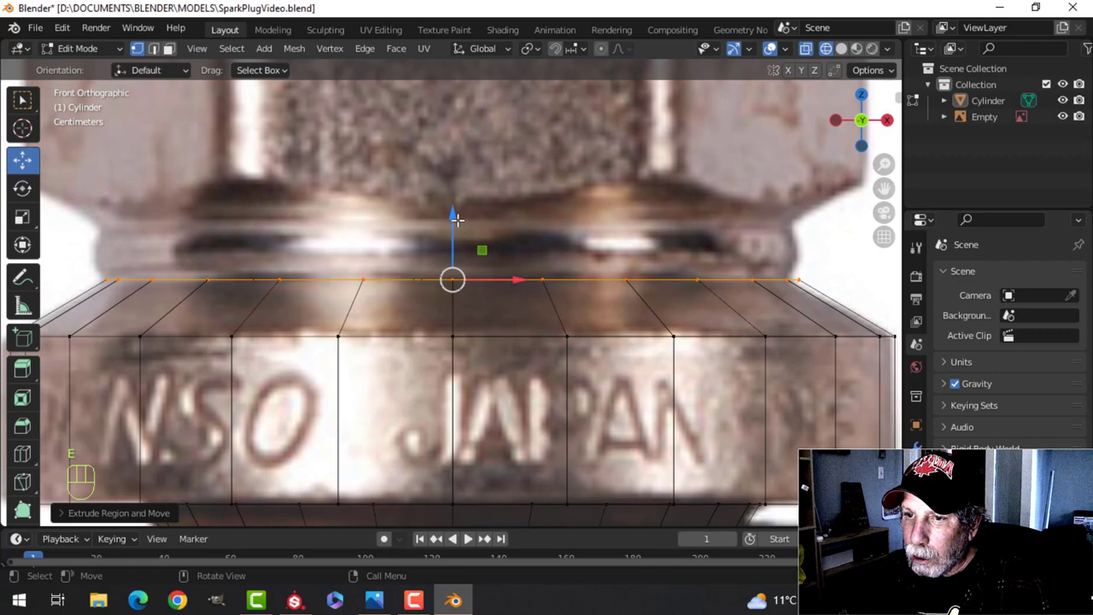
drag(457, 219, 451, 174)
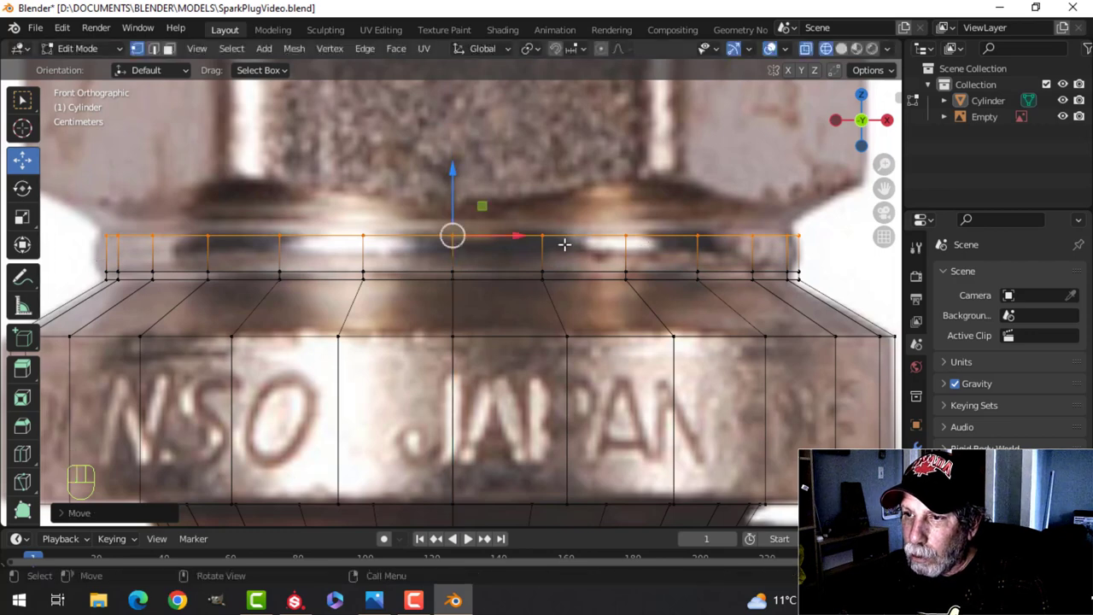
shift+middle_drag(564, 244, 558, 262)
drag(457, 198, 462, 182)
key(x)
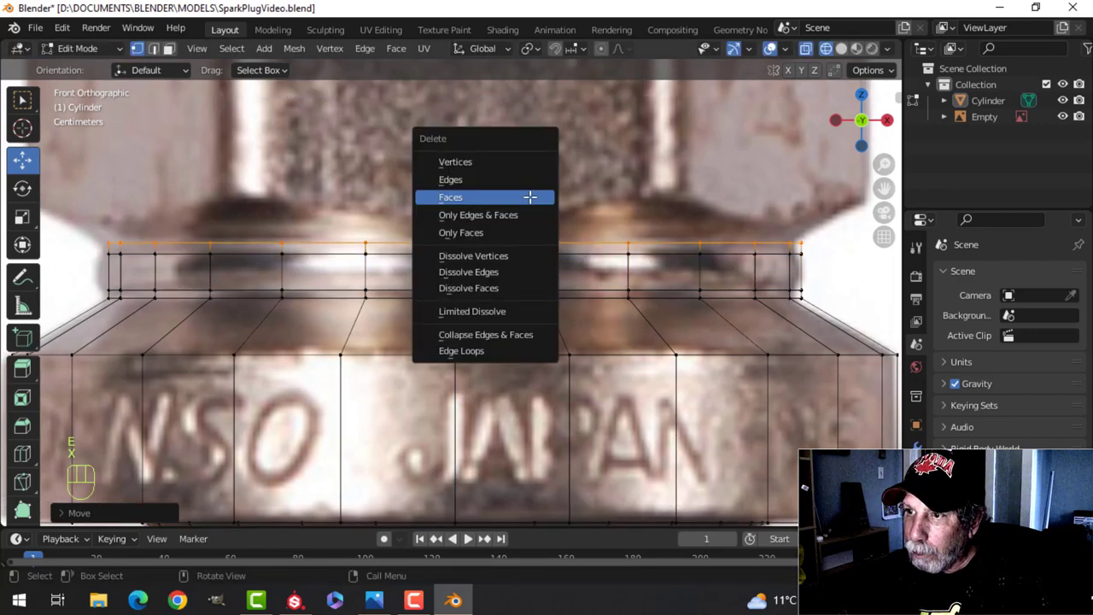
key(Escape)
- In solid shading, extrude the ring's middle face loop and fatten it outward by about 0.013 m
key(z)
click(628, 198)
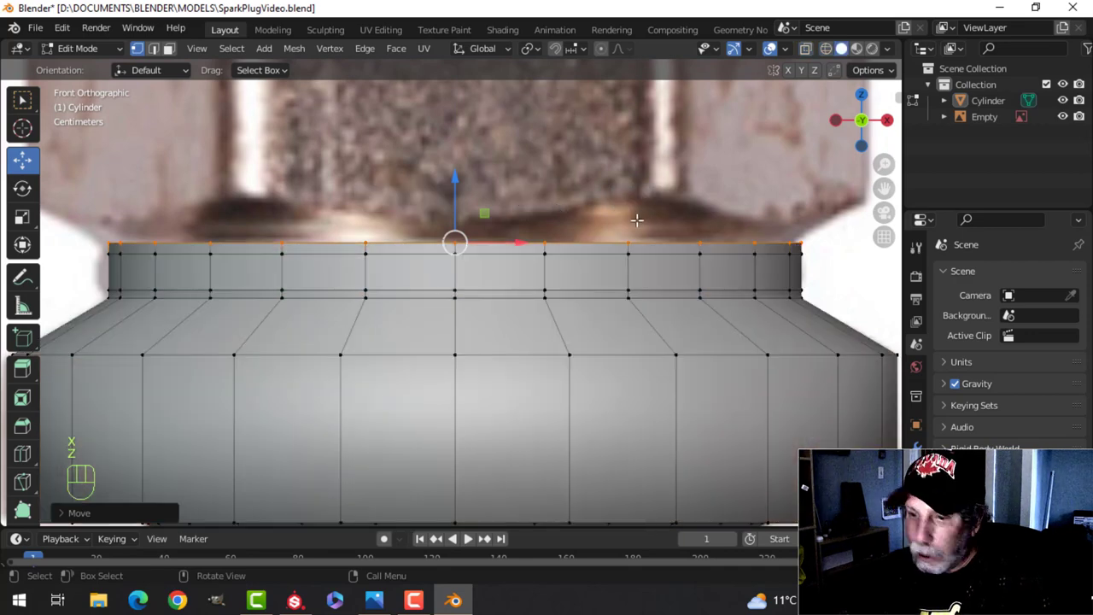
key(3)
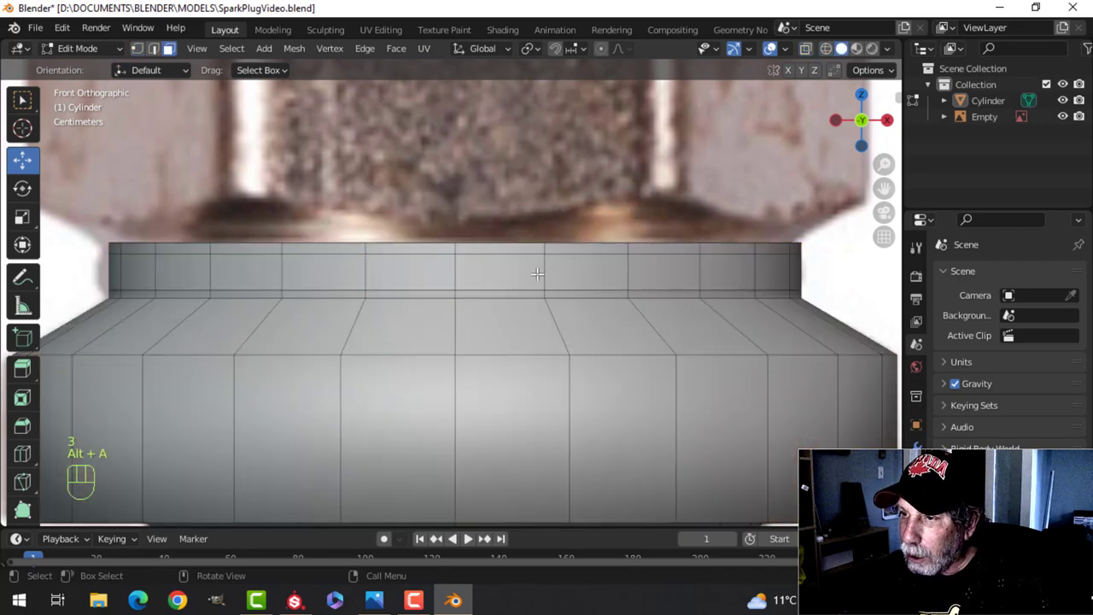
alt+click(537, 274)
right_click(633, 287)
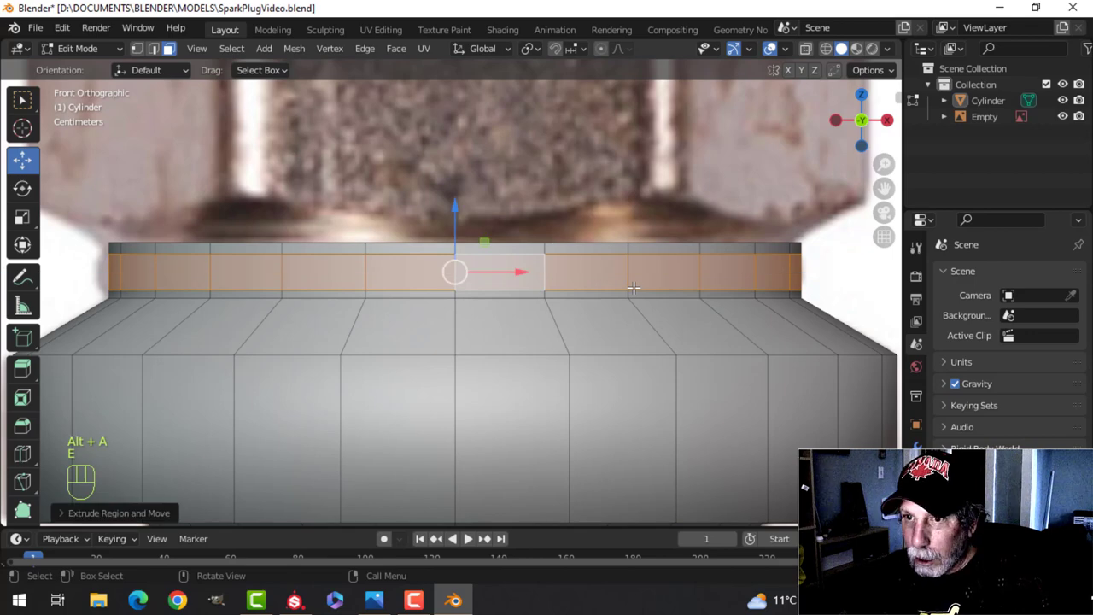
key(alt+s)
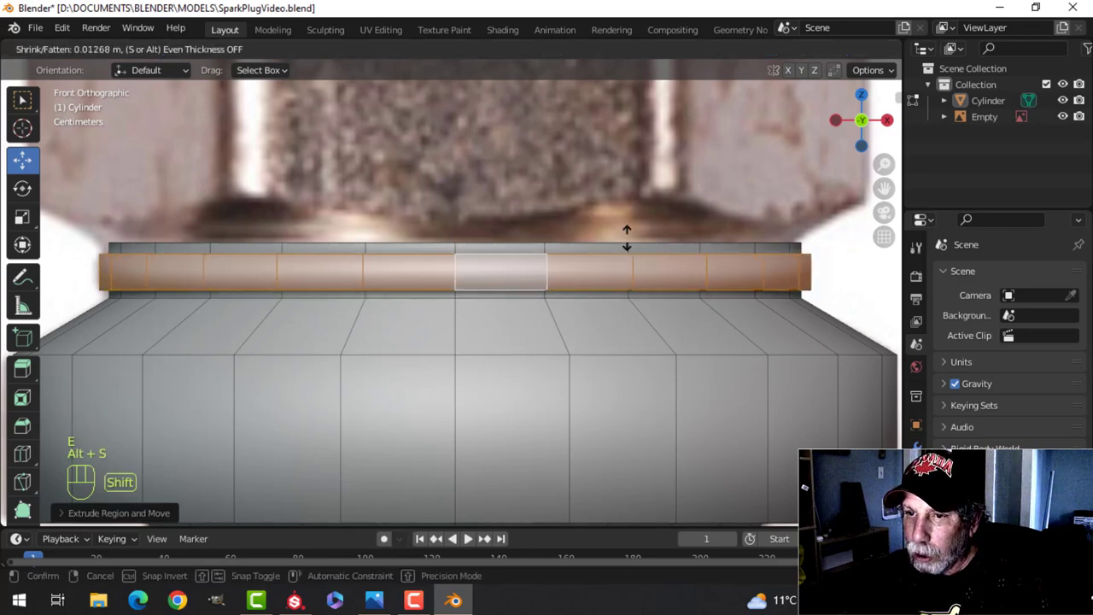
click(626, 232)
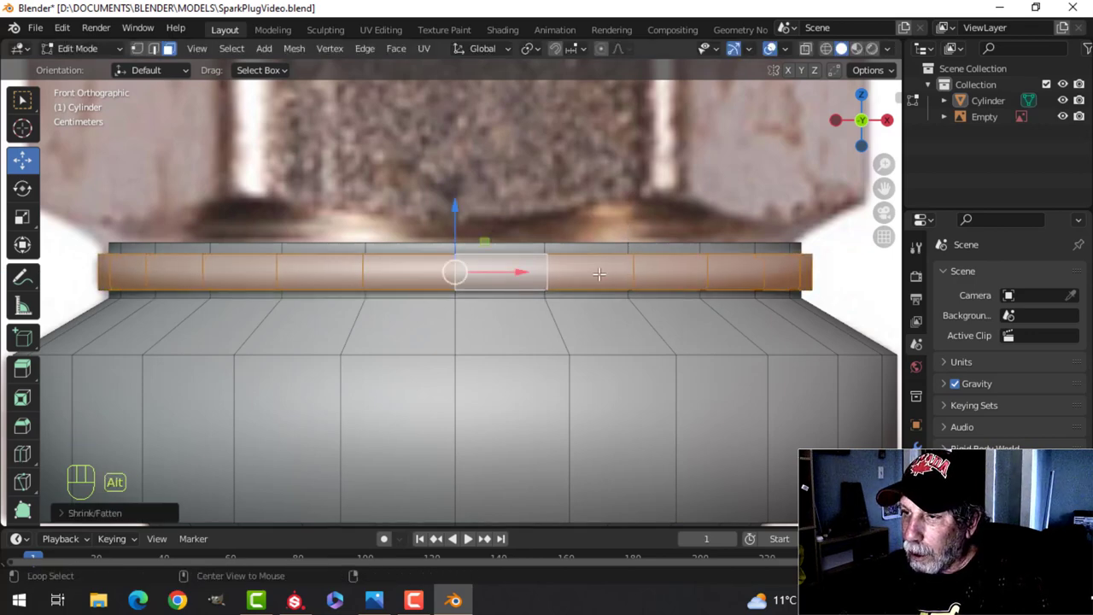
- Select both the upper and lower outer edge loops of the raised band above the shoulder
key(alt+a)
middle_drag(599, 274, 581, 214)
scroll(571, 277, down, 1)
scroll(571, 279, down, 1)
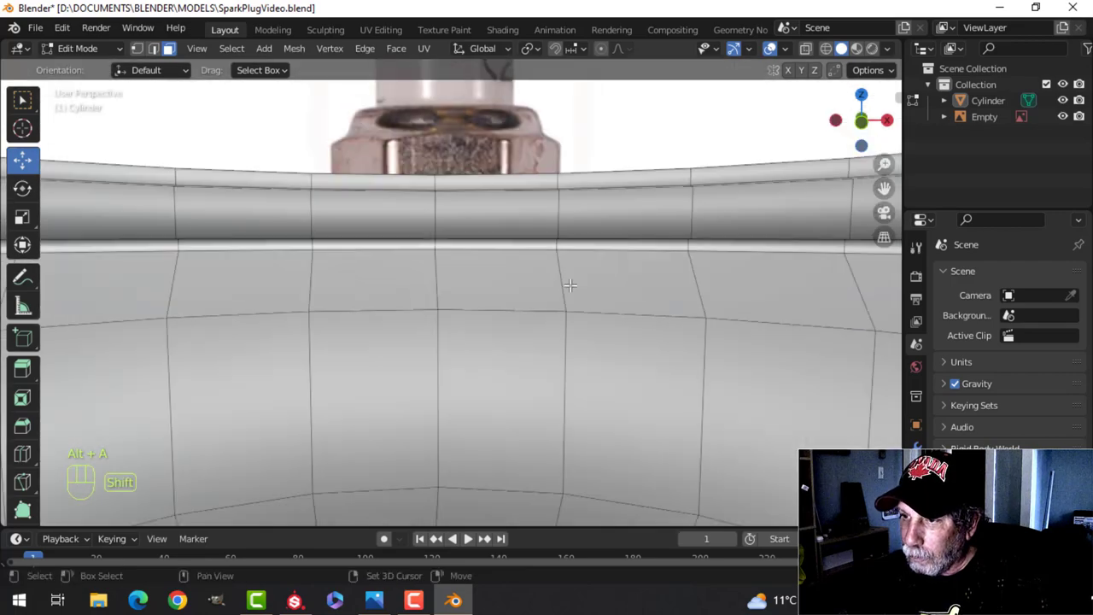
scroll(569, 284, up, 2)
shift+middle_drag(569, 285, 539, 258)
scroll(547, 220, down, 2)
middle_drag(539, 258, 542, 296)
scroll(542, 325, up, 3)
shift+middle_drag(542, 339, 545, 326)
key(2)
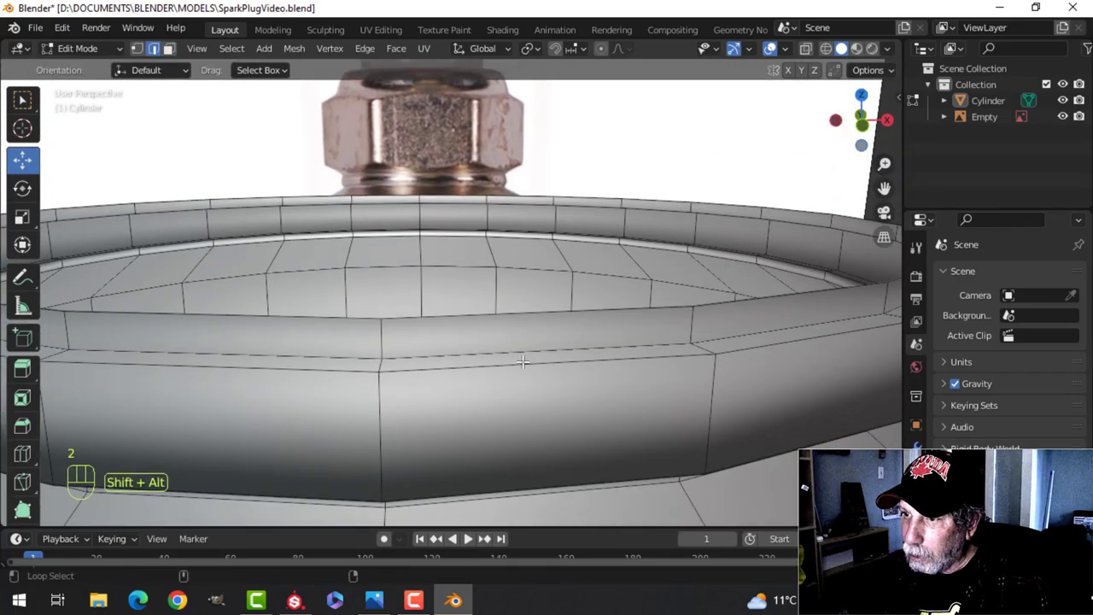
alt+shift+click(523, 362)
middle_drag(564, 419, 517, 314)
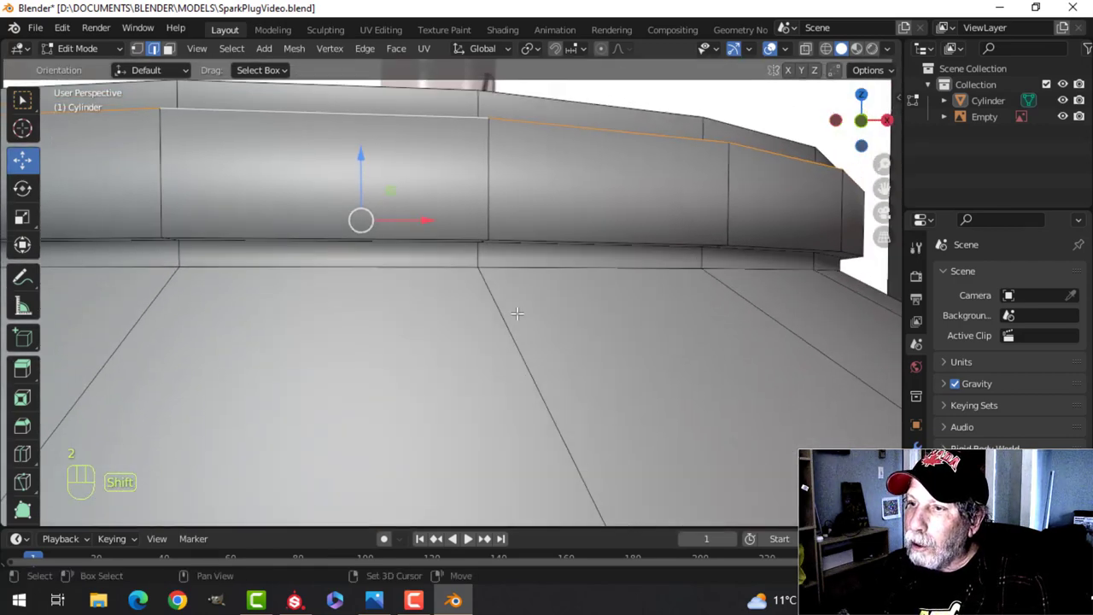
alt+shift+click(452, 240)
- Bevel the raised band's two edge loops by about 0.011 m with one segment, and return to Object Mode with nothing selected
middle_drag(541, 244, 577, 283)
scroll(569, 242, up, 2)
shift+middle_drag(721, 319, 718, 303)
key(ctrl+b)
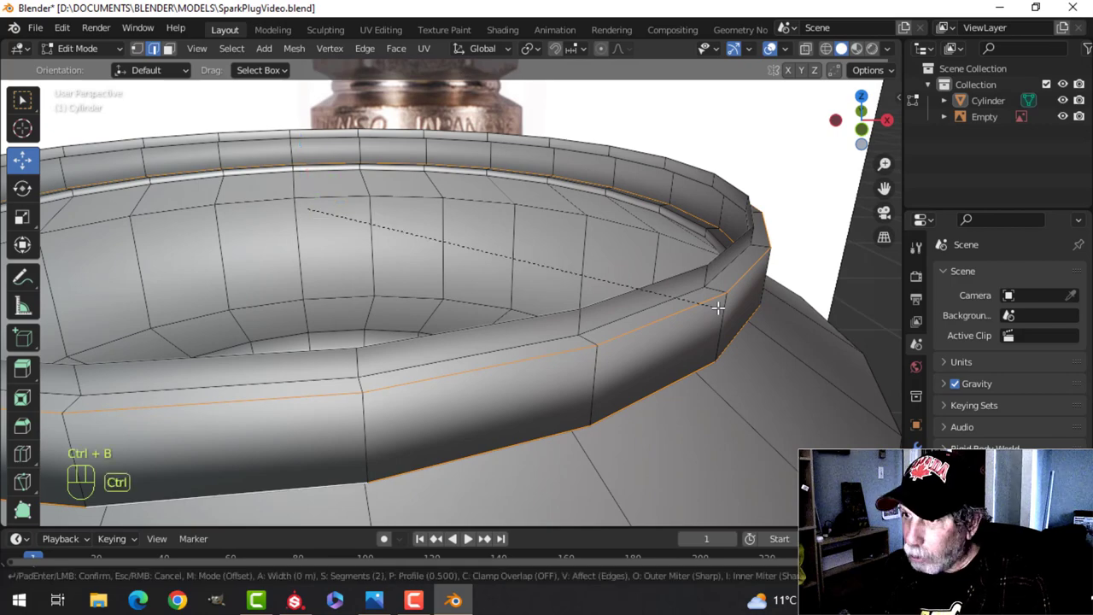
scroll(732, 309, down, 1)
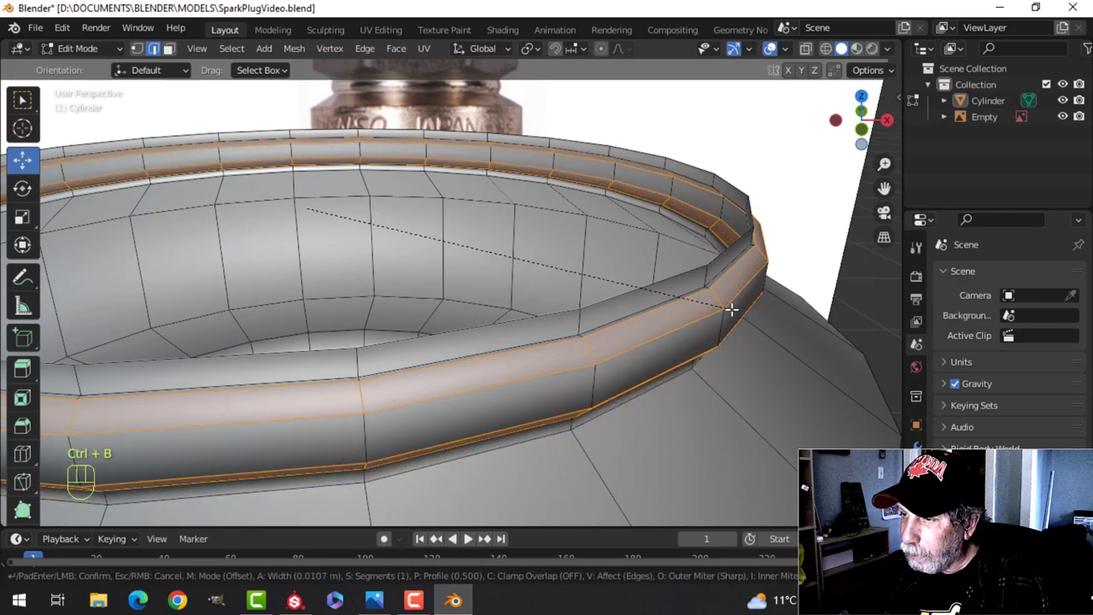
click(732, 309)
scroll(732, 310, down, 2)
key(Tab)
scroll(559, 303, down, 4)
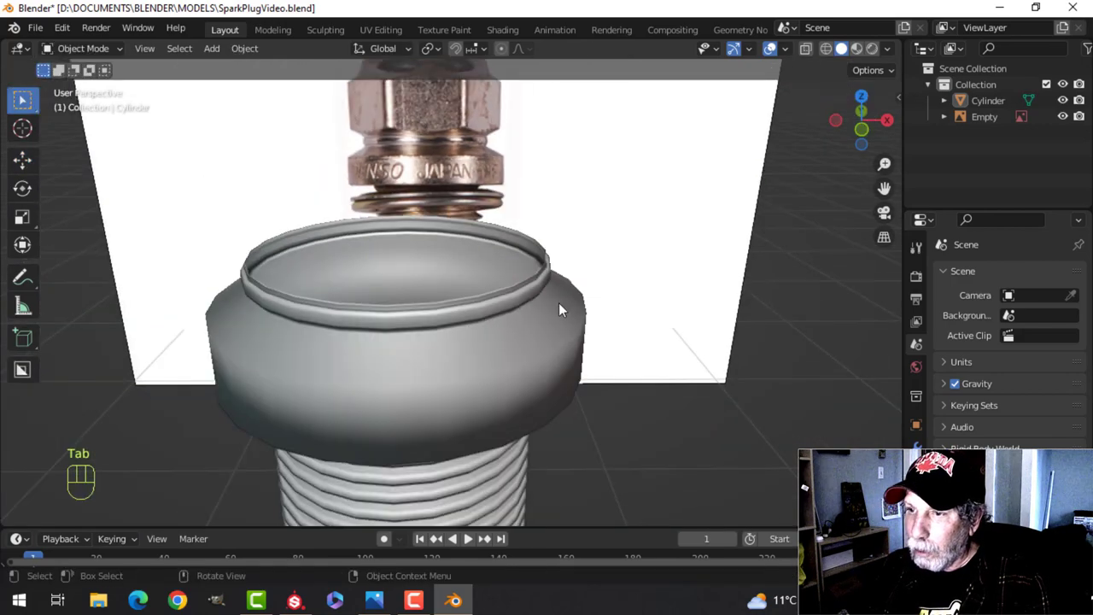
key(alt+a)
mouse_move(491, 323)
middle_down()
mouse_move(461, 268)
mouse_move(478, 317)
middle_up()
scroll(476, 313, up, 2)
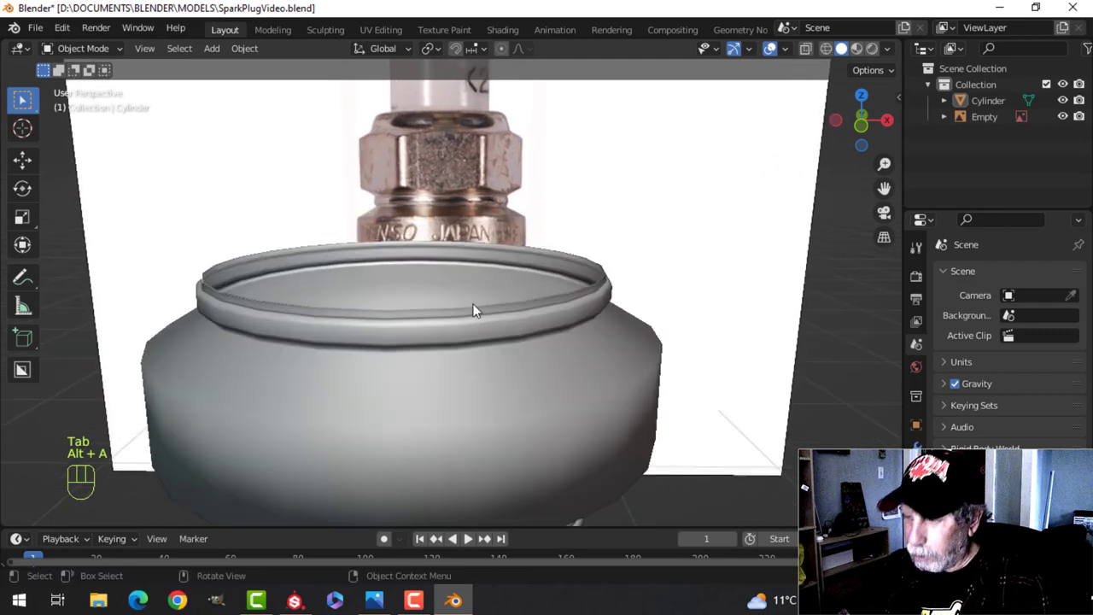
- In the front view, bevel the collar's upper edge loop by about 0.009 m with one segment
key(KP_1)
click(474, 299)
key(Tab)
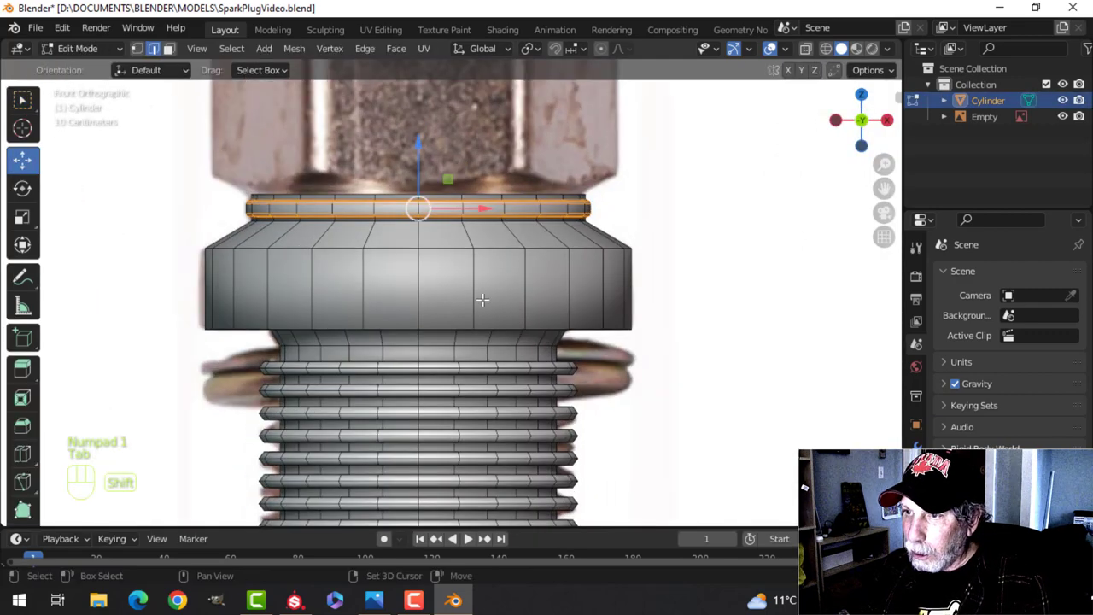
key(alt+a)
alt+click(455, 249)
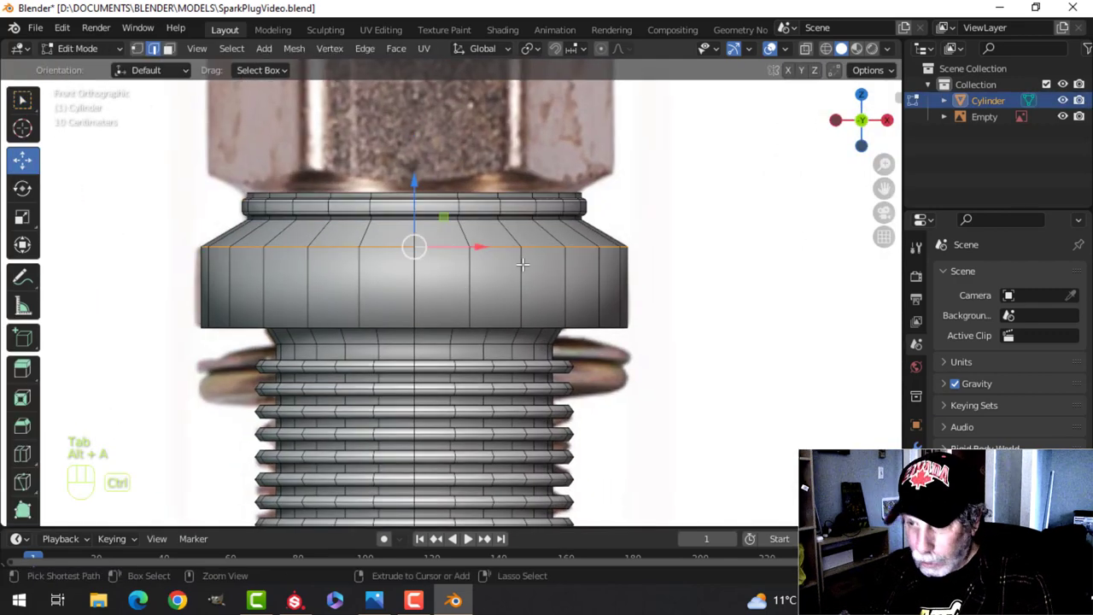
key(ctrl+b)
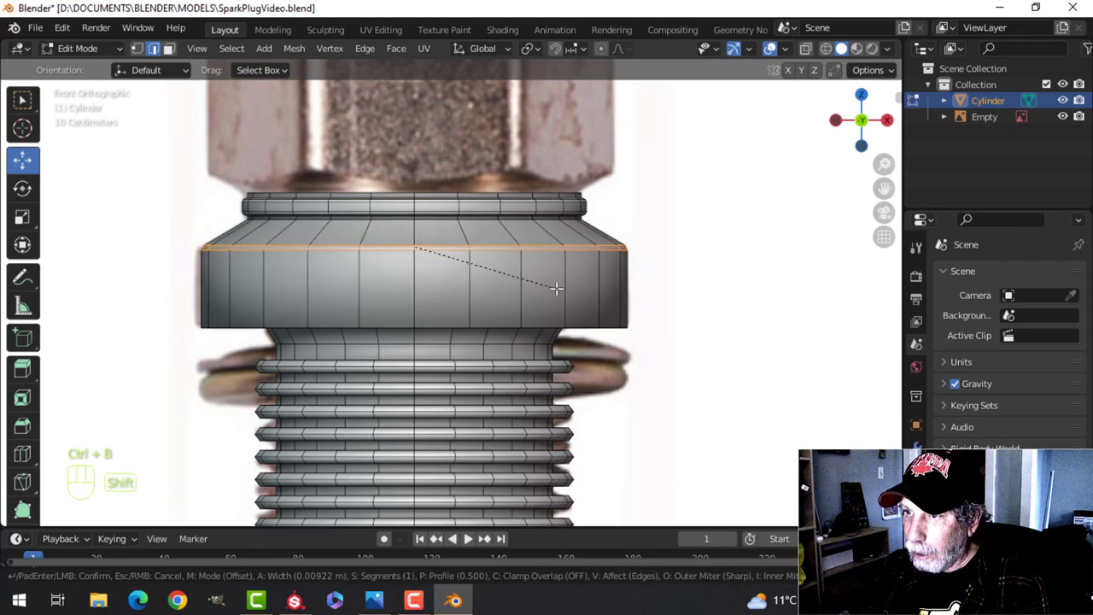
click(560, 295)
- Bevel the collar's lower outer edge loop by about 0.005 m with two segments
middle_drag(560, 295, 507, 273)
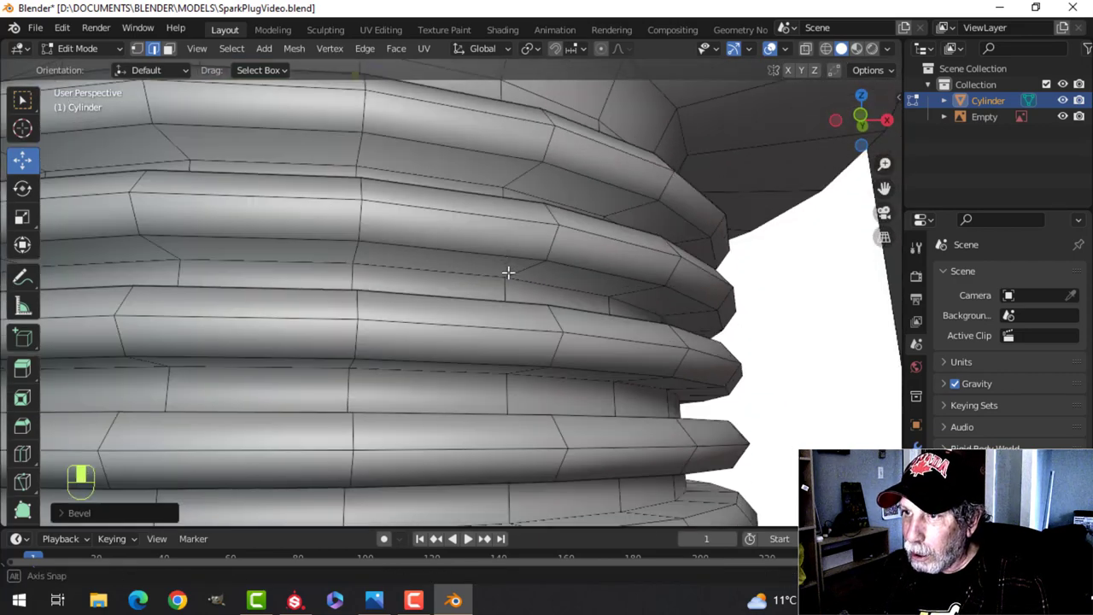
key(alt+a)
shift+middle_drag(506, 116, 503, 217)
shift+middle_drag(500, 162, 493, 188)
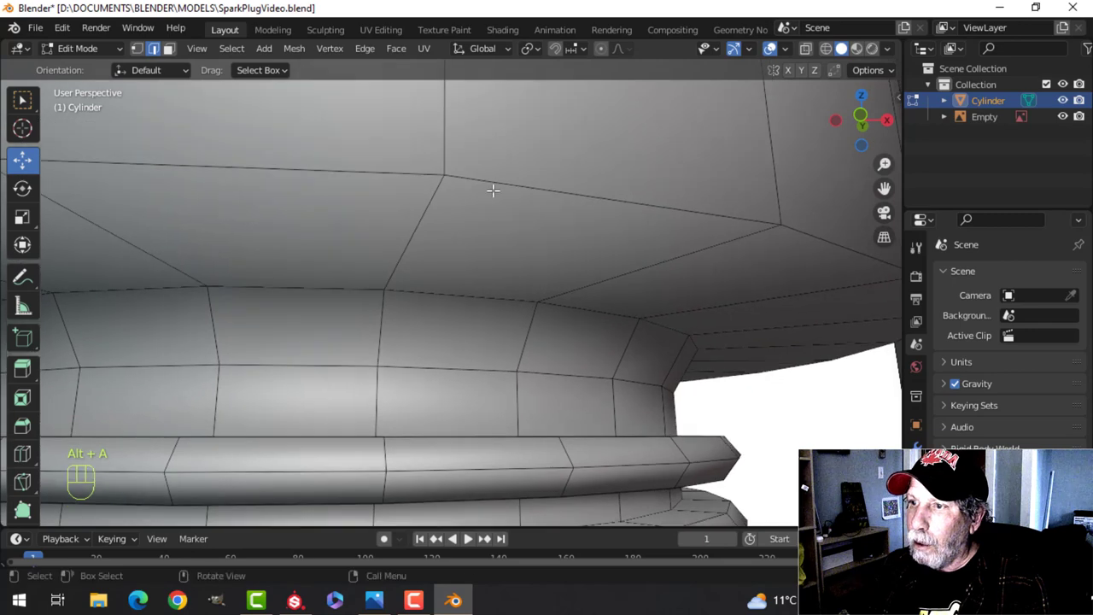
alt+click(529, 190)
key(ctrl+b)
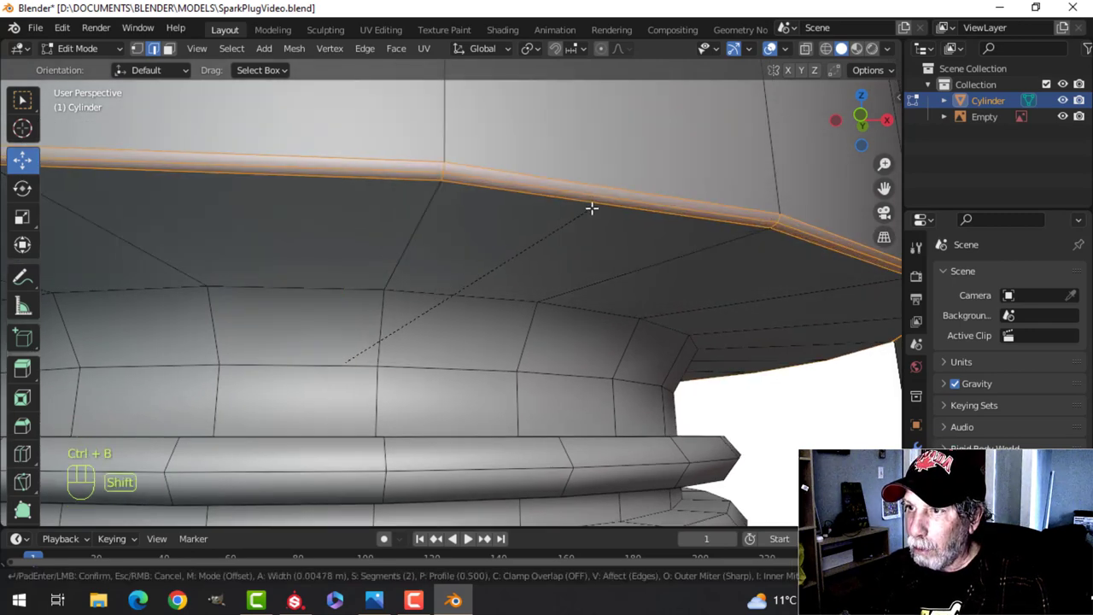
click(592, 208)
- Add a loop cut on the collar's underside, slid inward toward the neck, and return to Object Mode
key(alt+a)
key(ctrl+r)
click(413, 217)
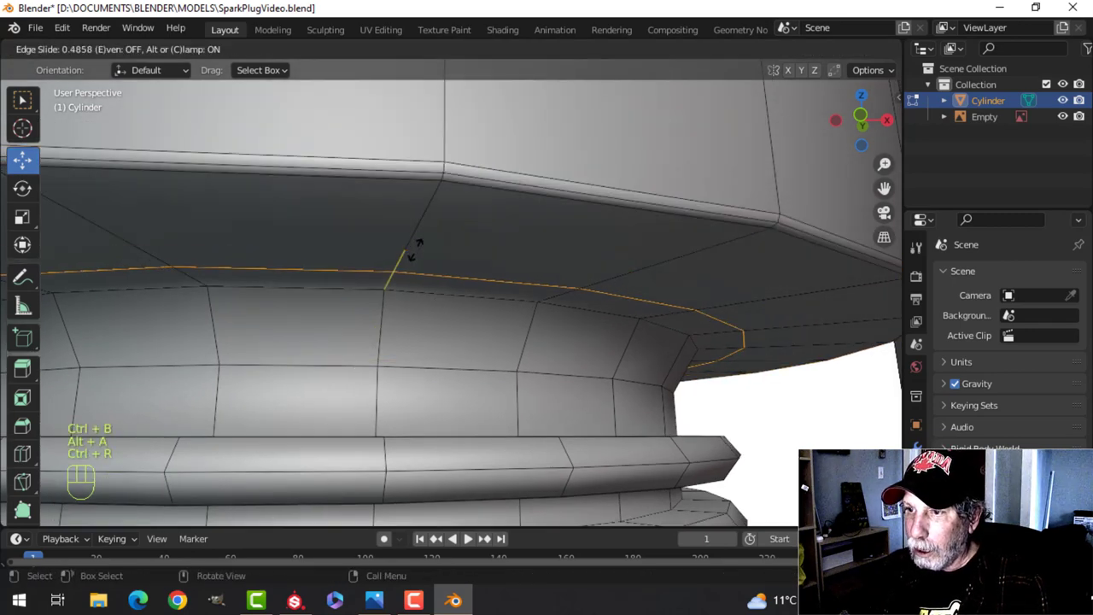
click(413, 268)
key(Tab)
scroll(446, 287, down, 7)
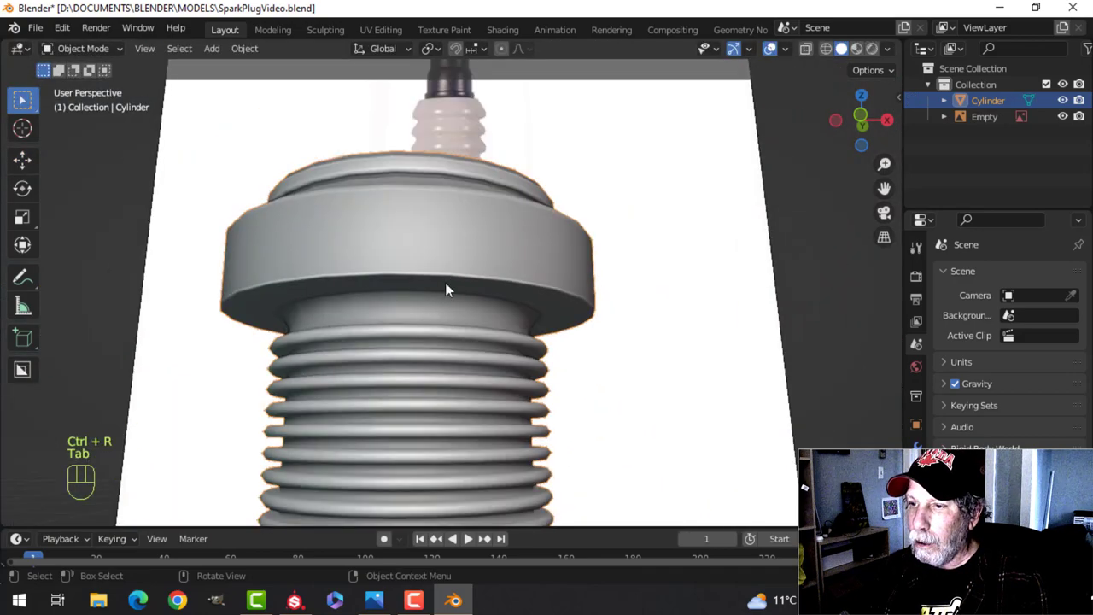
- Add a loop cut around the neck below the collar, slid down toward the threads, and return to Object Mode
key(Tab)
scroll(447, 290, up, 1)
middle_drag(447, 293, 451, 314)
scroll(451, 315, up, 5)
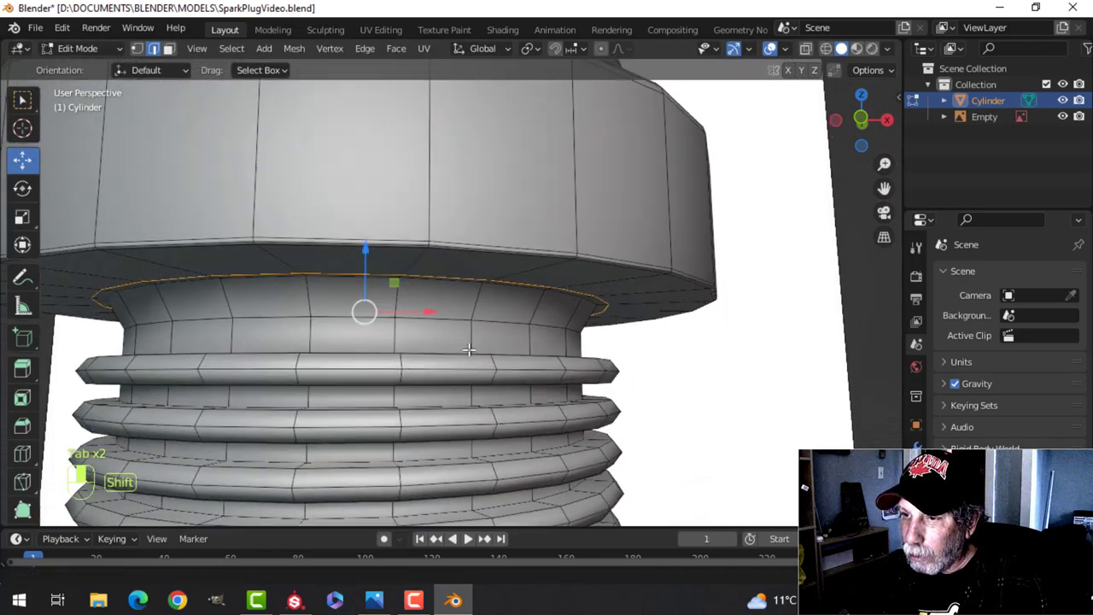
key(ctrl+r)
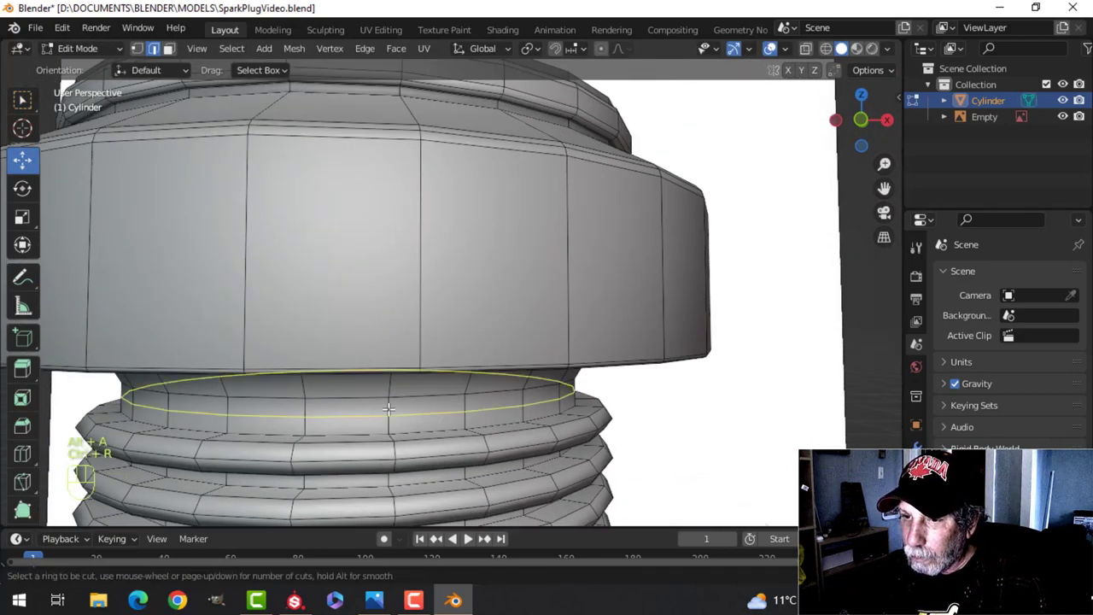
click(389, 411)
click(392, 423)
key(Tab)
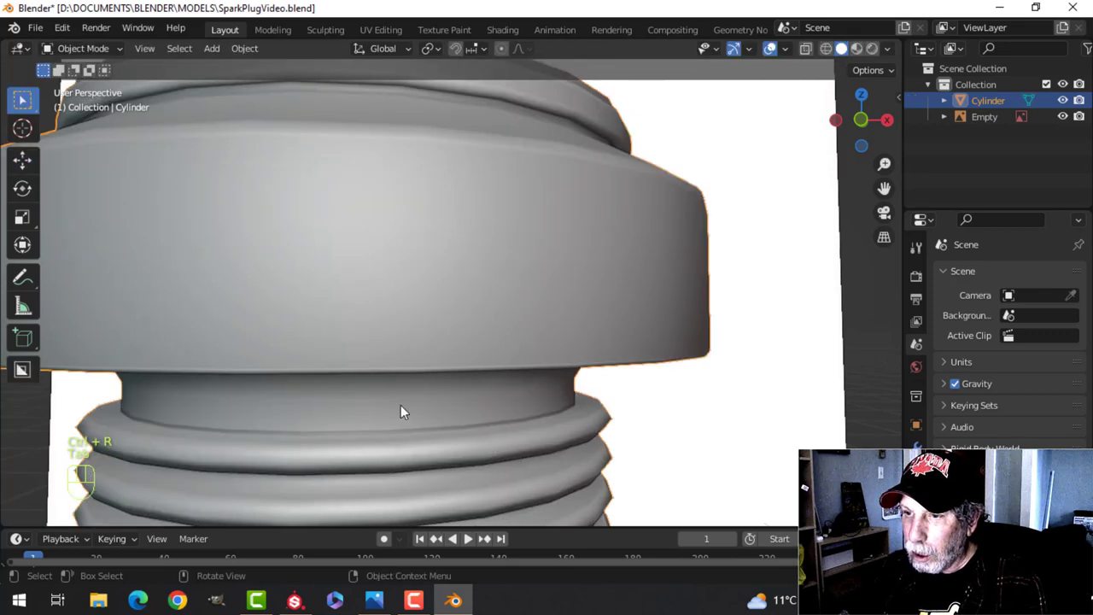
- Examine the deselected shell's collar, neck and threads from the side and from below
scroll(400, 404, down, 4)
key(alt+a)
scroll(435, 351, down, 2)
mouse_move(431, 343)
middle_down()
mouse_move(410, 312)
mouse_move(412, 290)
mouse_move(417, 352)
middle_up()
scroll(418, 333, up, 1)
scroll(419, 357, up, 2)
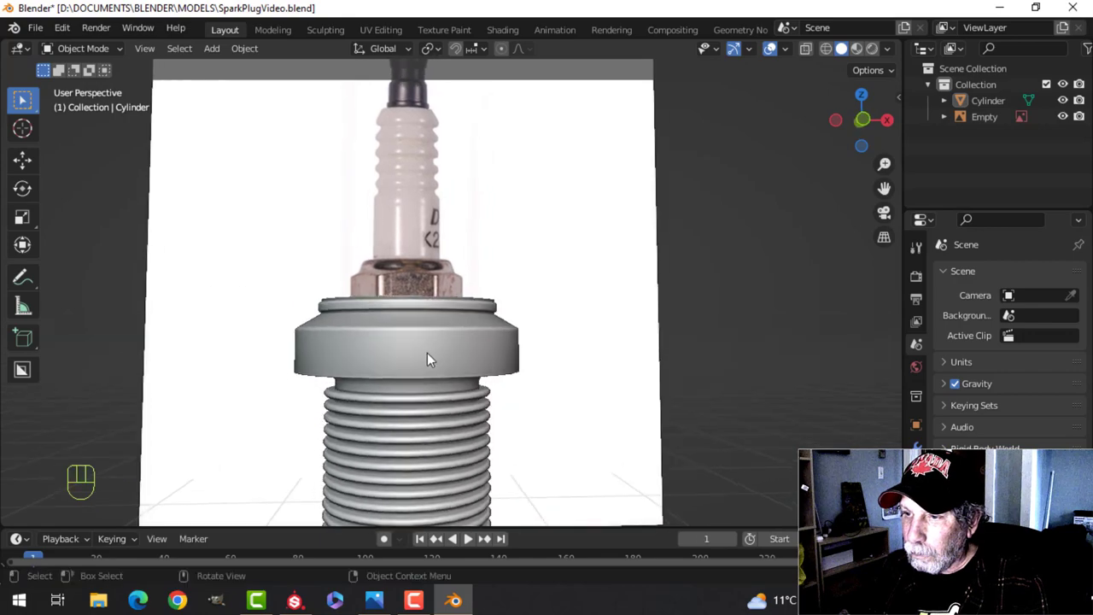
middle_drag(449, 398, 433, 300)
scroll(433, 273, up, 3)
- Scale the edge loop at the collar's lower beveled rim slightly inward in Edit Mode
key(Tab)
shift+middle_drag(399, 202, 406, 244)
scroll(413, 239, up, 2)
middle_drag(405, 239, 392, 196)
alt+click(426, 97)
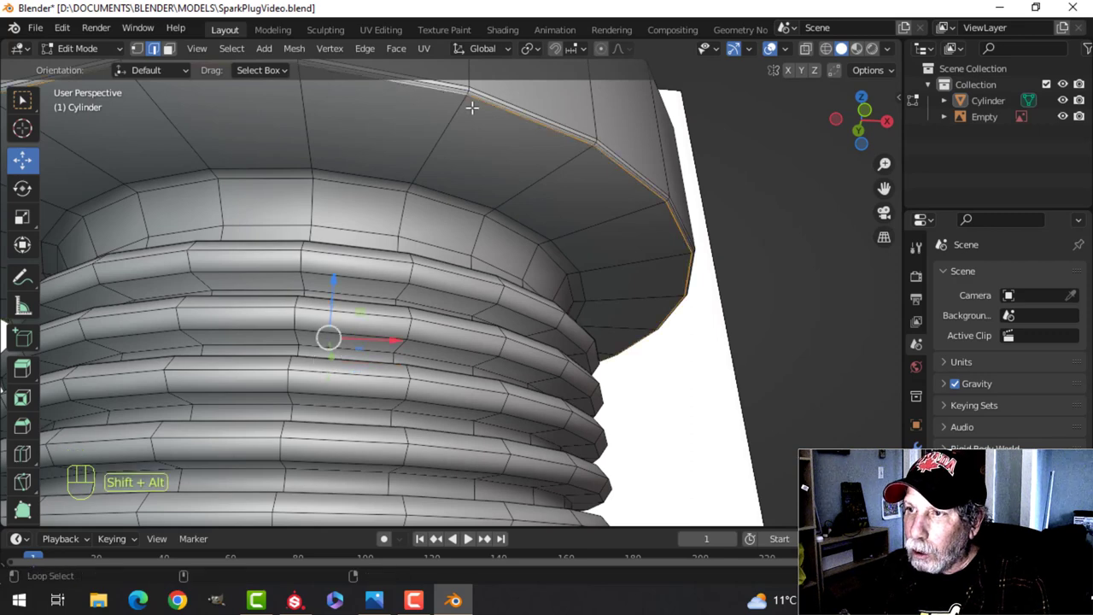
key(s)
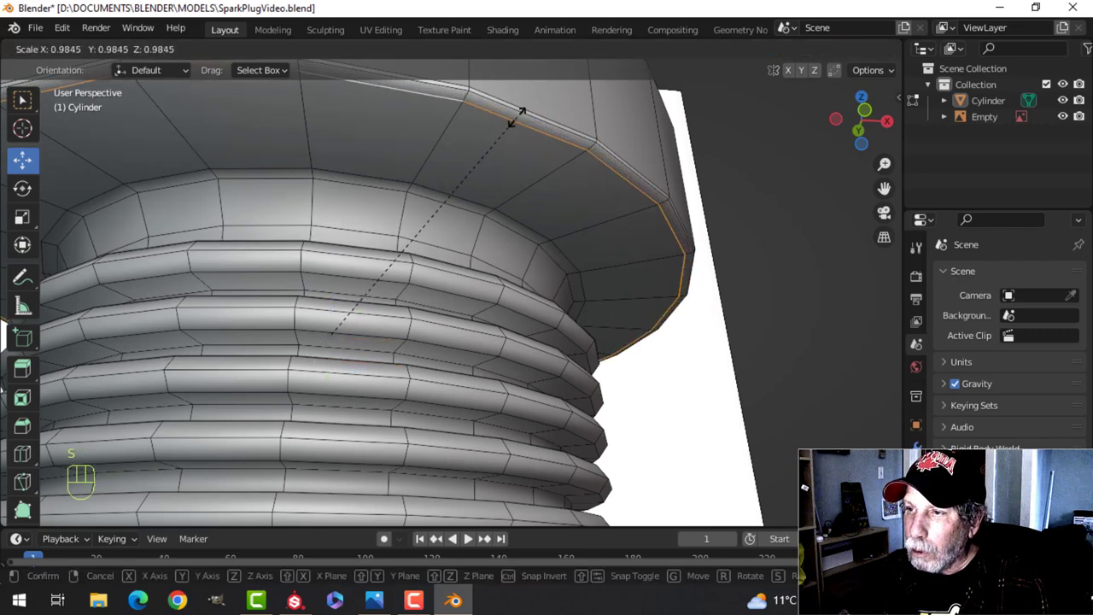
key(Escape)
key(alt+a)
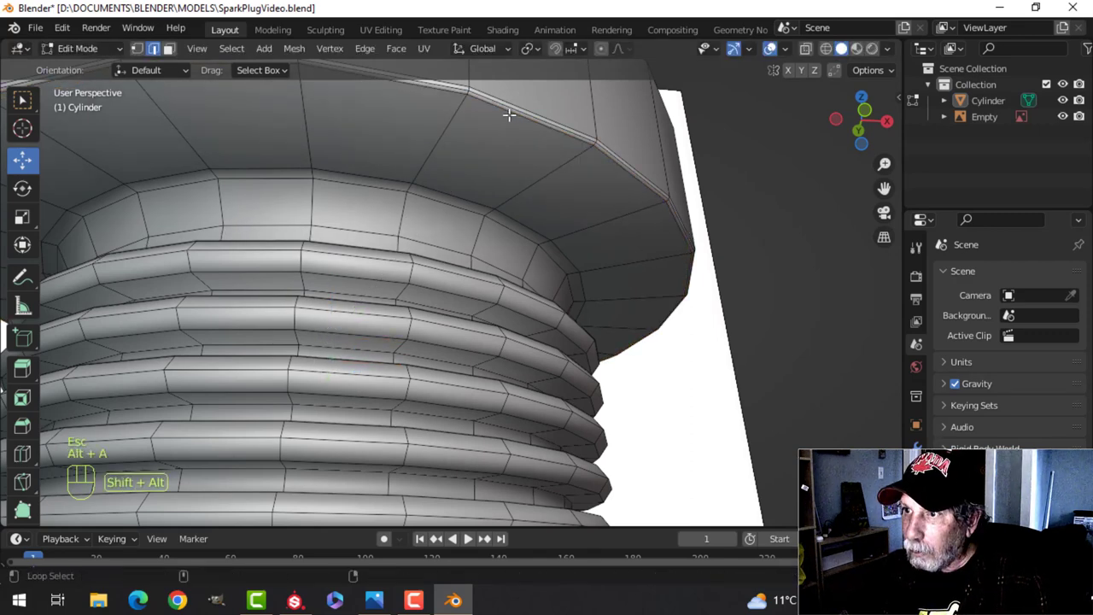
key(s)
click(523, 114)
scroll(476, 200, down, 4)
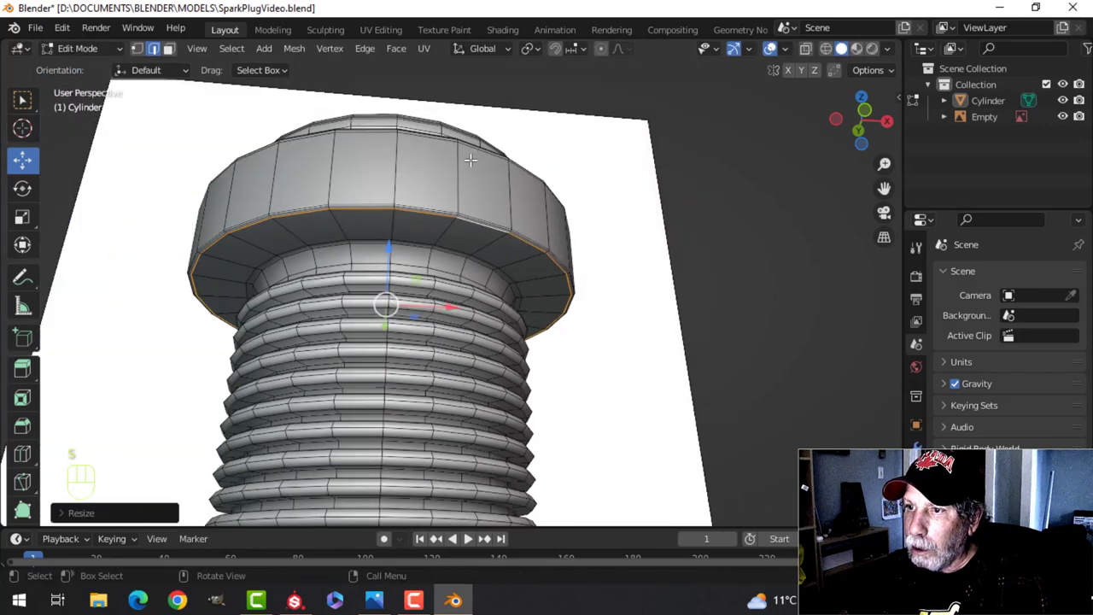
- Raise the edge loop at the collar's lower rim slightly along Z and return to Object Mode
key(alt+a)
scroll(476, 199, up, 2)
alt+shift+click(370, 254)
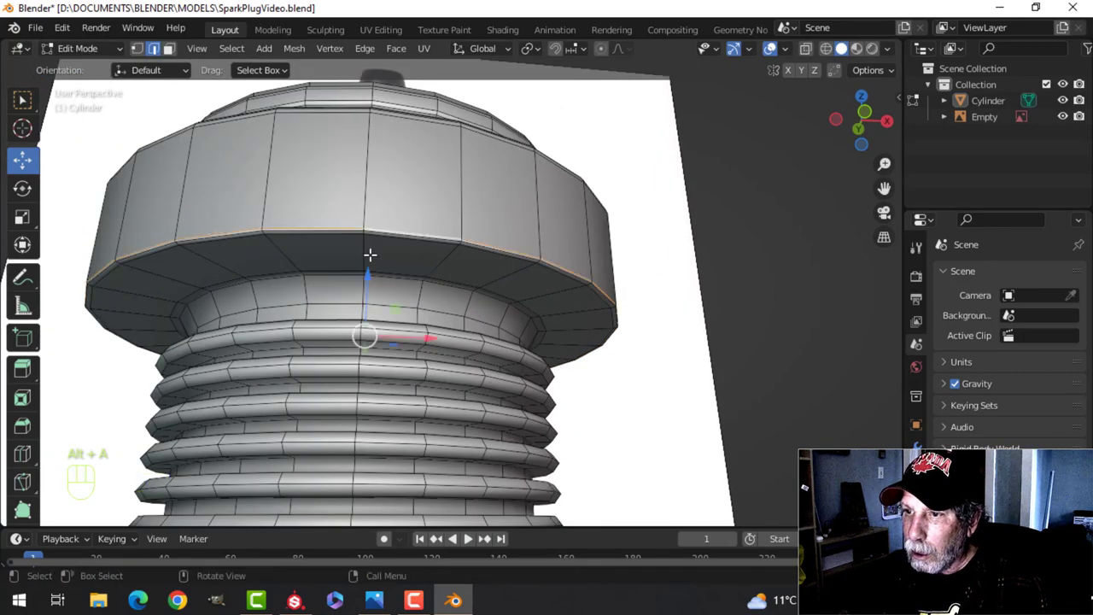
drag(369, 269, 368, 260)
key(Tab)
scroll(435, 244, down, 3)
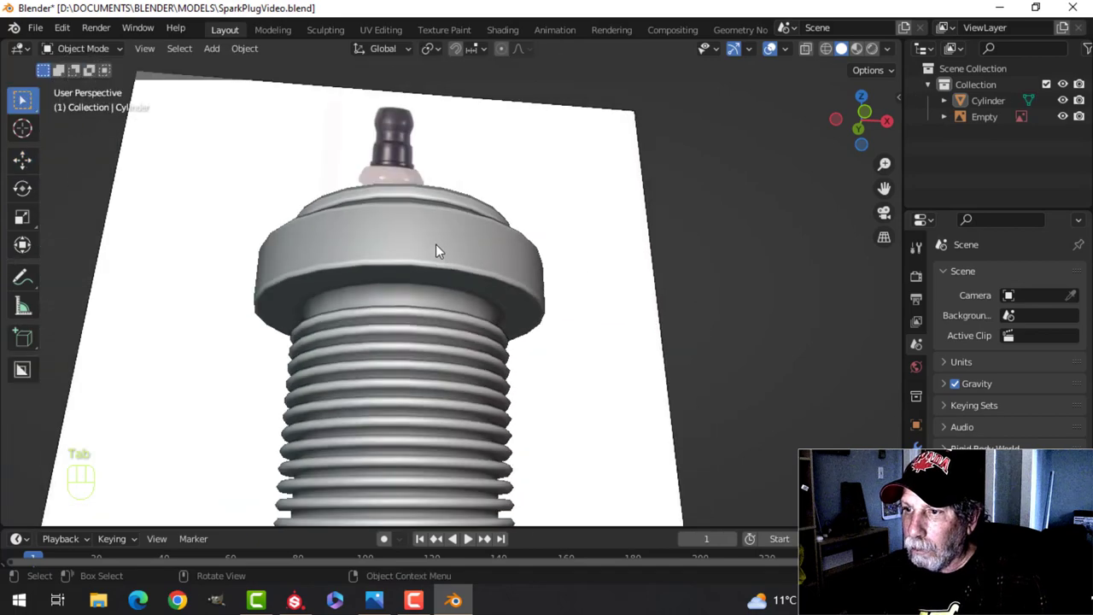
- Examine the shell's open upper end against the hex nut in the reference image
key(alt+a)
middle_drag(436, 244, 429, 323)
scroll(431, 270, down, 2)
scroll(373, 271, up, 4)
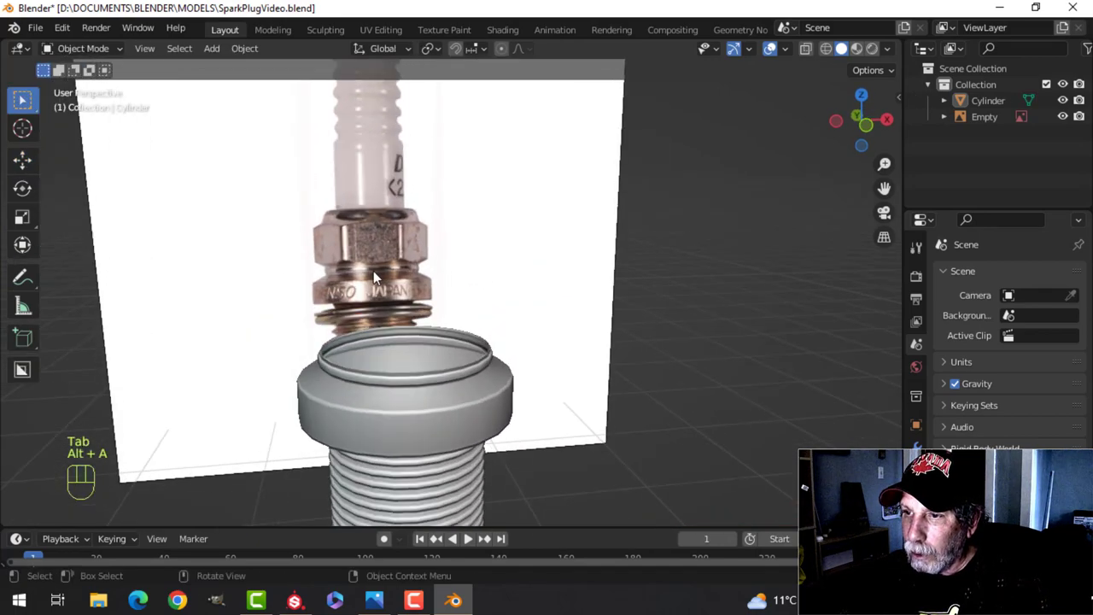
scroll(341, 287, up, 2)
shift+middle_drag(367, 268, 415, 266)
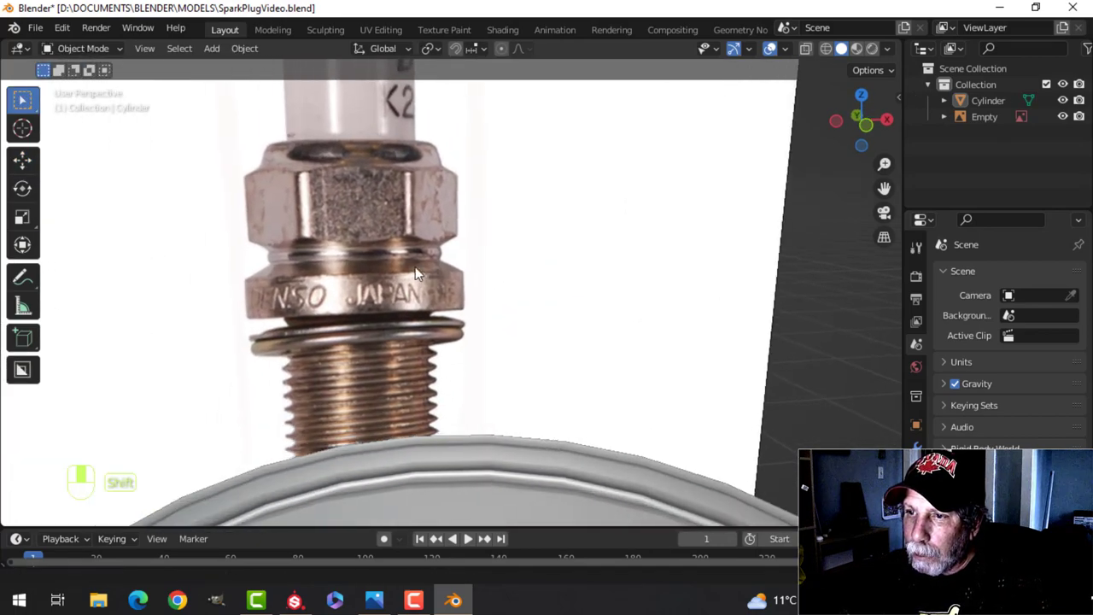
scroll(439, 346, down, 5)
shift+middle_drag(460, 341, 413, 346)
scroll(414, 346, up, 3)
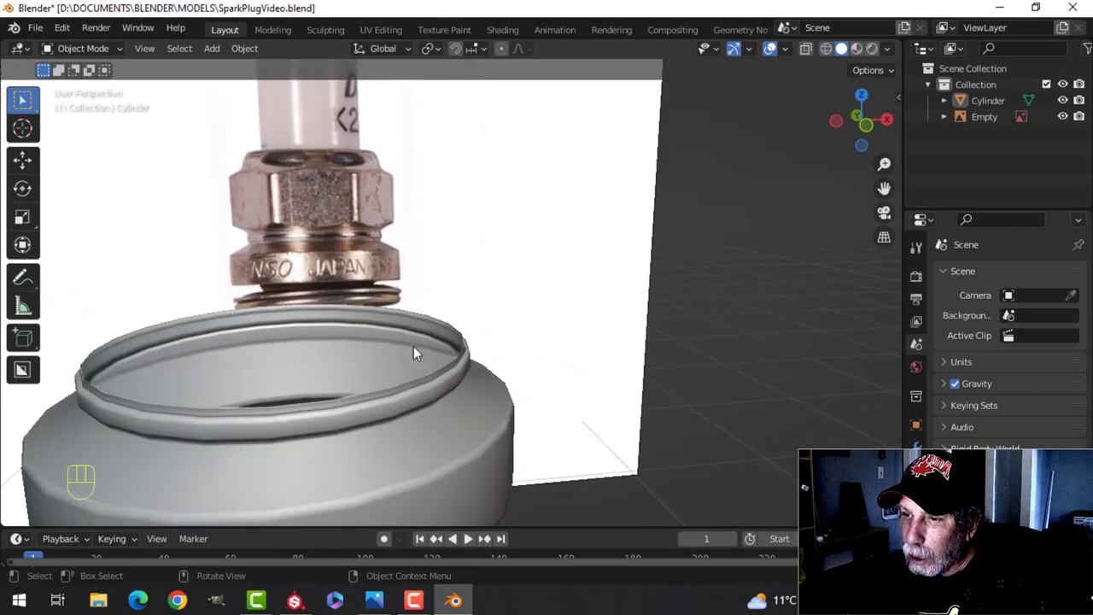
- Extrude the edge loop at the upper ring's rim and scale it inward to form a flat lip
key(Tab)
key(alt+a)
scroll(431, 371, up, 1)
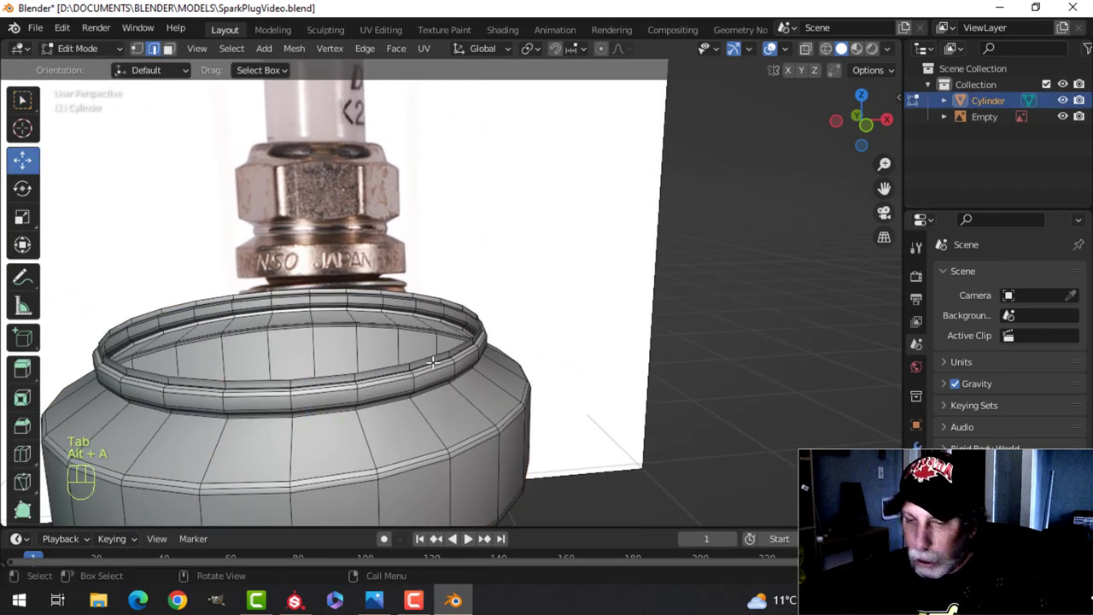
alt+shift+click(425, 361)
key(s)
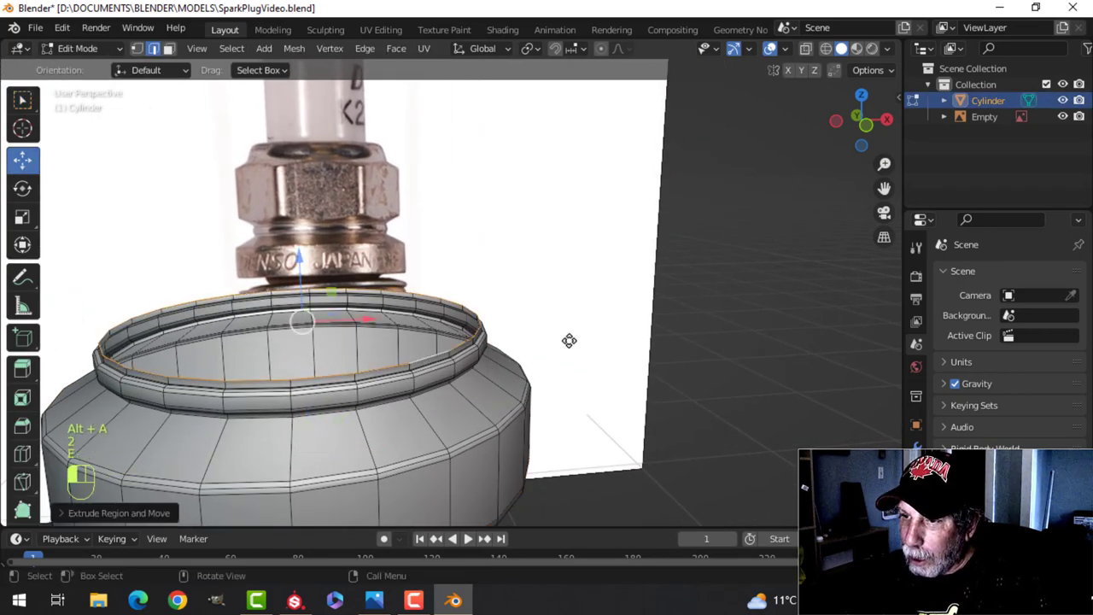
alt+click(539, 337)
key(alt+a)
key(Tab)
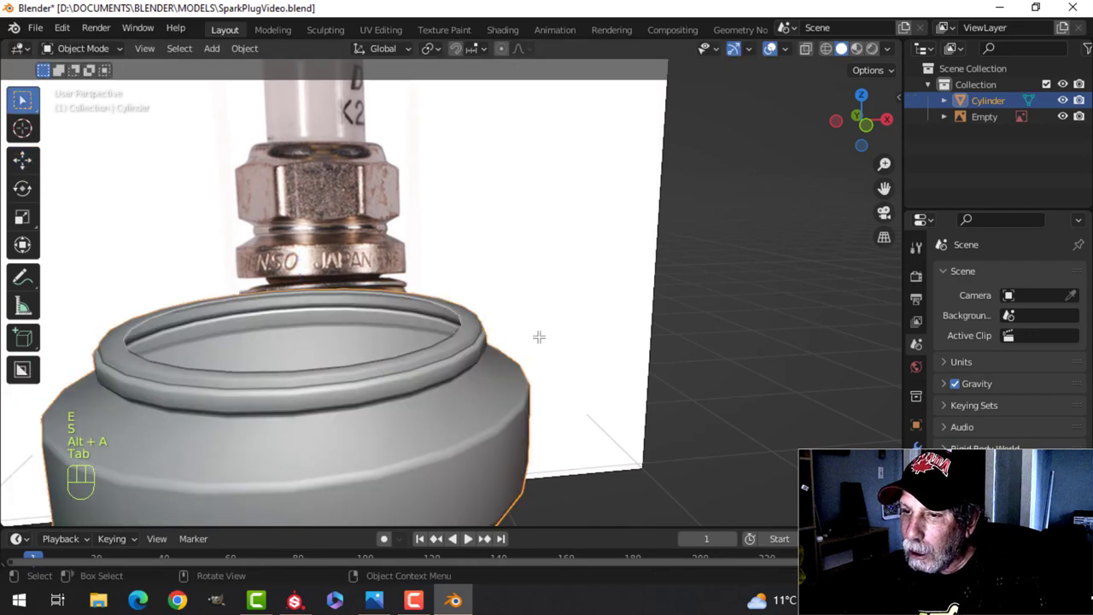
- Snap the 3D cursor to the lip's selected inner edge loop and return to Object Mode
key(Tab)
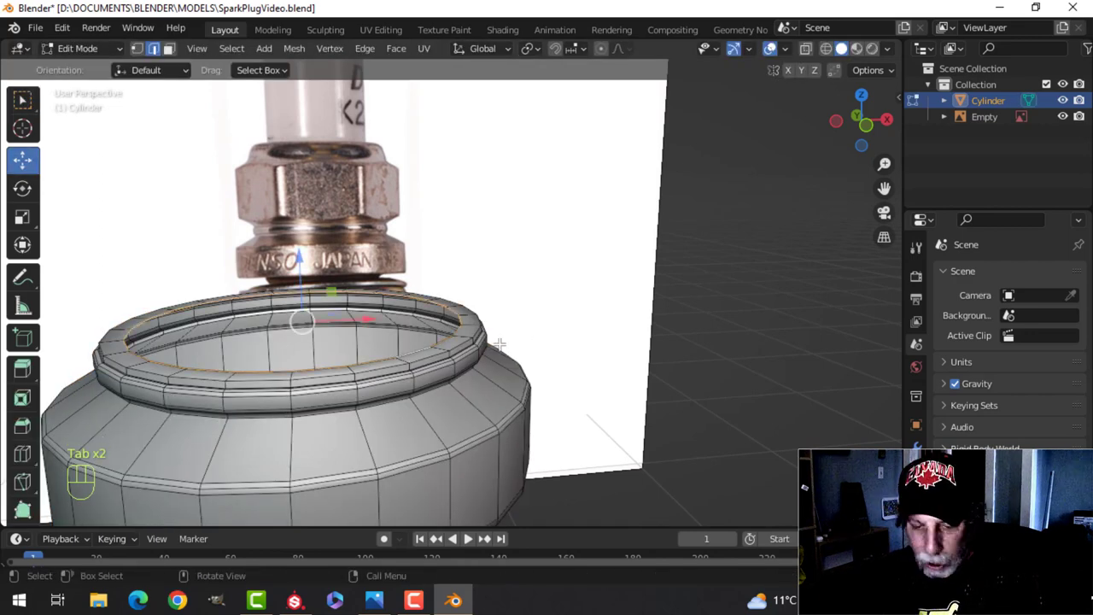
key(shift+s)
click(500, 436)
key(Tab)
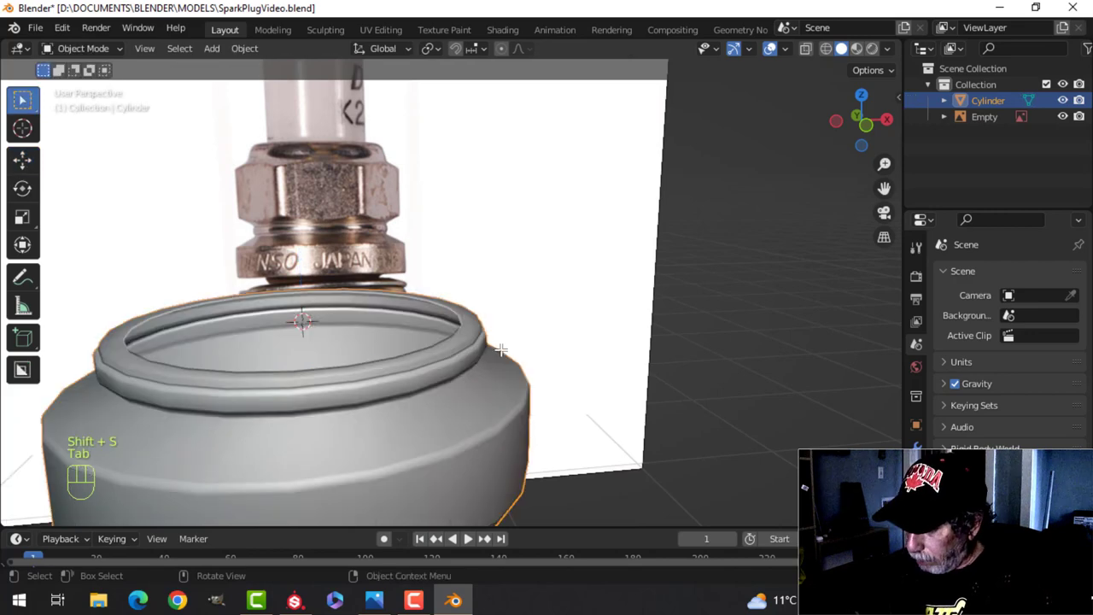
- Add a mesh circle with 6 vertices at the 3D cursor in front view for the hex nut
key(KP_1)
scroll(393, 290, up, 3)
scroll(393, 290, down, 3)
shift+middle_drag(361, 302, 476, 341)
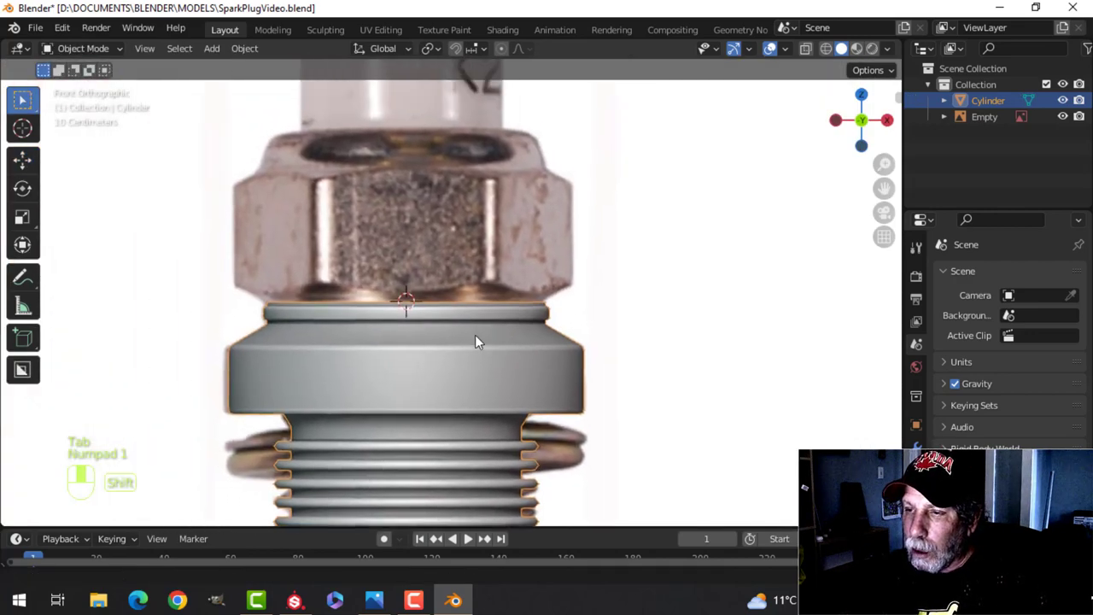
key(shift+a)
mouse_move(428, 236)
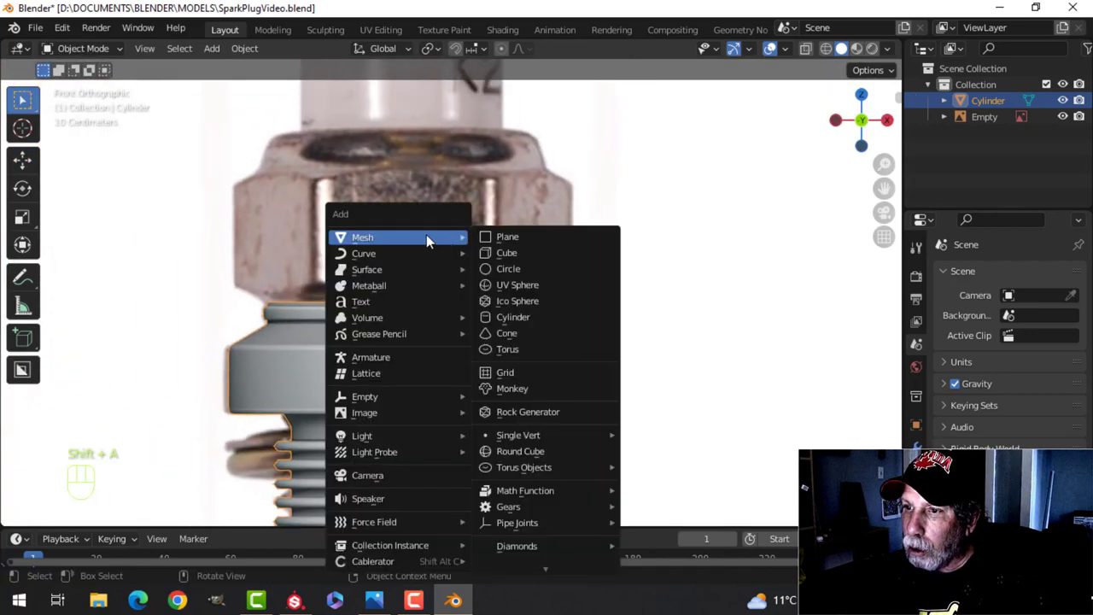
click(513, 268)
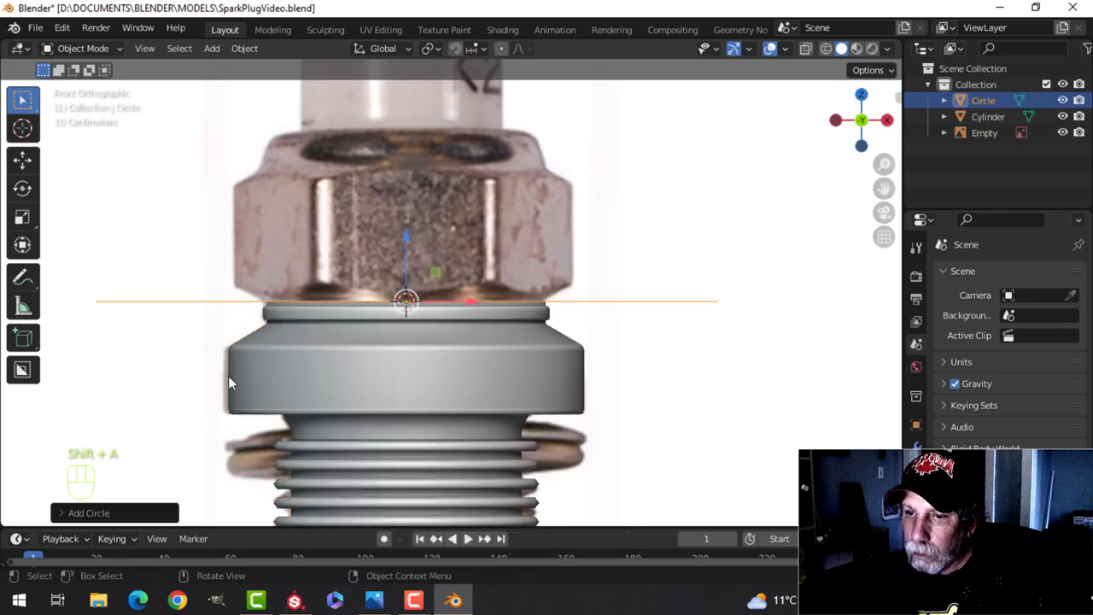
click(121, 514)
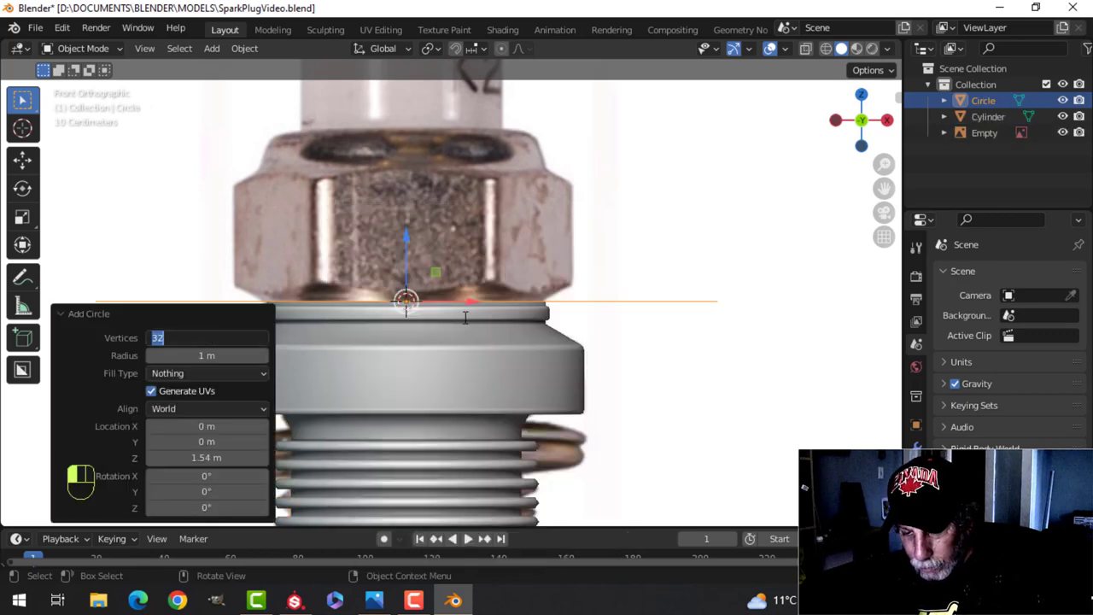
scroll(574, 307, down, 1)
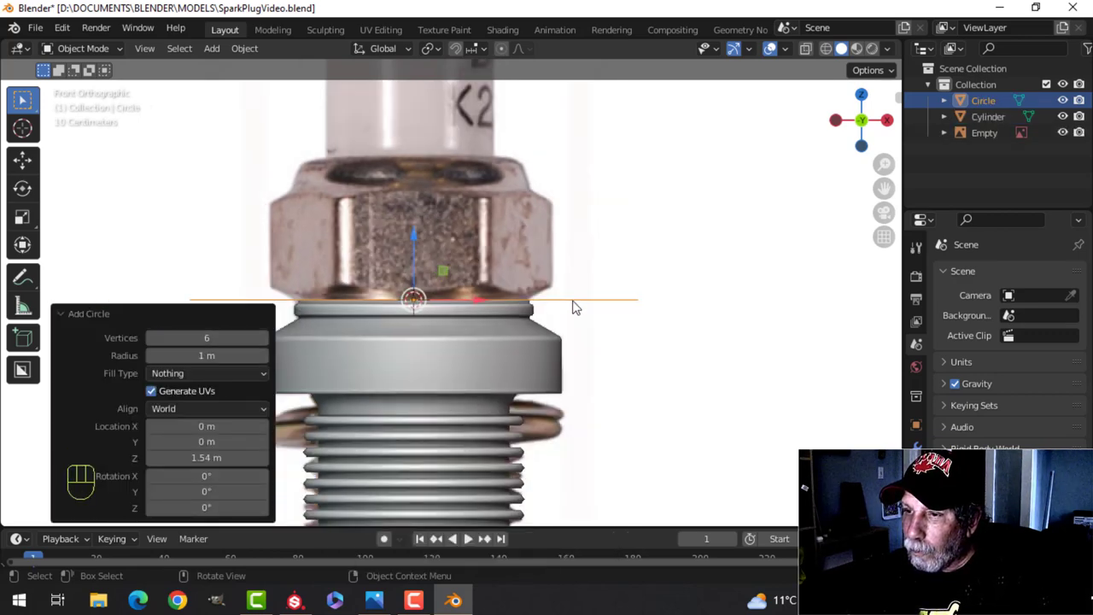
click(270, 318)
- Scale the hexagon down in Edit Mode to match the width of the reference nut
key(grave)
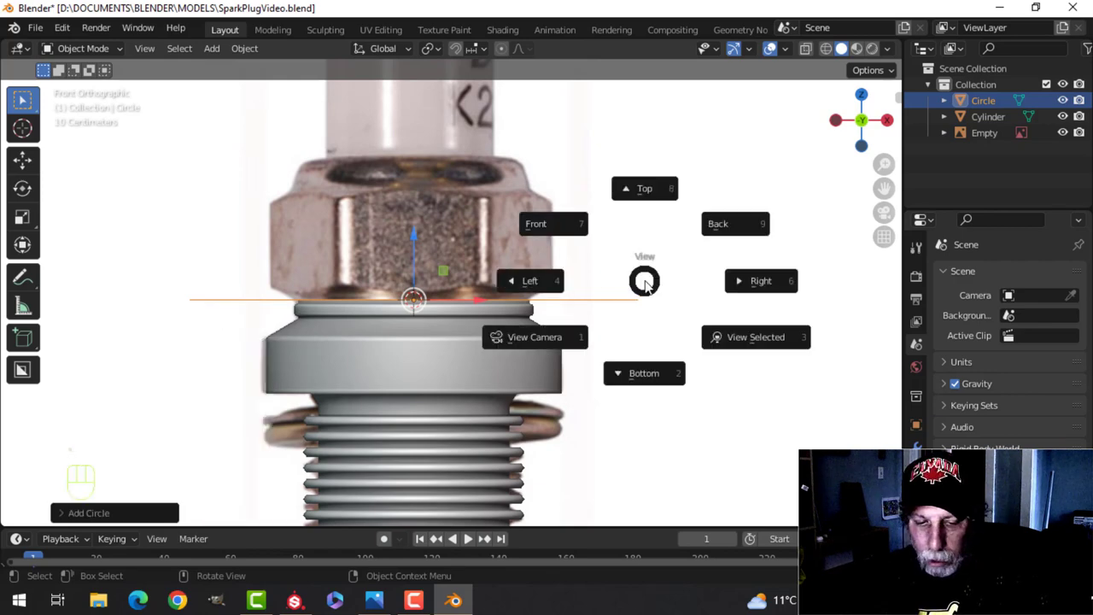
key(Tab)
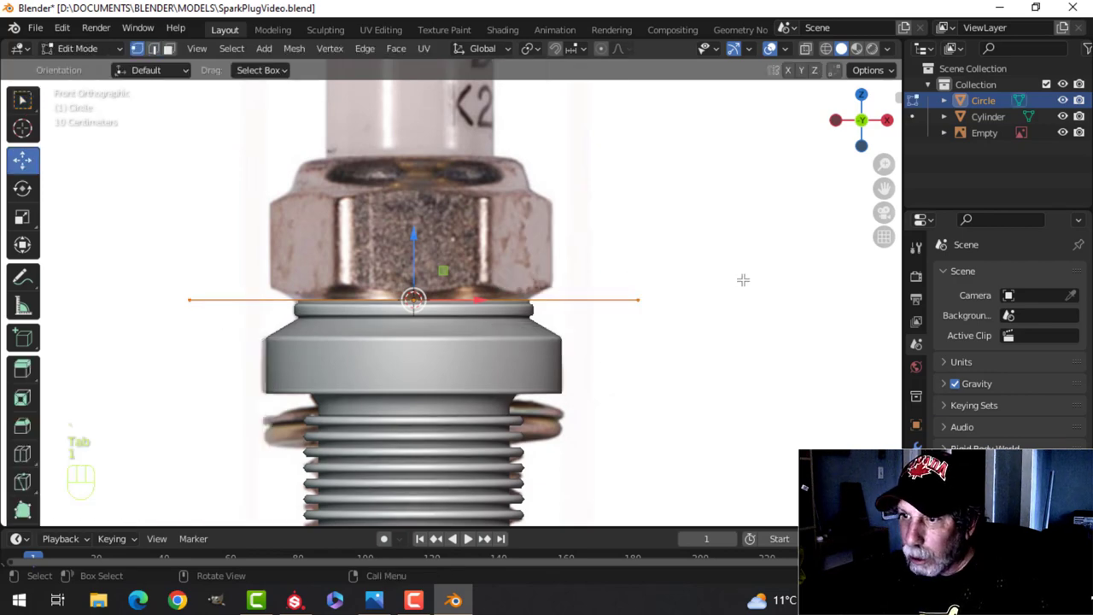
key(s)
click(627, 282)
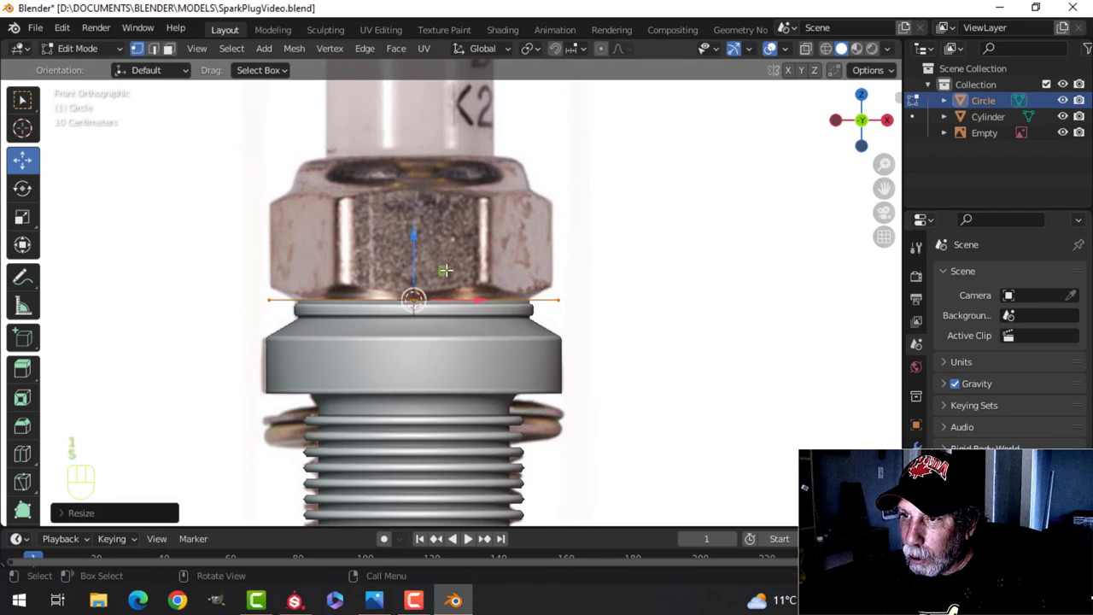
- Extrude the hexagon up to the top of the nut's flats and raise its bottom loop to the lower chamfer line
drag(418, 244, 417, 137)
scroll(440, 261, up, 1)
key(alt+a)
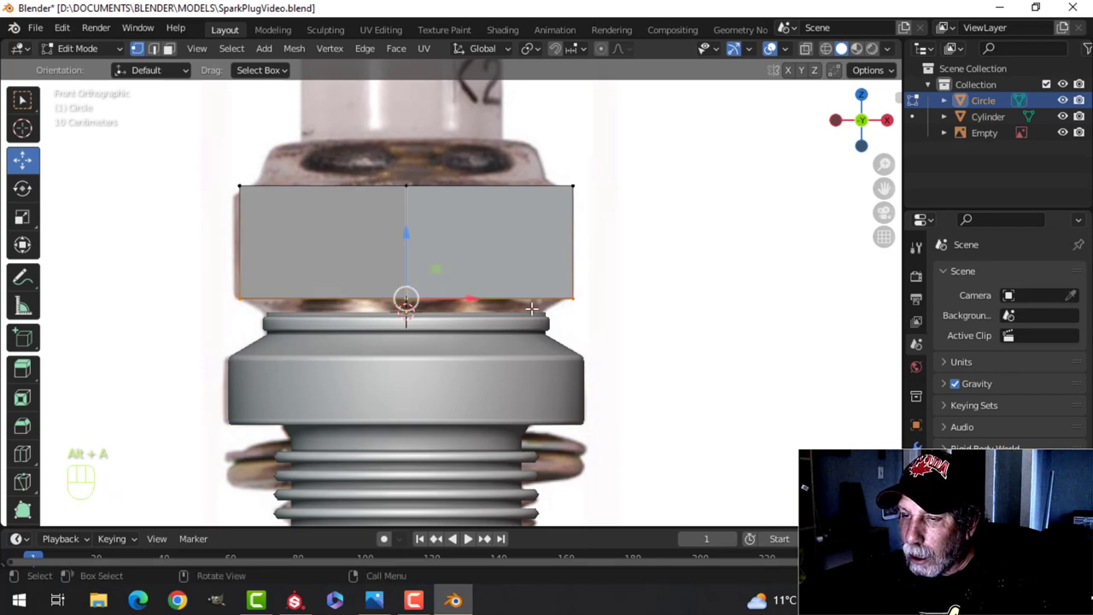
- Extrude the nut's bottom loop down to the shell's upper ring and scale it inward as a chamfer
key(e)
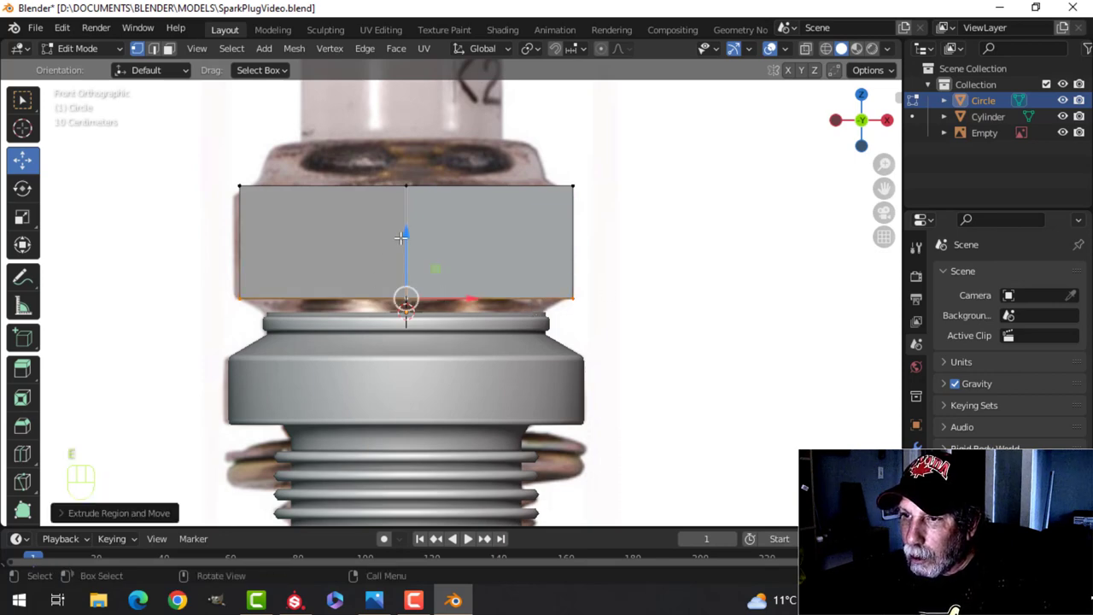
click(402, 246)
key(s)
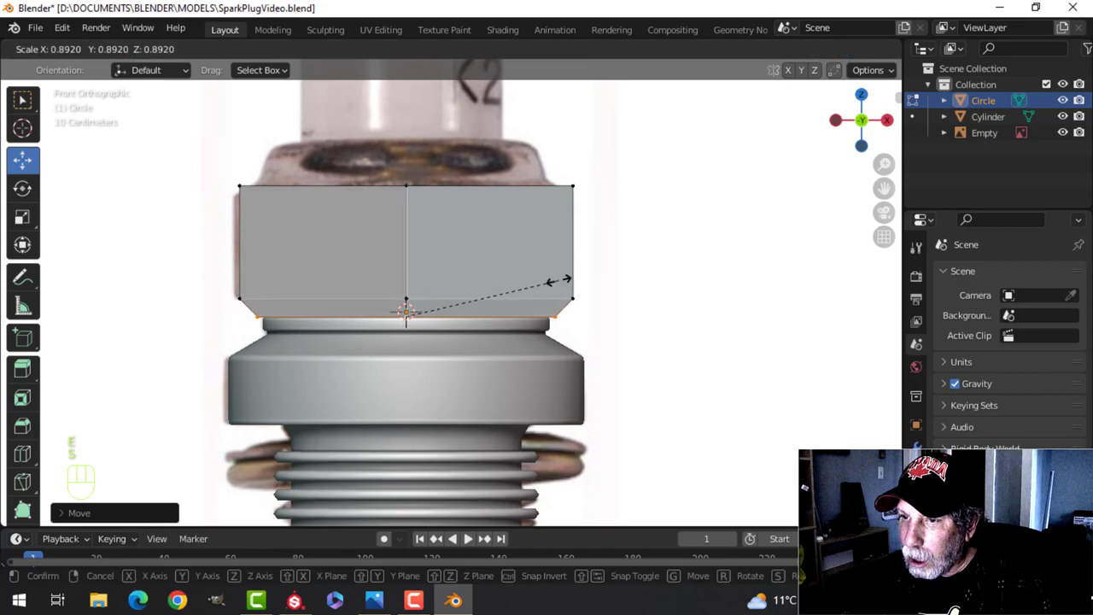
click(540, 282)
- Extrude the chamfer's bottom loop a short distance straight down into the shell's upper ring
scroll(488, 292, up, 1)
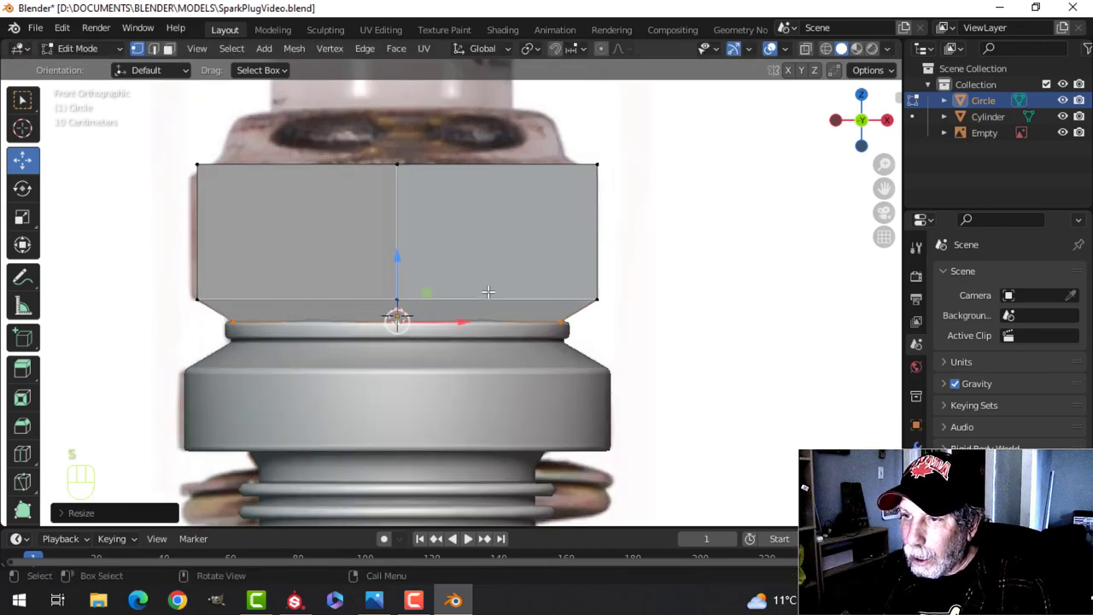
drag(397, 267, 399, 279)
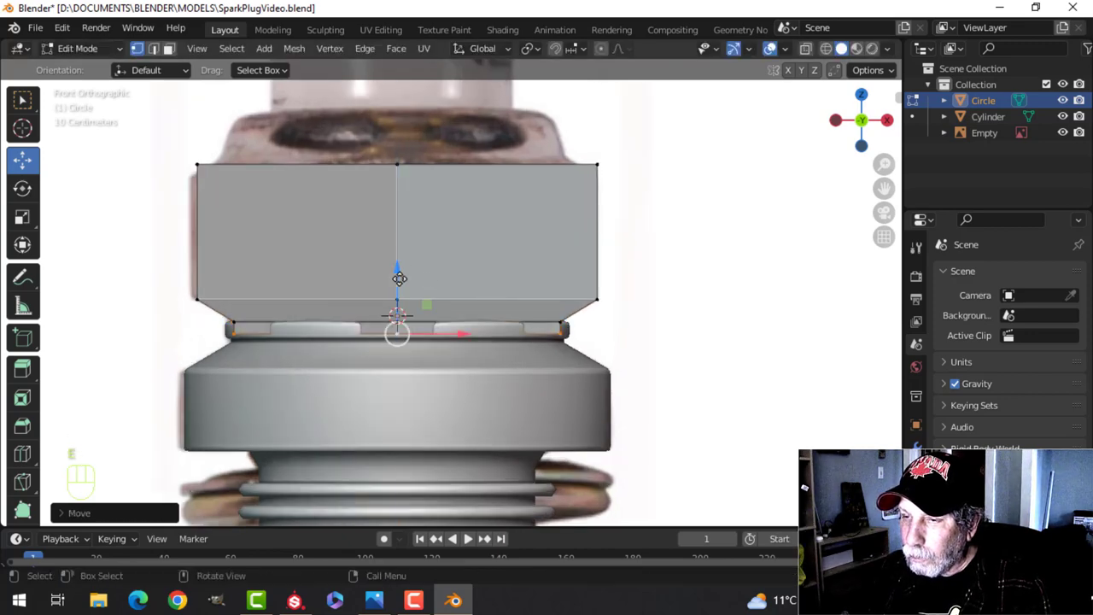
key(s)
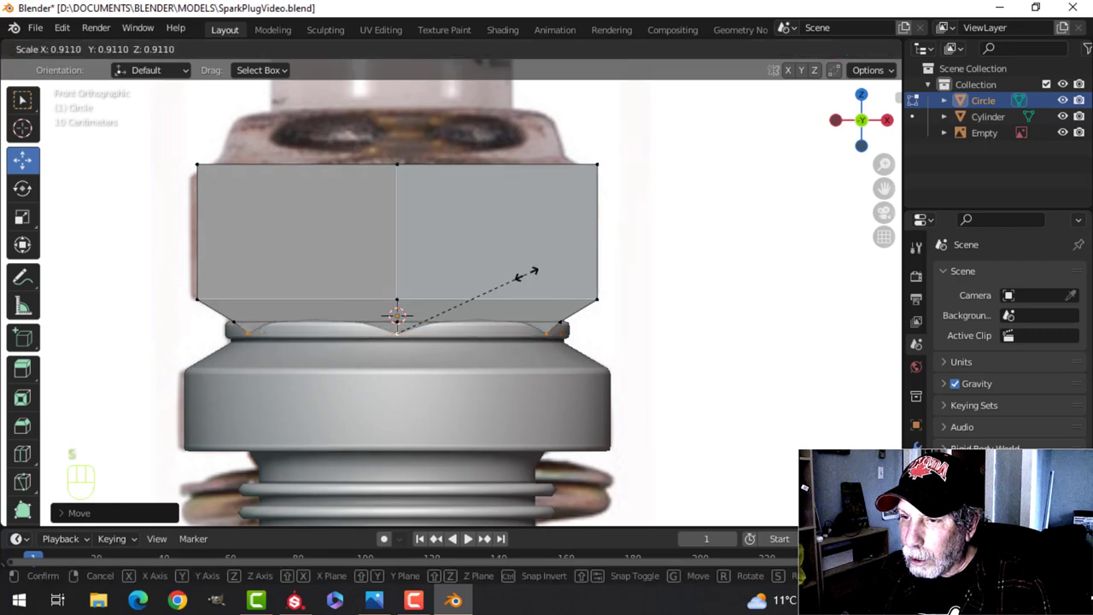
key(Escape)
- Grow the selection to the nut's two lowest loops and scale them inward with the Z axis locked
key(z)
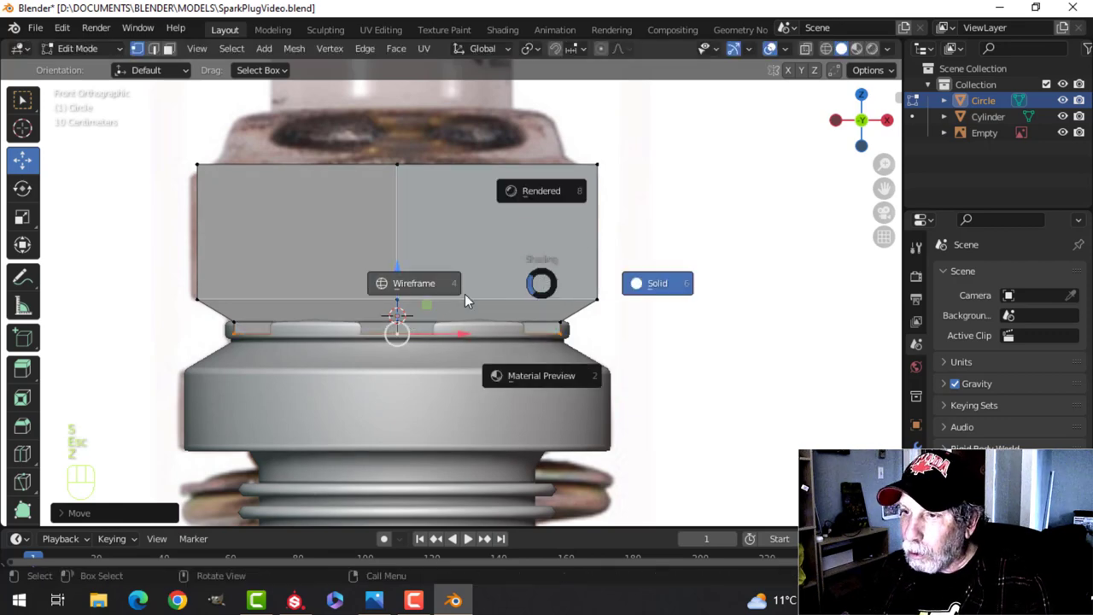
click(463, 299)
scroll(540, 319, up, 2)
key(ctrl+KP_Add)
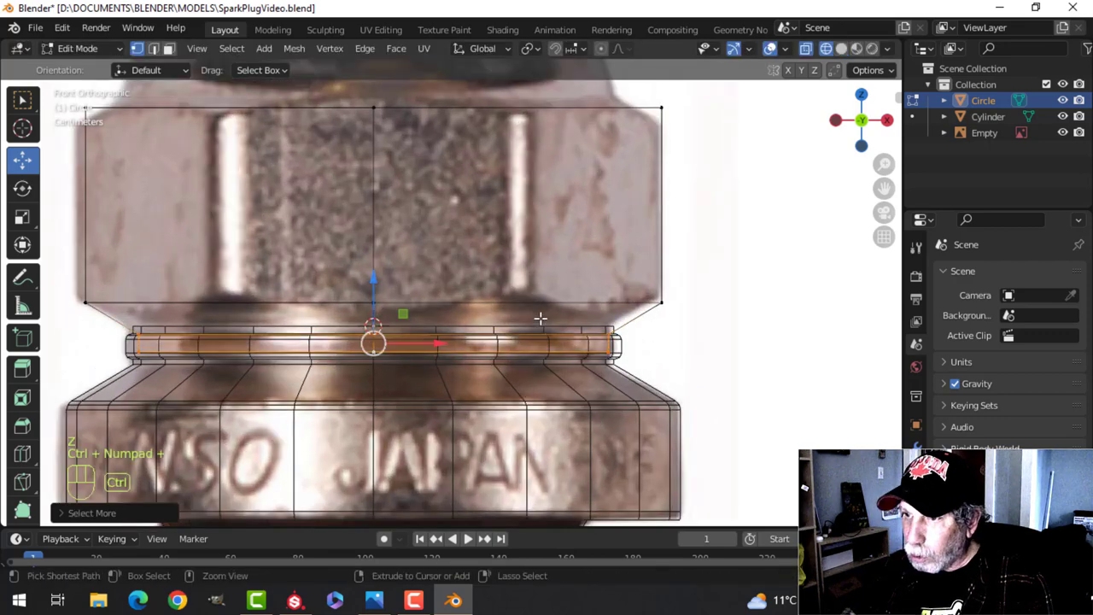
key(z)
click(621, 316)
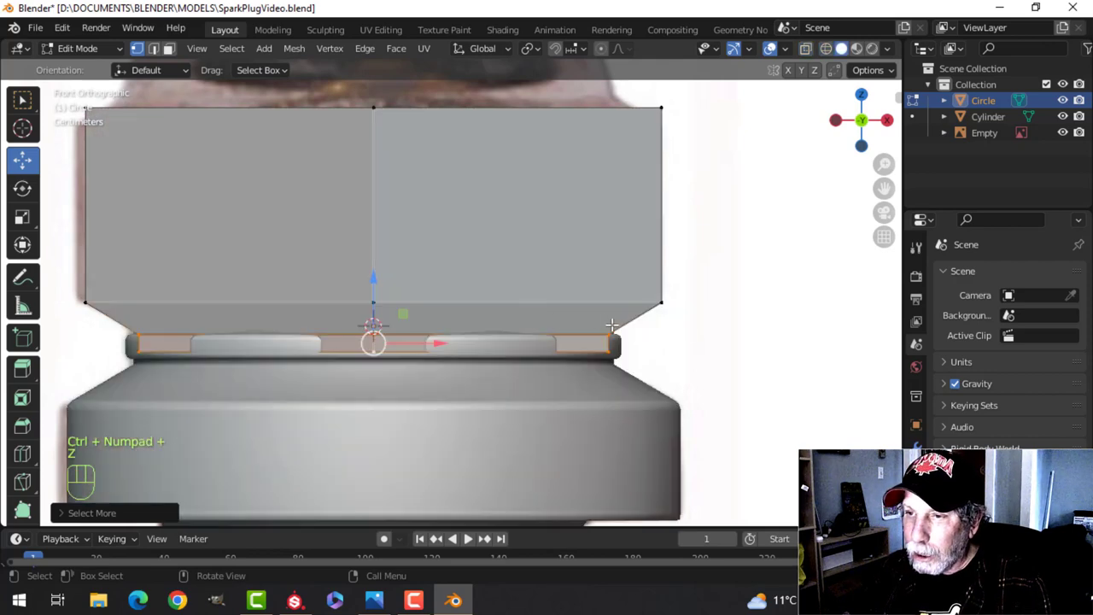
key(s)
key(shift+z)
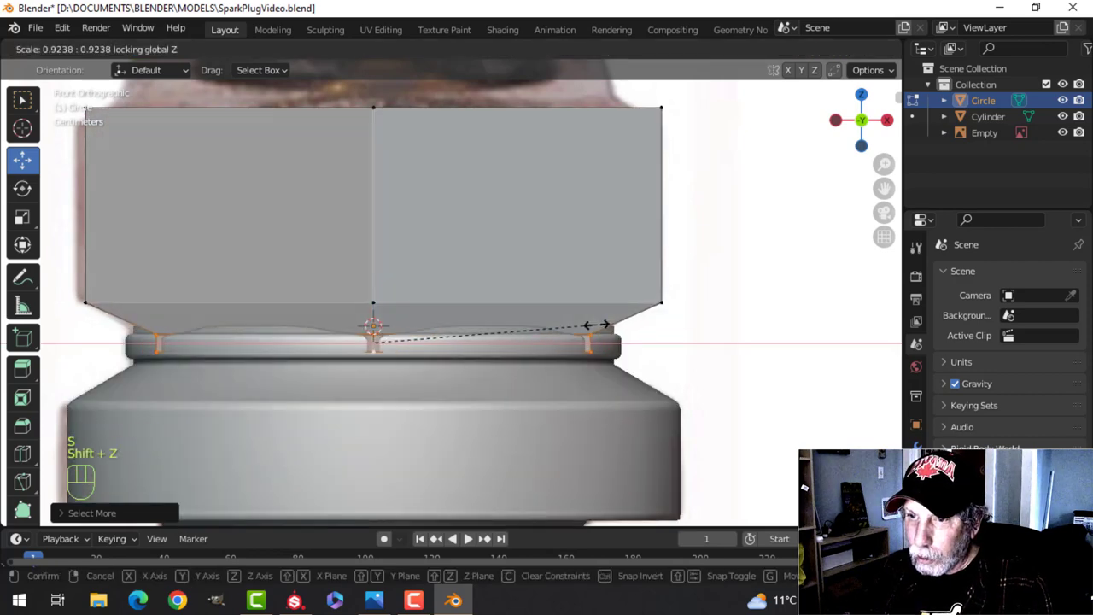
click(588, 325)
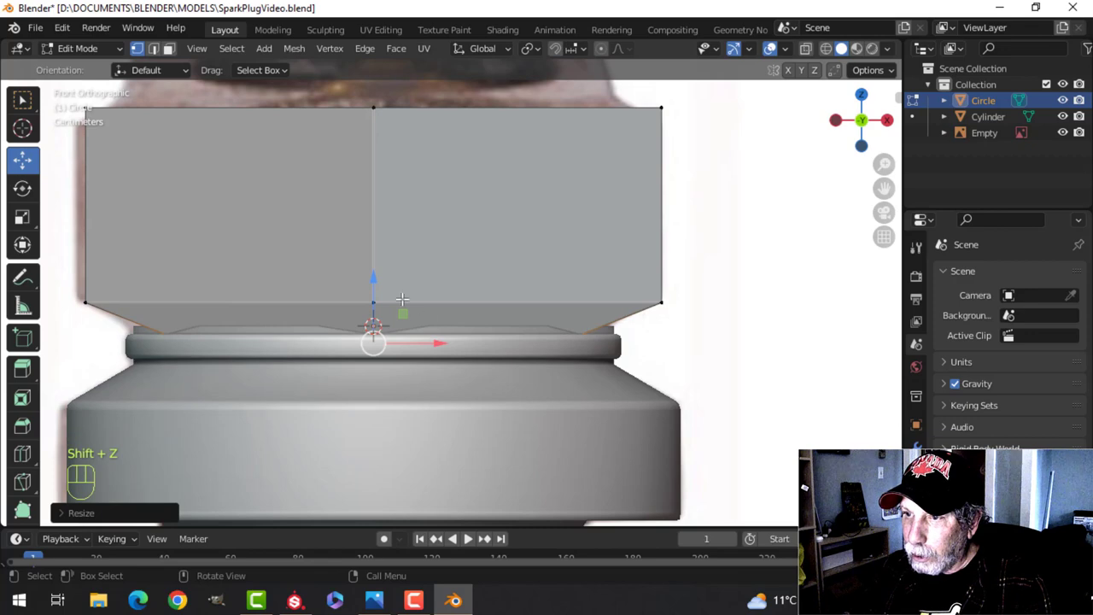
- Raise the nut's two lowest loops slightly along Z, return to Object Mode and view the open nut from above
drag(372, 286, 372, 270)
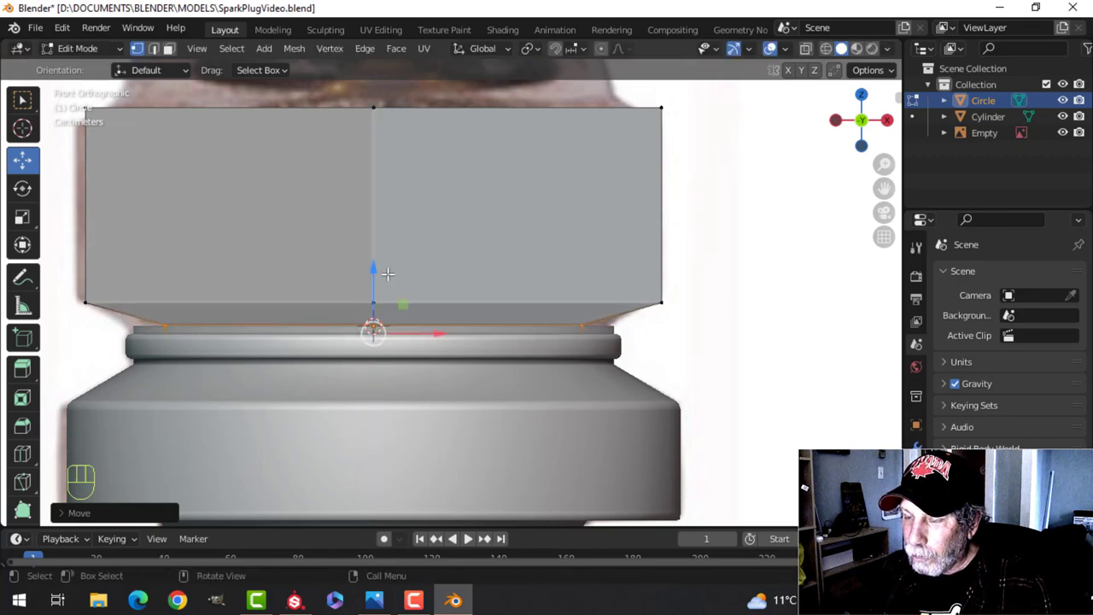
key(Tab)
scroll(497, 278, down, 4)
key(alt+a)
middle_drag(497, 278, 424, 335)
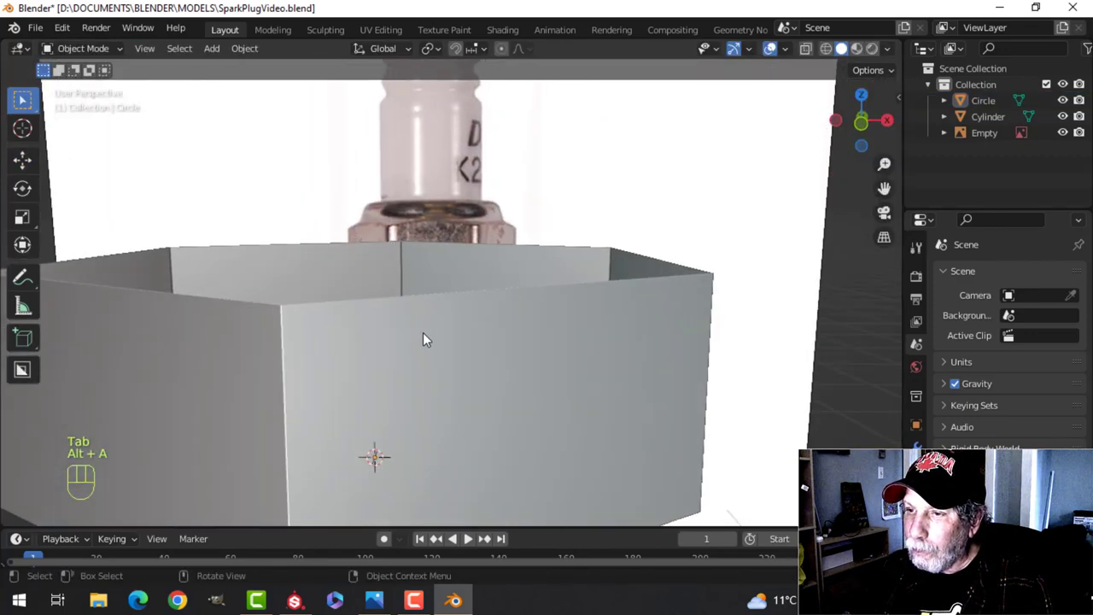
- Extrude the nut's top loop up to the reference nut's upper edge and scale it inward as an upper chamfer
click(448, 325)
key(KP_1)
key(Tab)
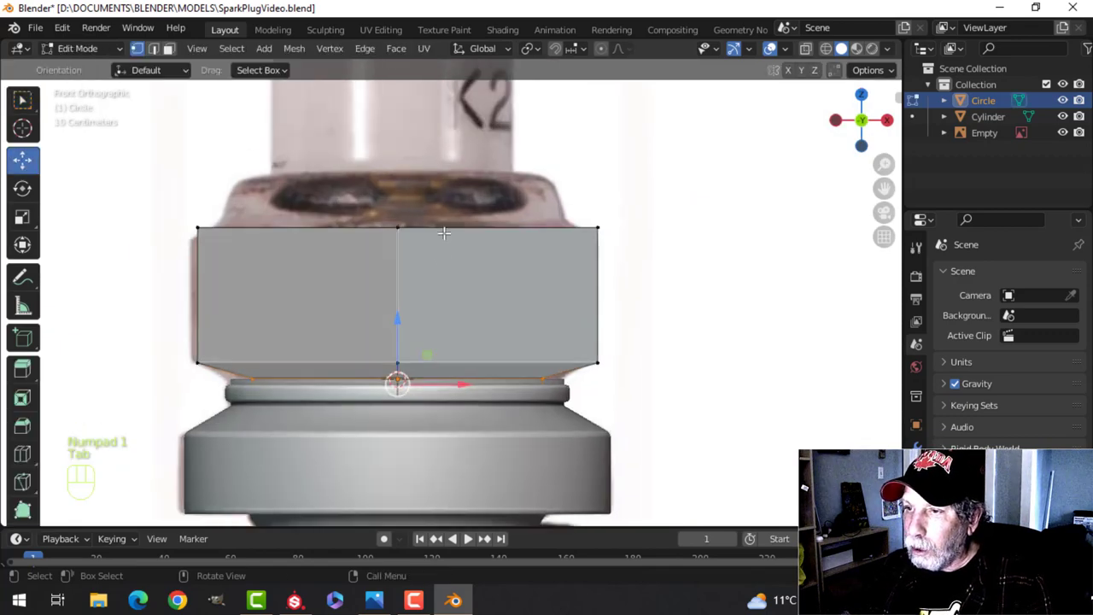
key(alt+a)
alt+shift+click(439, 247)
scroll(433, 265, up, 1)
key(e)
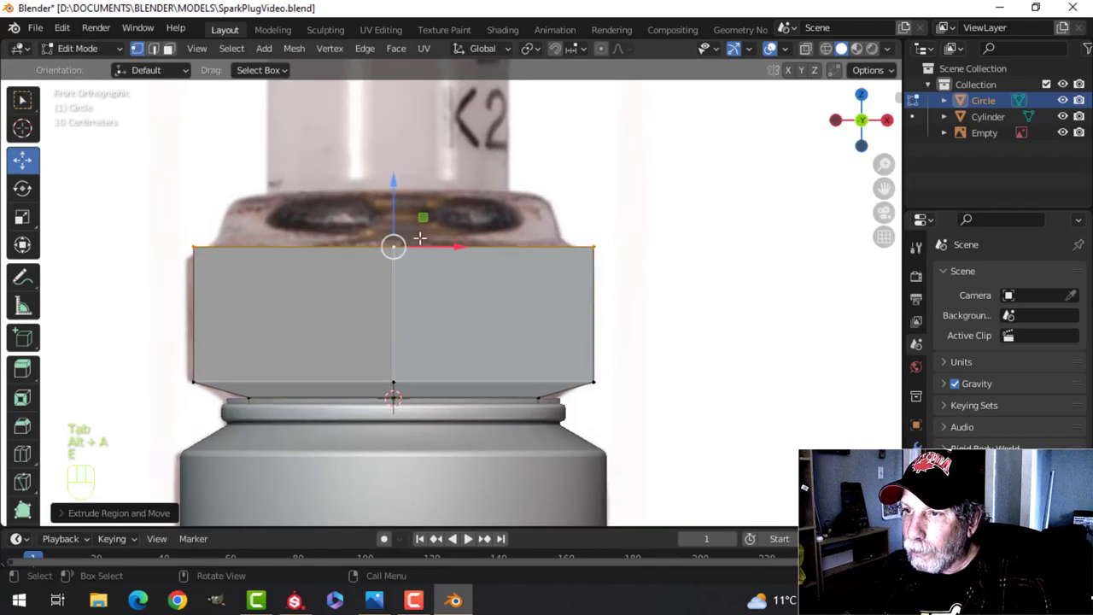
drag(393, 193, 405, 140)
key(s)
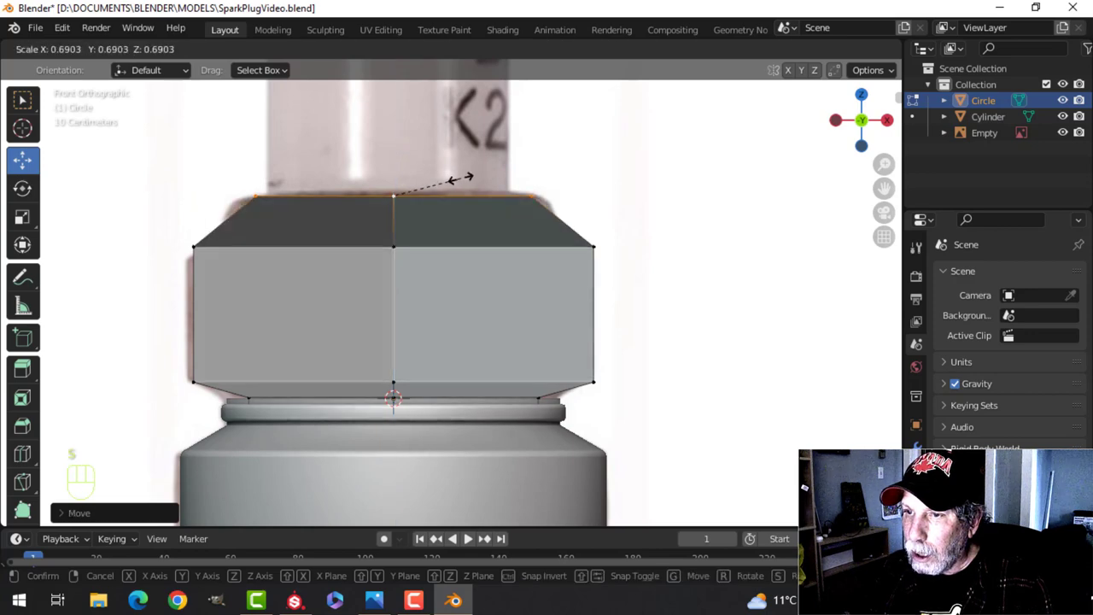
click(456, 179)
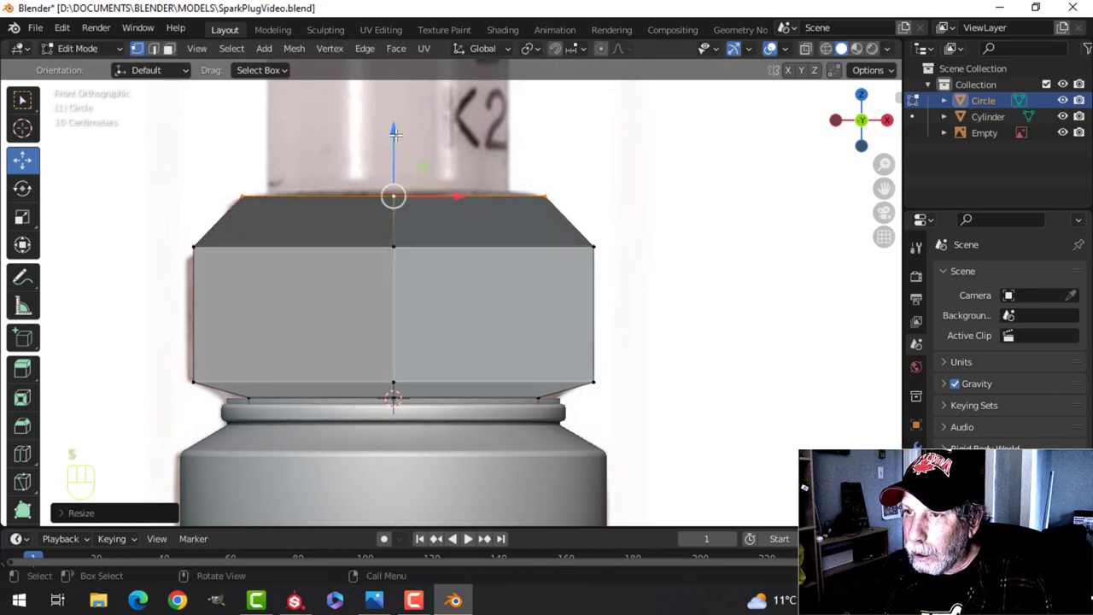
- Lower the nut's top loop slightly along Z and scale it outward a little to fit the reference's upper edge
drag(396, 134, 398, 142)
key(s)
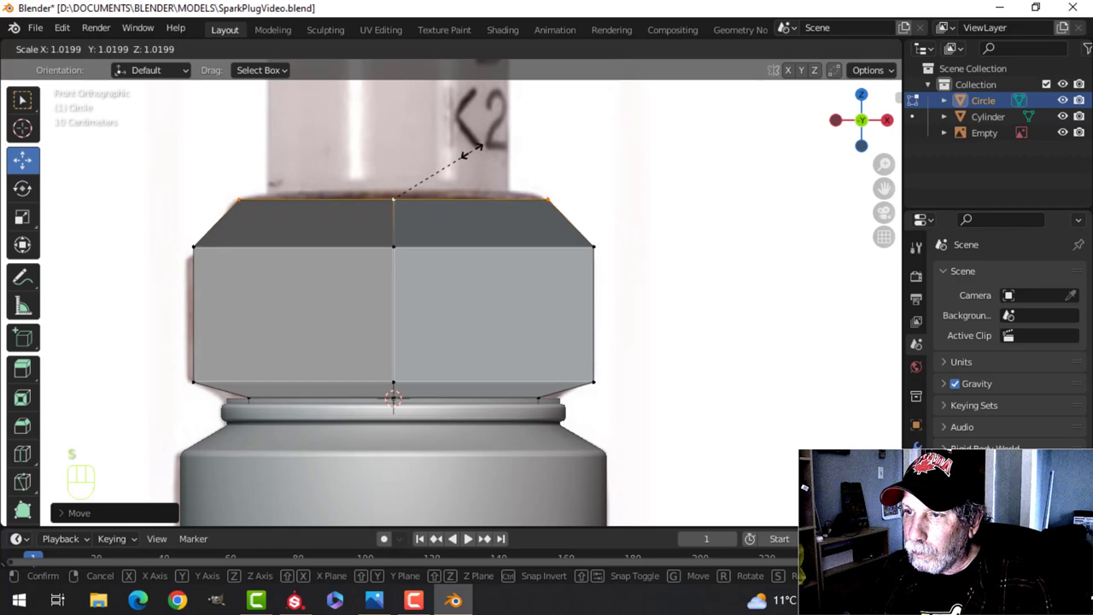
click(472, 151)
- Extrude the nut's top loop in place and scale it slightly inward to form a narrow flat rim
middle_drag(479, 155, 521, 229)
key(e)
right_click(740, 239)
key(s)
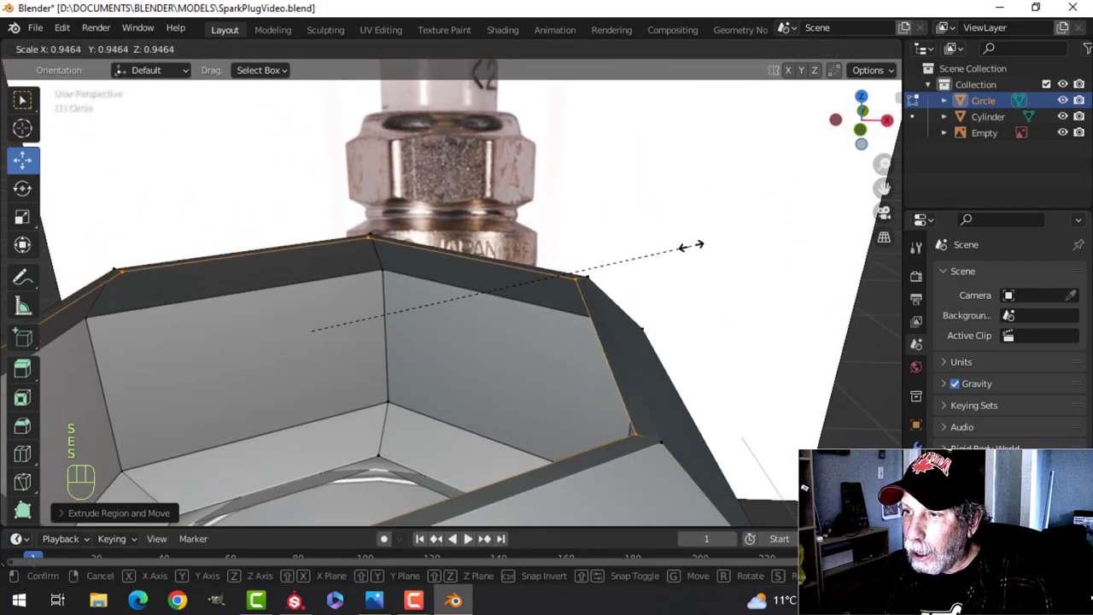
click(659, 249)
scroll(556, 328, down, 4)
key(alt+a)
shift+middle_drag(539, 347, 508, 246)
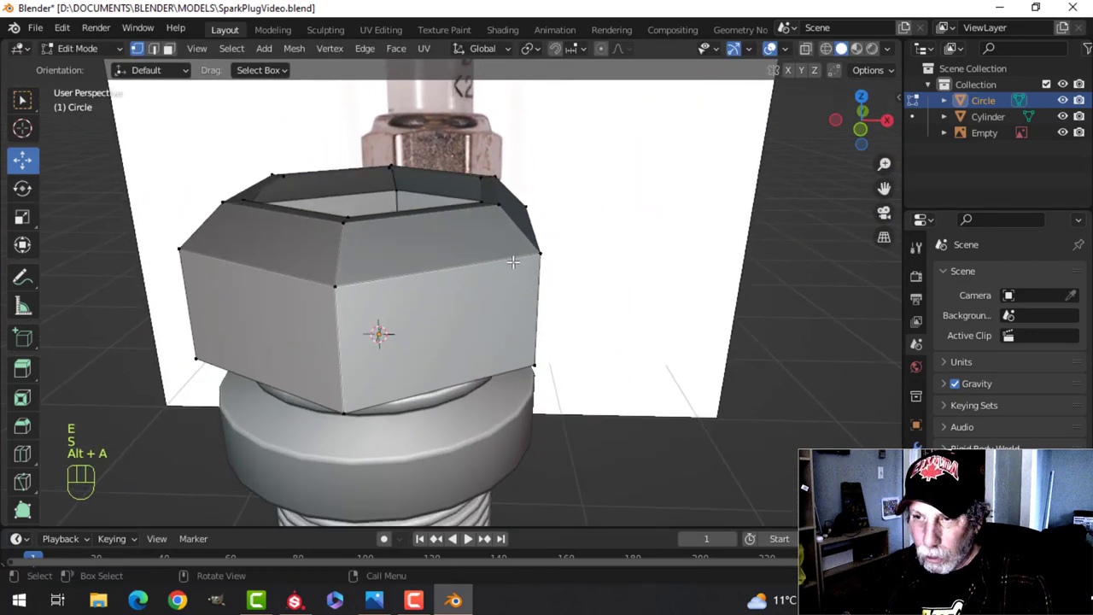
- Correct the normals of the whole nut mesh and isolate the nut in local view in Object Mode
key(a)
key(alt+n)
click(514, 266)
middle_drag(420, 335, 518, 281)
key(alt+a)
key(Tab)
key(slash)
scroll(441, 251, up, 3)
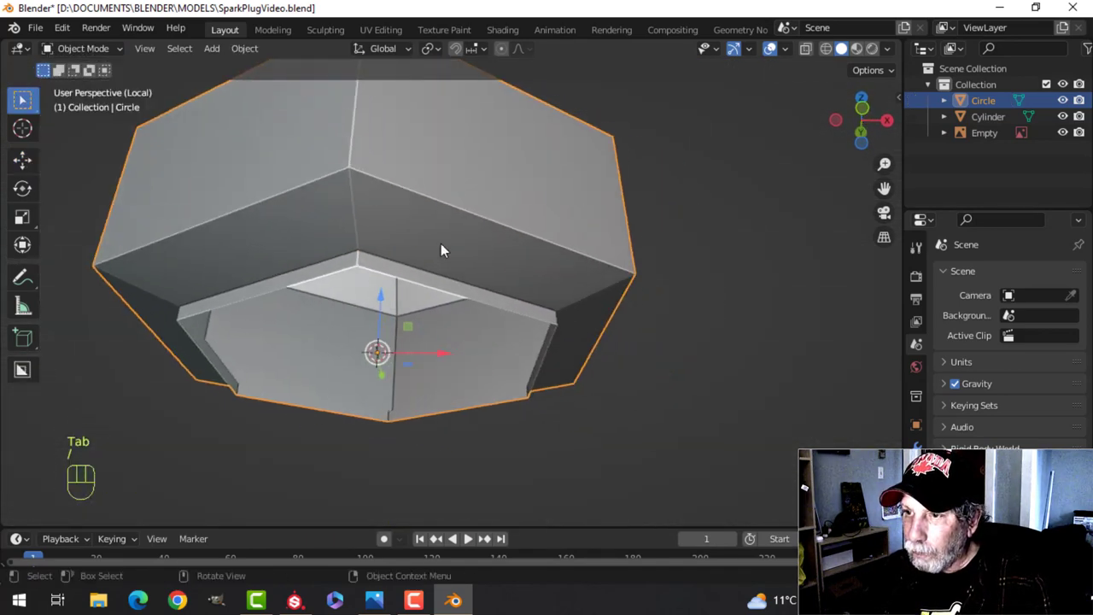
- Scale the loop between the nut's lower chamfer and bottom lip outward so the lip slopes
key(Tab)
middle_drag(441, 250, 383, 261)
key(alt+a)
alt+click(383, 264)
middle_drag(581, 270, 596, 311)
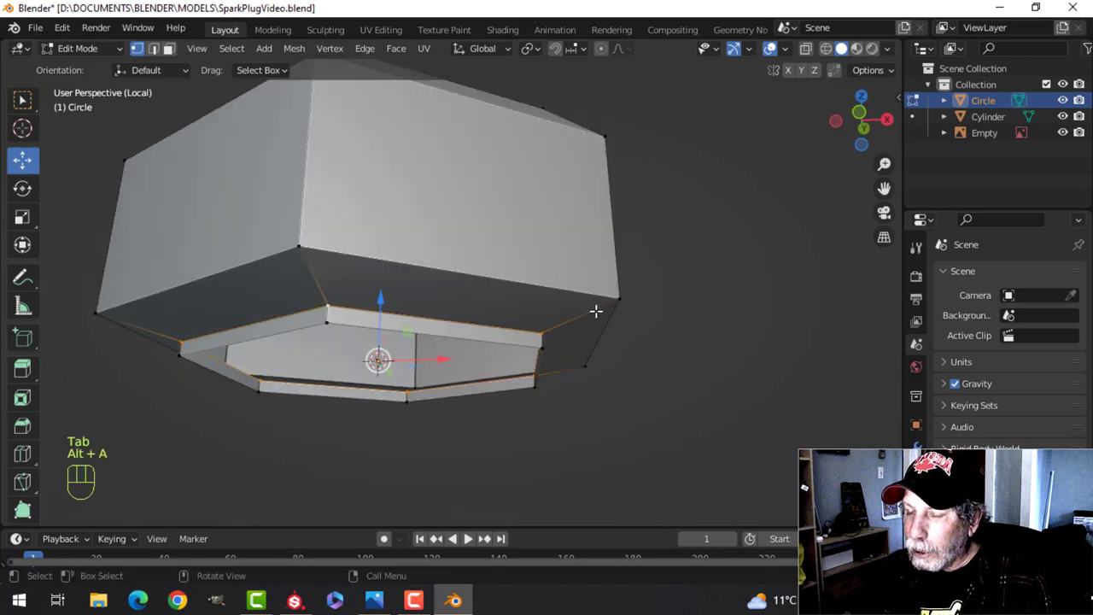
key(s)
click(618, 302)
key(alt+a)
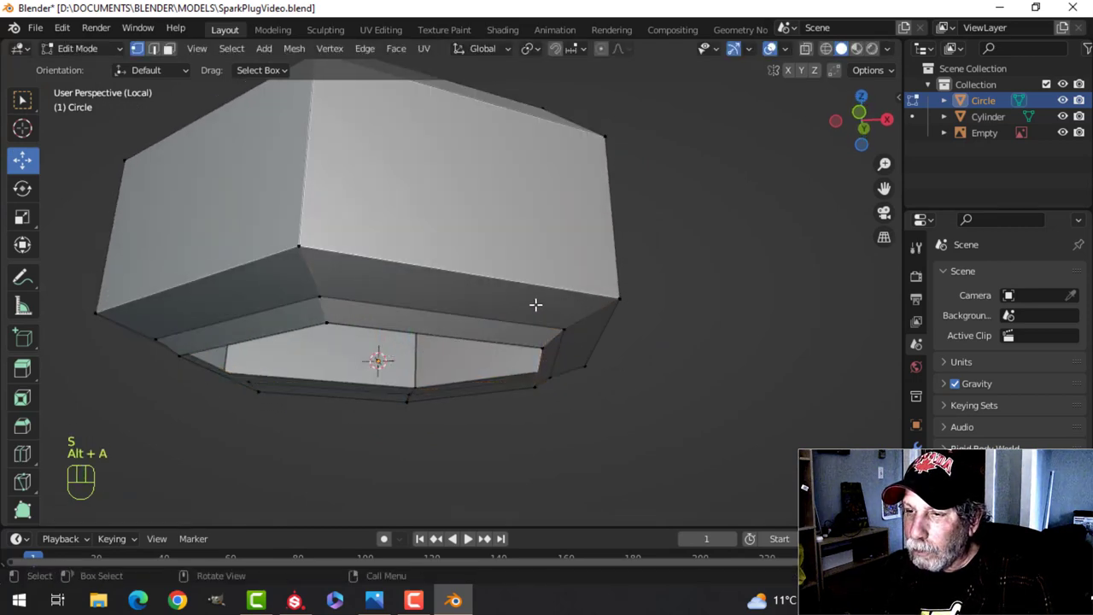
- Select the vertical edge loops at all six corners of the nut and bevel them with two segments
scroll(536, 304, down, 3)
middle_drag(462, 300, 428, 342)
key(2)
alt+shift+click(390, 304)
middle_drag(556, 311, 470, 317)
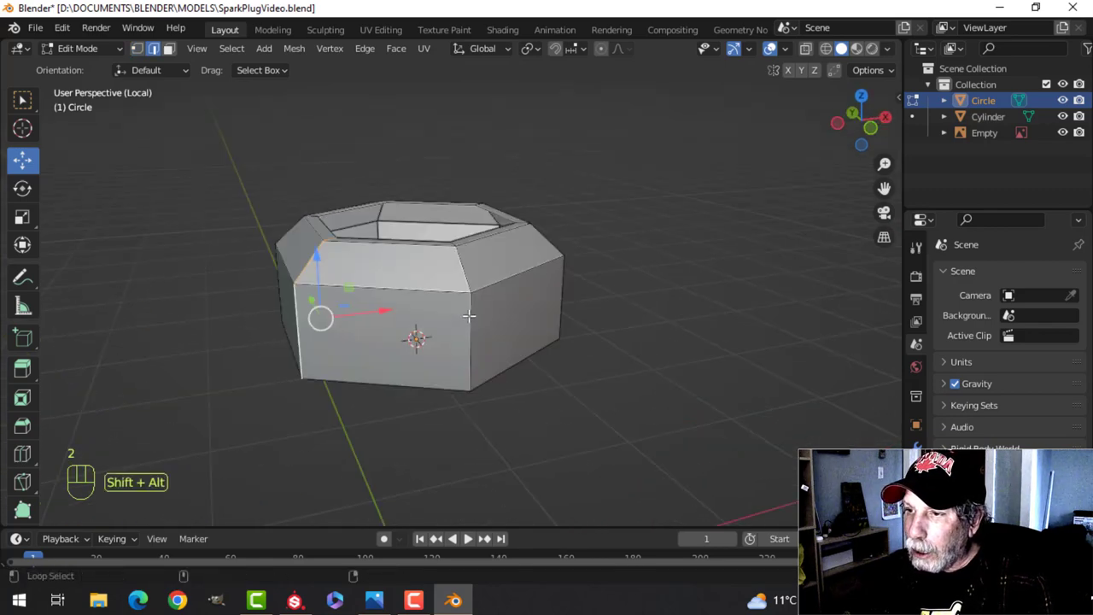
alt+shift+click(473, 316)
middle_drag(581, 328, 537, 305)
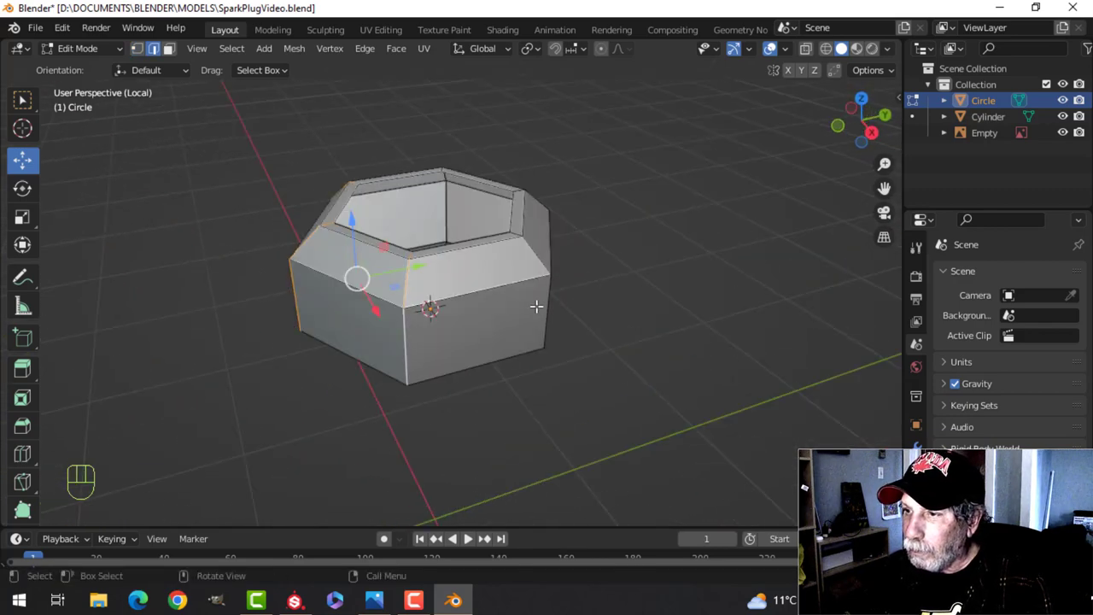
alt+shift+click(542, 308)
middle_drag(617, 305, 551, 326)
middle_drag(688, 328, 608, 334)
key(ctrl+b)
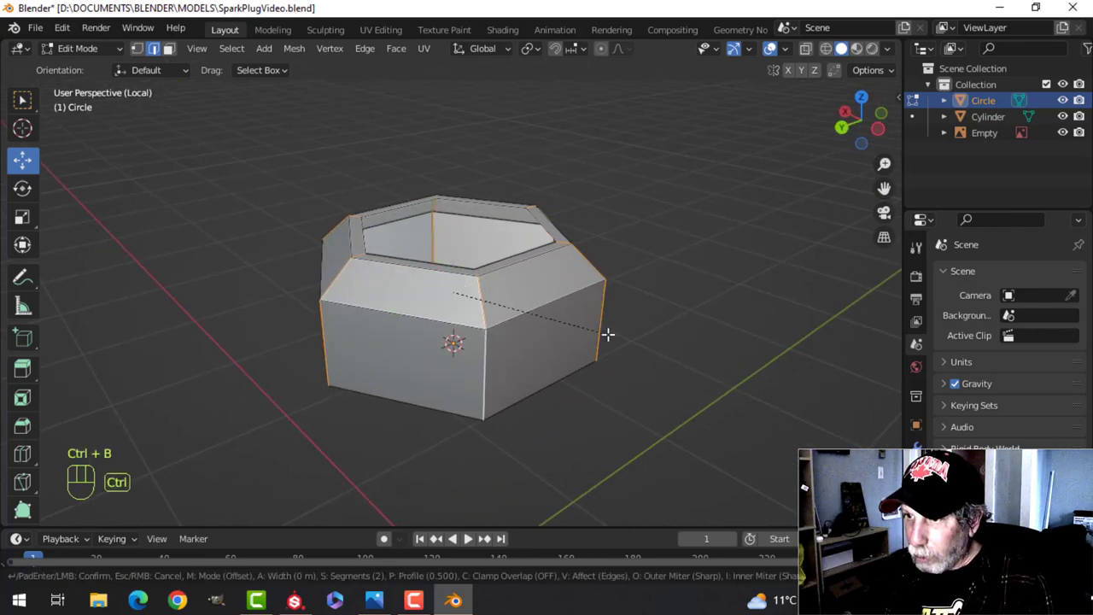
click(726, 318)
key(alt+a)
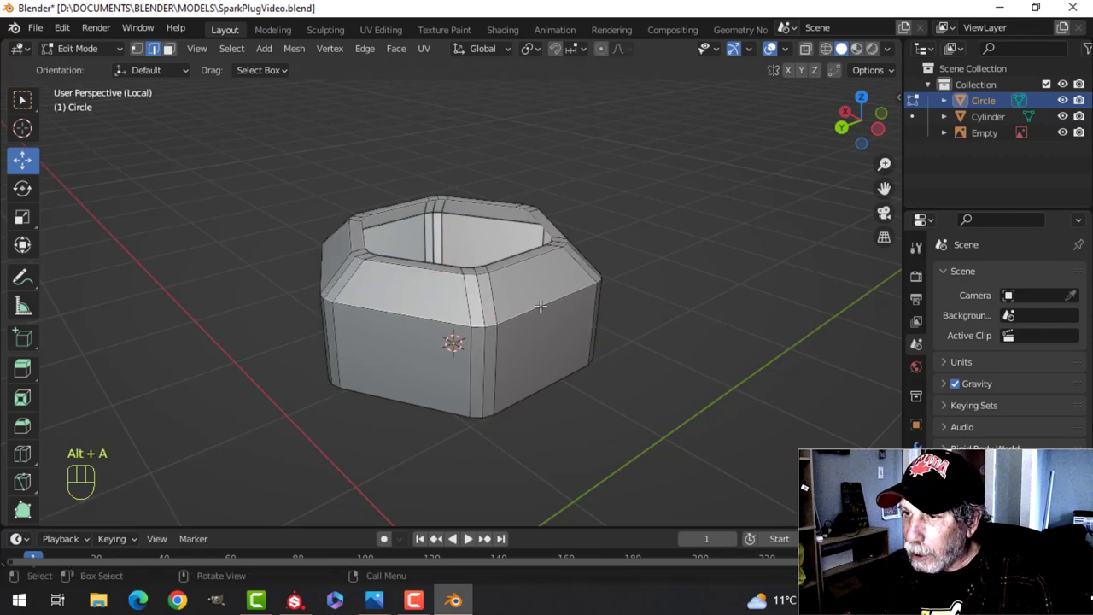
- Bevel the horizontal edge loops above and below the nut's side faces narrowly with two segments and return to Object Mode
click(586, 334)
middle_drag(586, 334, 542, 283)
alt+shift+click(471, 308)
key(ctrl+z)
alt+shift+click(475, 275)
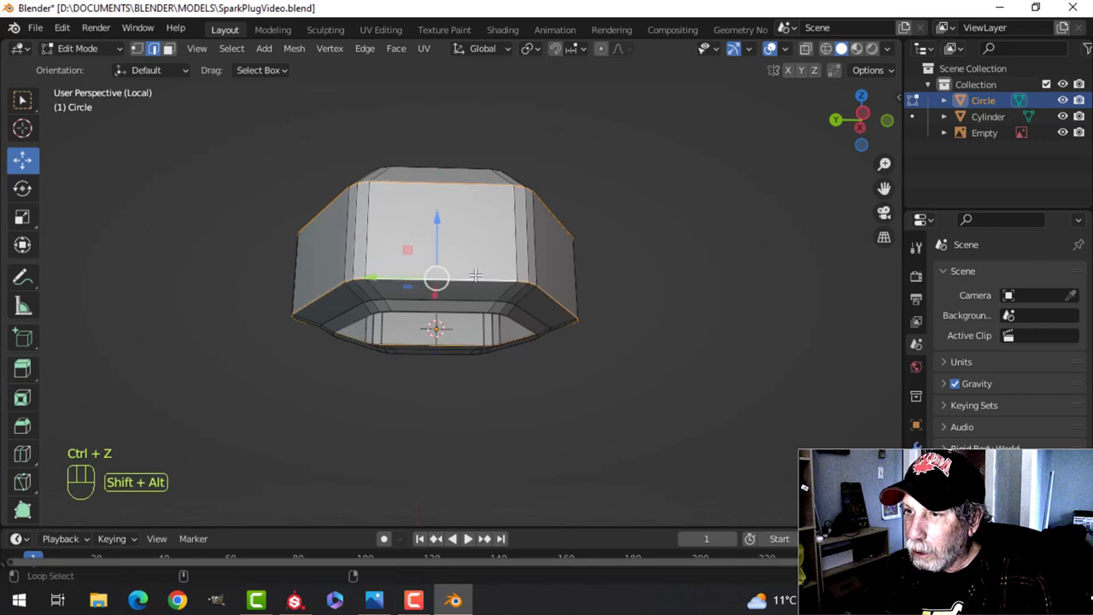
middle_drag(475, 276, 617, 313)
key(ctrl+b)
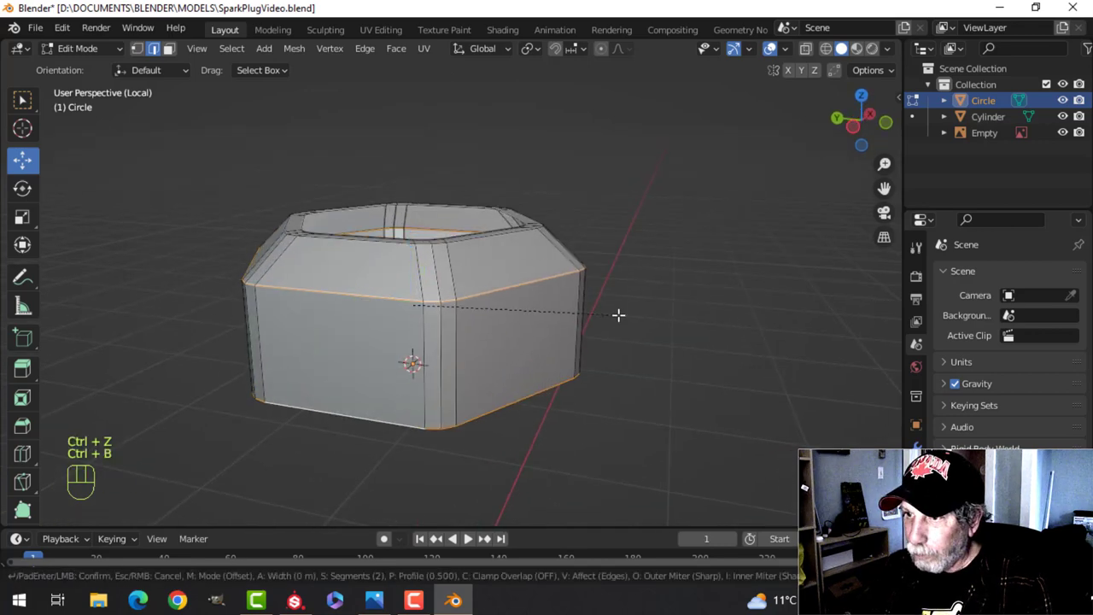
key(shift)
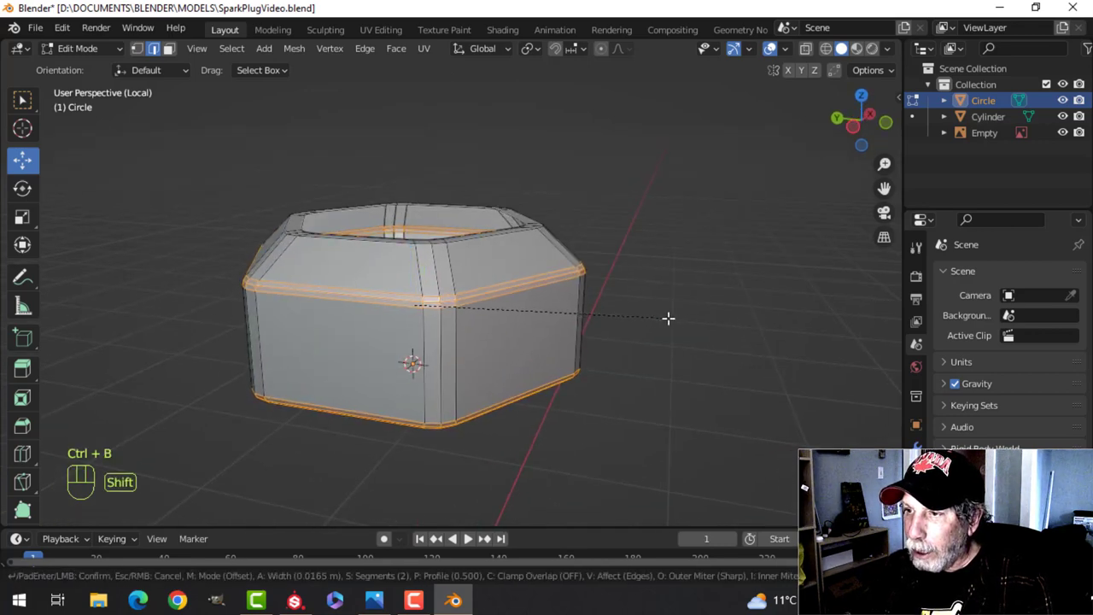
click(586, 324)
key(Tab)
scroll(556, 329, down, 3)
middle_drag(556, 329, 527, 333)
scroll(573, 330, up, 2)
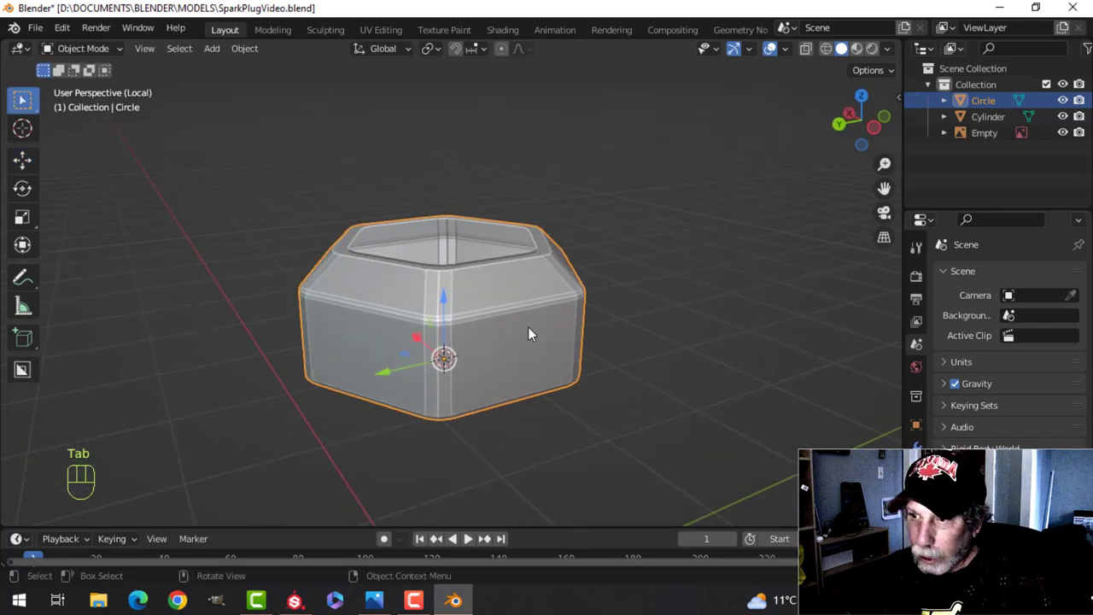
- Add a centred vertical loop cut to each of the nut's six sides
key(Tab)
key(1)
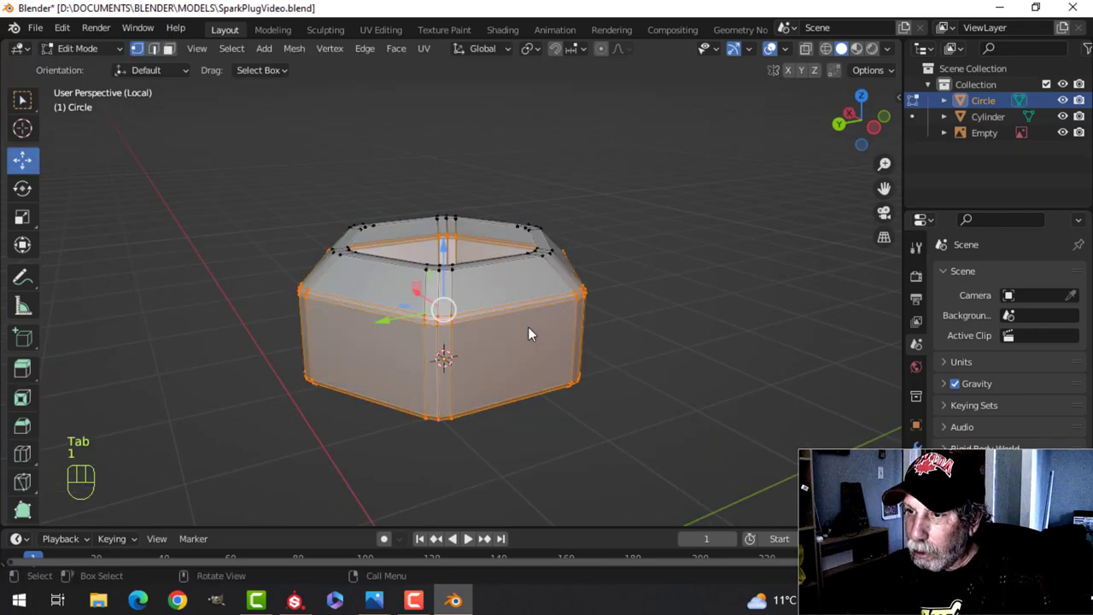
key(alt+a)
middle_drag(528, 333, 414, 316)
key(ctrl+r)
click(415, 313)
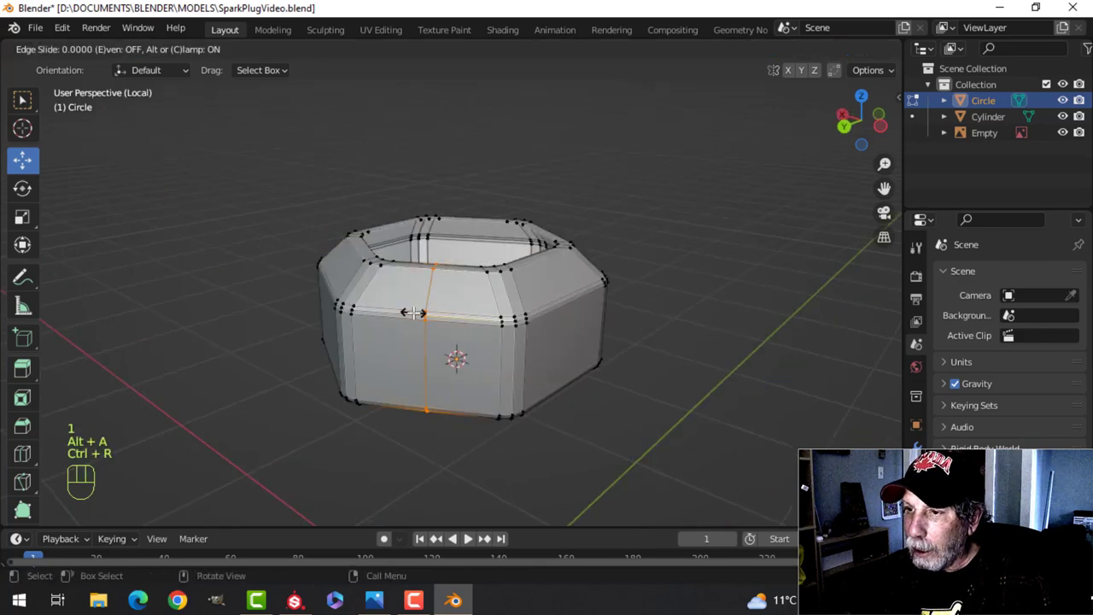
right_click(418, 313)
mouse_move(603, 355)
middle_down()
mouse_move(468, 336)
mouse_move(586, 359)
middle_up()
key(ctrl+r)
click(455, 330)
right_click(452, 329)
key(ctrl+r)
click(487, 331)
right_click(487, 331)
mouse_move(487, 330)
middle_down()
mouse_move(544, 350)
mouse_move(501, 319)
middle_up()
key(ctrl+r)
click(502, 324)
right_click(502, 323)
middle_drag(614, 318, 552, 386)
key(ctrl+r)
click(605, 323)
right_click(605, 323)
right_click(605, 323)
key(ctrl+r)
click(538, 392)
right_click(538, 392)
key(alt+a)
- Box-select the upper and lower bevel vertices at all six corners of the nut
middle_drag(501, 424, 545, 366)
shift+middle_drag(545, 366, 547, 347)
key(b)
drag(453, 282, 522, 313)
middle_drag(523, 312, 518, 274)
key(b)
drag(506, 306, 457, 350)
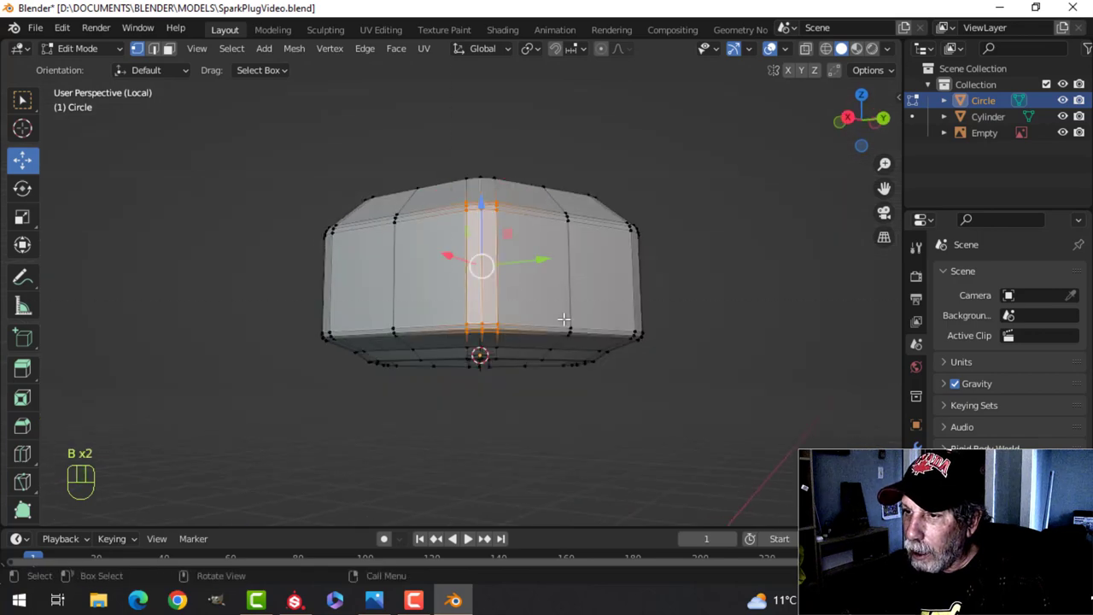
middle_drag(563, 320, 457, 286)
key(b)
drag(440, 278, 526, 326)
middle_drag(537, 350, 457, 320)
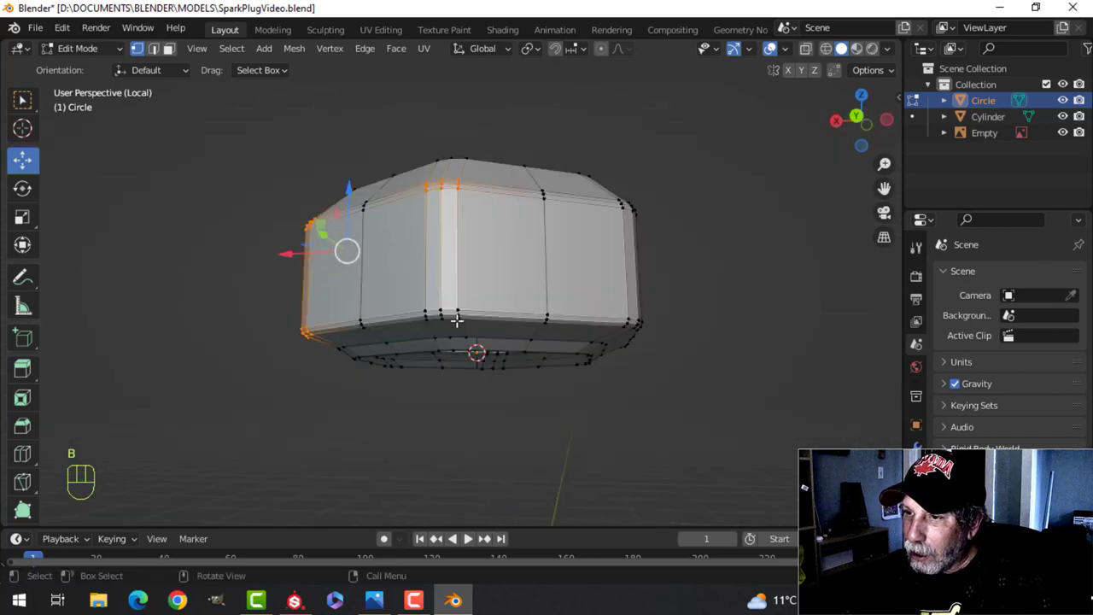
middle_drag(523, 317, 372, 274)
key(b)
drag(370, 271, 455, 300)
middle_drag(484, 325, 471, 288)
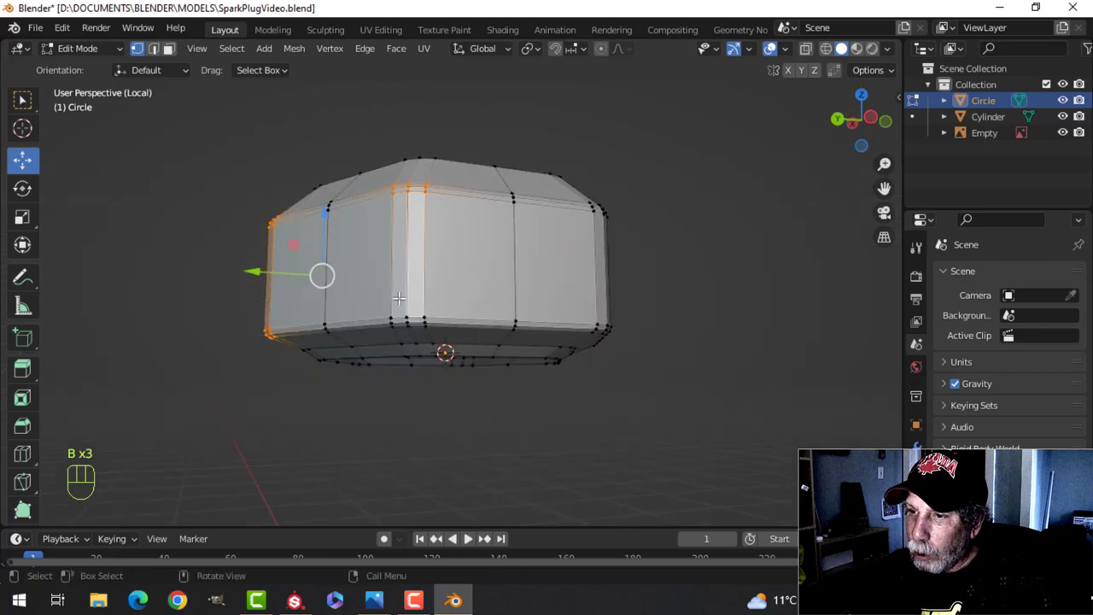
key(b)
drag(375, 302, 458, 336)
middle_drag(655, 285, 396, 297)
key(b)
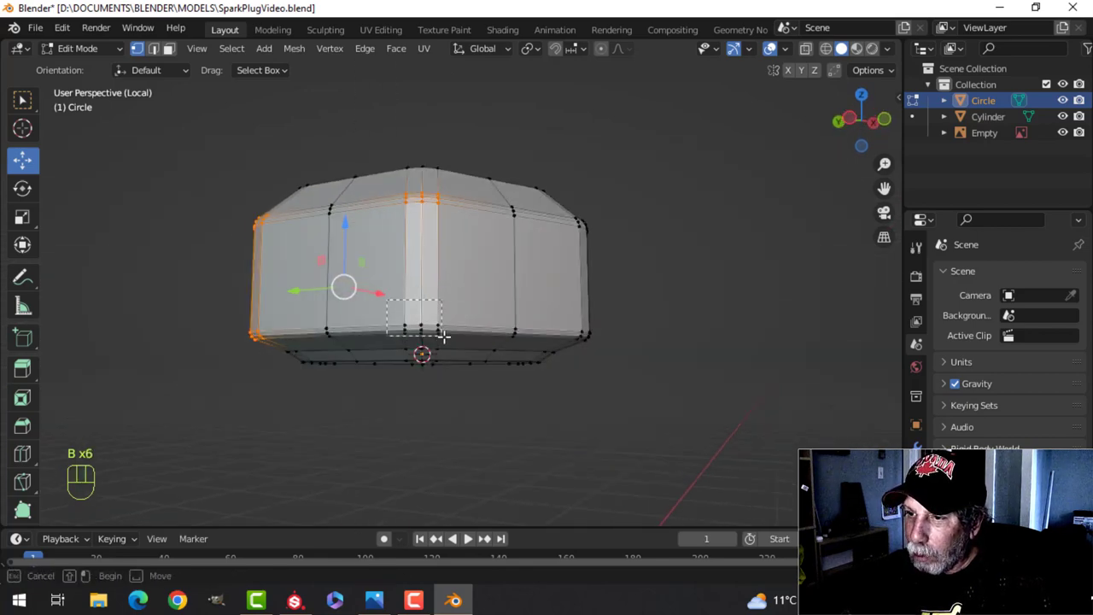
drag(444, 336, 455, 341)
middle_drag(676, 301, 510, 322)
key(b)
drag(414, 269, 478, 304)
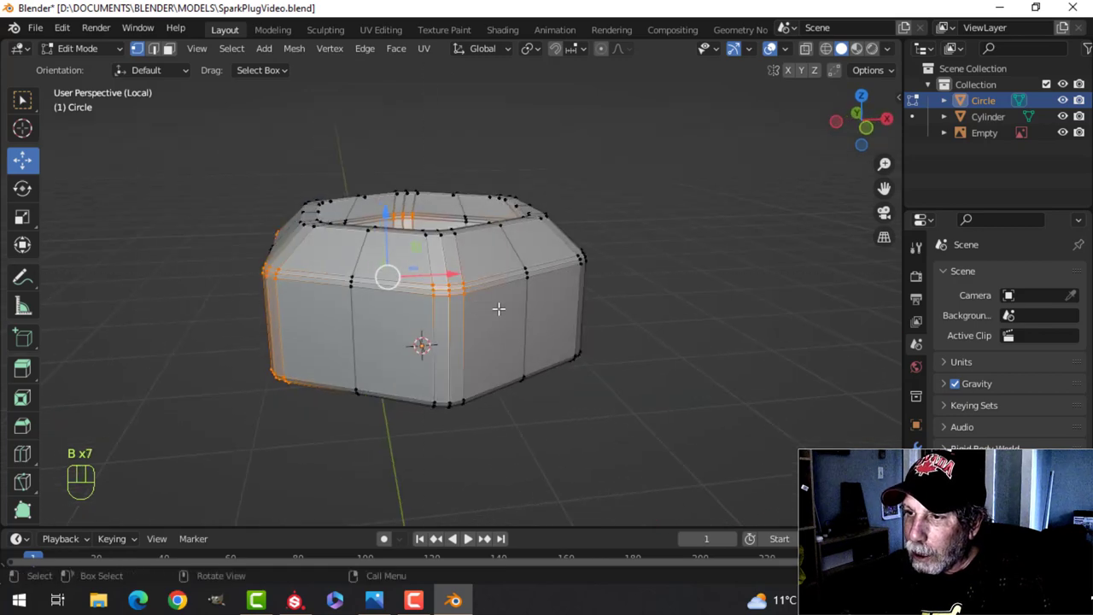
middle_drag(499, 308, 495, 276)
key(b)
drag(461, 341, 461, 342)
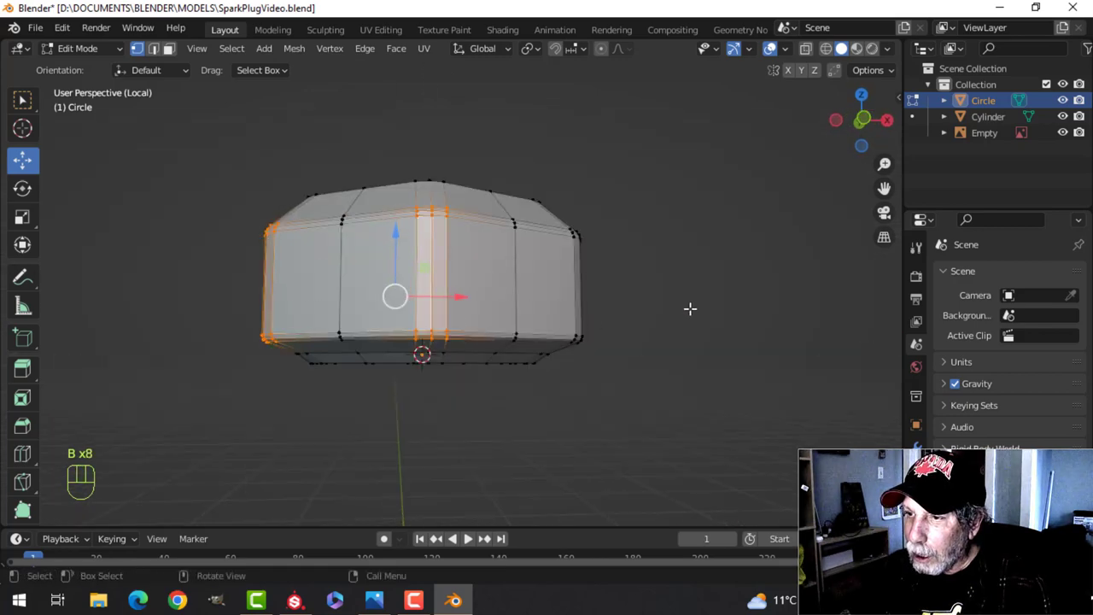
middle_drag(690, 308, 488, 298)
key(b)
drag(415, 229, 476, 269)
middle_drag(476, 269, 513, 261)
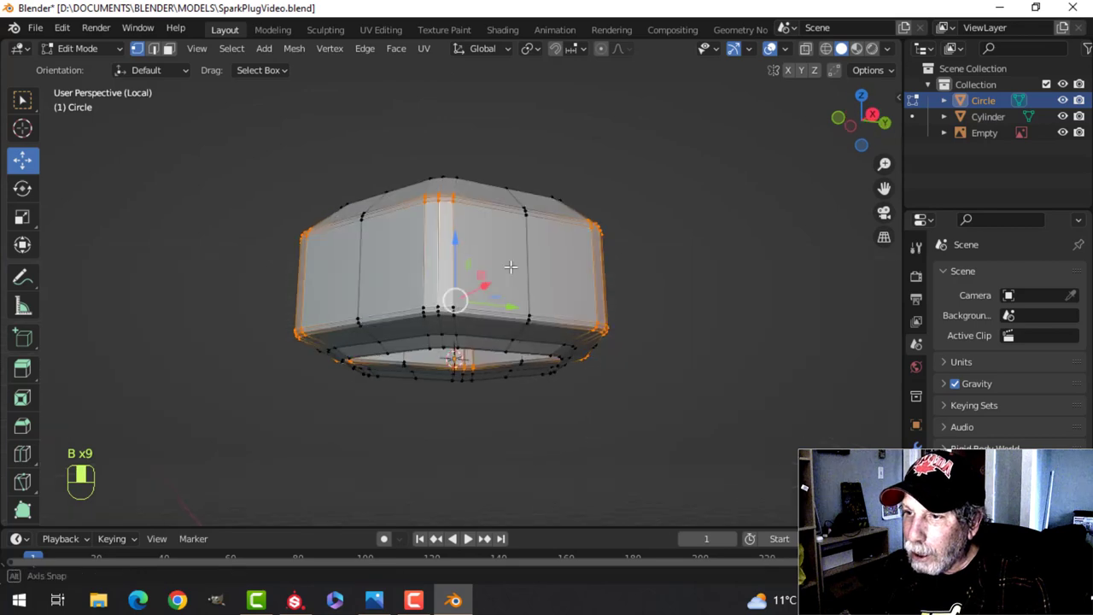
key(b)
drag(451, 299, 475, 317)
middle_drag(605, 300, 695, 336)
- Leave local view in Object Mode and compare the nut with the reference photo's rounded corners
key(Tab)
key(q)
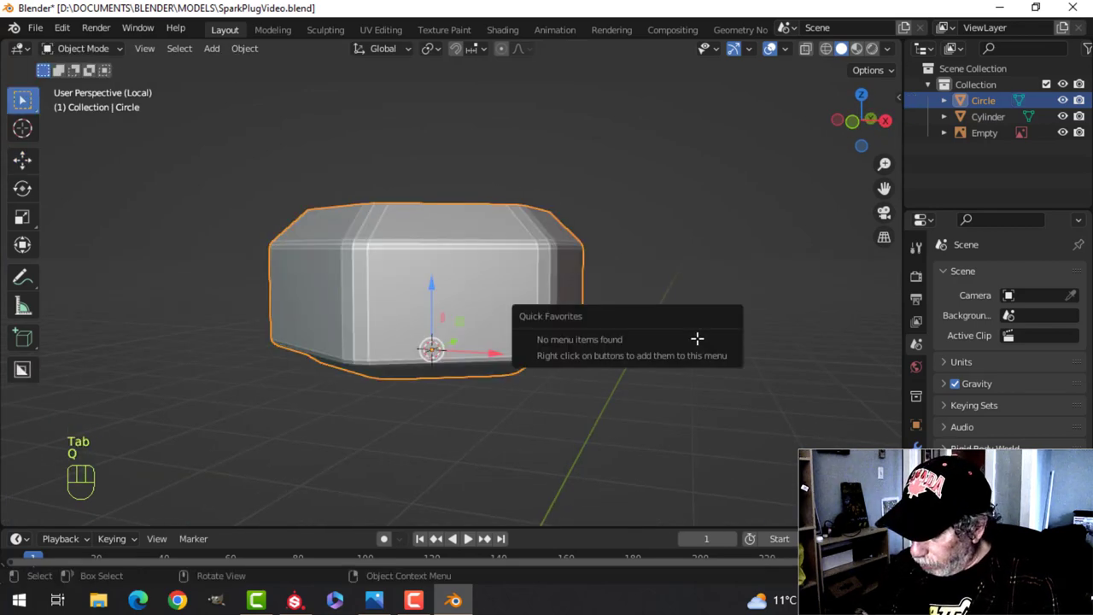
key(Escape)
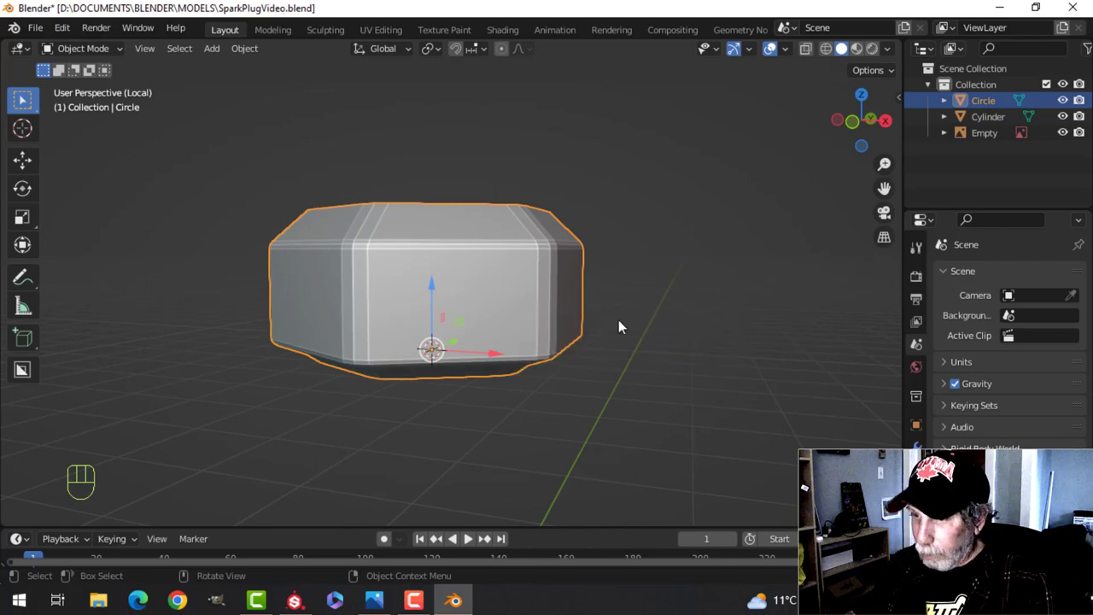
key(KP_Divide)
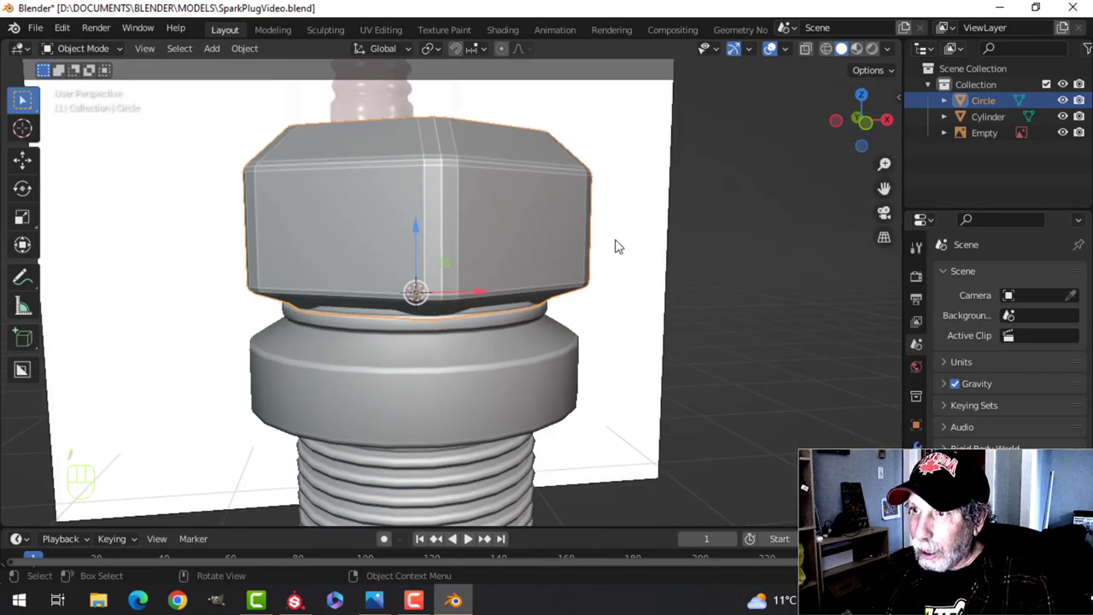
middle_drag(618, 247, 571, 190)
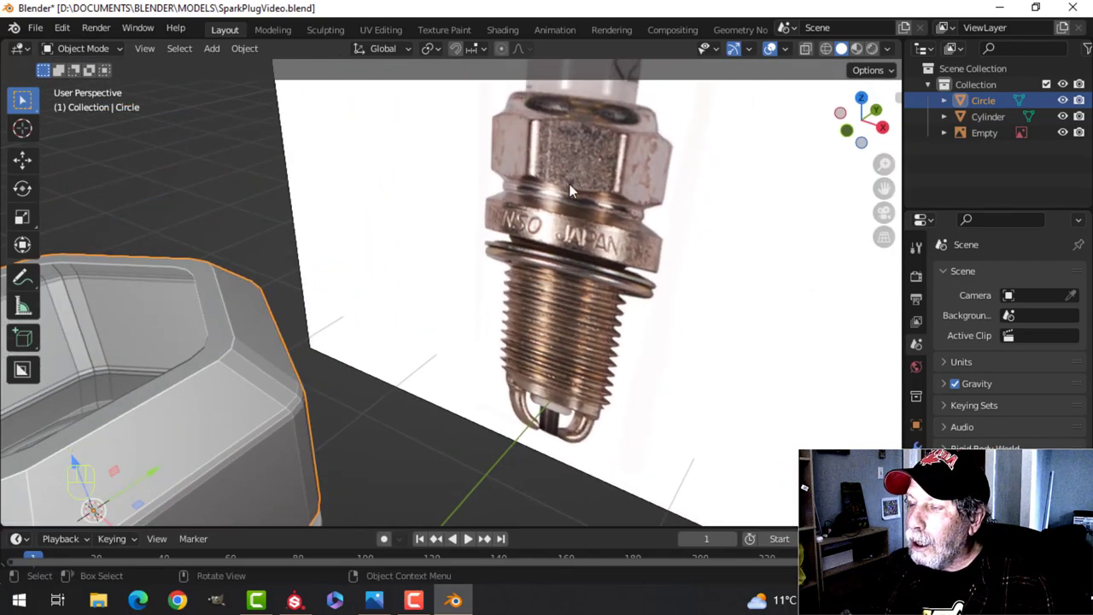
scroll(262, 355, down, 3)
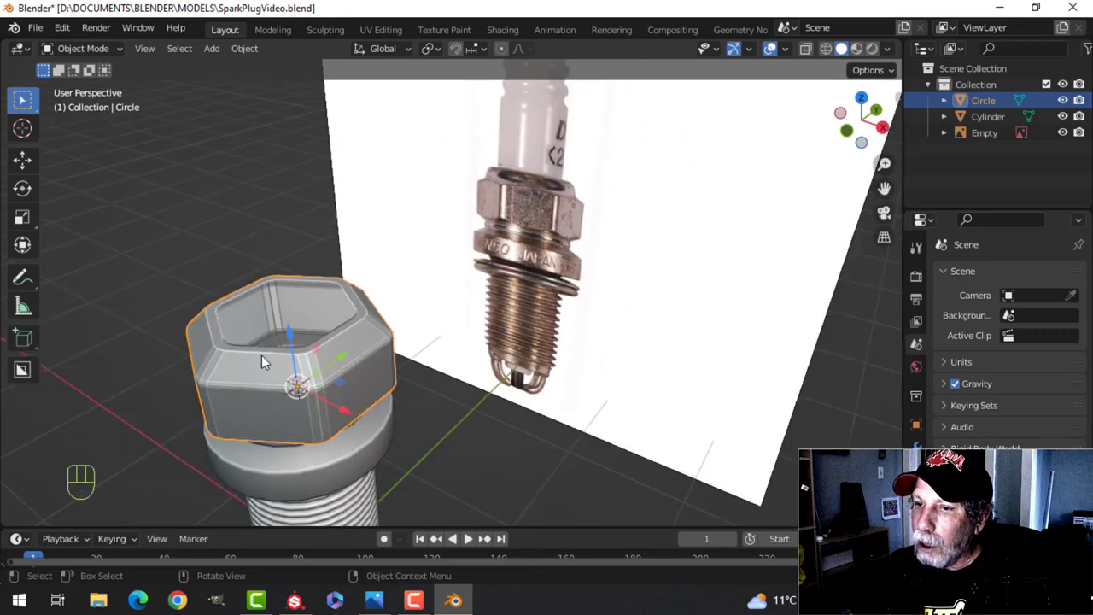
middle_drag(261, 356, 449, 293)
- Scale the selected corner vertices along Z to about 0.82 so the side faces curve towards the corners
key(Tab)
scroll(459, 282, up, 3)
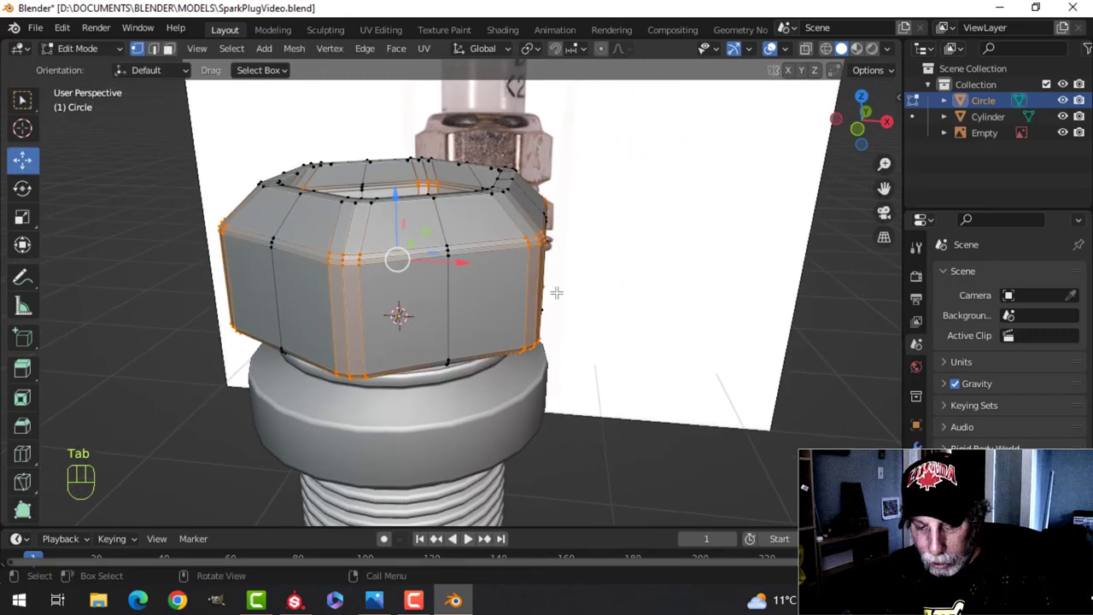
key(s)
key(z)
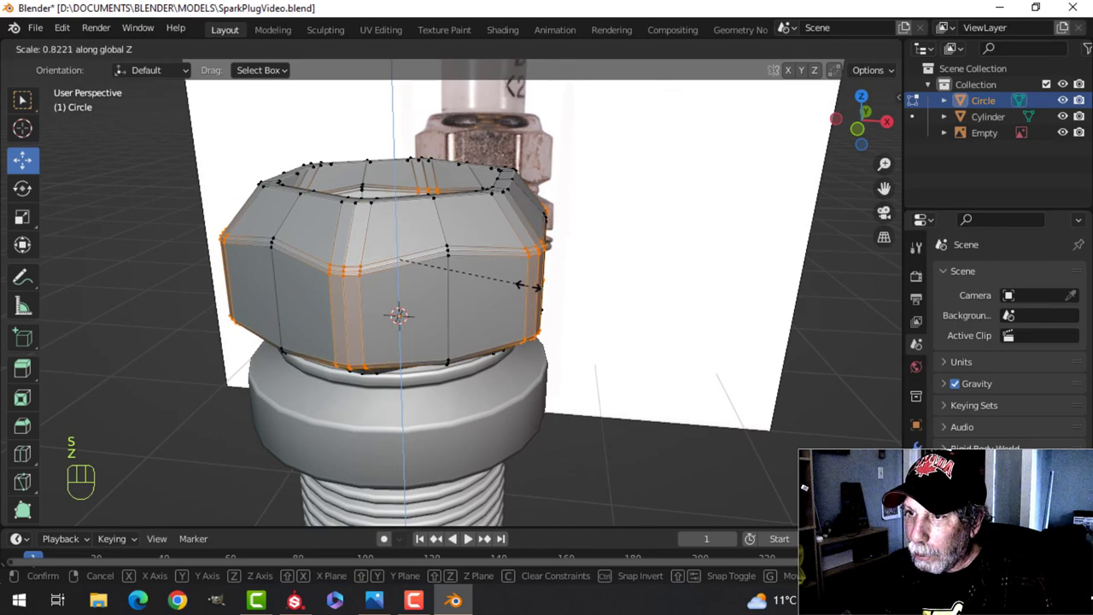
click(511, 287)
key(alt+a)
- Select the vertical centre loops of all six nut sides and bevel them about 0.062 m wide with two segments
key(2)
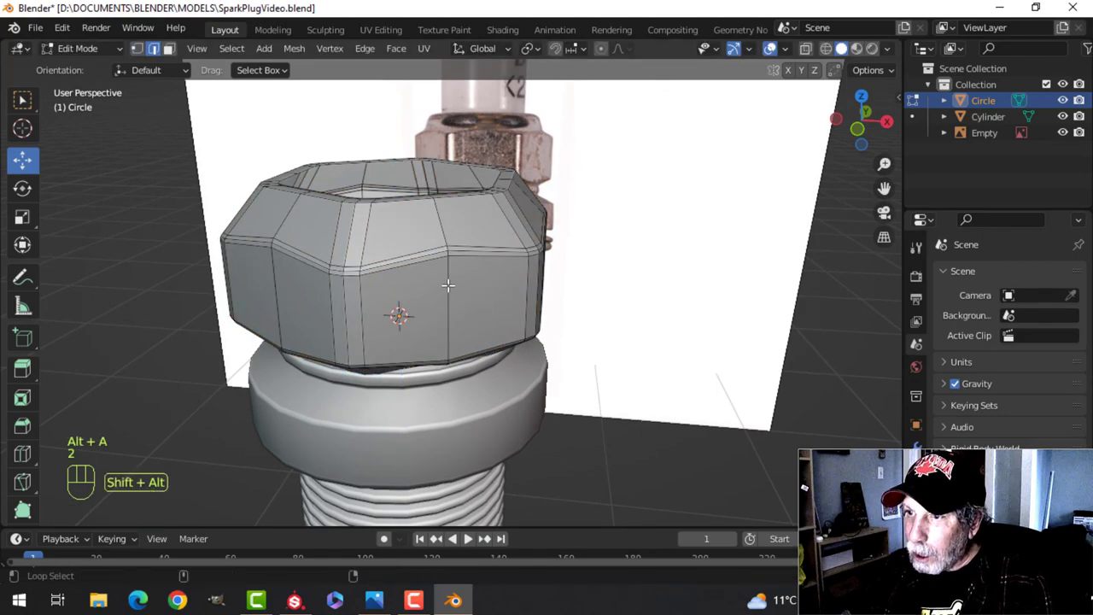
middle_drag(377, 313, 376, 275)
middle_drag(518, 266, 684, 261)
scroll(748, 223, down, 1)
middle_drag(540, 324, 437, 297)
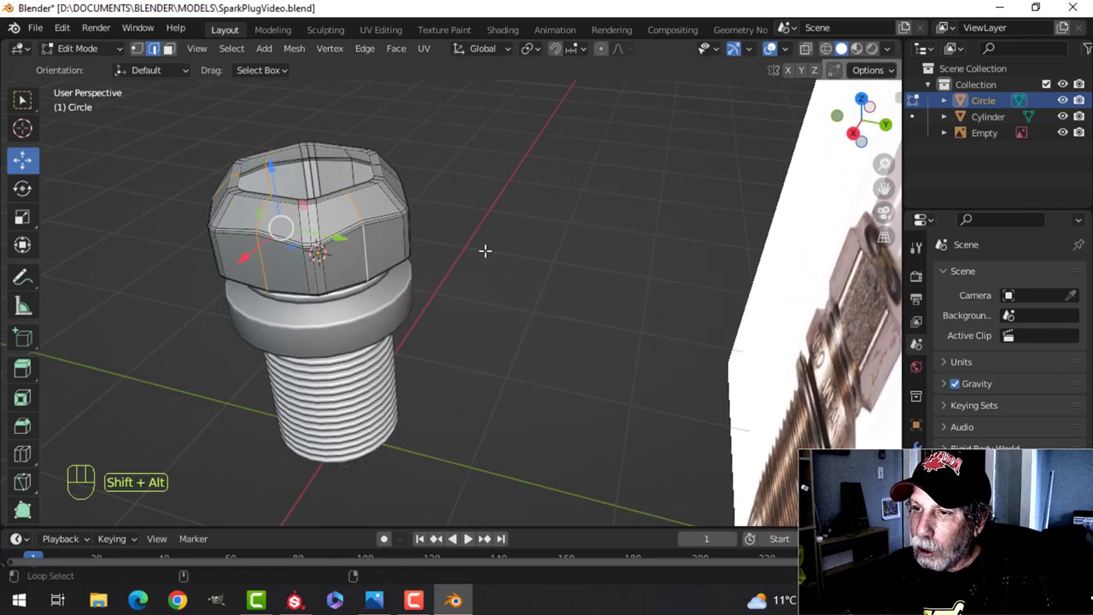
middle_drag(485, 250, 649, 282)
alt+shift+click(495, 280)
key(ctrl+b)
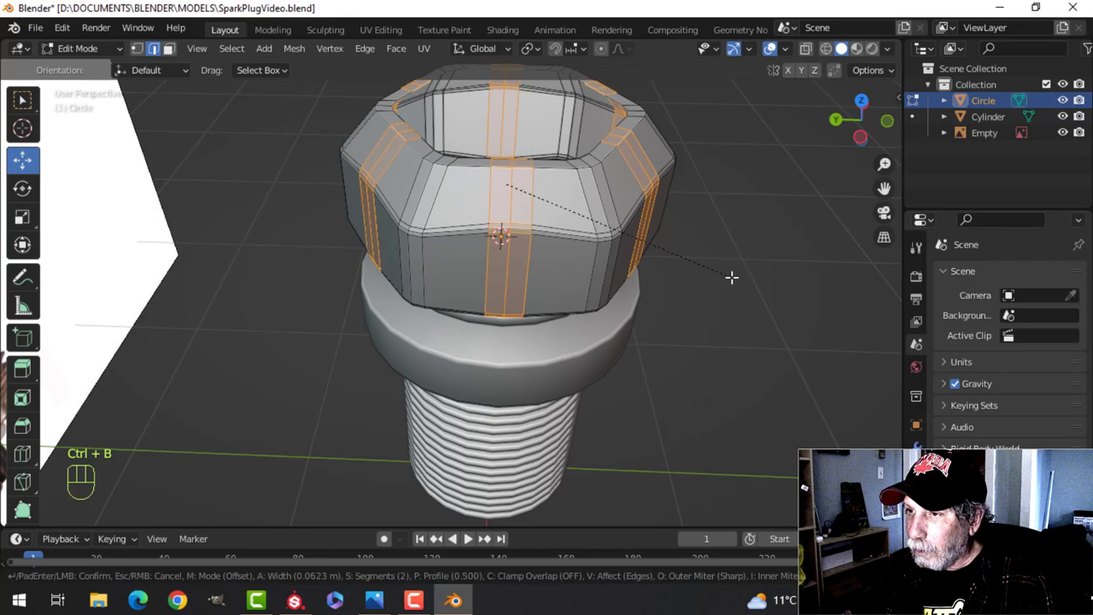
click(730, 276)
- Apply Shade Smooth to the nut in Object Mode and clear the selection
key(Tab)
right_click(595, 225)
click(595, 225)
scroll(647, 257, up, 4)
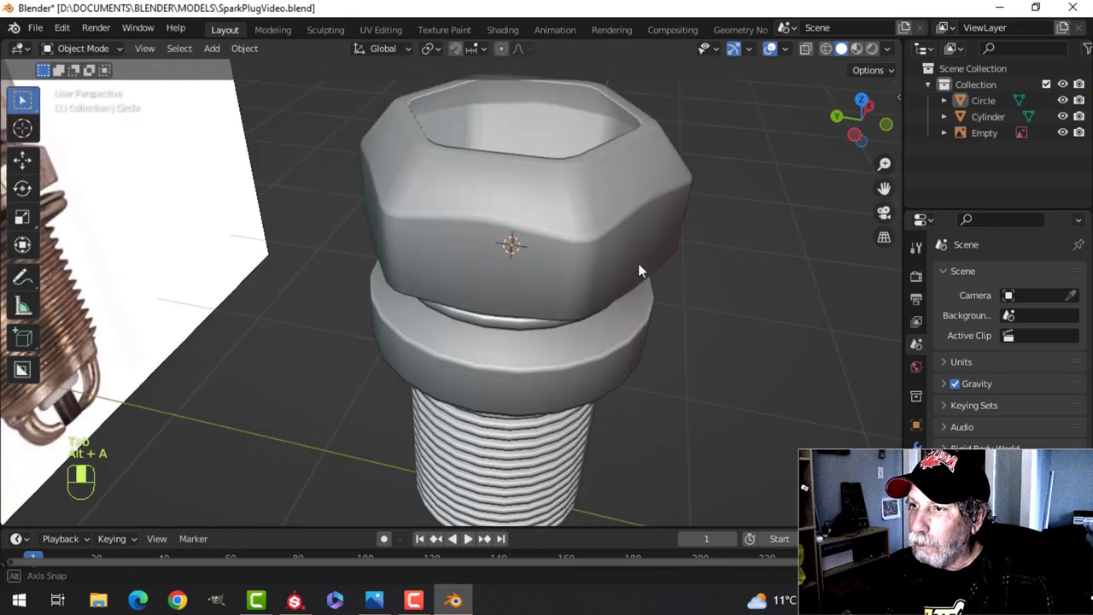
- Reshape the inner edge loop of the nut's upper opening into a circle with LoopTools Circle
key(Tab)
key(alt+a)
middle_drag(569, 236, 552, 272)
scroll(578, 242, up, 1)
scroll(548, 225, down, 2)
key(alt+a)
scroll(540, 239, up, 2)
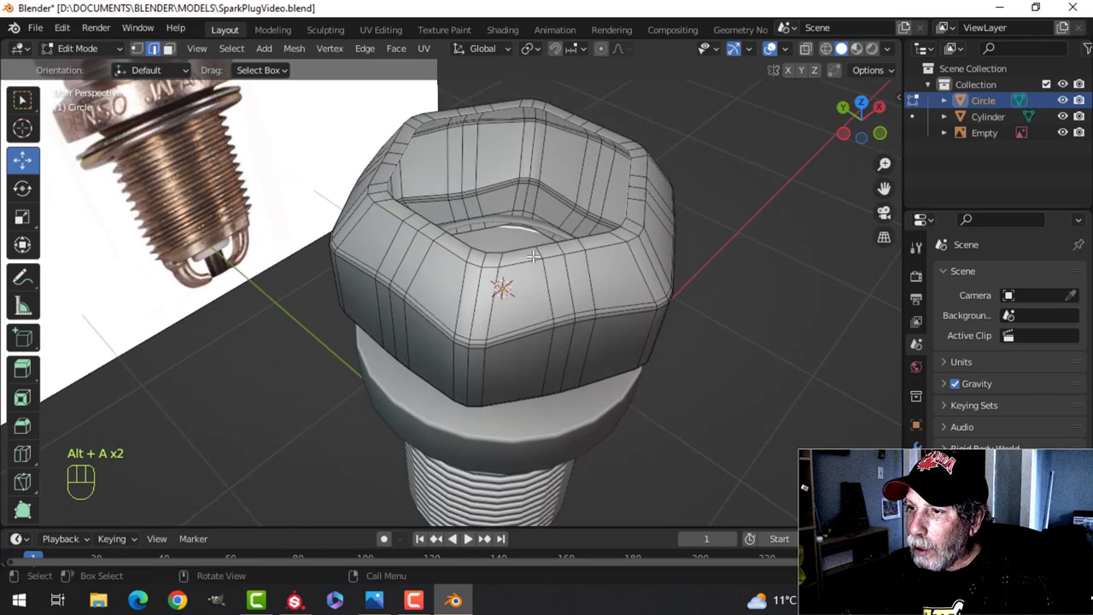
alt+click(555, 247)
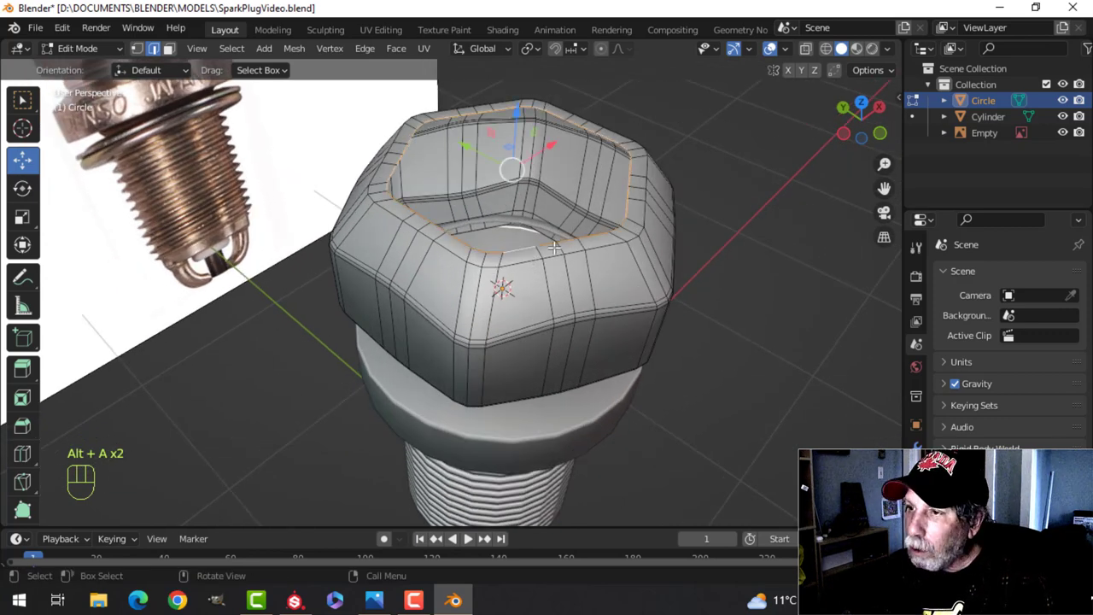
right_click(555, 247)
mouse_move(516, 50)
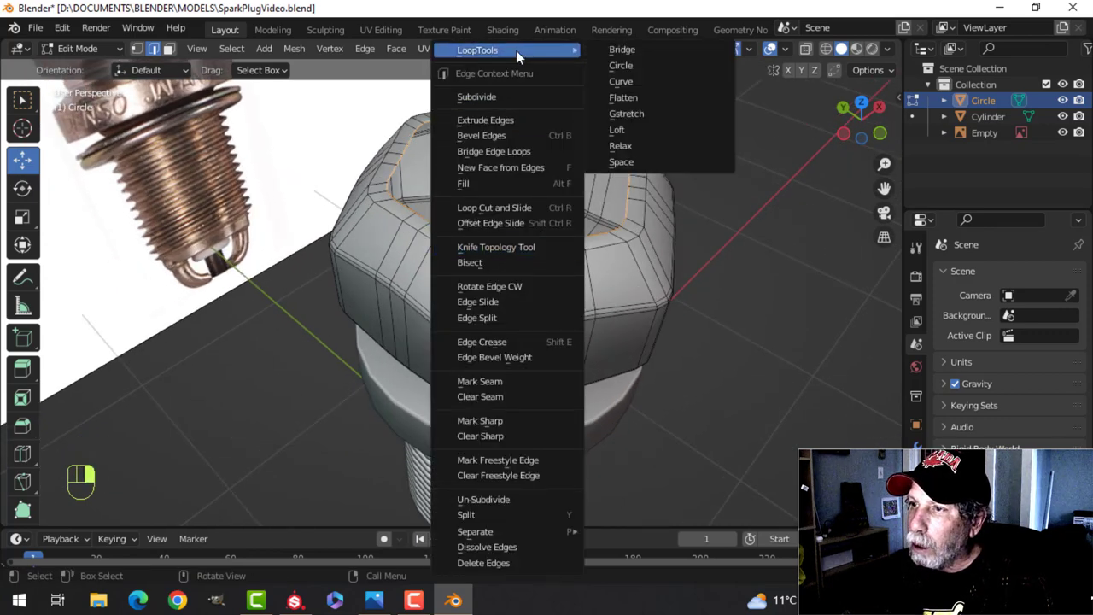
click(618, 65)
key(KP_7)
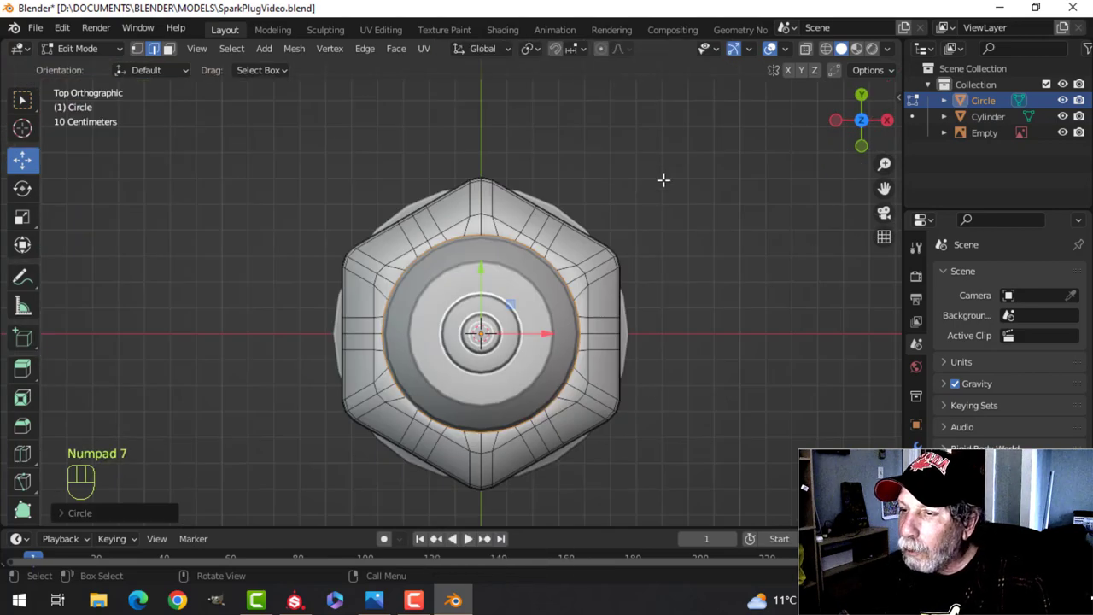
key(alt+a)
- Turn the outer edge loop of the nut's upper rim into a circle with LoopTools Circle
middle_drag(654, 271, 585, 141)
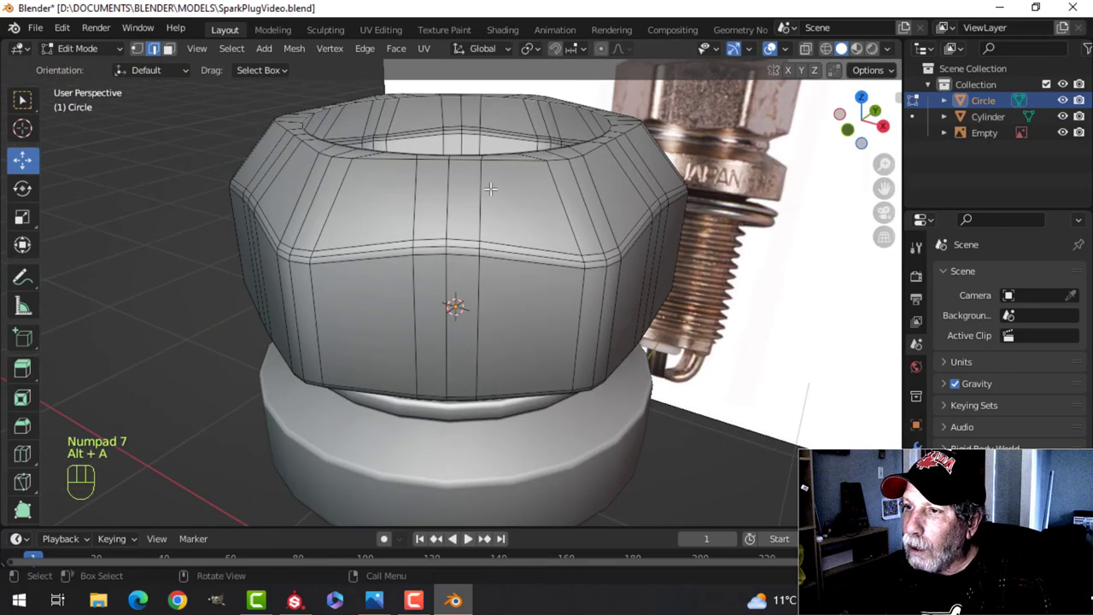
alt+click(498, 161)
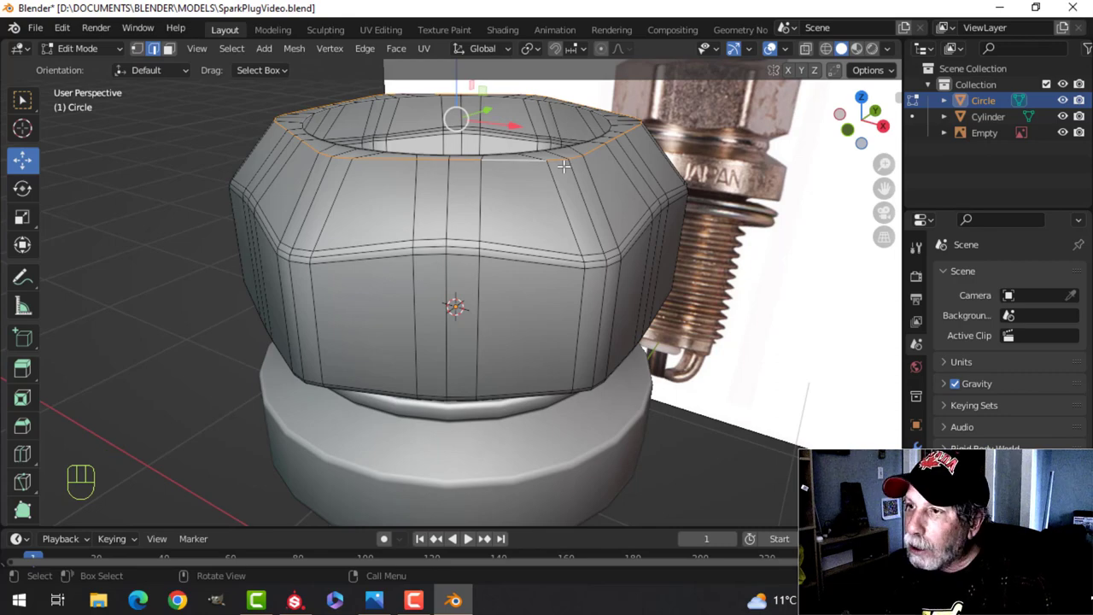
right_click(564, 165)
mouse_move(511, 56)
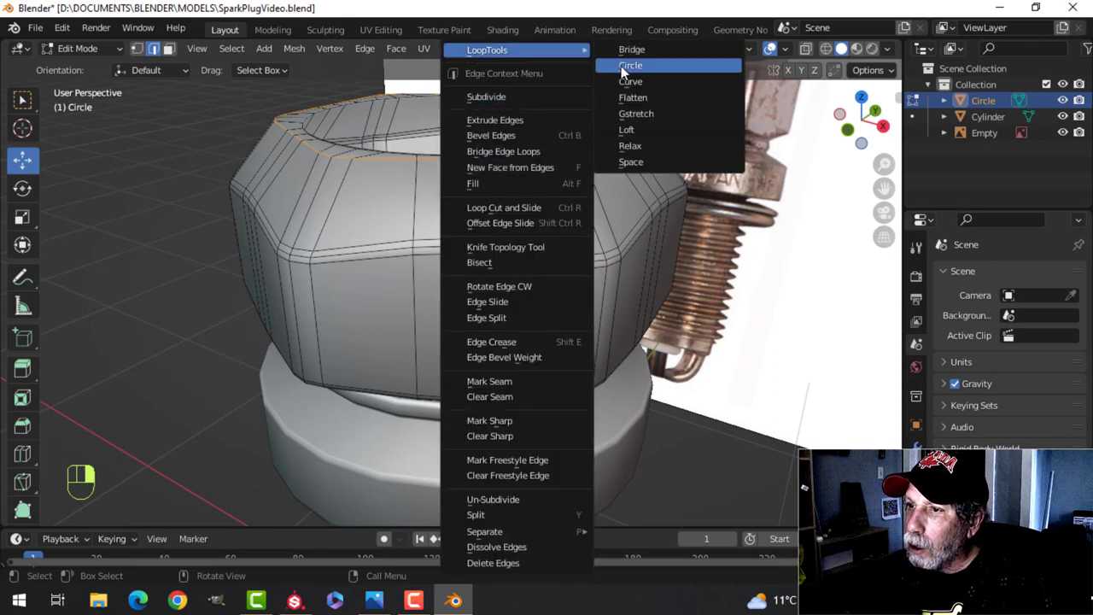
click(630, 65)
key(KP_7)
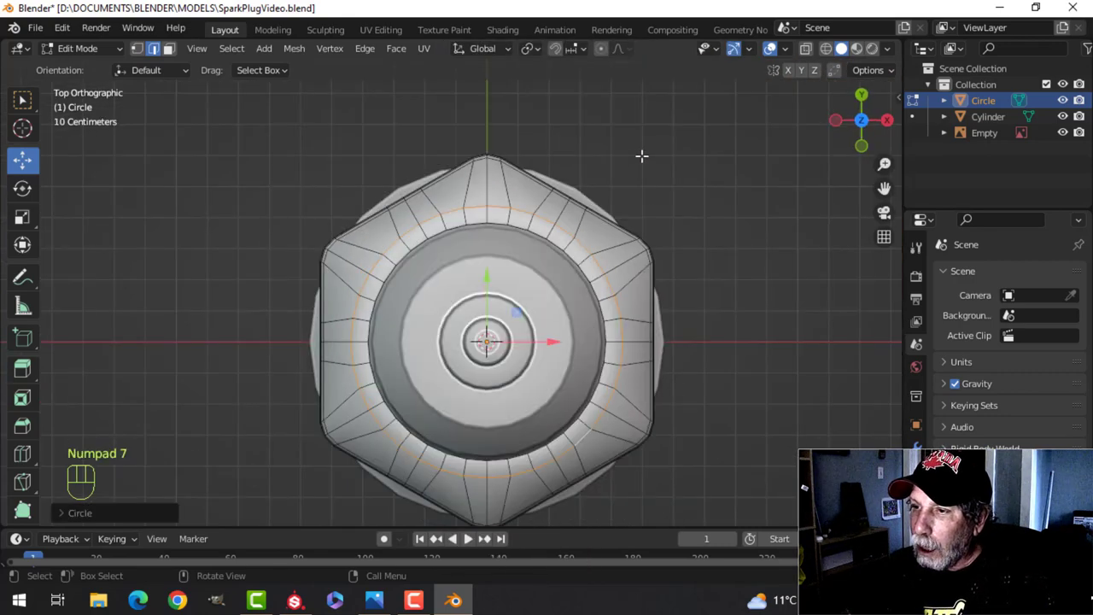
key(alt+a)
- Add a loop cut around the nut's upper chamfer close to the round rim and return to Object Mode
middle_drag(705, 358, 566, 239)
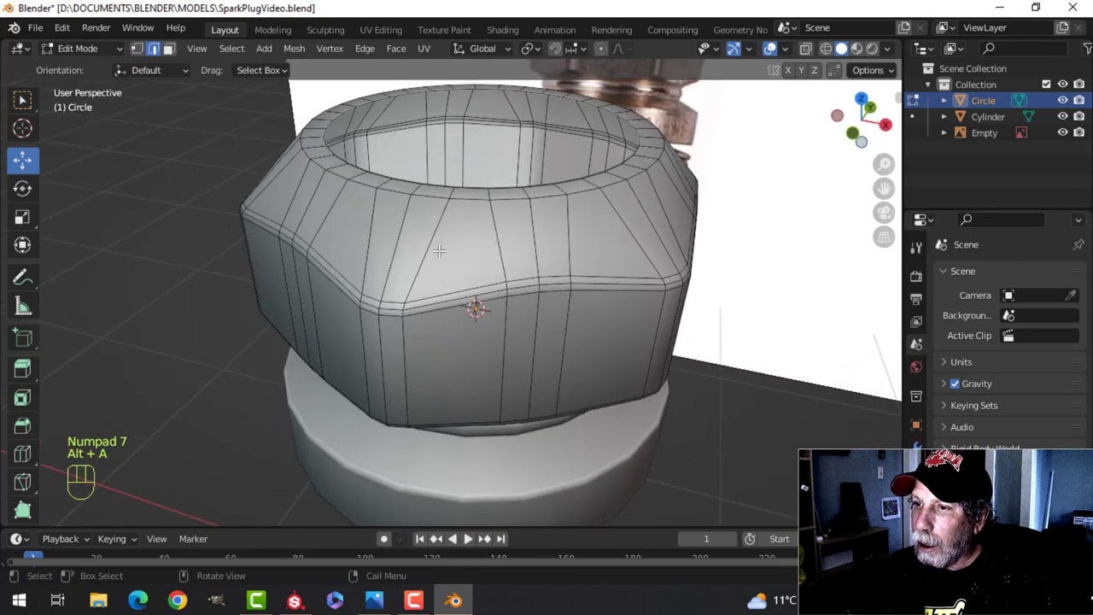
key(ctrl+r)
click(439, 249)
click(428, 211)
key(Tab)
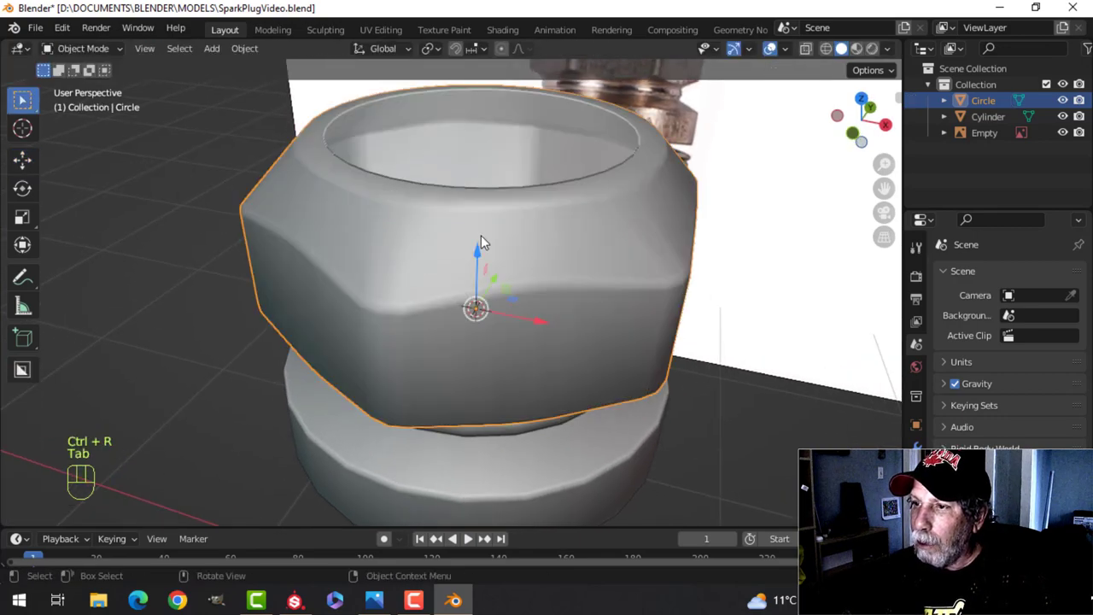
- Isolate the nut in local view and make the inner edge loop of its underside opening circular with LoopTools Circle
scroll(481, 235, down, 4)
key(alt+a)
scroll(514, 320, up, 2)
middle_drag(514, 319, 523, 282)
shift+middle_drag(511, 298, 484, 241)
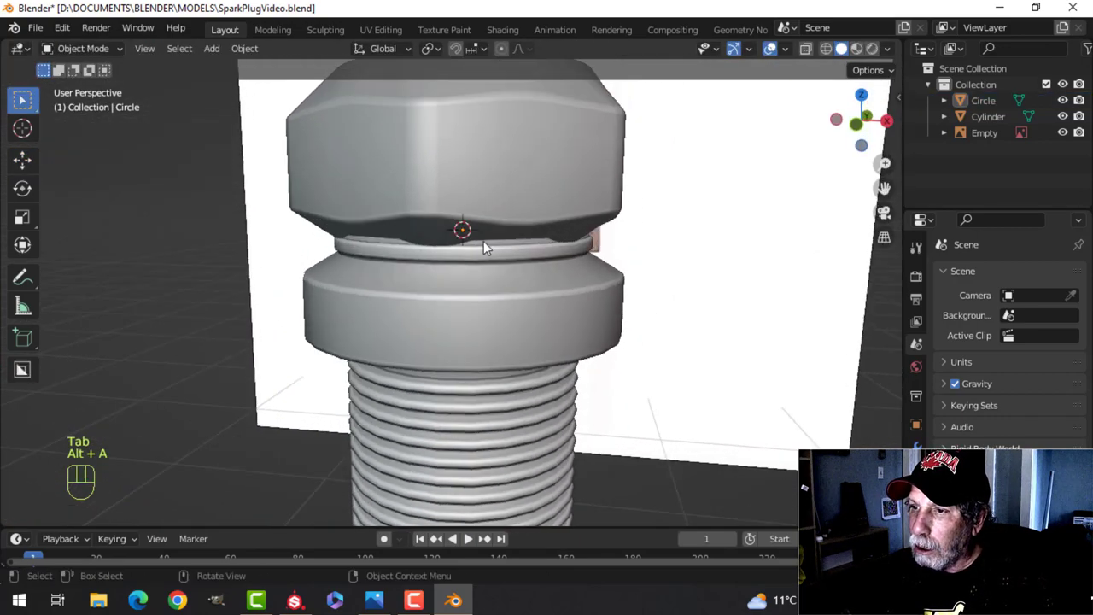
click(489, 205)
key(slash)
middle_drag(567, 205, 520, 142)
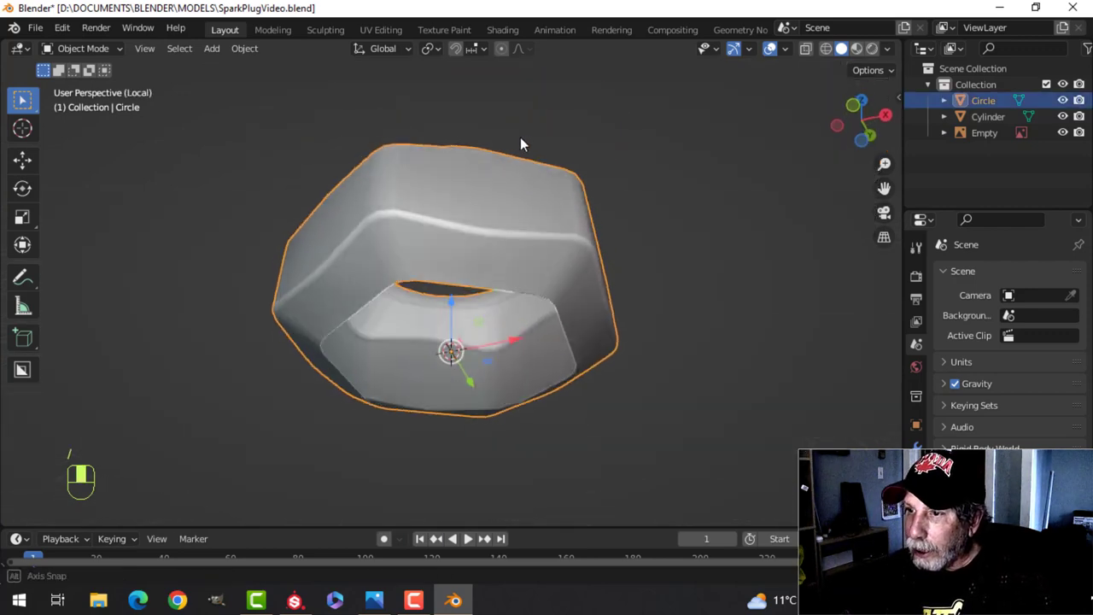
key(Tab)
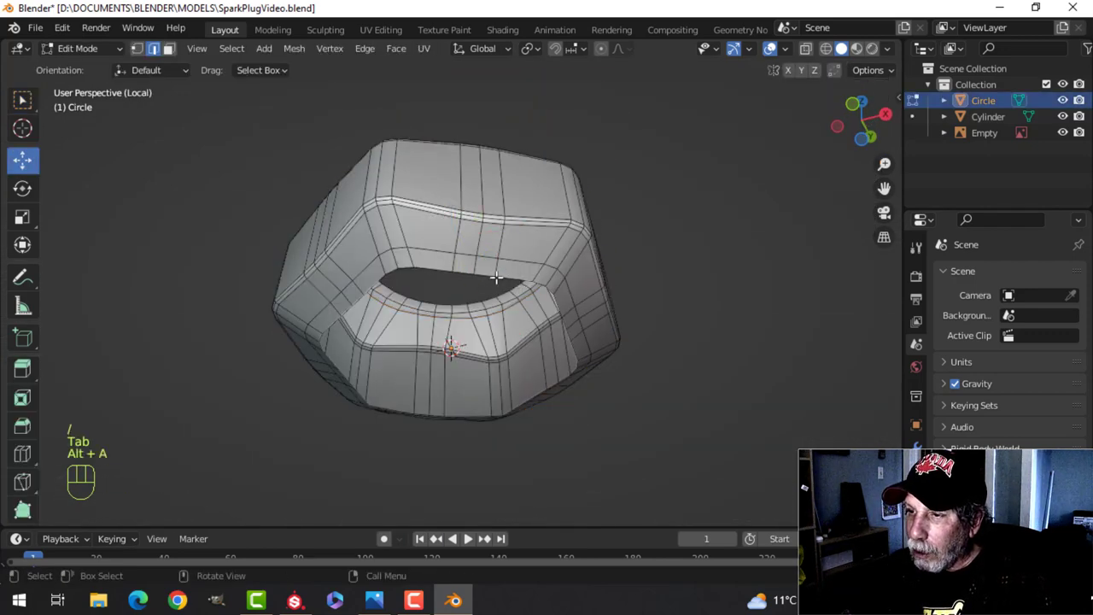
click(496, 275)
alt+click(522, 278)
shift+middle_drag(521, 278, 519, 241)
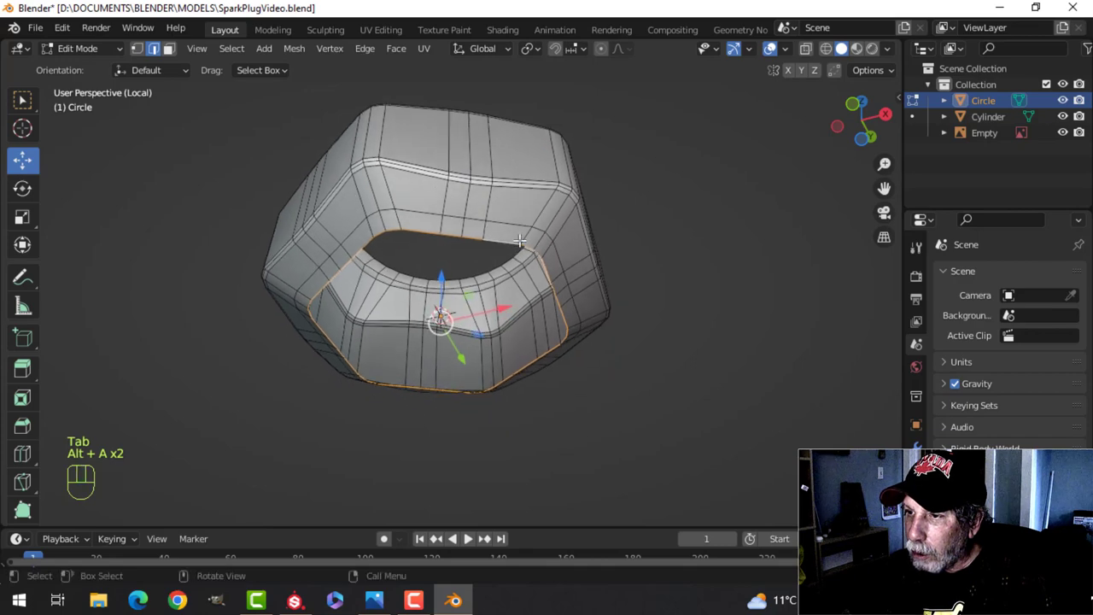
right_click(511, 247)
mouse_move(452, 49)
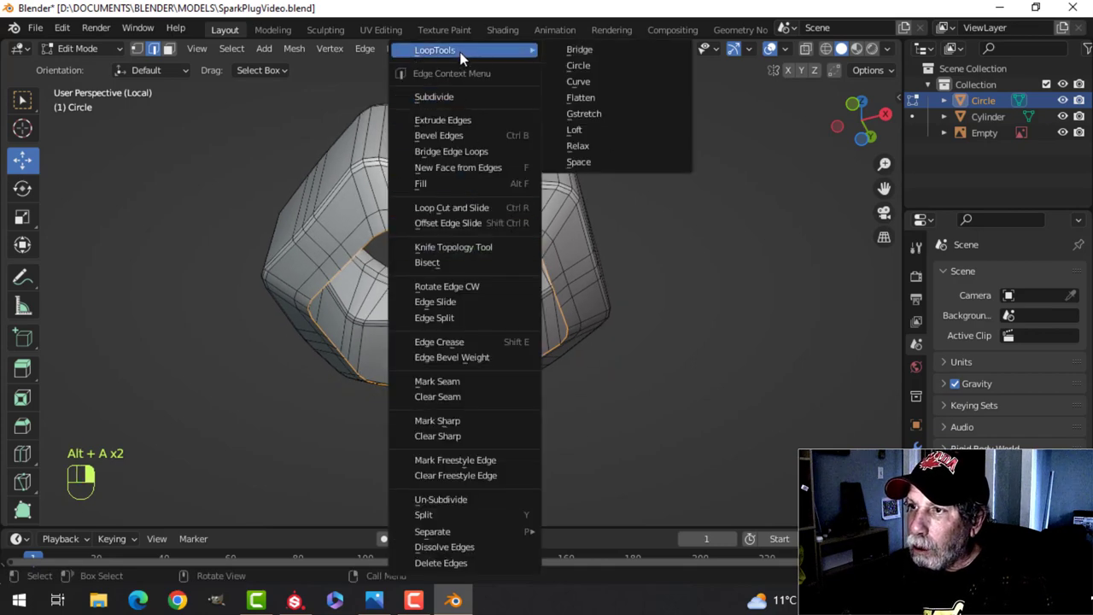
click(574, 63)
key(ctrl+KP_7)
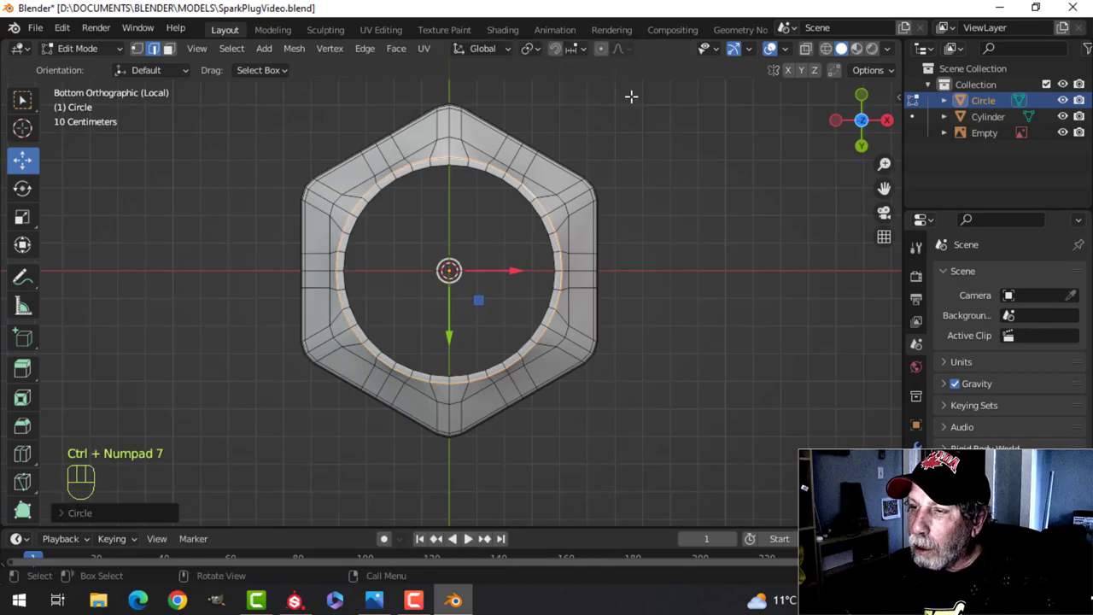
- Make the next edge loop outward on the nut's underside circular with LoopTools Circle
middle_drag(605, 181, 521, 206)
key(alt+a)
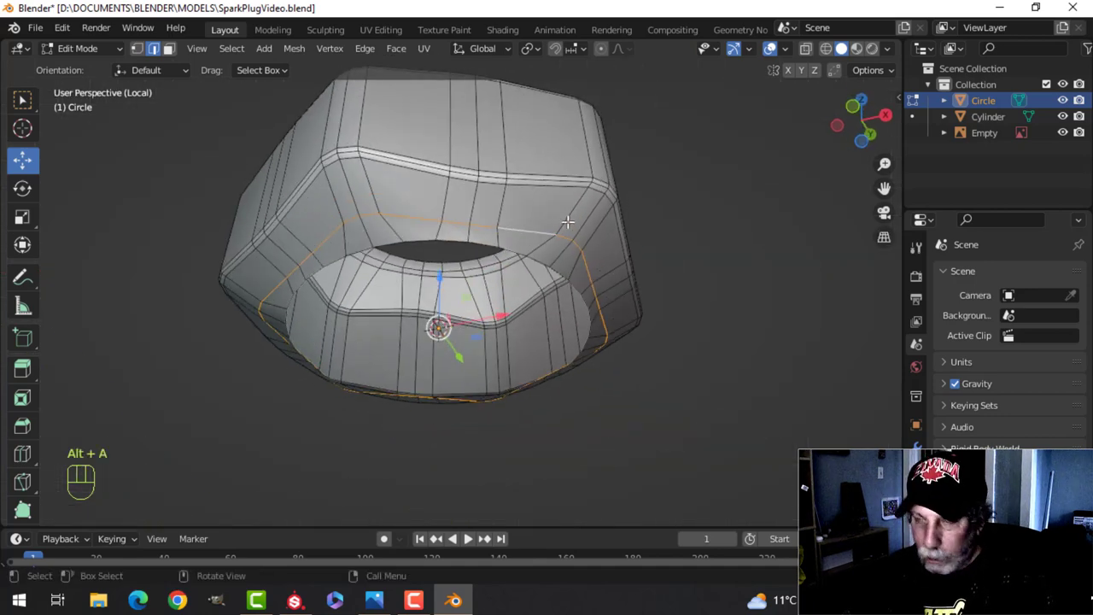
right_click(542, 229)
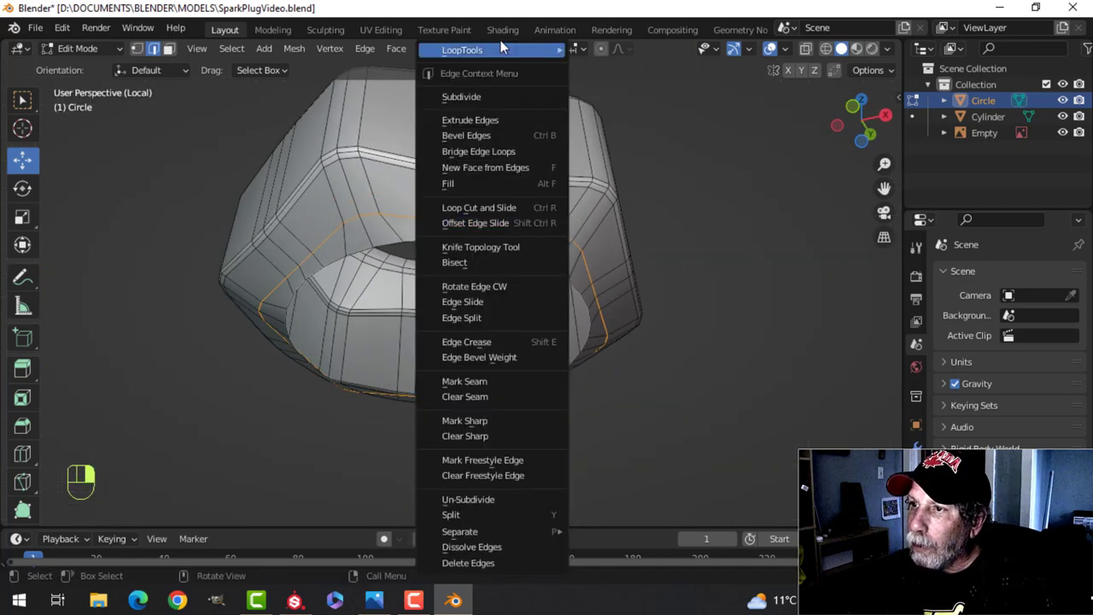
mouse_move(557, 50)
click(597, 66)
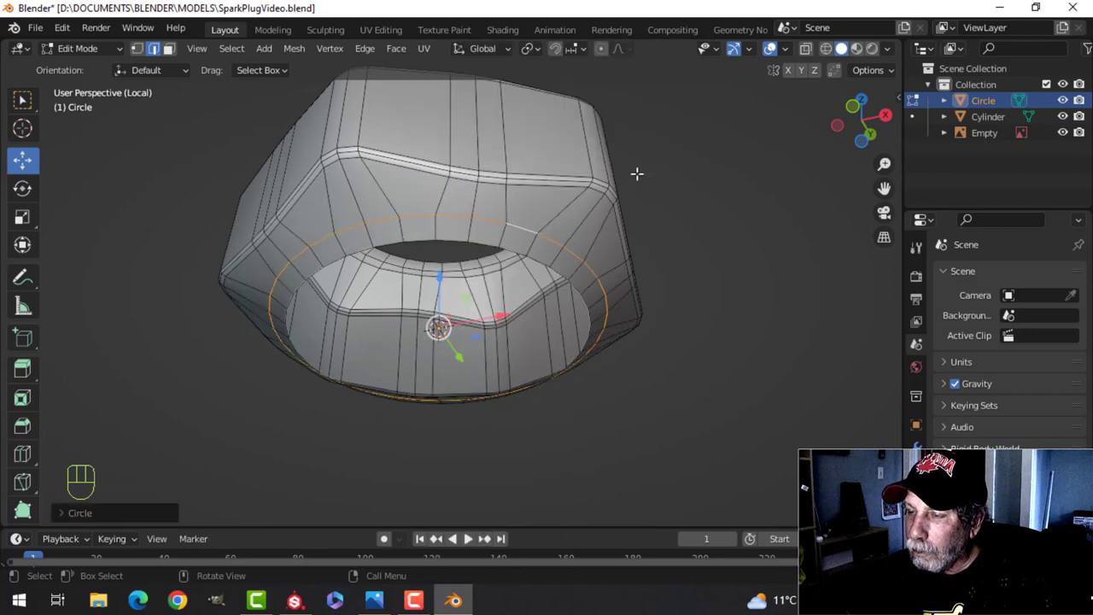
middle_drag(636, 173, 553, 239)
key(alt+a)
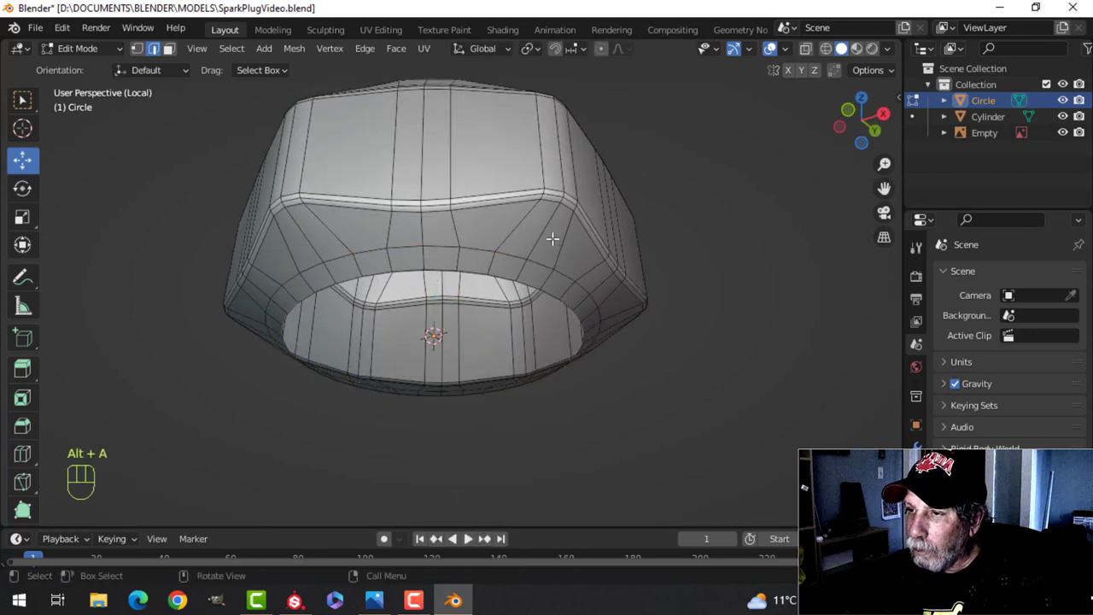
- Leave Edit Mode and local view, and compare the nut with the reference image in front view
key(Tab)
key(slash)
scroll(534, 276, up, 1)
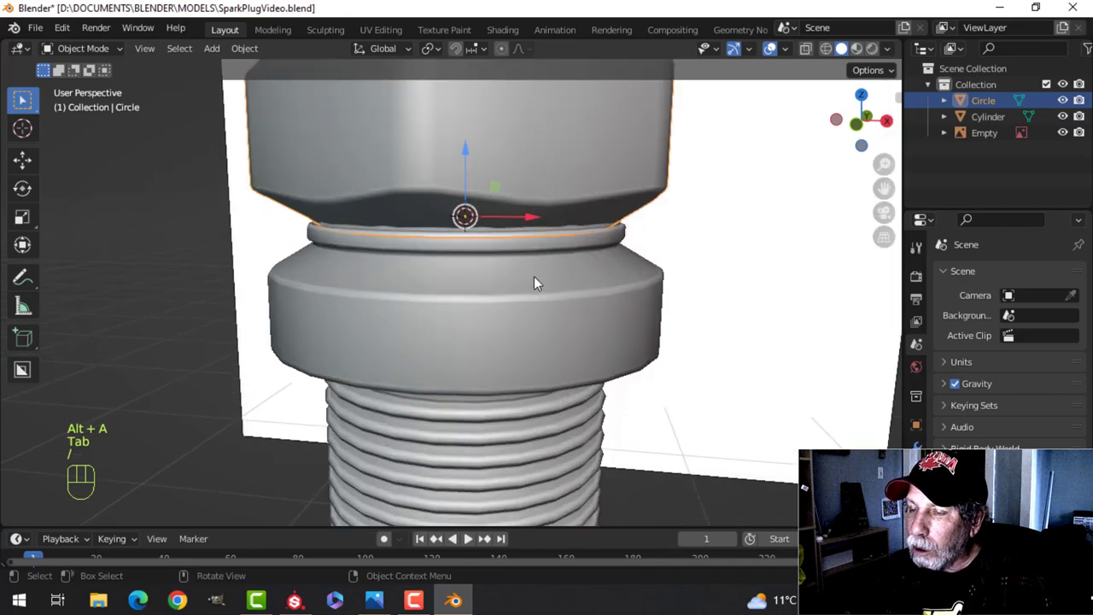
key(alt+a)
middle_drag(514, 256, 414, 259)
key(KP_1)
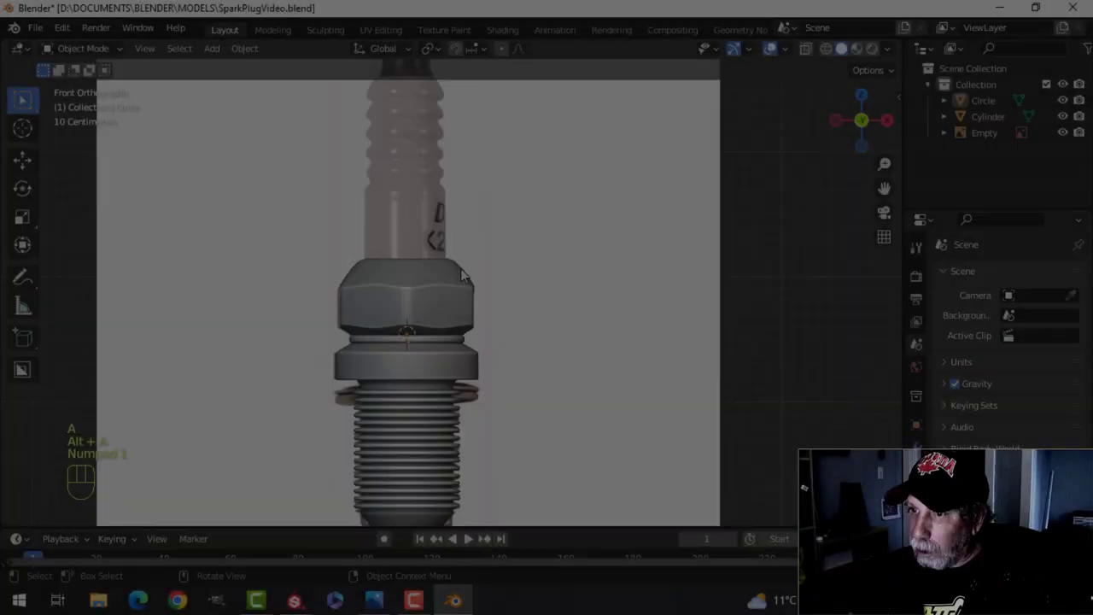
shift+middle_drag(458, 264, 455, 301)
scroll(435, 268, down, 2)
scroll(456, 344, up, 2)
- Duplicate the upper edge loop of the shell's collar and move the copy straight up above the nut
click(458, 336)
key(Tab)
alt+shift+click(417, 293)
scroll(440, 274, down, 2)
key(shift+d)
right_click(455, 300)
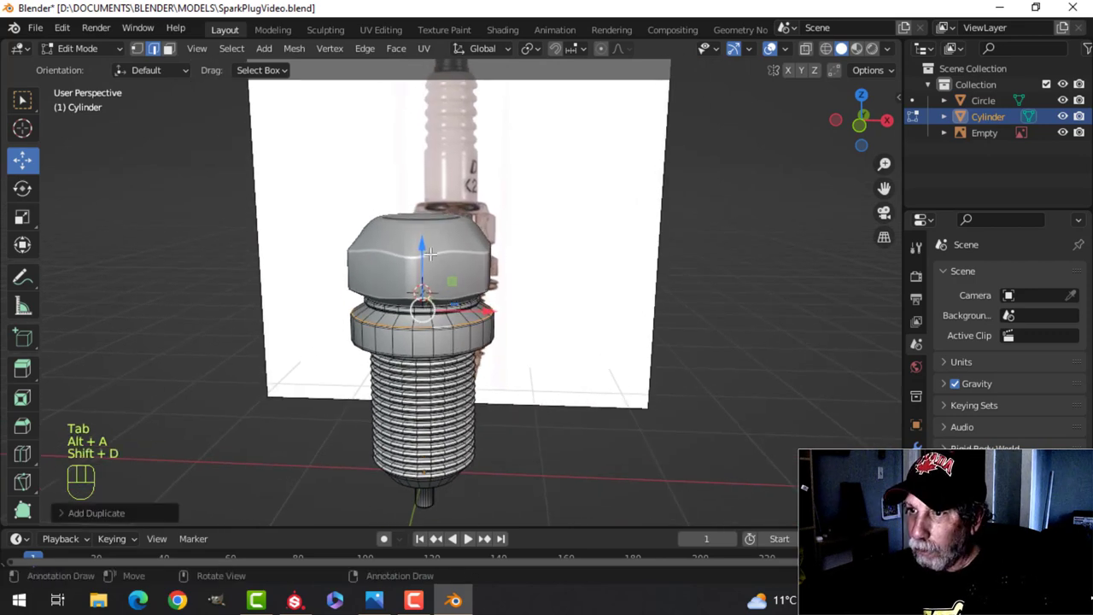
click(542, 170)
key(KP_1)
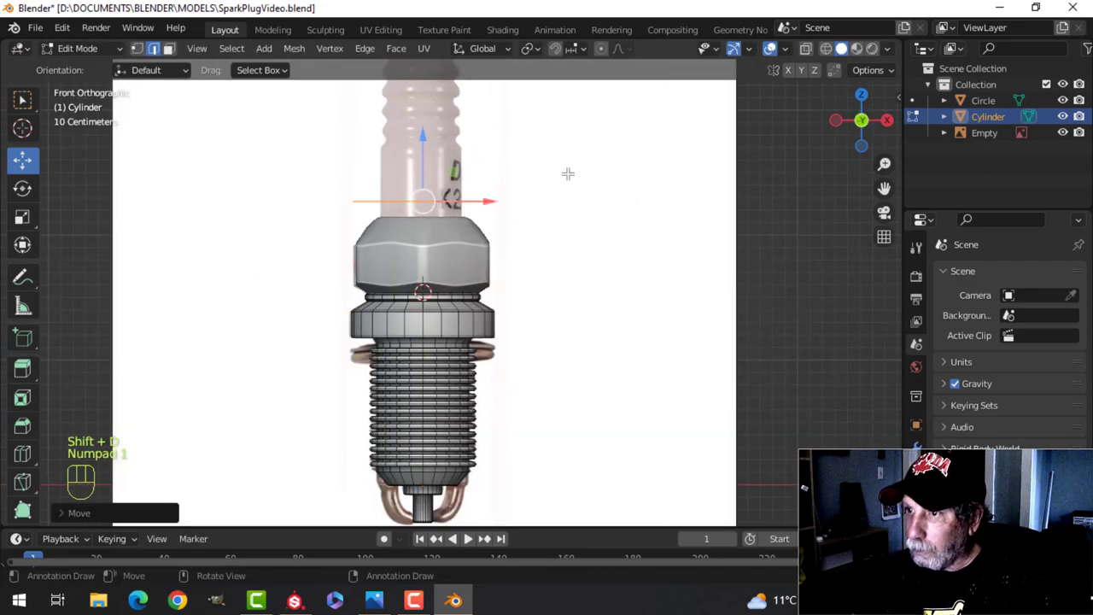
- Separate the duplicated edge loop into its own object and select only that ring in Object Mode
key(p)
click(566, 175)
key(Tab)
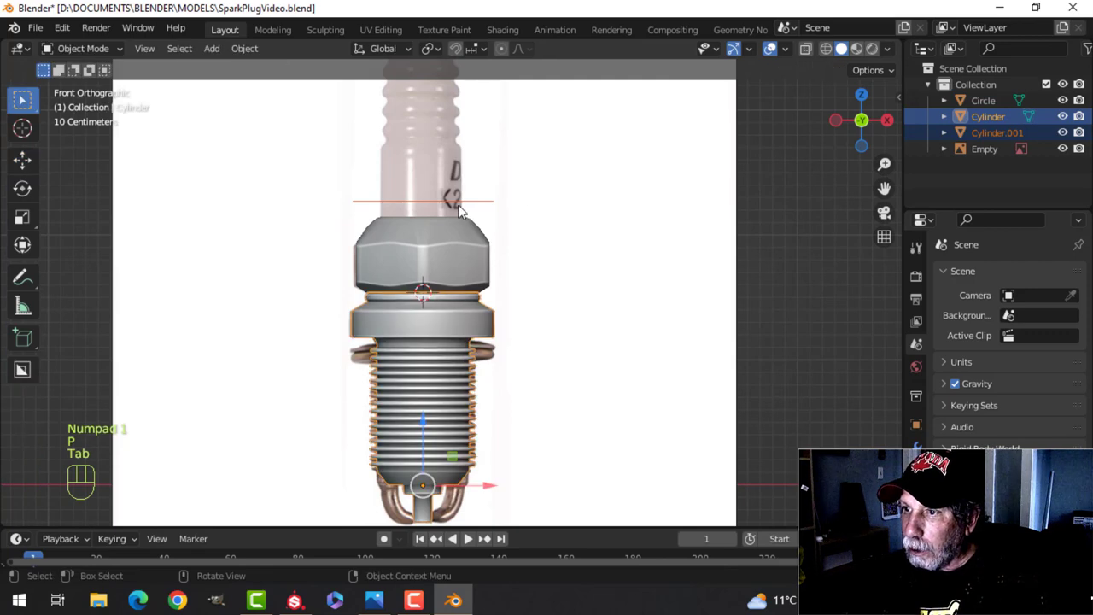
click(478, 207)
click(478, 207)
click(485, 210)
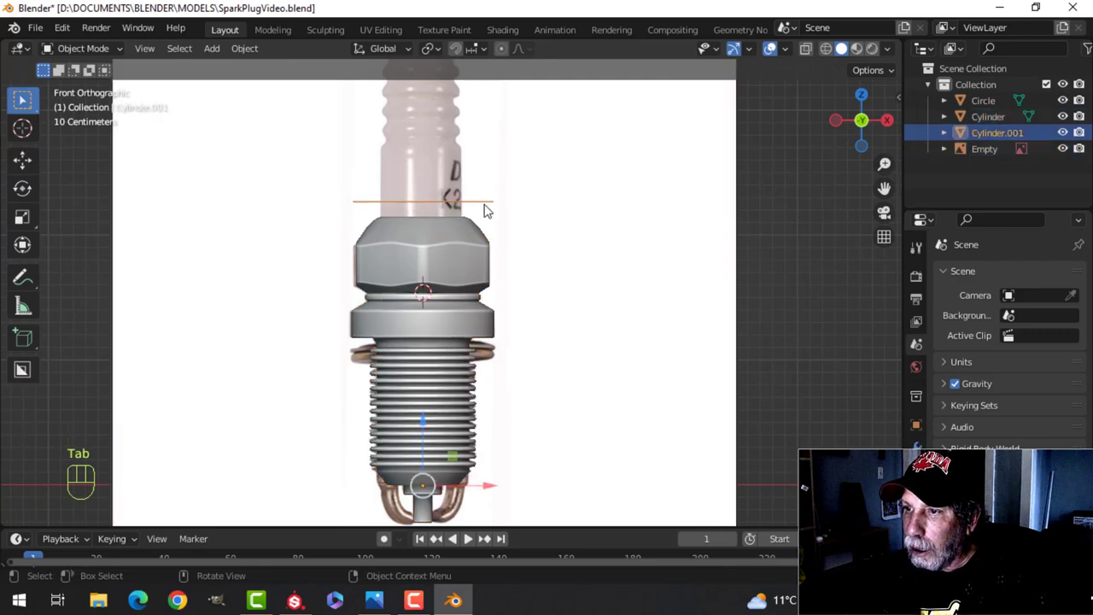
- Select all of the ring's vertices and scale them down to the width of the white insulator in the reference
key(Tab)
key(a)
scroll(524, 203, up, 1)
scroll(524, 203, up, 1)
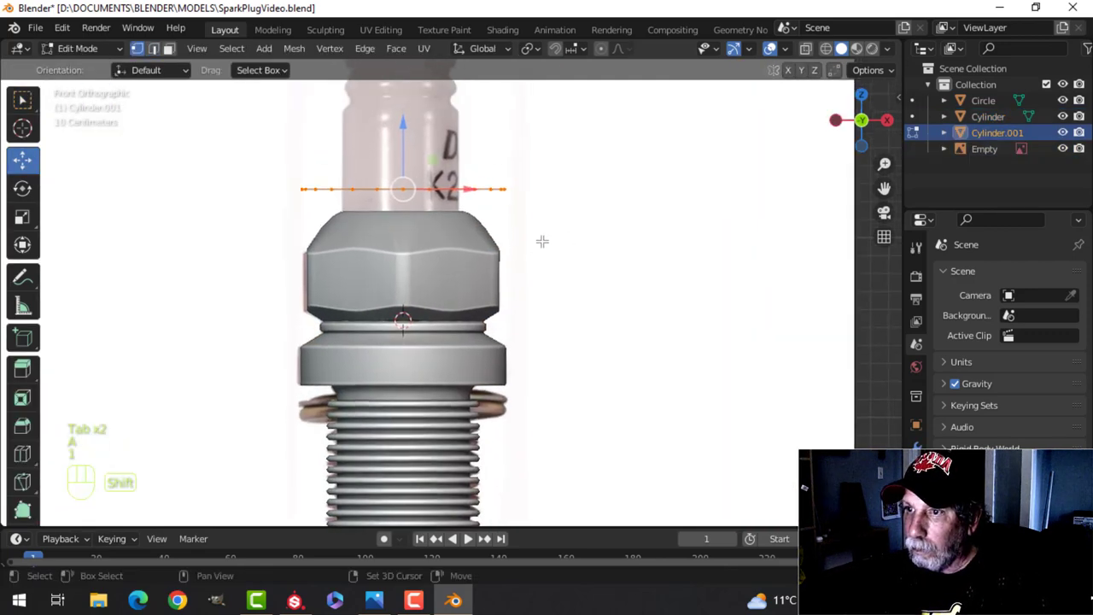
key(s)
click(517, 219)
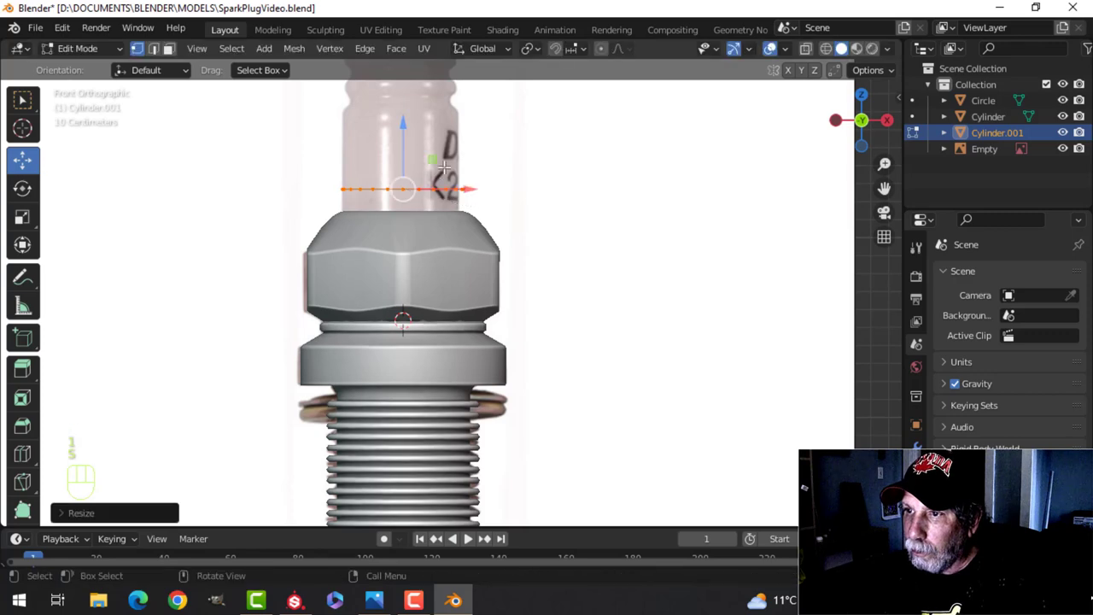
- Lower the ring along Z to sit at the nut's upper rim, where the insulator begins
drag(399, 120, 395, 184)
scroll(376, 256, up, 2)
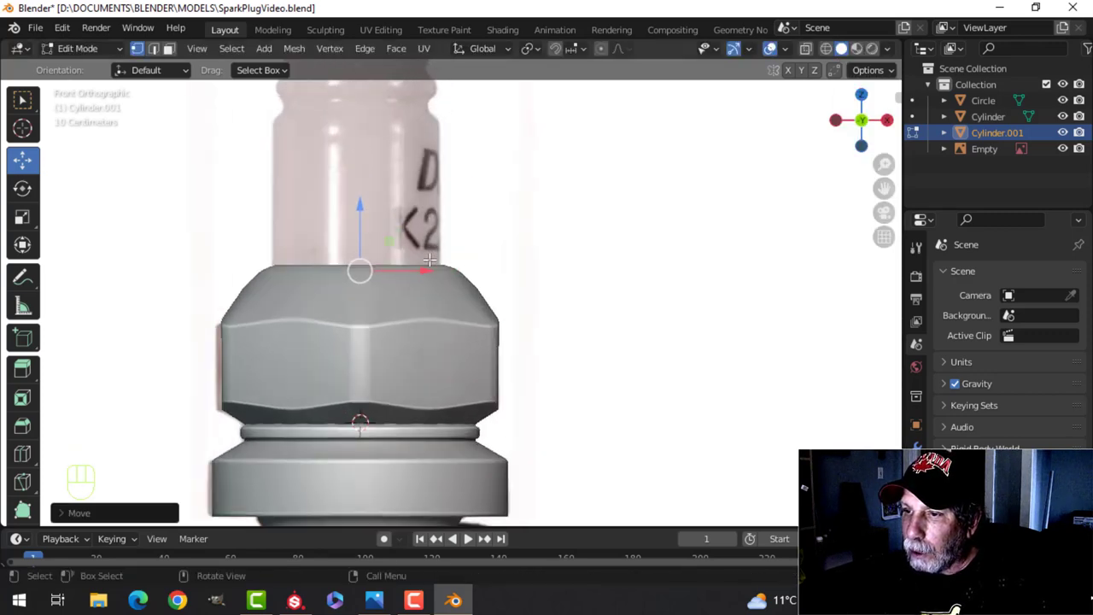
middle_drag(367, 264, 349, 292)
shift+middle_drag(559, 300, 620, 287)
key(KP_1)
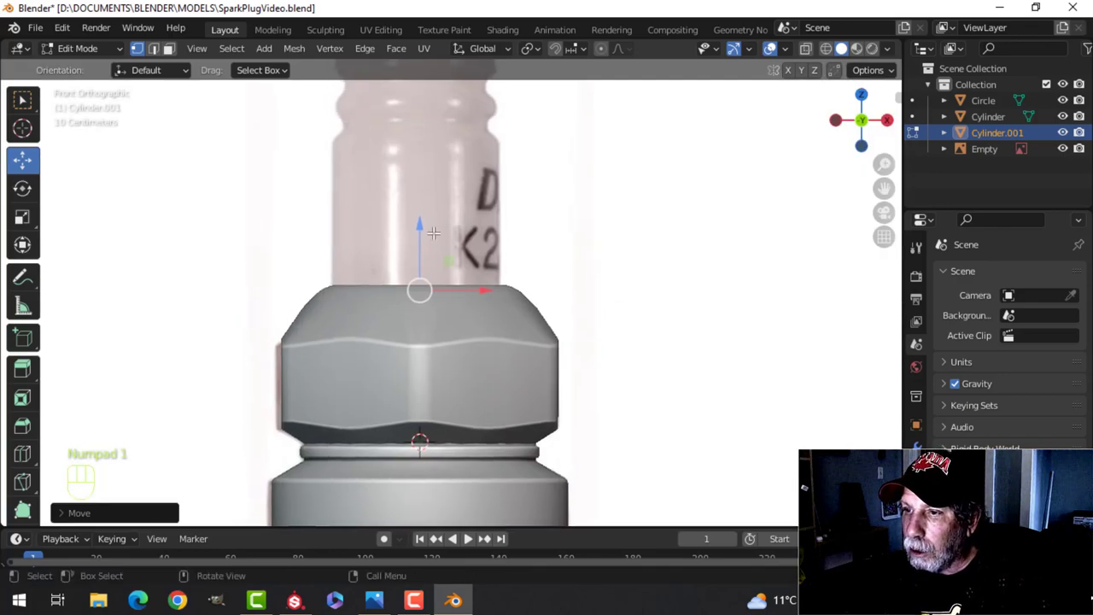
mouse_move(420, 225)
mouse_down()
mouse_move(427, 215)
mouse_move(427, 224)
mouse_up()
- Extrude the ring up along the insulator's smooth section to just below the ribs and switch to wireframe shading
scroll(507, 285, down, 2)
key(e)
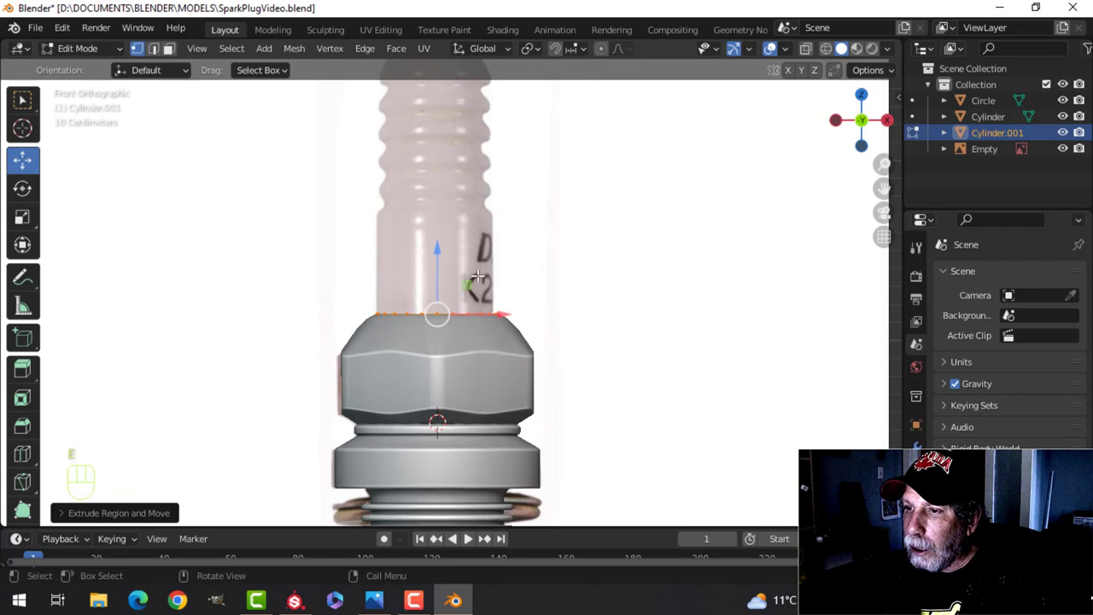
click(442, 153)
key(z)
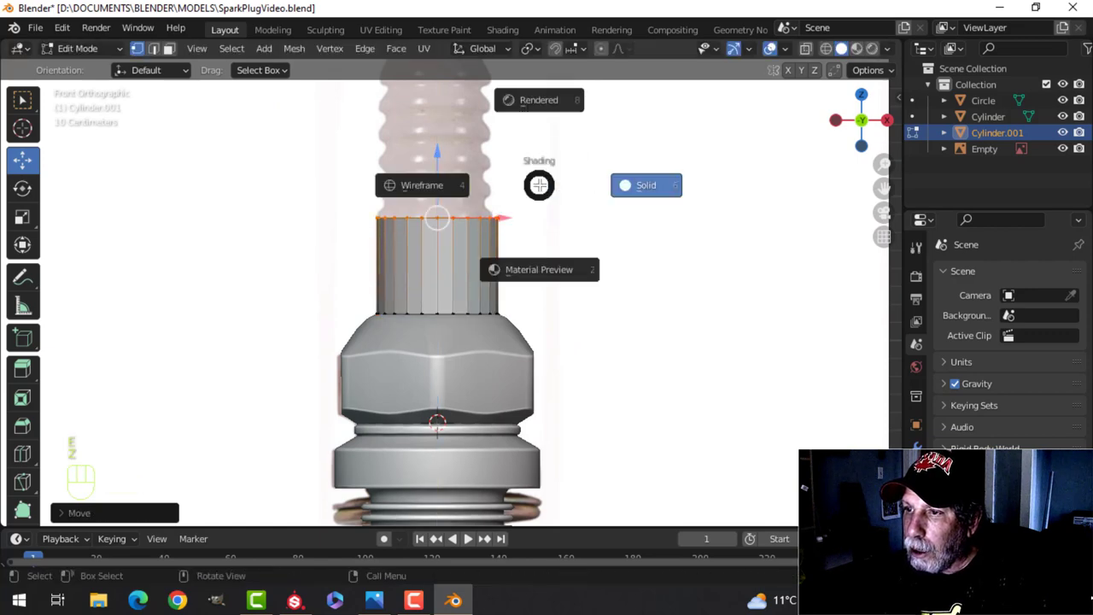
click(457, 179)
- Extrude the insulator's upper loop slightly higher and scale it to about 0.88 to form the shoulder below the ribs
scroll(478, 256, up, 4)
mouse_move(518, 207)
shift+middle_down()
mouse_move(523, 272)
mouse_move(535, 286)
shift+middle_up()
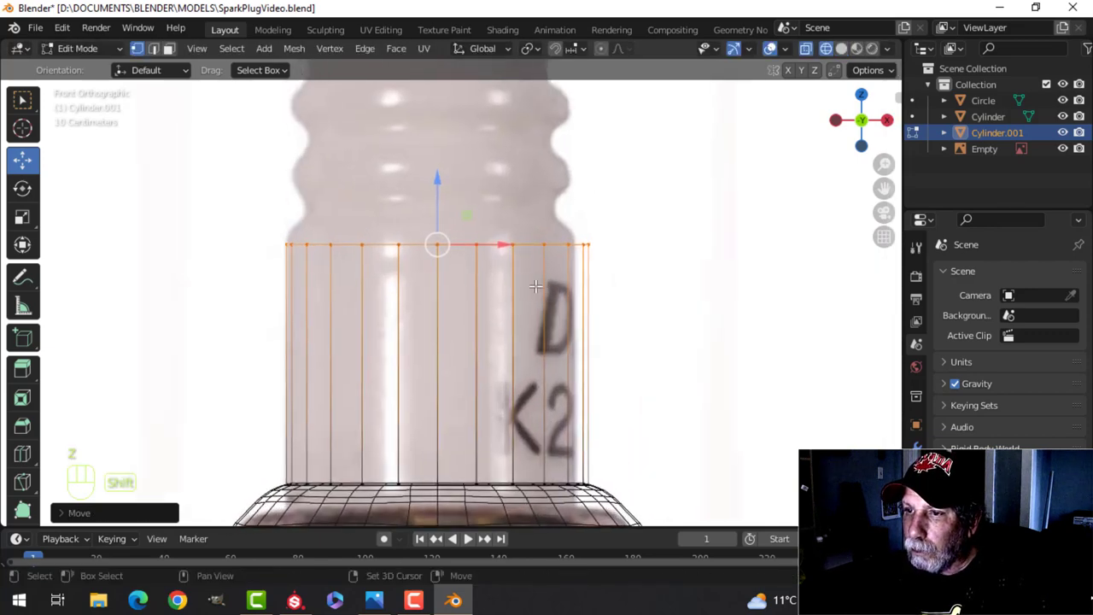
key(e)
click(501, 253)
drag(448, 194, 447, 153)
key(s)
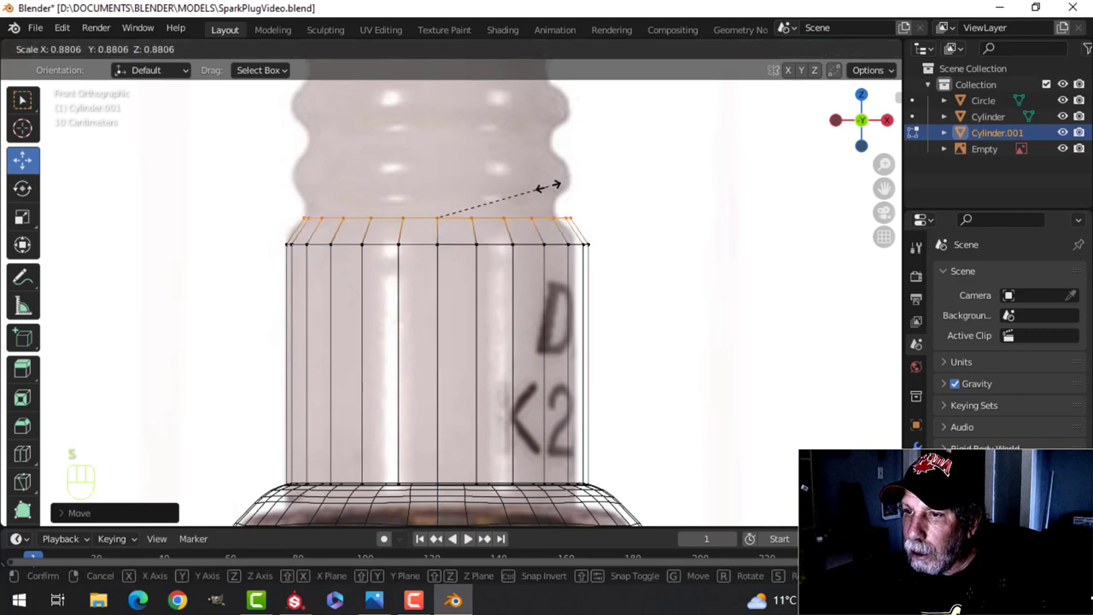
click(546, 186)
shift+middle_drag(512, 203, 517, 236)
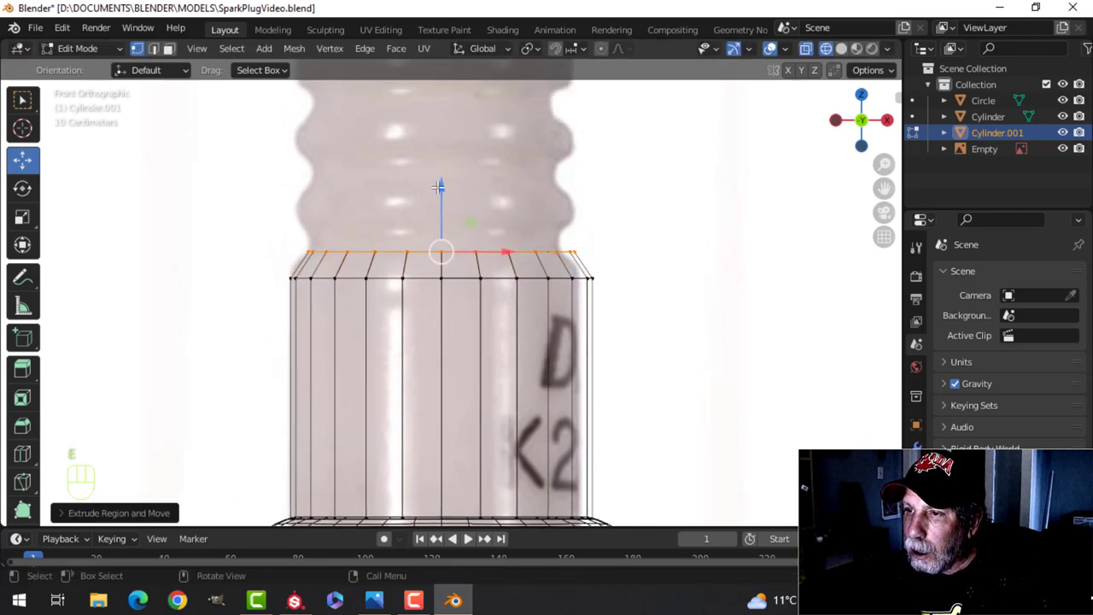
- Extrude the insulator's upper loop up past the lowest rib, placing loops at the rib's lower and upper edges and above the next groove
drag(439, 186, 439, 167)
shift+middle_drag(440, 166, 456, 228)
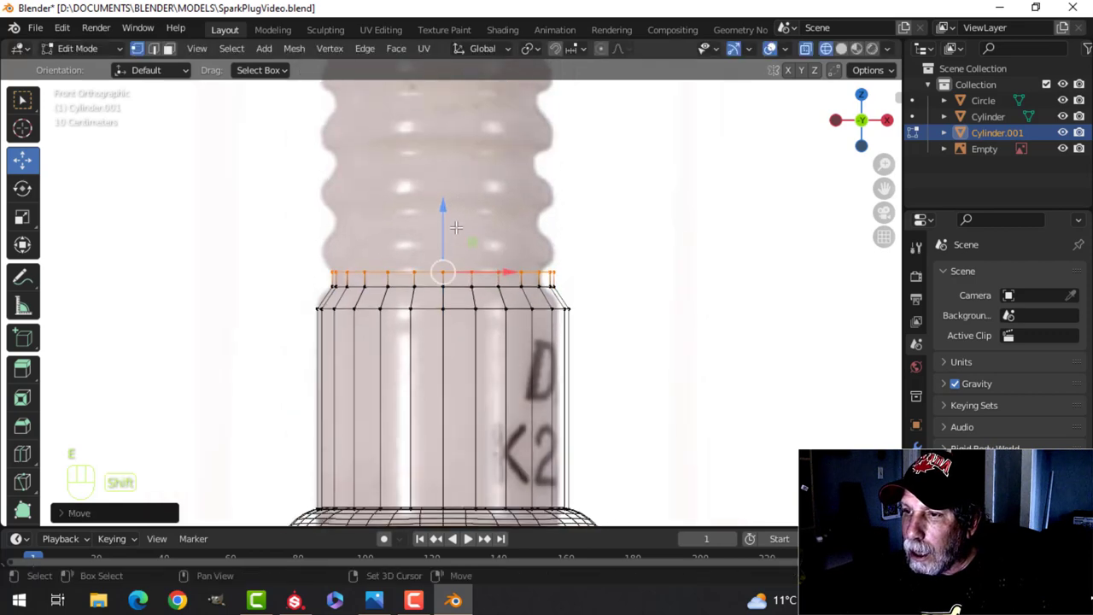
drag(446, 207, 448, 173)
scroll(449, 205, up, 1)
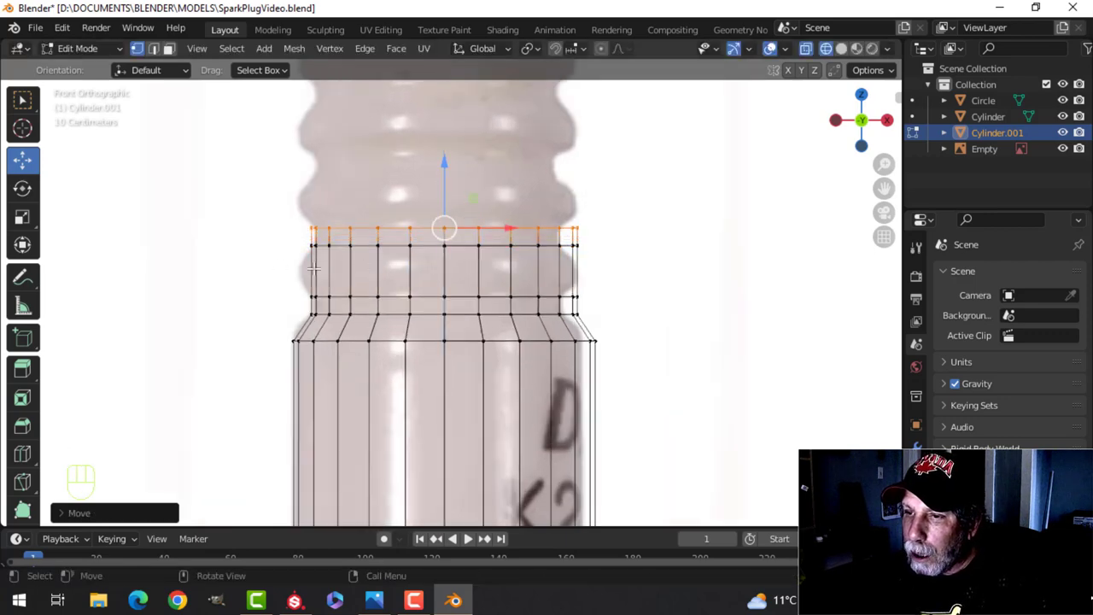
shift+middle_drag(432, 240, 425, 291)
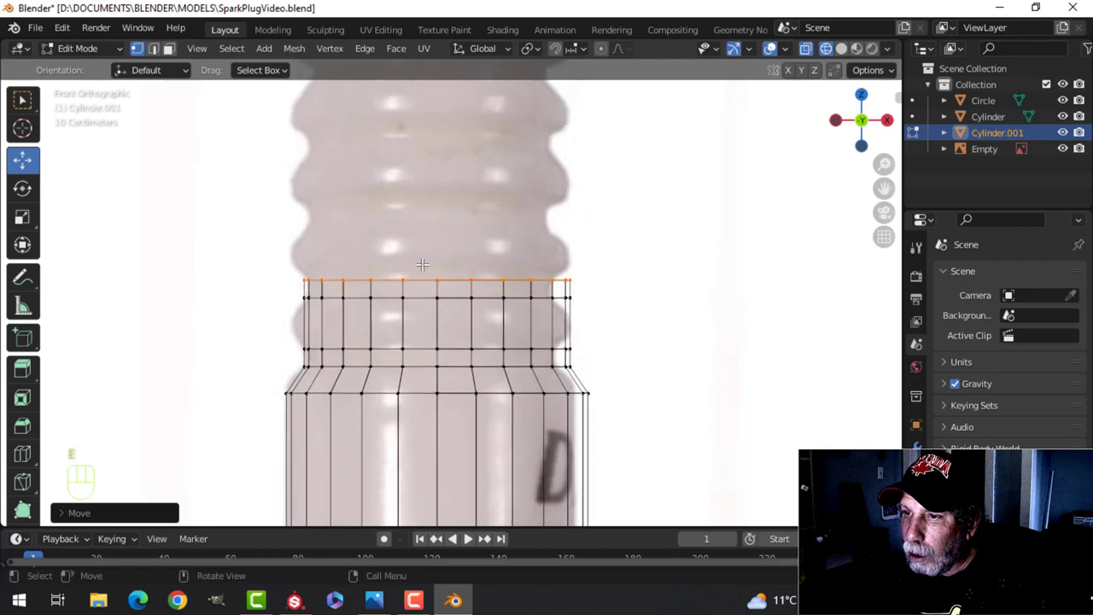
- Extrude the loop up over the second rib from the bottom and across the groove above it
drag(429, 228, 432, 170)
shift+middle_drag(437, 194, 432, 245)
key(e)
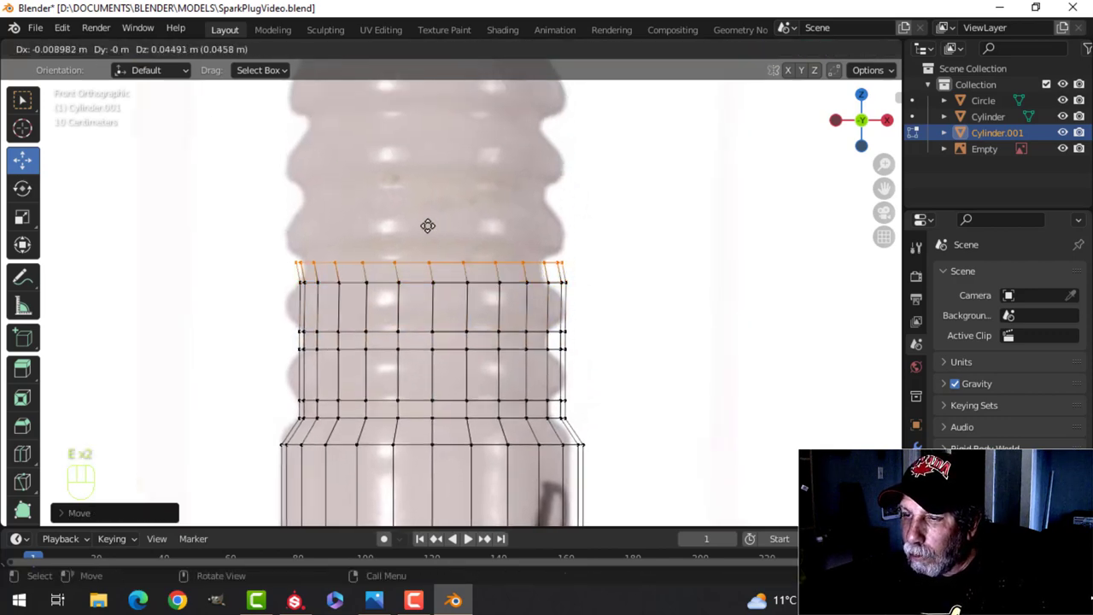
key(z)
click(428, 221)
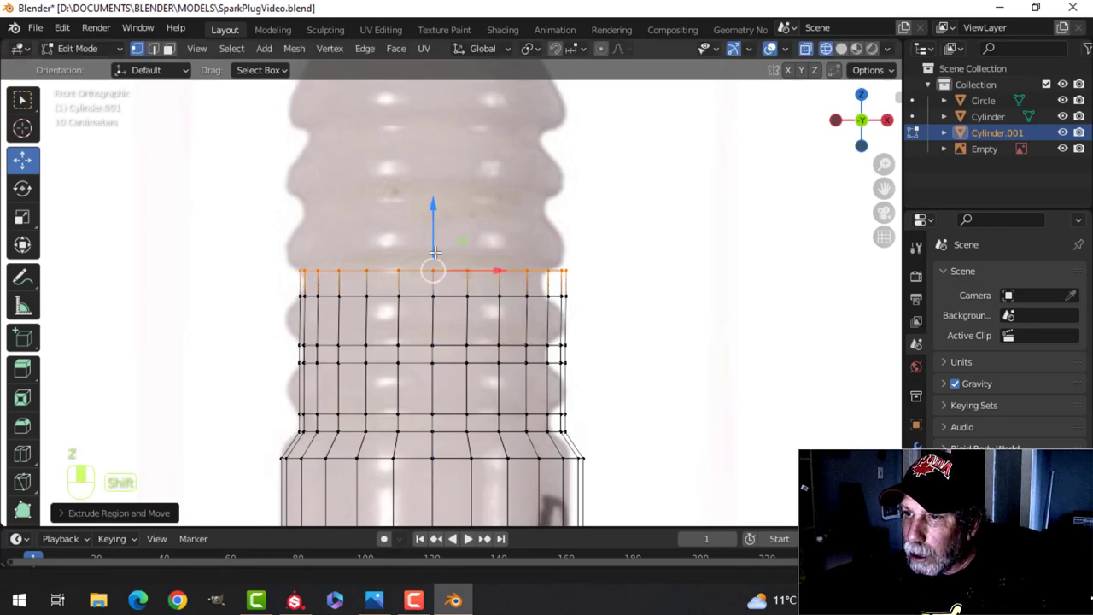
shift+middle_drag(429, 220, 431, 250)
- Extrude the loop up along Z over the third rib and across the groove above it
key(e)
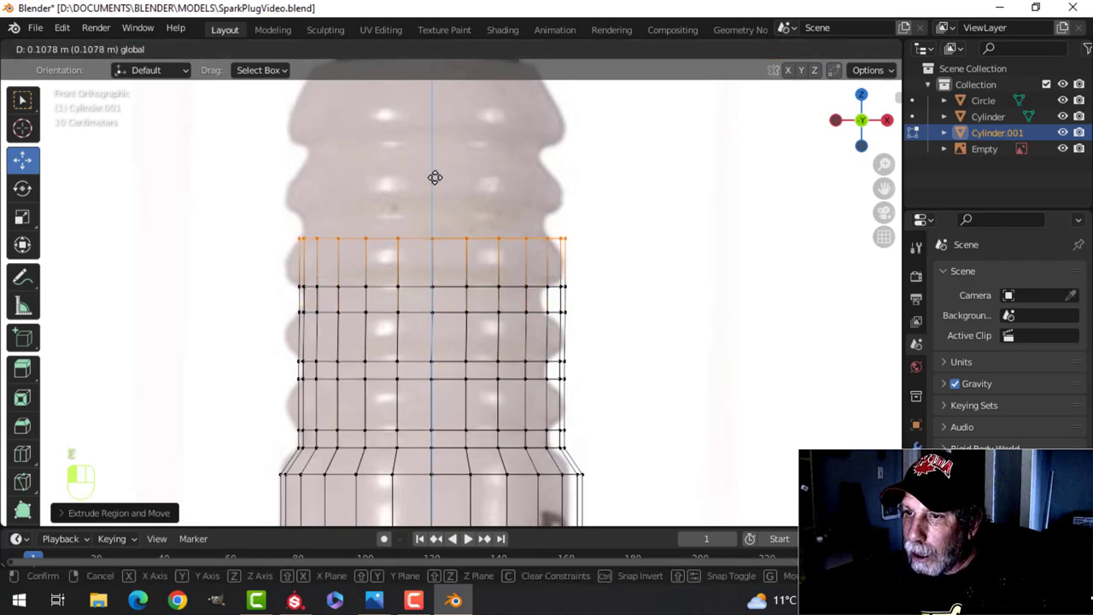
click(439, 177)
shift+middle_drag(438, 178, 429, 235)
key(e)
click(431, 204)
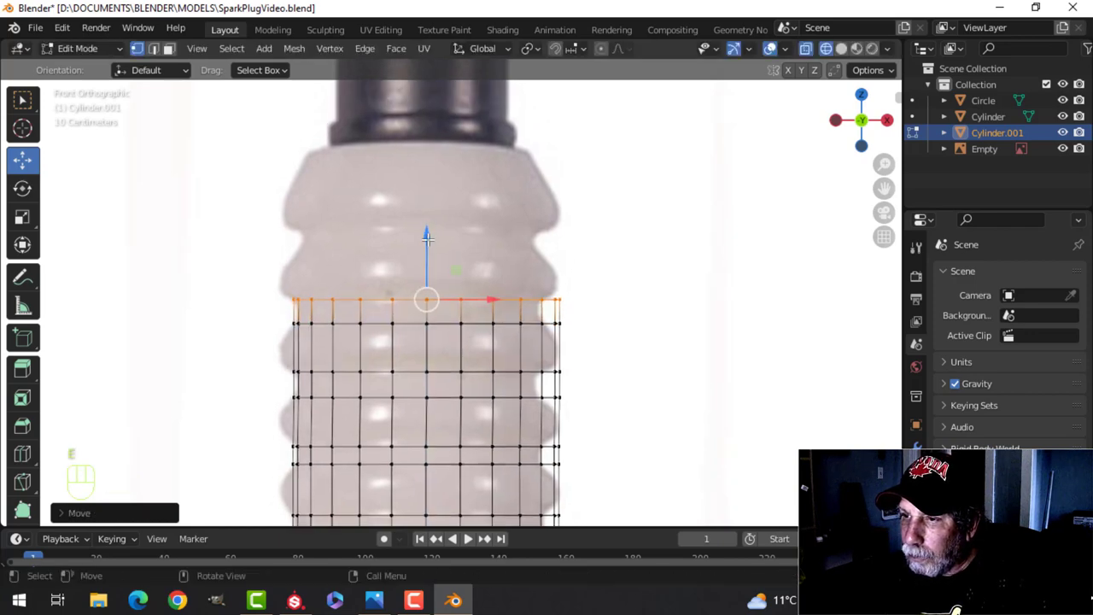
- Extrude the loop up over the fourth rib and across the groove below the topmost rib
drag(432, 242, 432, 191)
shift+scroll(434, 192, up, 2)
key(e)
shift+middle_drag(433, 196, 432, 242)
- Extrude the loop up about 0.18 m along Z over the topmost rib to the insulator's end at the dark terminal
key(e)
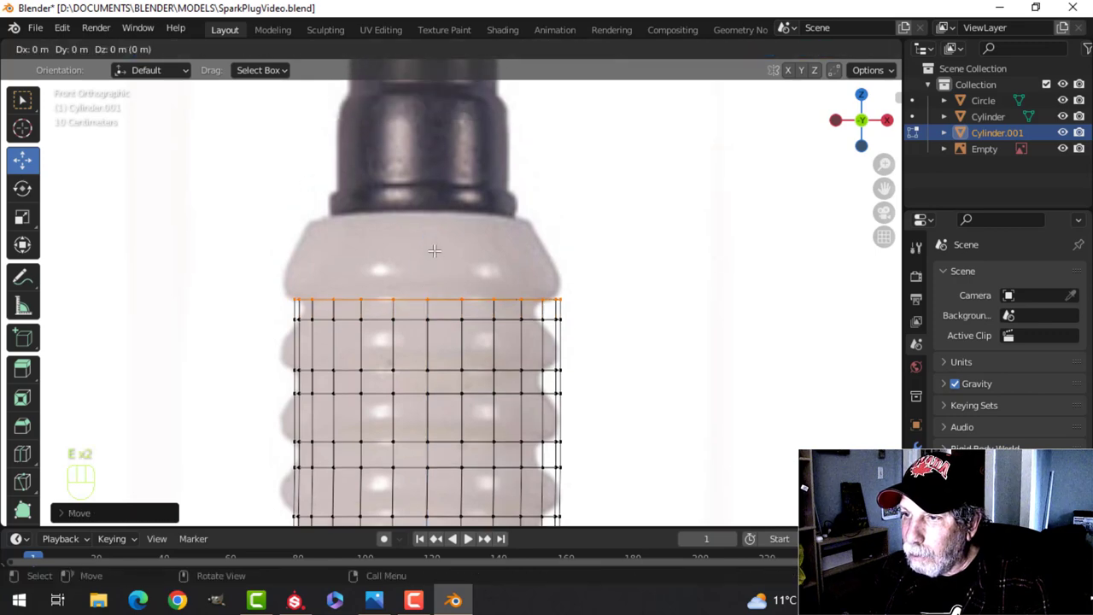
click(433, 245)
drag(427, 238, 437, 169)
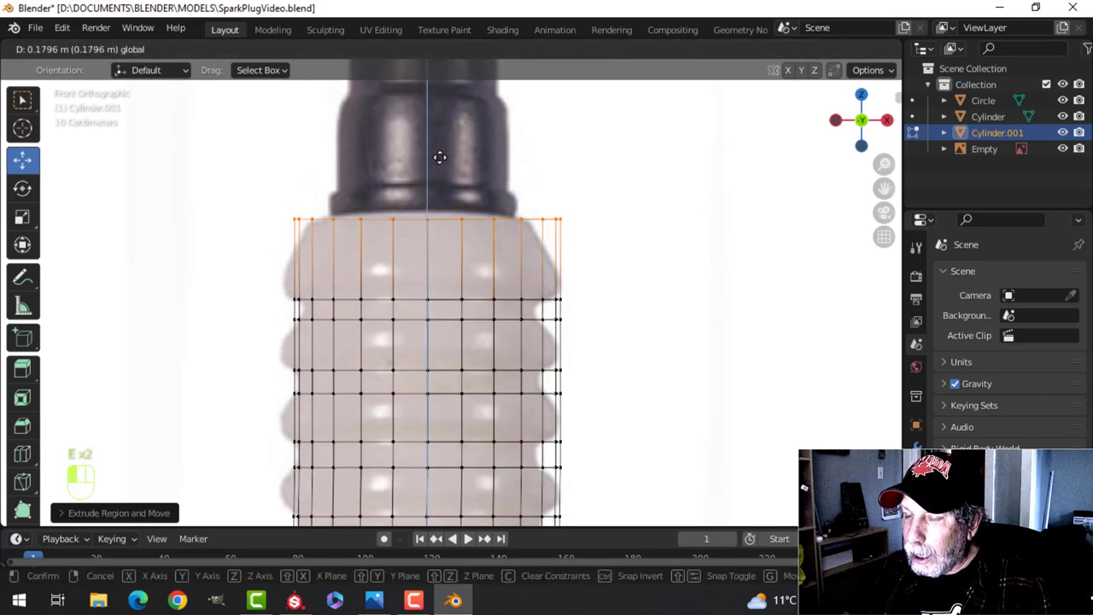
click(439, 157)
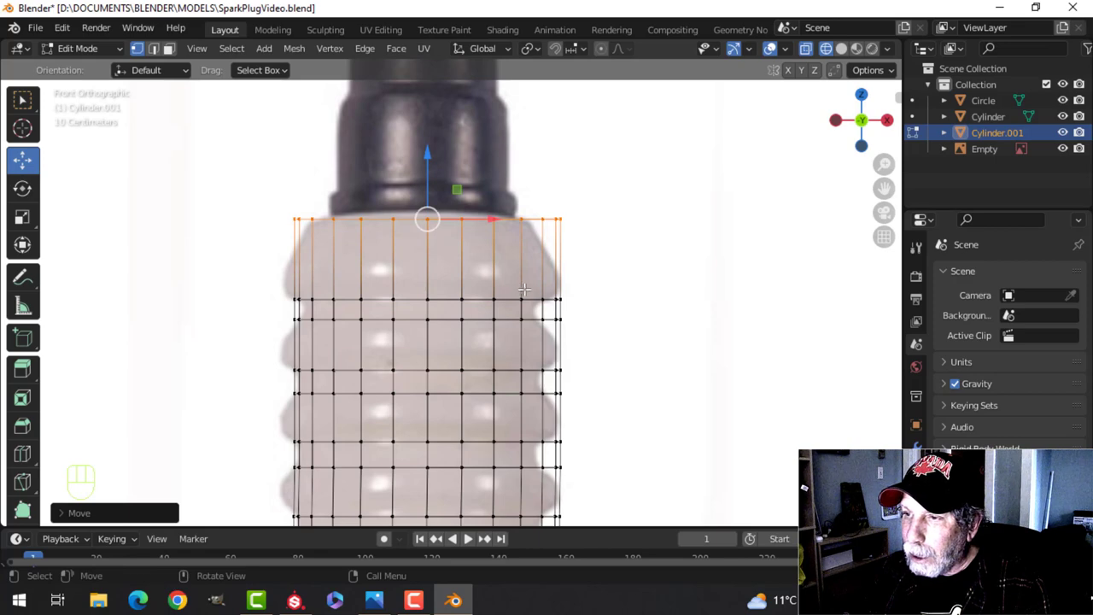
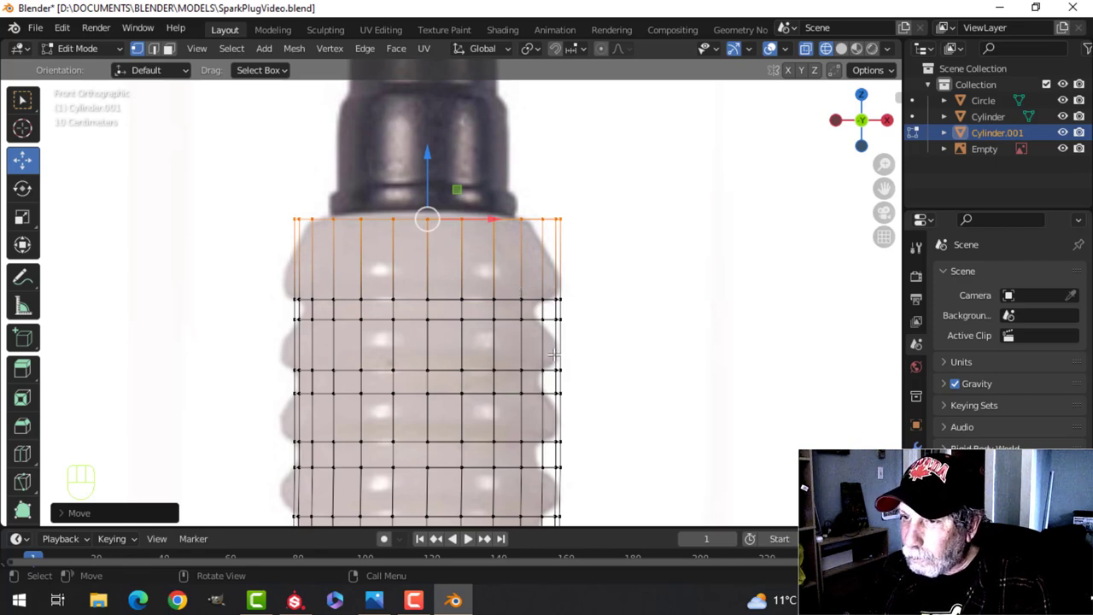
- Add a centred loop cut across each of the two uppermost rib sections
key(ctrl+r)
click(550, 260)
right_click(583, 318)
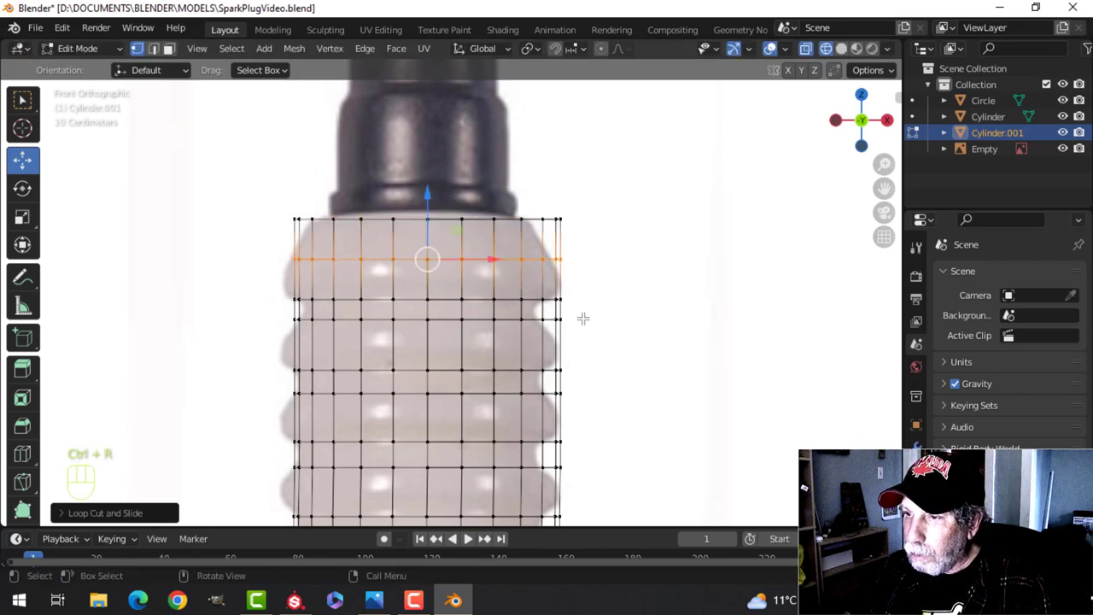
key(ctrl+r)
click(548, 353)
right_click(548, 353)
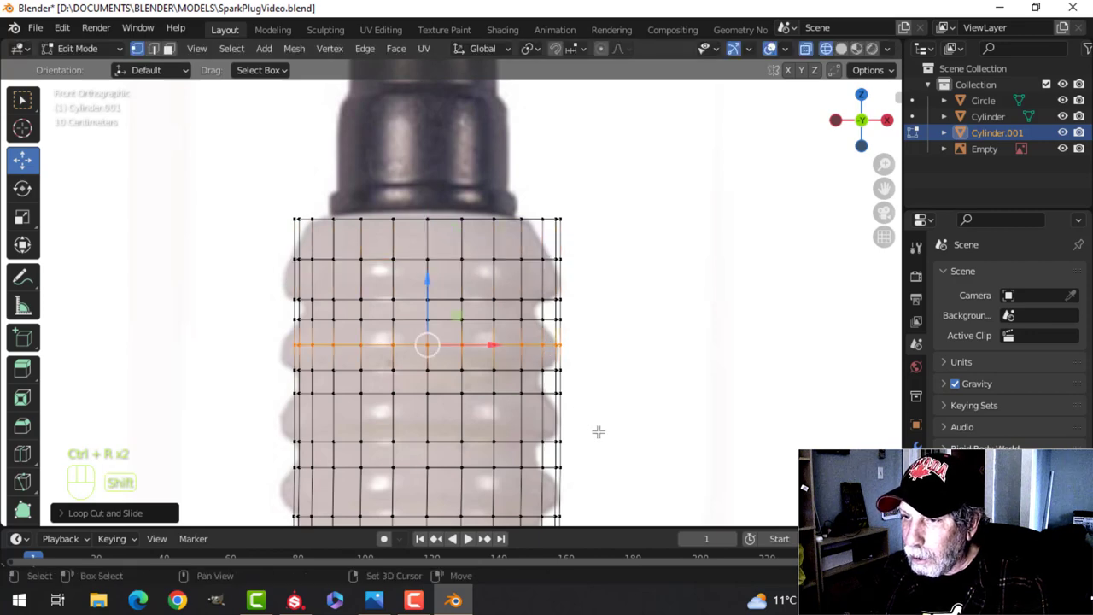
- Add a centred loop cut across each of the three lower rib sections
shift+middle_drag(598, 431, 552, 310)
key(ctrl+r)
click(534, 319)
right_click(534, 320)
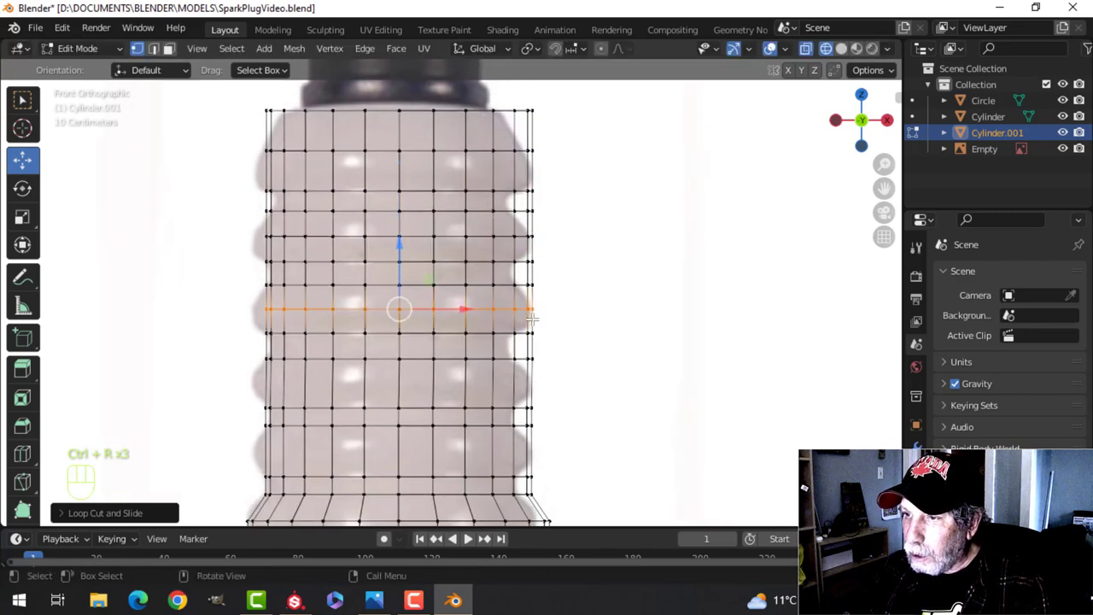
key(ctrl+r)
click(535, 383)
right_click(535, 383)
shift+middle_drag(608, 433, 566, 316)
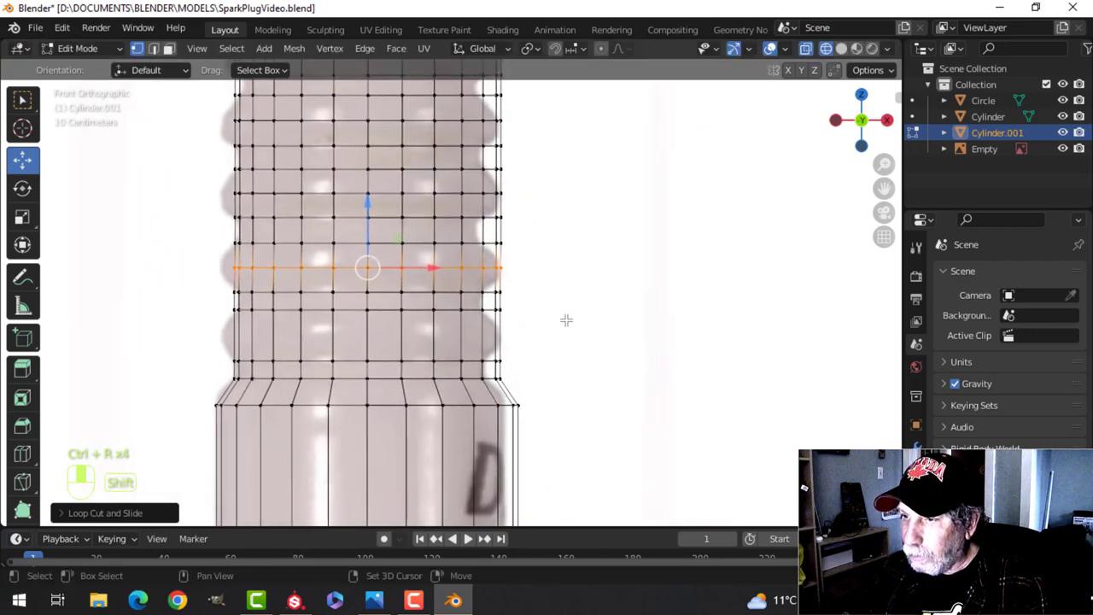
key(ctrl+r)
click(505, 337)
right_click(563, 340)
- Select the centre edge loops of all five ribs and bevel them into bands nearly as wide as the ribs
key(2)
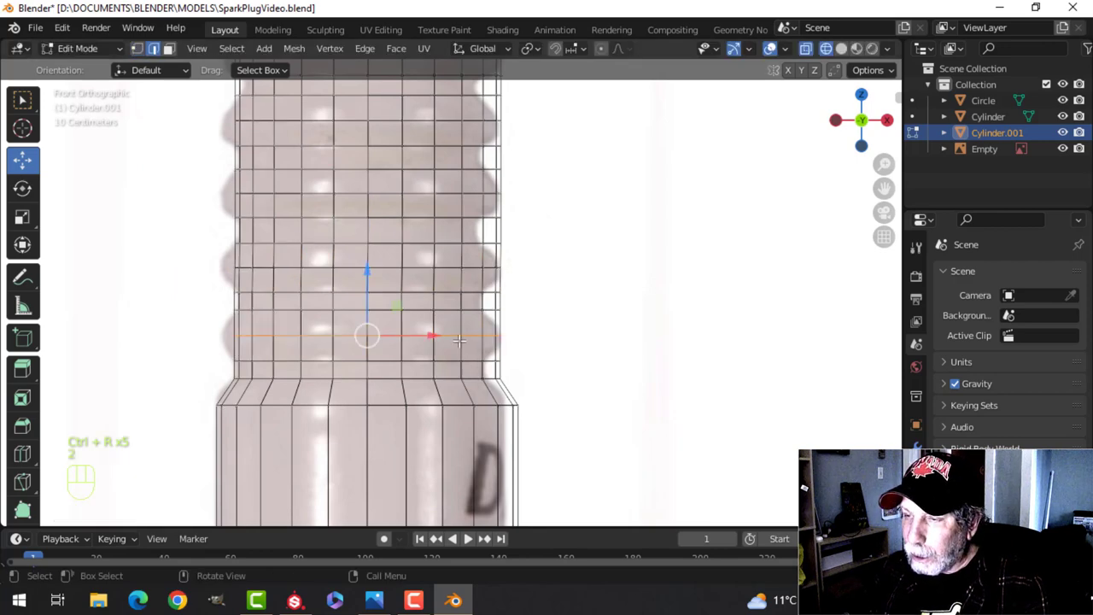
alt+shift+click(450, 268)
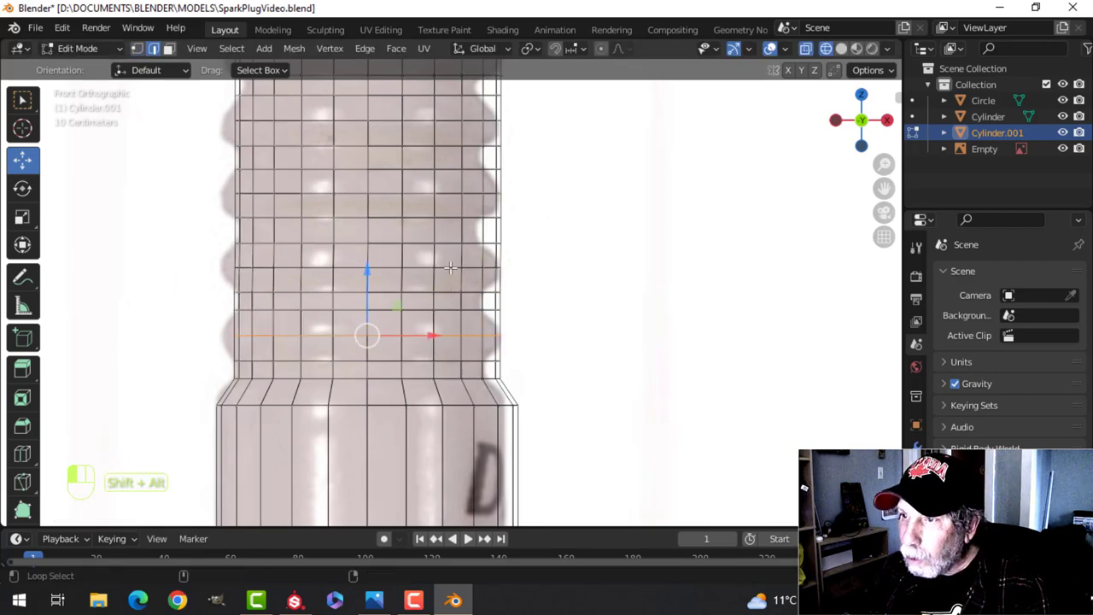
alt+shift+click(449, 195)
shift+middle_drag(500, 202, 510, 294)
alt+shift+click(464, 211)
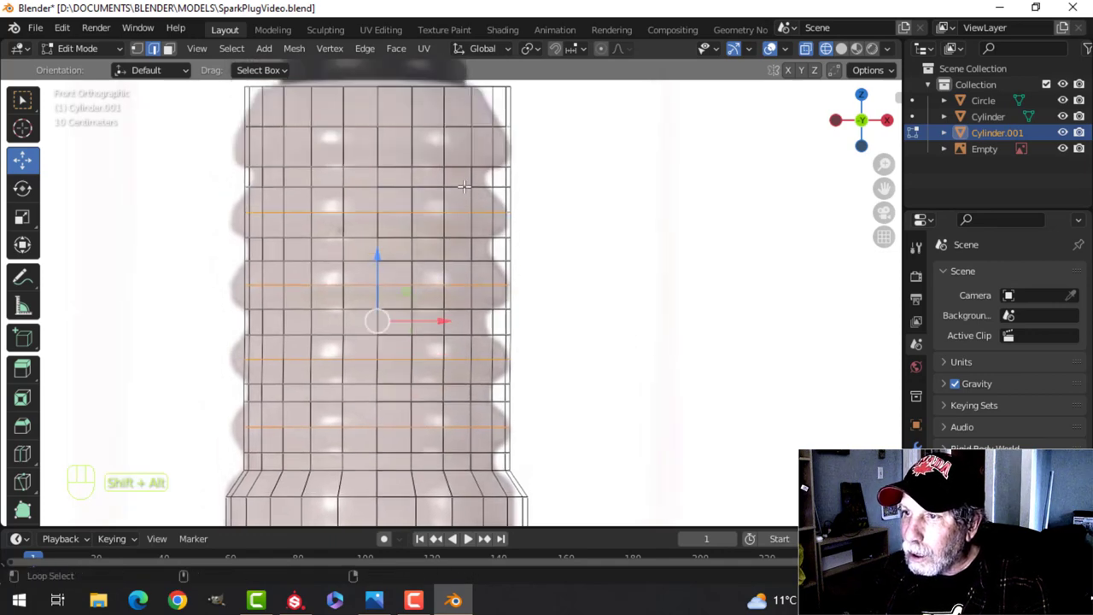
alt+shift+click(460, 125)
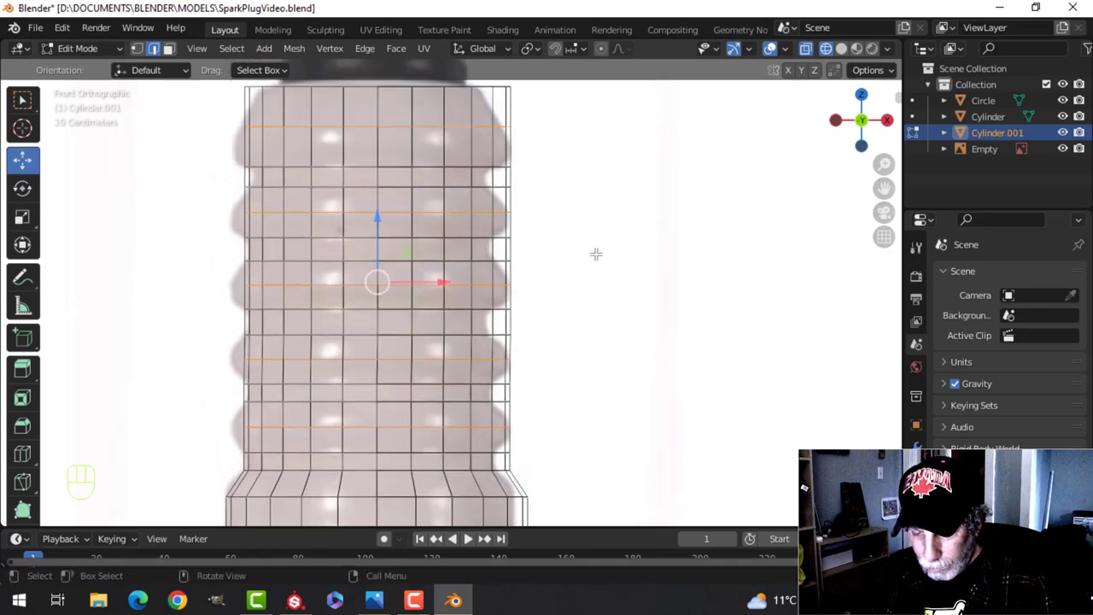
key(ctrl+b)
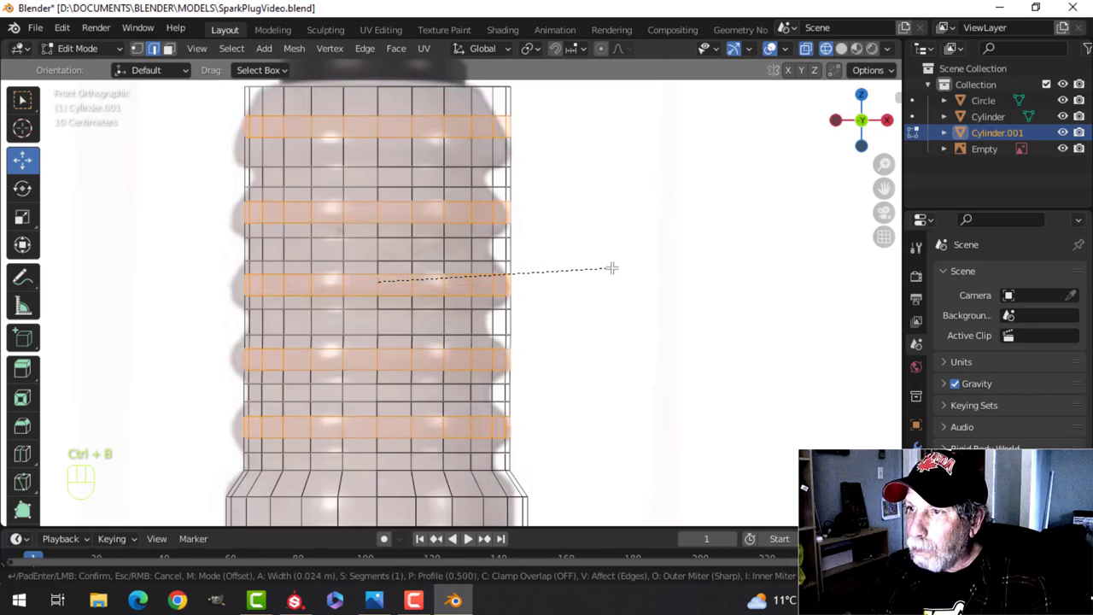
click(620, 271)
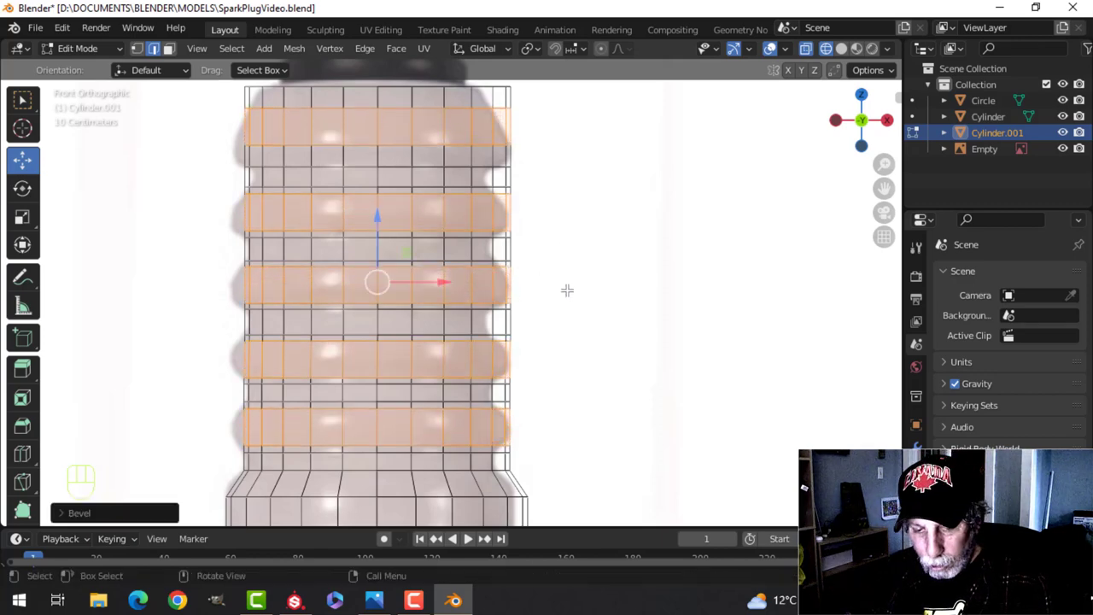
- Extrude the five bands outward along their normals to the ribs' outline in the reference and switch to solid shading
key(e)
key(alt+s)
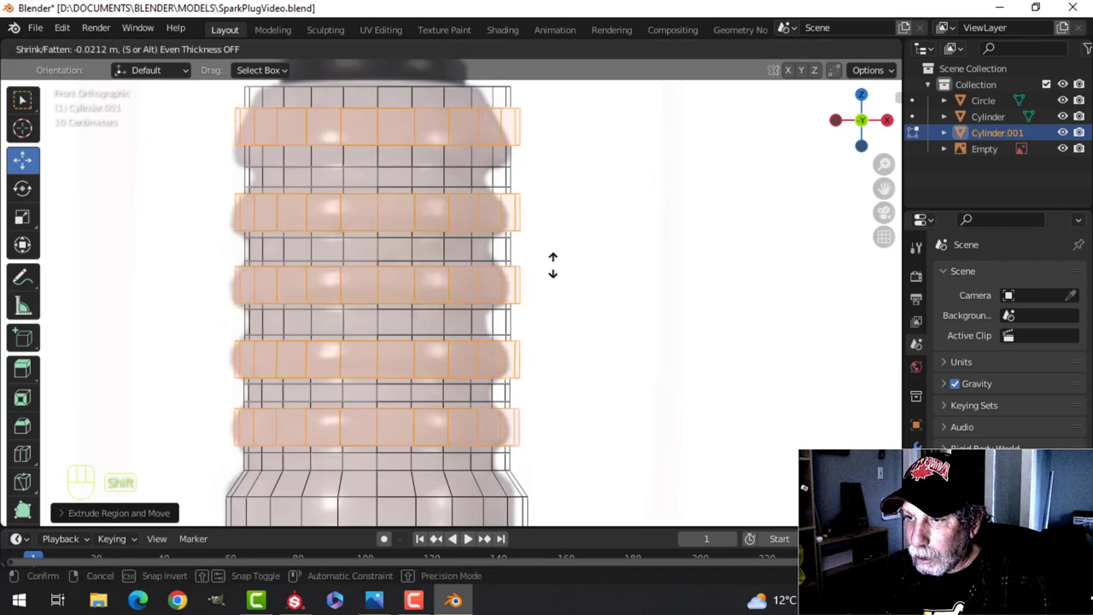
click(551, 261)
mouse_move(552, 273)
middle_down()
mouse_move(588, 289)
mouse_move(531, 341)
mouse_move(513, 309)
middle_up()
key(z)
click(701, 291)
- Scale the five rib bands slightly outward with the Z axis locked
key(alt+s)
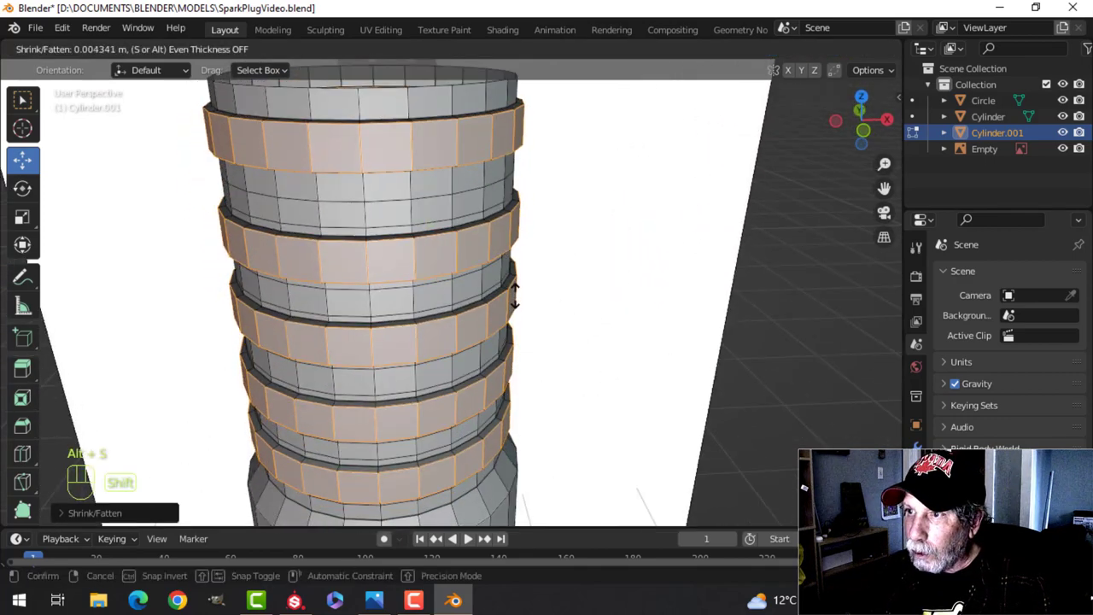
key(Escape)
middle_drag(536, 309, 553, 298)
key(s)
key(shift+z)
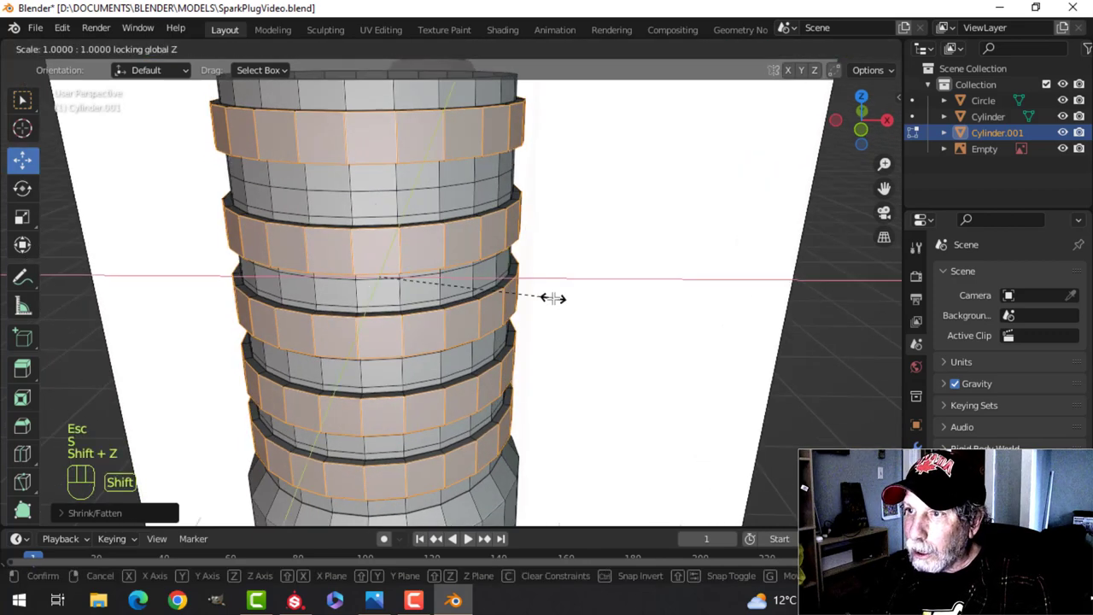
click(514, 268)
- Select the whole insulator mesh and correct its face normals to point outward, finishing with nothing selected
key(a)
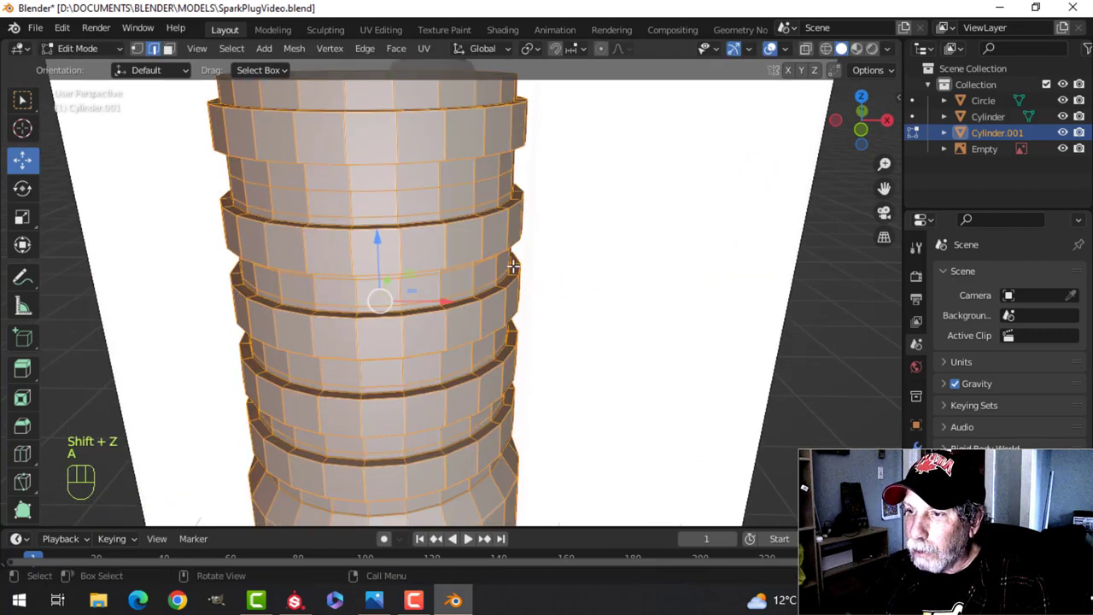
key(alt+a)
shift+middle_drag(513, 299, 492, 232)
scroll(544, 330, up, 2)
shift+middle_drag(545, 330, 540, 277)
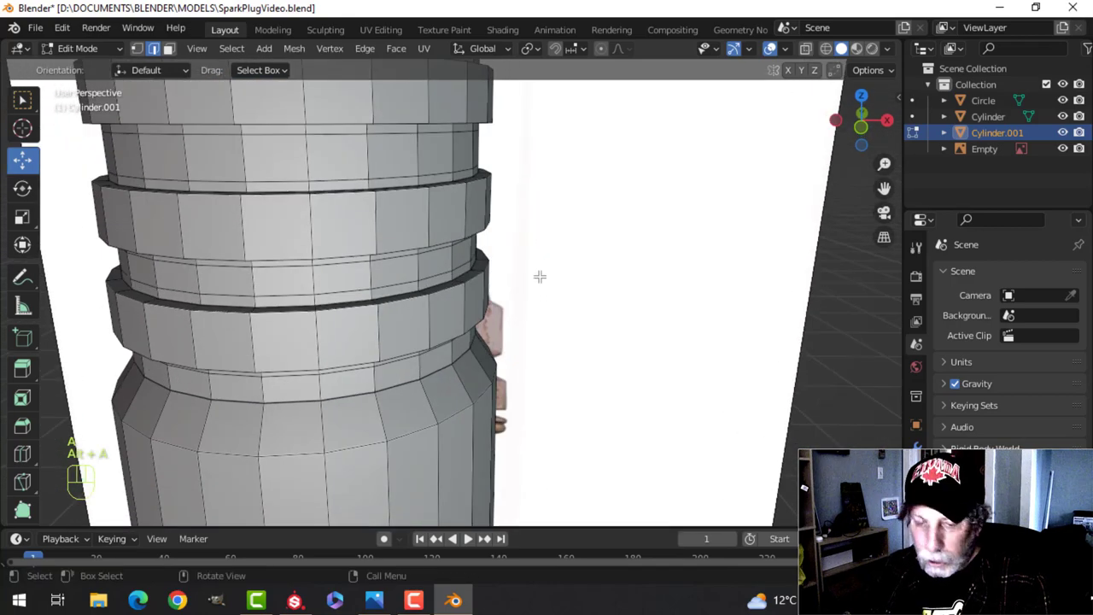
scroll(493, 315, up, 1)
key(a)
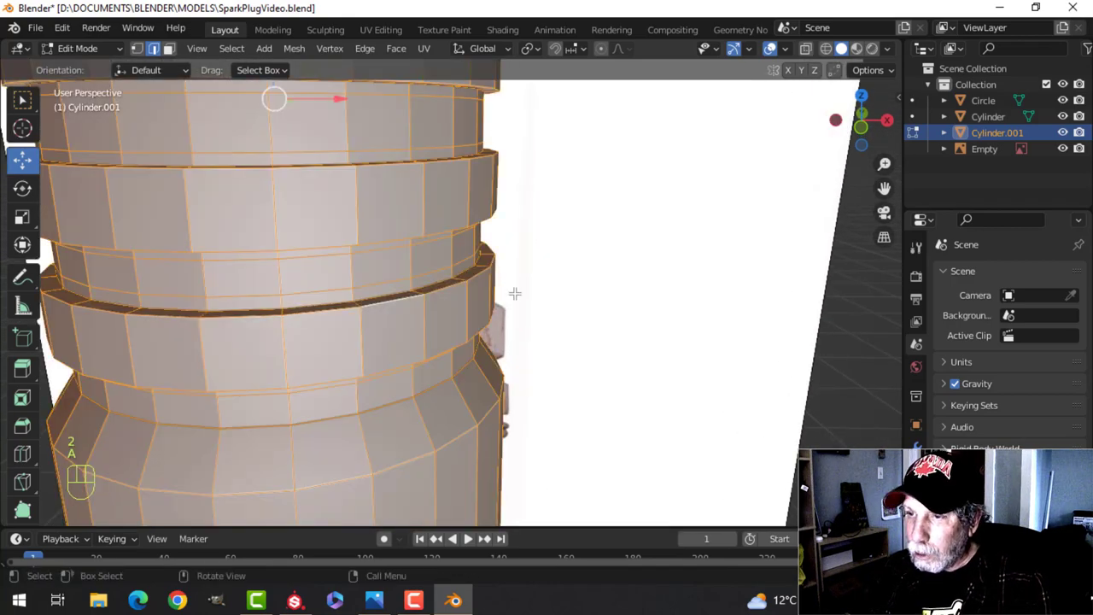
key(alt+n)
click(514, 293)
key(alt+a)
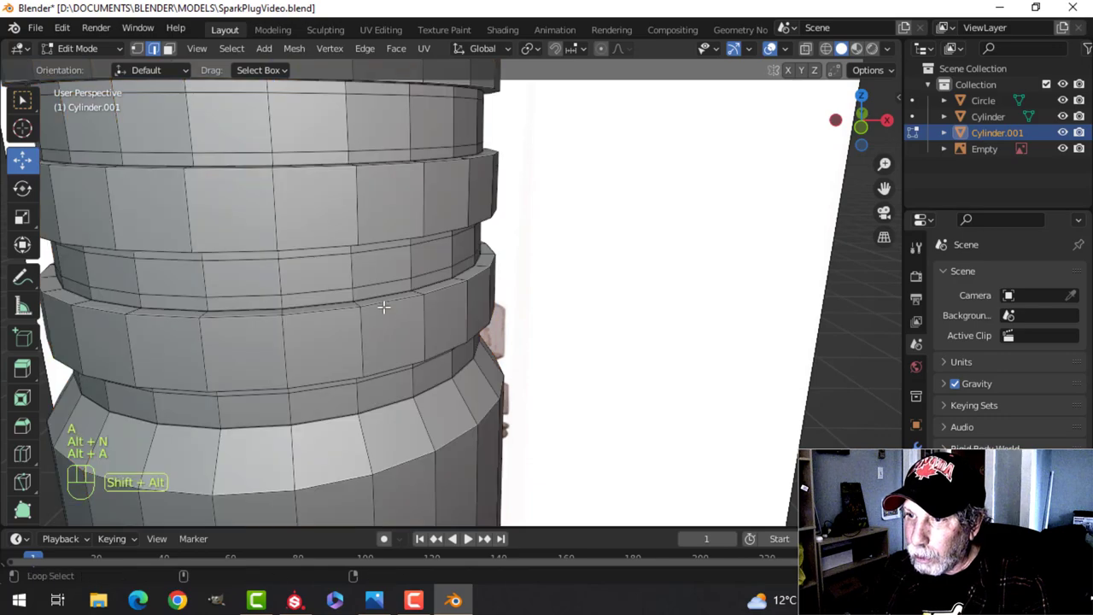
- Select the outer rim edge loops of the lower ribs
alt+click(409, 293)
middle_drag(402, 286, 426, 276)
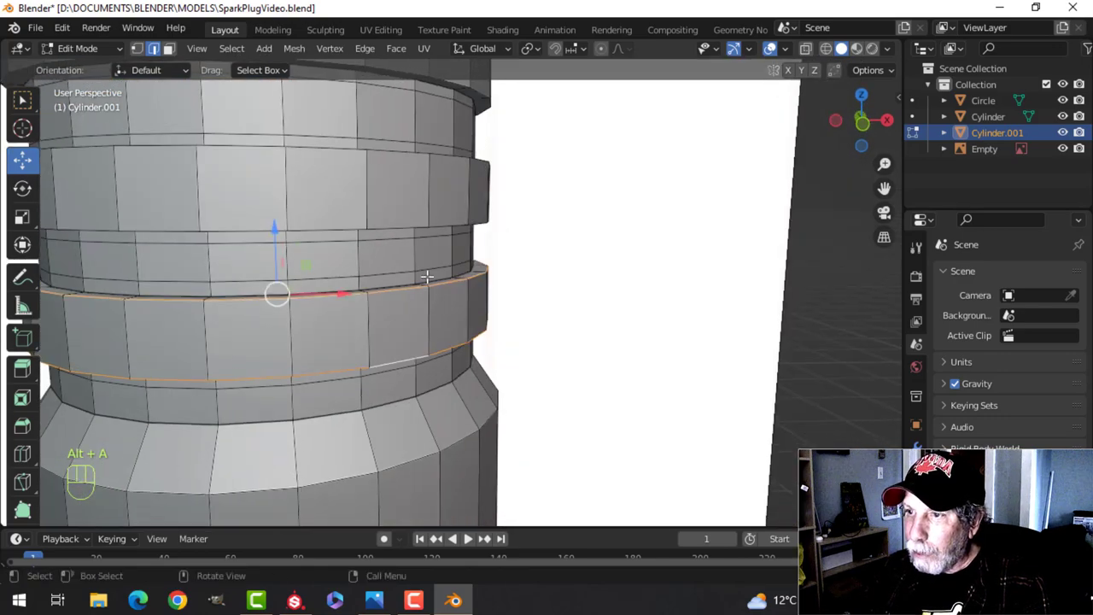
alt+shift+click(399, 223)
middle_drag(399, 224, 439, 298)
alt+shift+click(401, 234)
shift+middle_drag(455, 253, 461, 337)
middle_drag(461, 337, 391, 239)
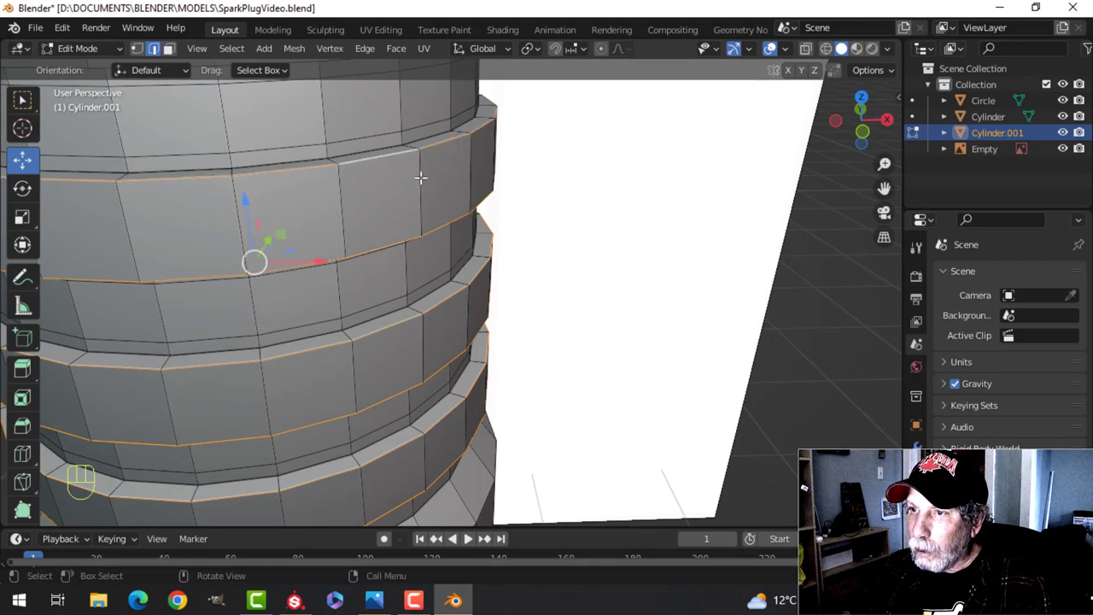
- Add the outer rim edge loops of the remaining upper ribs to the selection
shift+middle_drag(419, 176, 448, 314)
alt+shift+click(409, 289)
alt+shift+click(405, 196)
shift+middle_drag(469, 246, 497, 376)
alt+shift+click(459, 266)
scroll(488, 219, down, 4)
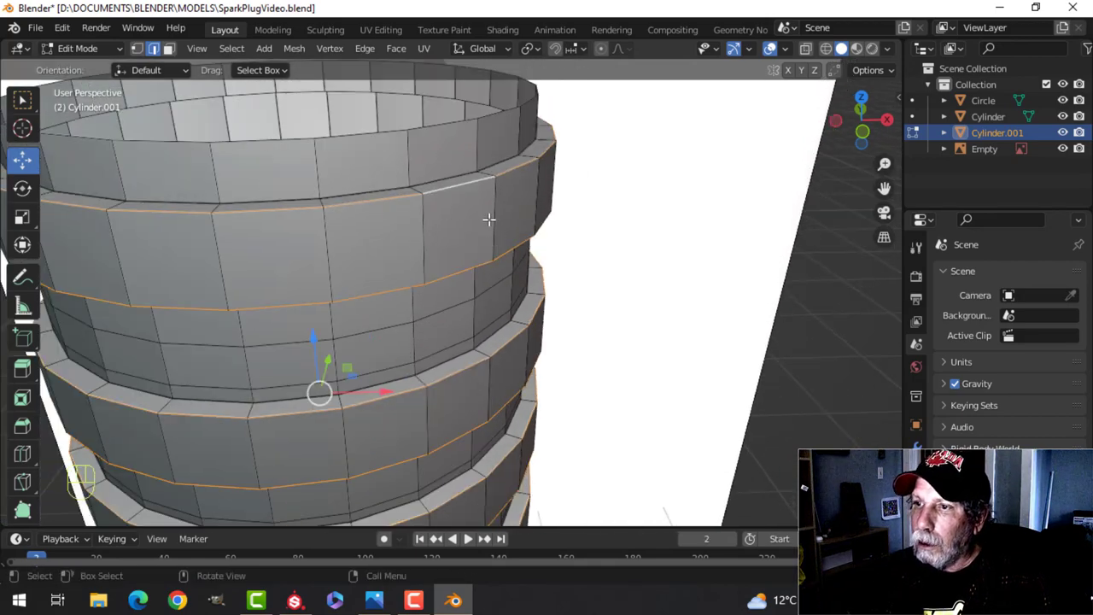
- Bevel the selected rib rims narrowly to soften their edges, and clear the selection
middle_drag(493, 247, 605, 288)
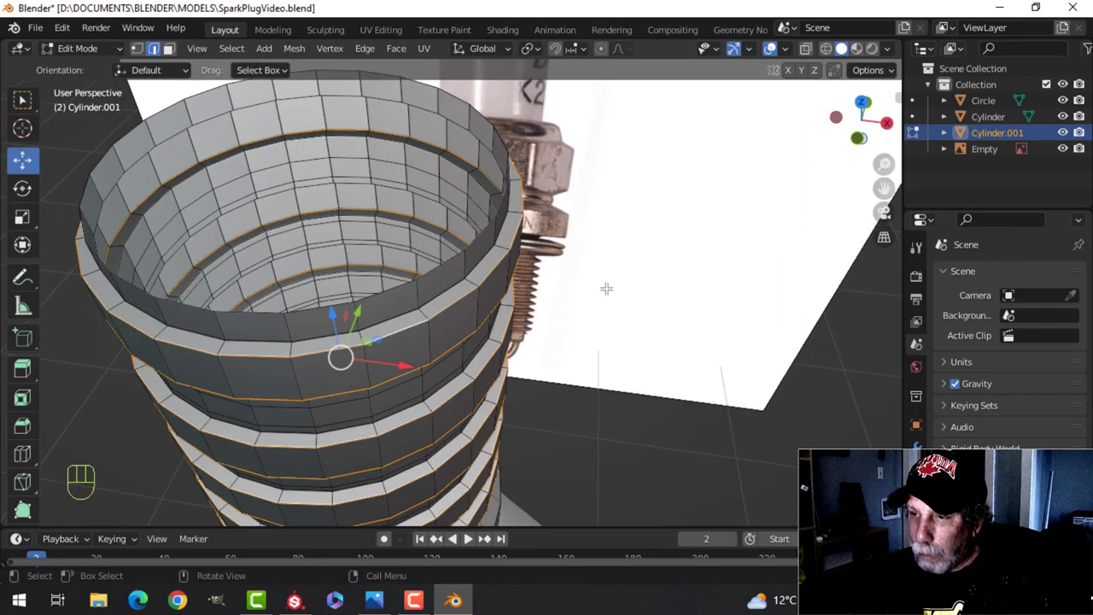
key(ctrl+b)
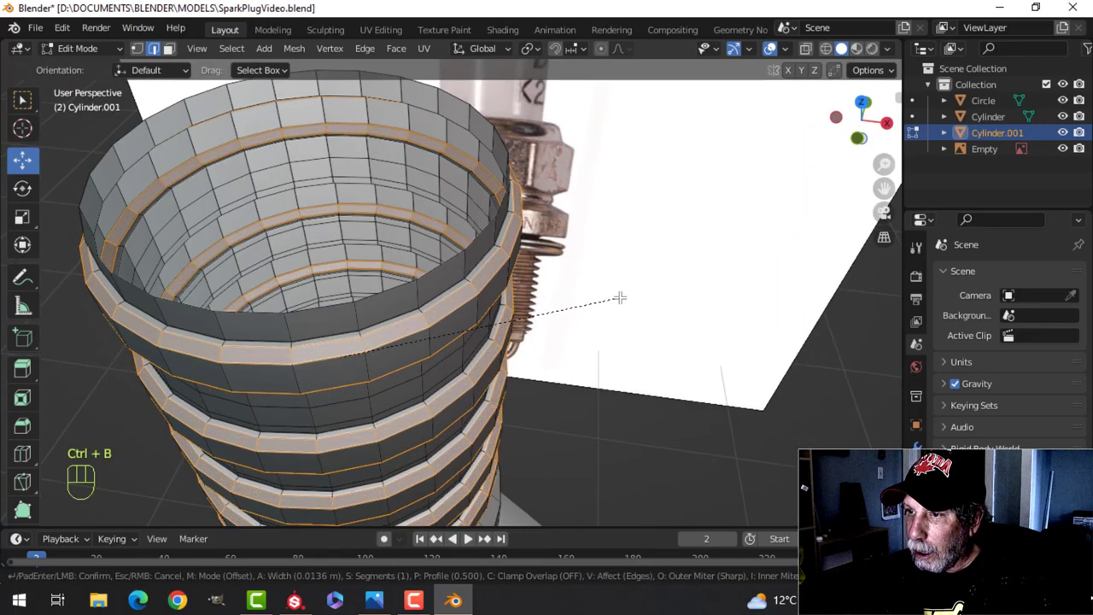
scroll(620, 297, up, 1)
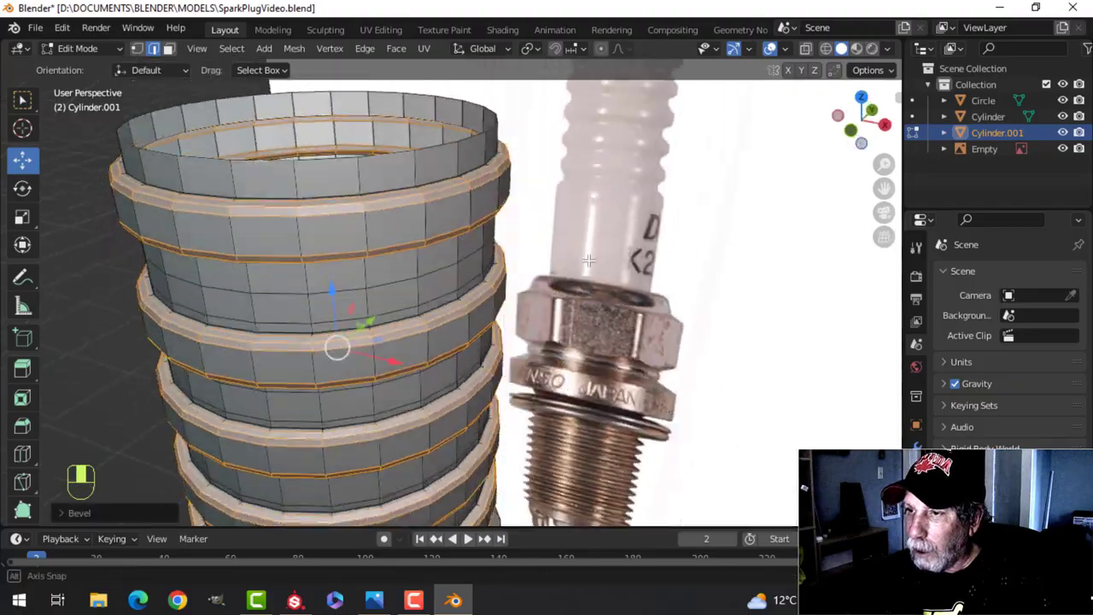
key(alt+a)
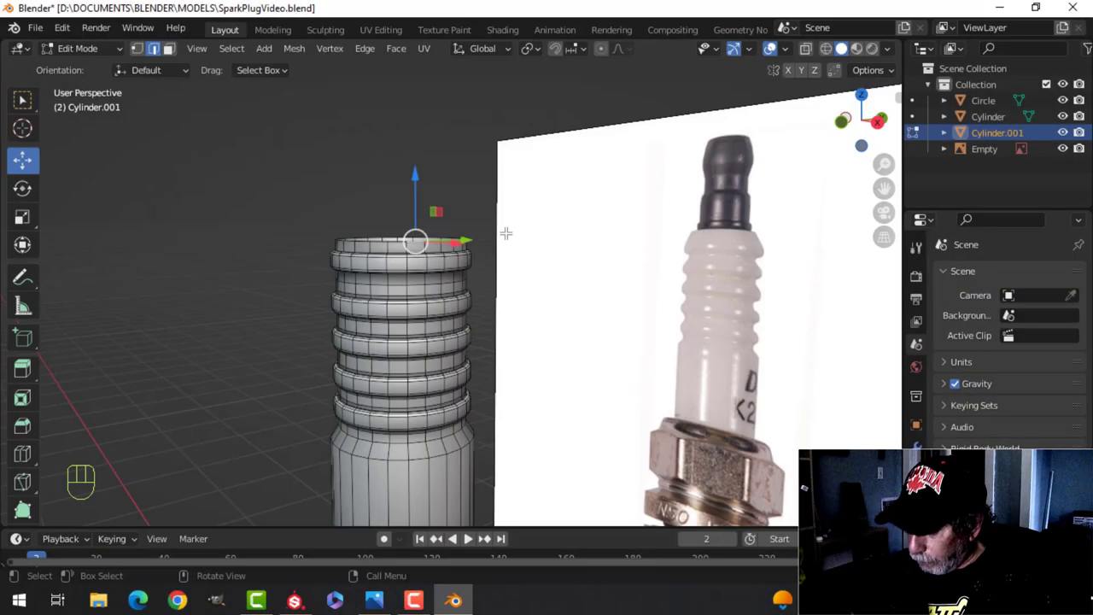
- Select the insulator's top edge loop and, in wireframe front view, scale it inward to taper the upper end toward the terminal
key(alt+a)
key(KP_1)
shift+middle_drag(505, 231, 430, 399)
scroll(429, 399, up, 2)
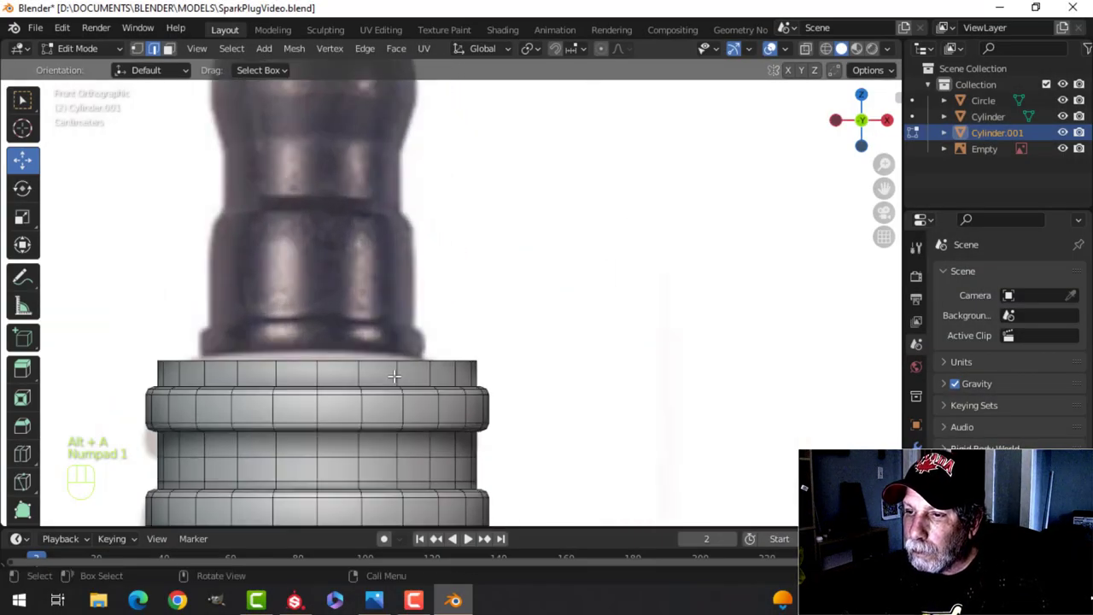
alt+shift+click(372, 360)
key(z)
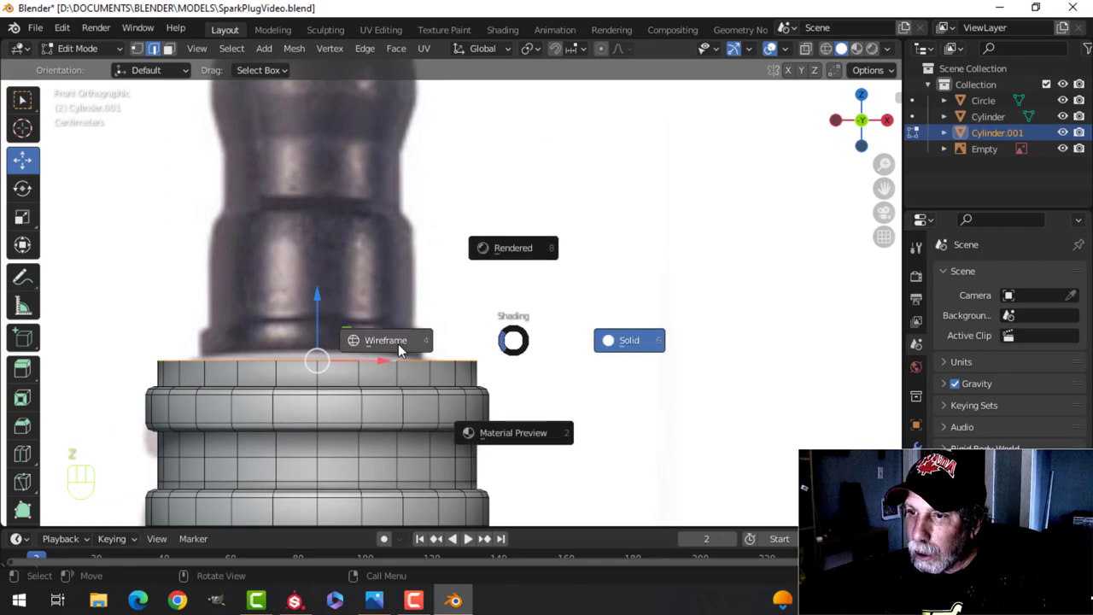
click(390, 342)
shift+middle_drag(414, 354, 507, 303)
key(s)
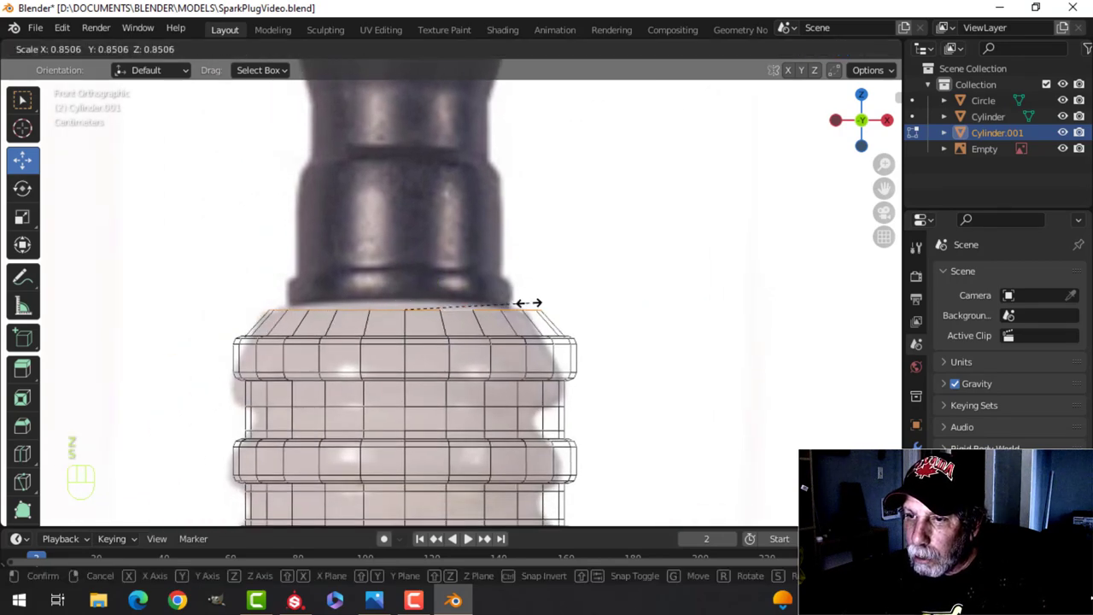
click(524, 303)
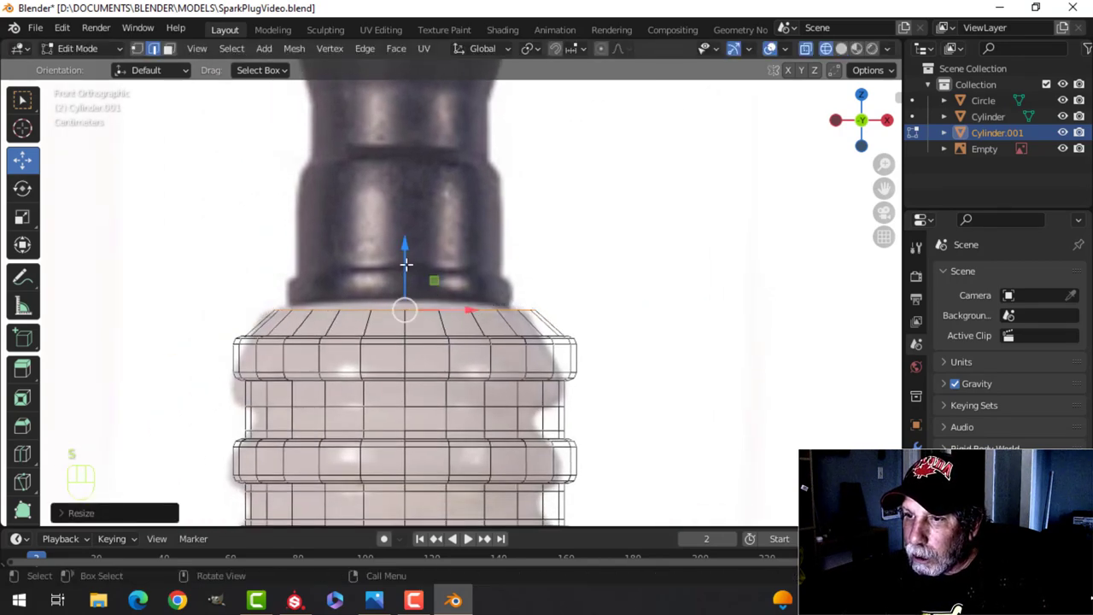
- Raise the insulator's top edge loop slightly to the terminal's base and narrow it a little further
drag(406, 265, 408, 257)
key(s)
click(438, 262)
scroll(516, 276, down, 1)
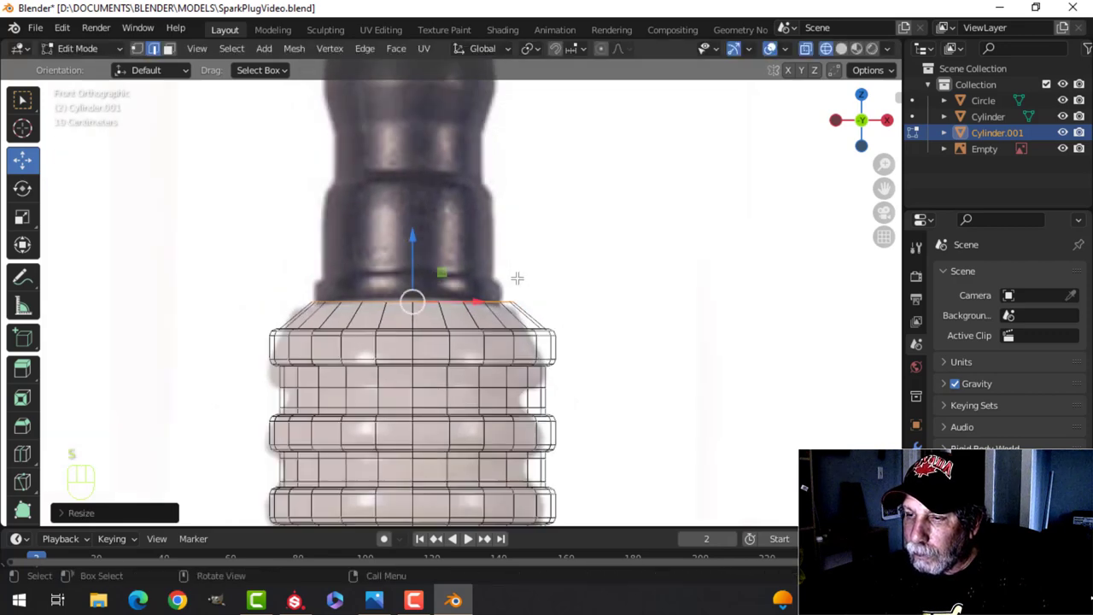
scroll(516, 277, down, 1)
- Select all vertices of the insulator's uppermost rib and lower them slightly to lengthen the taper above
key(z)
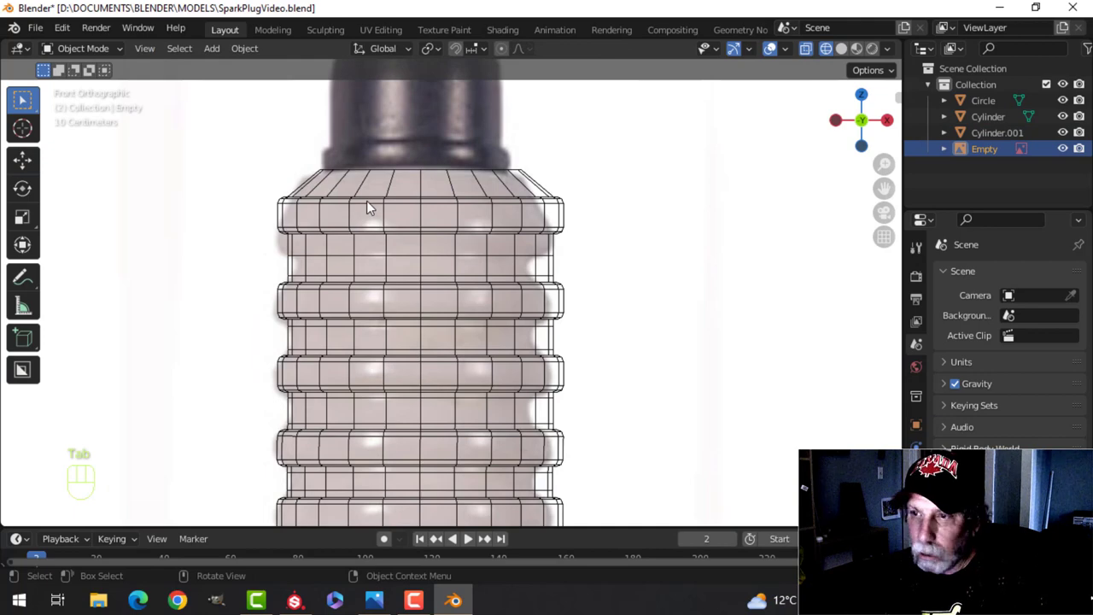
click(359, 205)
key(Tab)
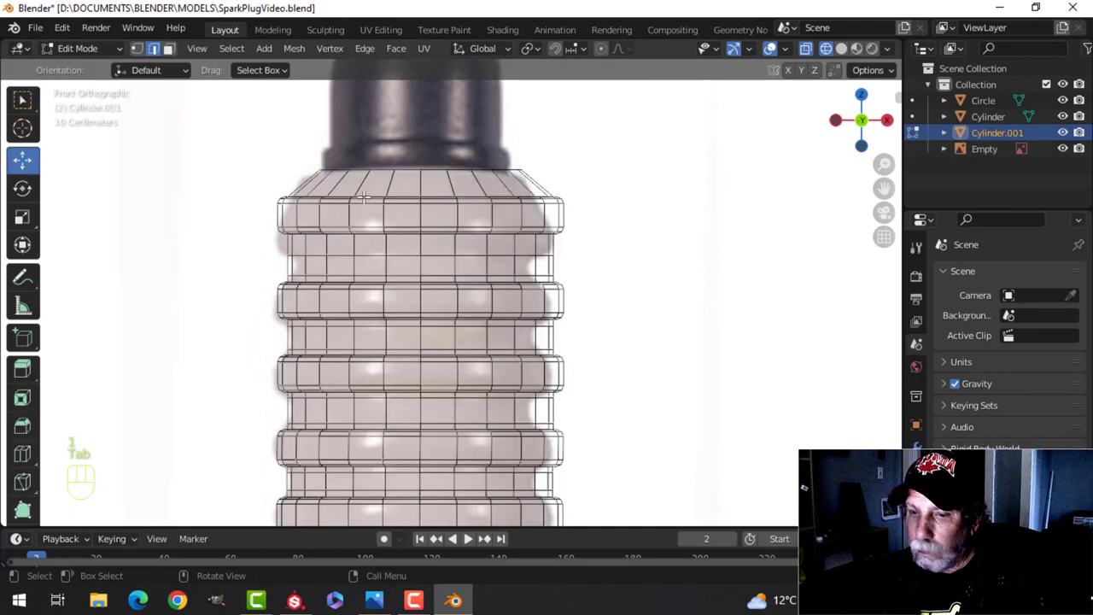
key(1)
key(b)
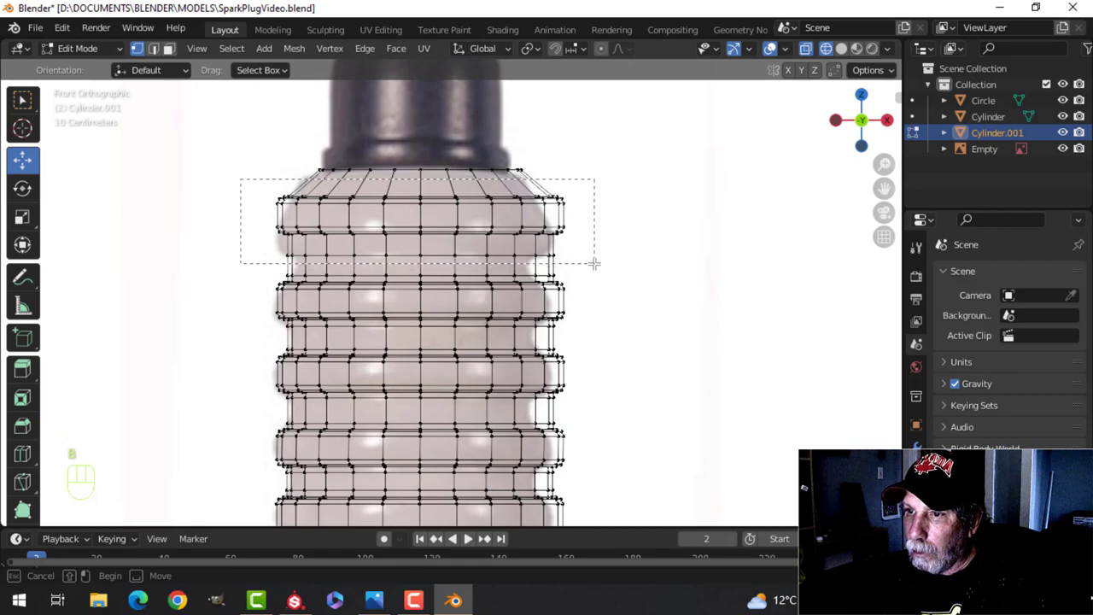
drag(595, 264, 595, 264)
scroll(395, 138, up, 2)
drag(408, 124, 410, 149)
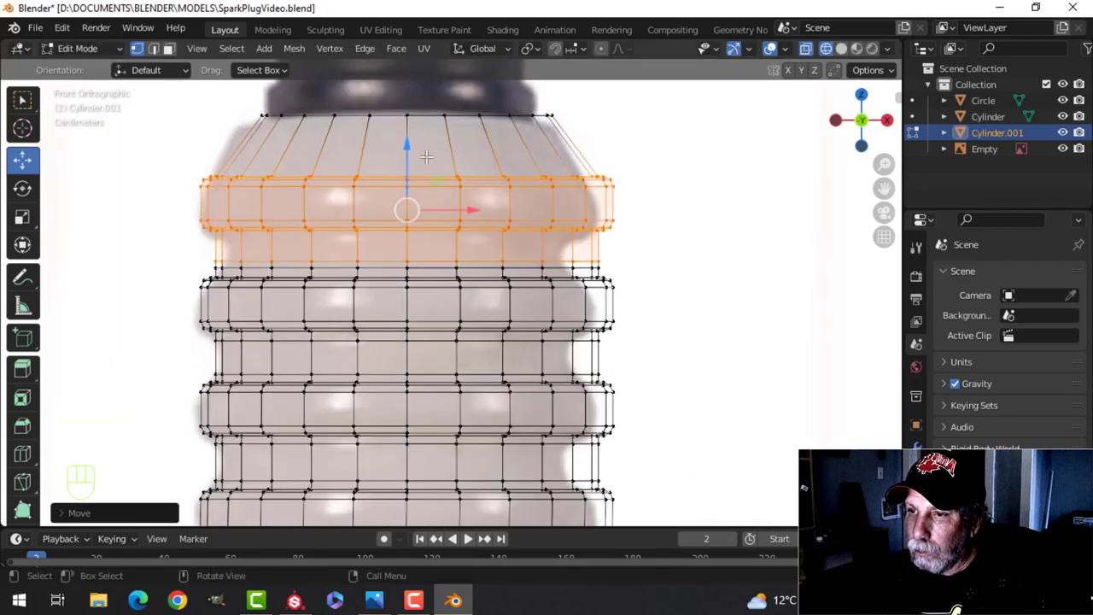
- Clear the vertex selection and show the insulator in solid shading in Object Mode
key(alt+a)
key(z)
click(663, 183)
key(Tab)
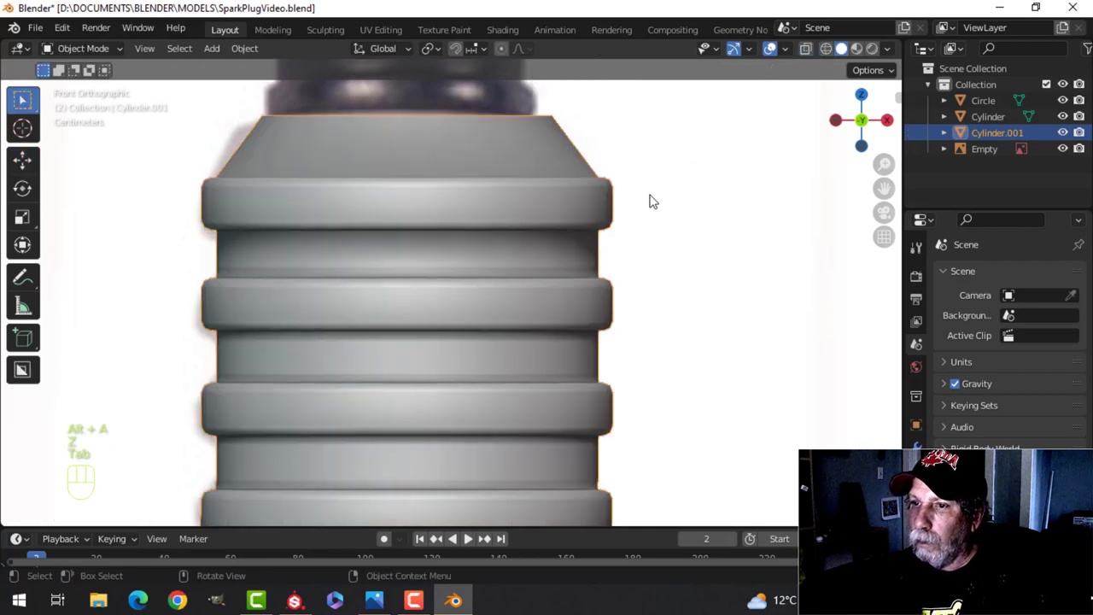
scroll(644, 218, down, 3)
middle_drag(477, 238, 511, 284)
- Extrude the edge loop around the insulator's top opening inward, scaled to about 0.8, to form a flat rim
key(Tab)
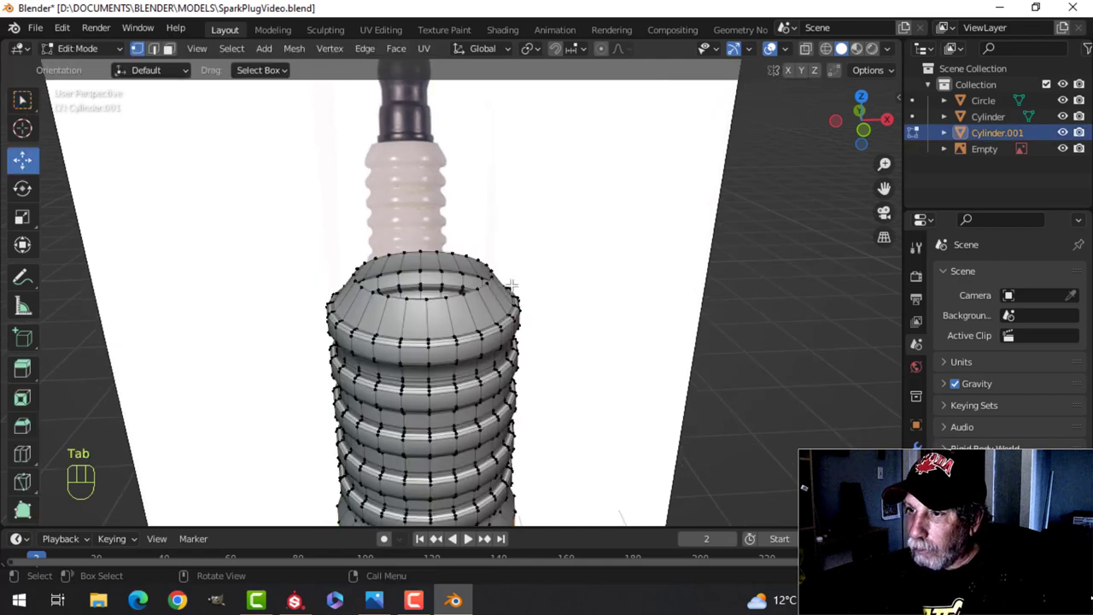
key(2)
alt+shift+click(478, 293)
scroll(583, 266, up, 2)
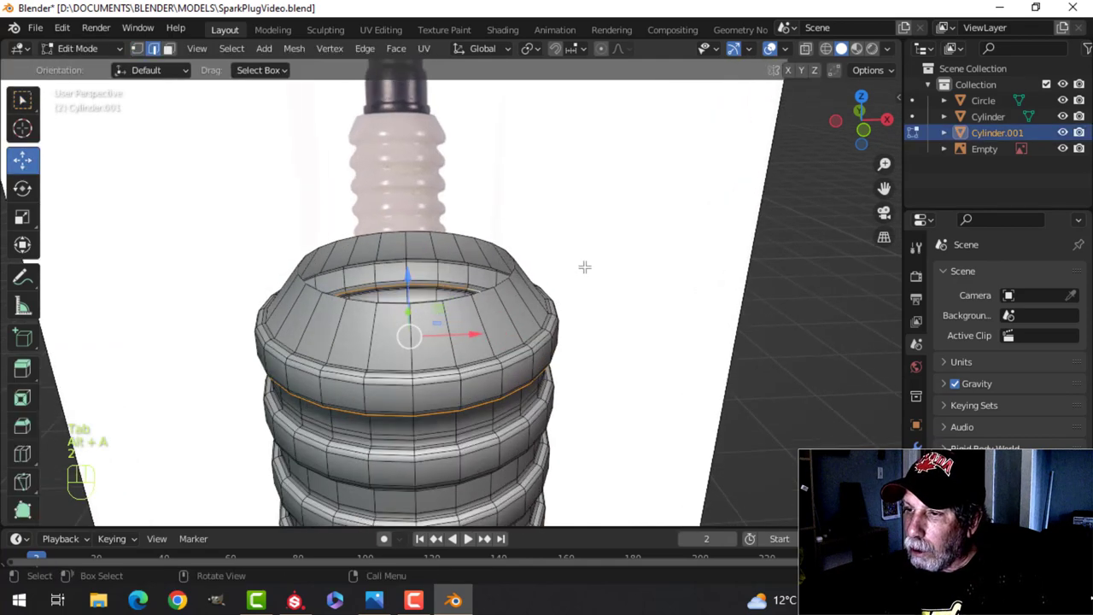
key(alt+a)
alt+click(475, 293)
alt+shift+click(476, 293)
key(e)
right_click(605, 281)
key(s)
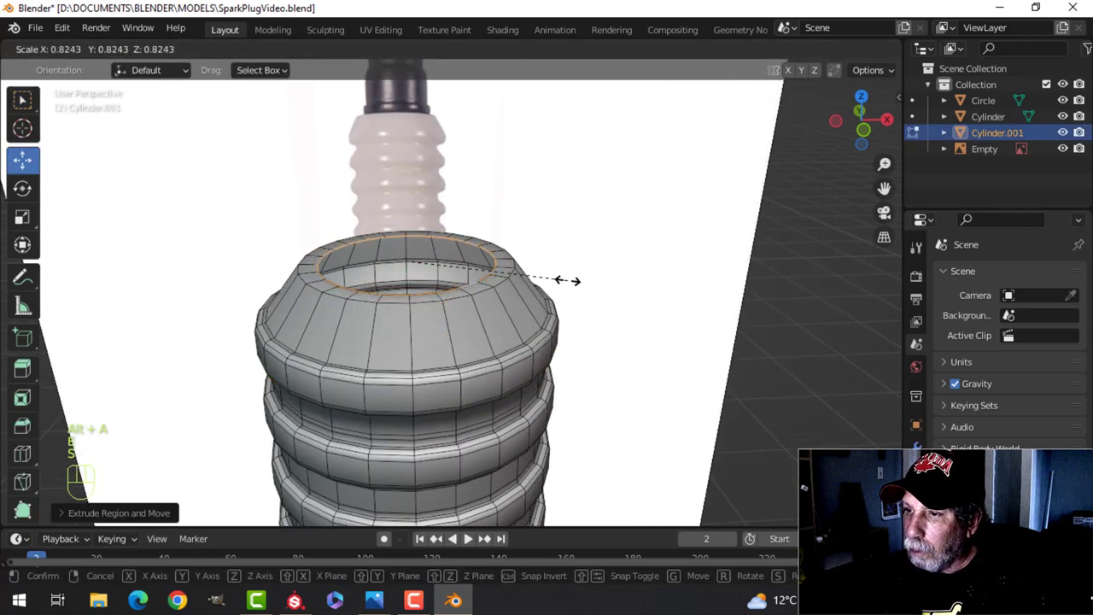
click(563, 281)
- Bevel the outer edge of the insulator's top rim with two segments about 0.01 m wide, and leave Edit Mode with nothing selected
key(alt+a)
alt+click(494, 299)
key(ctrl+b)
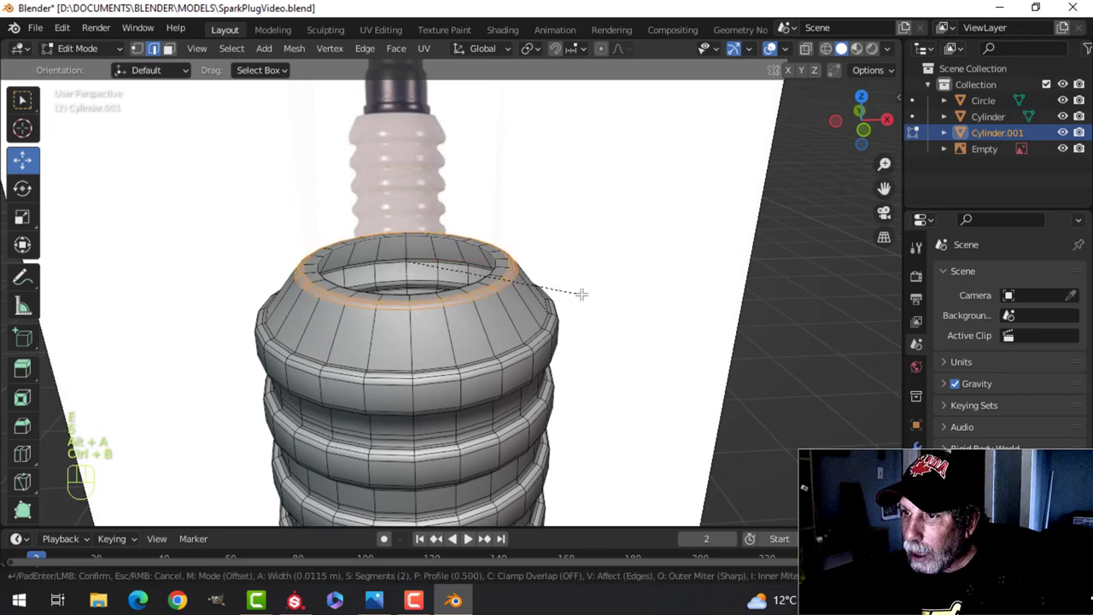
click(585, 297)
key(Tab)
scroll(572, 266, down, 5)
key(alt+a)
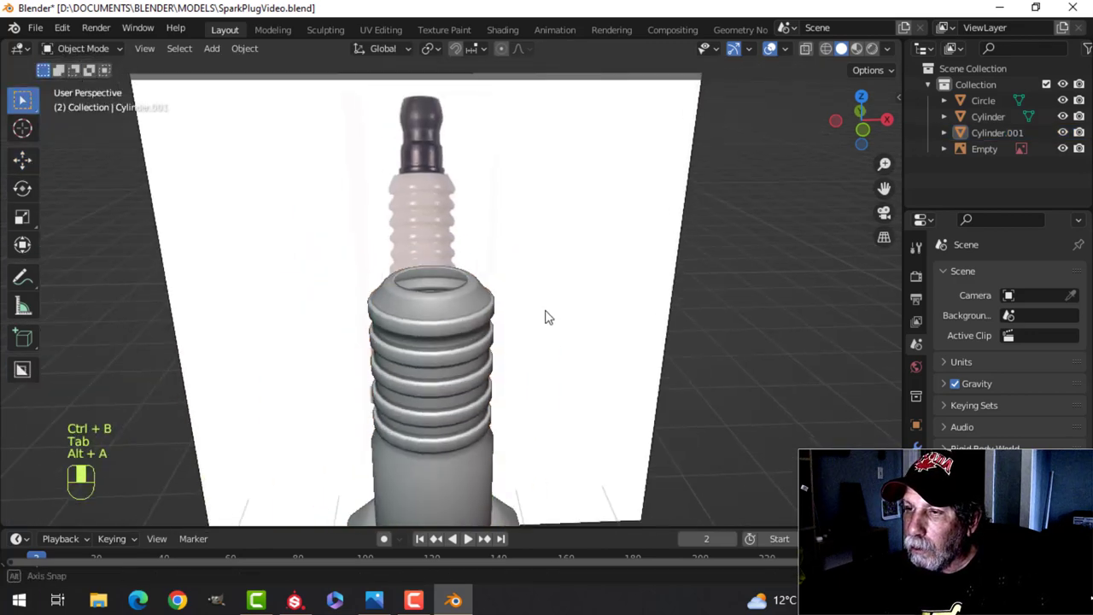
- Select the edge loop around the insulator's beveled top rim in Edit Mode
middle_drag(546, 317, 532, 300)
mouse_move(532, 301)
shift+middle_down()
mouse_move(525, 309)
mouse_move(536, 318)
shift+middle_up()
middle_drag(536, 317, 460, 312)
scroll(520, 317, up, 1)
key(Tab)
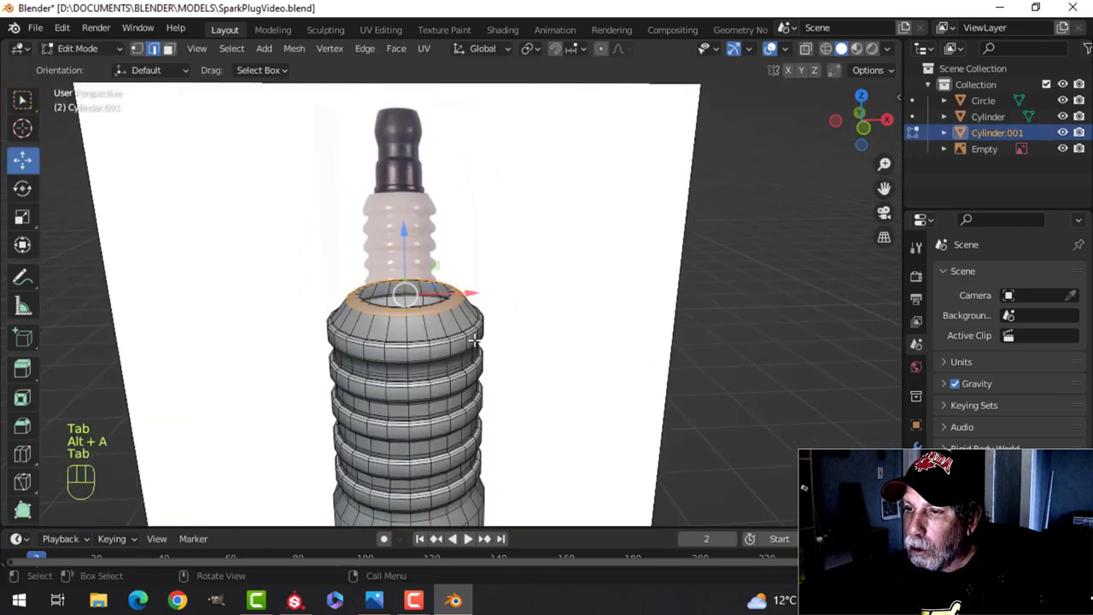
key(alt+a)
alt+shift+click(426, 313)
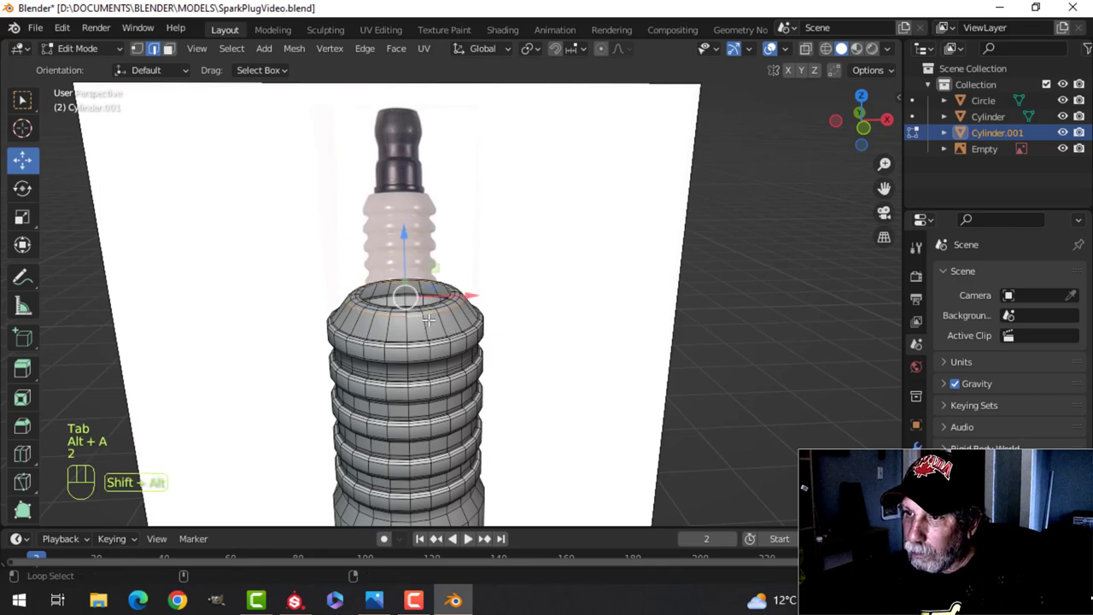
- Duplicate the rim edge loop, raise the copy above the insulator, and separate it into its own object
shift+middle_drag(426, 314, 464, 304)
key(shift+d)
right_click(444, 240)
drag(443, 237, 446, 205)
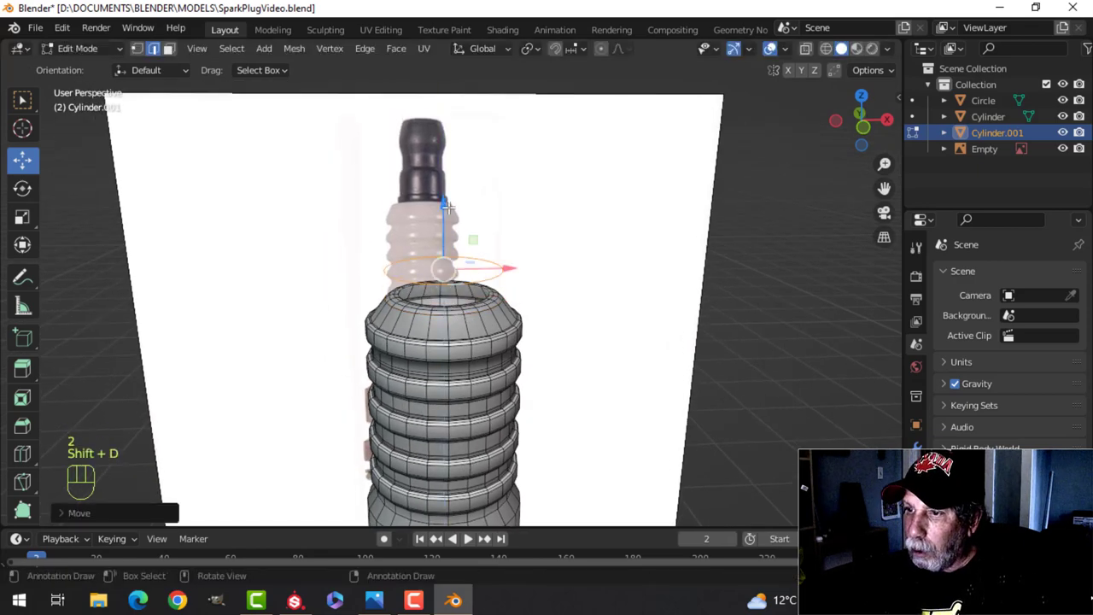
key(p)
click(625, 231)
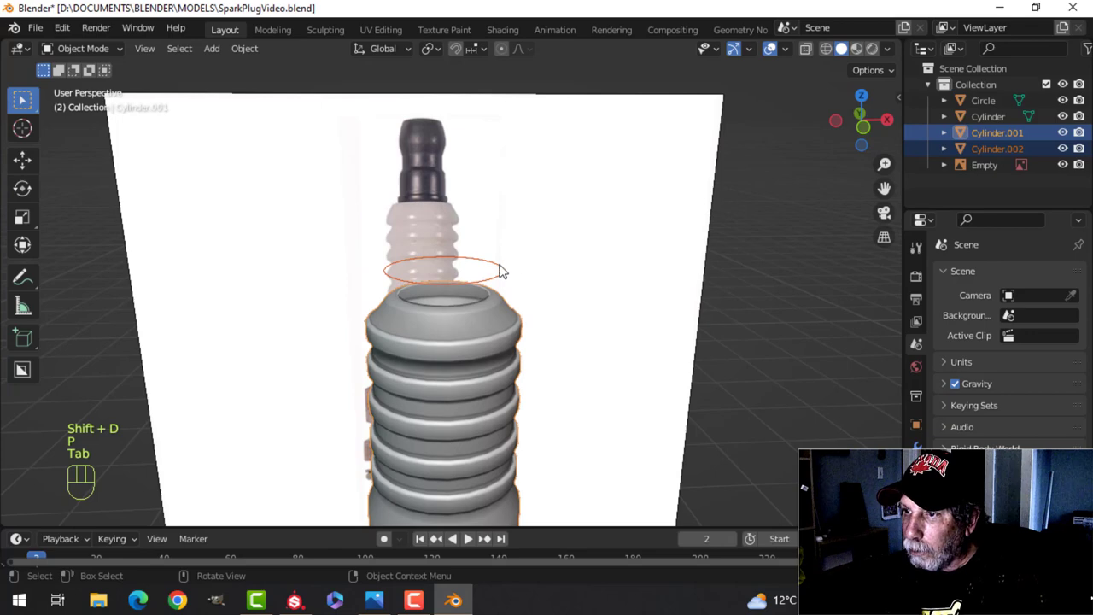
- Open the separated ring for editing in front view, select it entirely, and scale it down toward the terminal's width
click(500, 271)
key(KP_1)
key(Tab)
key(a)
scroll(530, 250, up, 4)
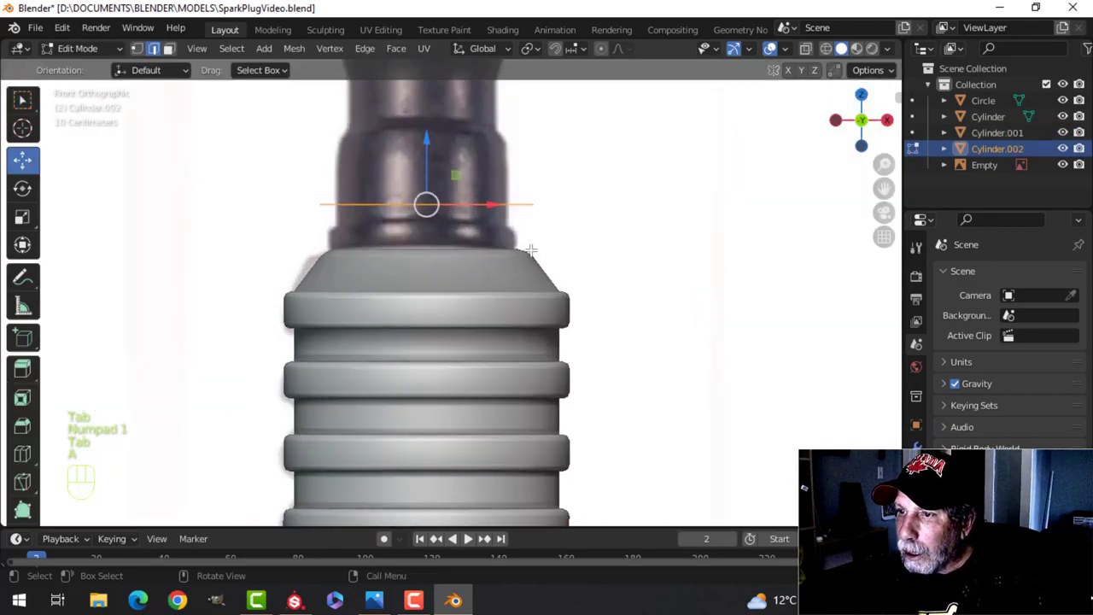
shift+middle_drag(530, 249, 537, 295)
key(s)
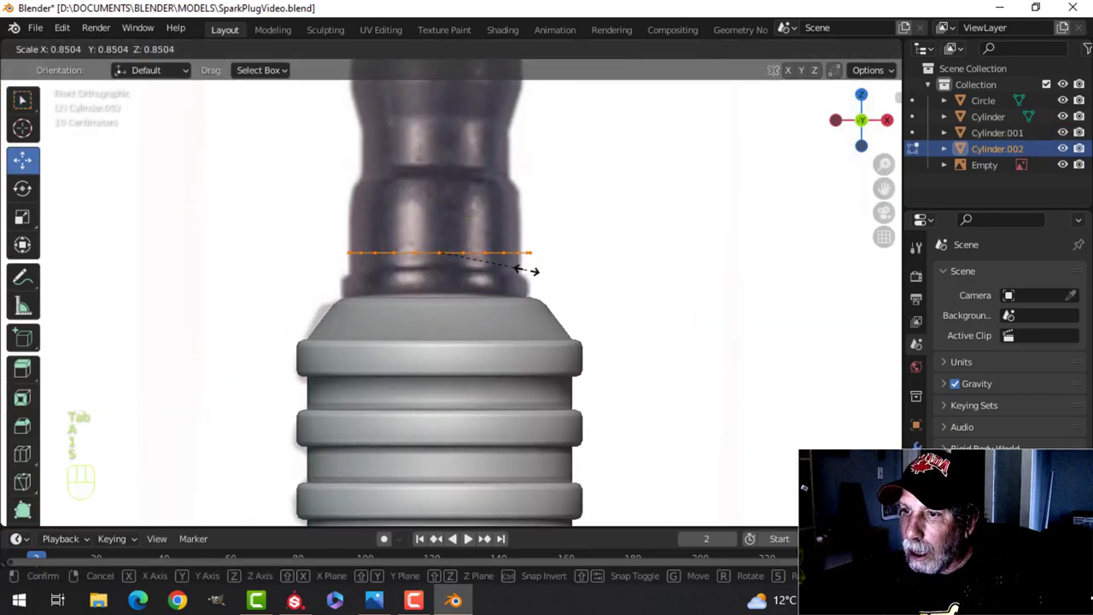
click(531, 271)
- Lower the ring onto the insulator's top and fine-tune its size to match the terminal's base
drag(442, 188, 449, 239)
key(s)
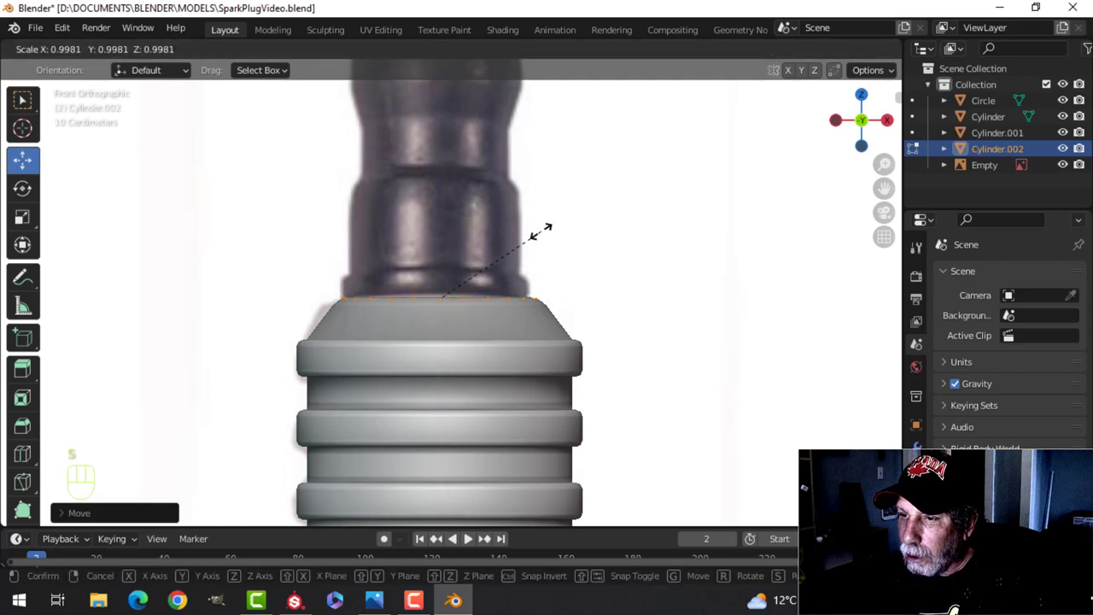
click(539, 233)
middle_drag(538, 233, 566, 333)
scroll(568, 325, down, 3)
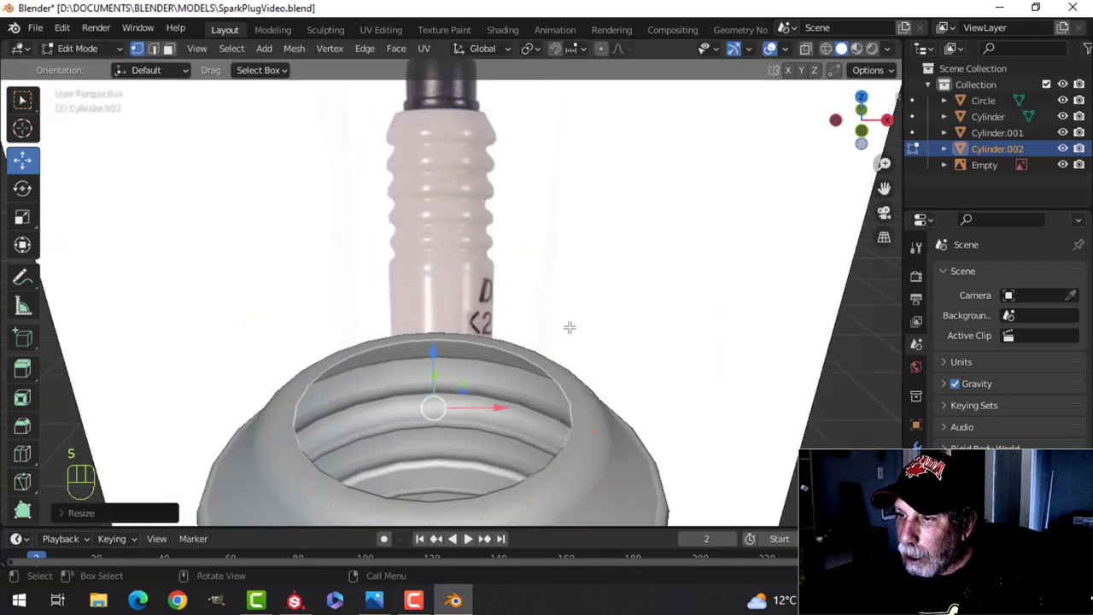
key(KP_1)
scroll(566, 288, up, 3)
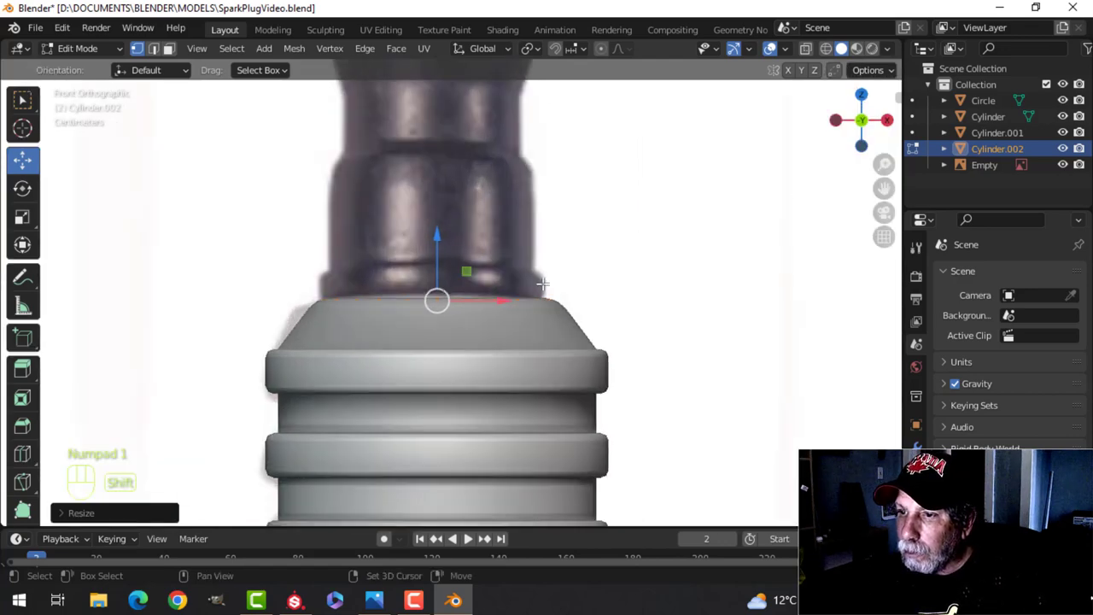
- Extrude the ring upward to form the terminal's short base collar, and switch to wireframe shading
shift+middle_drag(475, 242, 495, 253)
key(e)
click(490, 255)
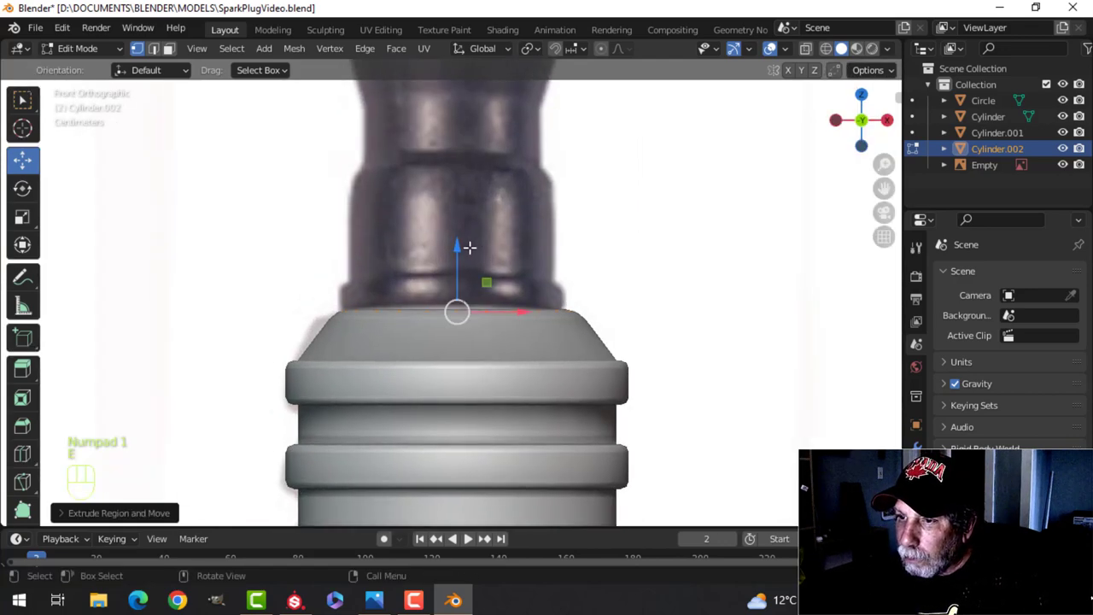
key(ctrl+z)
mouse_move(461, 256)
mouse_down()
mouse_move(452, 222)
mouse_move(459, 230)
mouse_up()
key(z)
click(401, 233)
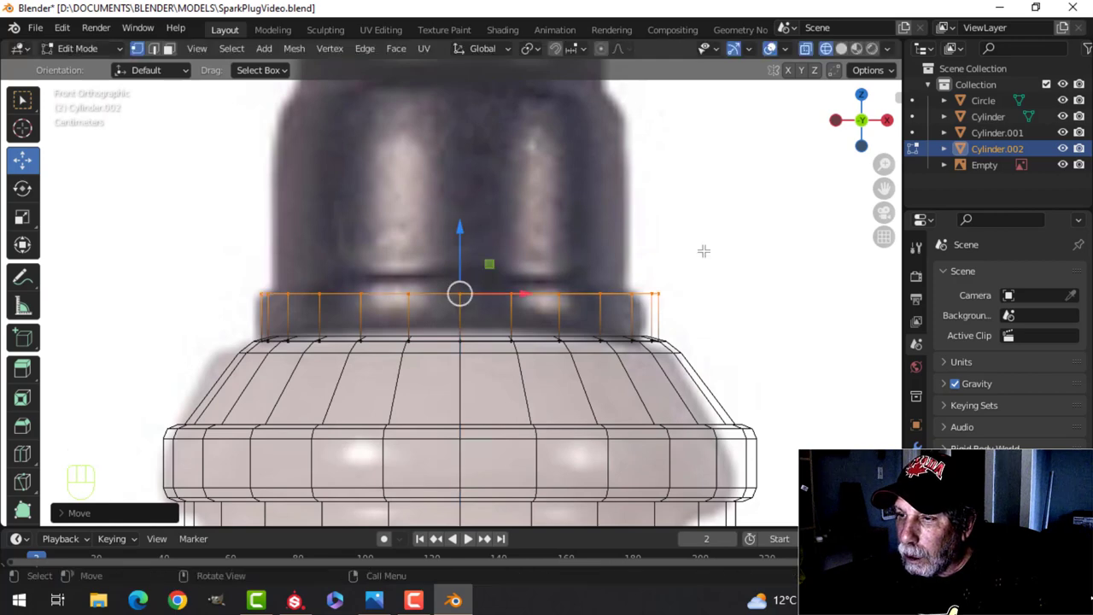
- Extrude the collar's top edge inward as a ledge, and extrude that upward to form the terminal's lower body
key(s)
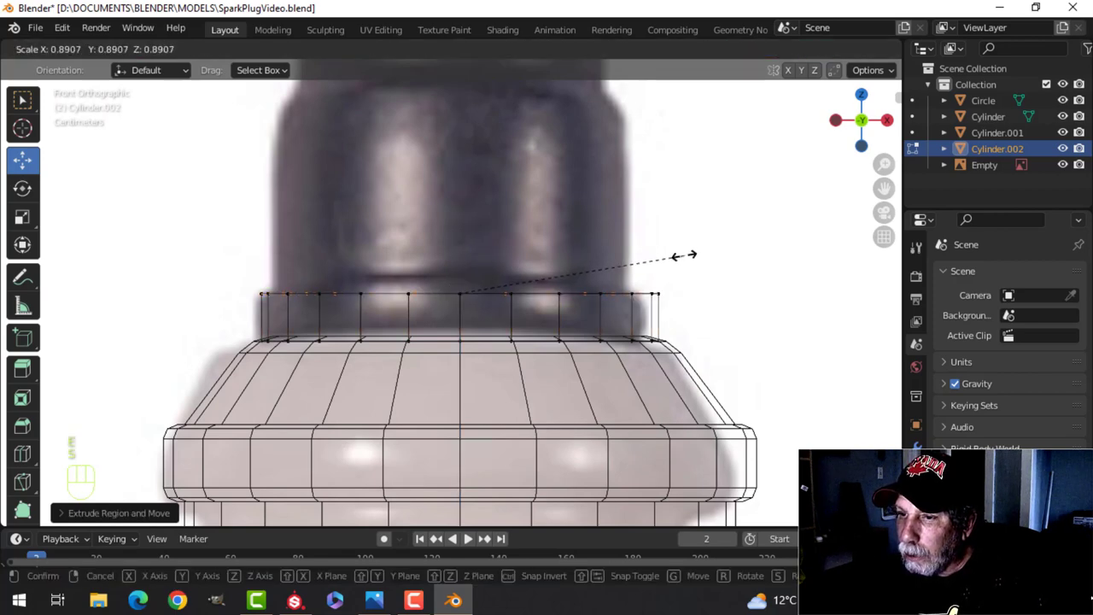
click(689, 253)
scroll(649, 241, down, 2)
shift+middle_drag(580, 253, 579, 301)
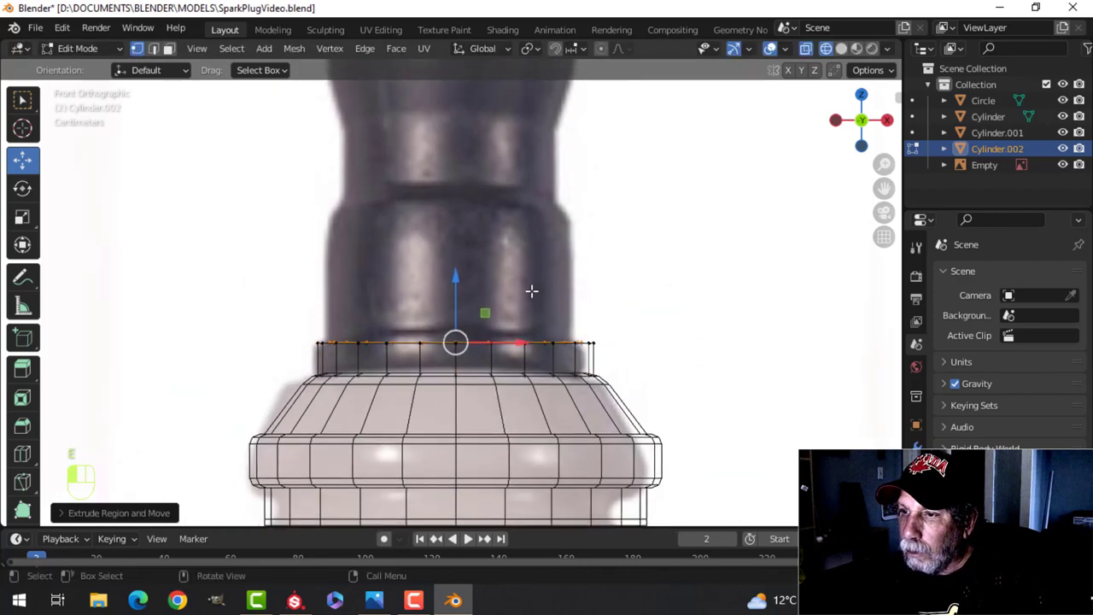
drag(461, 281, 459, 163)
shift+middle_drag(459, 163, 499, 249)
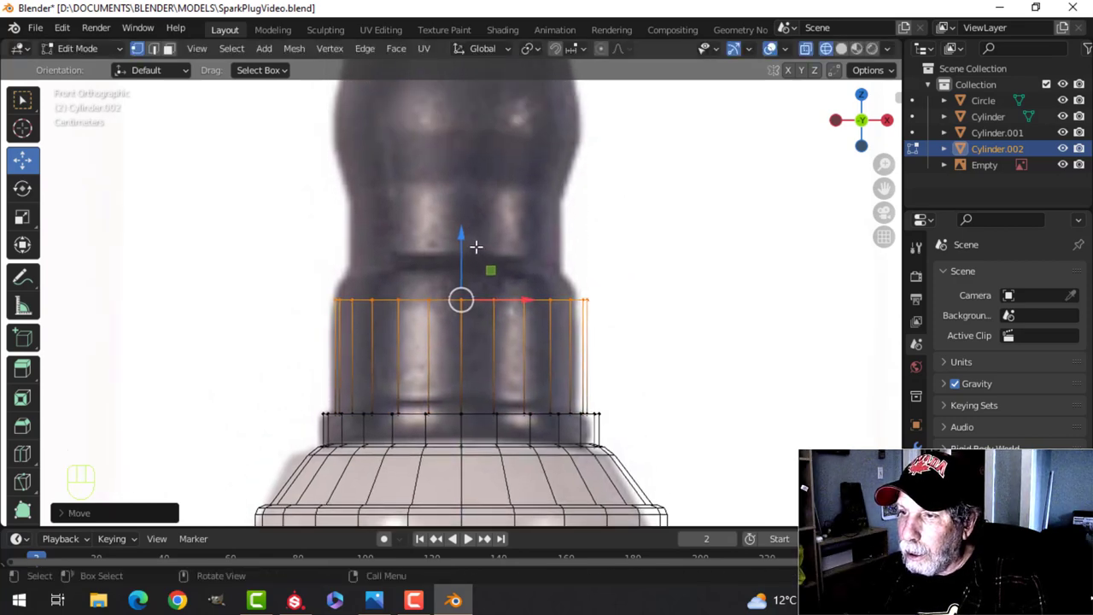
- Extrude the lower body's top edge up to the reference groove and scale it inward to form the terminal's sloped shoulder
key(e)
click(476, 247)
drag(465, 236, 469, 212)
key(s)
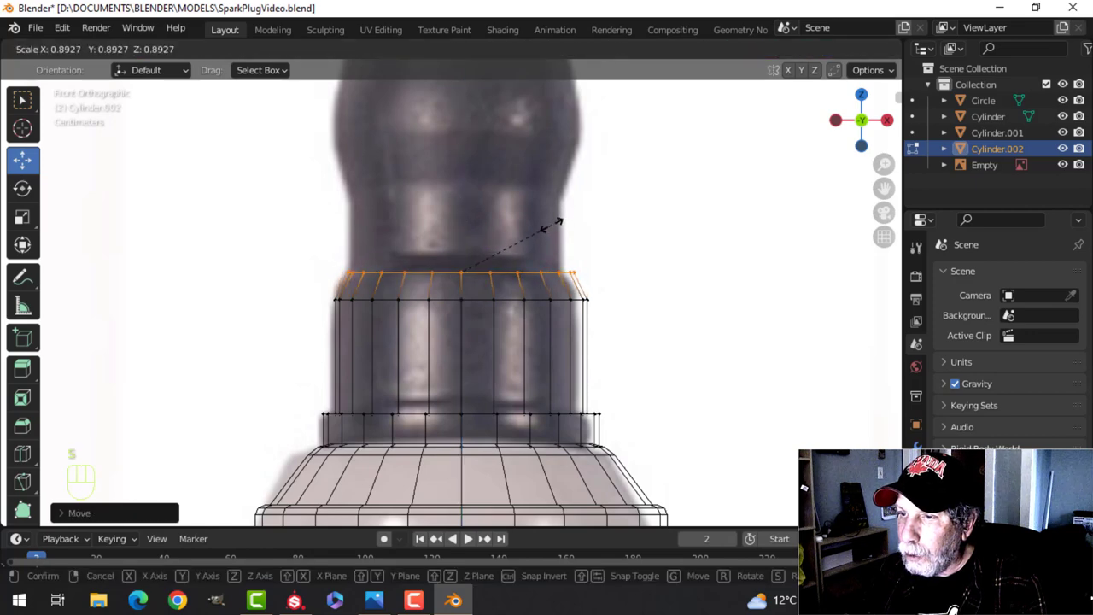
- Taper the cap's open top ring to about 0.89 and extrude it up about 0.12 m to form the neck
click(551, 224)
shift+middle_drag(551, 224, 488, 305)
key(e)
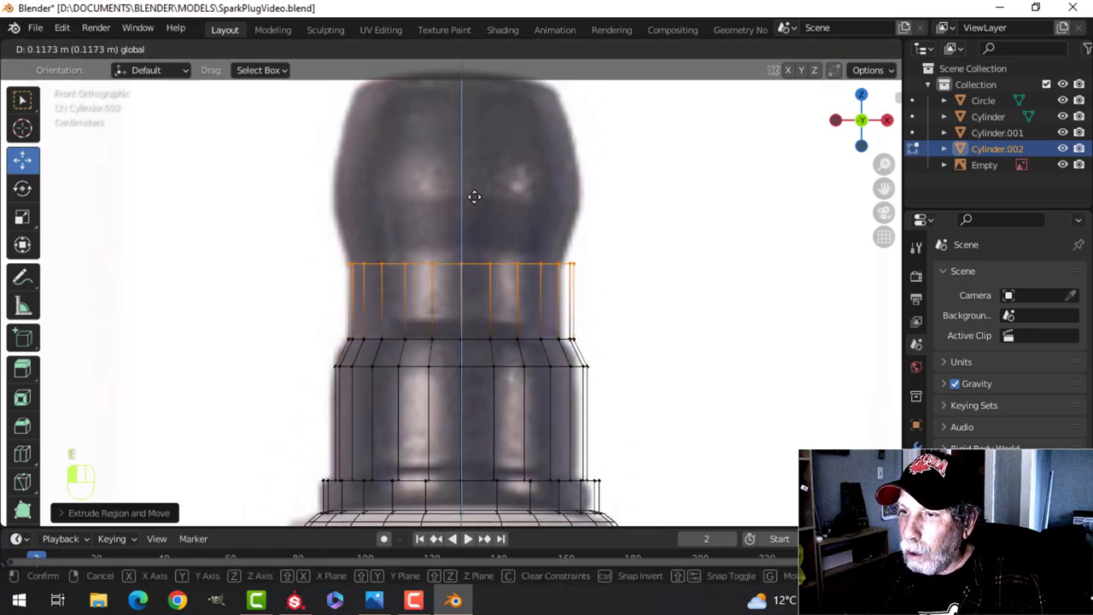
click(475, 193)
- Extrude the neck's top ring upward and scale it outward to match the start of the reference cap's bulge
shift+middle_drag(465, 205, 518, 266)
key(e)
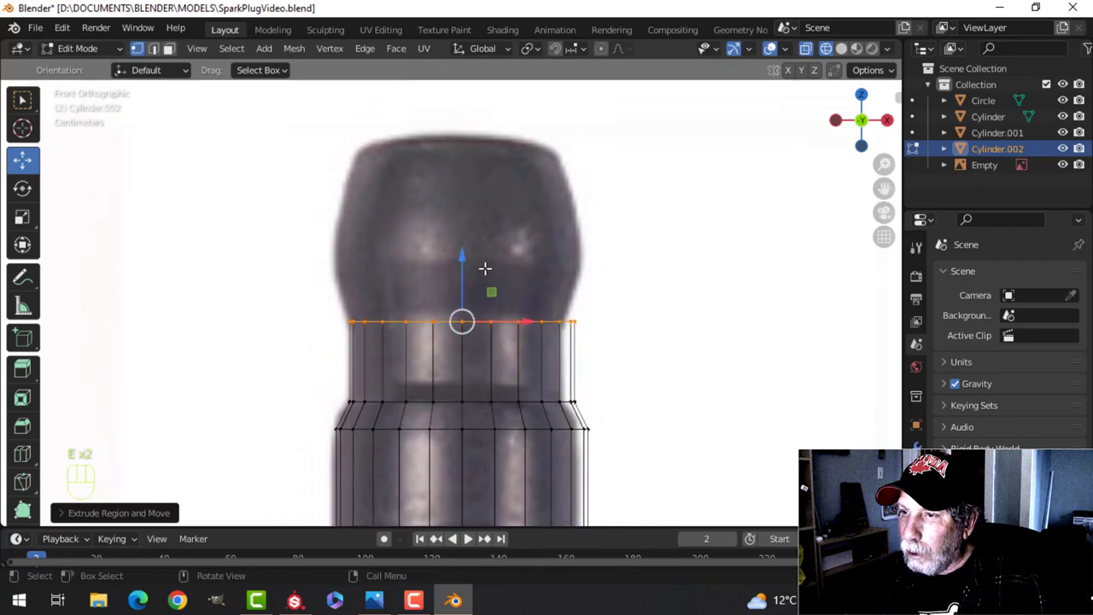
click(466, 205)
key(s)
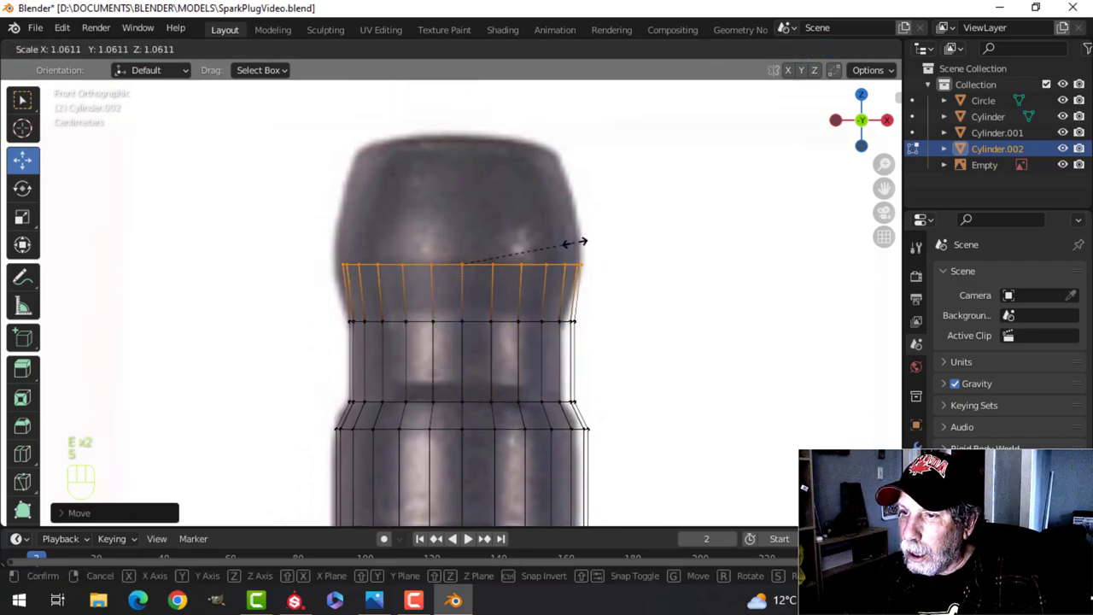
click(585, 241)
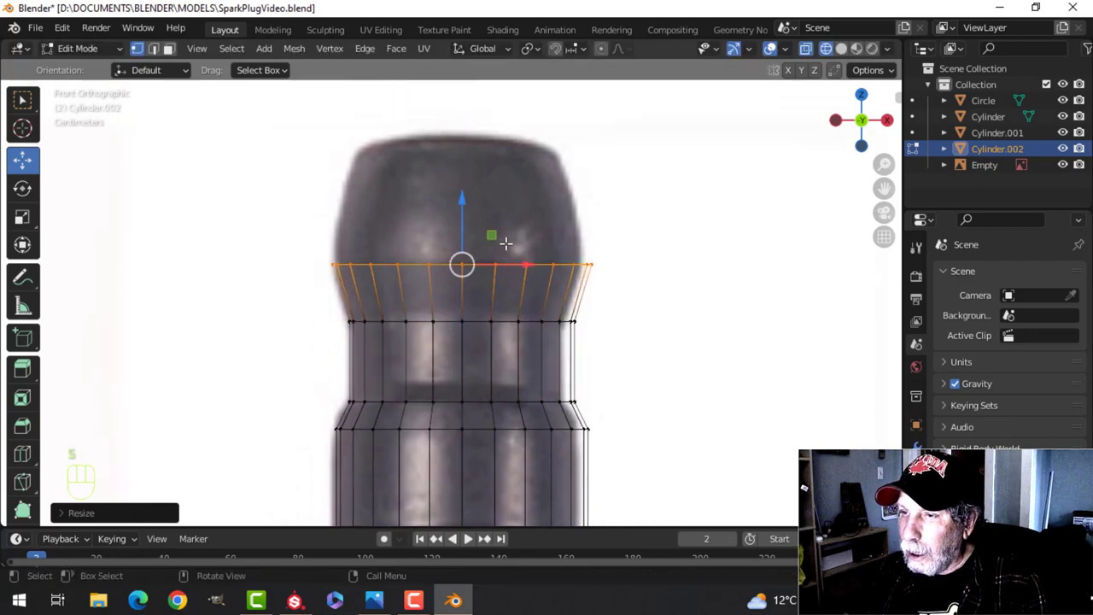
- Extrude the bulge's widest ring straight up to form a short vertical band
shift+middle_drag(503, 252, 495, 276)
key(e)
click(475, 242)
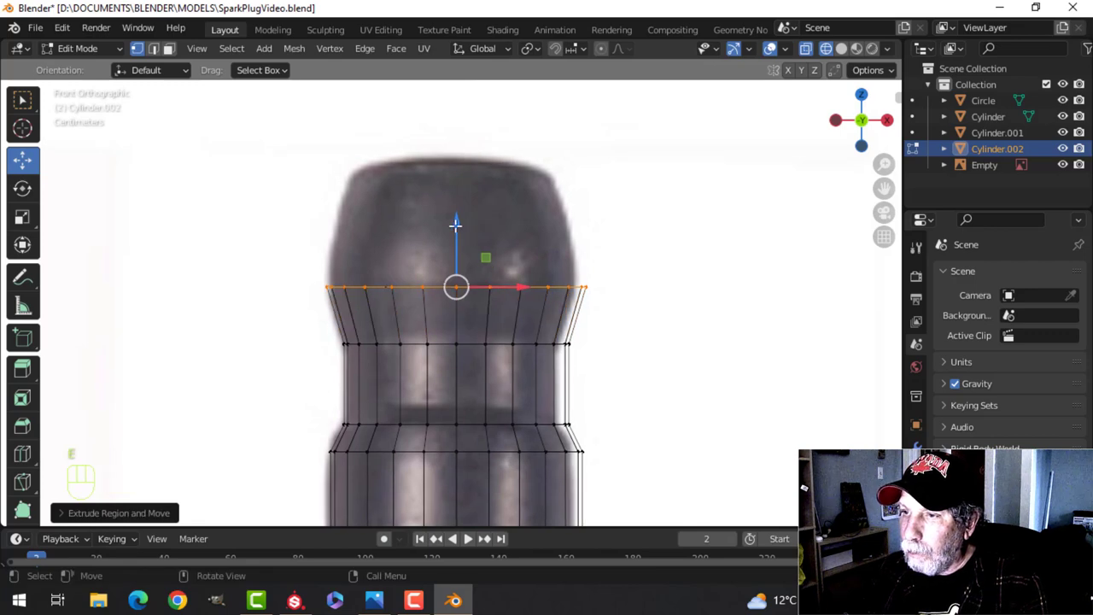
drag(455, 224, 479, 185)
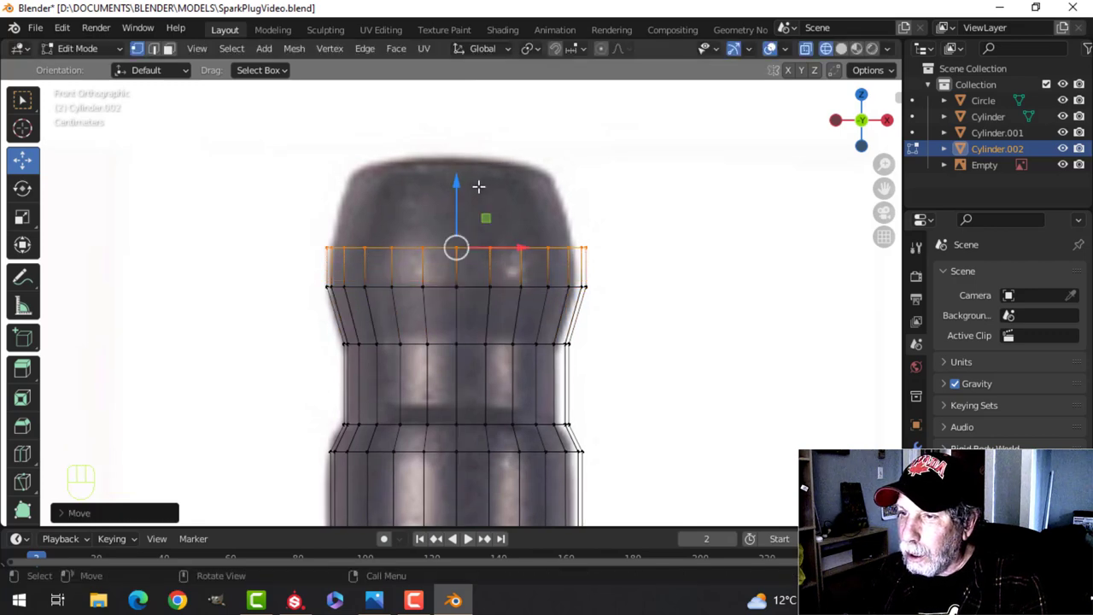
- Extrude the band's ring up to the top of the reference cap and scale it inward to match the taper
shift+middle_drag(478, 185, 480, 232)
drag(449, 217, 461, 126)
key(s)
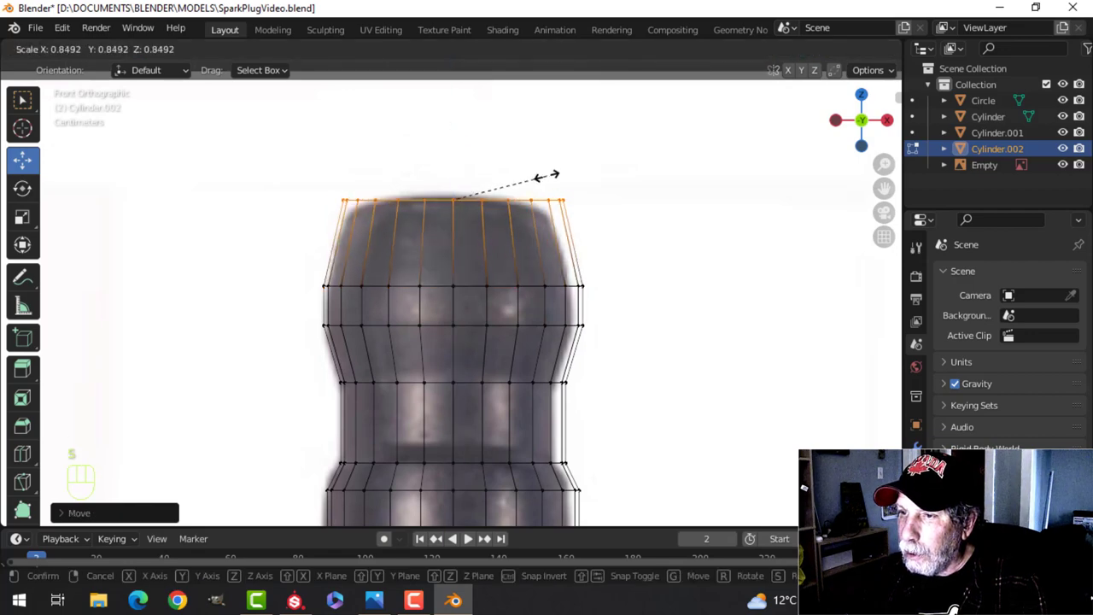
click(483, 170)
- Switch to solid shading and fill the cap's open top ring with a face
key(z)
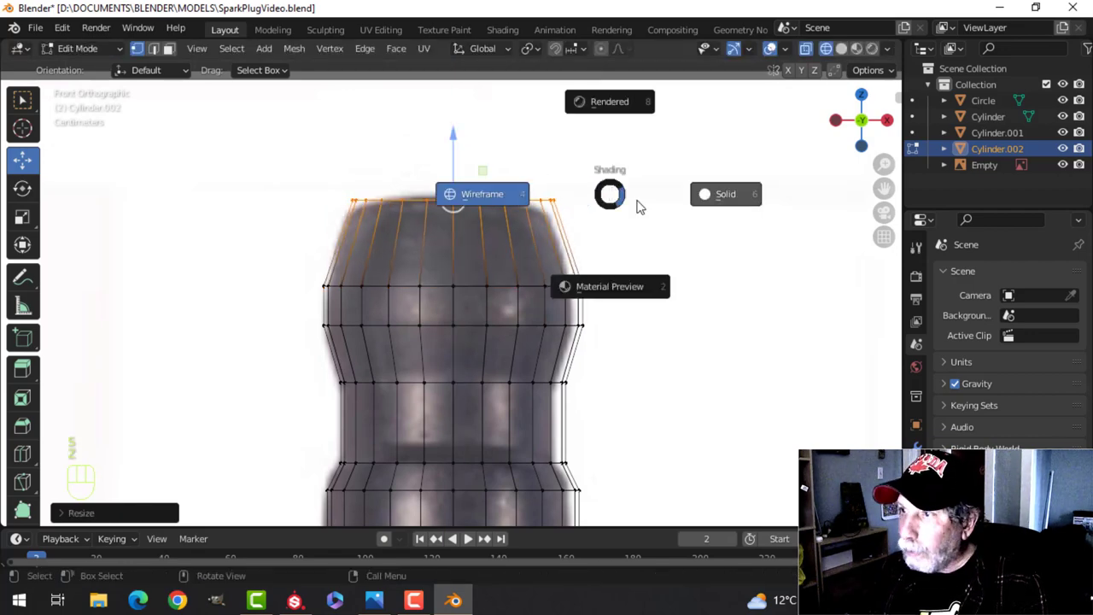
click(640, 205)
middle_drag(640, 217, 617, 268)
key(f)
shift+middle_drag(644, 343, 624, 276)
key(KP_1)
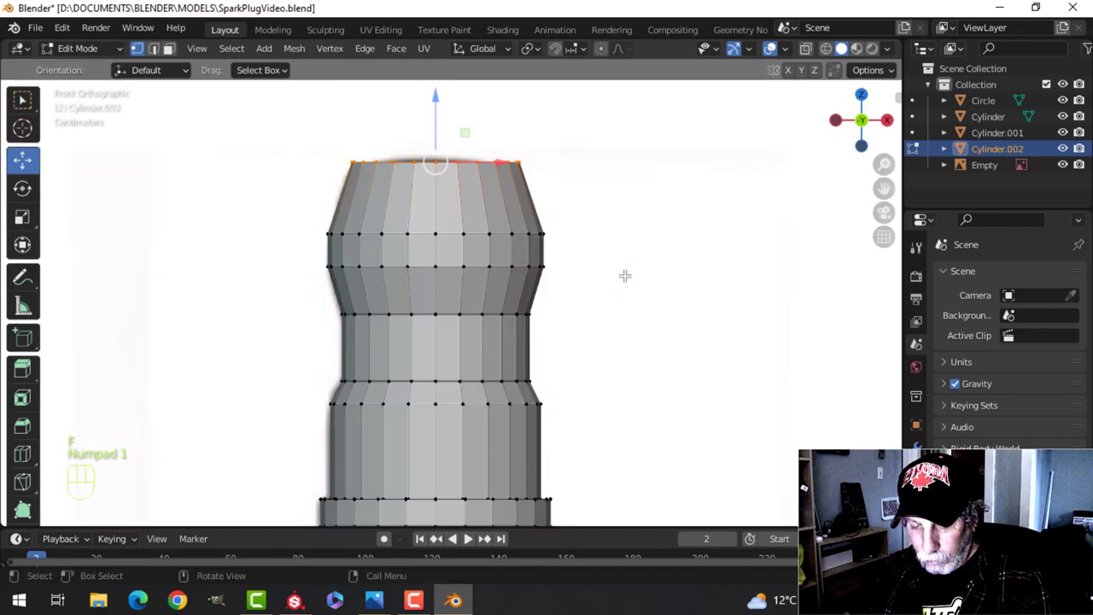
- Bevel the rim of the cap's top face with three segments, about 0.03 m wide
middle_drag(524, 238, 618, 251)
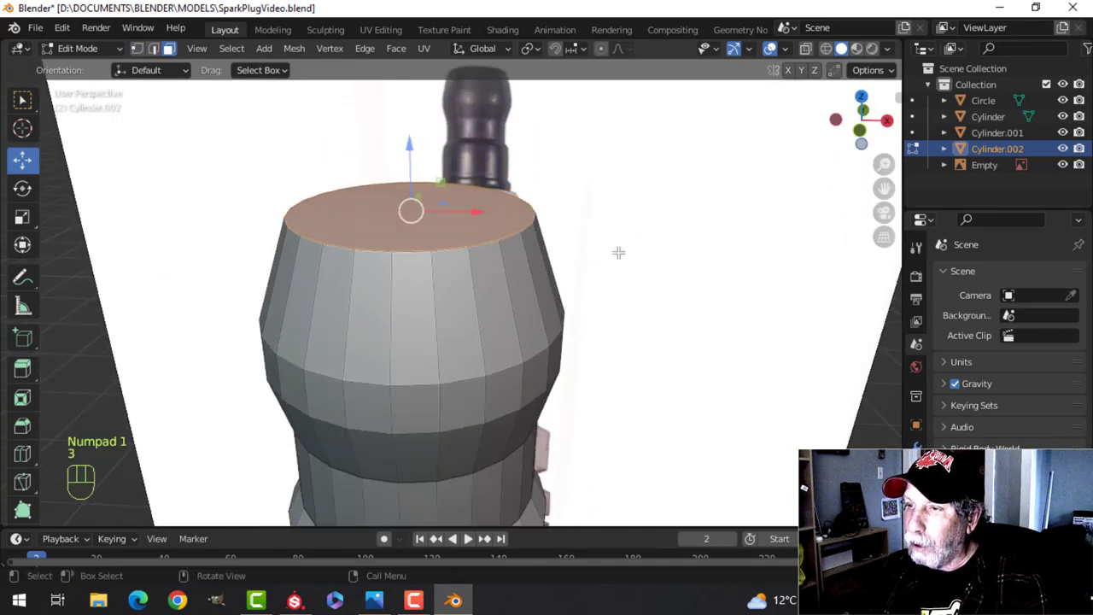
key(ctrl+b)
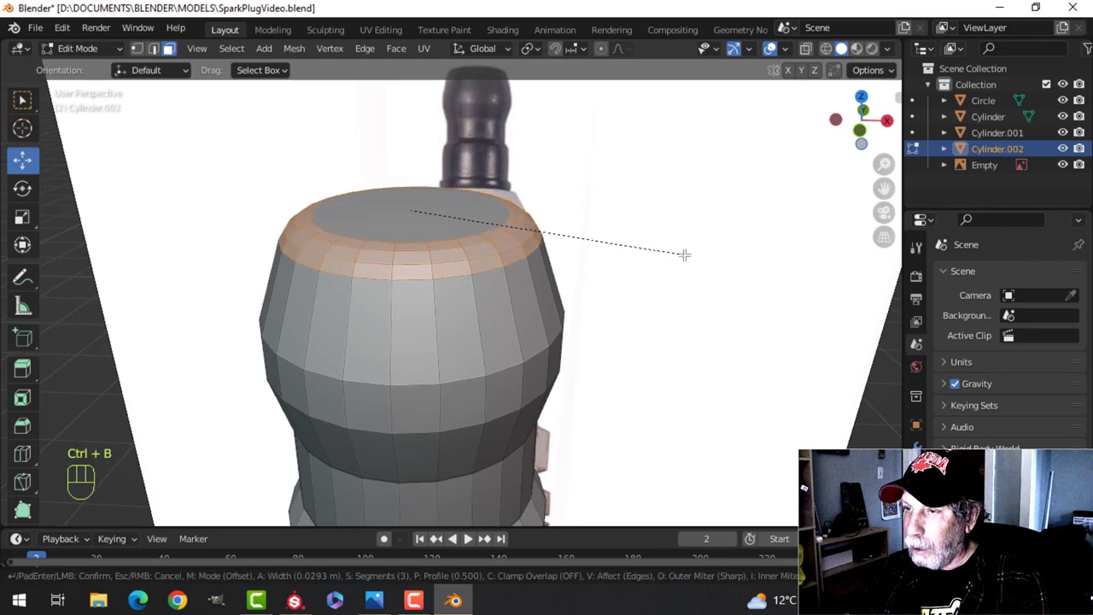
click(684, 247)
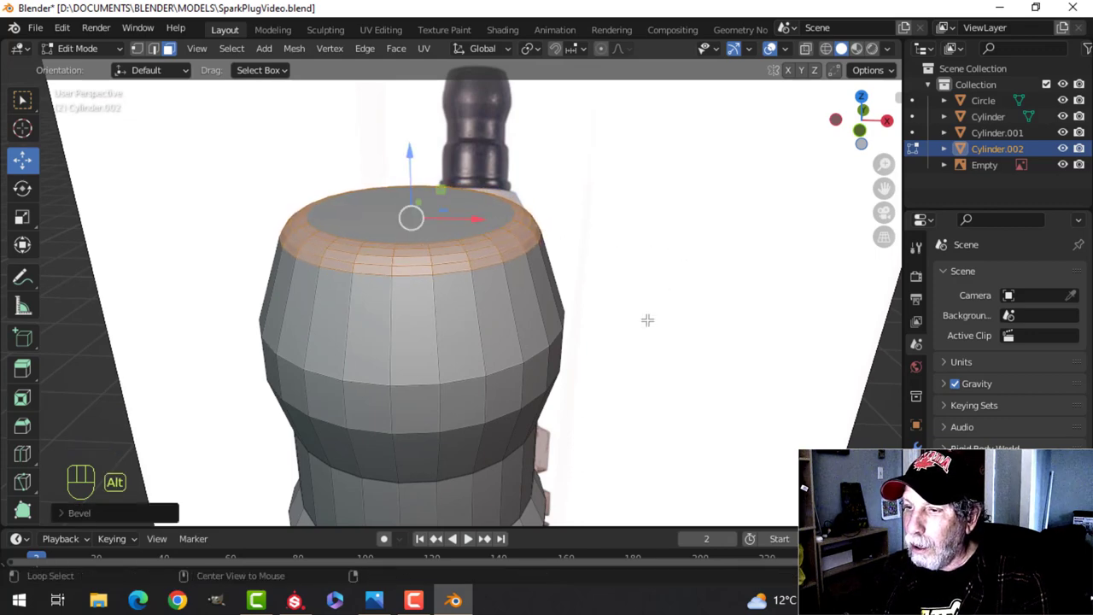
key(alt+a)
- Bevel the two edge loops above and below the bulge's vertical band with a narrow rounded bevel
middle_drag(649, 319, 588, 302)
key(2)
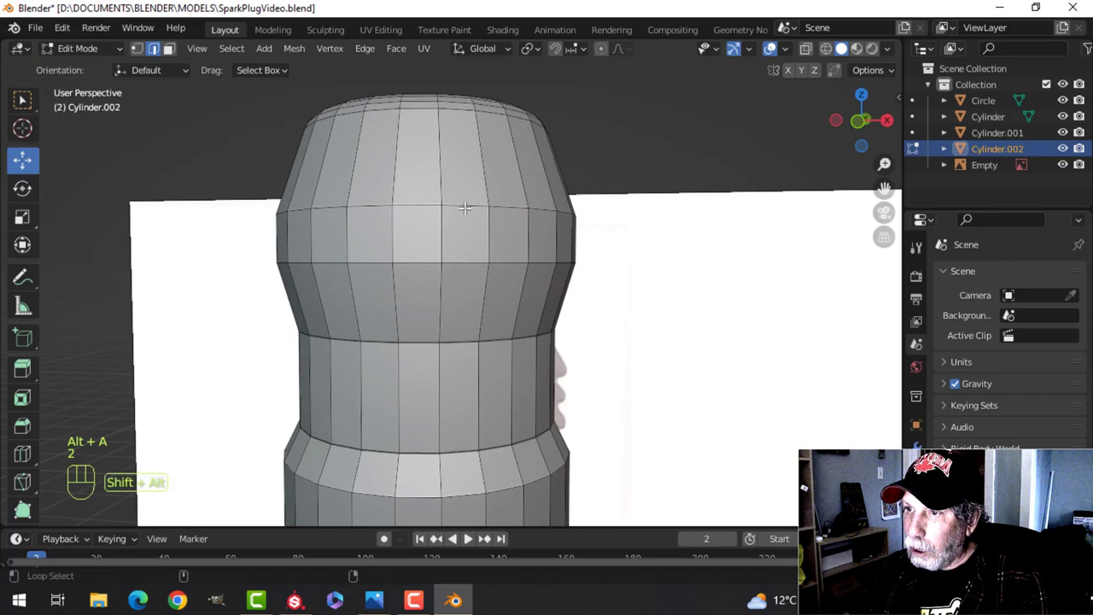
alt+shift+click(475, 260)
key(ctrl+b)
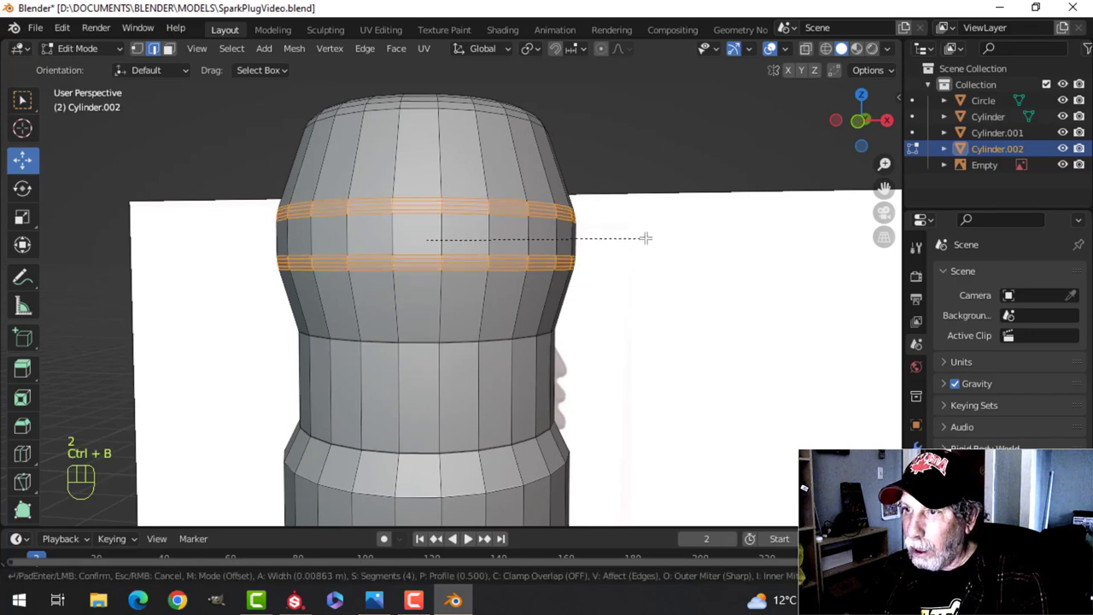
scroll(647, 237, down, 2)
click(649, 237)
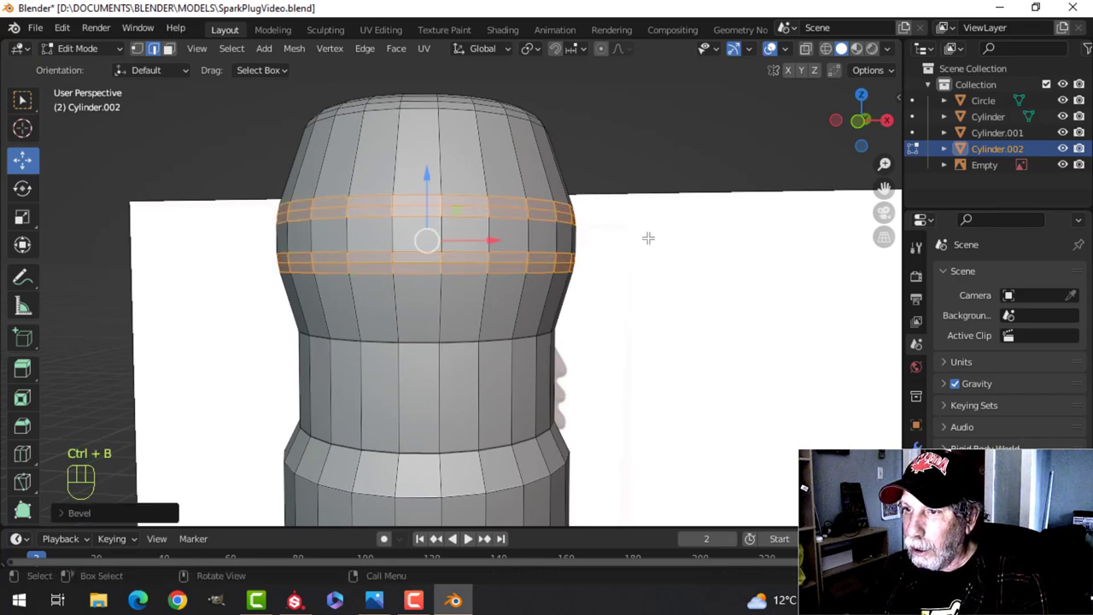
key(alt+a)
- Add two supporting edge loops to the neck section, one close to its upper edge and one close to its lower edge
shift+middle_drag(493, 398, 493, 279)
key(ctrl+r)
click(462, 239)
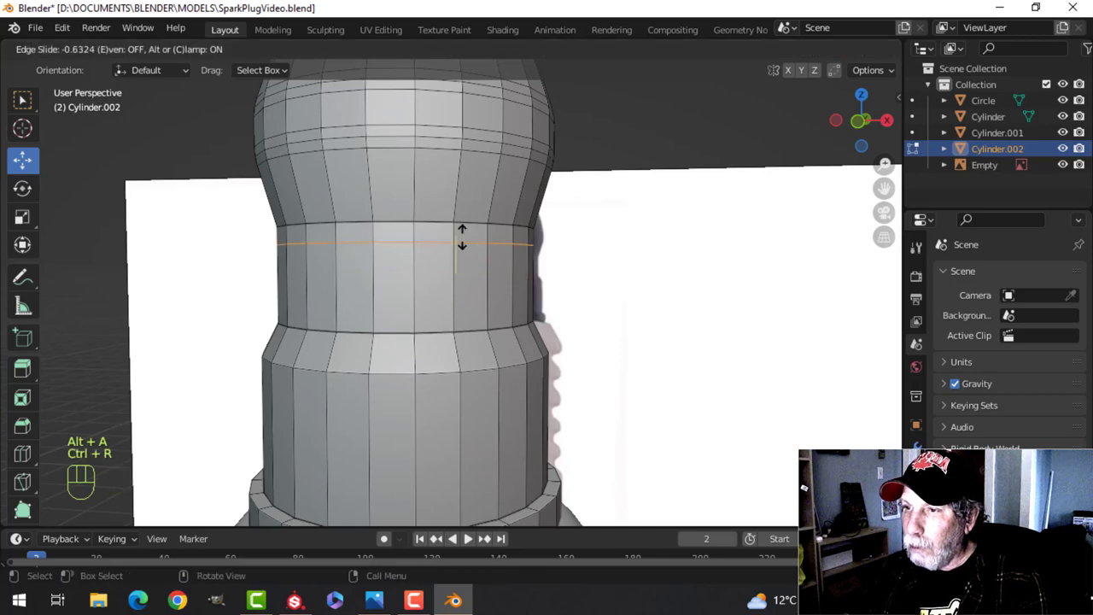
click(461, 225)
key(ctrl+r)
click(446, 283)
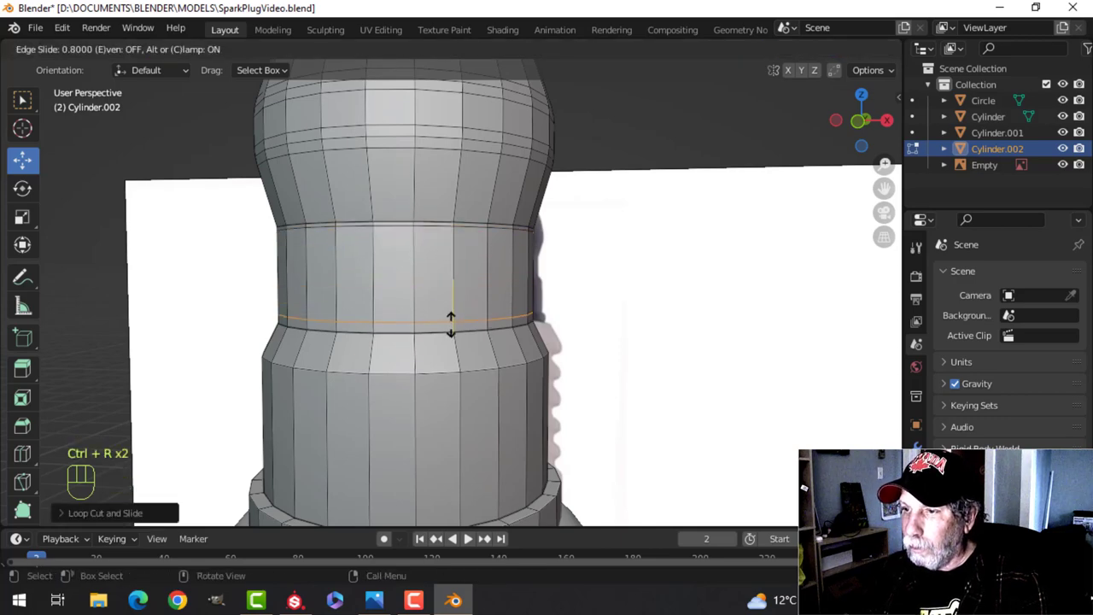
click(451, 322)
- Return to Object Mode and shade the cap smooth
key(Tab)
right_click(401, 275)
click(401, 275)
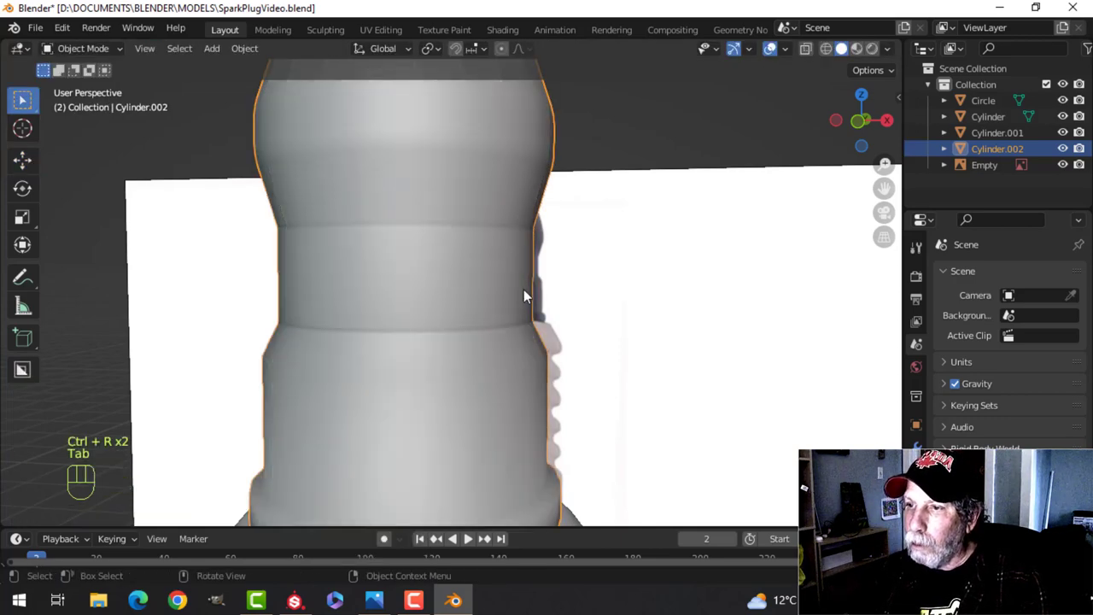
- Add a supporting edge loop just below the upper edge of the cap's wide lower section and check the smoothed shading
scroll(524, 295, down, 2)
shift+middle_drag(517, 333, 482, 279)
key(Tab)
key(alt+a)
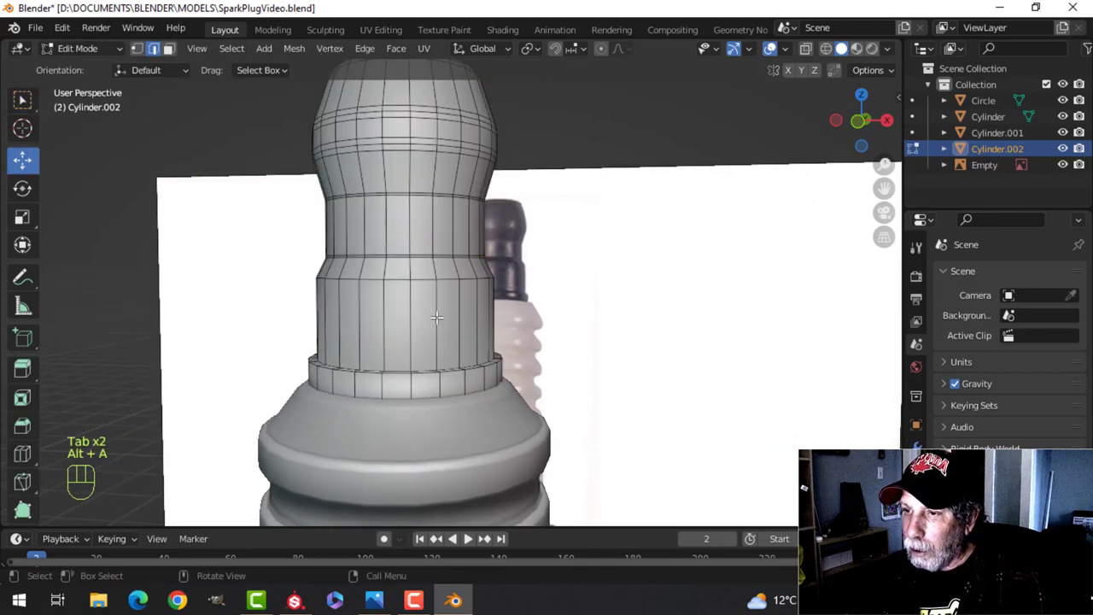
key(ctrl+r)
click(436, 312)
click(434, 275)
key(Tab)
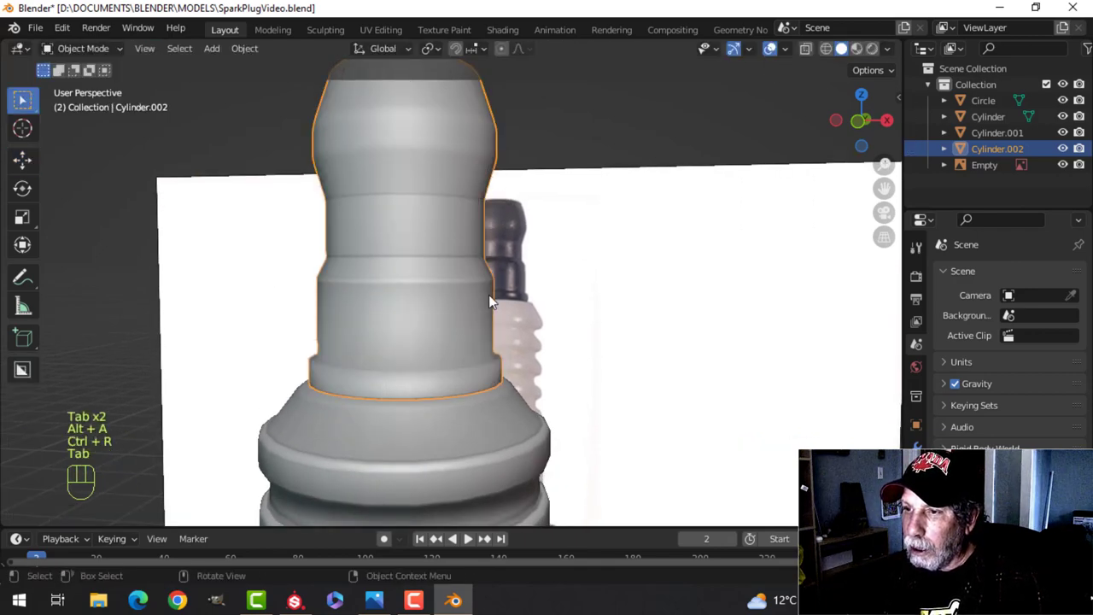
scroll(489, 294, up, 2)
scroll(488, 295, down, 2)
- Isolate the cap in local view and bevel the upper outer edge loop of its base collar with two segments
key(Tab)
shift+middle_drag(489, 336, 451, 300)
key(alt+a)
alt+click(442, 280)
scroll(569, 273, up, 4)
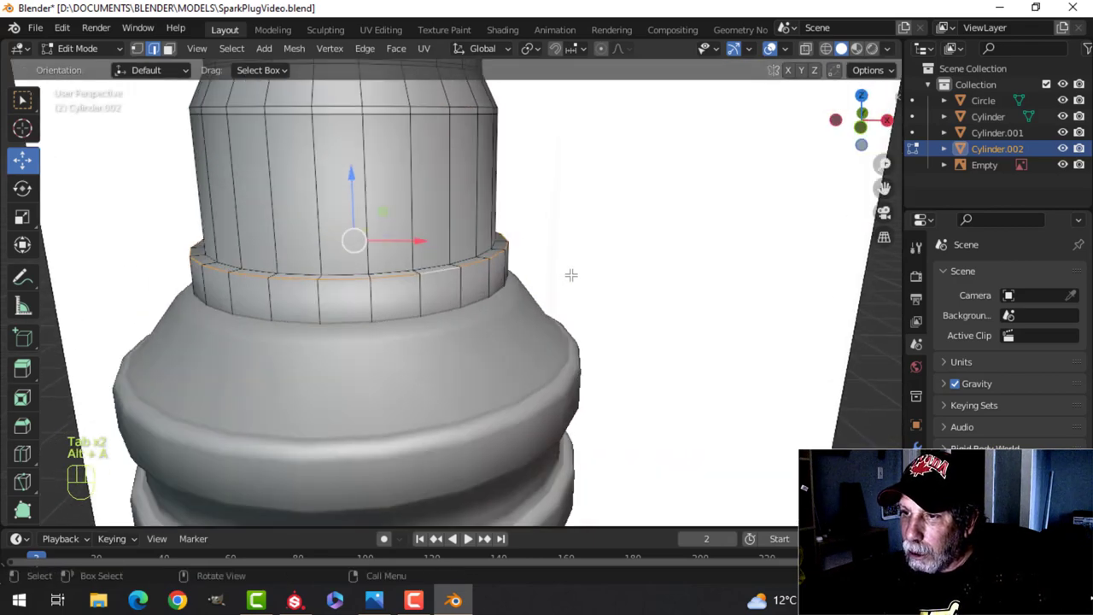
key(Tab)
key(slash)
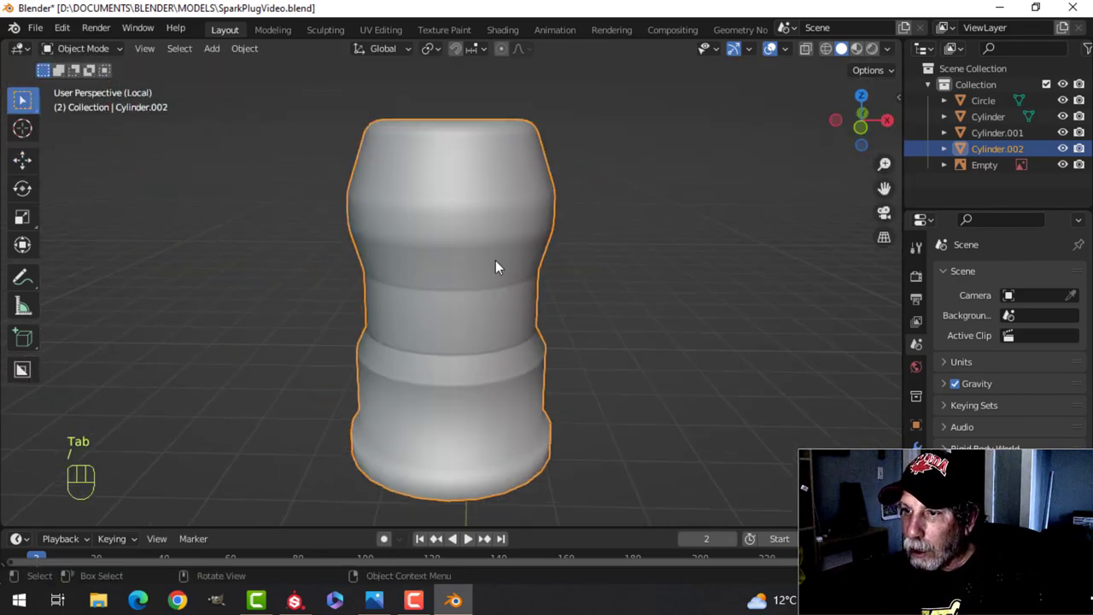
middle_drag(495, 261, 504, 215)
scroll(515, 373, up, 2)
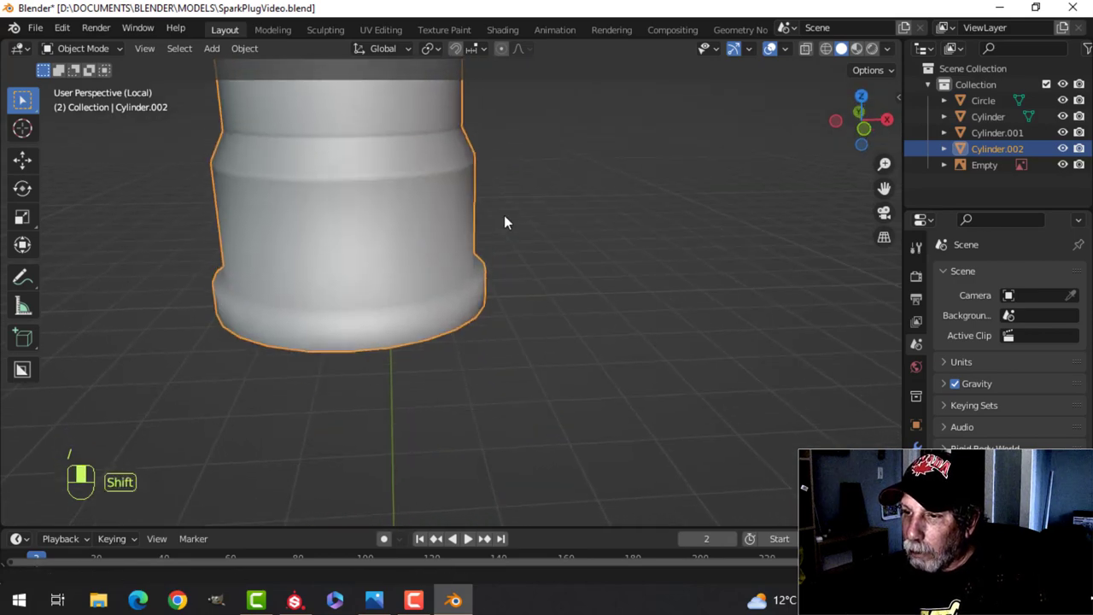
key(Tab)
key(ctrl+b)
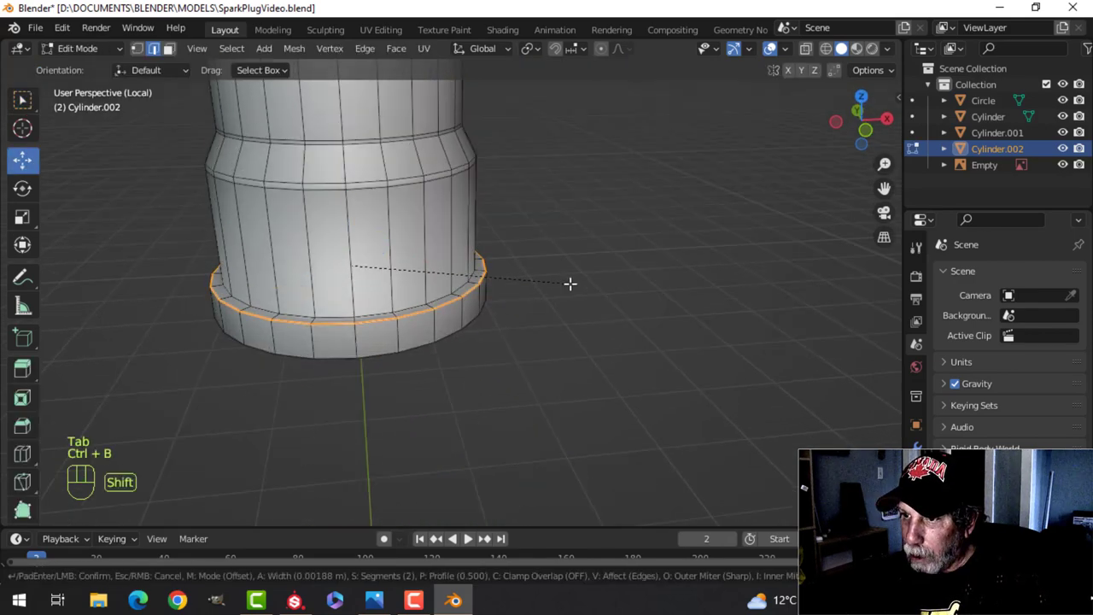
click(461, 271)
key(alt+a)
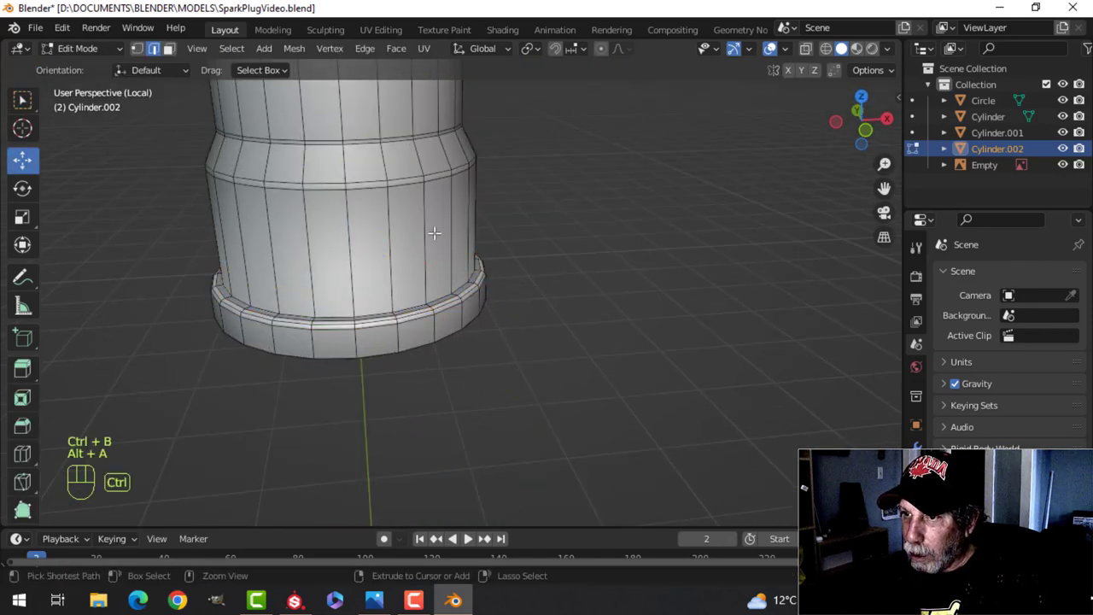
- Add a supporting edge loop at the bottom of the wide lower section, just above the base collar
key(ctrl+r)
click(442, 278)
shift+middle_drag(442, 278, 434, 316)
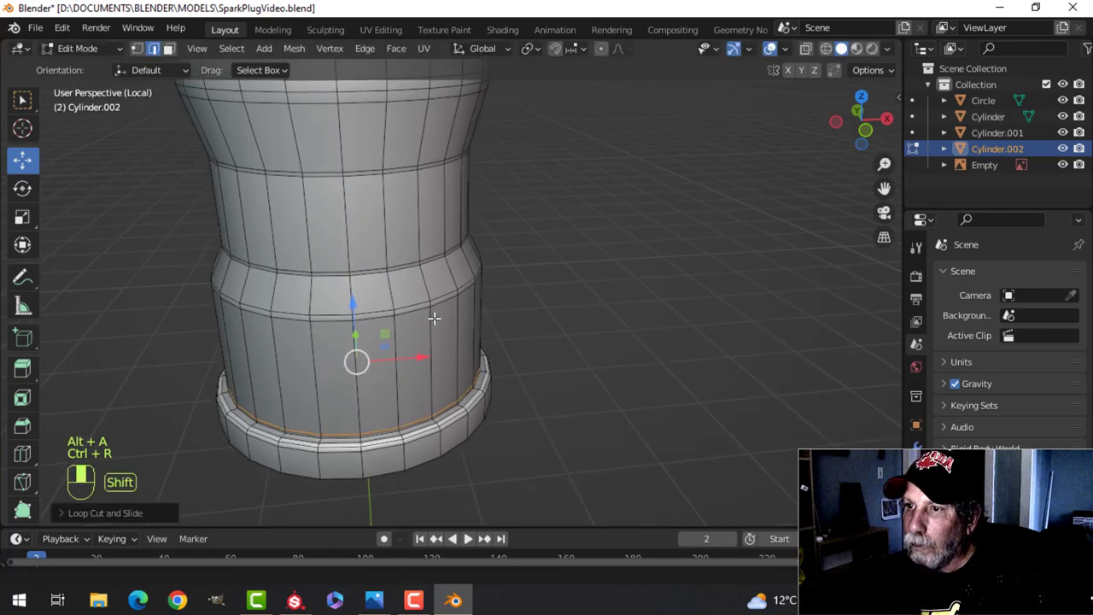
scroll(434, 317, down, 3)
key(Tab)
key(alt+a)
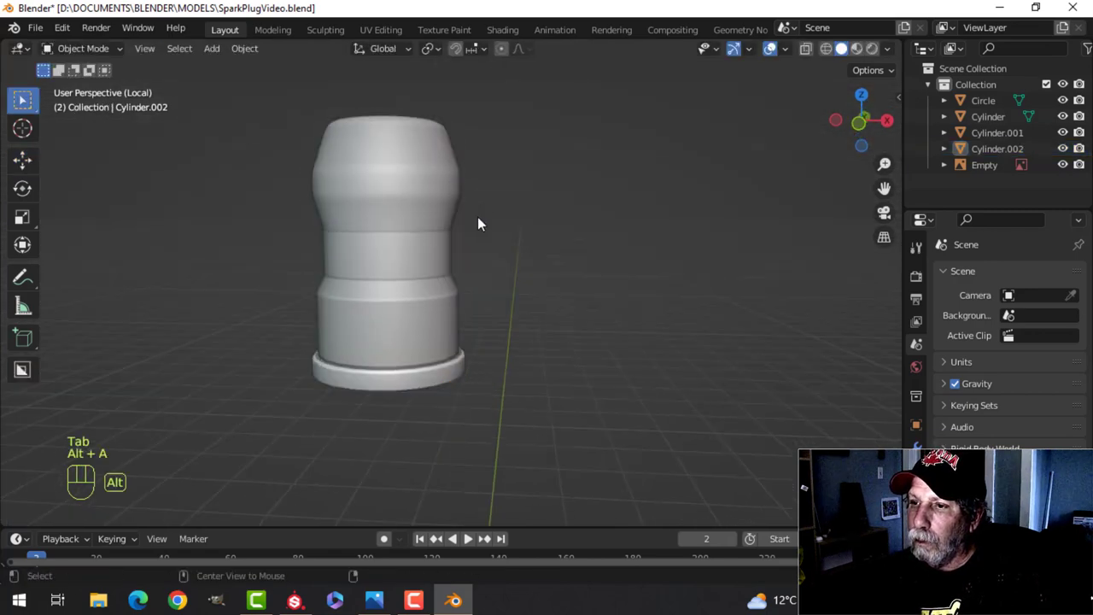
- Exit local view and inspect the joint between the cap's collar and the ribbed insulator
middle_drag(478, 217, 573, 230)
key(KP_Divide)
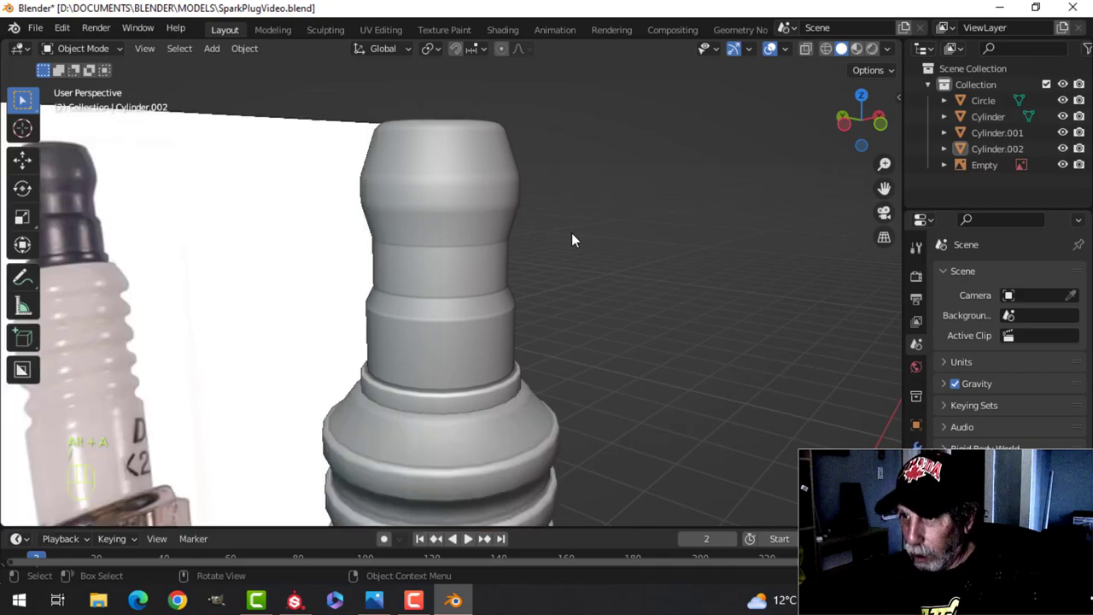
scroll(479, 311, up, 2)
shift+middle_drag(479, 312, 474, 246)
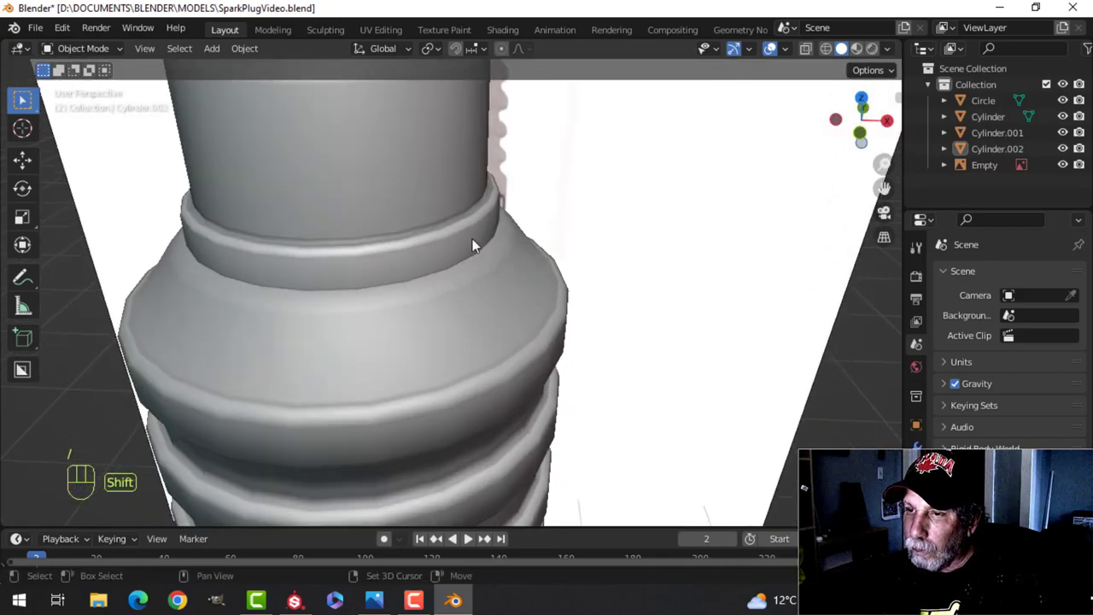
middle_drag(401, 304, 459, 279)
scroll(449, 303, down, 4)
scroll(505, 268, up, 2)
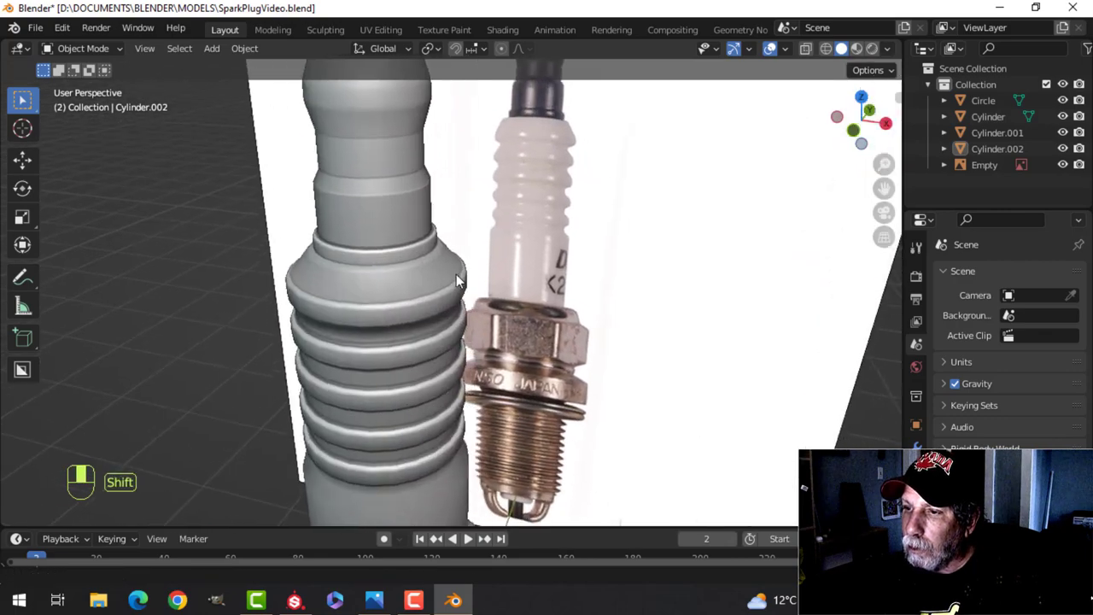
- Add a supporting edge loop near the upper edge of the ribbed insulator's sloped shoulder
click(516, 273)
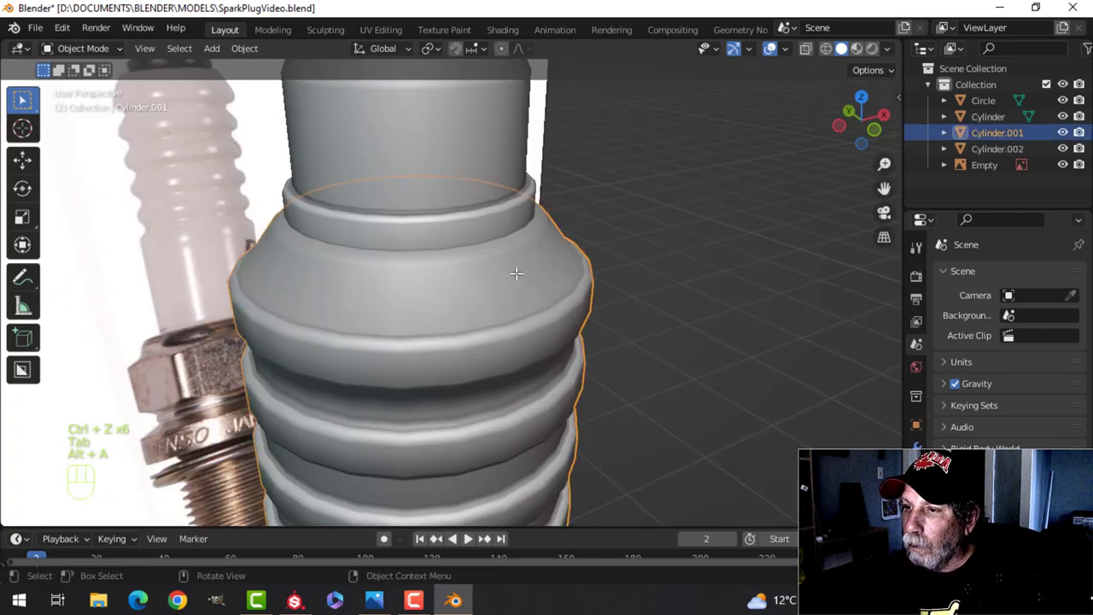
key(Tab)
scroll(518, 270, up, 3)
key(ctrl+r)
click(457, 246)
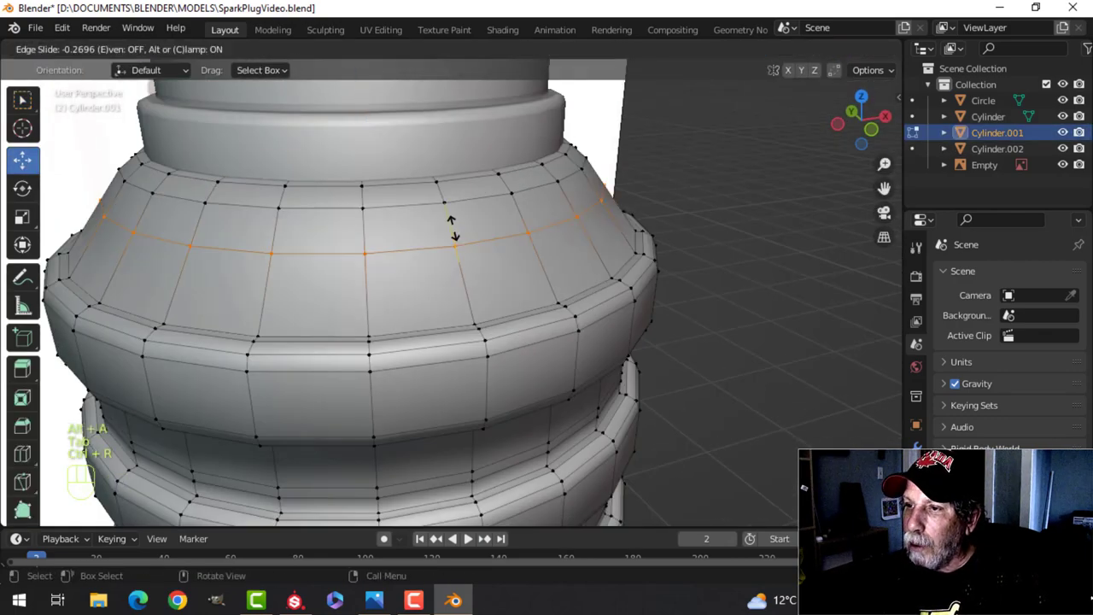
click(446, 190)
key(Tab)
scroll(479, 215, down, 4)
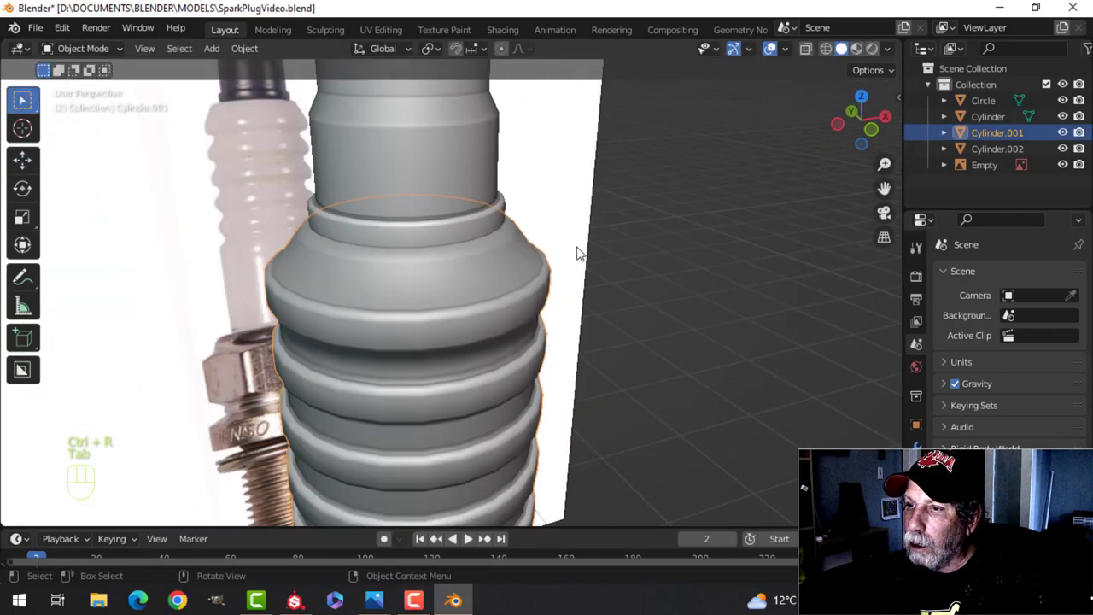
key(alt+a)
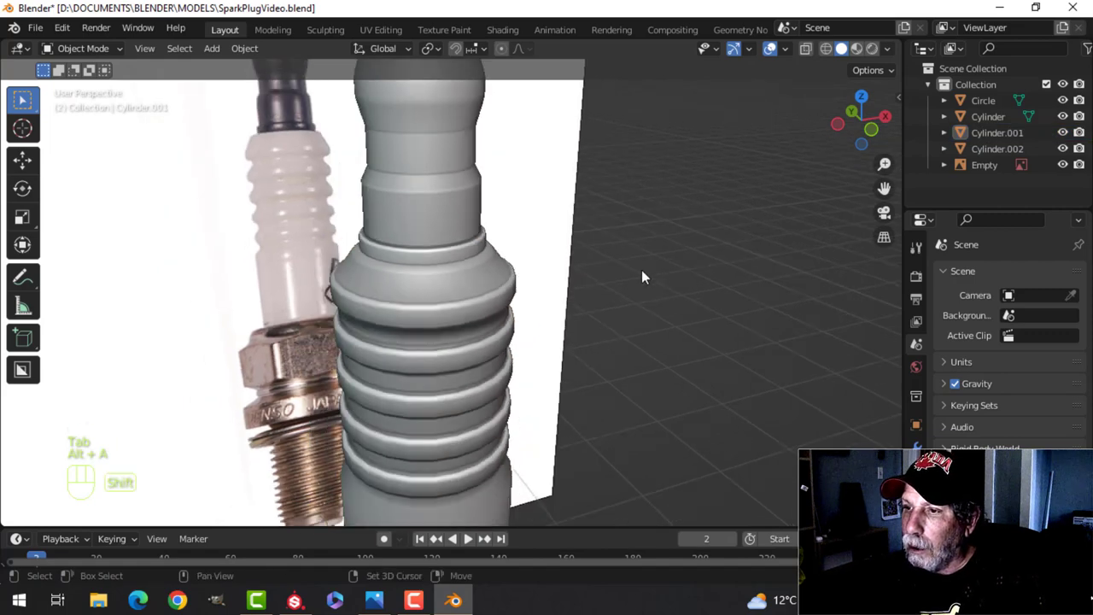
- Recalculate the normals of the whole ribbed insulator mesh to face outside
shift+middle_drag(641, 270, 607, 296)
middle_drag(606, 296, 558, 265)
scroll(552, 302, down, 4)
click(436, 257)
key(Tab)
key(a)
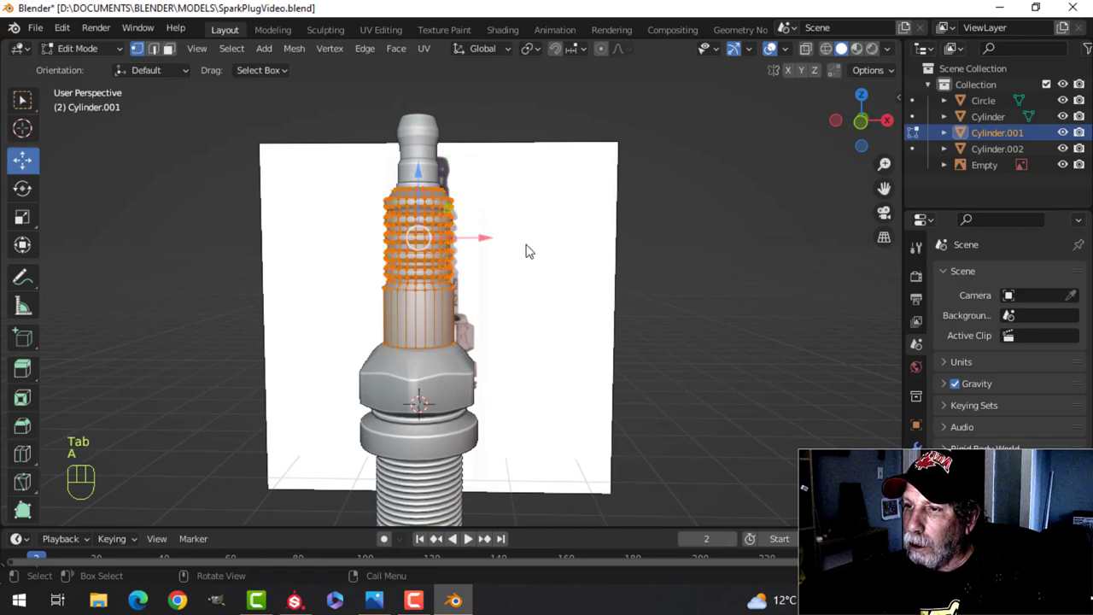
key(alt+n)
click(526, 244)
key(Tab)
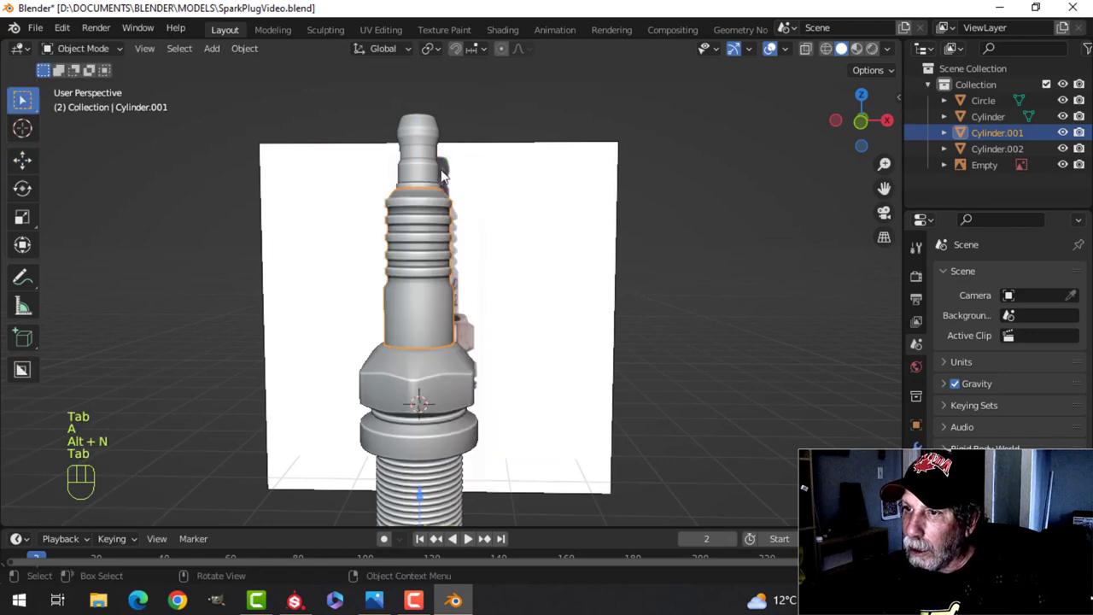
- Recalculate the normals of the whole top cap mesh to face outside
click(434, 160)
key(Tab)
key(a)
key(alt+n)
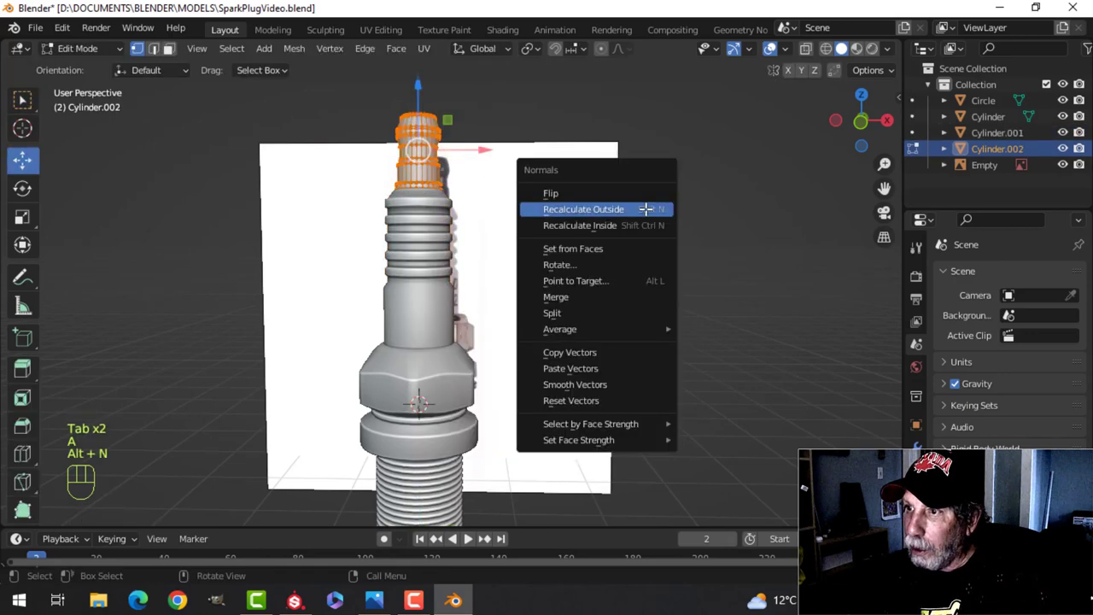
click(640, 218)
key(Tab)
- In front view, duplicate the wide collar's bottom edge loop and move the copy down to the lower edge of the reference washer
scroll(527, 264, down, 3)
key(alt+a)
shift+middle_drag(527, 376, 556, 305)
scroll(551, 289, up, 5)
key(KP_1)
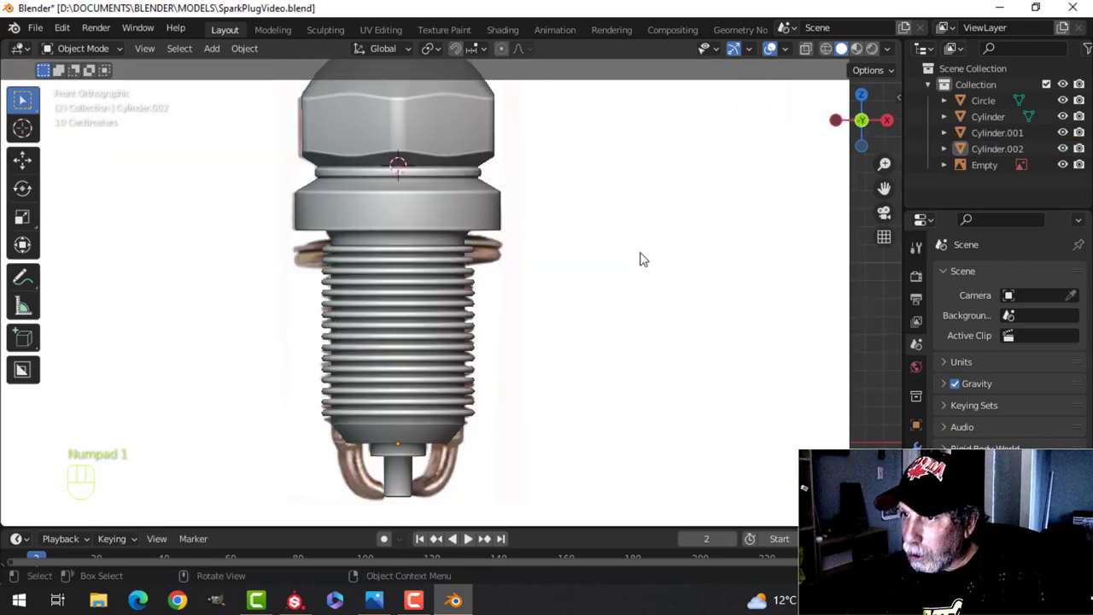
scroll(611, 280, up, 4)
shift+middle_drag(611, 280, 594, 340)
click(528, 135)
key(Tab)
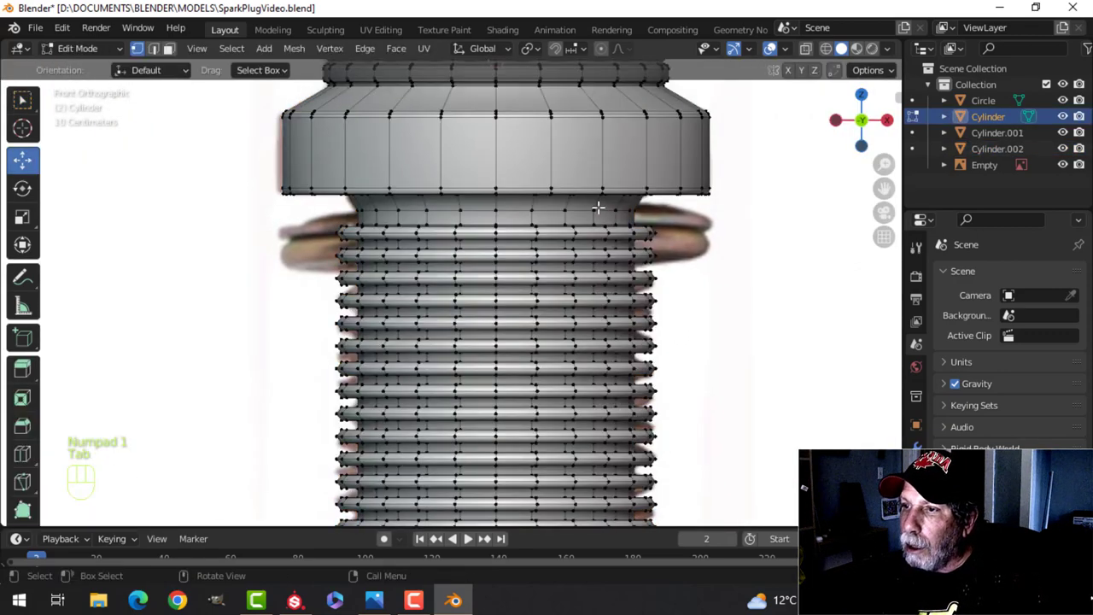
key(2)
alt+click(559, 199)
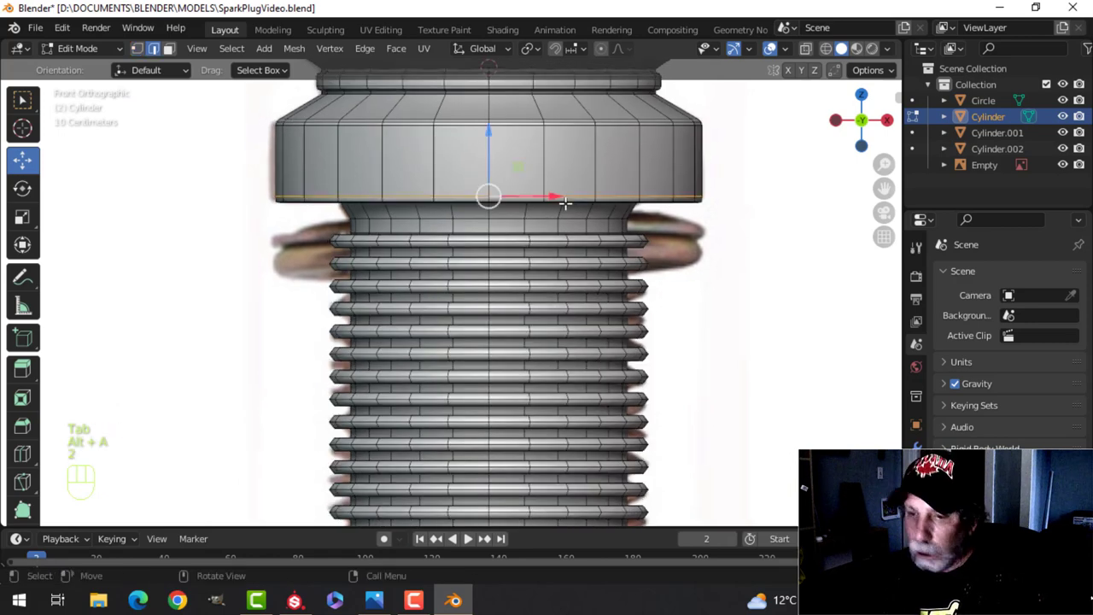
key(shift+d)
drag(484, 136, 492, 189)
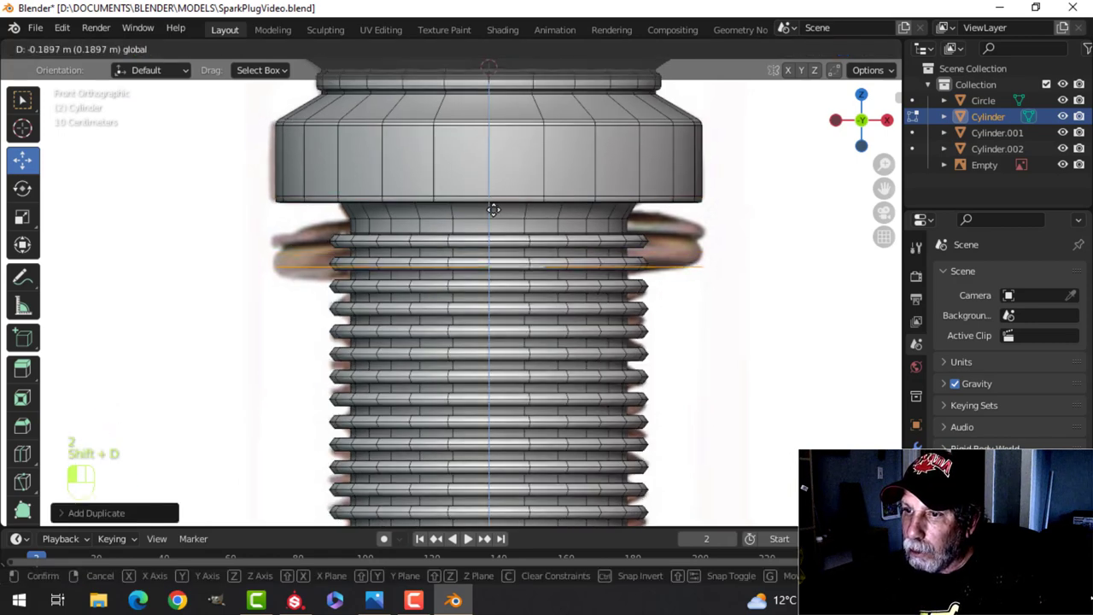
click(494, 218)
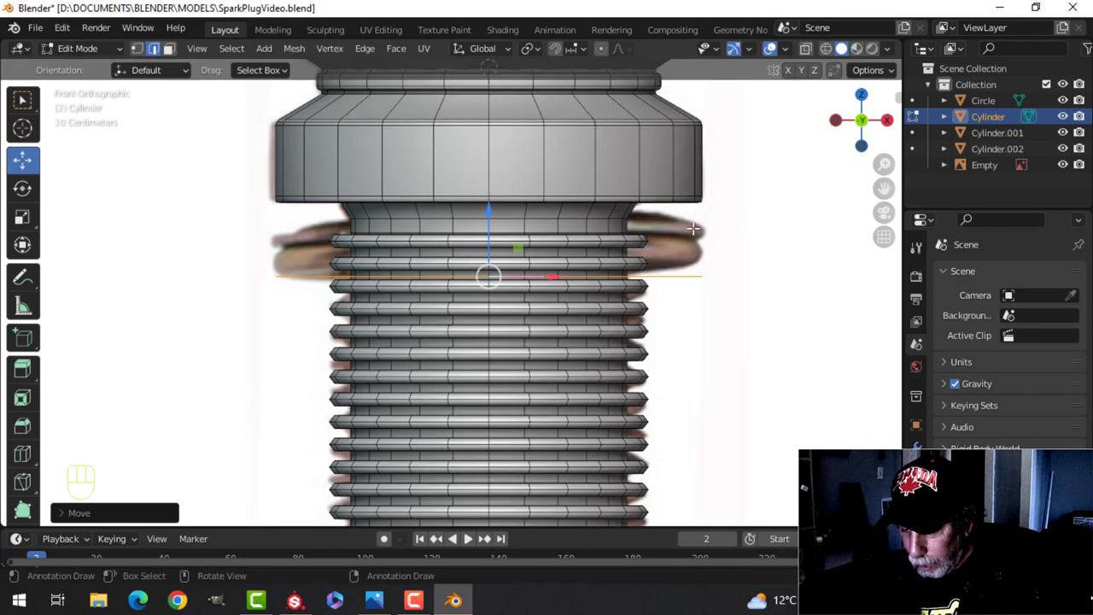
- Separate the duplicated edge loop into its own object and select only that object
key(p)
click(694, 227)
key(Tab)
scroll(638, 292, up, 4)
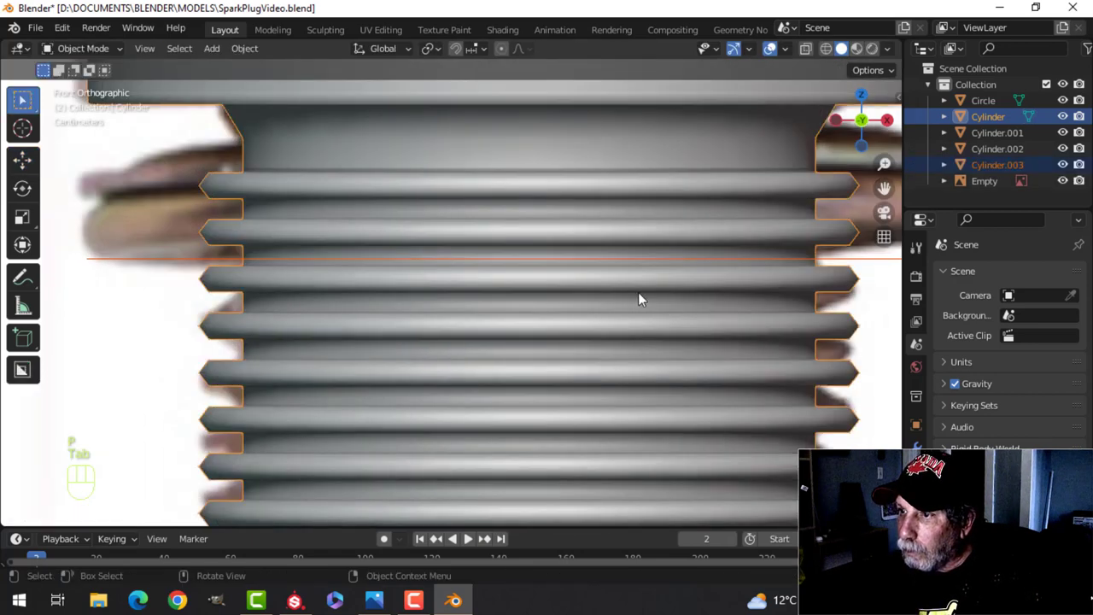
click(581, 257)
key(Tab)
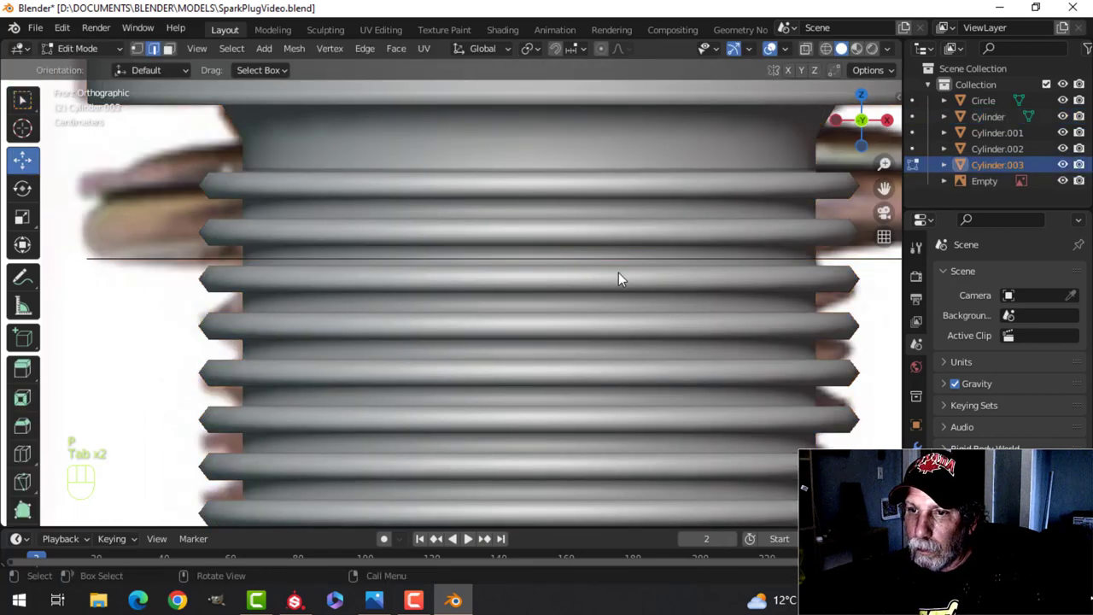
key(Tab)
click(139, 263)
click(139, 263)
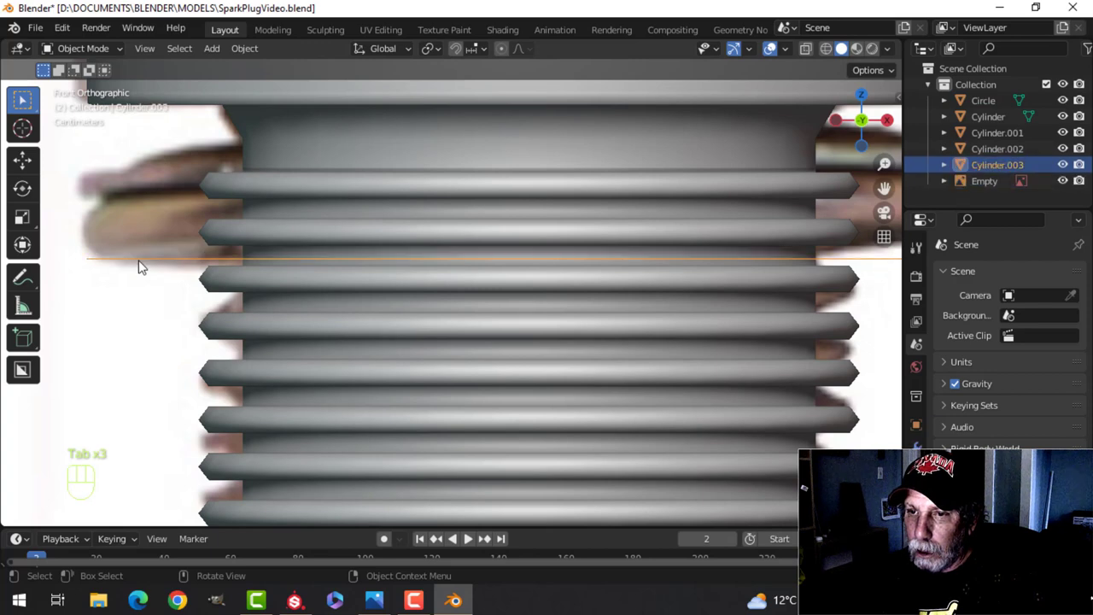
- Extrude the separated loop straight upward into a band spanning the lower washer in the reference
key(Tab)
key(a)
key(1)
scroll(154, 272, down, 2)
shift+middle_drag(263, 288, 247, 319)
scroll(248, 315, up, 2)
scroll(256, 313, down, 2)
scroll(290, 321, up, 1)
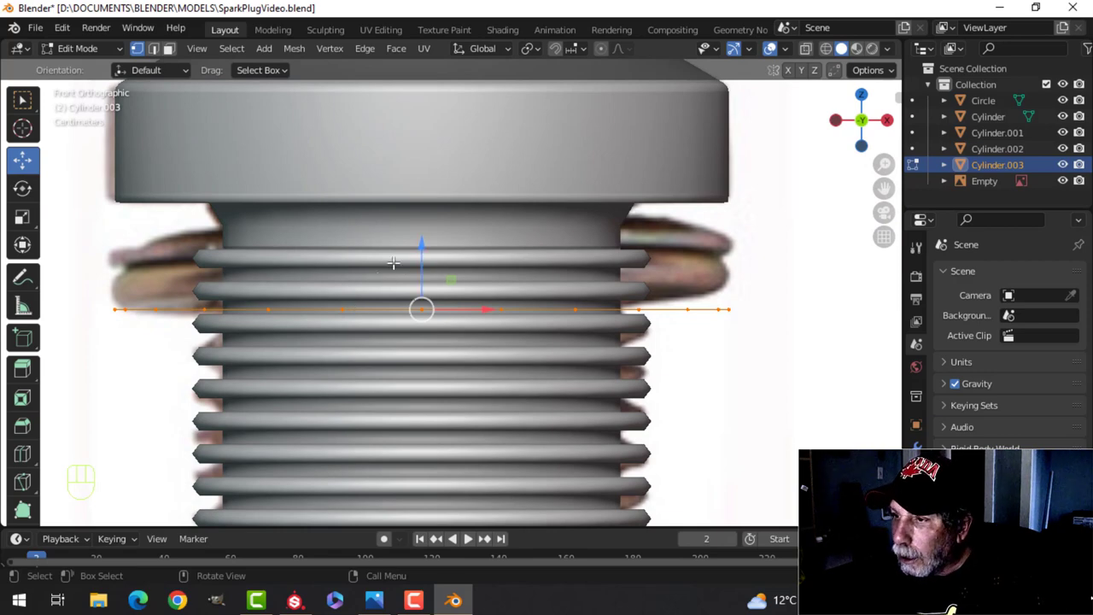
drag(423, 247, 423, 205)
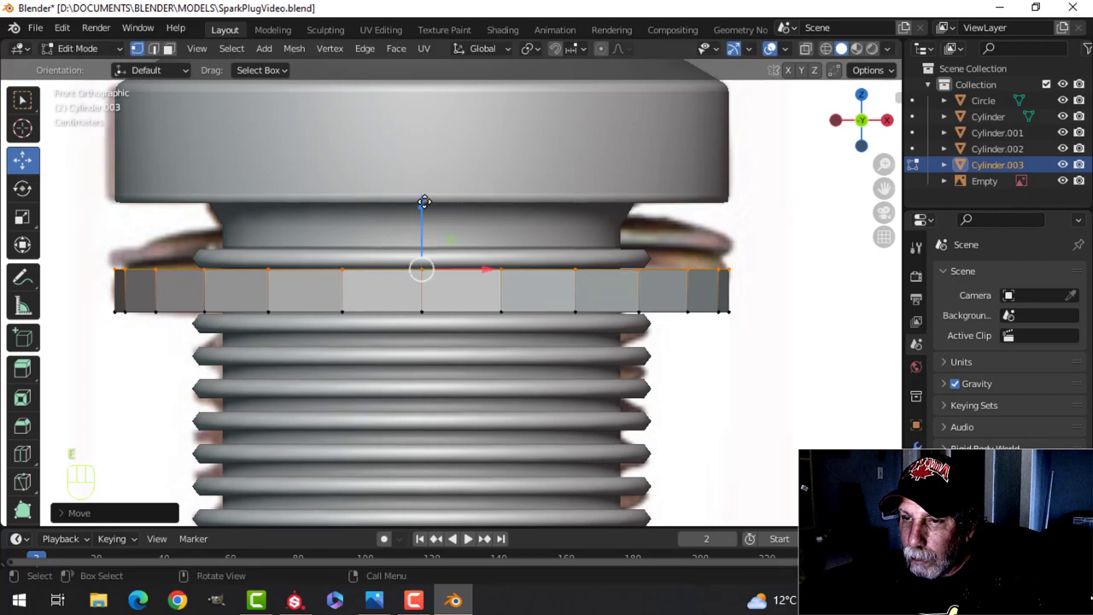
- In wireframe, extrude the band's top and bottom edge loops in place and scale them about 1.3 along Z
key(z)
click(313, 198)
key(alt+a)
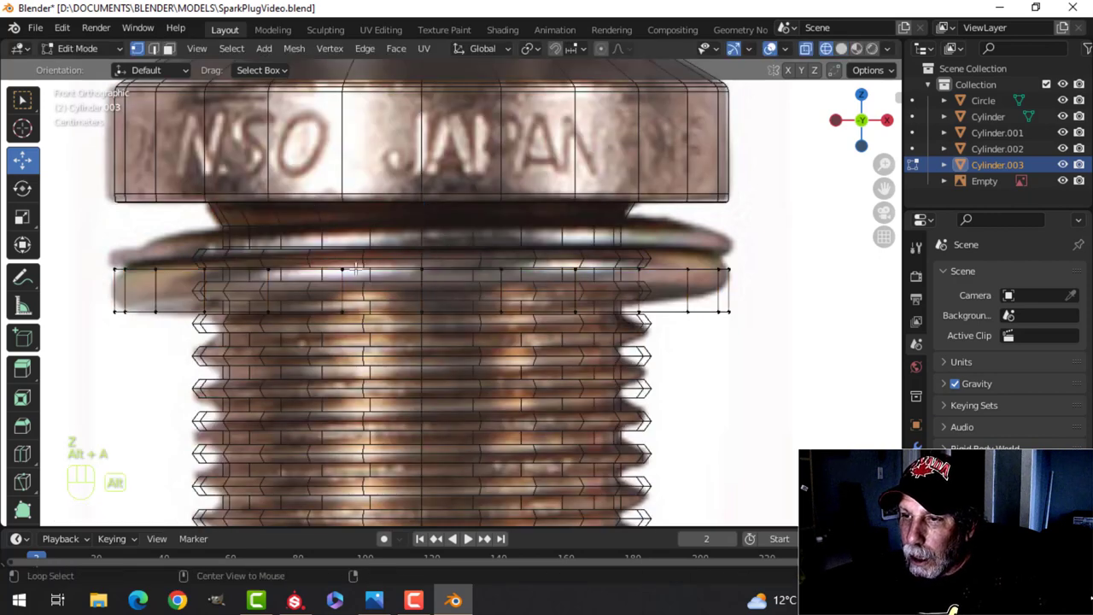
alt+shift+click(363, 270)
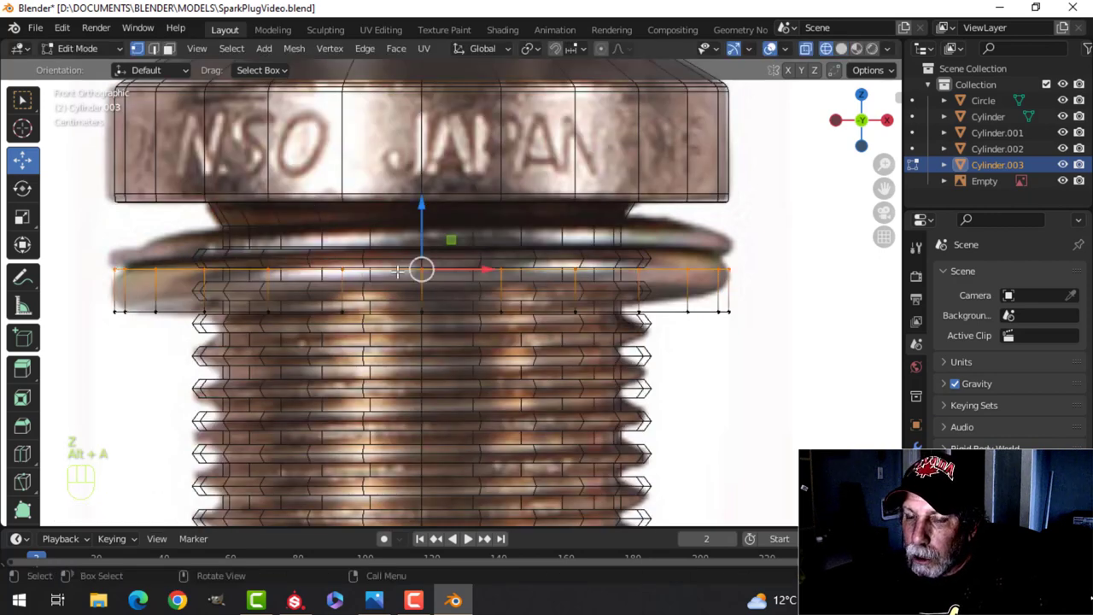
alt+shift+click(378, 311)
key(e)
right_click(484, 300)
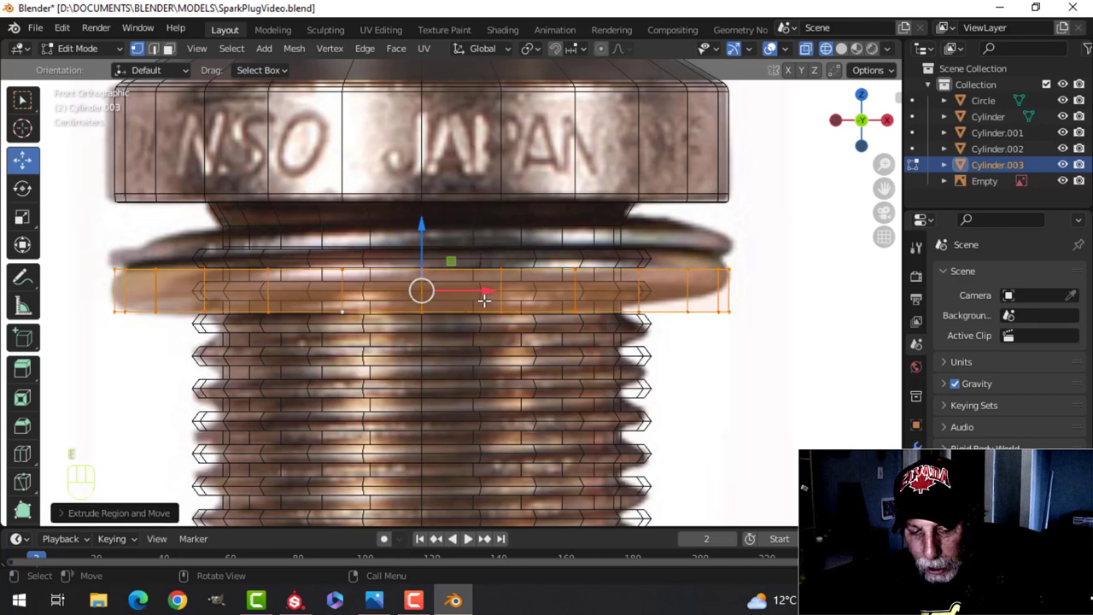
key(s)
key(z)
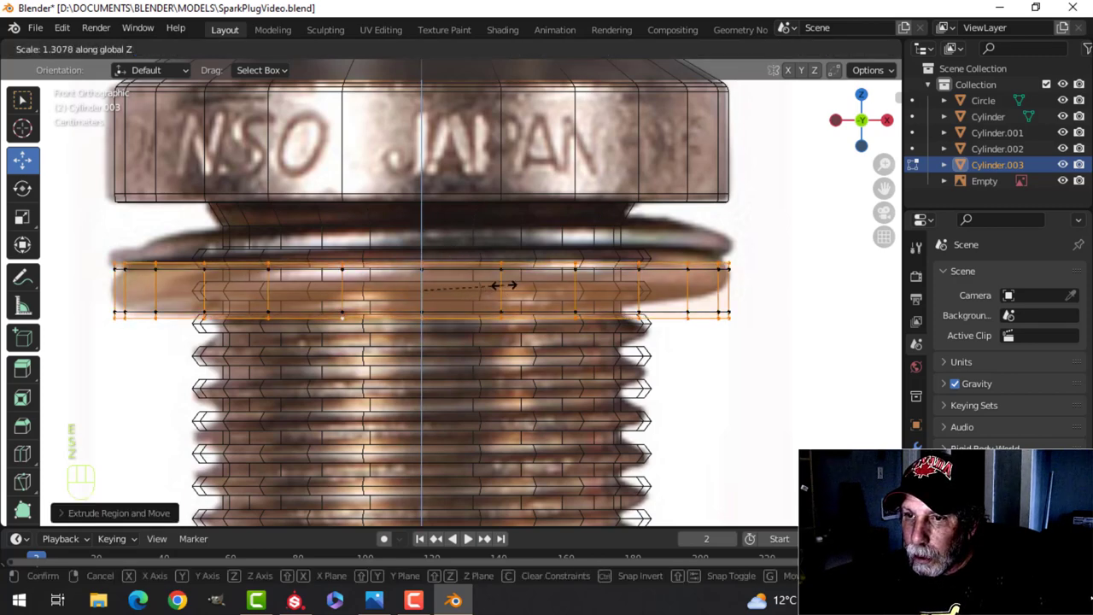
click(494, 290)
- Scale the extruded loops slightly inward to form sloped rims on the band, and return to solid shading
key(s)
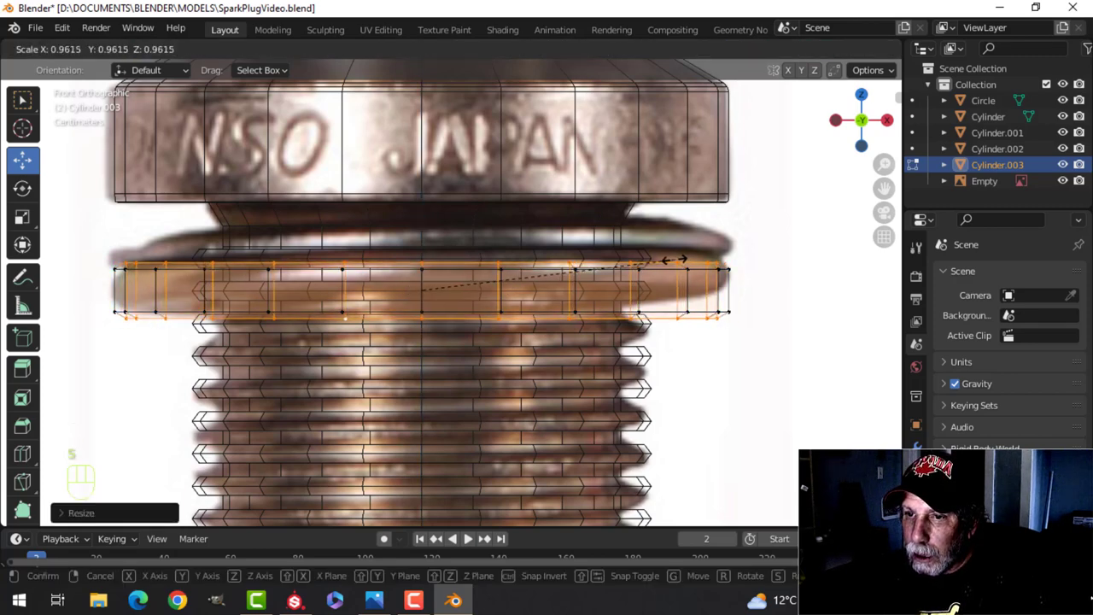
click(670, 258)
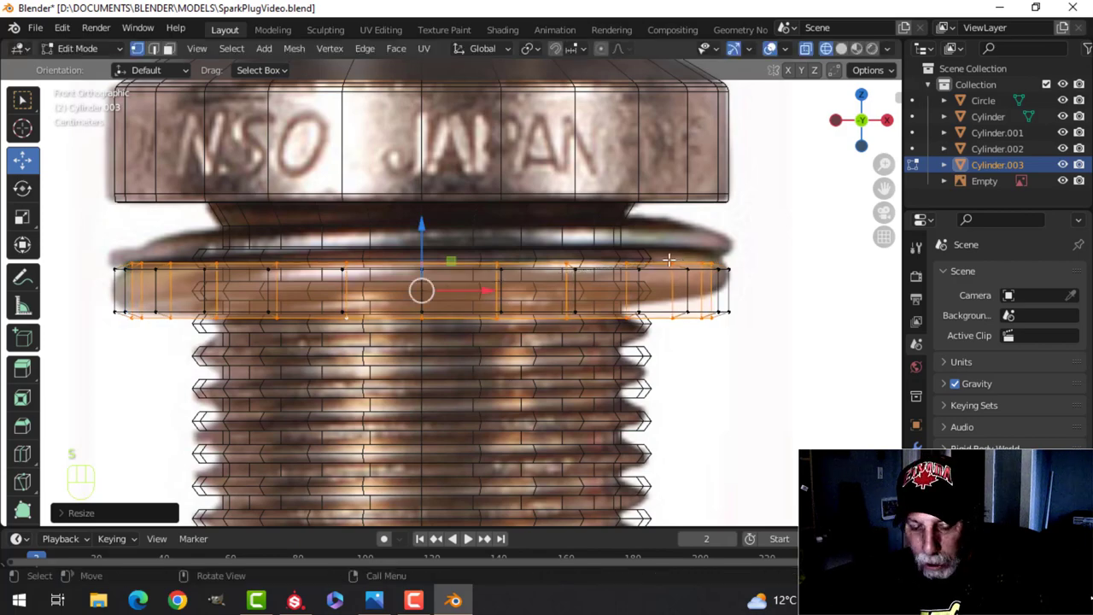
key(z)
click(779, 259)
middle_drag(688, 283, 680, 316)
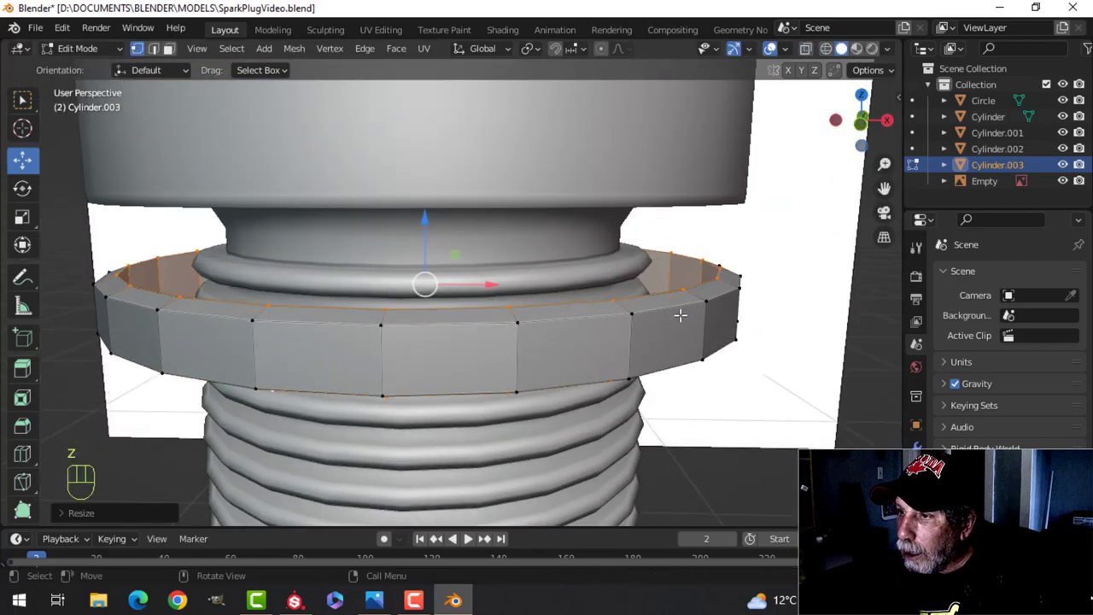
- Fill the top and bottom inner edge loops of the washer ring with faces
key(alt+a)
key(2)
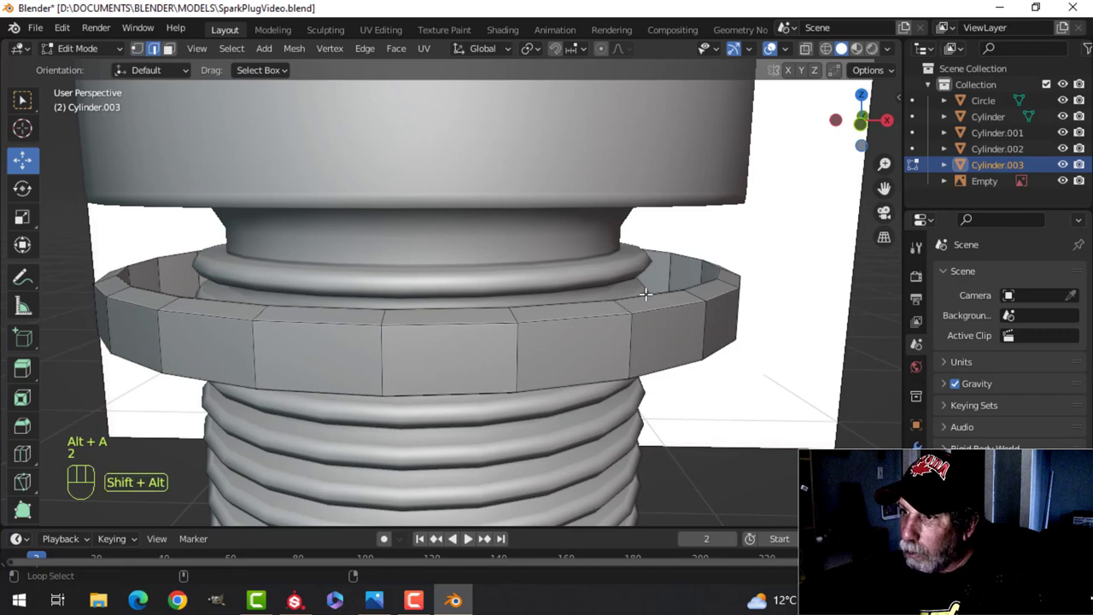
alt+shift+click(647, 292)
alt+shift+click(652, 296)
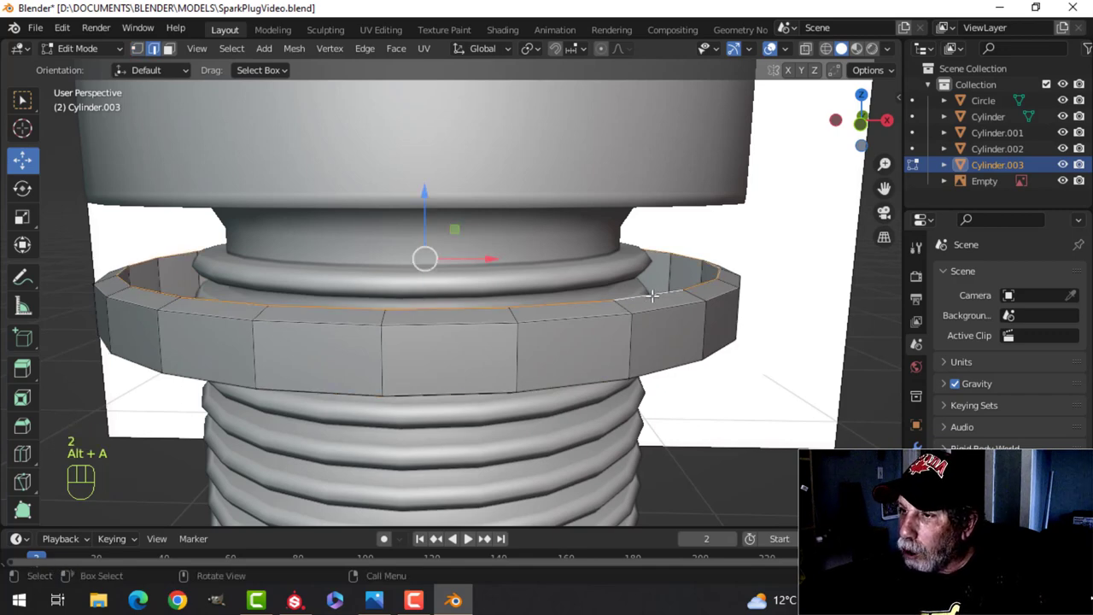
key(f)
key(alt+a)
middle_drag(664, 356, 636, 292)
alt+shift+click(611, 221)
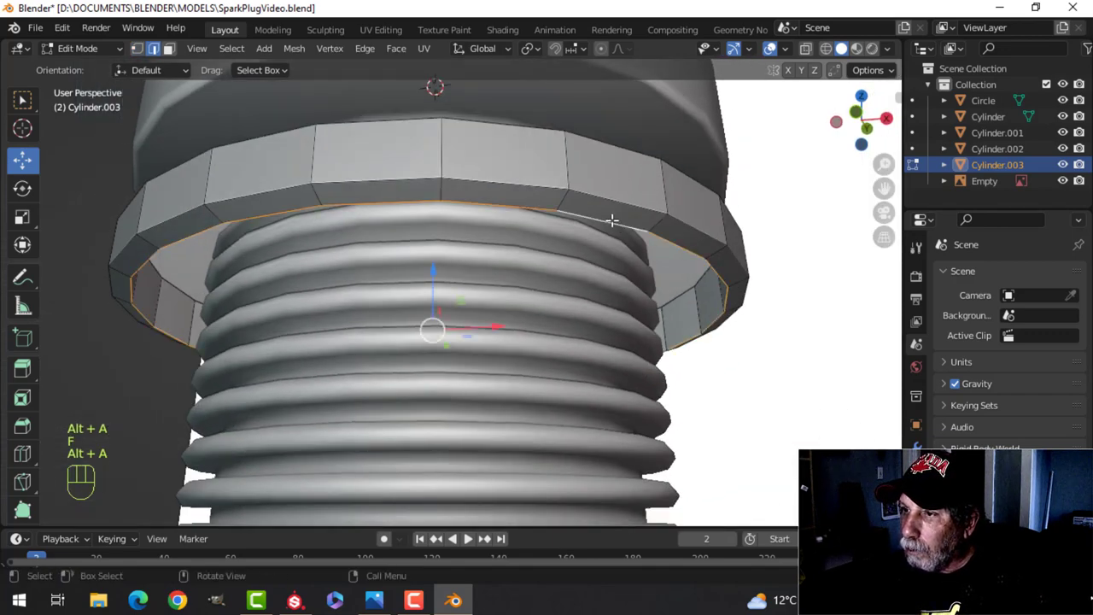
key(alt+a)
- Bevel the washer's upper and lower outer edge loops about 0.023 m with two segments
middle_drag(610, 225, 570, 305)
alt+shift+click(558, 298)
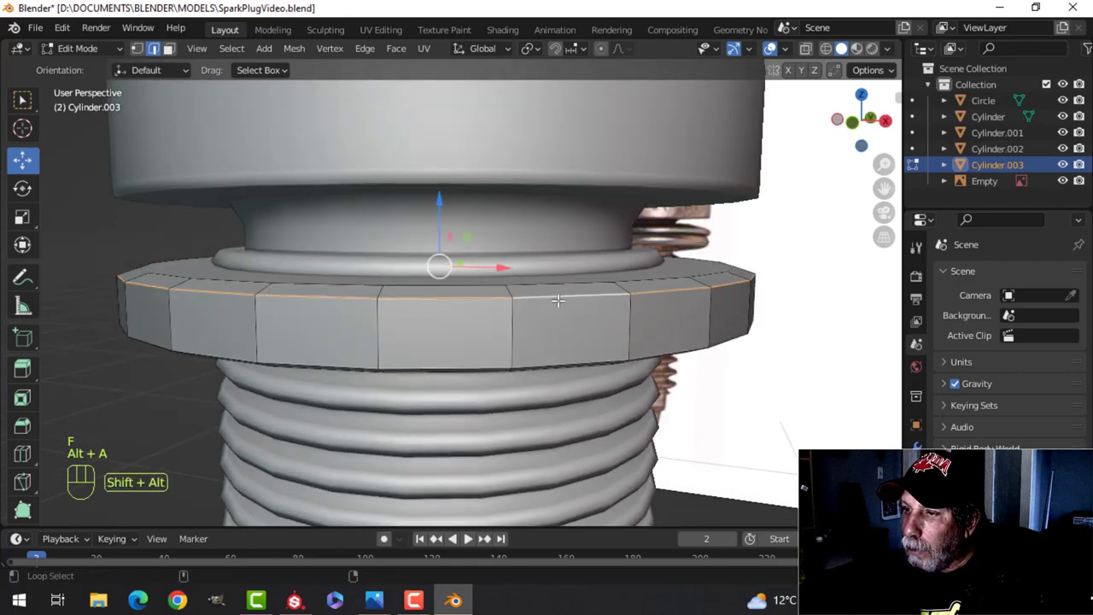
alt+shift+click(558, 359)
middle_drag(646, 324, 635, 358)
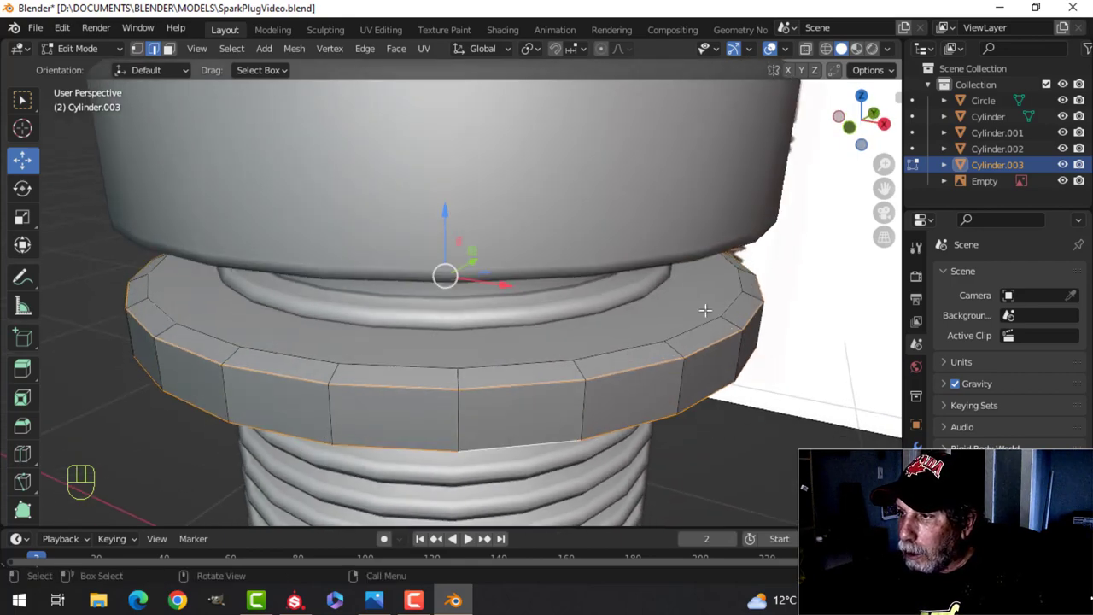
middle_drag(705, 310, 576, 317)
scroll(573, 302, up, 2)
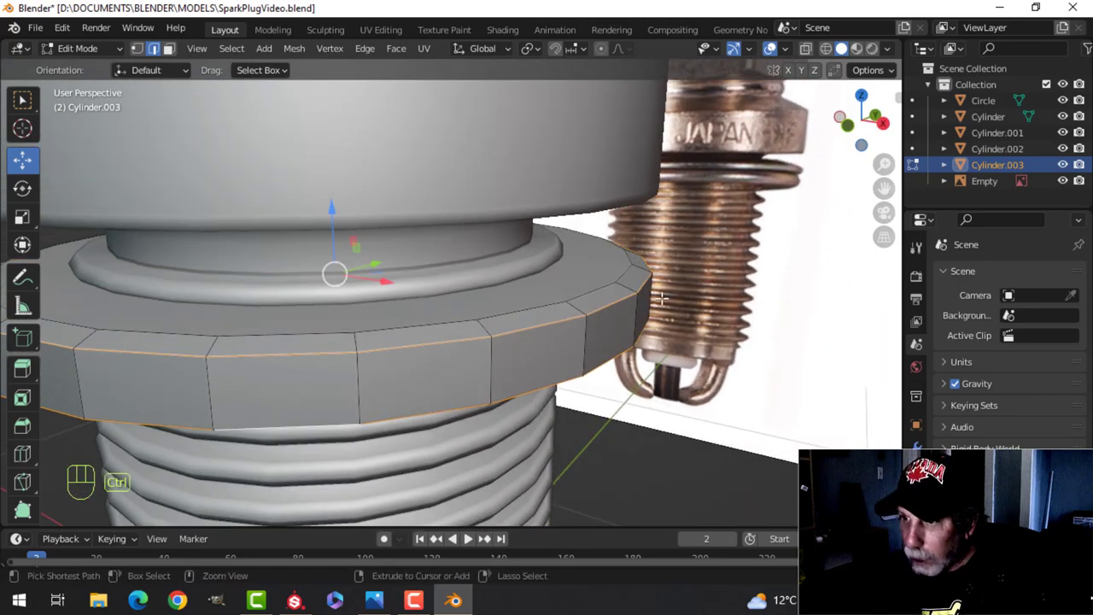
key(ctrl+b)
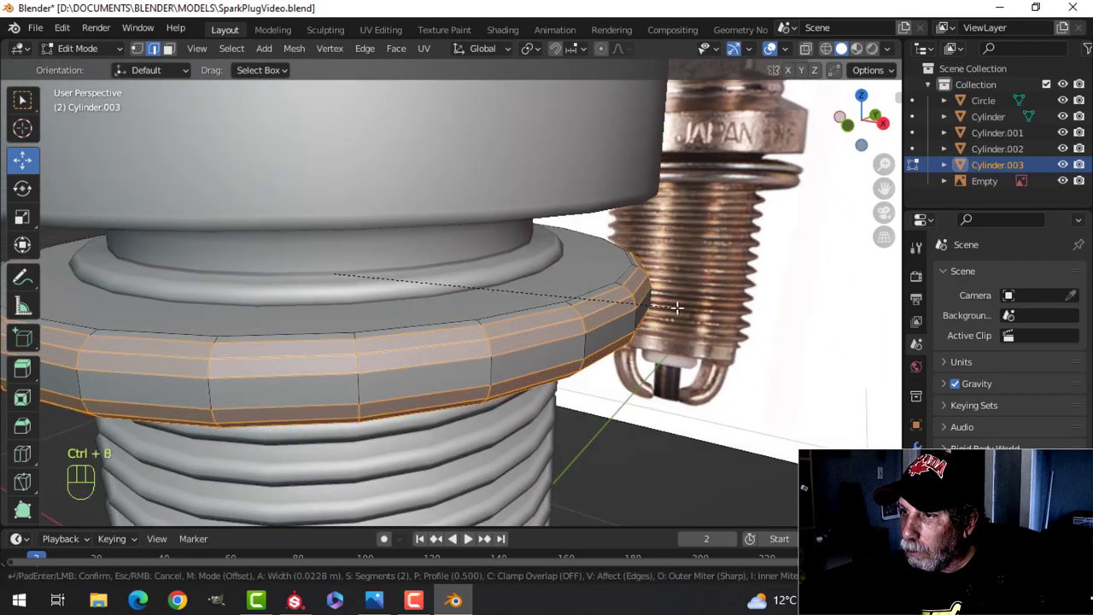
click(679, 309)
key(Tab)
scroll(572, 310, down, 3)
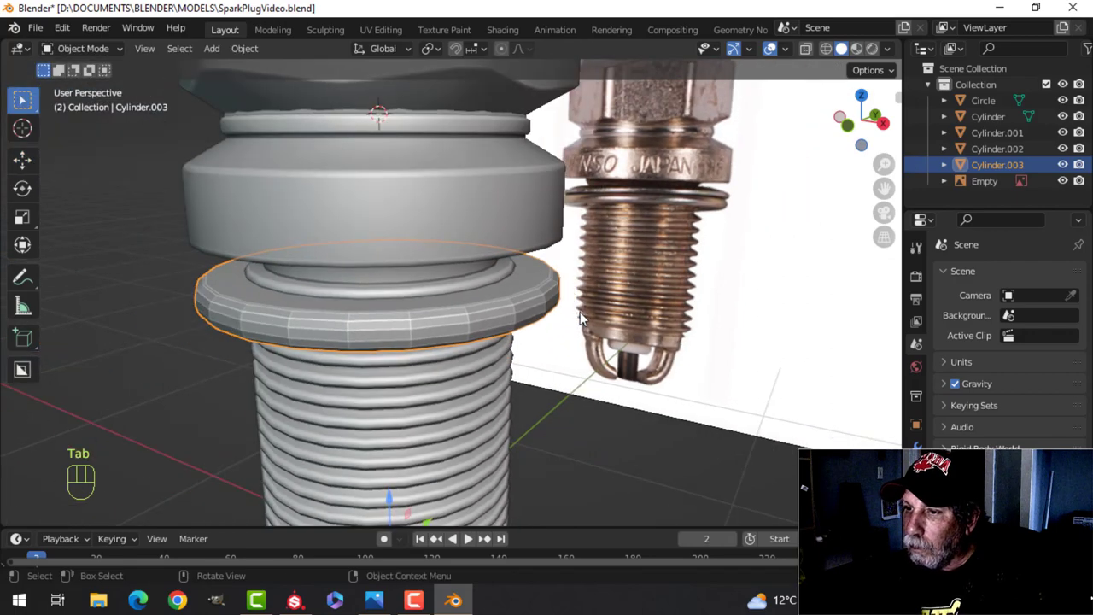
- Apply smooth shading to the washer below the wide collar
key(alt+a)
middle_drag(552, 316, 547, 300)
click(479, 293)
right_click(478, 293)
click(479, 293)
key(alt+a)
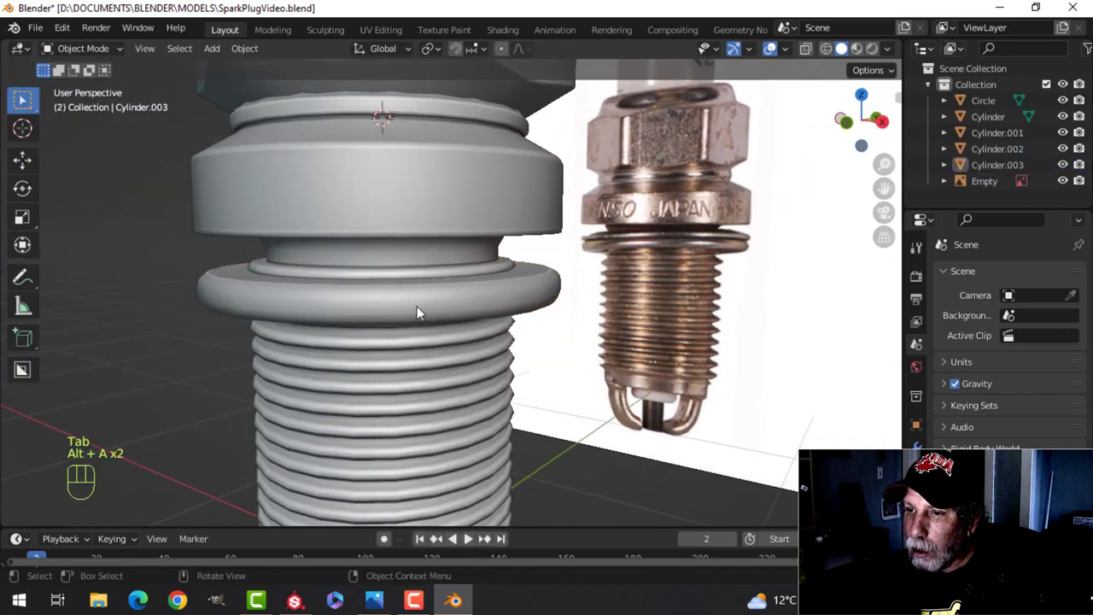
- Scale the boundary loops of the washer's flat faces inward to about 0.9, keeping their height locked
middle_drag(417, 306, 422, 328)
click(506, 314)
key(Tab)
key(alt+a)
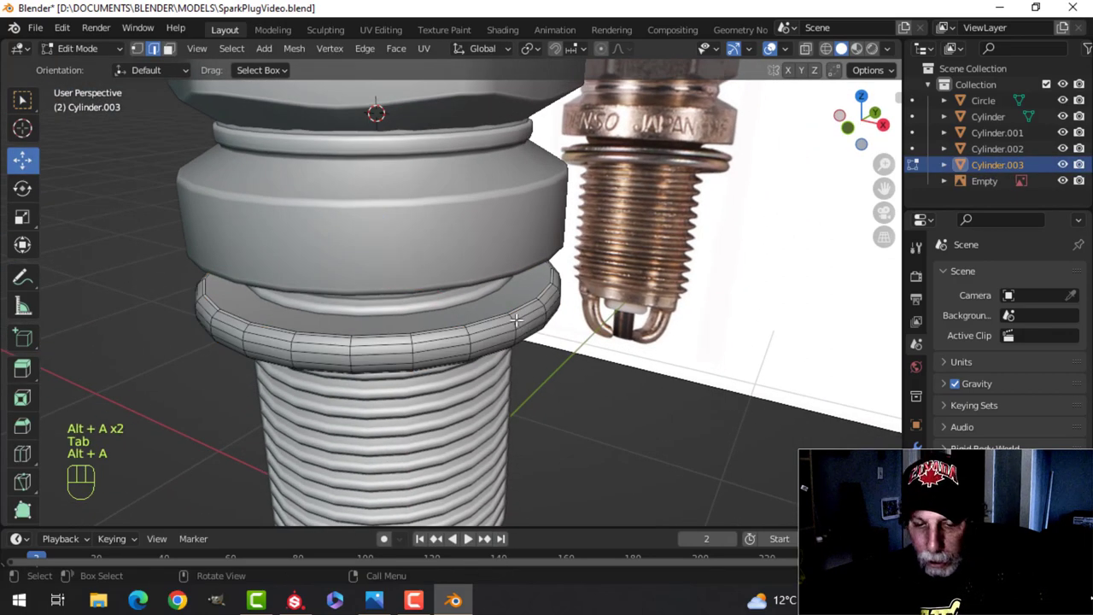
middle_drag(543, 313, 586, 304)
alt+shift+click(493, 235)
key(s)
key(shift+z)
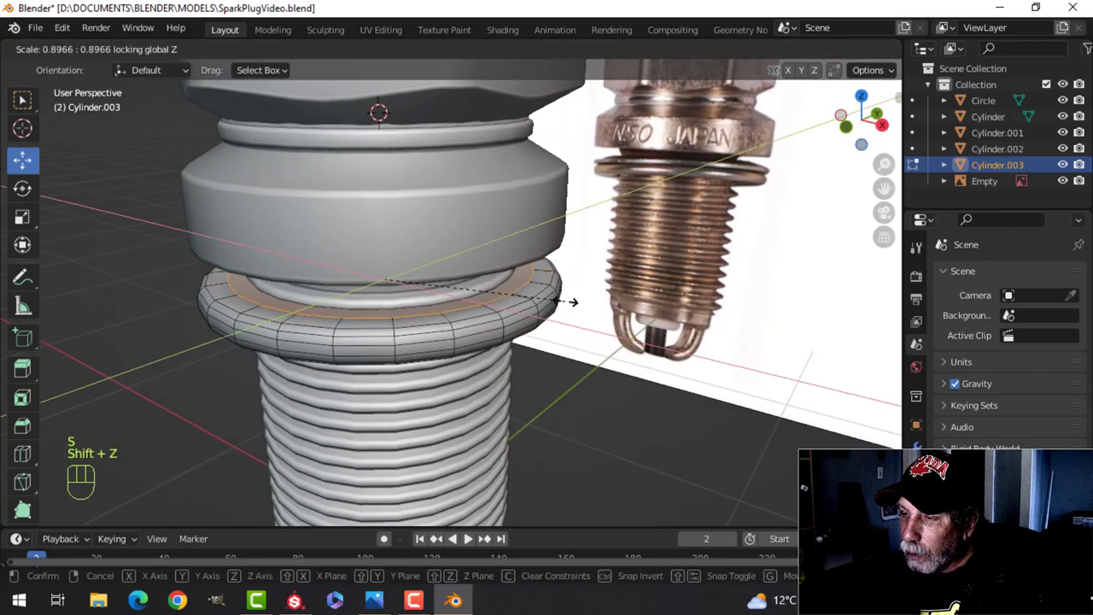
click(564, 300)
- Scale the washer's neighbouring upper and lower rim loops slightly inward in the horizontal plane to round its profile
key(alt+a)
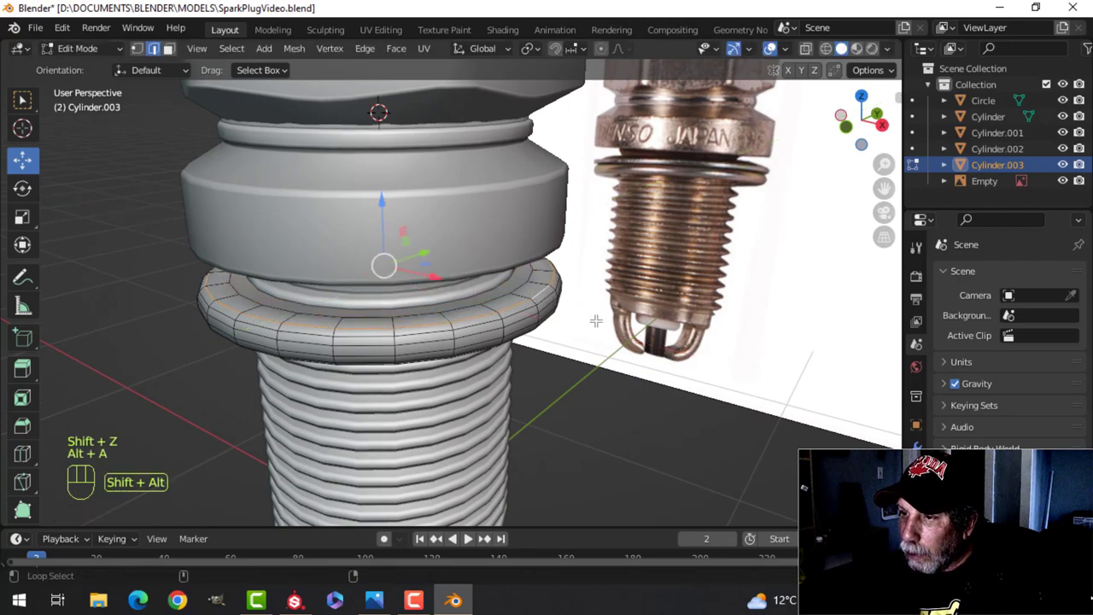
middle_drag(595, 321, 616, 307)
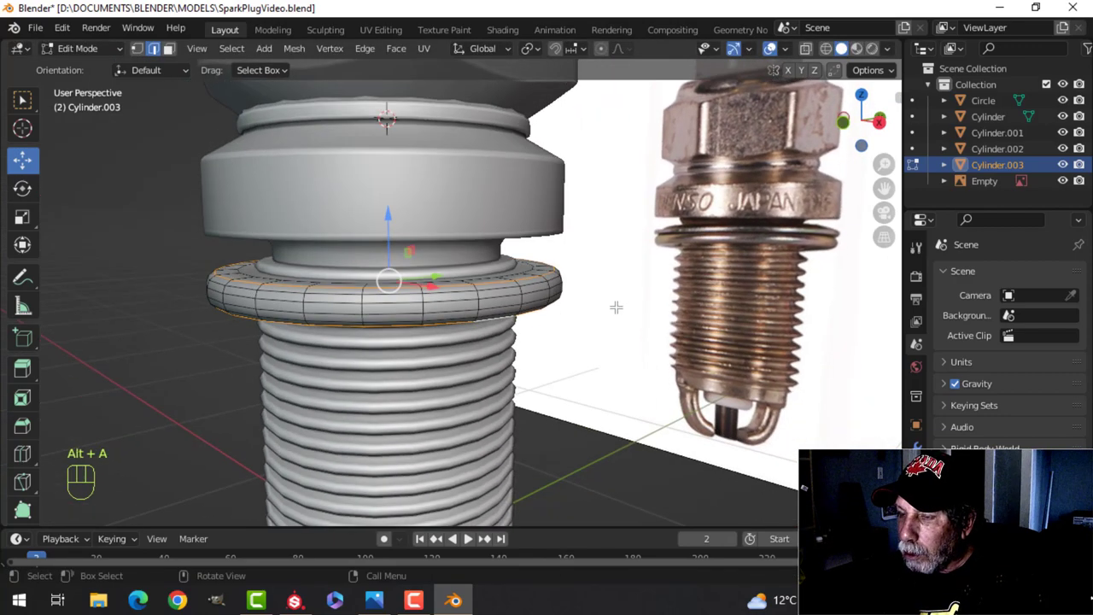
key(s)
key(shift+z)
click(602, 304)
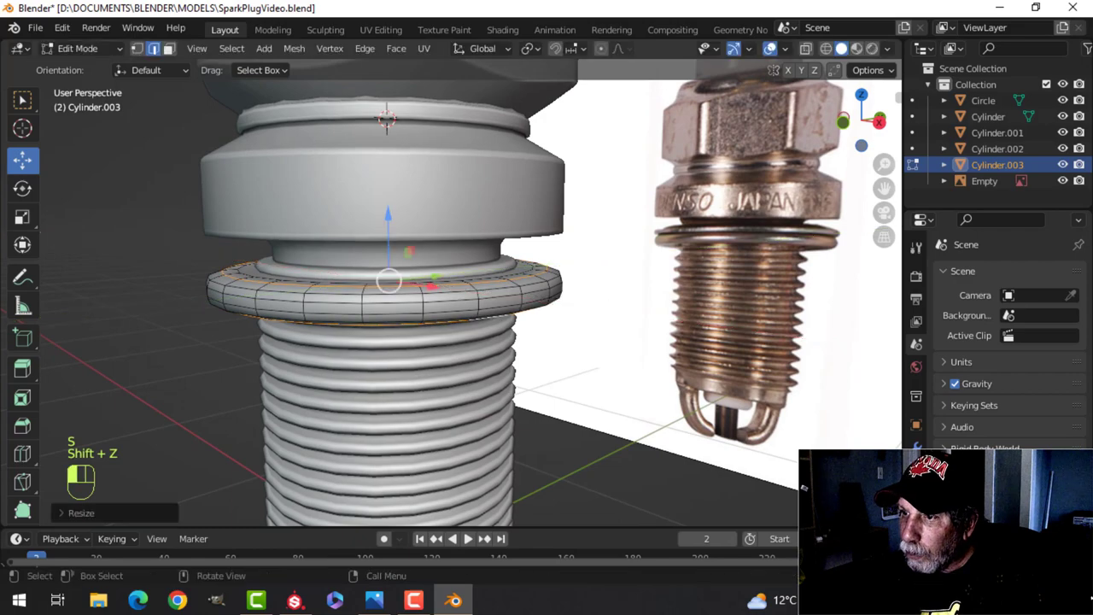
key(Tab)
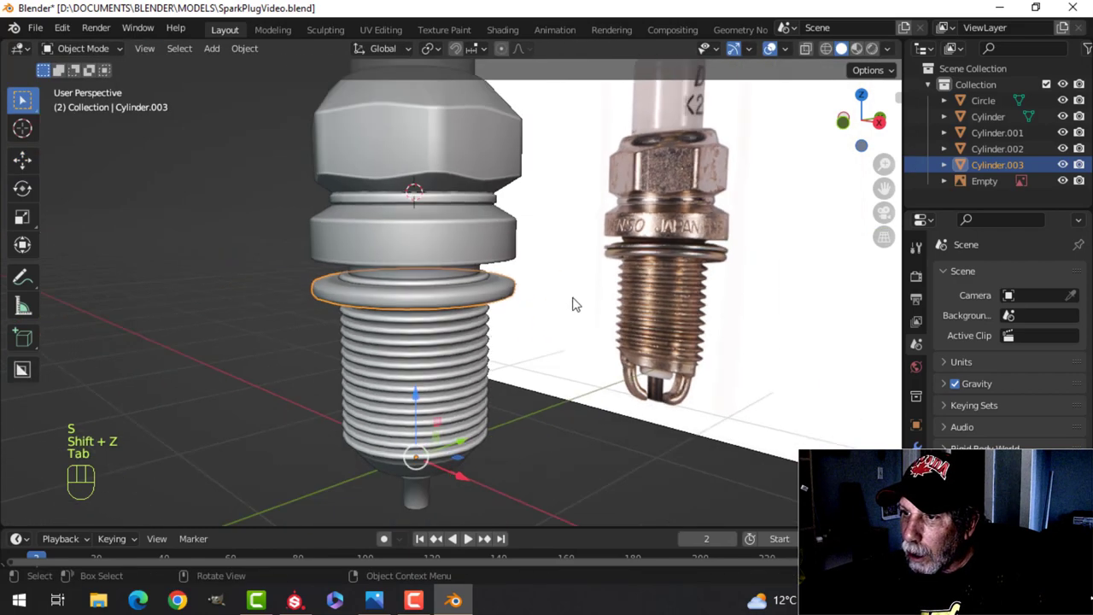
- Compare the washer and the surrounding collar and thread with the same area of the spark plug reference photo
key(alt+a)
mouse_move(490, 313)
middle_down()
mouse_move(515, 344)
mouse_move(466, 342)
mouse_move(484, 336)
mouse_move(491, 305)
mouse_move(495, 321)
middle_up()
scroll(501, 337, up, 4)
scroll(494, 333, down, 4)
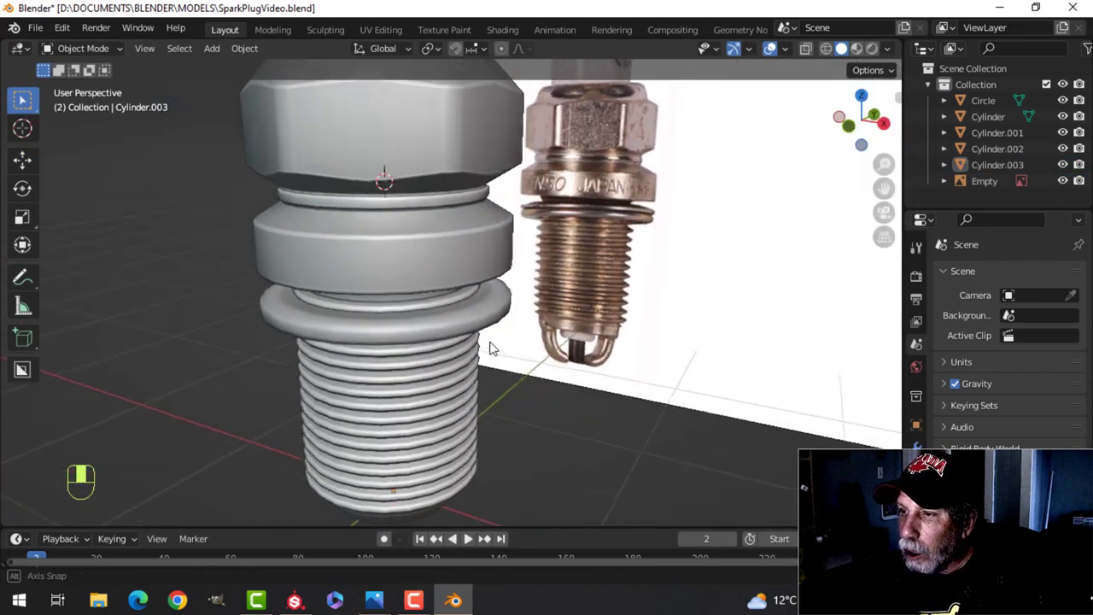
shift+middle_drag(459, 358, 478, 364)
scroll(461, 363, up, 2)
shift+middle_drag(453, 357, 410, 381)
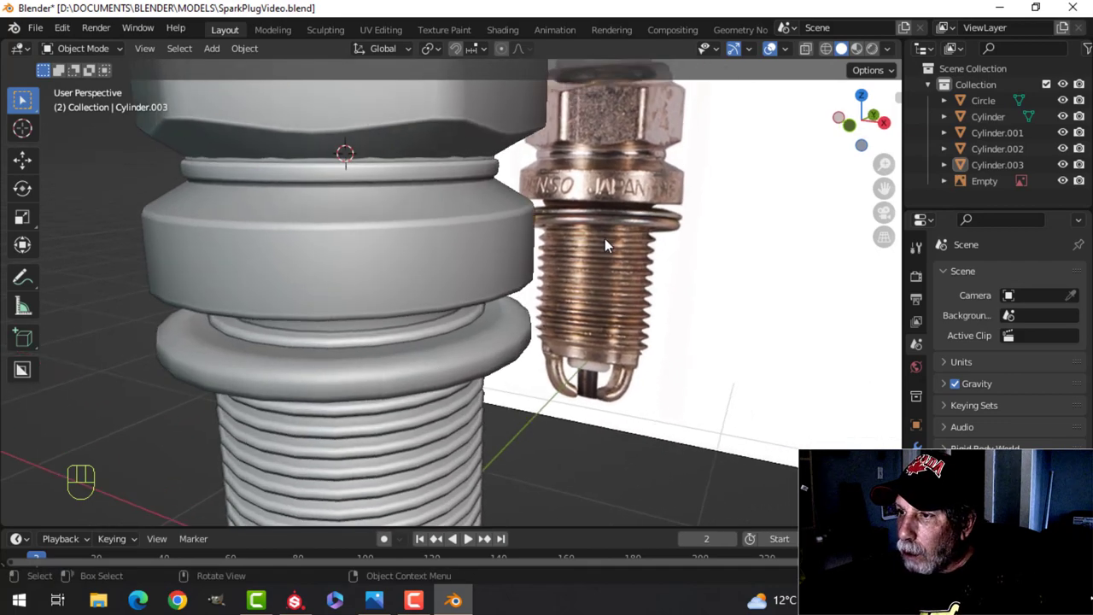
scroll(611, 230, up, 3)
shift+middle_drag(617, 224, 586, 295)
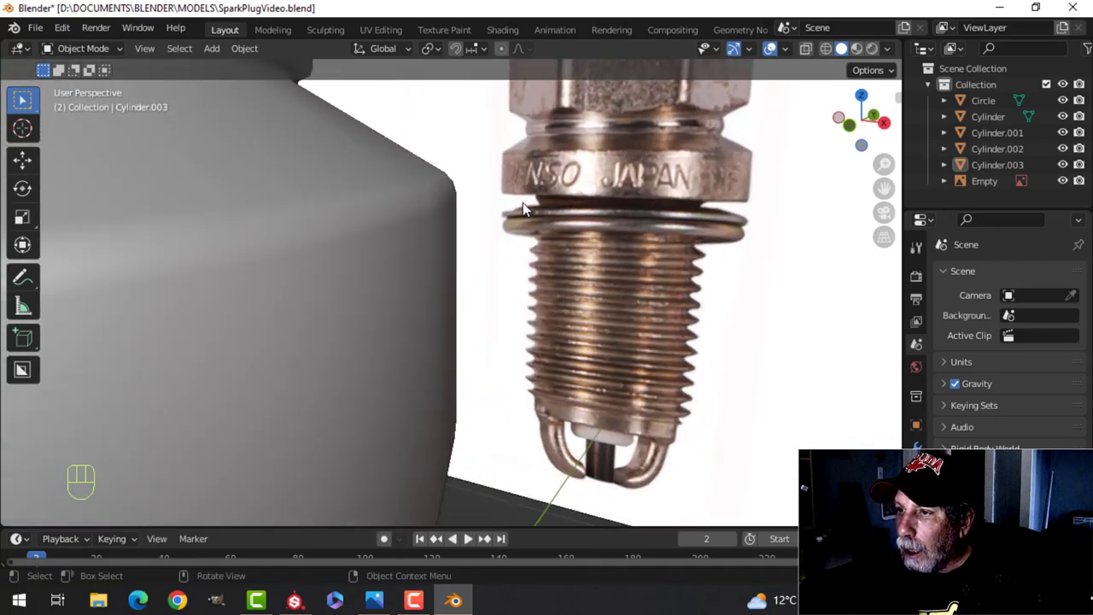
scroll(428, 365, down, 2)
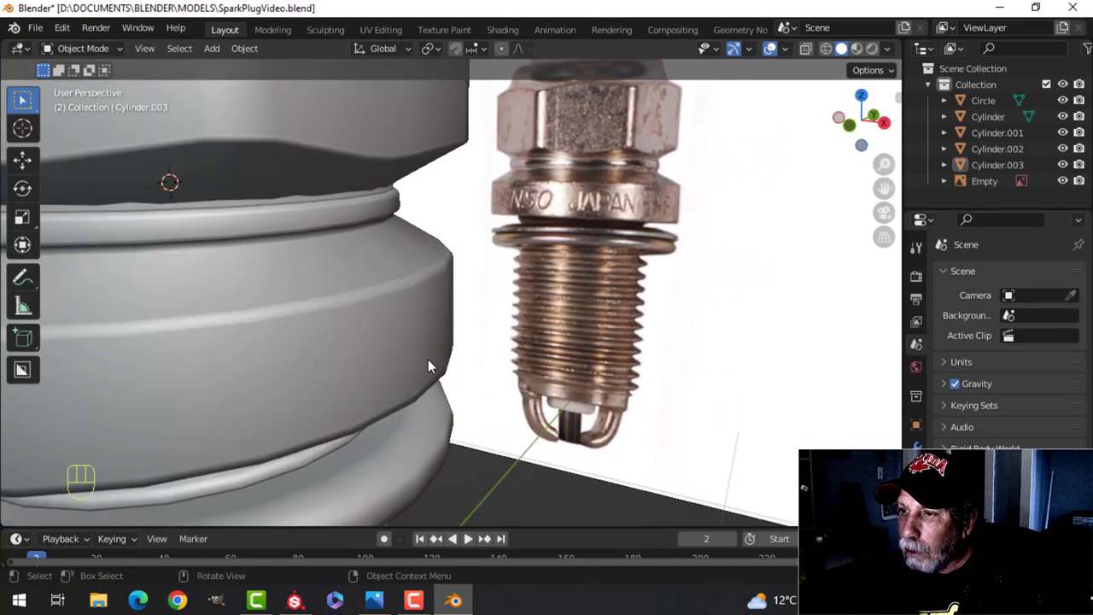
shift+middle_drag(580, 239, 423, 310)
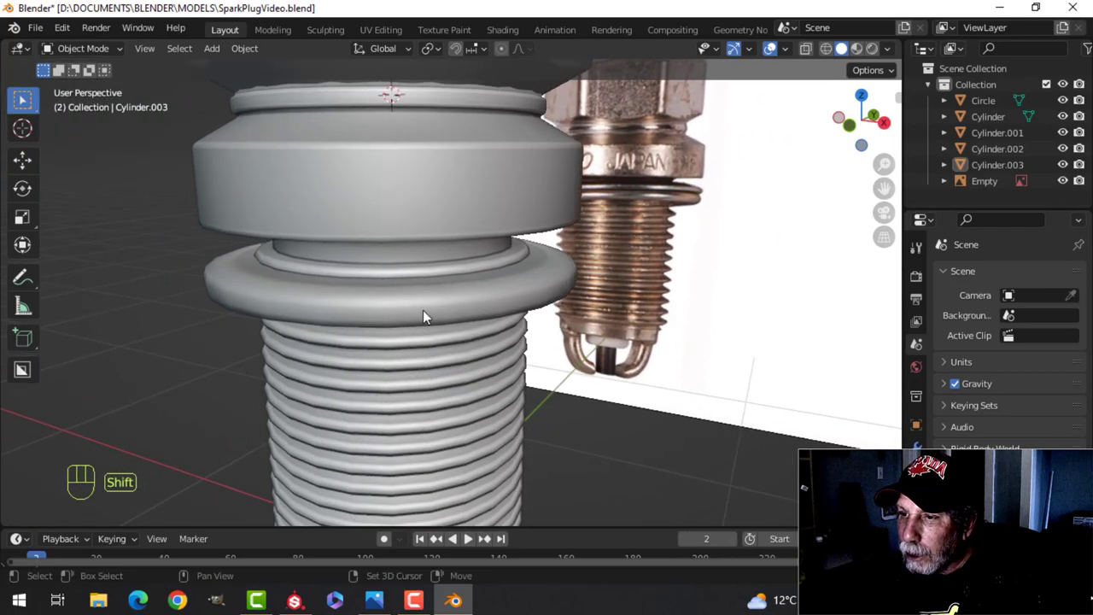
- Duplicate the washer's upper rim edge loop and raise the copy straight up to the second ring in the reference
click(541, 287)
key(KP_1)
key(Tab)
scroll(391, 278, up, 1)
shift+middle_drag(388, 274, 456, 325)
scroll(427, 317, up, 1)
key(alt+a)
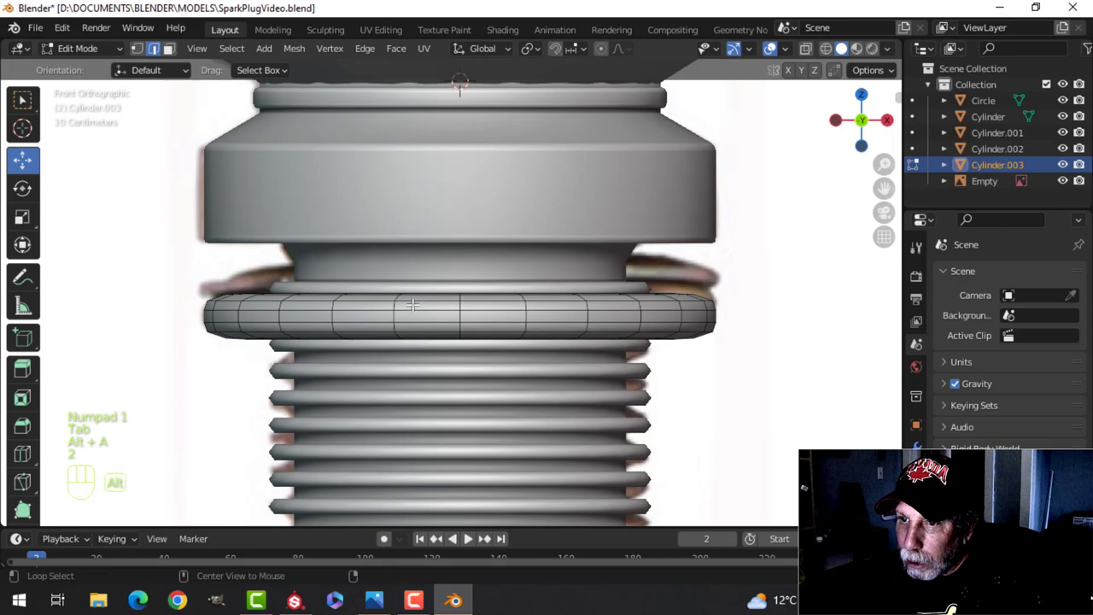
alt+click(413, 303)
key(shift+d)
right_click(459, 301)
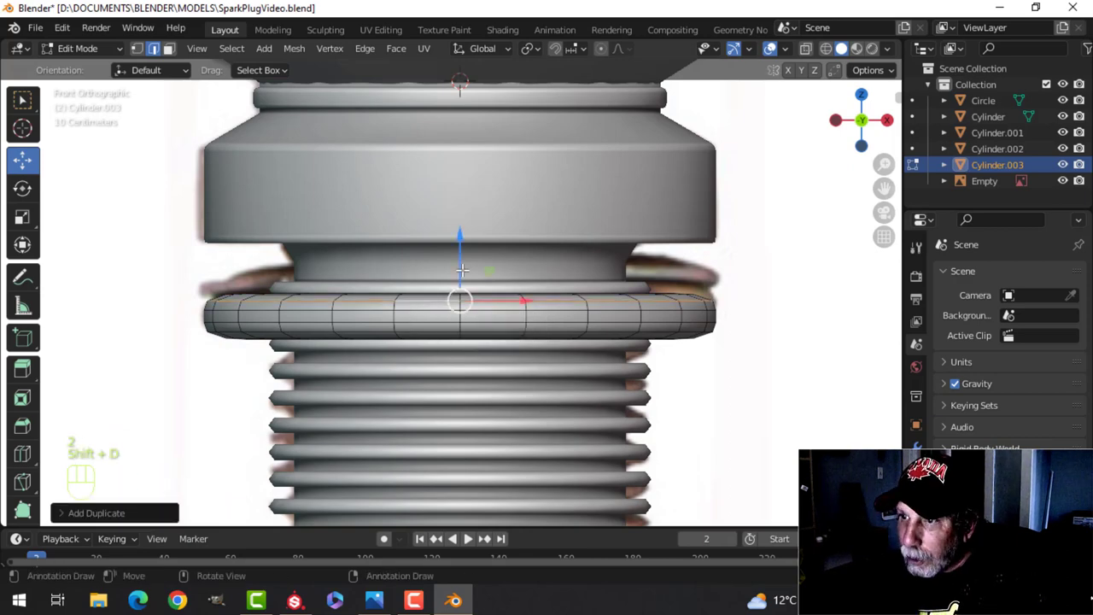
drag(460, 301, 578, 219)
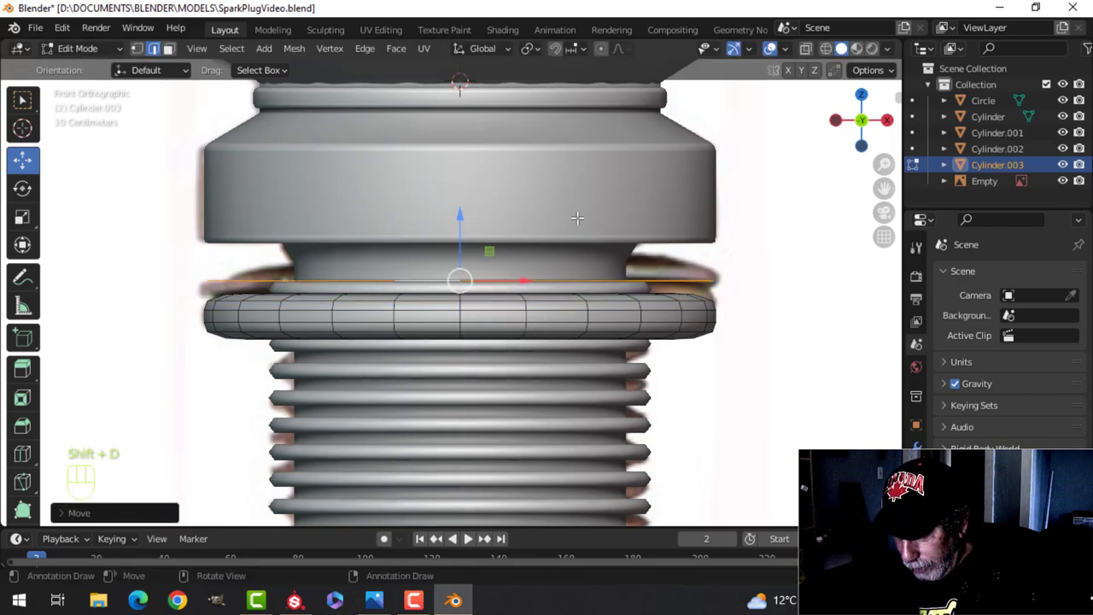
- Separate the duplicated edge loop into its own object and select only that object
key(p)
click(578, 218)
key(Tab)
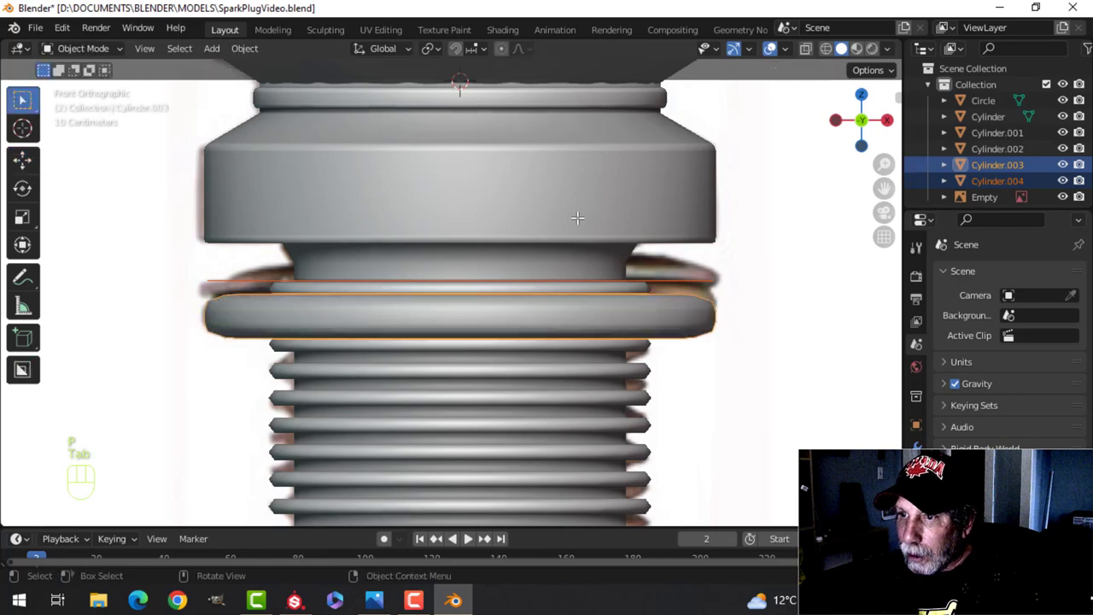
click(405, 276)
click(247, 283)
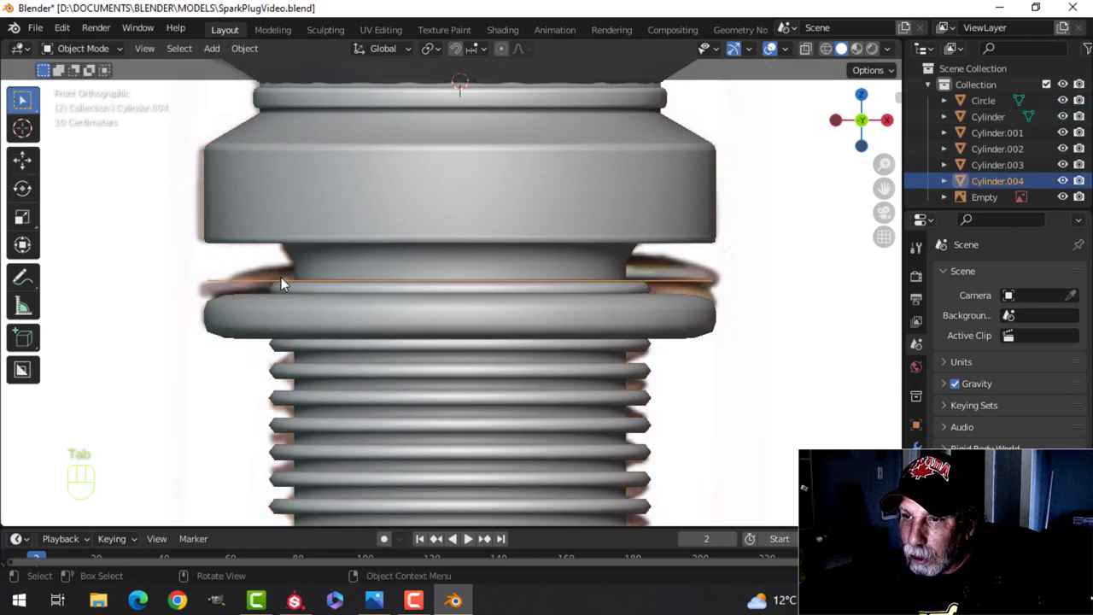
- Extrude the whole separated loop slightly downward to form a thin vertical band above the washer
key(Tab)
key(a)
key(1)
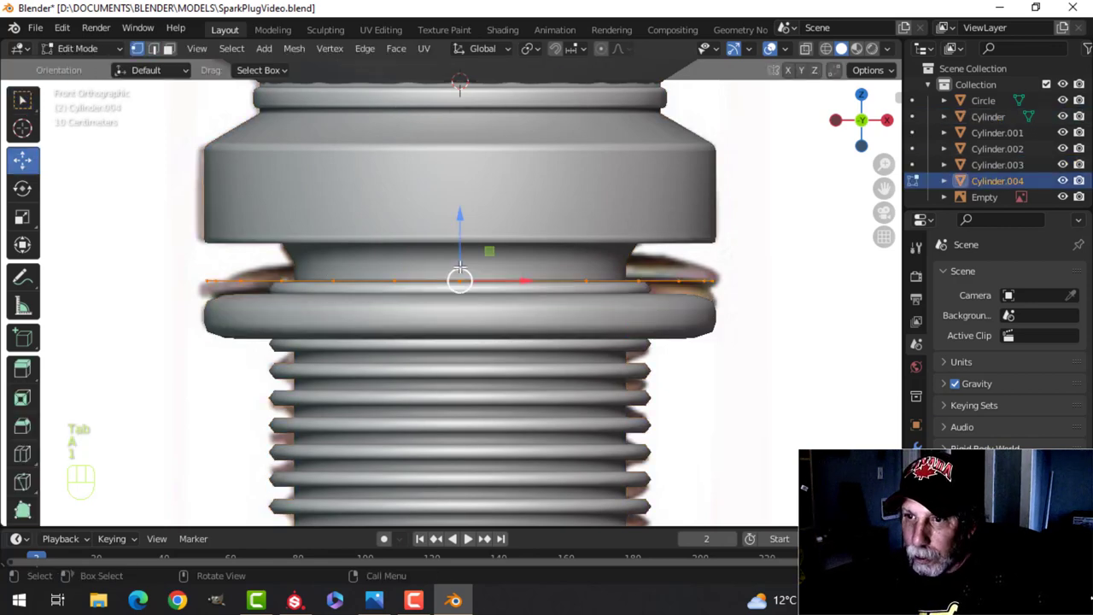
shift+middle_drag(459, 268, 456, 268)
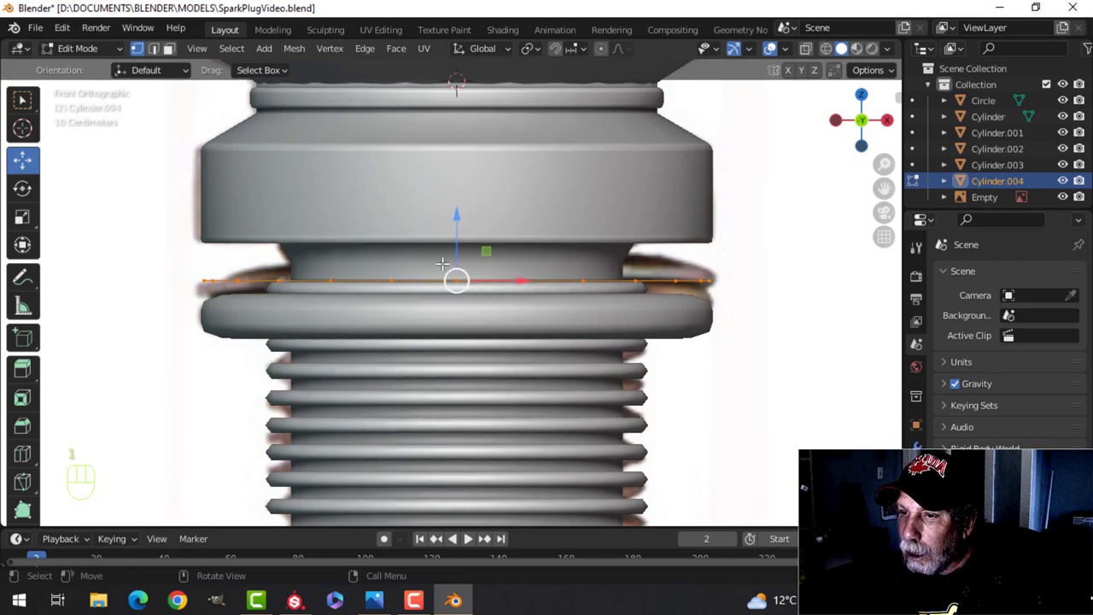
key(e)
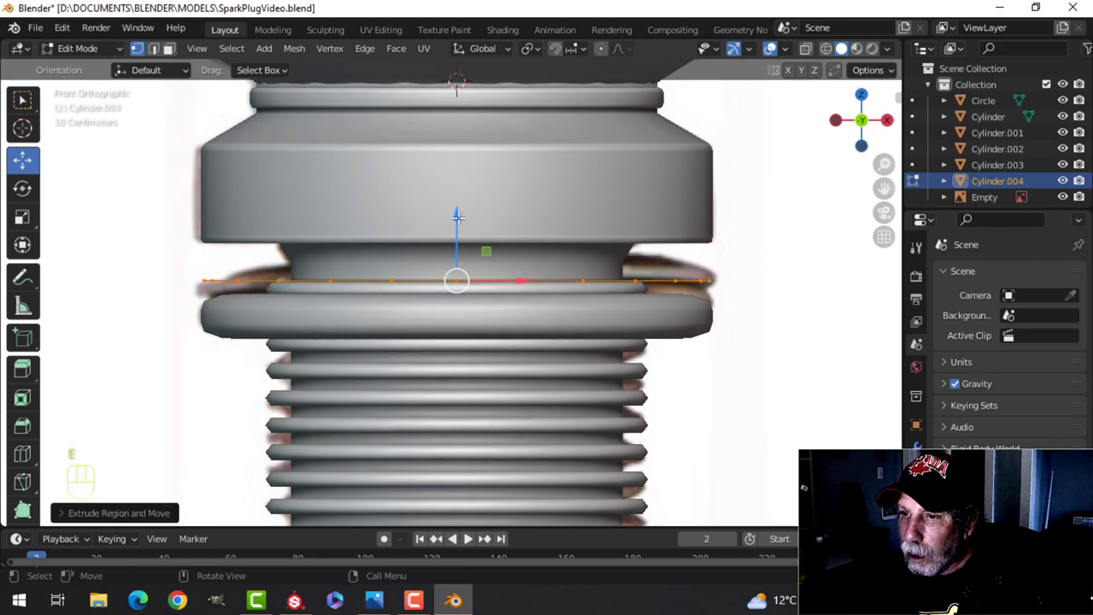
drag(458, 218, 457, 234)
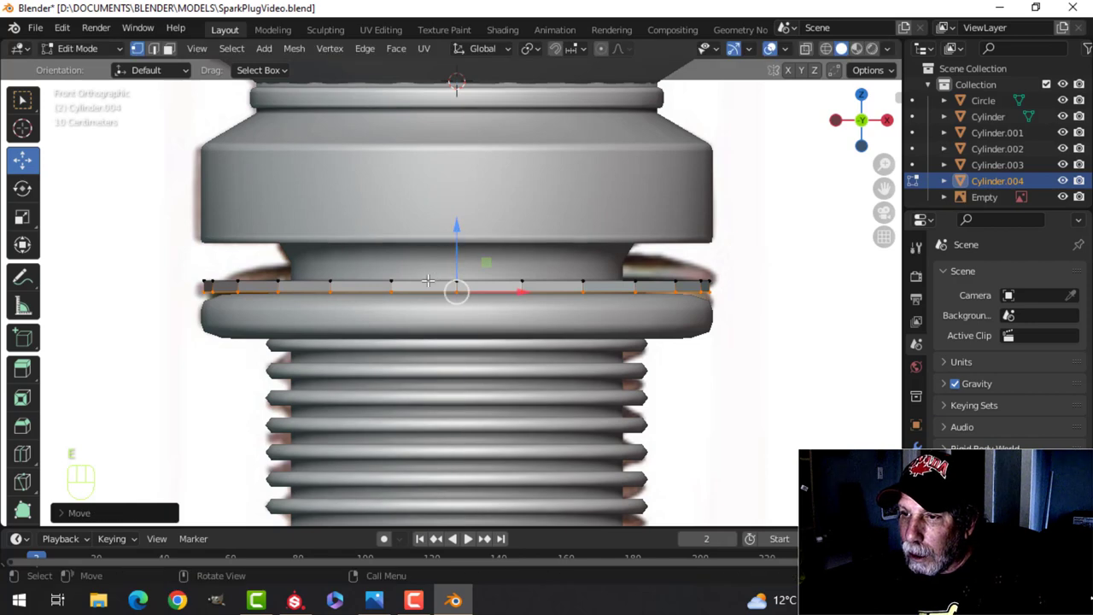
- Extrude the thin band again and scale the new loops along Z to about 3.7
key(a)
key(e)
right_click(483, 270)
key(s)
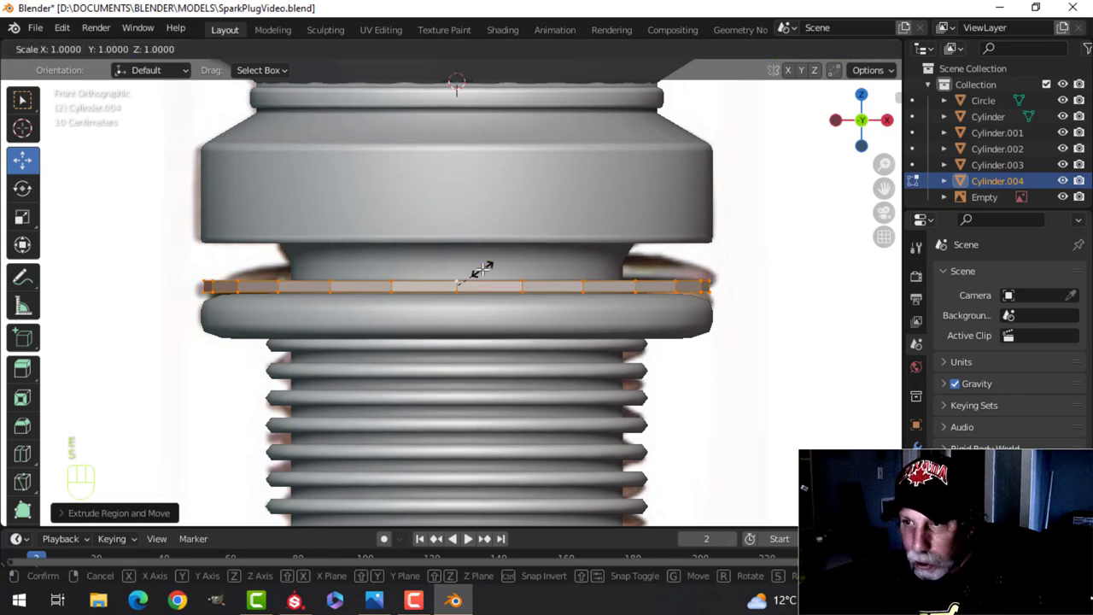
key(z)
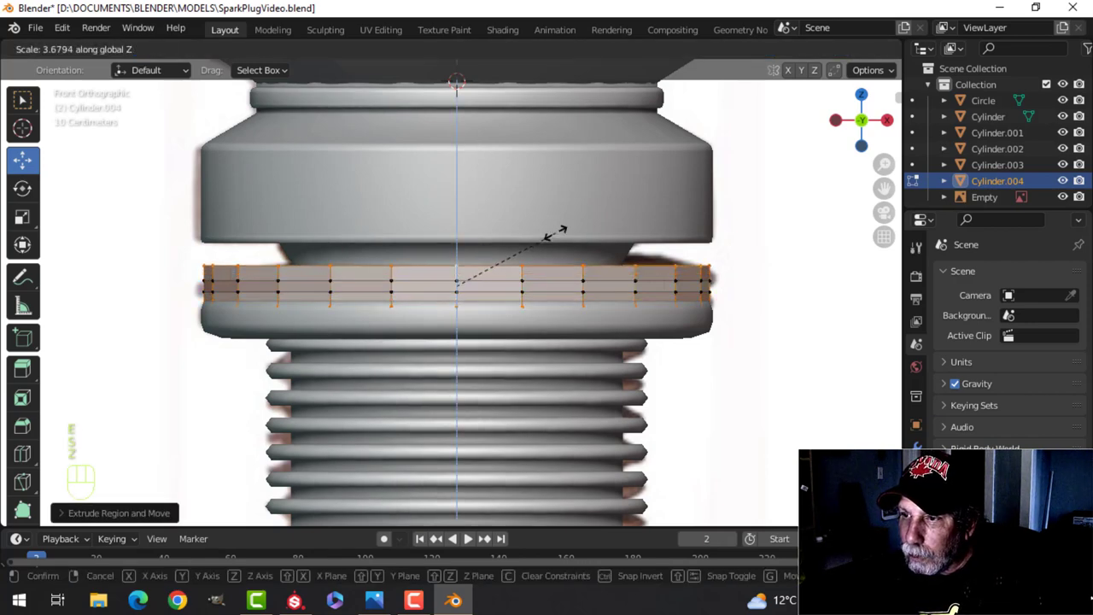
click(556, 231)
- Scale the outer extruded loops inward with Z locked, giving the band sloped upper and lower sides
key(s)
key(shift+z)
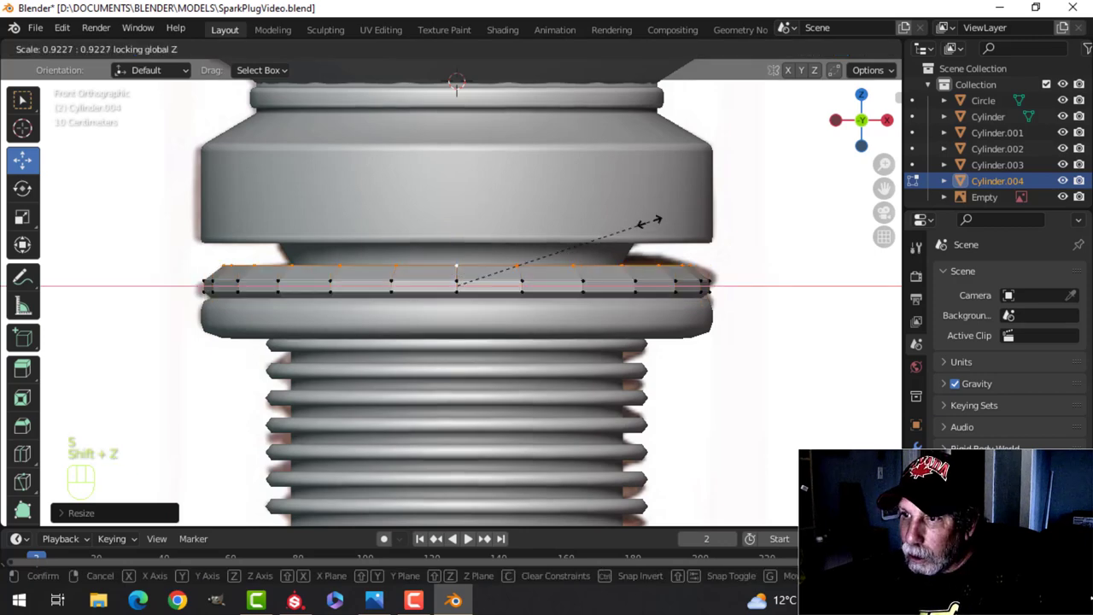
click(628, 222)
middle_drag(427, 257, 421, 256)
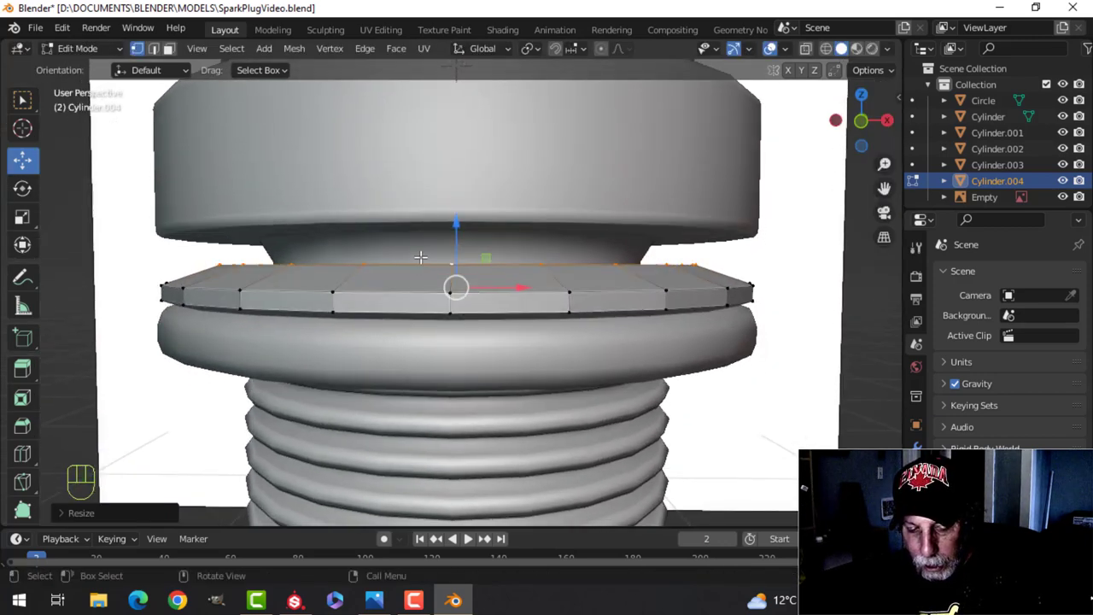
- Isolate the new ring in local view and fill its open boundary loop with a face
key(alt+a)
alt+shift+click(421, 266)
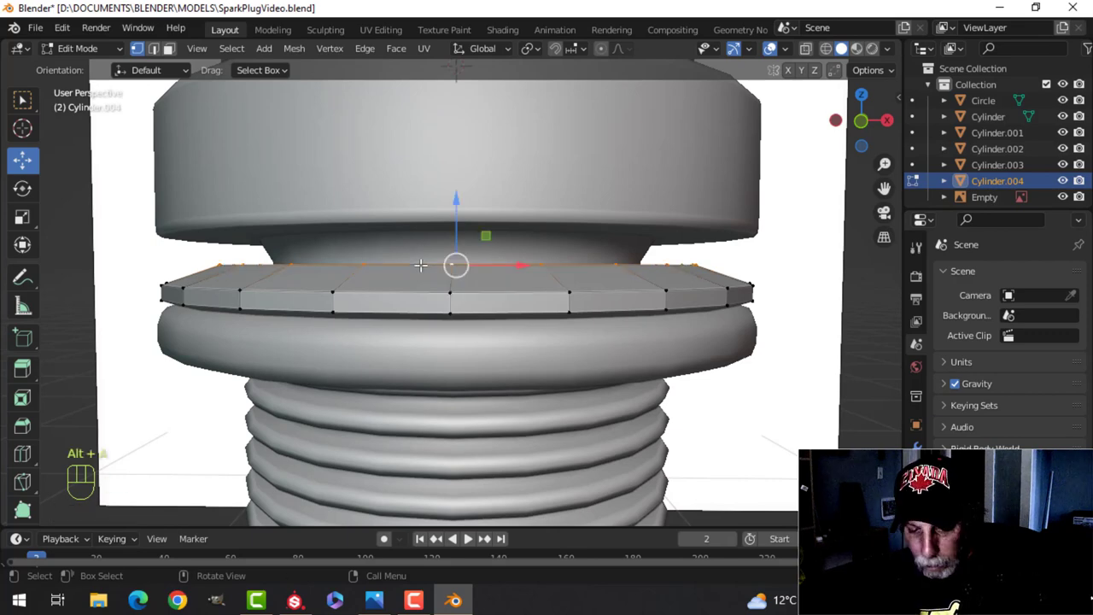
key(alt+a)
middle_drag(420, 267, 467, 334)
key(Tab)
key(KP_Divide)
key(Tab)
key(alt+a)
alt+shift+click(457, 251)
key(f)
key(alt+a)
- Bevel the ring's two outer rim edge loops about 0.005 m with two segments
scroll(444, 307, up, 2)
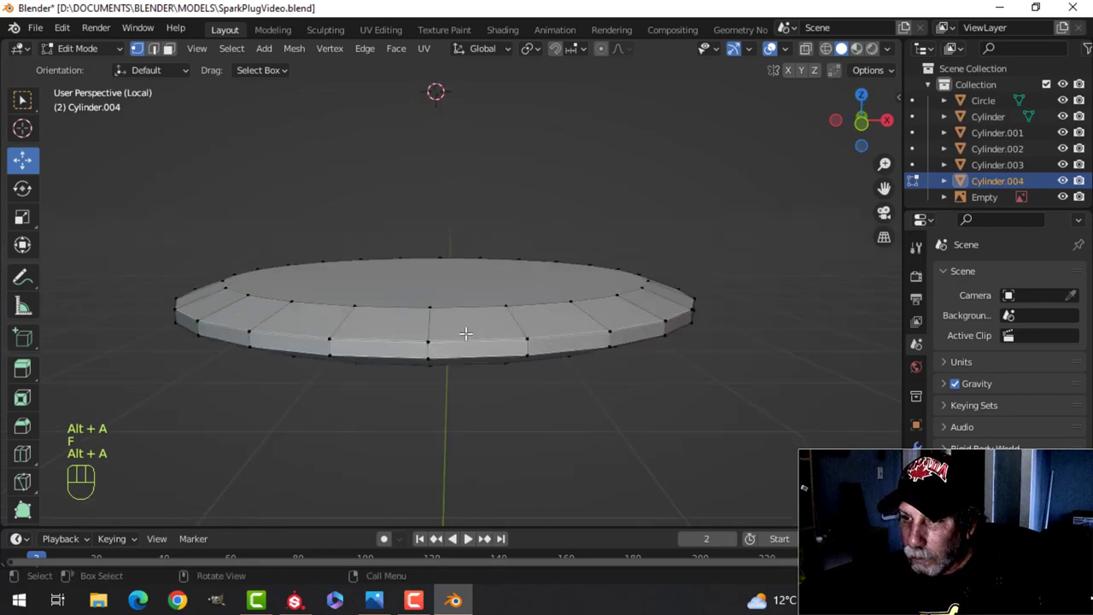
scroll(465, 333, up, 2)
key(2)
alt+shift+click(453, 355)
alt+shift+click(516, 378)
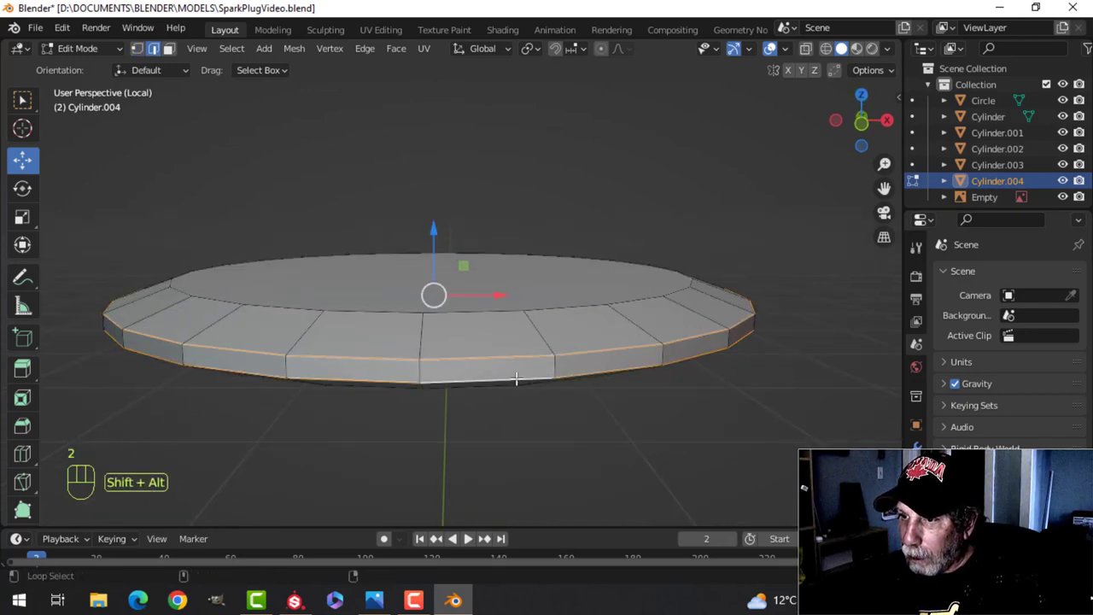
key(ctrl+b)
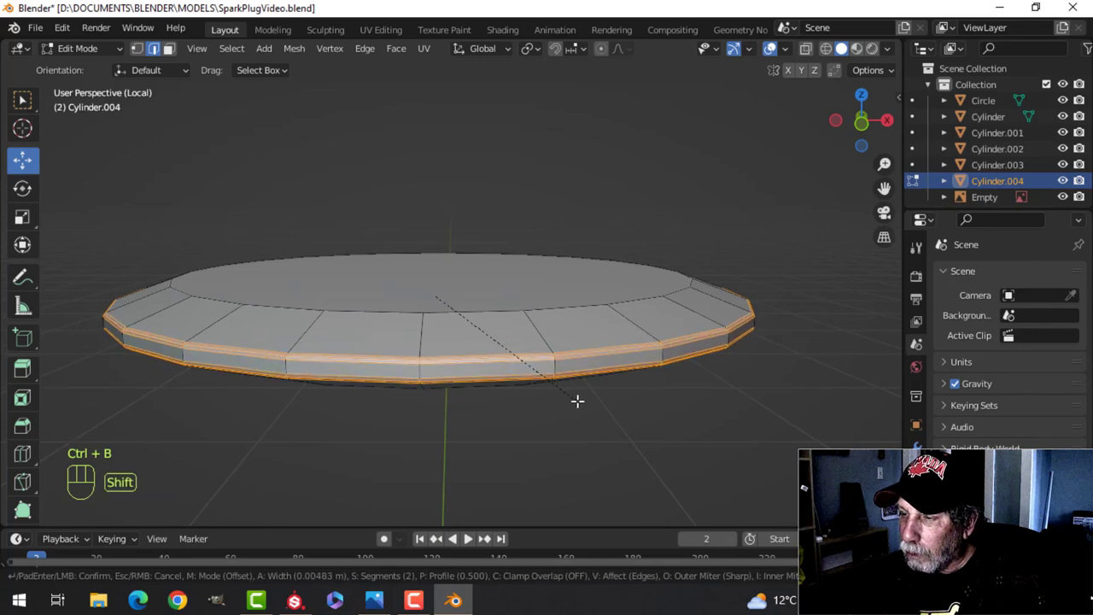
click(577, 401)
key(alt+a)
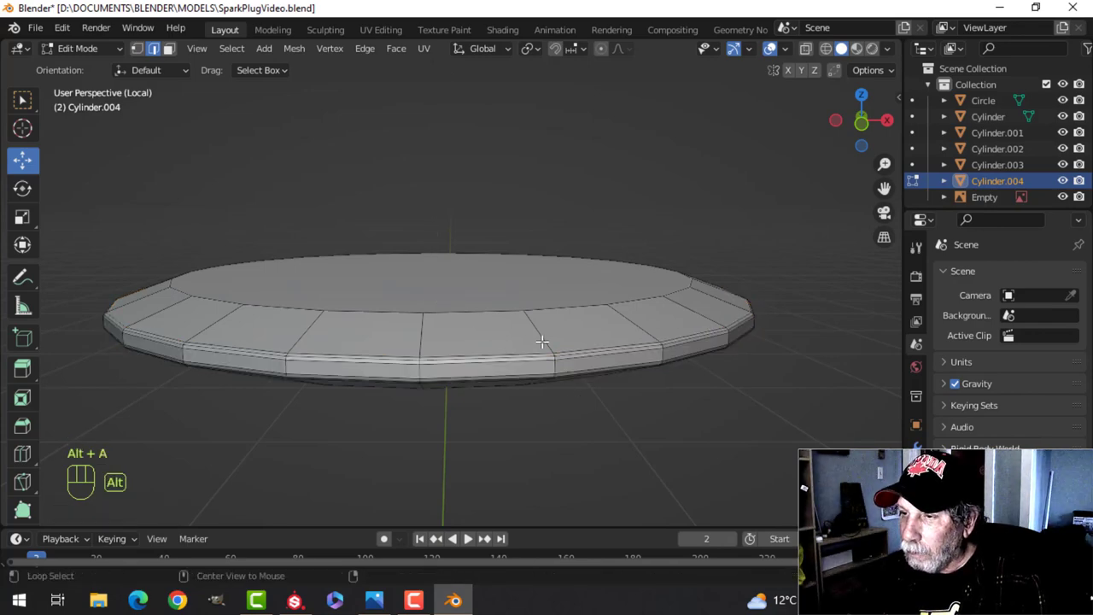
- Add supporting edge loops to the ring's sloped bands next to the flat face
key(ctrl+r)
click(538, 338)
click(556, 379)
middle_drag(556, 379, 453, 324)
key(ctrl+r)
click(474, 180)
click(474, 181)
- Apply smooth shading to the new ring
key(Tab)
right_click(430, 308)
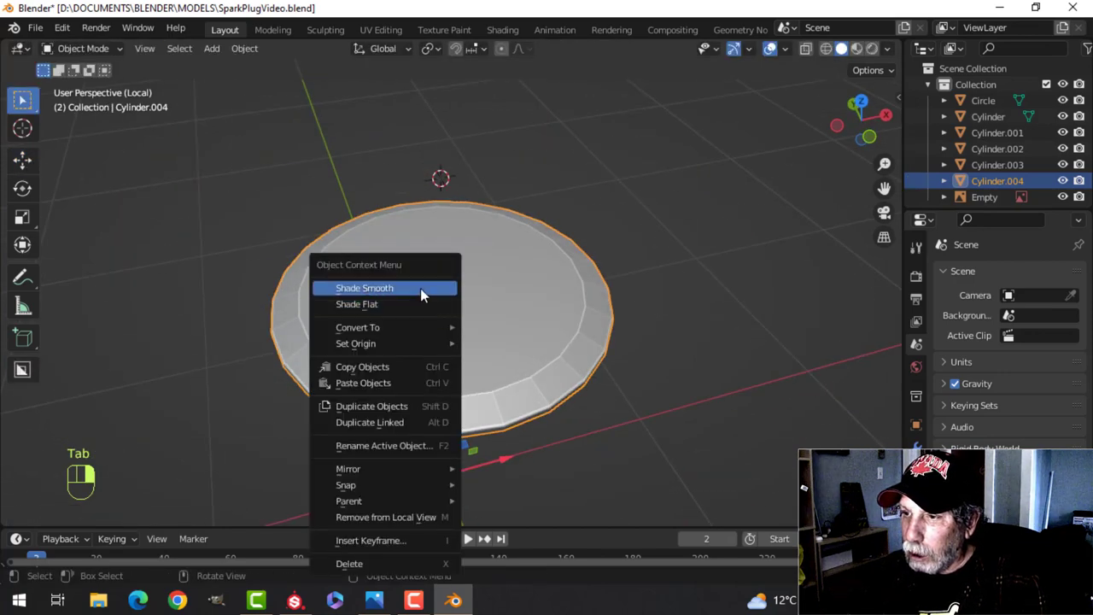
click(420, 288)
key(alt+a)
middle_drag(421, 288, 475, 312)
- Correct the normals of all the new ring's faces
key(Tab)
key(a)
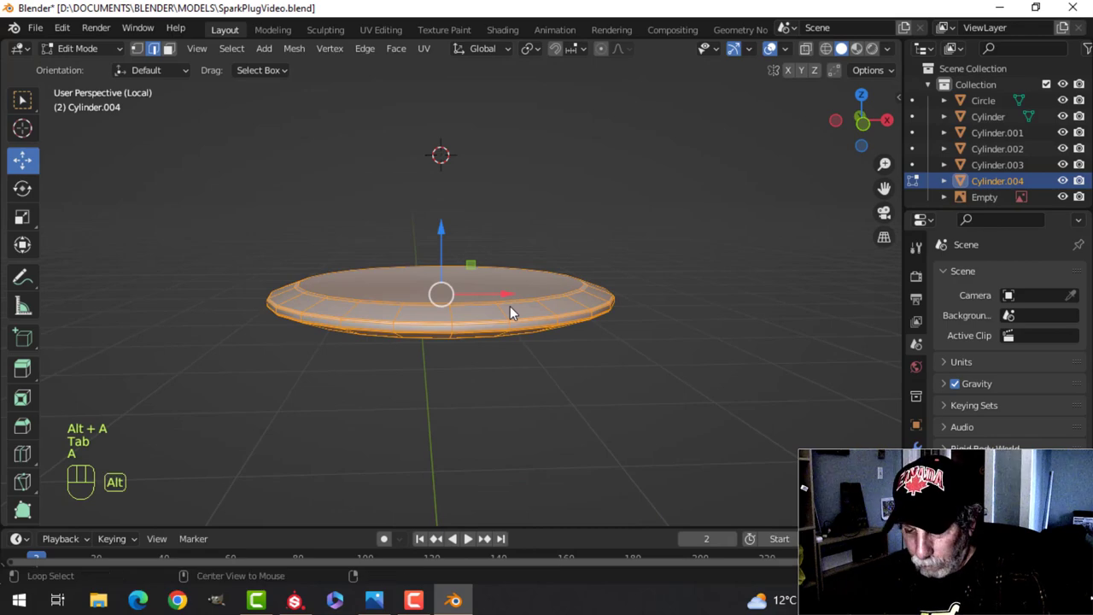
key(alt+n)
click(510, 305)
key(Tab)
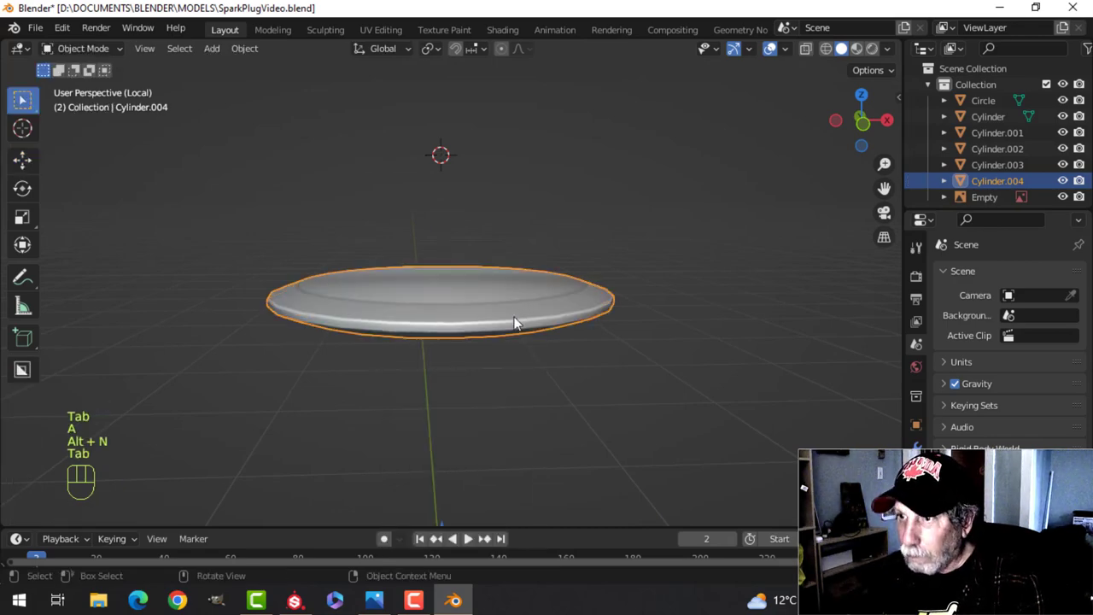
- Inspect the ring's mesh from above and leave local view to bring back the whole spark plug
middle_drag(516, 323, 501, 345)
key(Tab)
key(alt+a)
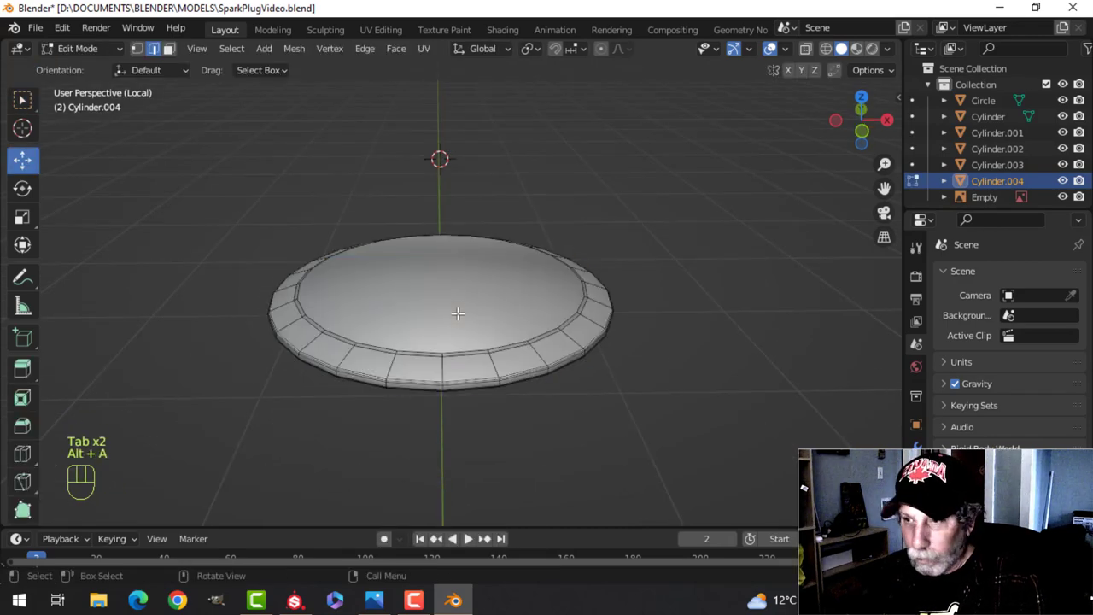
key(3)
key(Tab)
key(slash)
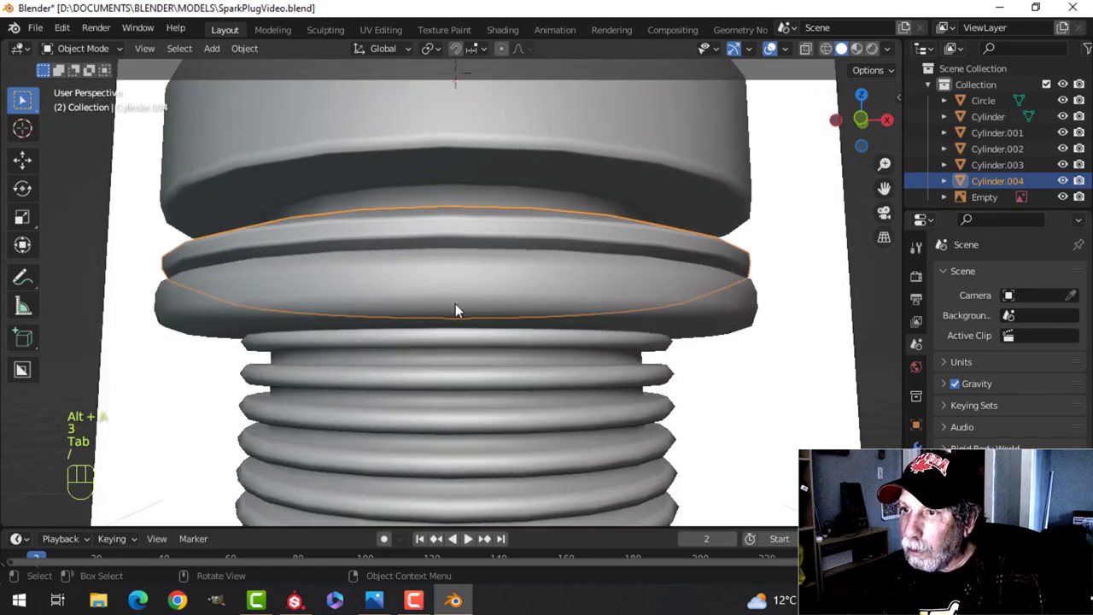
- Inset the flat top face of the new ring slightly inward from its edge
middle_drag(456, 303, 437, 288)
key(alt+a)
click(440, 289)
key(Tab)
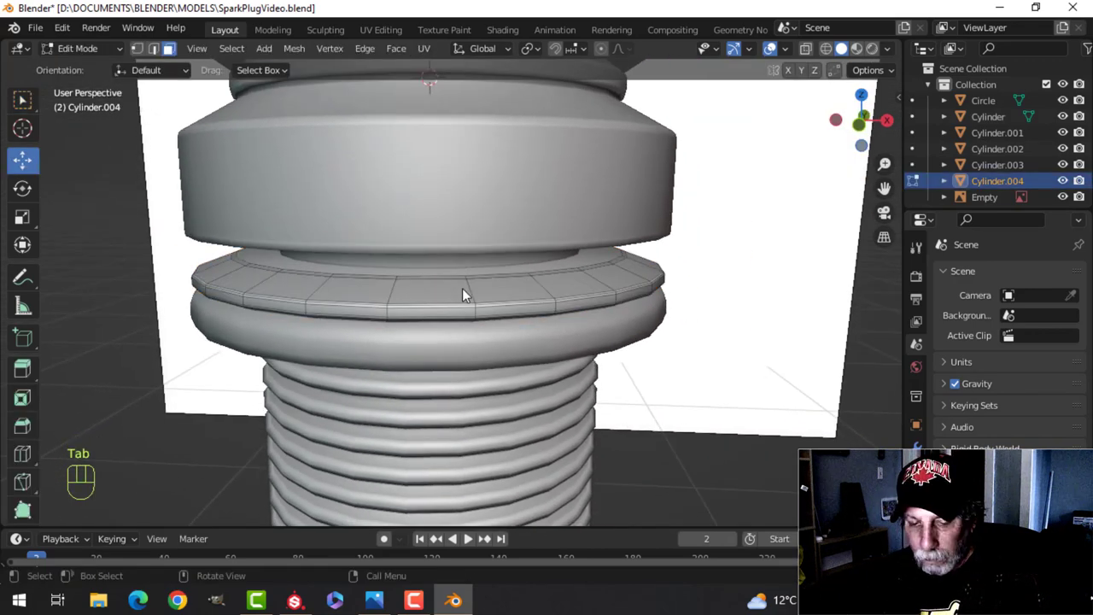
key(3)
click(436, 273)
key(i)
click(629, 271)
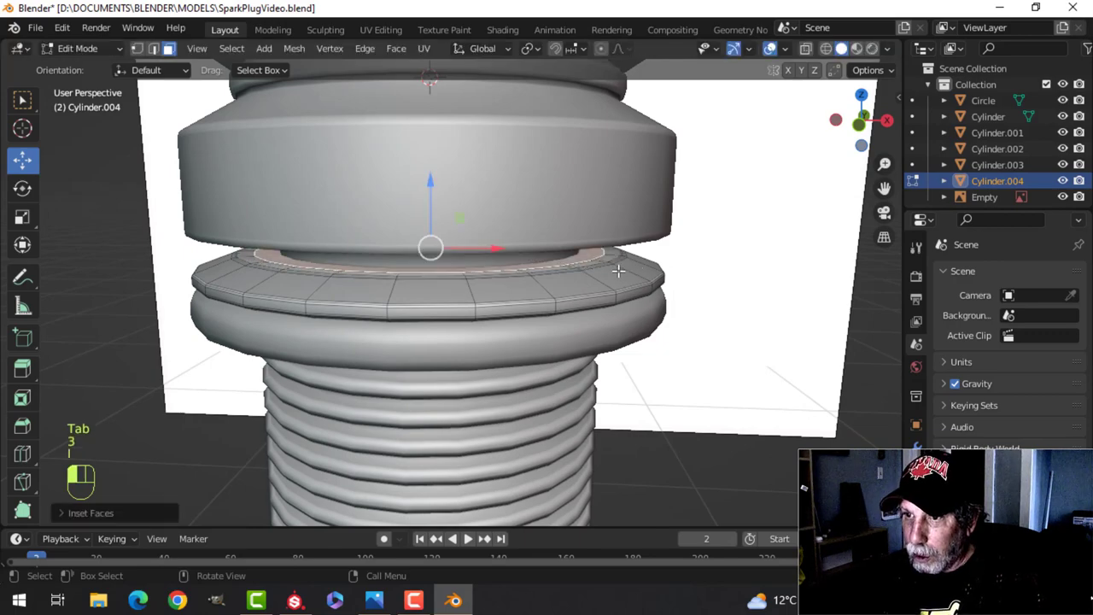
- Move the entire ring mesh slightly down along Z so it sits closer against the washer
key(Tab)
key(alt+a)
middle_drag(533, 305, 493, 264)
scroll(491, 263, down, 2)
click(564, 275)
key(Tab)
key(a)
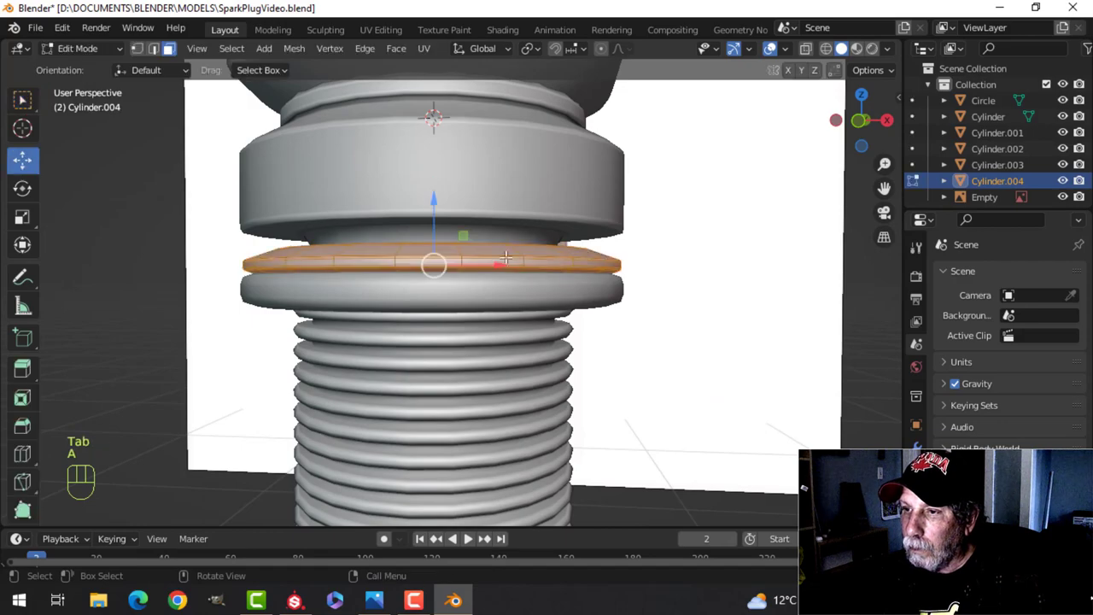
drag(434, 198, 459, 204)
key(Tab)
scroll(501, 227, down, 1)
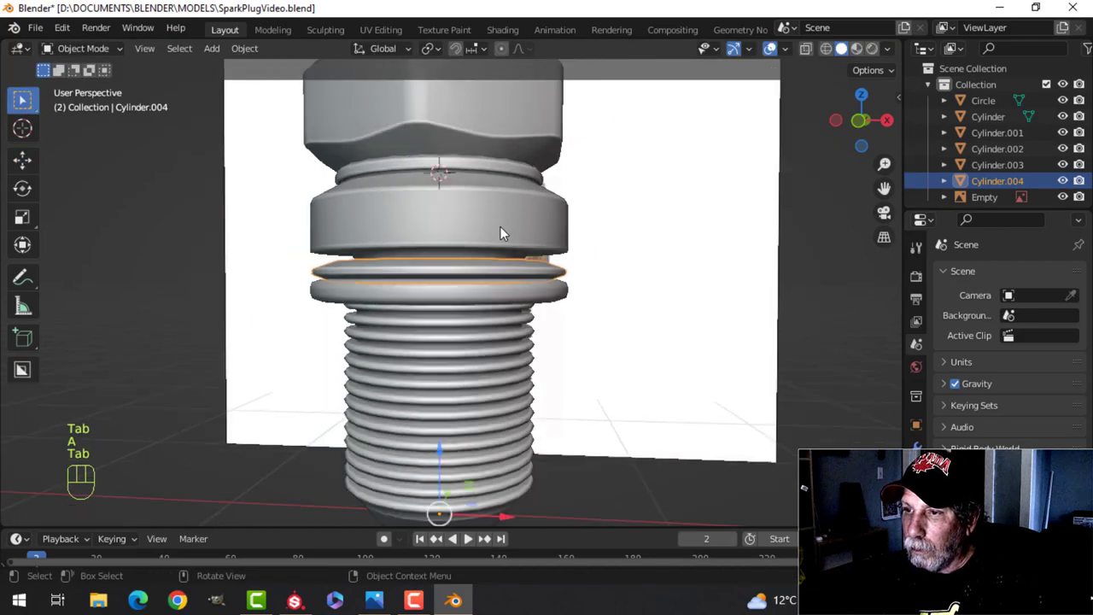
- Deselect the ring, check the whole spark plug against the reference, and save the file
key(alt+a)
middle_drag(500, 226, 507, 250)
scroll(508, 249, down, 6)
shift+middle_drag(519, 297, 472, 298)
middle_drag(472, 298, 452, 271)
scroll(441, 304, down, 3)
middle_drag(452, 271, 469, 304)
key(ctrl+s)
- Compare the electrode tip with the reference image and select the threaded body
scroll(488, 346, up, 3)
scroll(468, 309, up, 5)
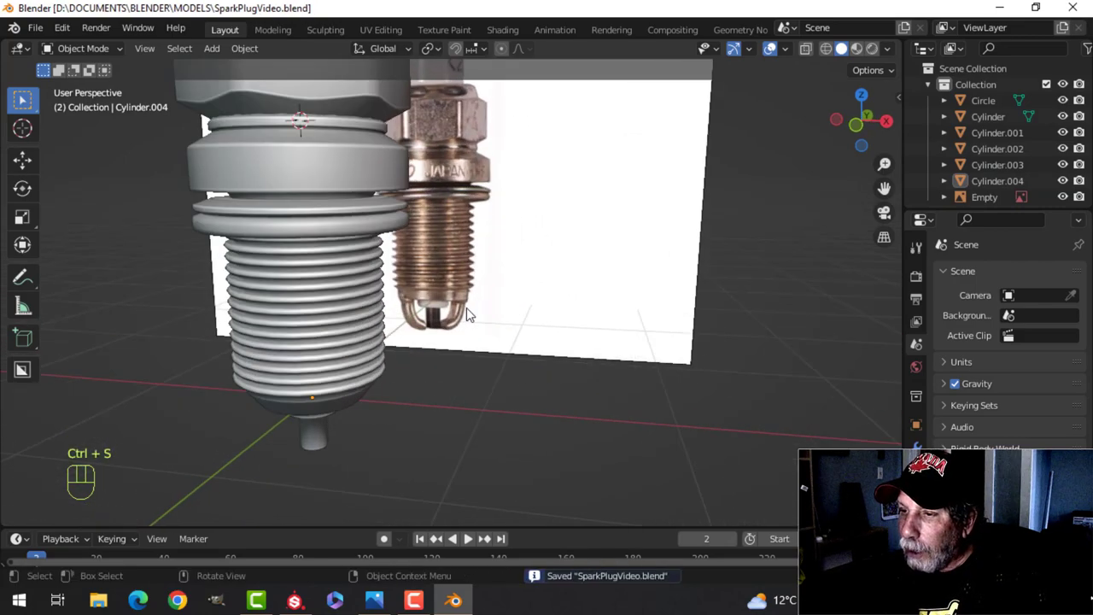
scroll(423, 363, down, 4)
shift+middle_drag(426, 367, 431, 277)
scroll(431, 309, up, 3)
middle_drag(431, 316, 367, 227)
click(372, 227)
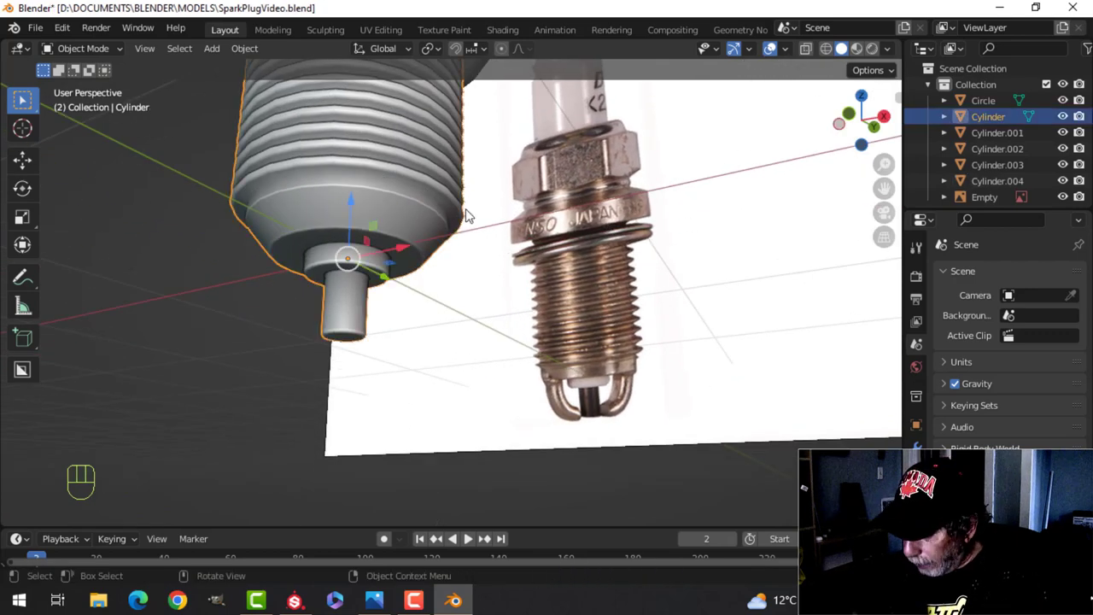
- Duplicate one vertical edge of the body just below the lowest thread and move the copy down along Z
key(KP_1)
key(KP_3)
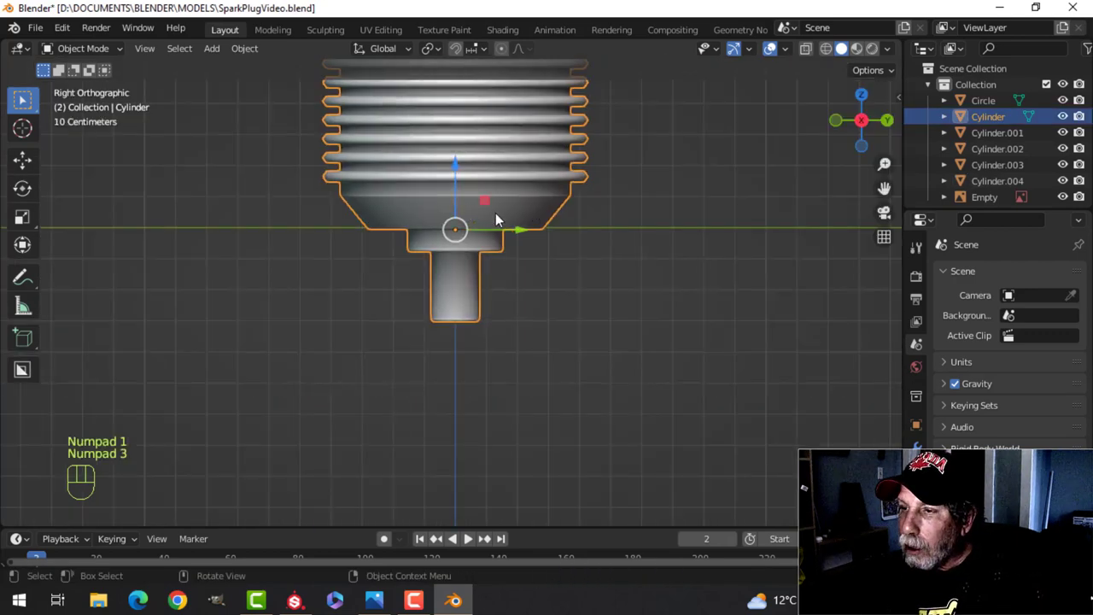
key(Tab)
scroll(495, 212, up, 3)
key(alt+a)
shift+middle_drag(449, 210, 456, 284)
key(2)
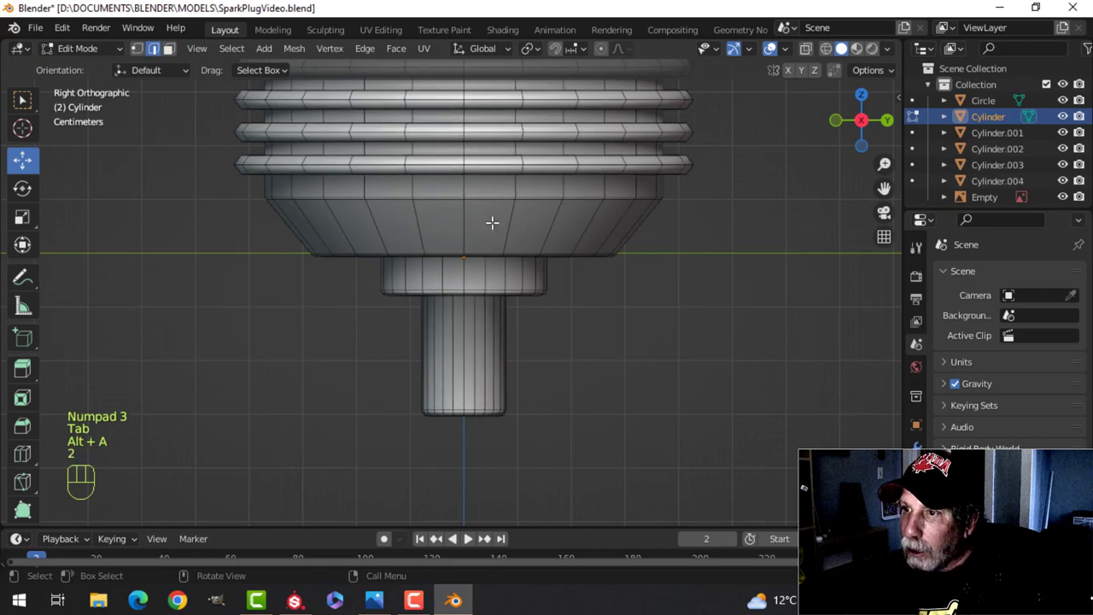
shift+right_click(468, 187)
middle_drag(529, 276, 482, 205)
key(shift+d)
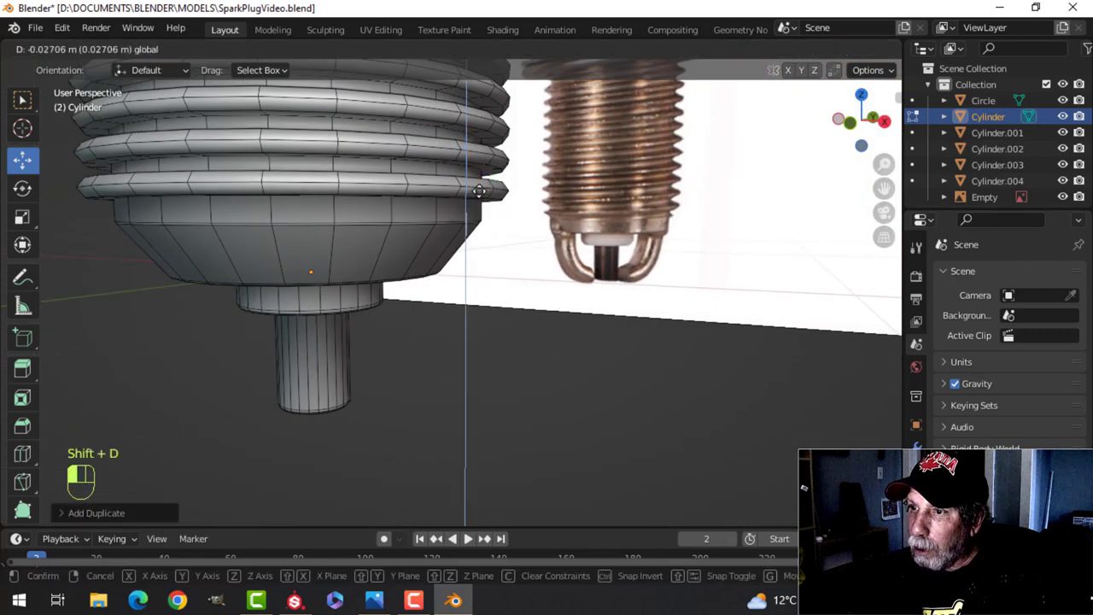
click(478, 276)
- Separate the duplicated edge into its own object and select all of its geometry for editing
key(p)
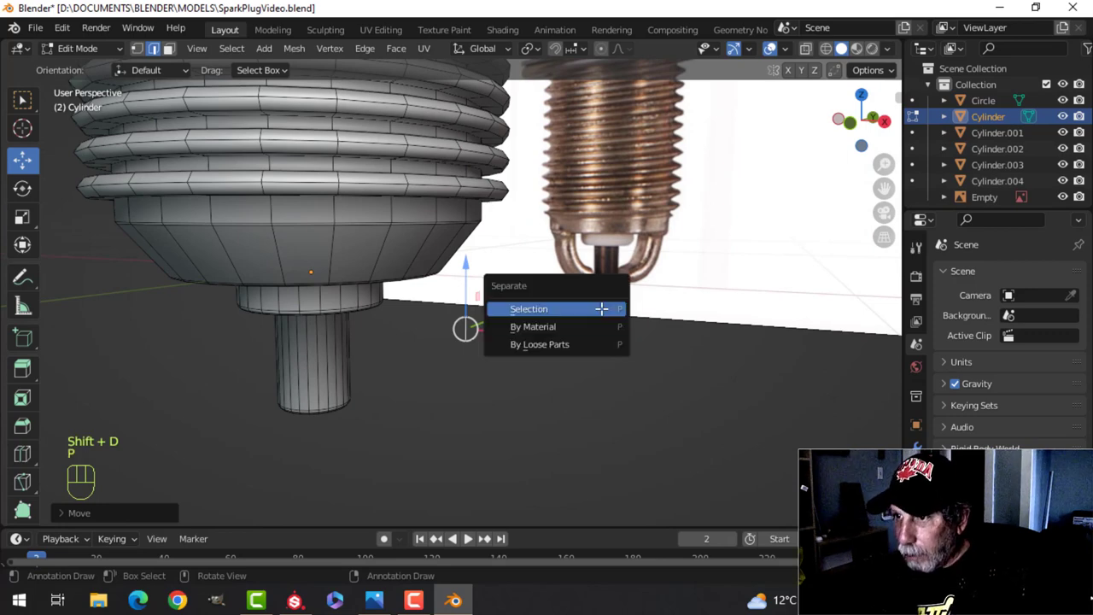
click(598, 307)
key(Tab)
key(Tab)
key(a)
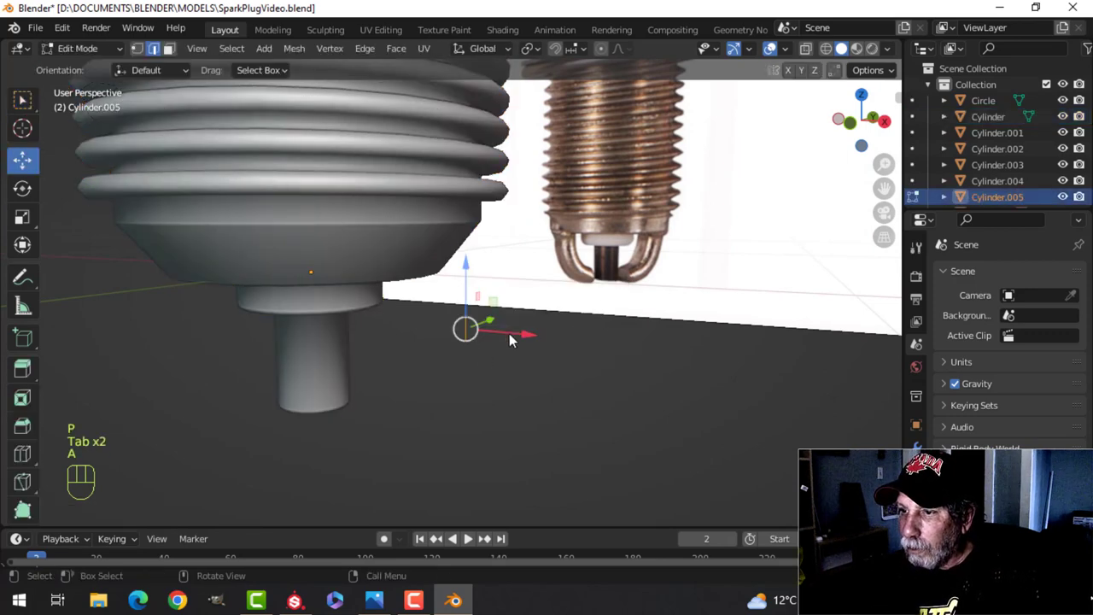
- In front view, place the separated edge over the reference's ground electrode, starting at the underside of the tapered body
key(KP_1)
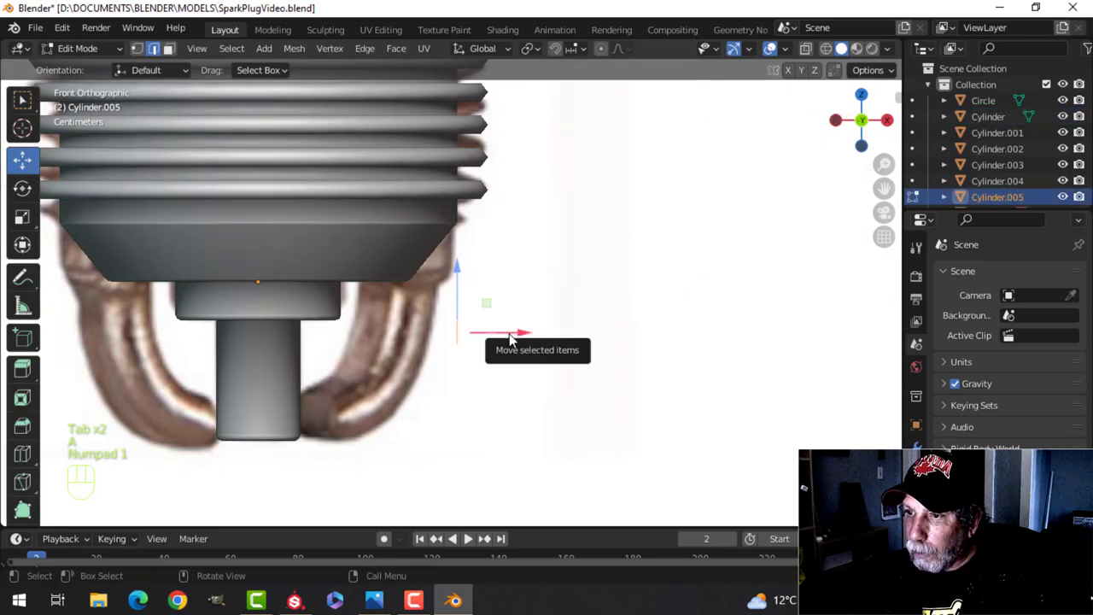
key(g)
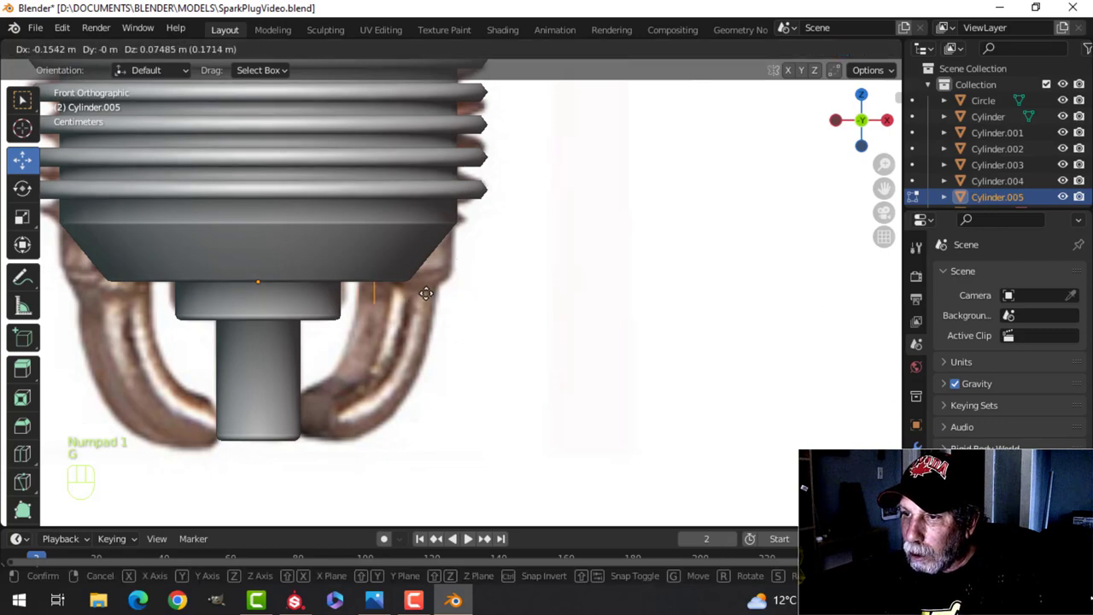
click(444, 293)
- Extend and extrude the edge's lower vertex into a bent path that follows the reference electrode toward the central pin
middle_drag(481, 298, 558, 305)
key(1)
scroll(511, 313, up, 2)
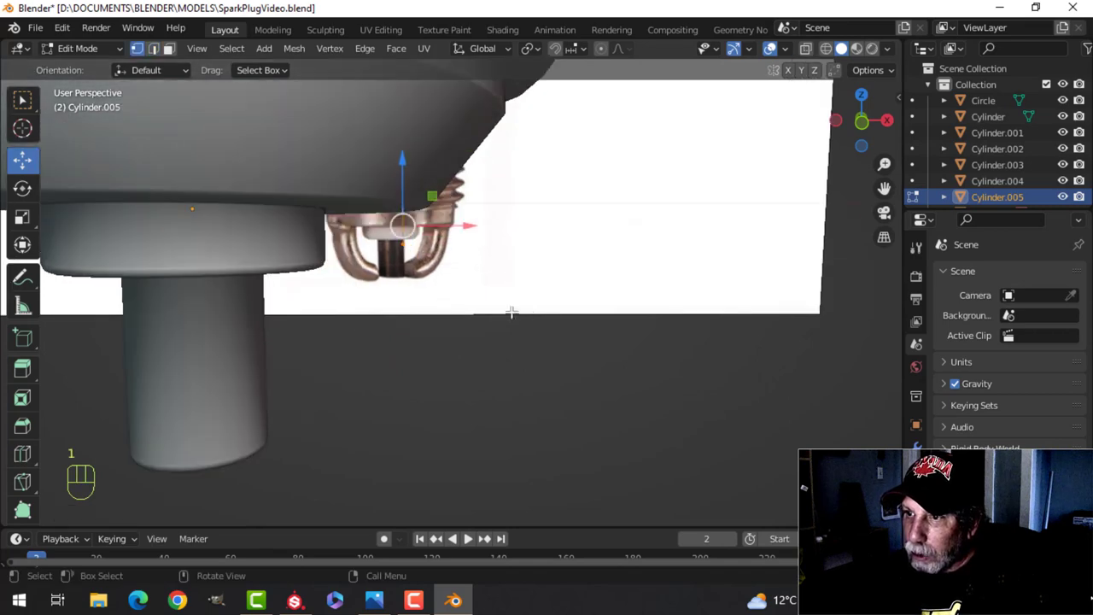
key(KP_1)
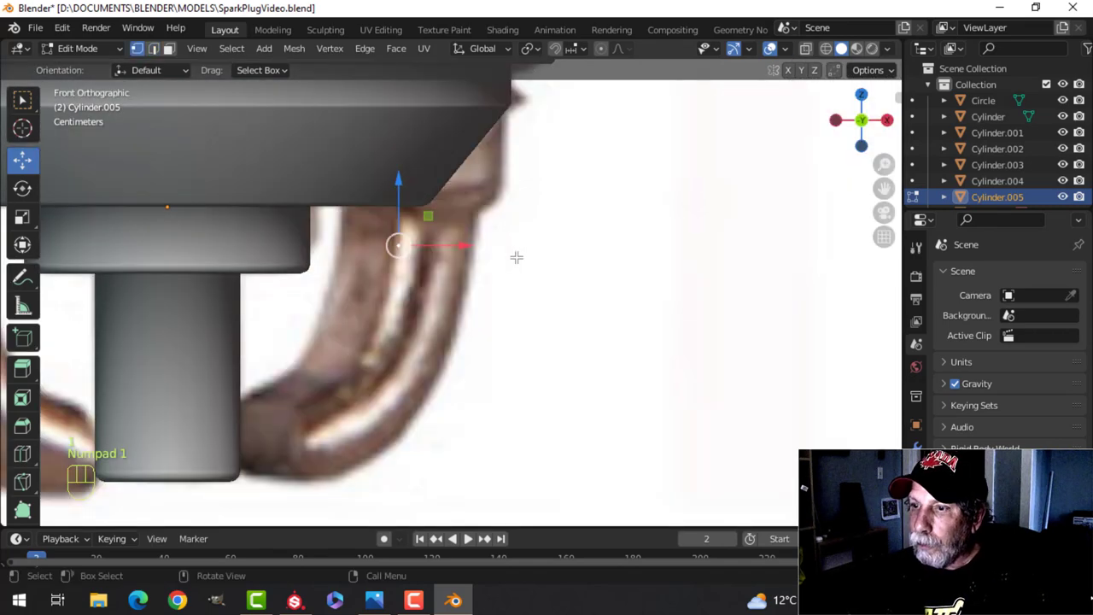
drag(443, 203, 446, 256)
key(e)
click(533, 305)
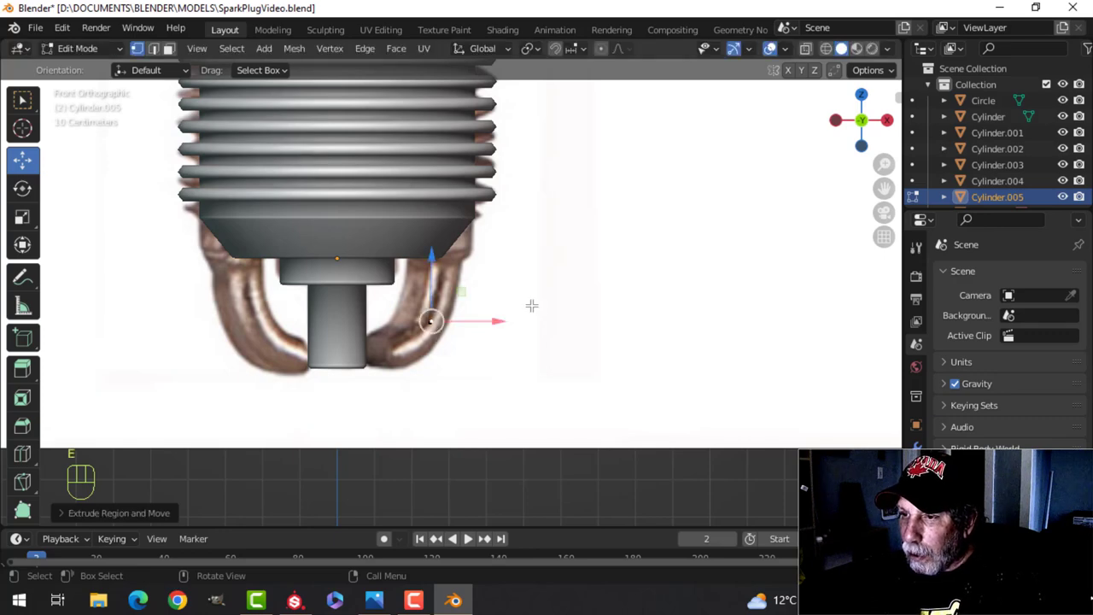
key(g)
click(504, 341)
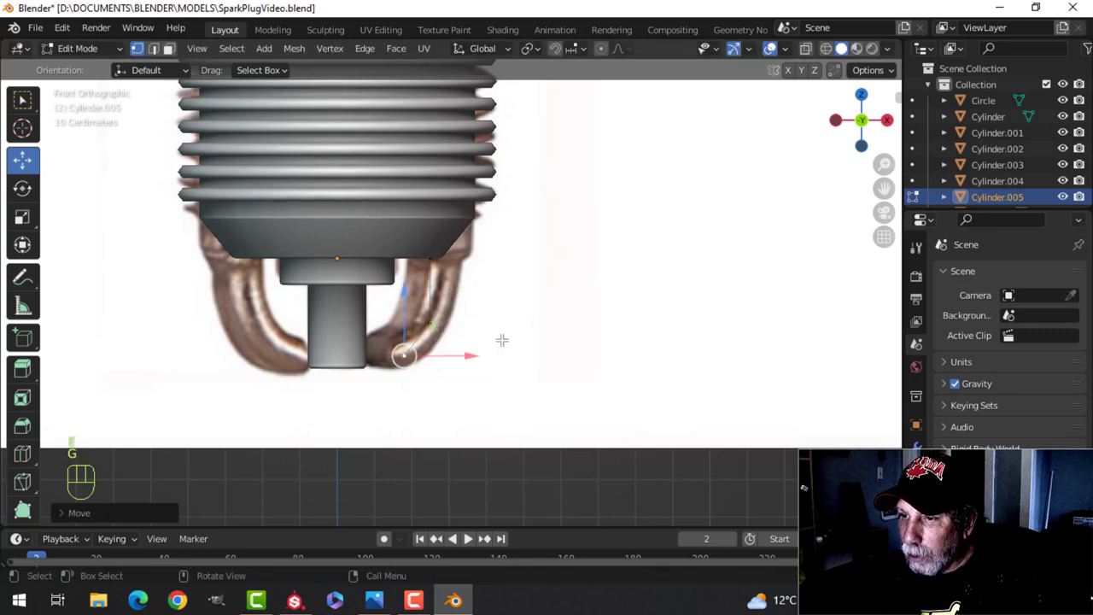
drag(470, 354, 446, 357)
- Bevel the two bend vertices of the electrode path with two segments
scroll(487, 349, up, 3)
shift+middle_drag(488, 333, 598, 268)
key(alt+a)
click(385, 307)
shift+click(424, 251)
scroll(462, 286, up, 3)
key(ctrl+shift+b)
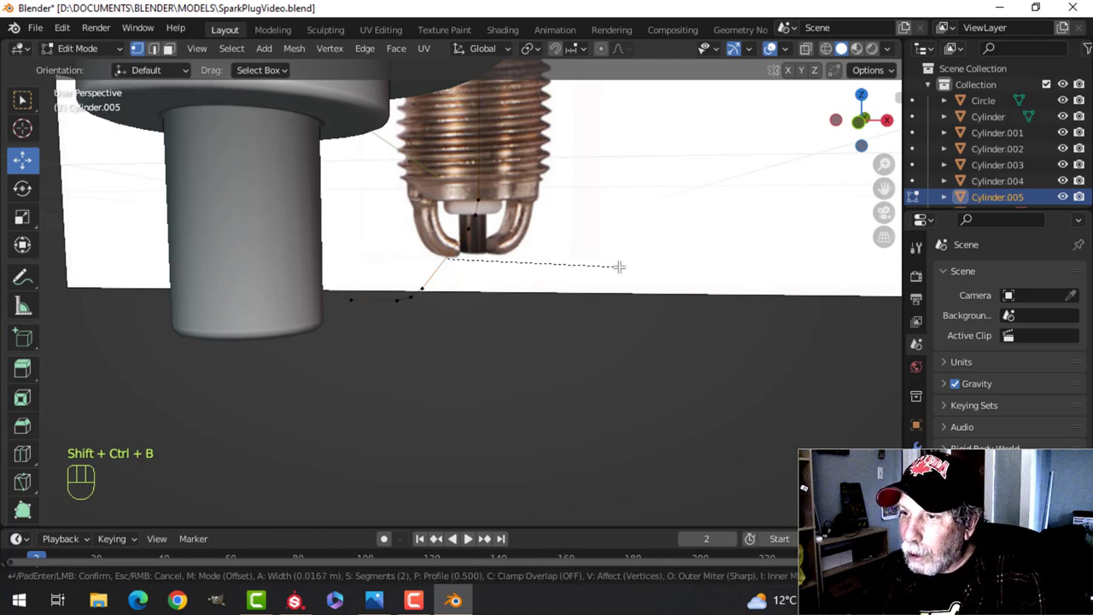
click(620, 264)
- Widen the whole path along Y into a flat strip and recalculate its normals
key(a)
middle_drag(625, 222, 418, 276)
key(KP_3)
drag(522, 285, 556, 278)
middle_drag(398, 207, 534, 241)
key(alt+n)
click(606, 231)
scroll(542, 242, down, 2)
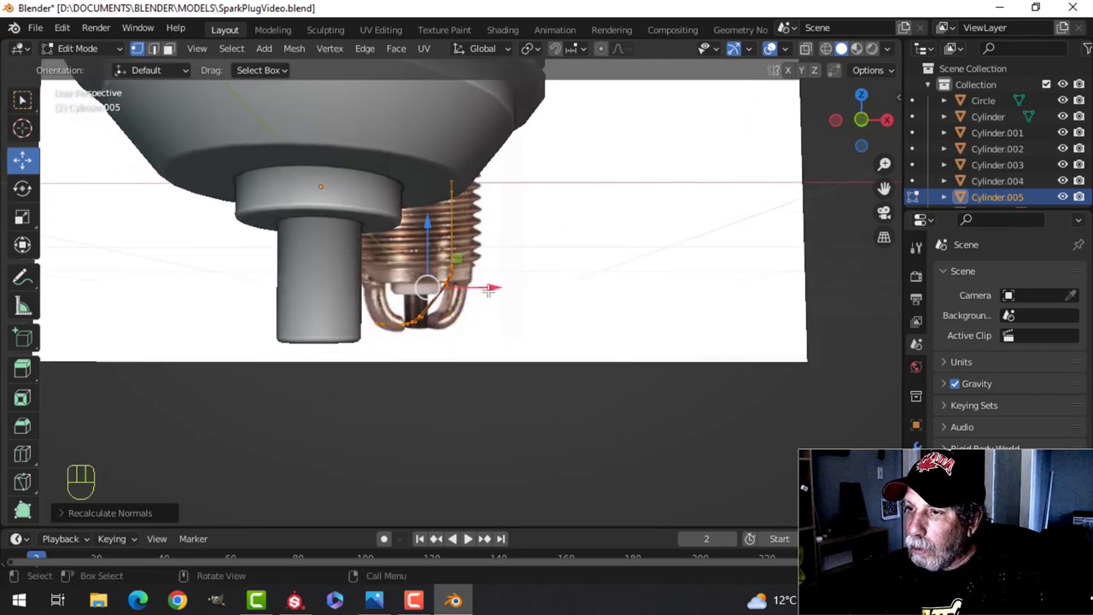
- Move the strip slightly outward along X and check it against the reference in front view
drag(489, 290, 502, 290)
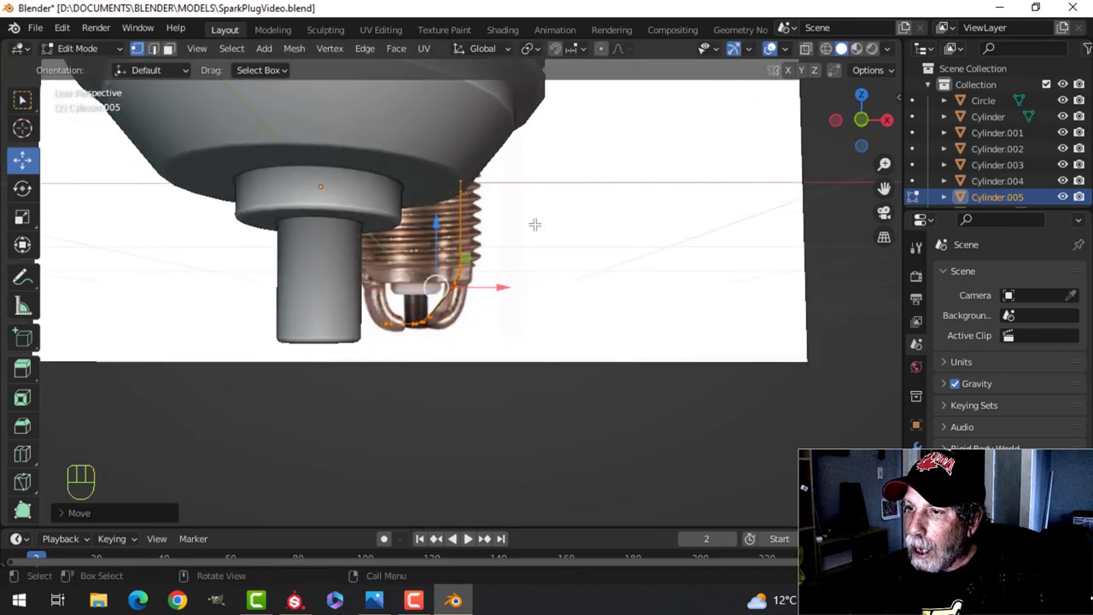
scroll(524, 290, up, 3)
key(KP_1)
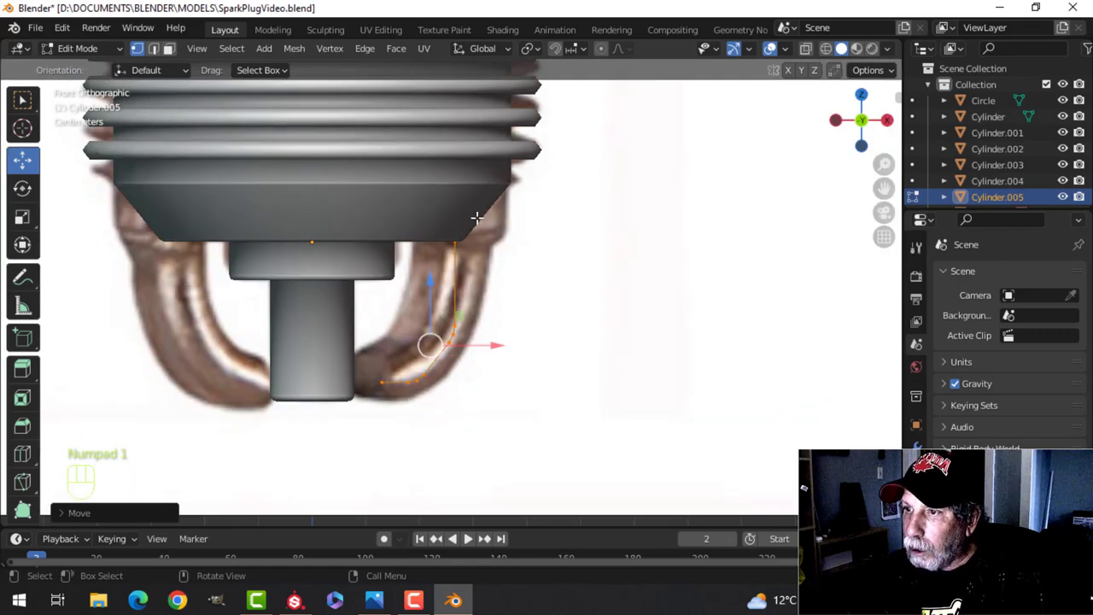
- Extrude the strip and apply Shrink/Fatten of about -0.04 m to thicken it into a solid bar
scroll(527, 260, down, 1)
shift+middle_drag(551, 261, 571, 272)
scroll(552, 305, up, 2)
key(e)
key(alt+s)
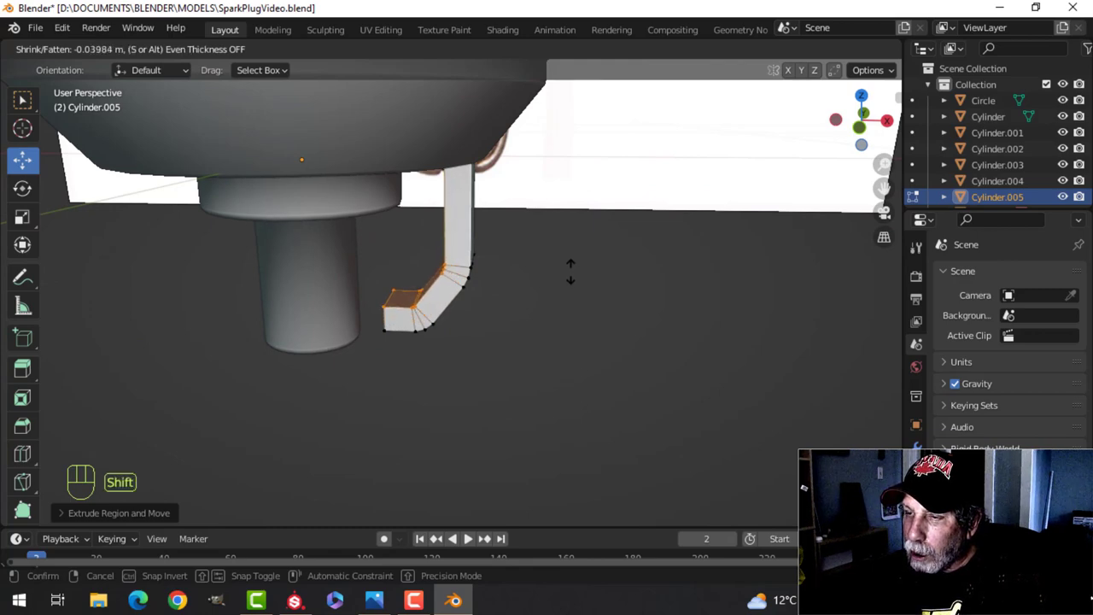
click(571, 278)
- Move the entire thickened electrode slightly inward along X
scroll(571, 278, up, 3)
middle_drag(570, 278, 527, 253)
scroll(421, 321, up, 4)
scroll(491, 298, down, 6)
key(a)
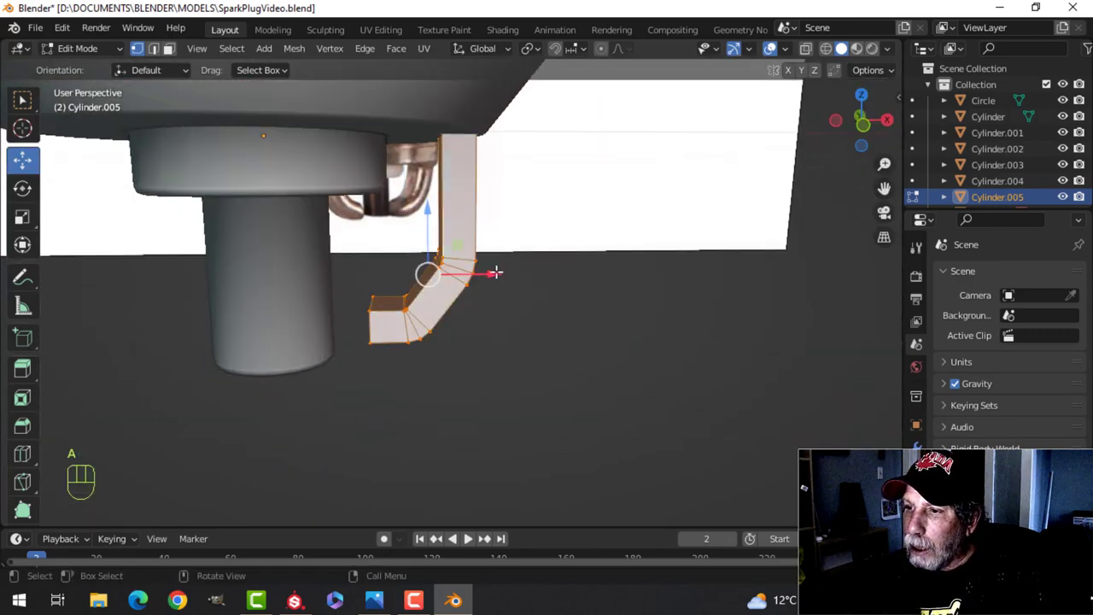
drag(495, 271, 476, 295)
- Recalculate all of the electrode's normals to the outside and return to Object Mode
key(alt+a)
middle_drag(476, 295, 498, 259)
scroll(520, 290, up, 2)
key(a)
key(alt+n)
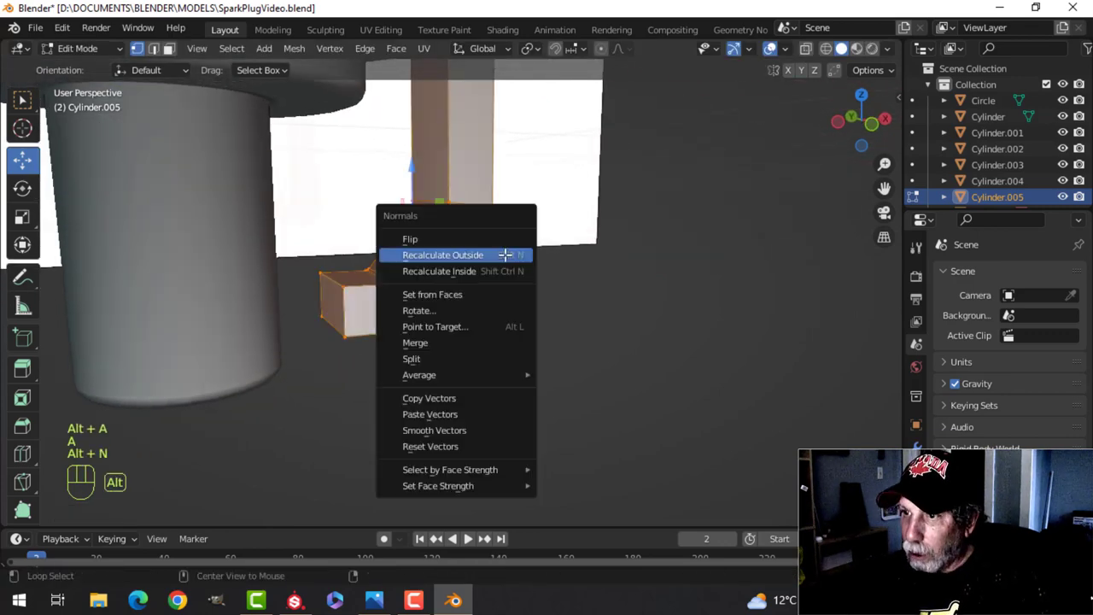
click(506, 260)
key(Tab)
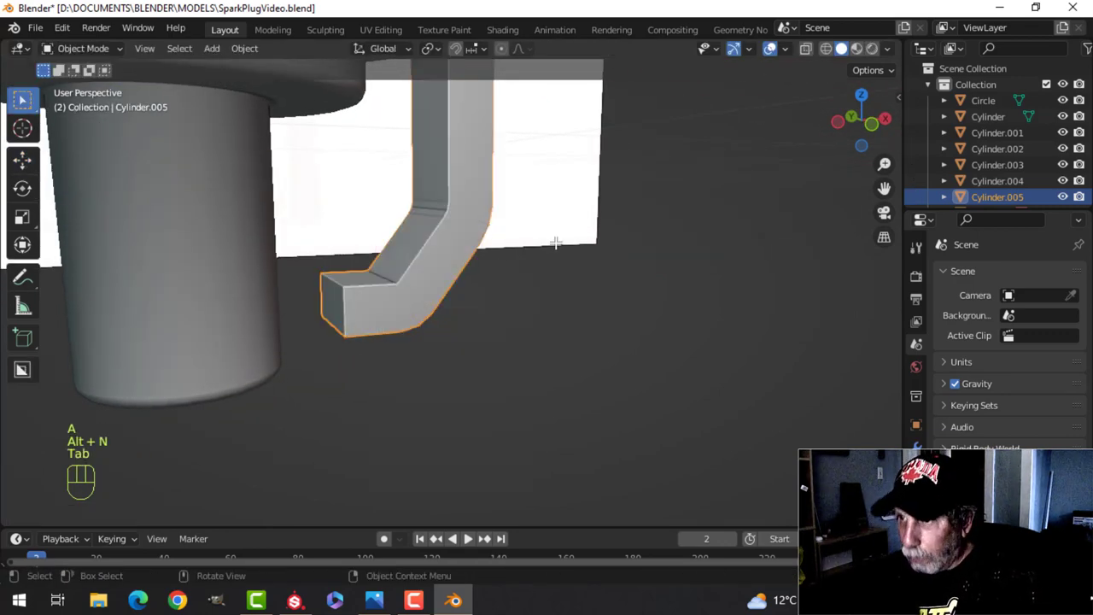
- Isolate the electrode in local view and delete its top end face
key(slash)
key(Tab)
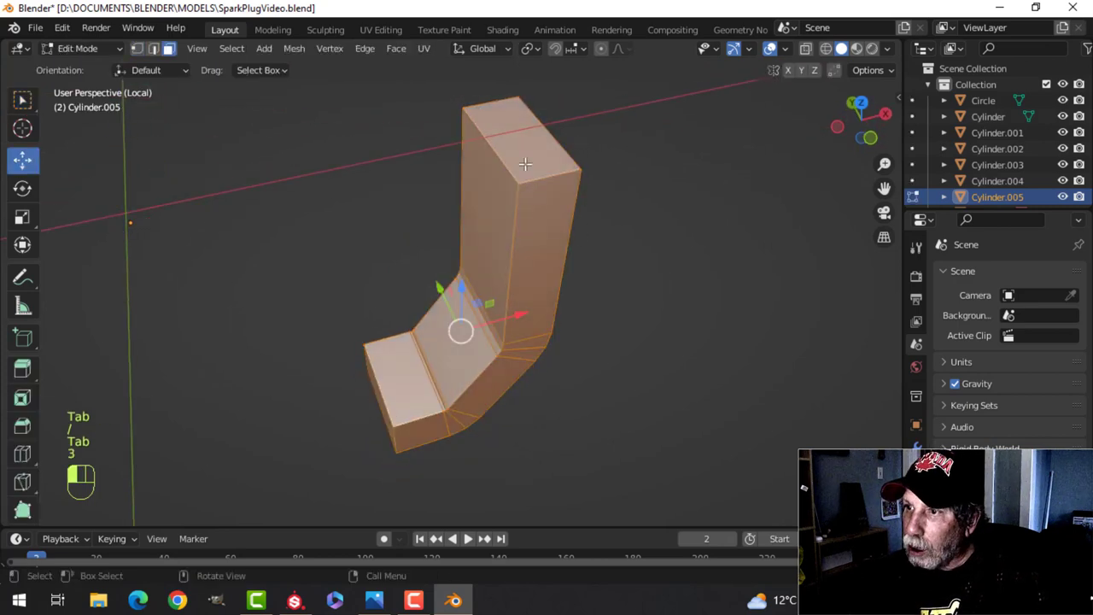
key(3)
key(x)
click(479, 96)
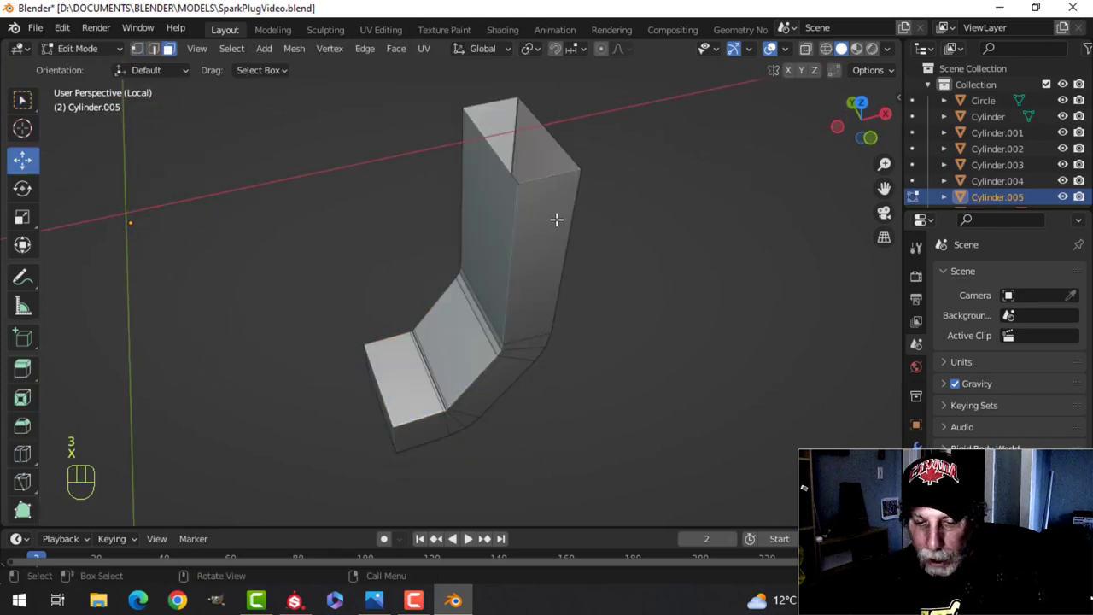
- Bevel the long edges running along the electrode's four corners with four segments
alt+shift+click(514, 242)
alt+shift+click(464, 154)
middle_drag(655, 272, 520, 263)
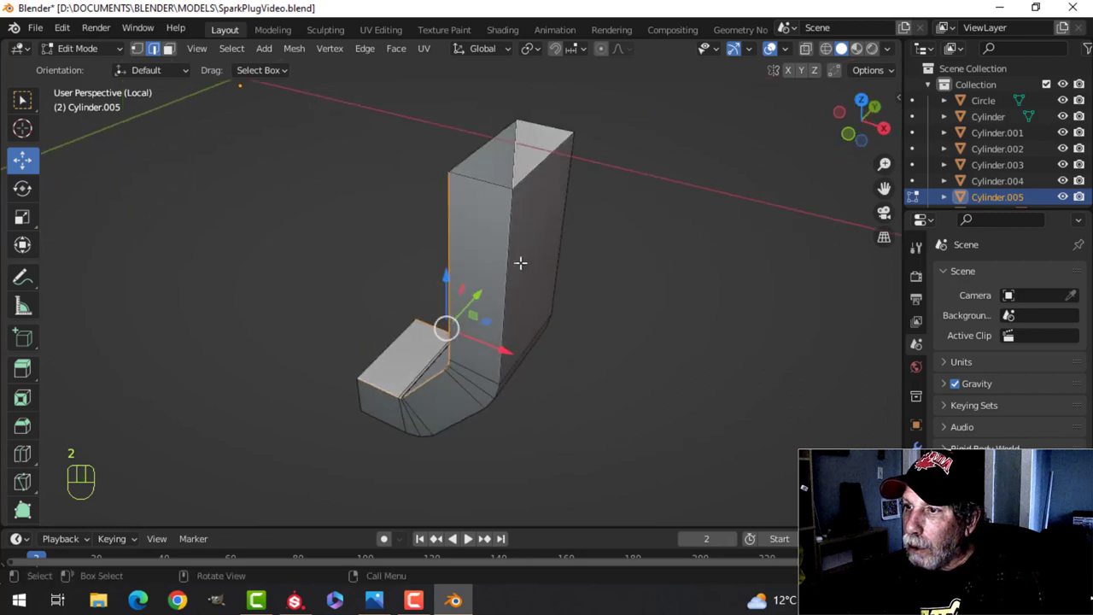
alt+shift+click(509, 256)
middle_drag(576, 183, 603, 291)
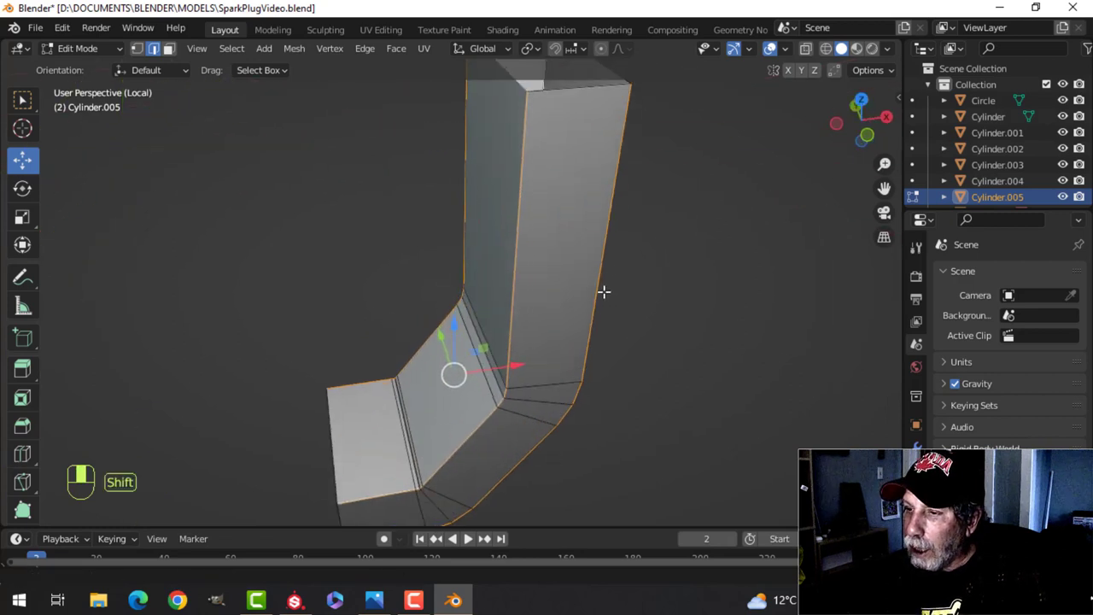
key(ctrl+b)
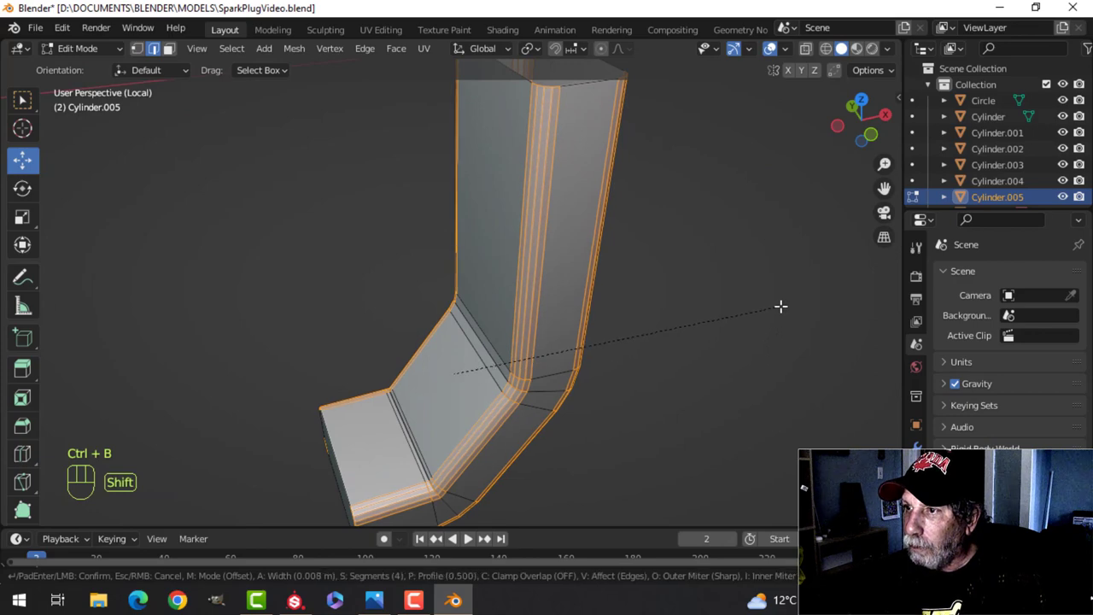
click(692, 334)
- Bevel the edge loop around the electrode's lower end face by about 0.0025 m with four segments
key(alt+a)
middle_drag(641, 350, 490, 325)
alt+shift+click(402, 305)
scroll(512, 326, up, 4)
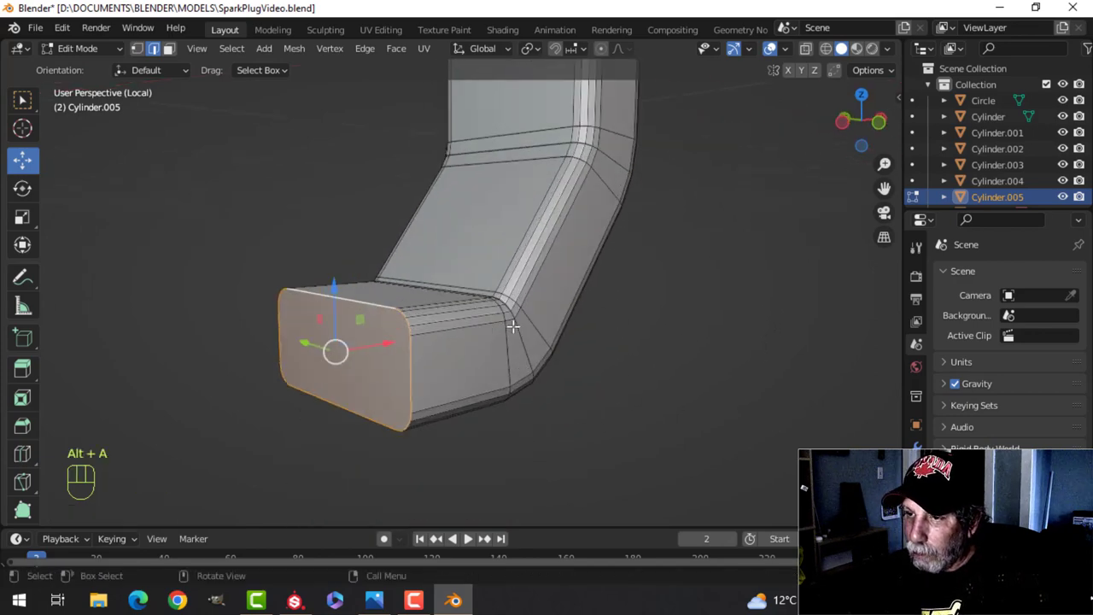
middle_drag(587, 328, 524, 342)
key(ctrl+b)
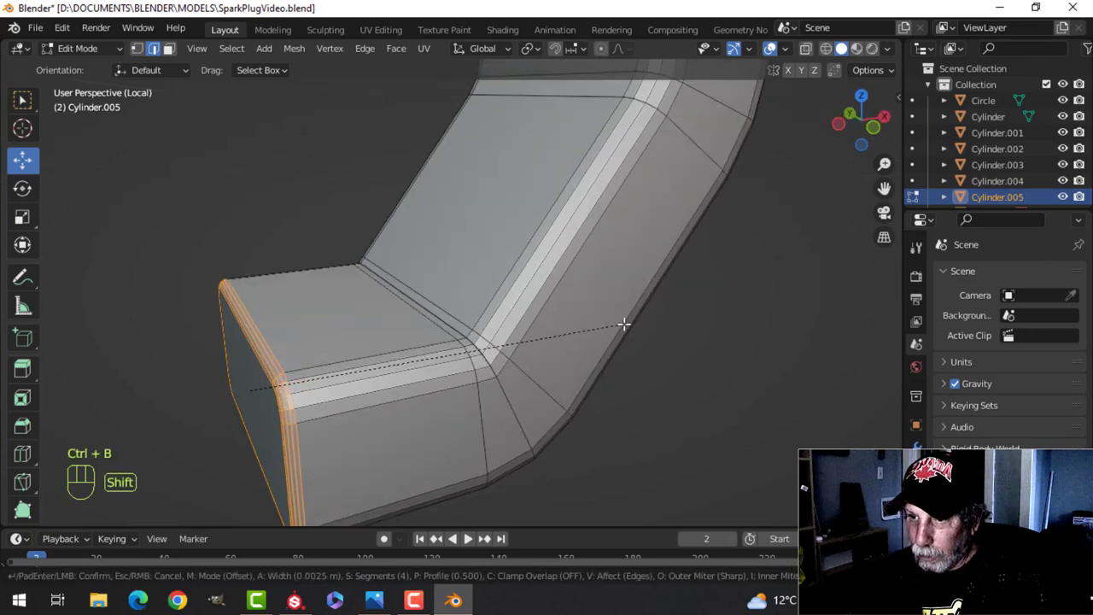
click(628, 321)
- Shade the electrode smooth and leave local view to bring back the whole spark plug
key(Tab)
middle_drag(251, 385, 473, 265)
right_click(474, 265)
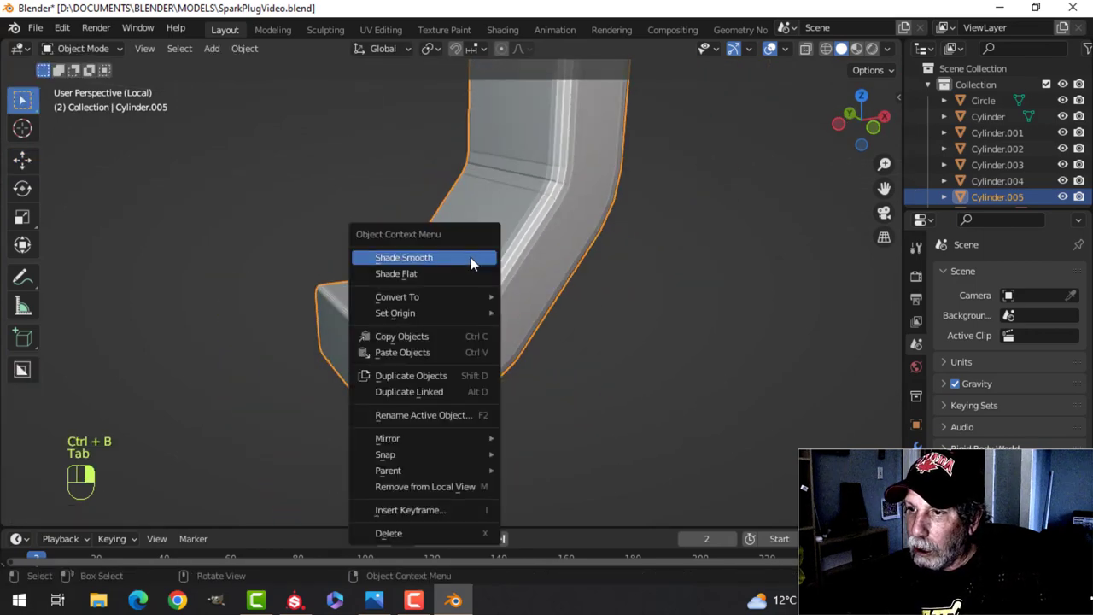
click(470, 257)
key(alt+a)
scroll(547, 273, down, 2)
key(slash)
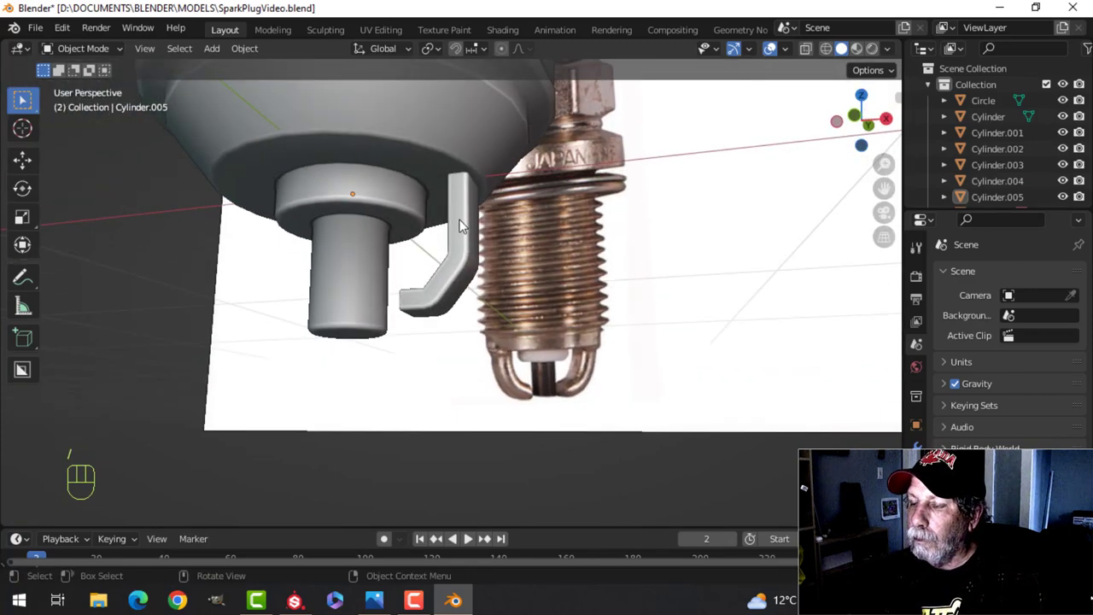
- Open the electrode's mesh for editing in front view with wireframe shading
click(461, 226)
scroll(483, 268, up, 2)
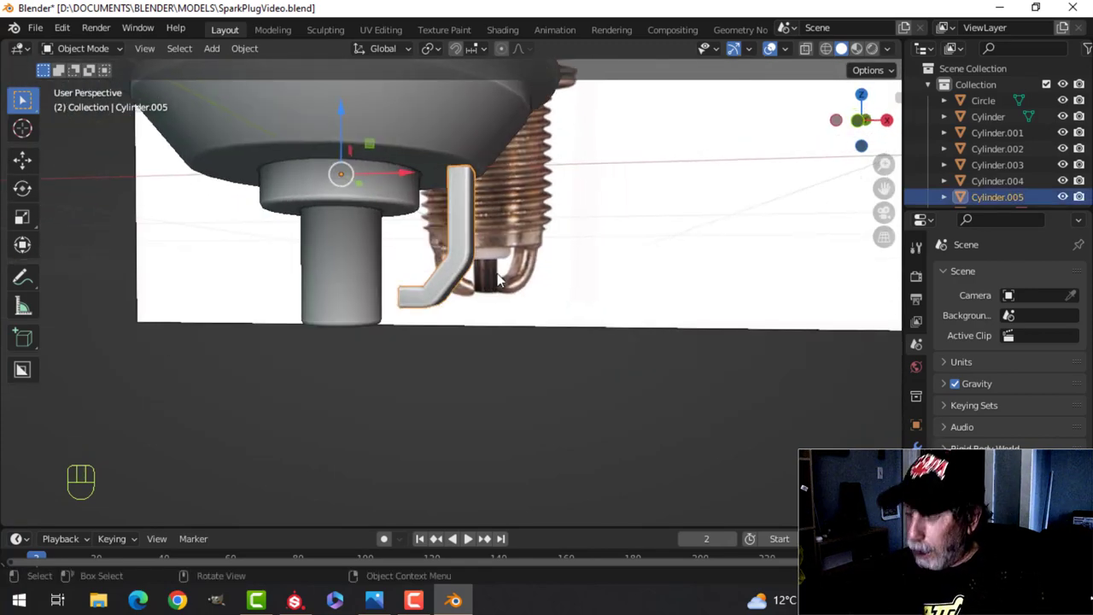
key(KP_1)
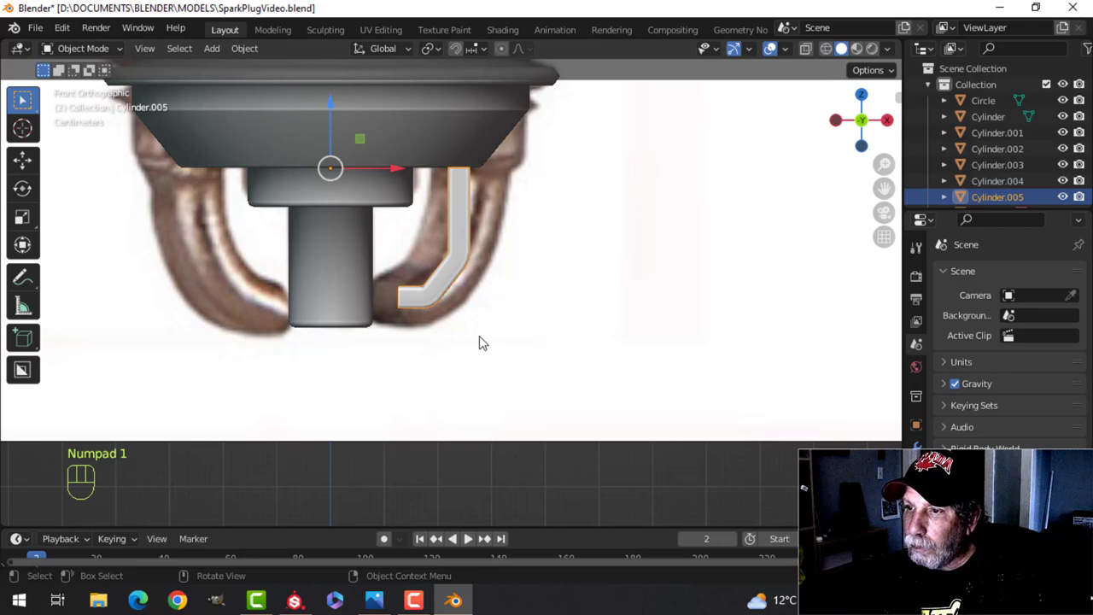
key(Tab)
key(z)
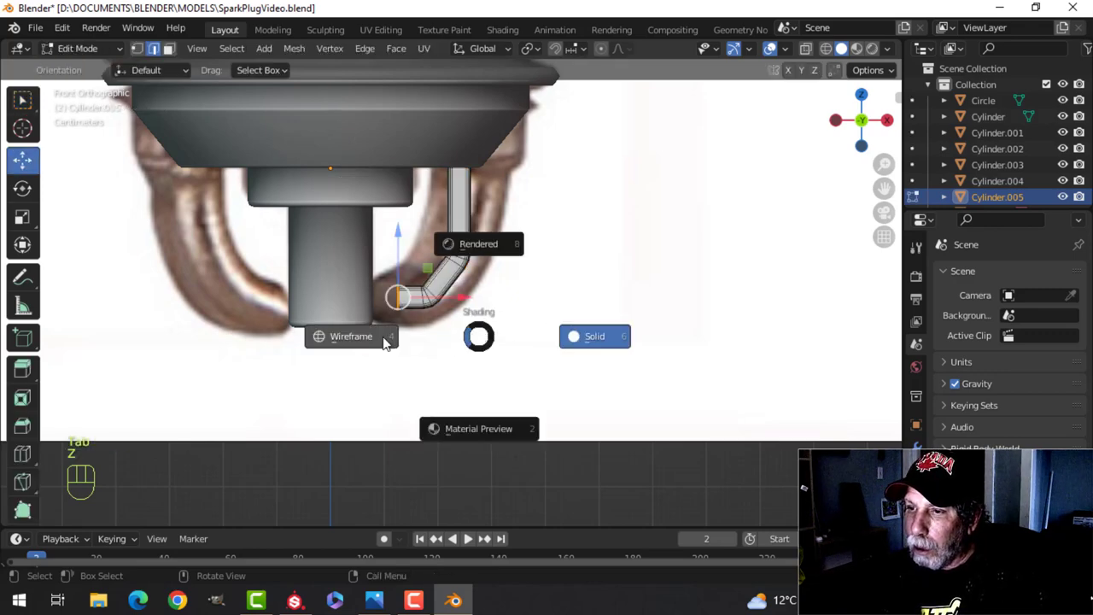
click(384, 342)
- Lower the electrode's bent end section along Z to match the reference, then restore solid shading in Object Mode
key(alt+a)
key(b)
drag(384, 227, 492, 330)
drag(424, 220, 430, 248)
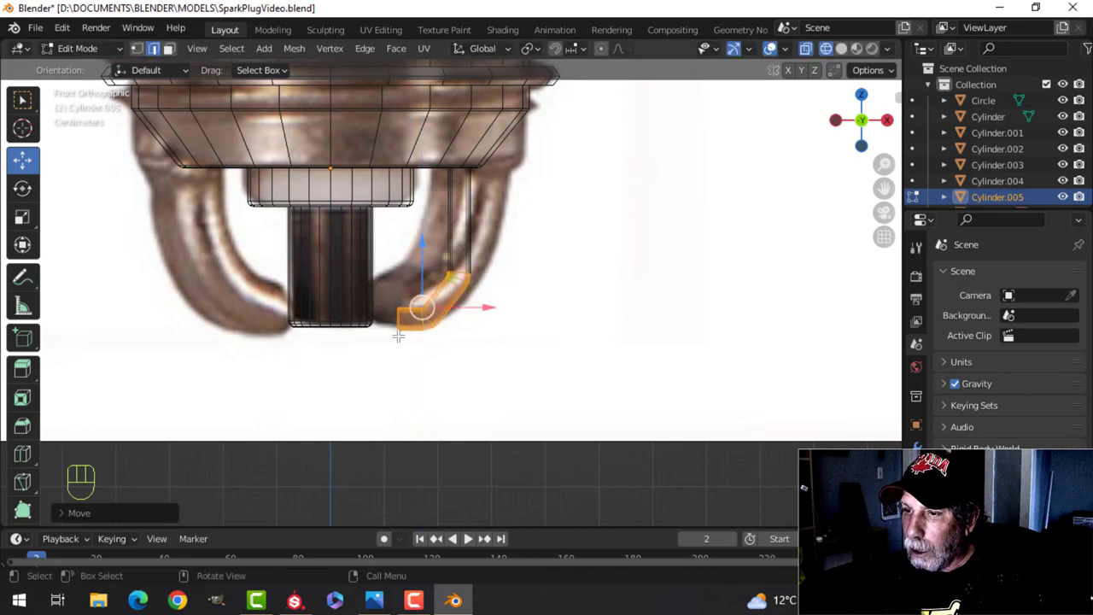
key(z)
click(580, 331)
key(Tab)
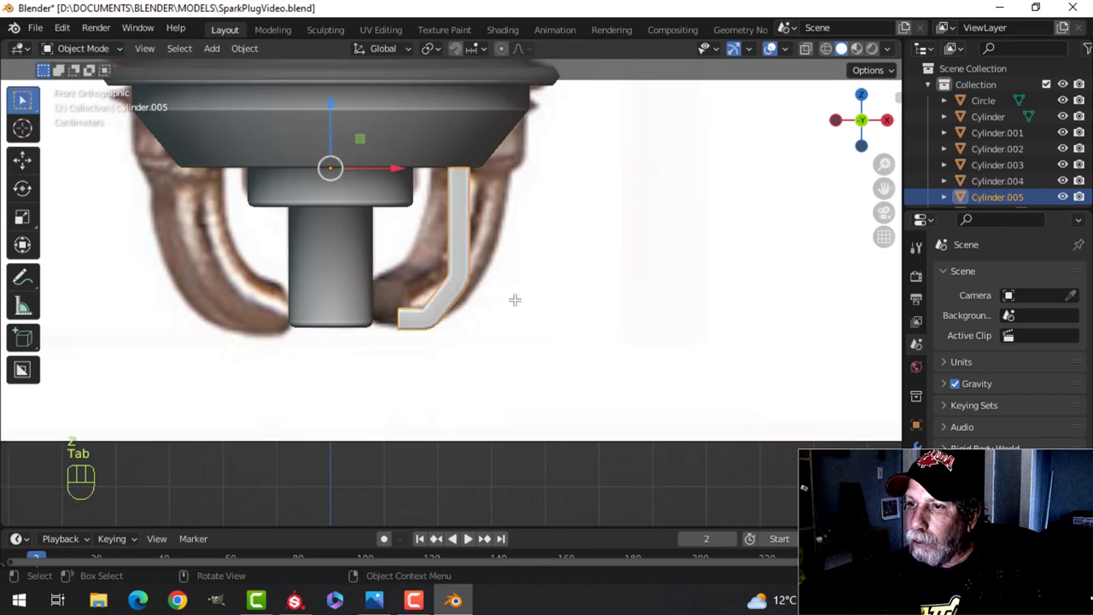
- Add an edge loop around the central pin and slide it up close to the pin's upper end, factor about -0.93
key(alt+a)
scroll(425, 270, down, 2)
click(374, 261)
key(Tab)
scroll(401, 279, up, 3)
middle_drag(402, 278, 388, 225)
key(ctrl+r)
click(388, 224)
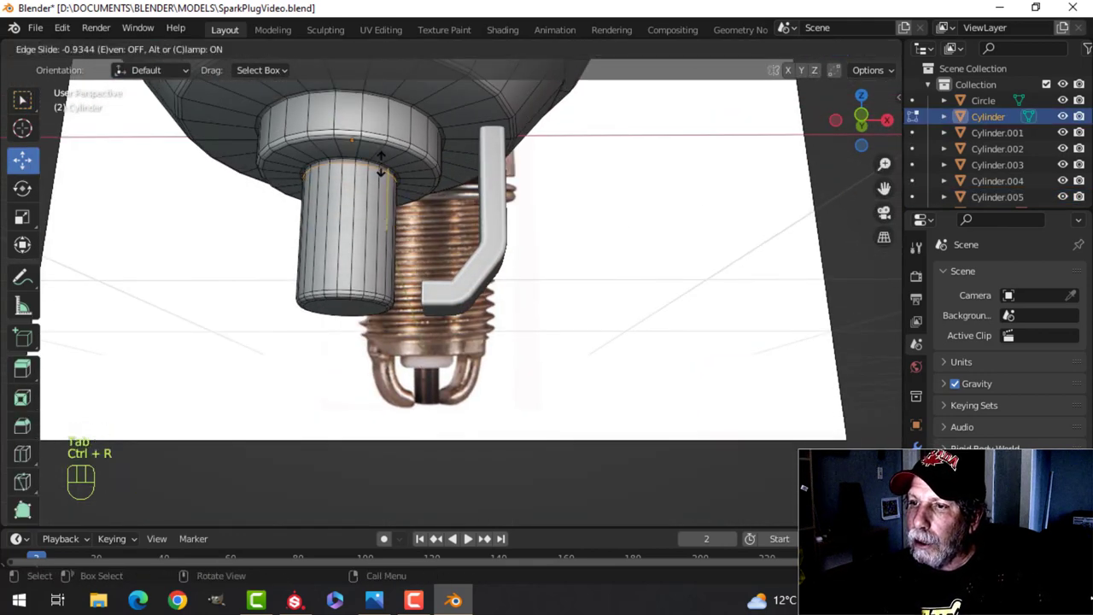
click(381, 164)
key(Tab)
scroll(470, 224, down, 4)
key(alt+a)
- Snap the 3D cursor to the centre of the threaded body's fully selected mesh
mouse_move(473, 227)
middle_down()
mouse_move(475, 166)
mouse_move(478, 222)
middle_up()
click(439, 254)
key(Tab)
key(a)
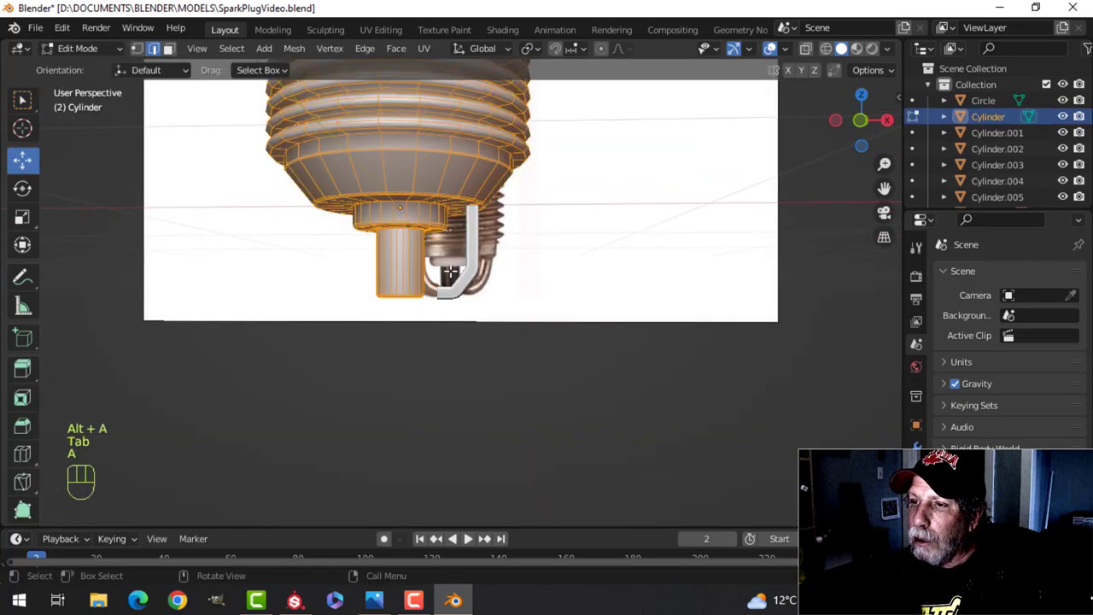
key(shift+s)
click(445, 366)
key(Tab)
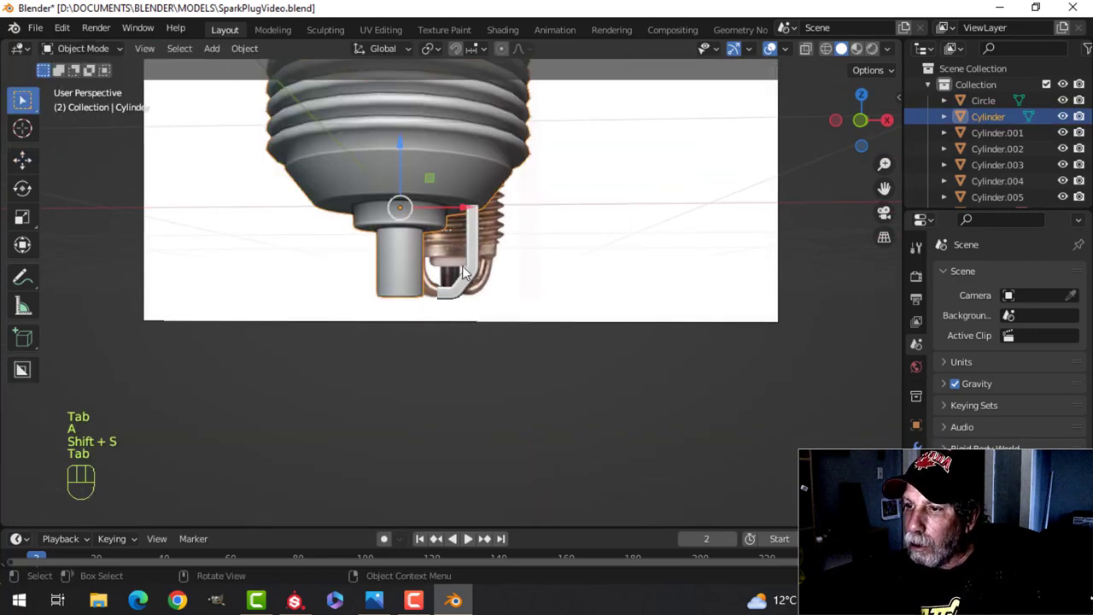
- Add a Mirror modifier on the X axis to the ground electrode to create its twin across the central pin
click(476, 247)
key(KP_1)
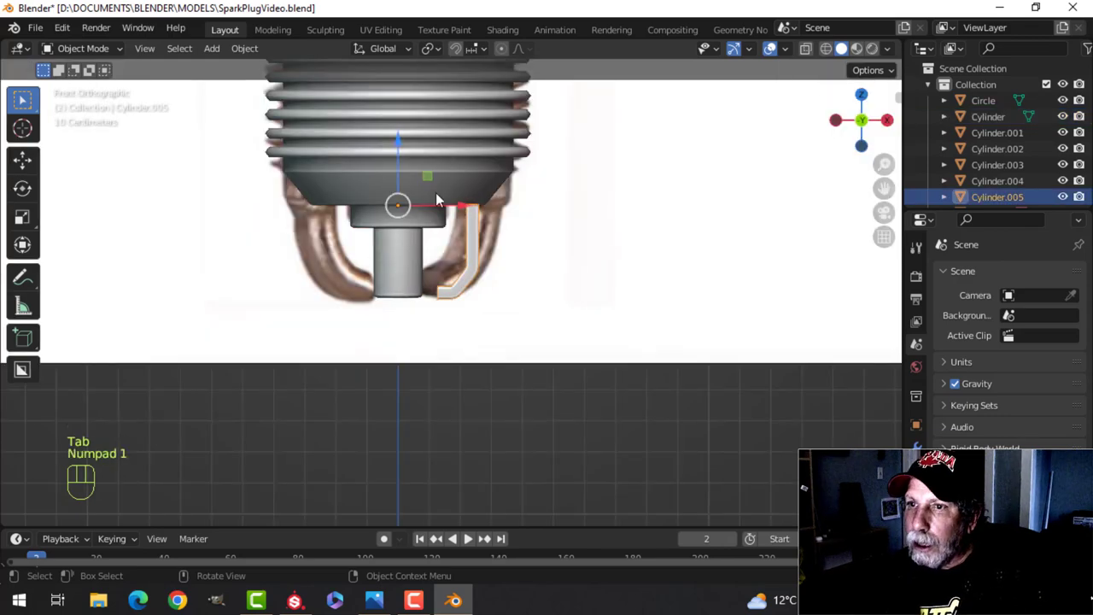
click(917, 446)
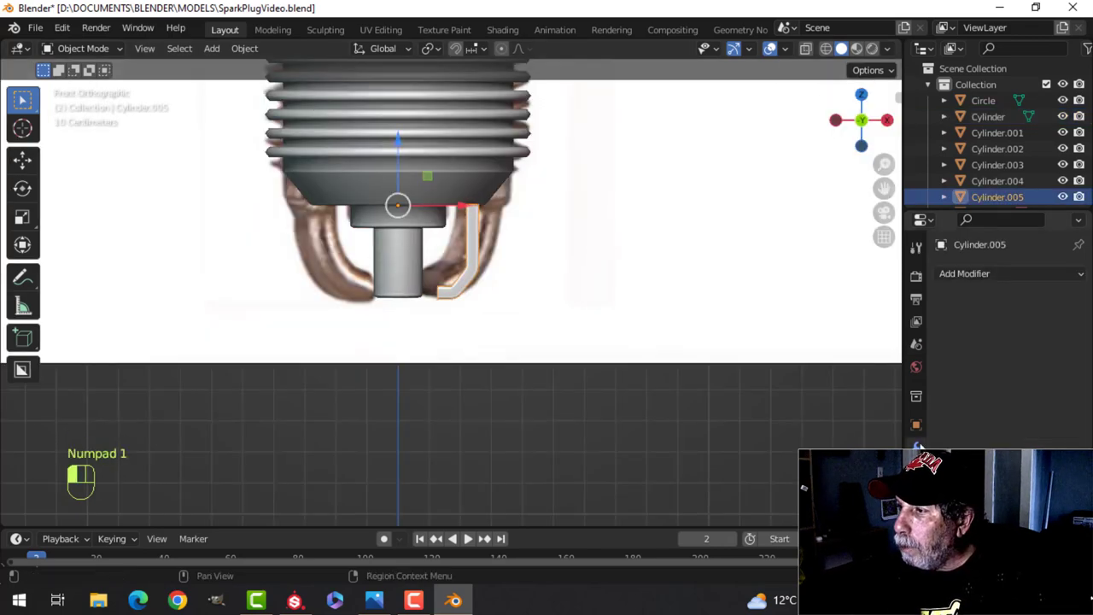
click(968, 276)
click(793, 460)
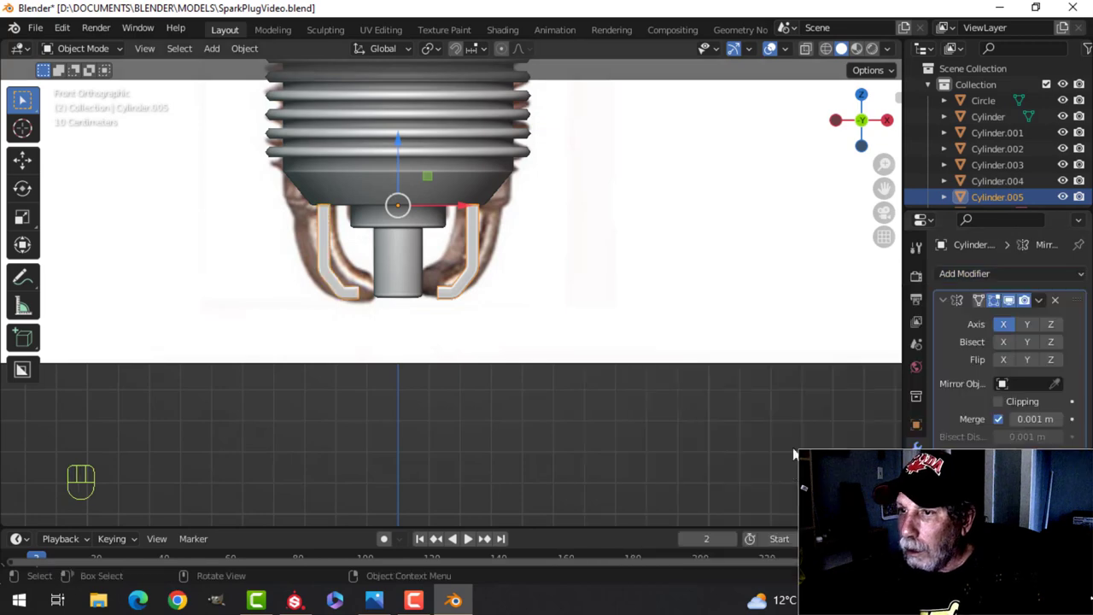
scroll(558, 318, up, 1)
key(alt+a)
middle_drag(599, 283, 564, 294)
scroll(565, 294, down, 8)
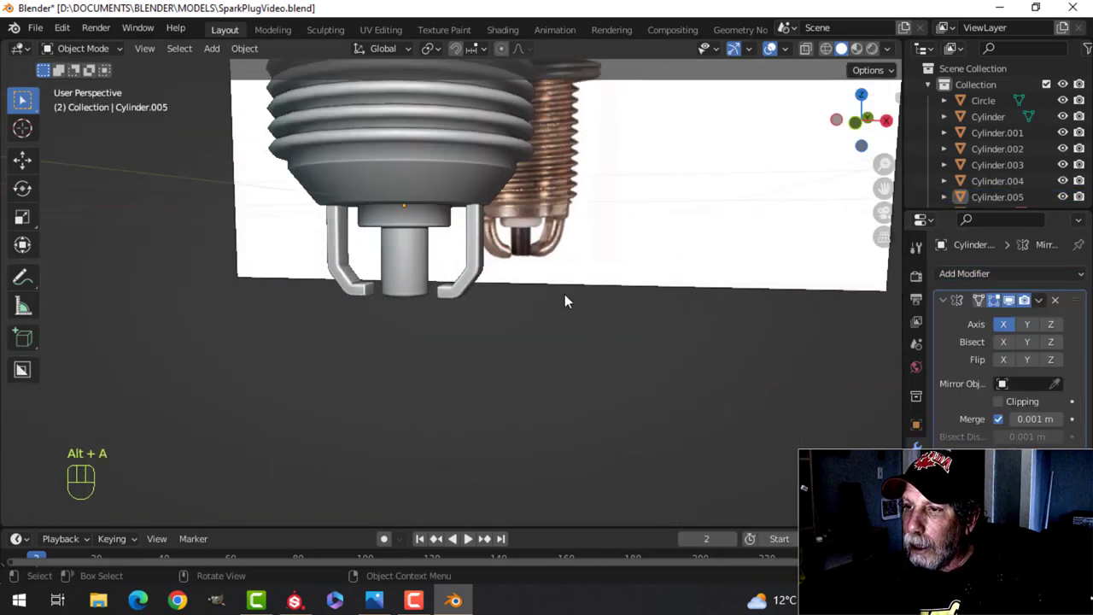
- Hide the reference image so only the spark plug model is shown
click(623, 252)
key(h)
middle_drag(625, 252, 518, 361)
scroll(515, 240, down, 3)
scroll(542, 271, up, 3)
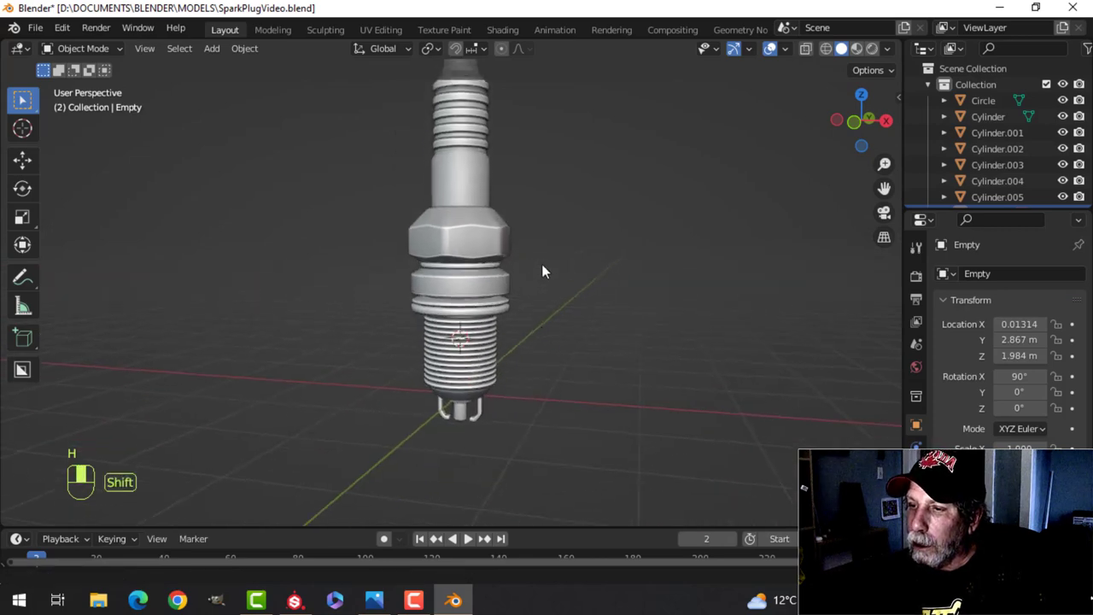
middle_drag(542, 271, 548, 395)
scroll(546, 388, down, 4)
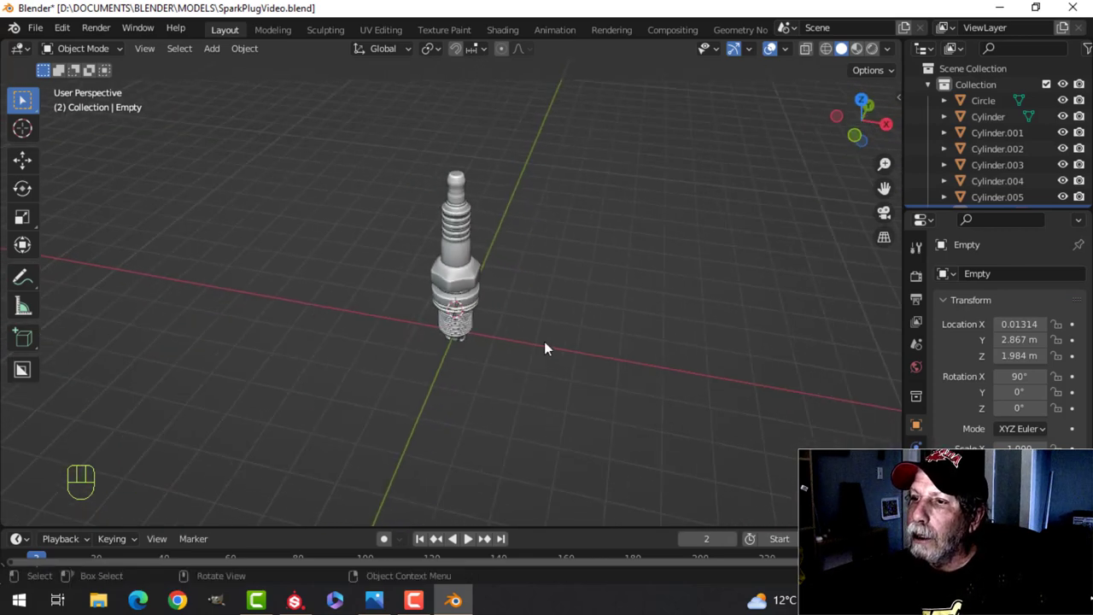
middle_drag(545, 341, 536, 267)
scroll(555, 316, up, 5)
shift+middle_drag(561, 364, 585, 268)
scroll(583, 244, up, 2)
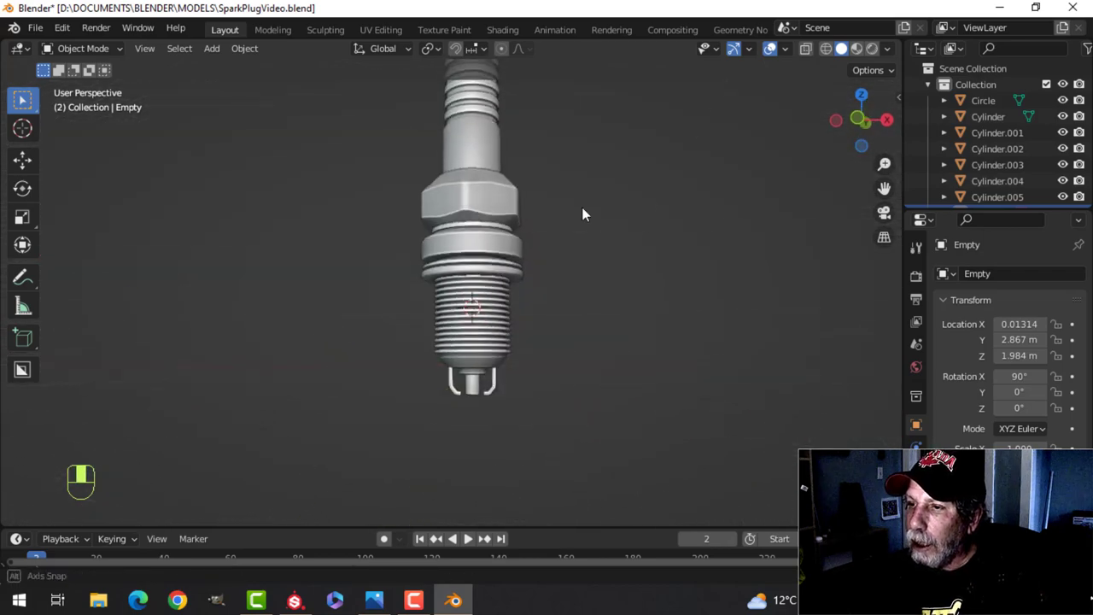
middle_drag(581, 213, 593, 217)
- Join the threaded body, hex nut and ribbed insulator into one object
key(a)
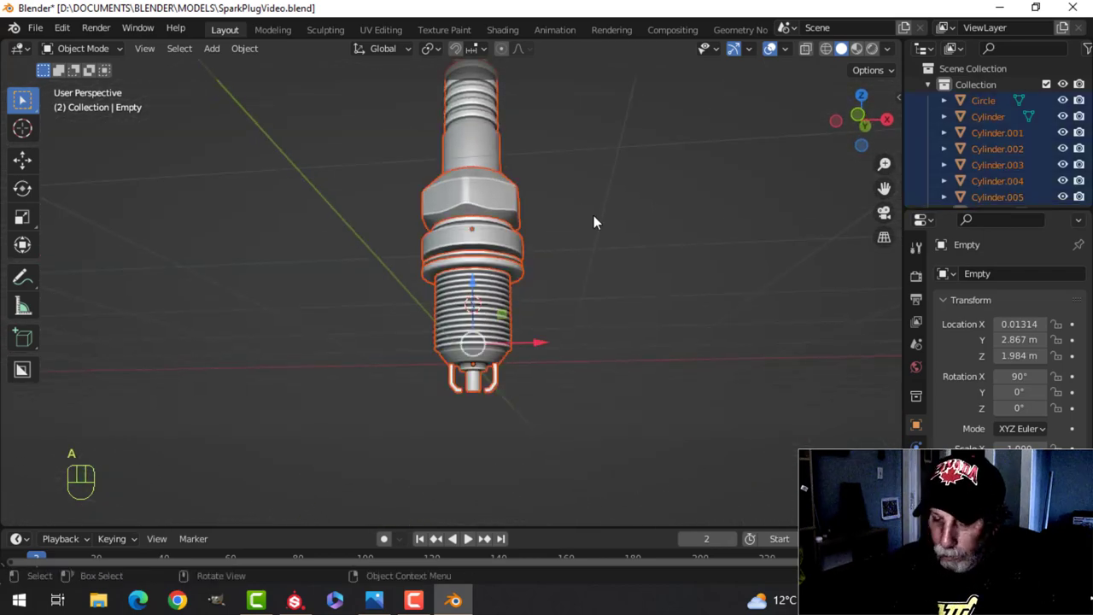
key(alt+a)
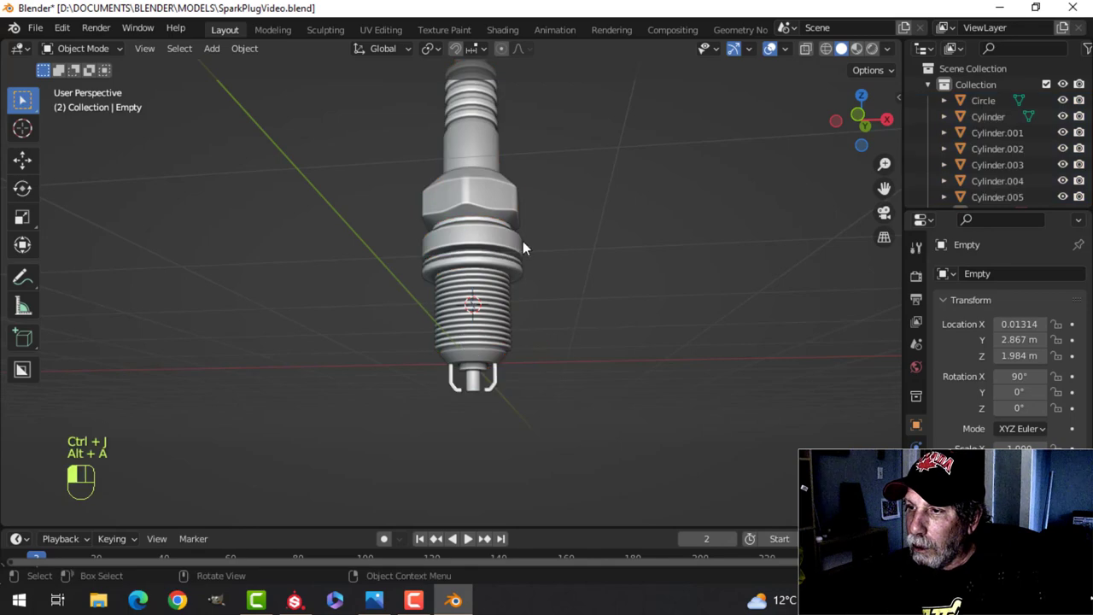
click(507, 214)
shift+click(507, 199)
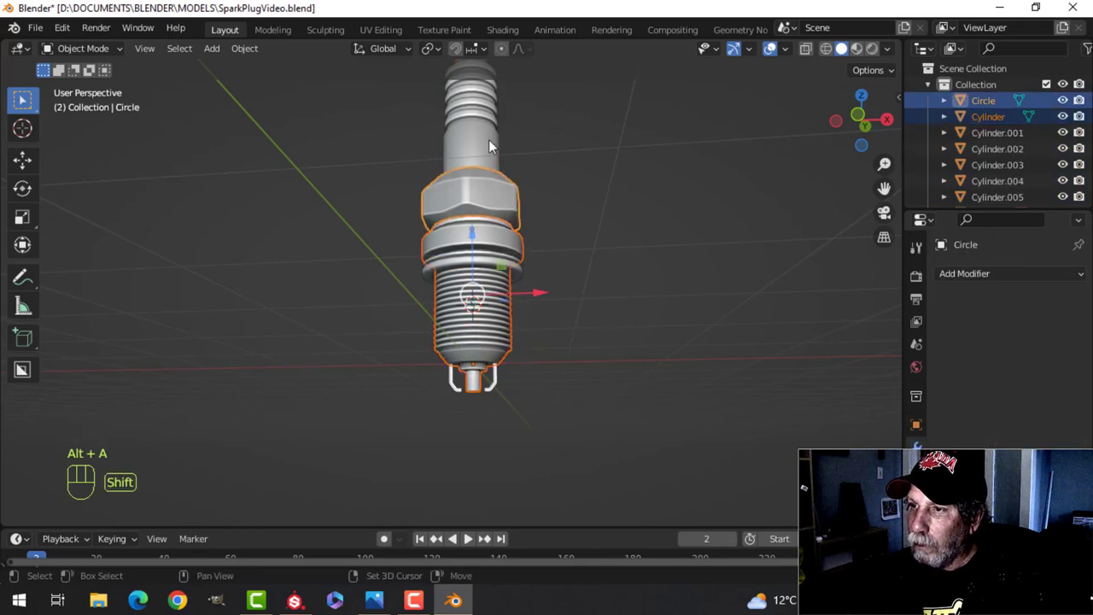
shift+click(488, 139)
key(ctrl+j)
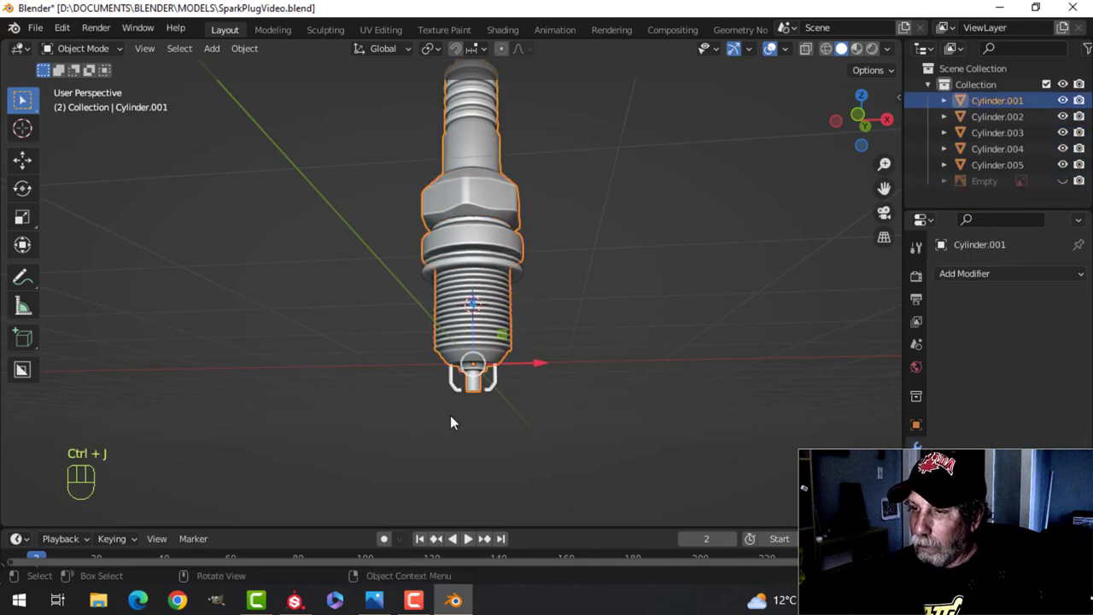
- Apply the Mirror modifier on the ground electrodes and join them to the main body
click(497, 385)
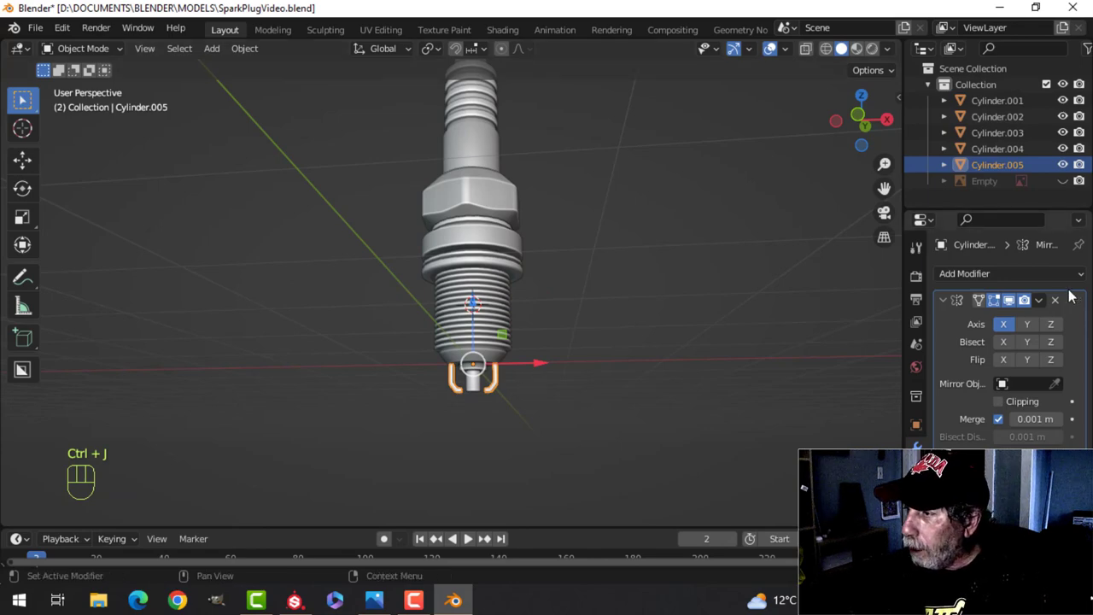
click(1040, 300)
click(970, 318)
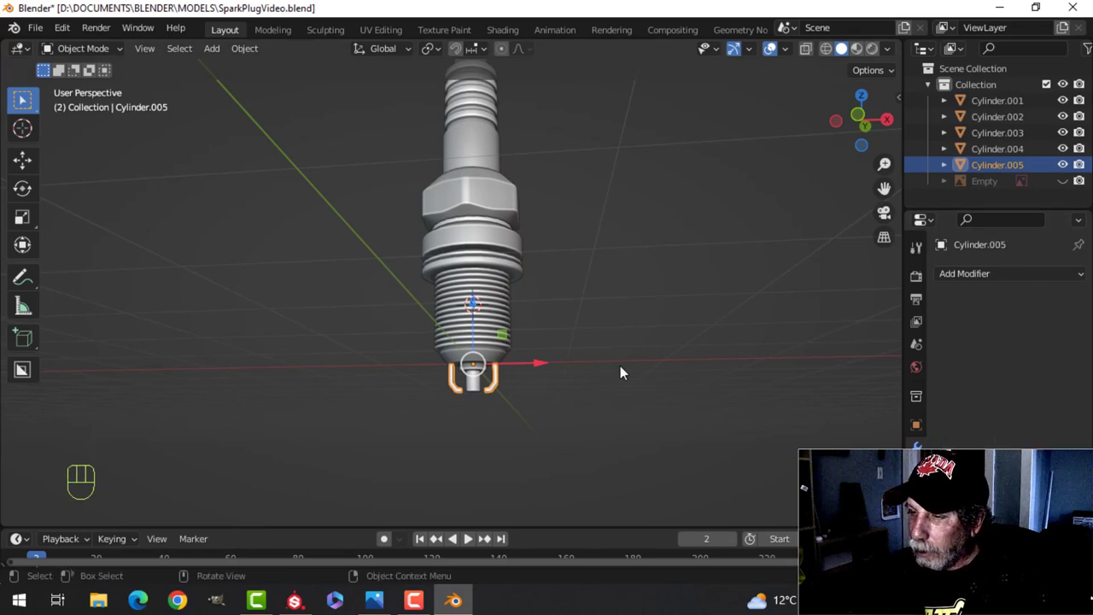
shift+click(481, 301)
key(ctrl+j)
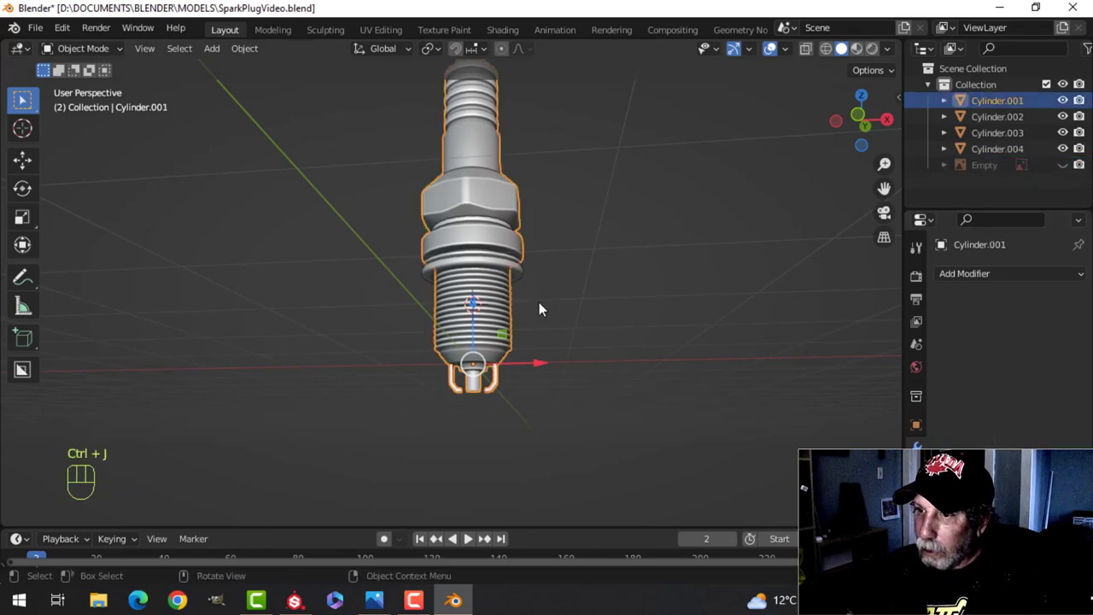
key(alt+a)
middle_drag(552, 330, 509, 312)
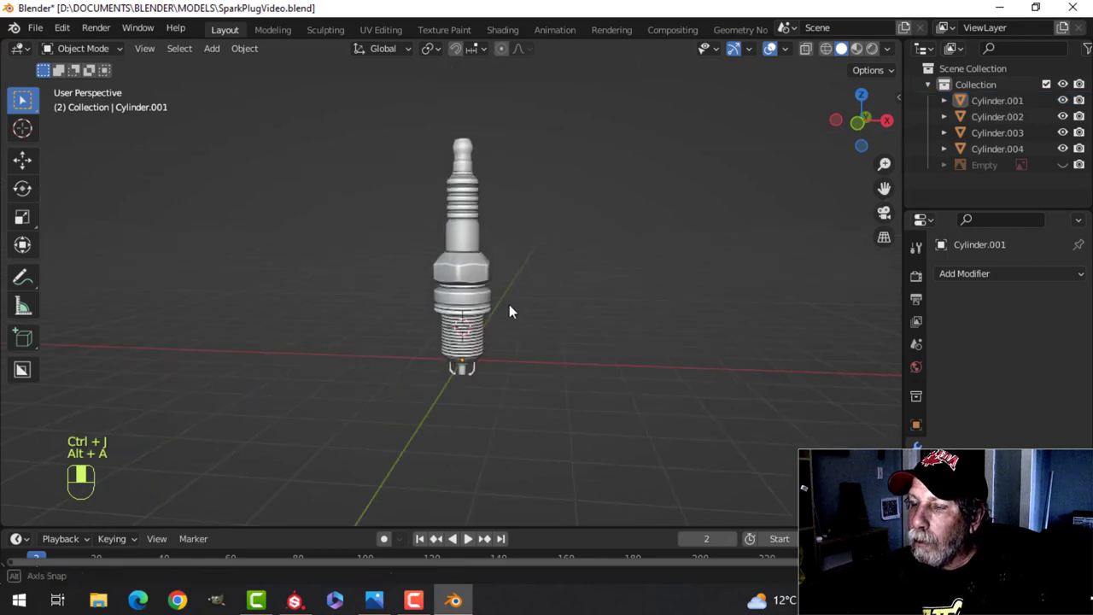
- Join the top terminal and the remaining separate parts with the main body into a single object
click(472, 152)
shift+click(497, 207)
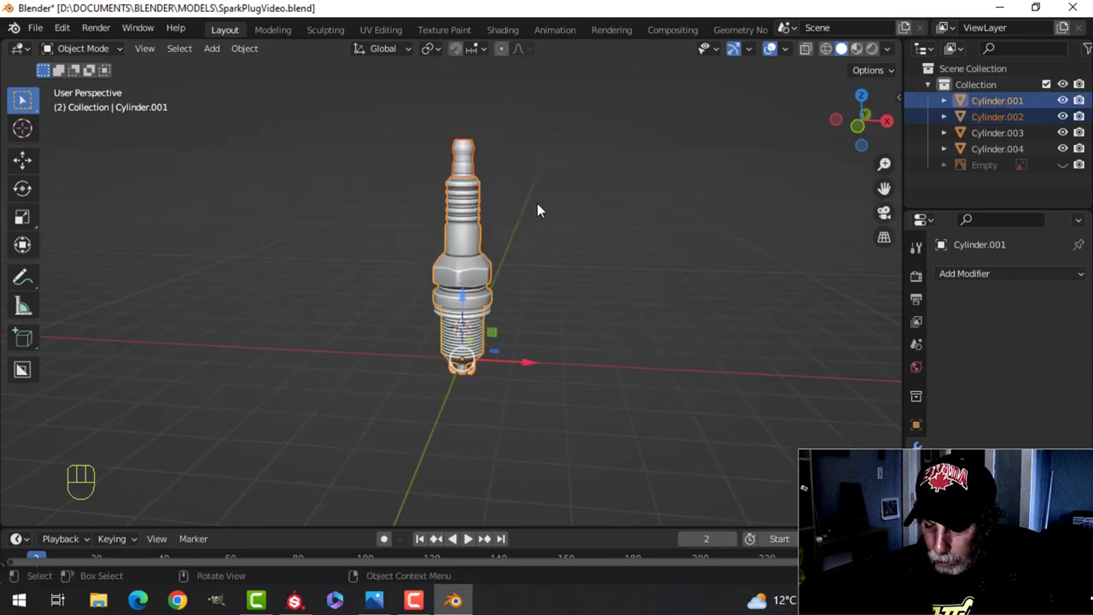
key(ctrl+j)
drag(535, 359, 632, 359)
key(ctrl+z)
scroll(487, 336, up, 3)
key(alt+a)
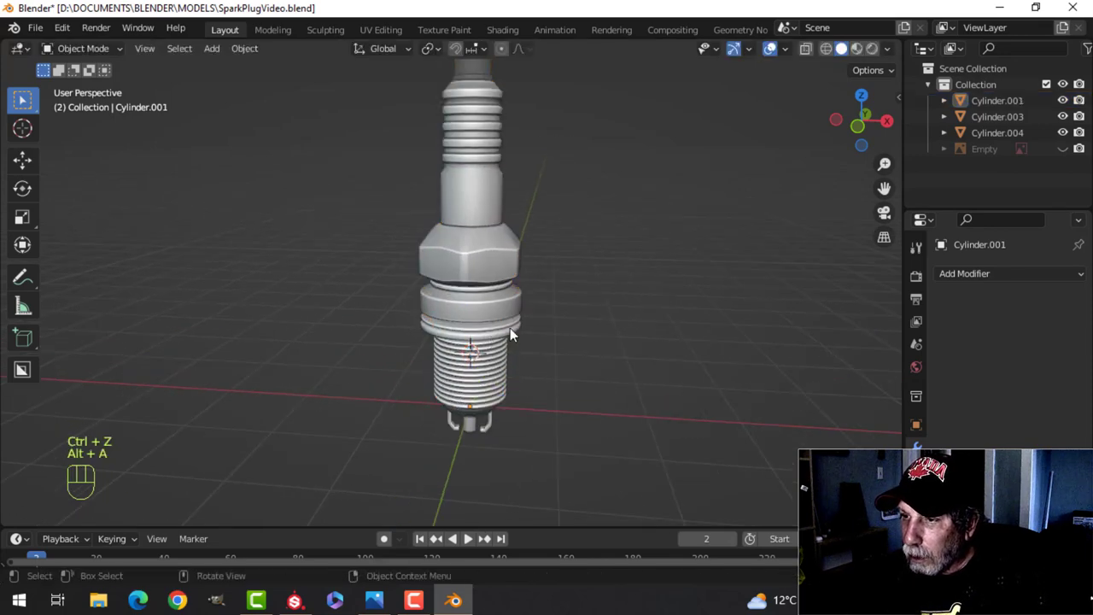
key(a)
key(ctrl+j)
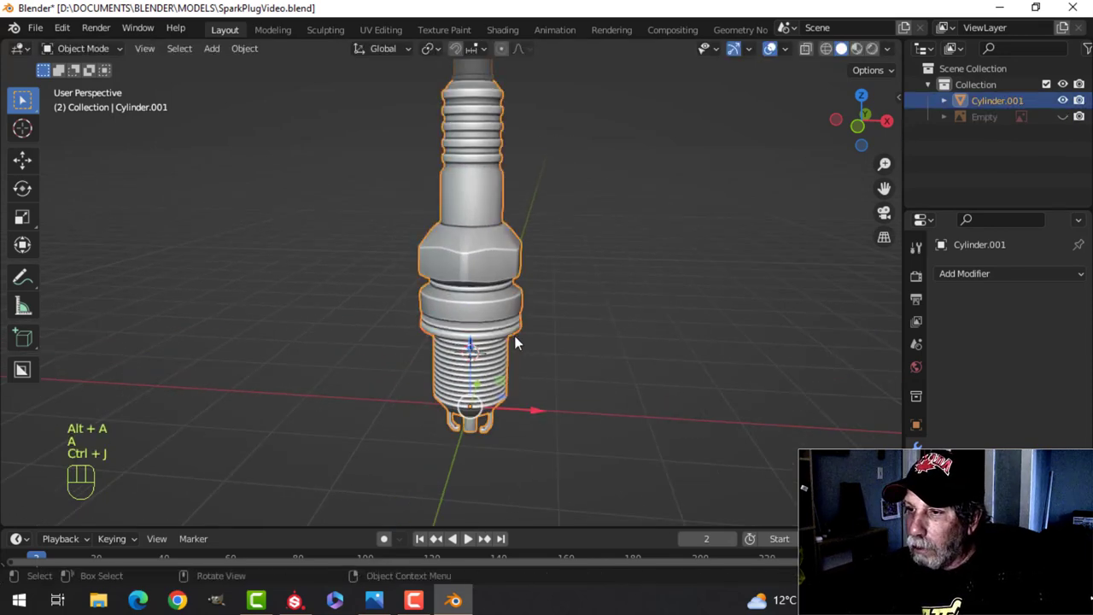
- Inspect the joined spark plug's surface and mesh from close up and from several angles
key(alt+a)
scroll(584, 352, up, 3)
middle_drag(560, 313, 515, 344)
scroll(536, 307, down, 3)
scroll(513, 284, up, 4)
scroll(513, 291, up, 2)
click(482, 271)
key(Tab)
key(alt+a)
key(Tab)
scroll(515, 343, down, 4)
key(alt+a)
shift+middle_drag(592, 357, 533, 246)
middle_drag(533, 246, 451, 286)
scroll(498, 278, down, 3)
- Check the spark plug's geometry statistics with the Statistics overlay, hide them again and deselect the model
click(452, 269)
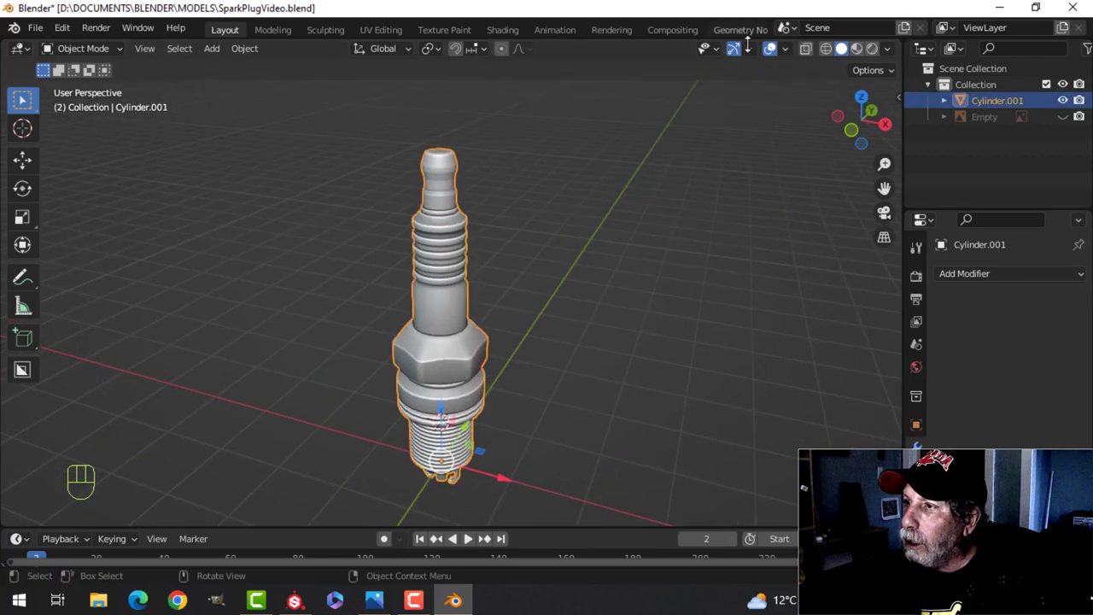
click(786, 49)
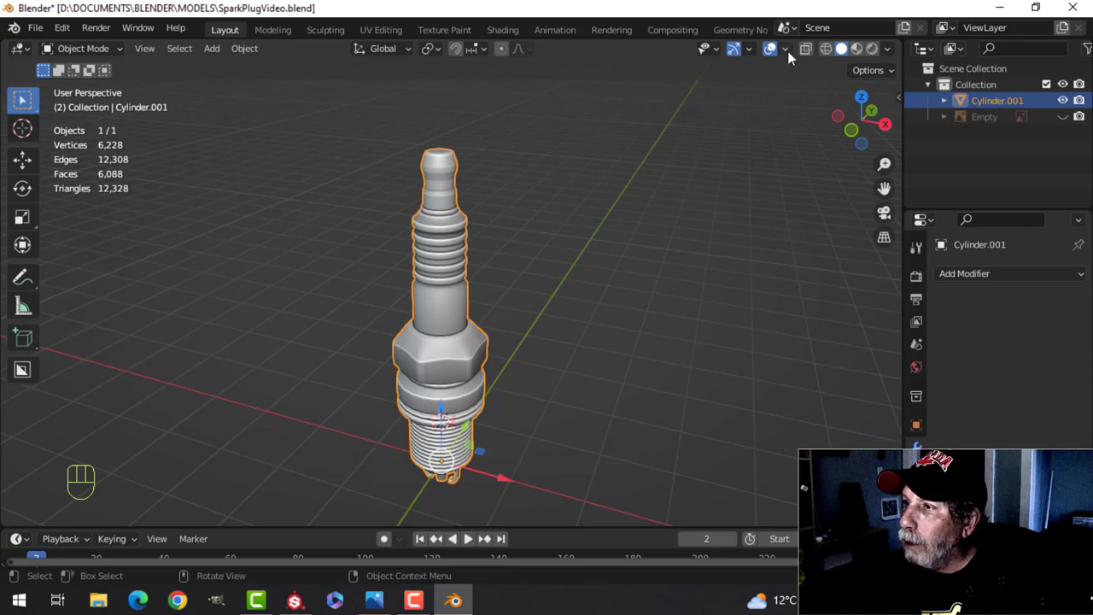
click(786, 49)
click(718, 183)
key(alt+a)
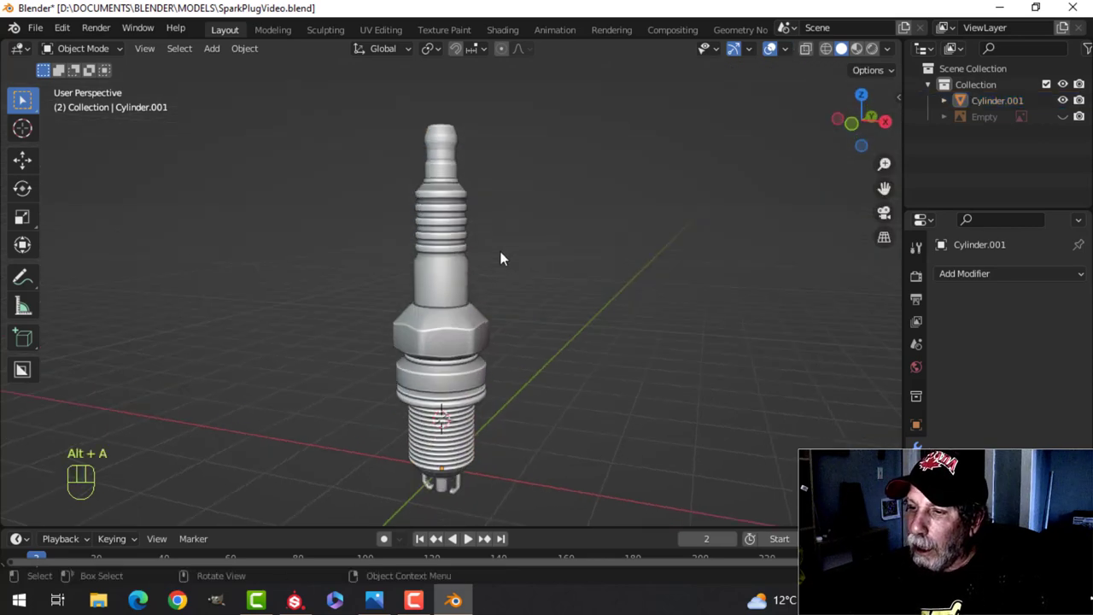
- Save the Blender file with the whole spark plug framed
scroll(519, 285, down, 2)
shift+middle_drag(523, 285, 545, 275)
scroll(533, 244, up, 2)
key(ctrl+s)
- Add an edge loop around the insulator's smooth section and slide it up close under the tapered shoulder
scroll(534, 232, up, 3)
scroll(534, 231, up, 1)
click(459, 141)
shift+middle_drag(552, 138, 529, 254)
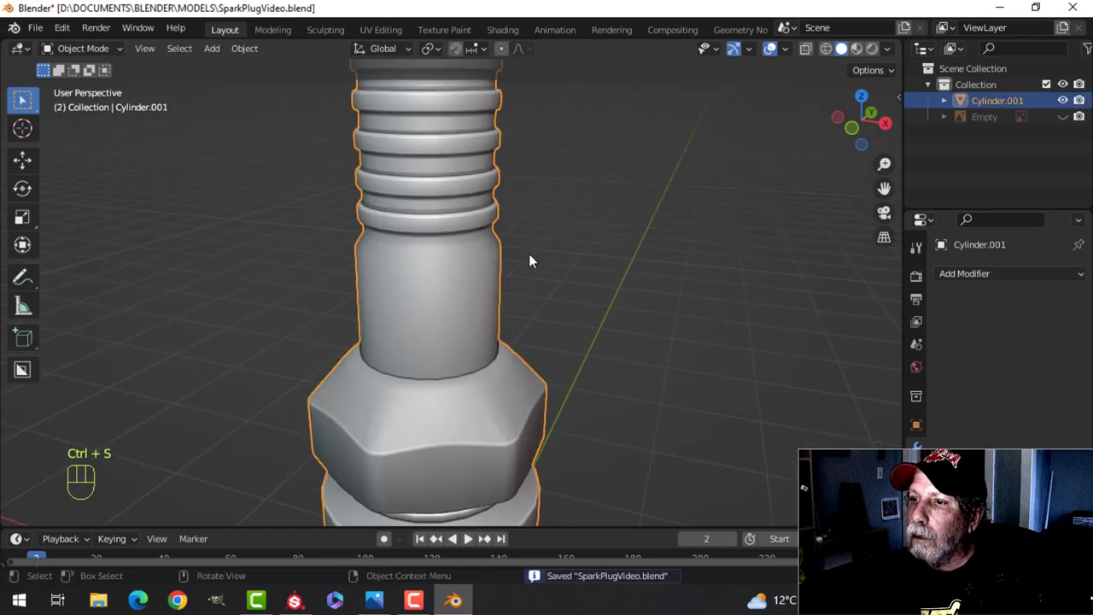
key(Tab)
middle_drag(486, 282, 489, 282)
key(alt+a)
key(ctrl+r)
click(458, 270)
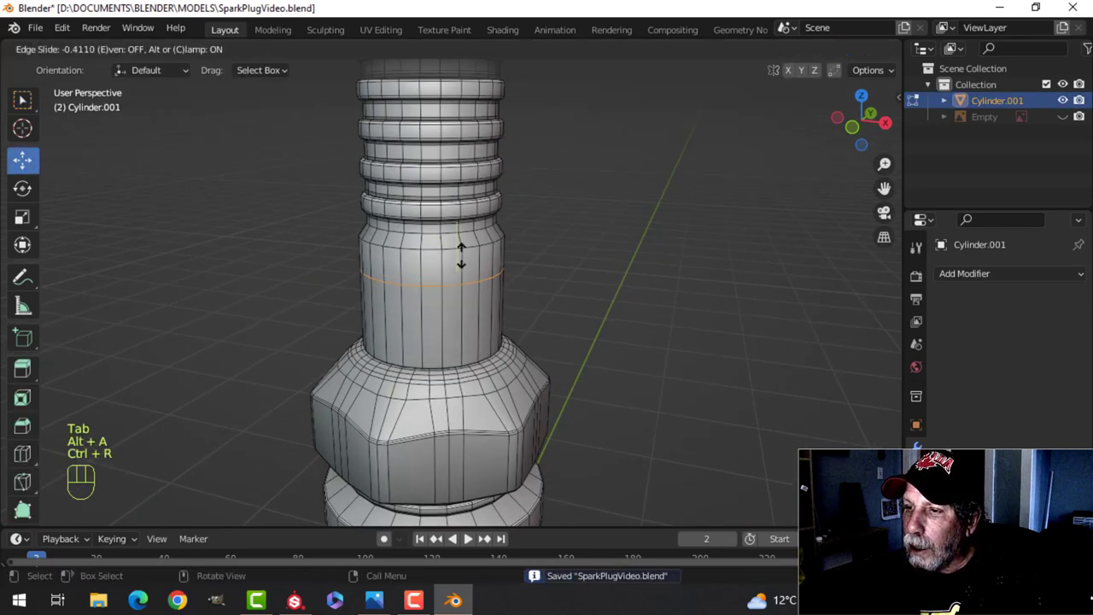
click(524, 246)
key(Tab)
scroll(529, 254, up, 3)
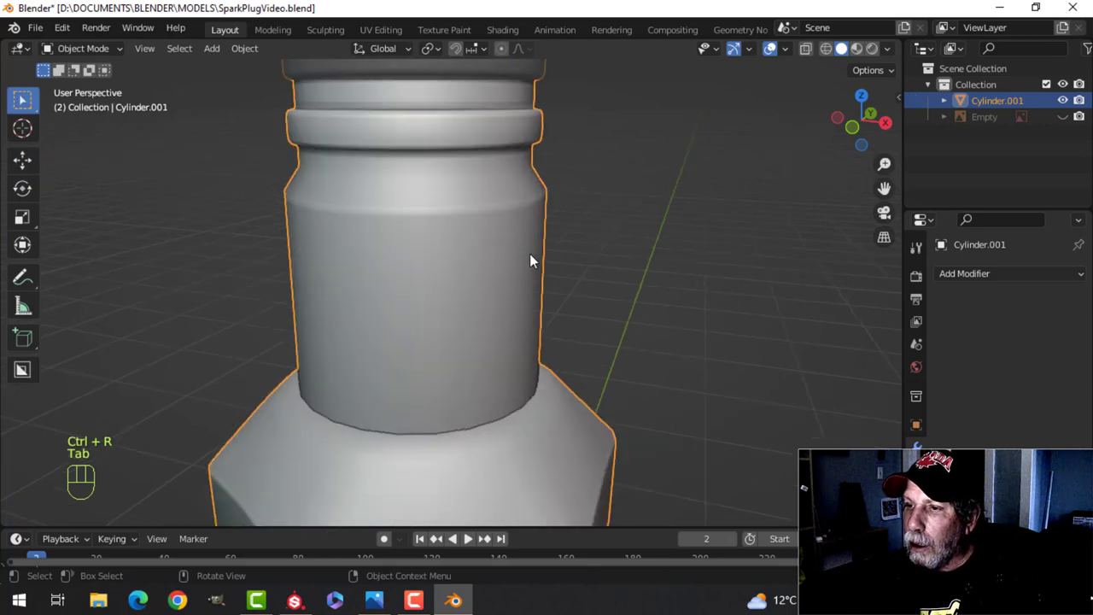
scroll(504, 252, up, 1)
- Add an edge loop around the insulator's tapered shoulder and slide it up toward the ribs
key(Tab)
key(alt+a)
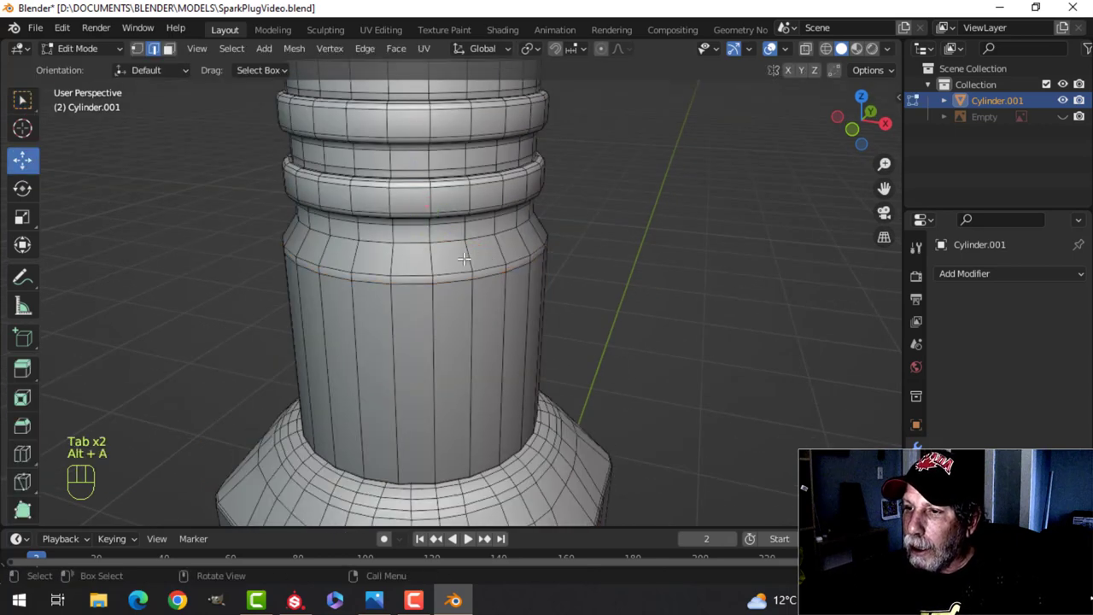
key(ctrl+r)
click(463, 257)
click(462, 246)
key(Tab)
scroll(510, 252, down, 3)
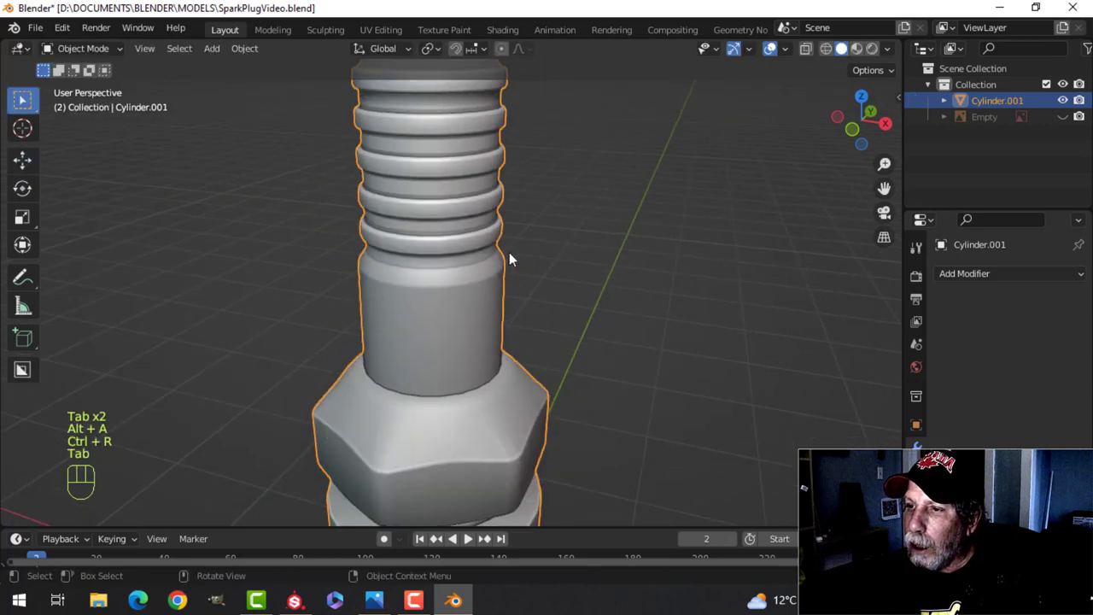
- Add another edge loop on the tapered shoulder, slid down toward its lower edge, and return to Object Mode
key(Tab)
scroll(483, 291, up, 3)
key(alt+a)
key(ctrl+r)
click(468, 256)
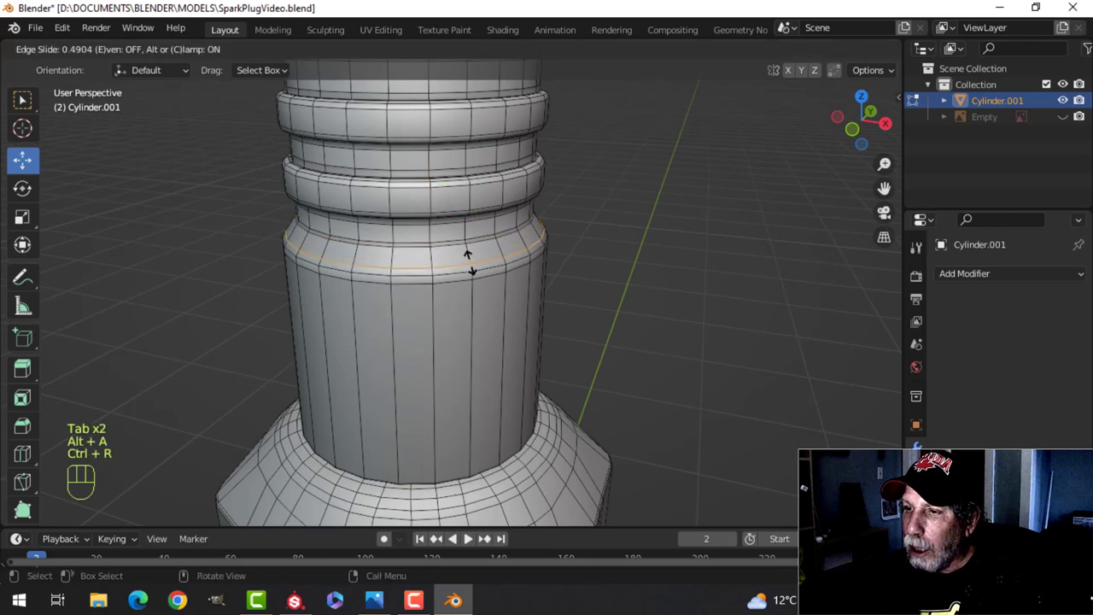
click(526, 273)
key(Tab)
scroll(528, 298, down, 4)
key(alt+a)
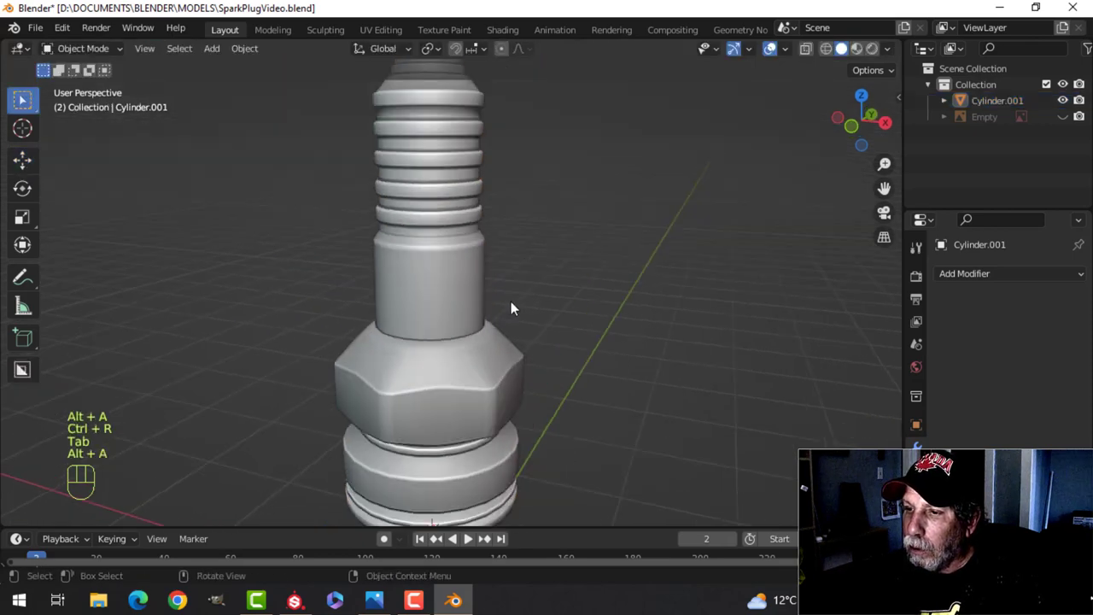
- Inspect the shading of the insulator, hex nut, threads and electrodes from several angles
shift+middle_drag(511, 302, 511, 322)
scroll(484, 243, up, 5)
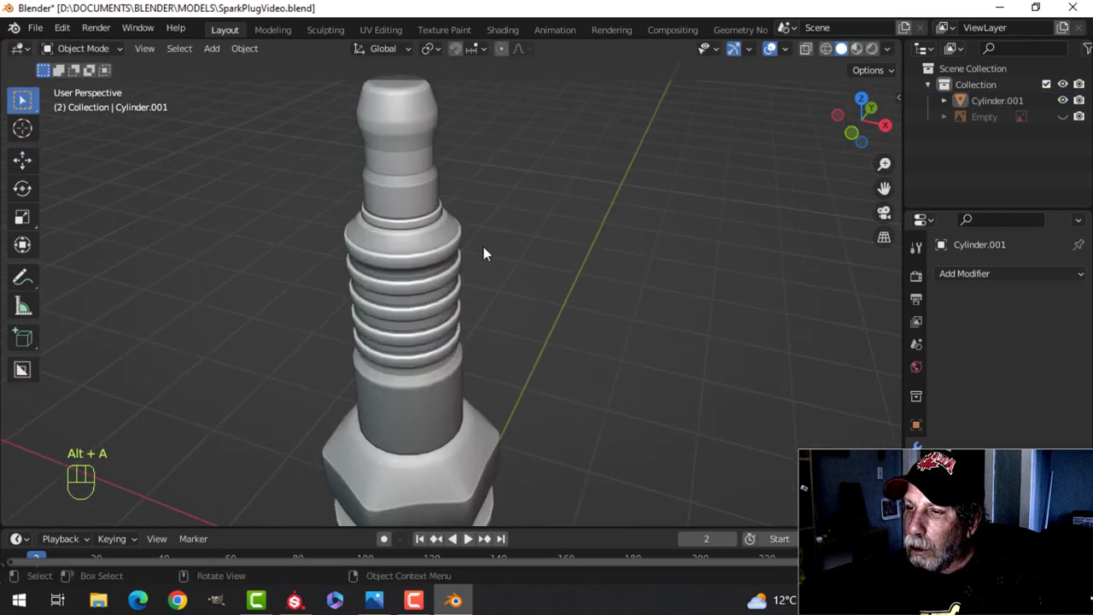
middle_drag(488, 228, 496, 183)
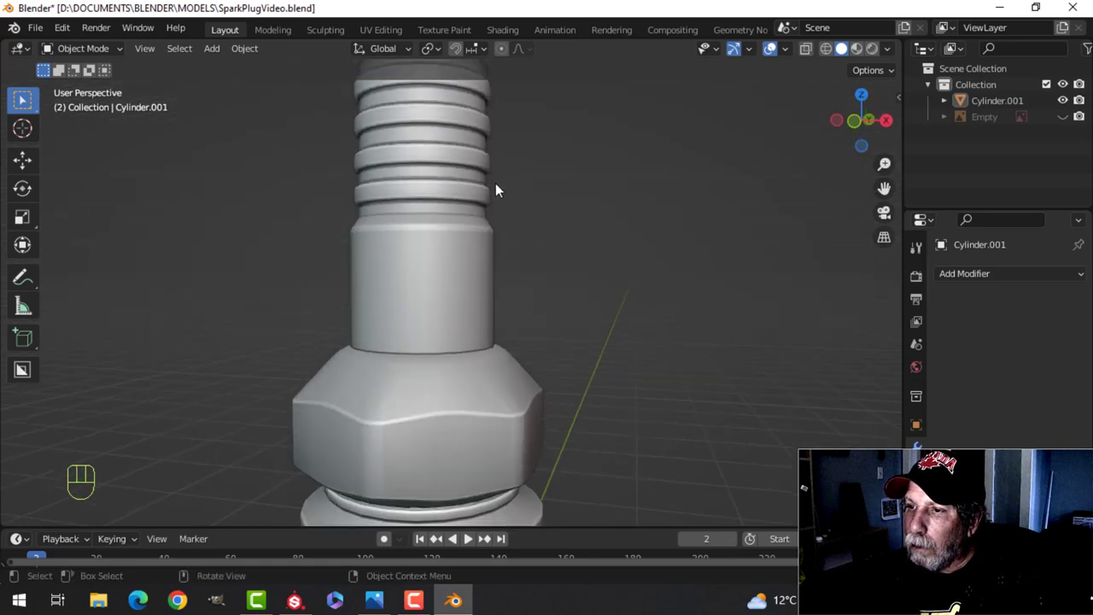
scroll(488, 248, down, 3)
middle_drag(488, 247, 486, 213)
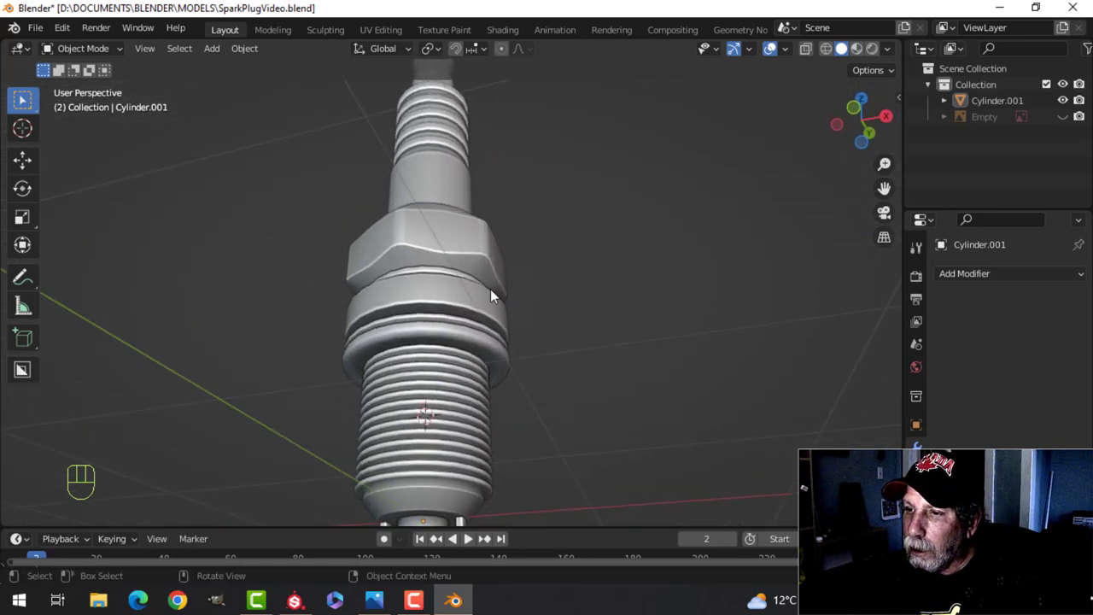
scroll(490, 290, down, 3)
shift+middle_drag(494, 309, 433, 204)
scroll(499, 243, up, 4)
middle_drag(474, 203, 478, 244)
scroll(478, 243, down, 7)
shift+middle_drag(459, 175, 524, 229)
scroll(462, 215, up, 1)
- Save the file and switch to the UV Editing workspace
key(ctrl+s)
click(381, 29)
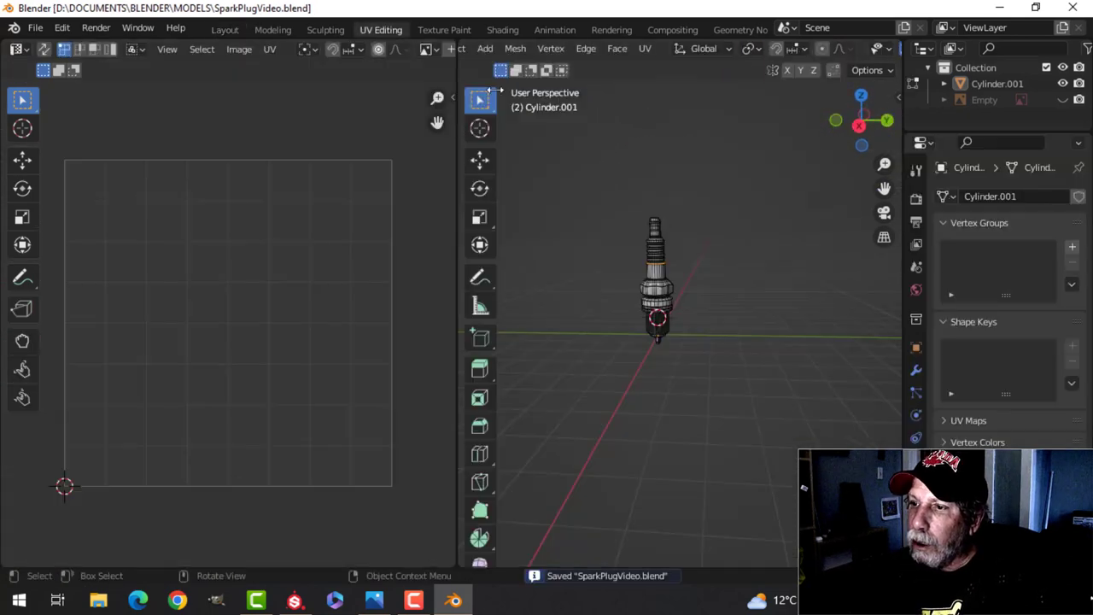
- Unwrap the entire spark plug mesh with Smart UV Project, using an island margin of 0.003
key(a)
scroll(734, 284, up, 4)
shift+middle_drag(701, 273, 758, 286)
scroll(670, 283, down, 1)
scroll(699, 282, up, 2)
scroll(735, 312, up, 2)
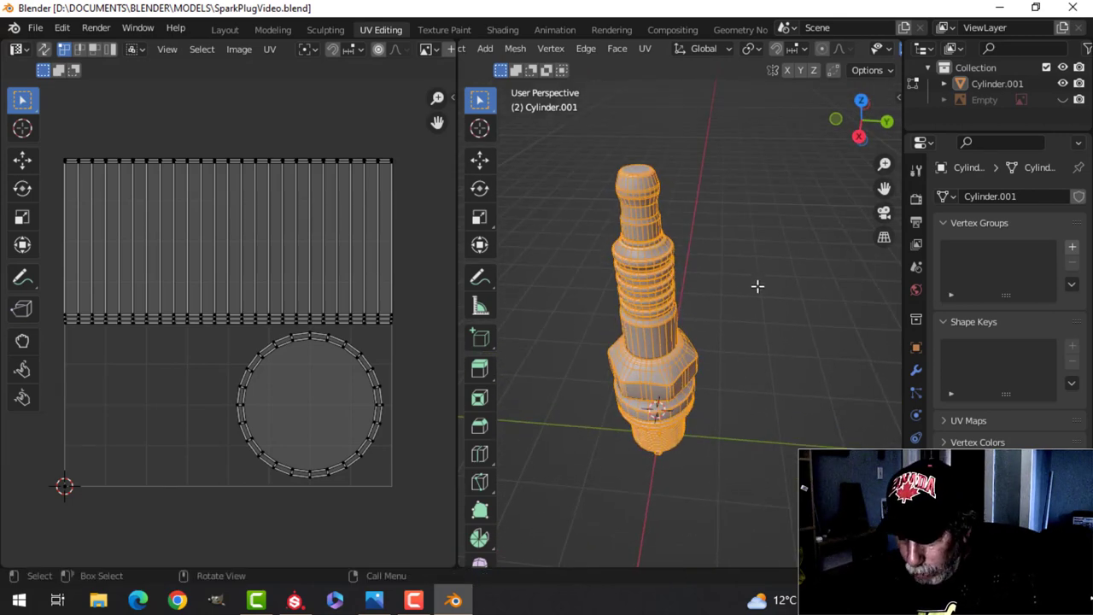
key(u)
click(738, 313)
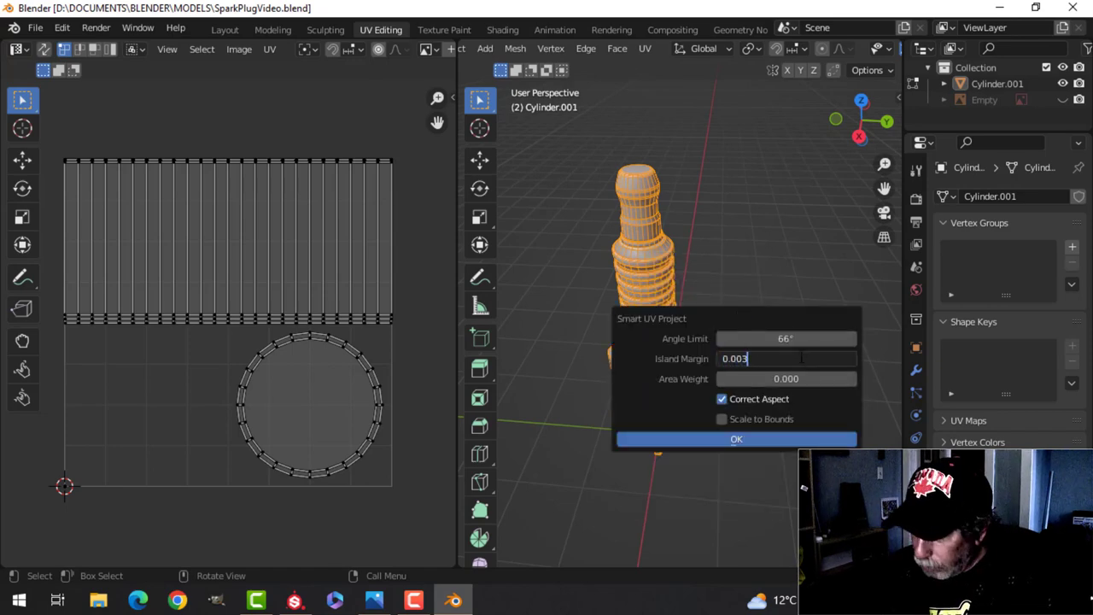
key(Return)
click(769, 439)
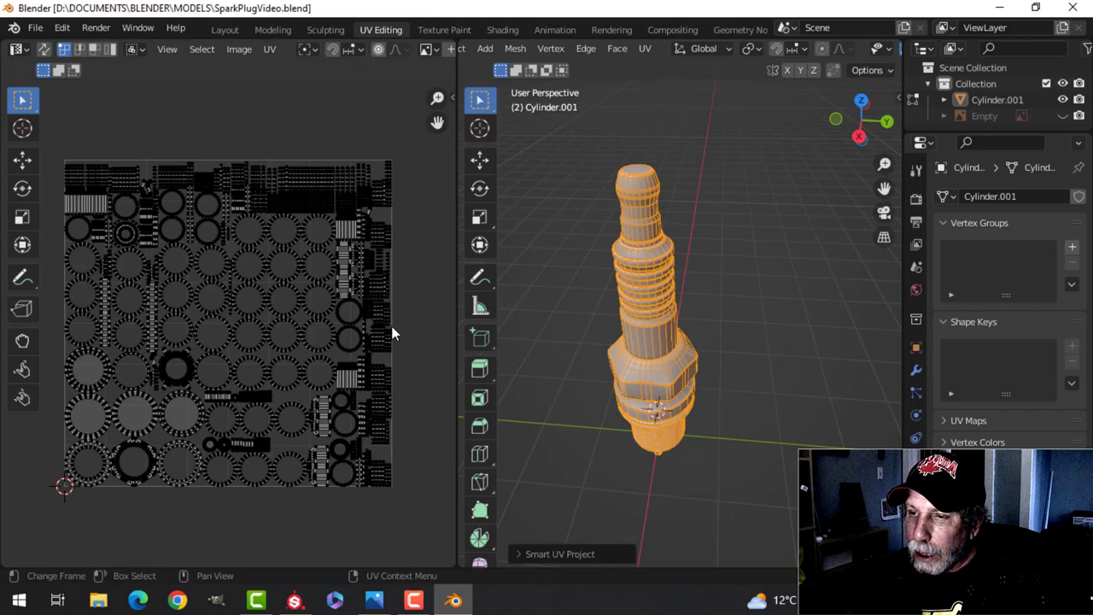
- Pack all the UV islands into a single tile with UVPackmaster3
scroll(393, 333, up, 2)
scroll(391, 330, down, 3)
key(a)
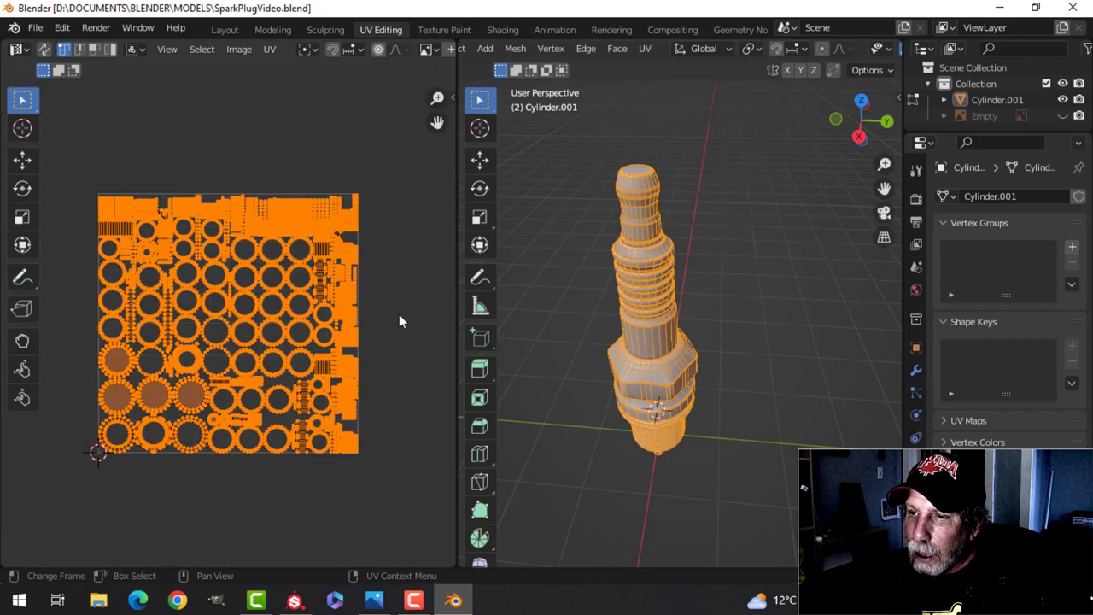
click(269, 49)
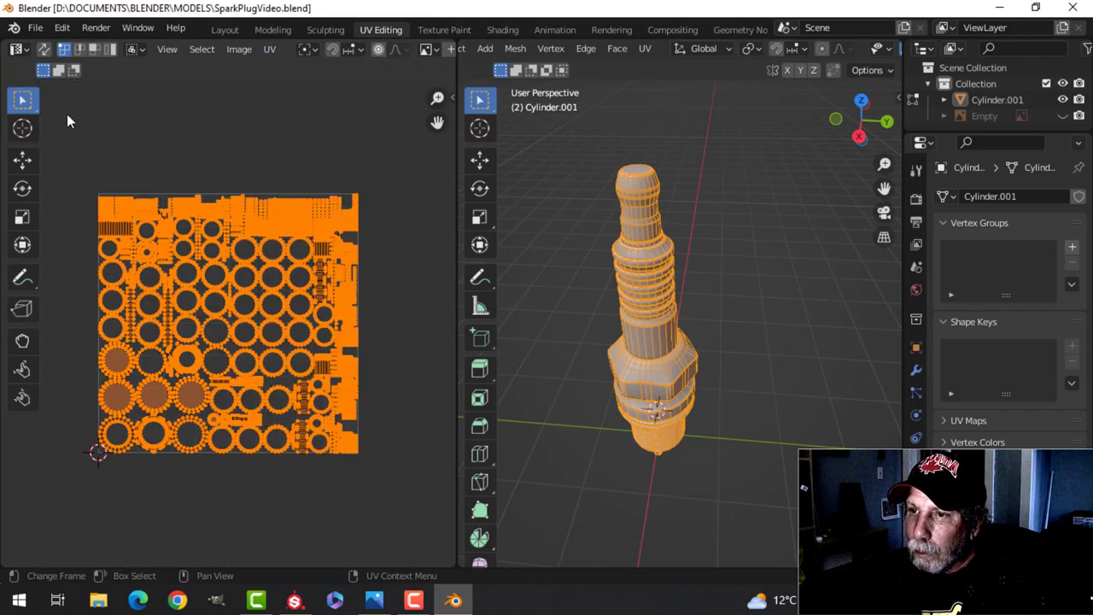
key(n)
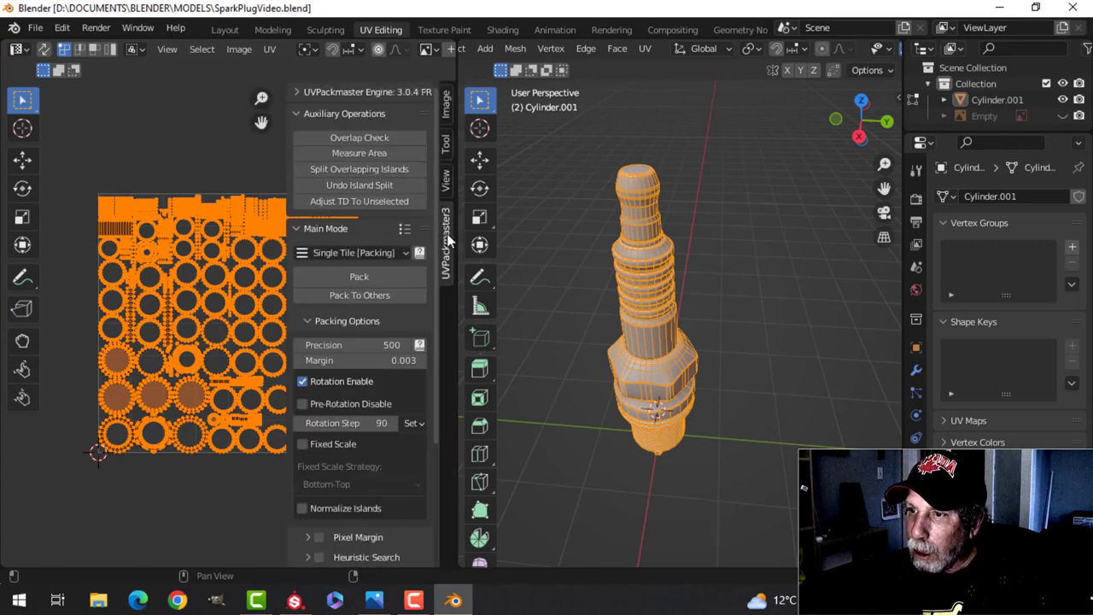
click(388, 276)
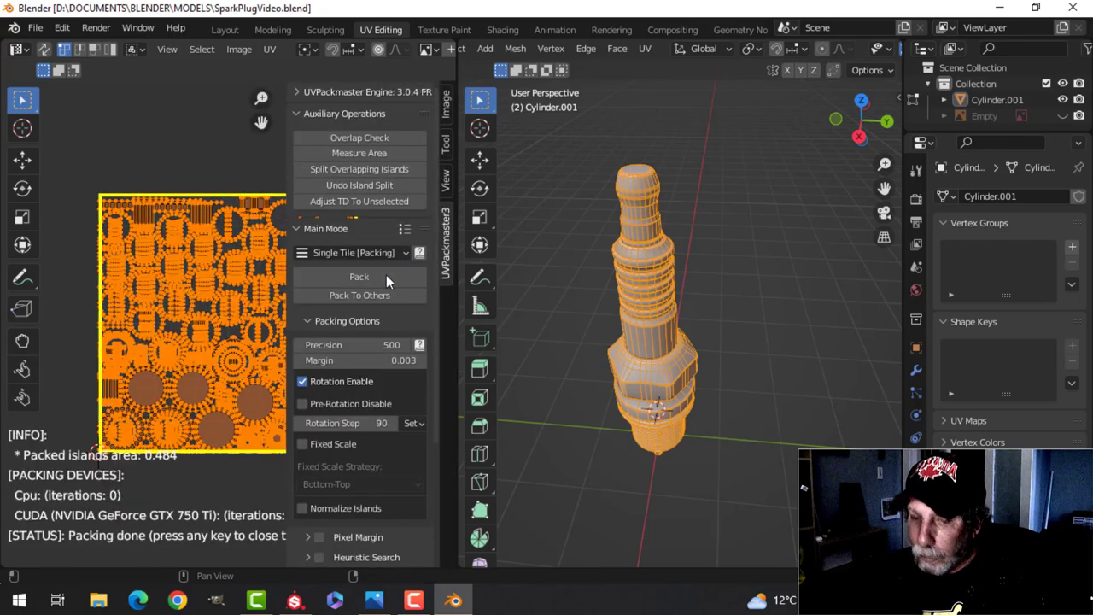
key(n)
- Return to Object Mode, save the file and select the spark plug for export
key(Tab)
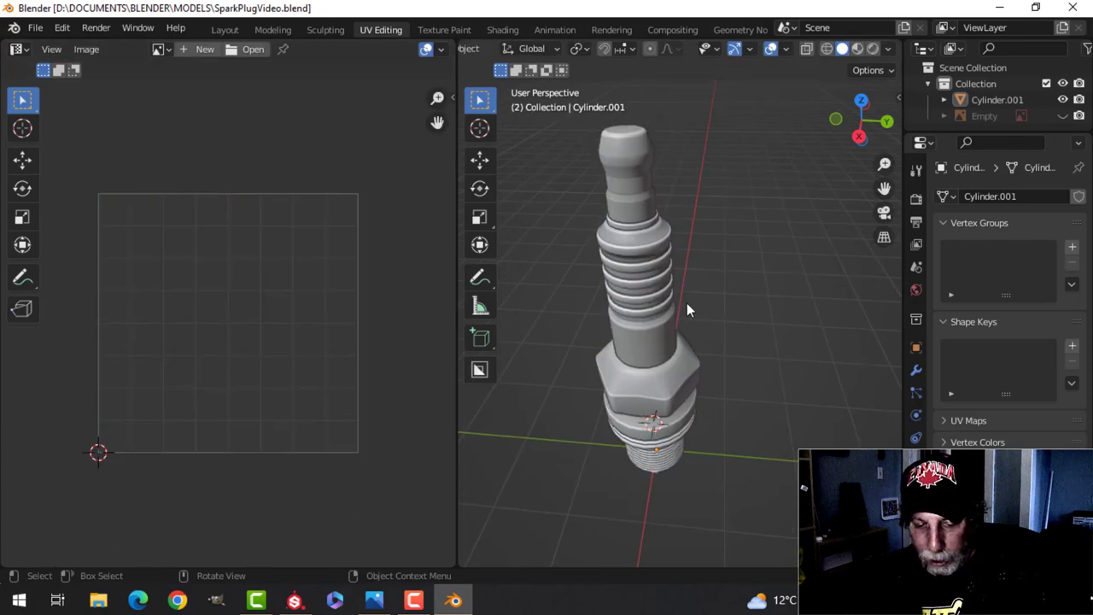
key(ctrl+s)
click(653, 317)
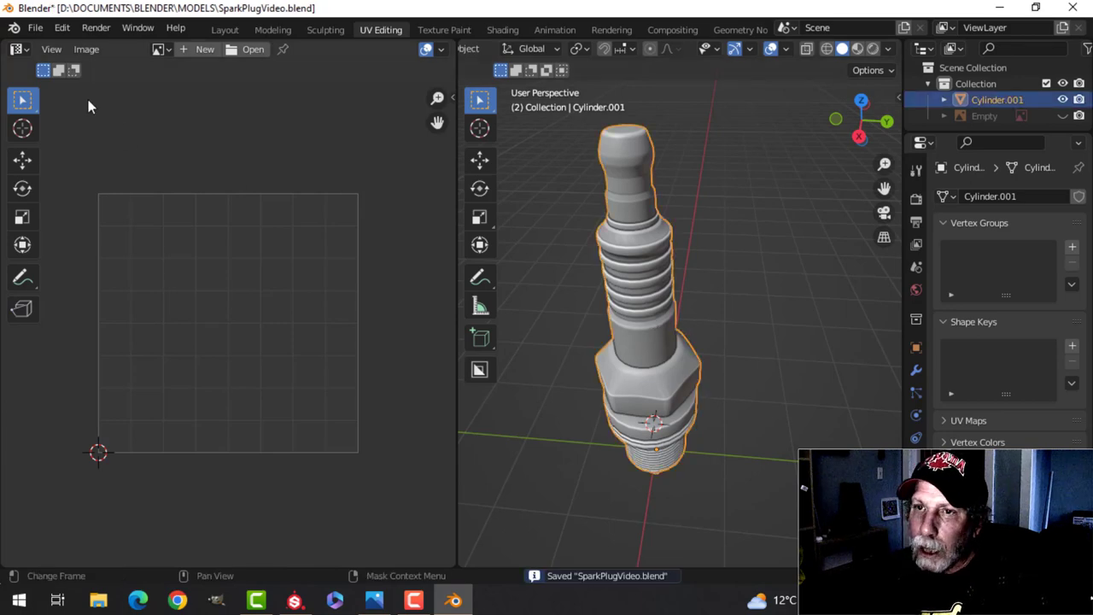
click(32, 30)
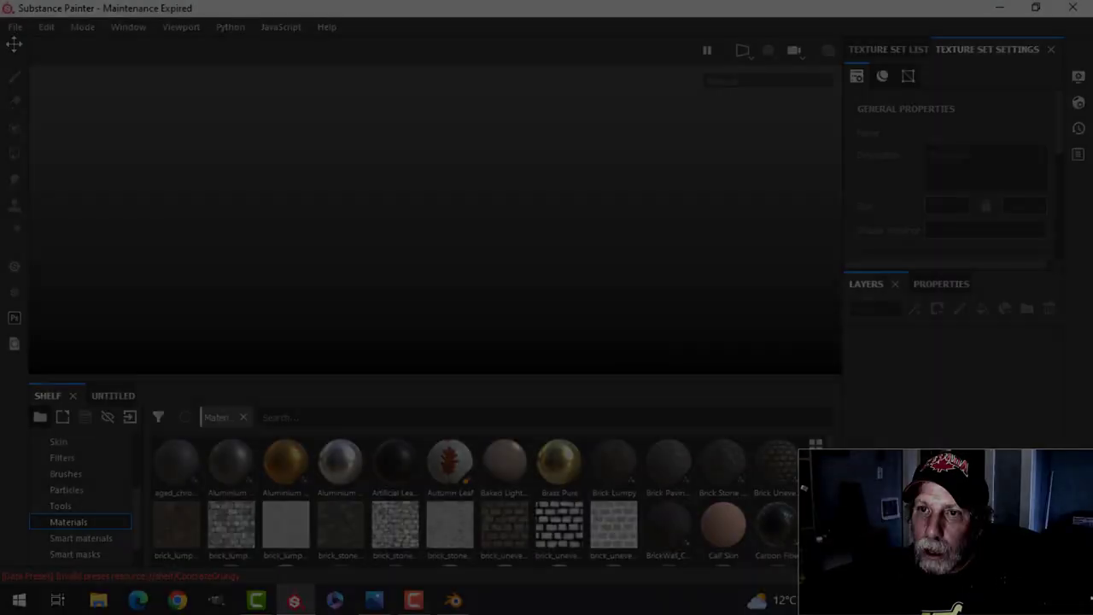
- In Substance Painter, create a PBR - Metallic Roughness project from SparkPlugVideo.fbx at 1024 document resolution
click(15, 26)
key(Escape)
key(ctrl+n)
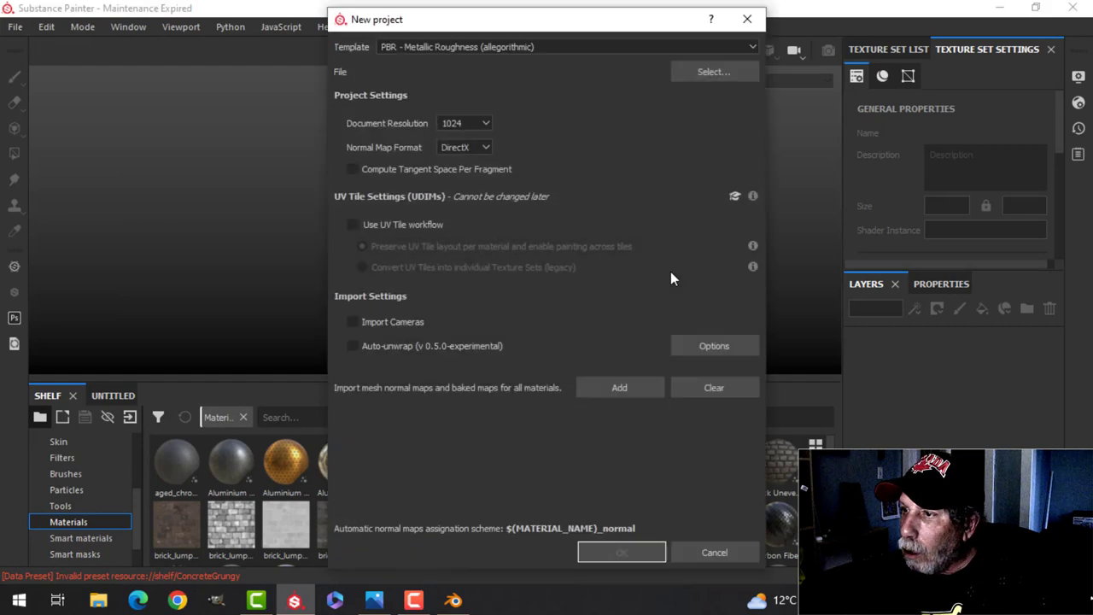
click(715, 72)
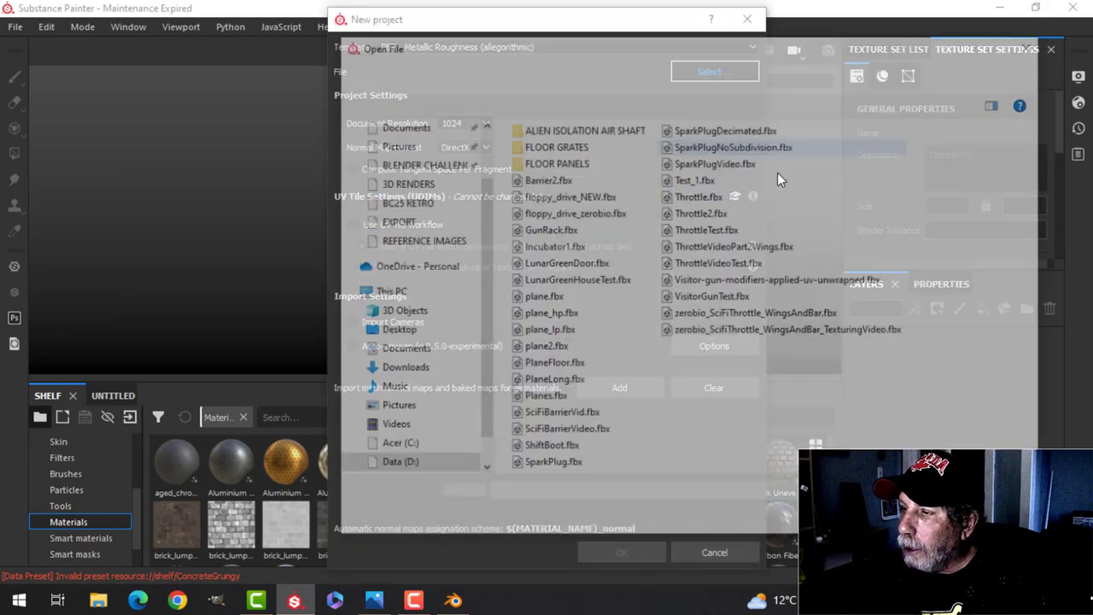
click(746, 164)
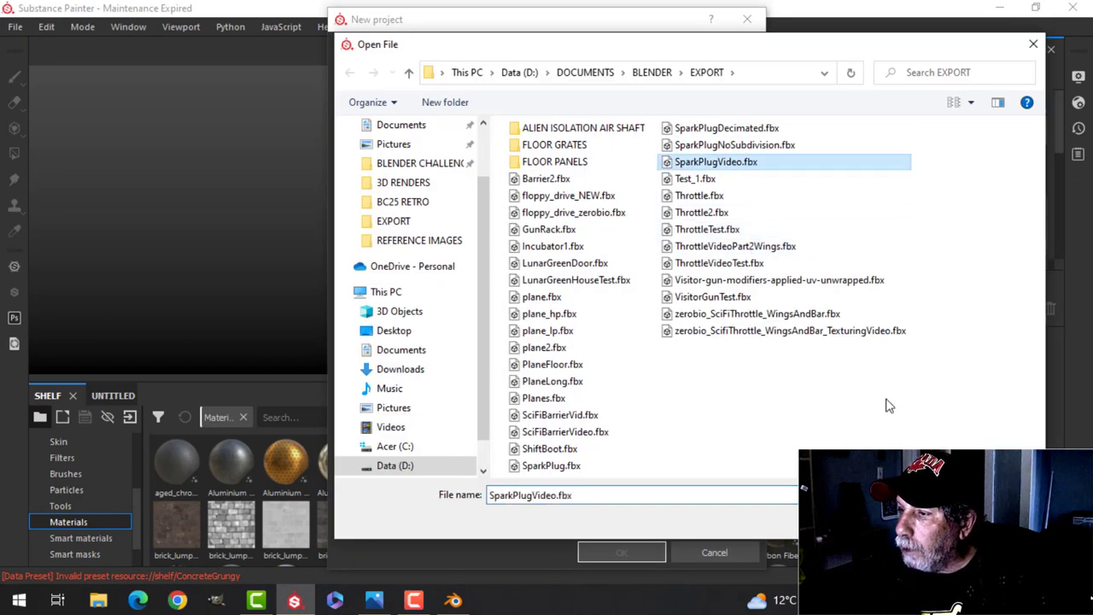
key(Return)
click(623, 552)
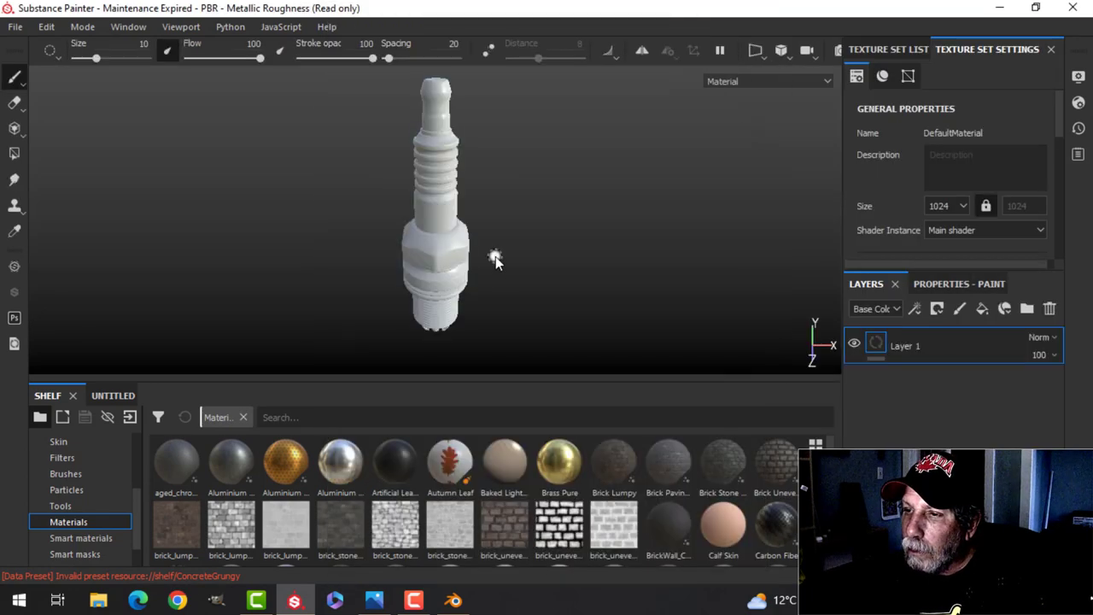
- Inspect the imported spark plug's insulator, hex nut and threads from several angles
alt+drag(495, 256, 519, 180)
scroll(488, 267, up, 1)
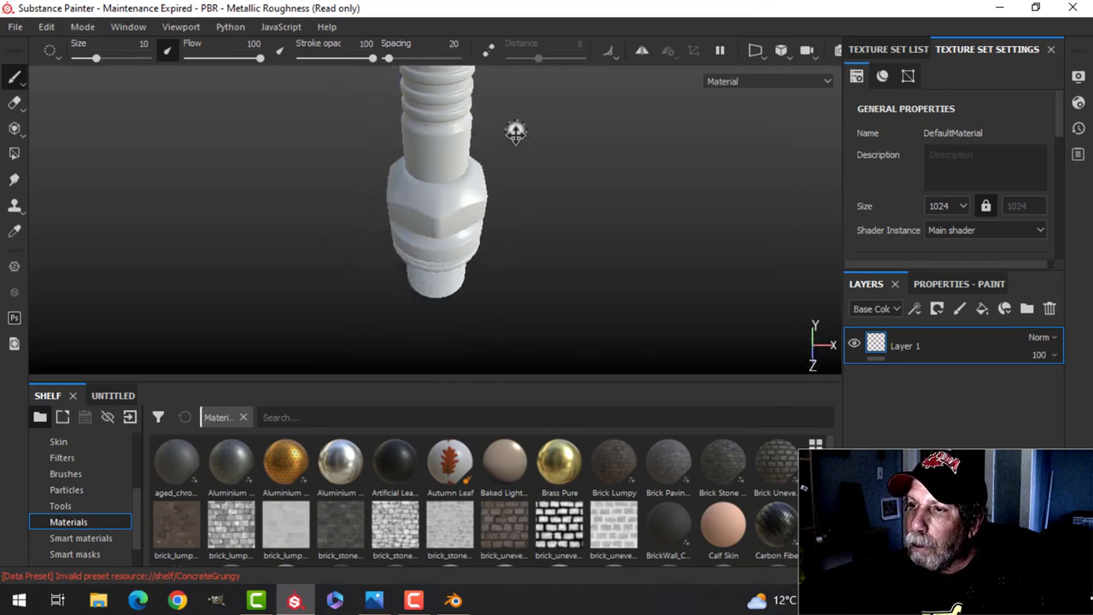
alt+drag(515, 131, 520, 214)
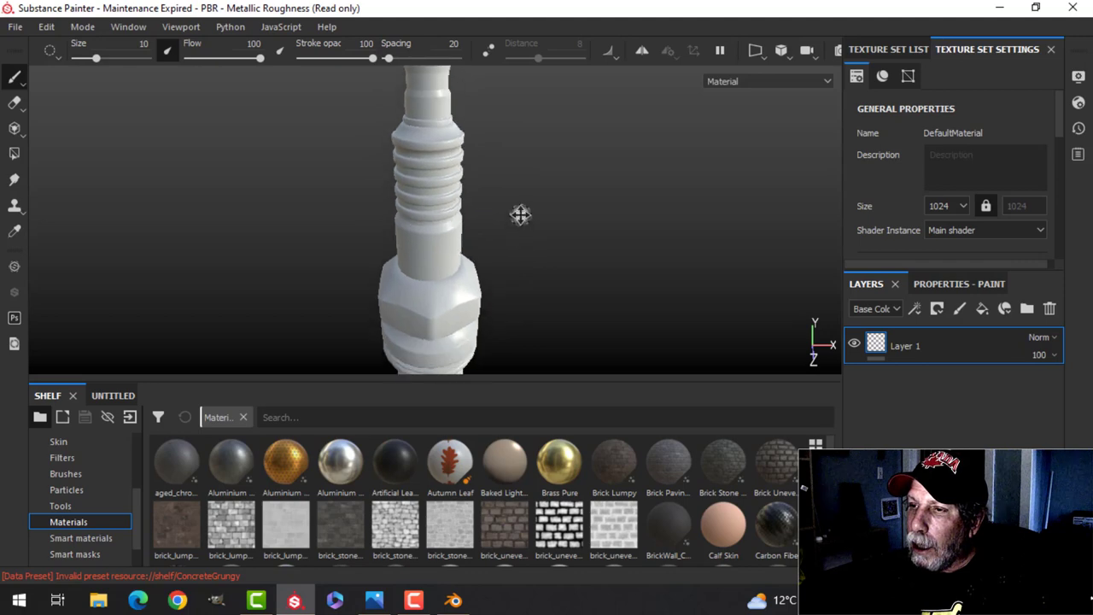
scroll(523, 219, up, 1)
scroll(523, 219, down, 4)
alt+drag(518, 261, 669, 185)
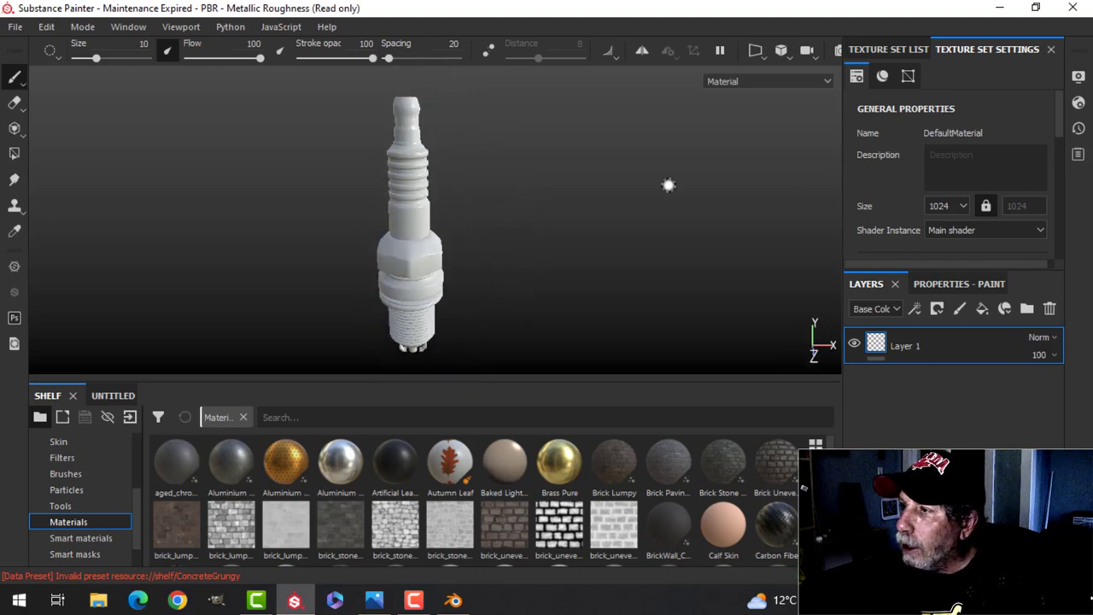
- Bake the mesh maps at an output size of 2048 with the ID map excluded
scroll(1060, 121, down, 5)
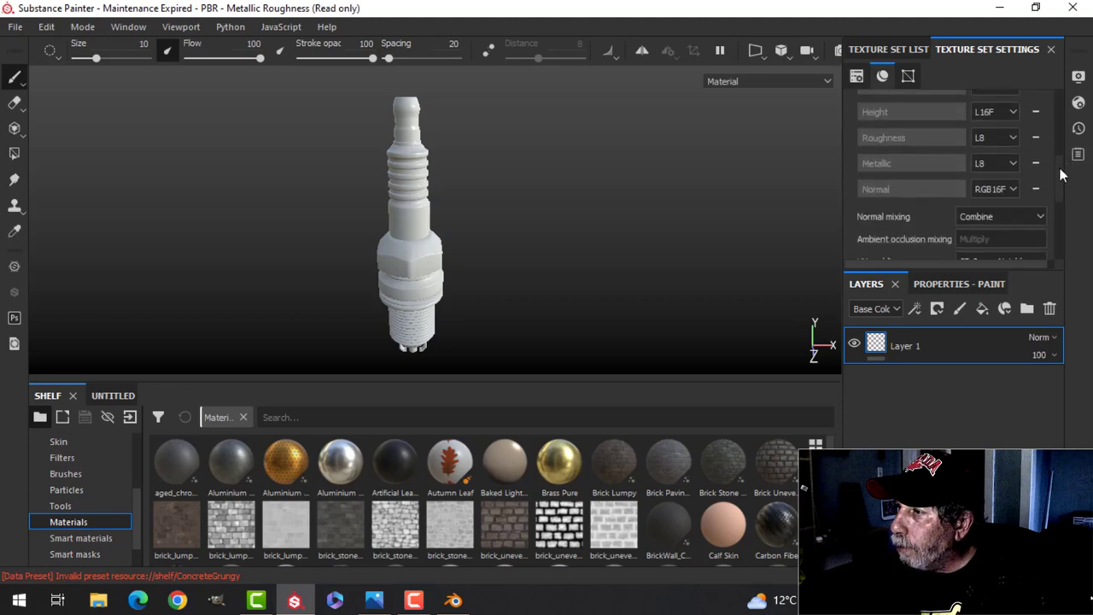
scroll(1051, 213, down, 3)
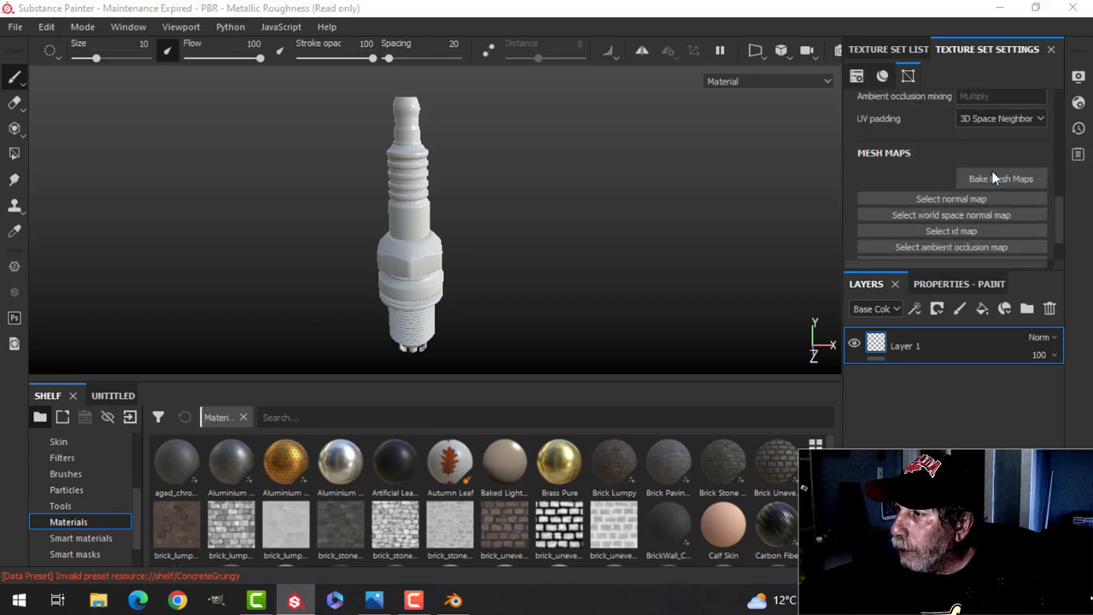
click(993, 177)
click(611, 80)
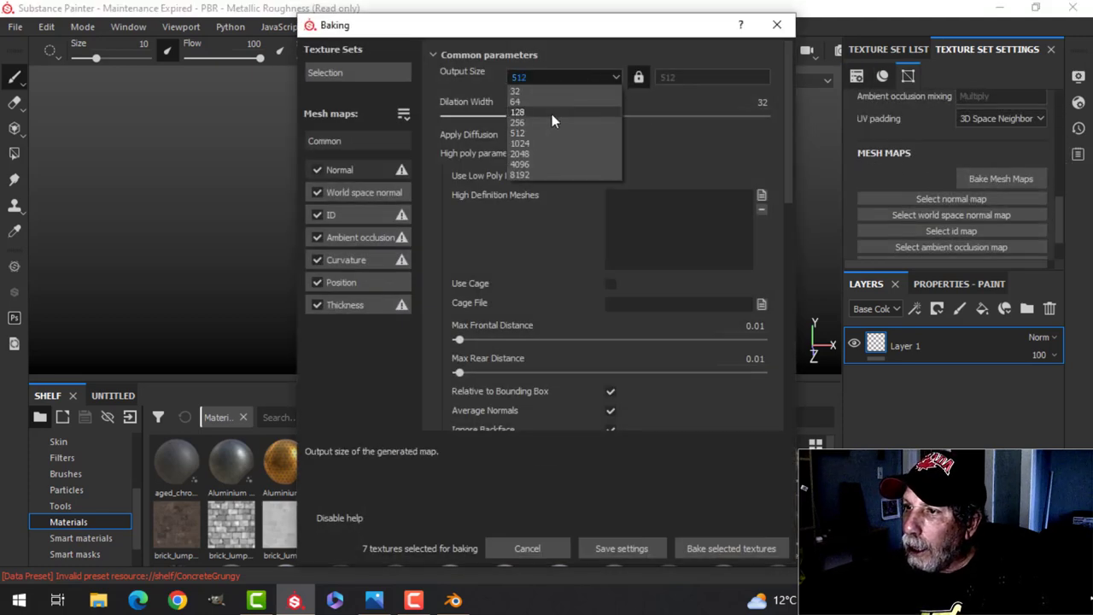
click(523, 154)
click(317, 216)
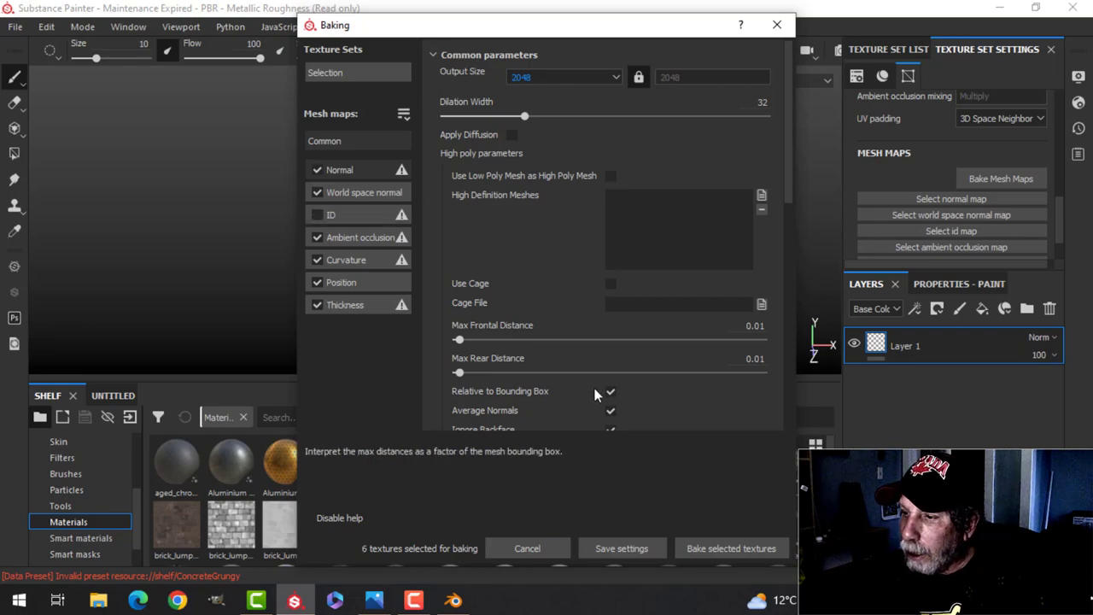
click(718, 549)
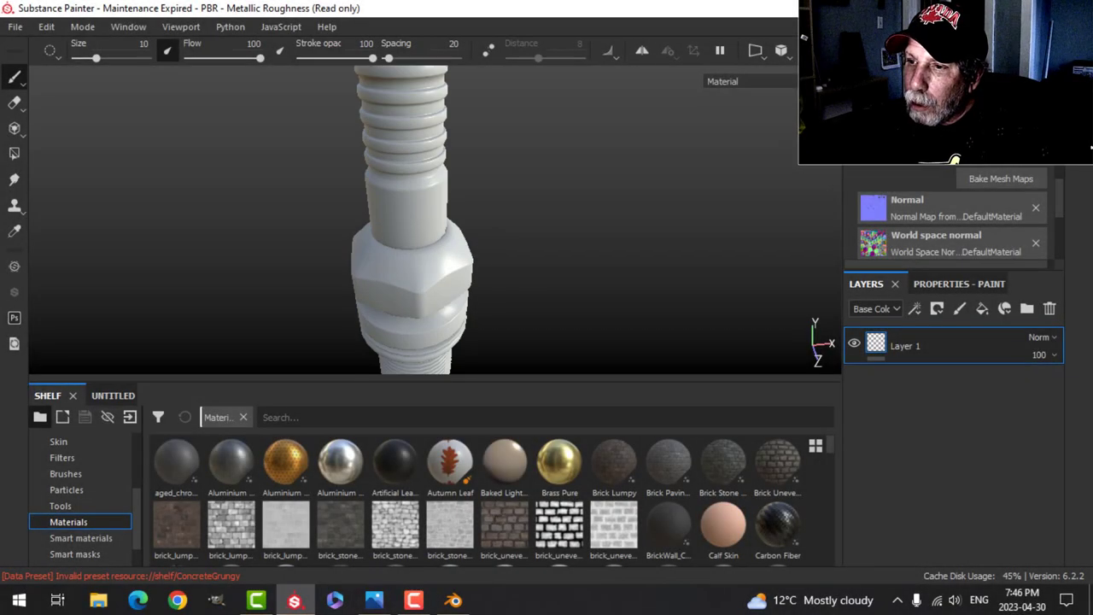
- Examine the baked shading on the ribs, hex nut, threads and electrodes
alt+drag(486, 273, 487, 179)
alt+middle_drag(468, 273, 486, 190)
alt+drag(486, 191, 517, 252)
alt+middle_drag(516, 306, 487, 205)
alt+middle_drag(484, 286, 487, 231)
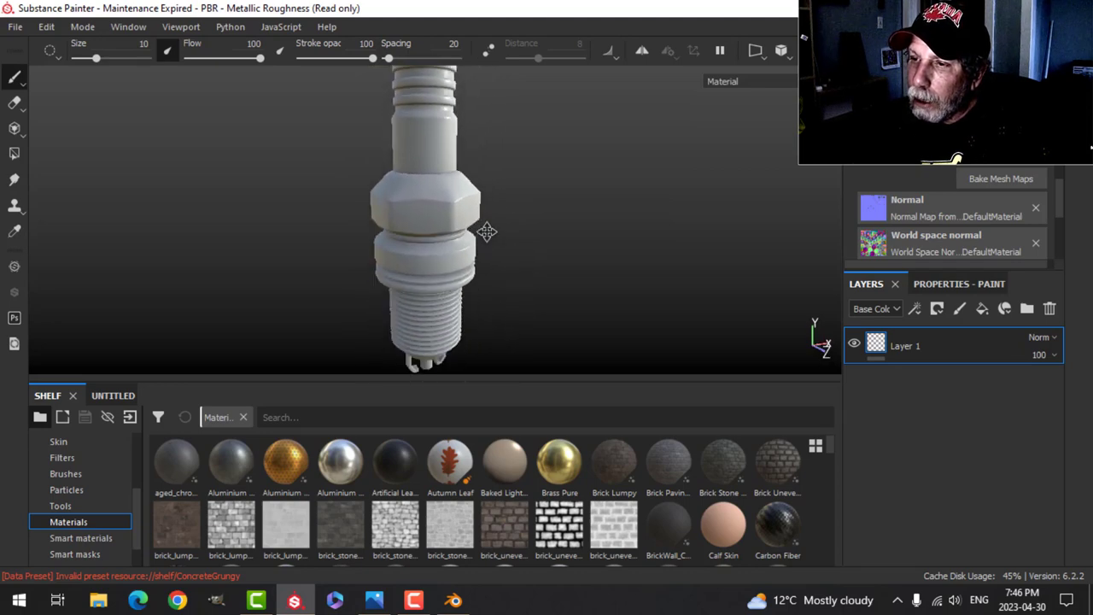
scroll(484, 242, down, 5)
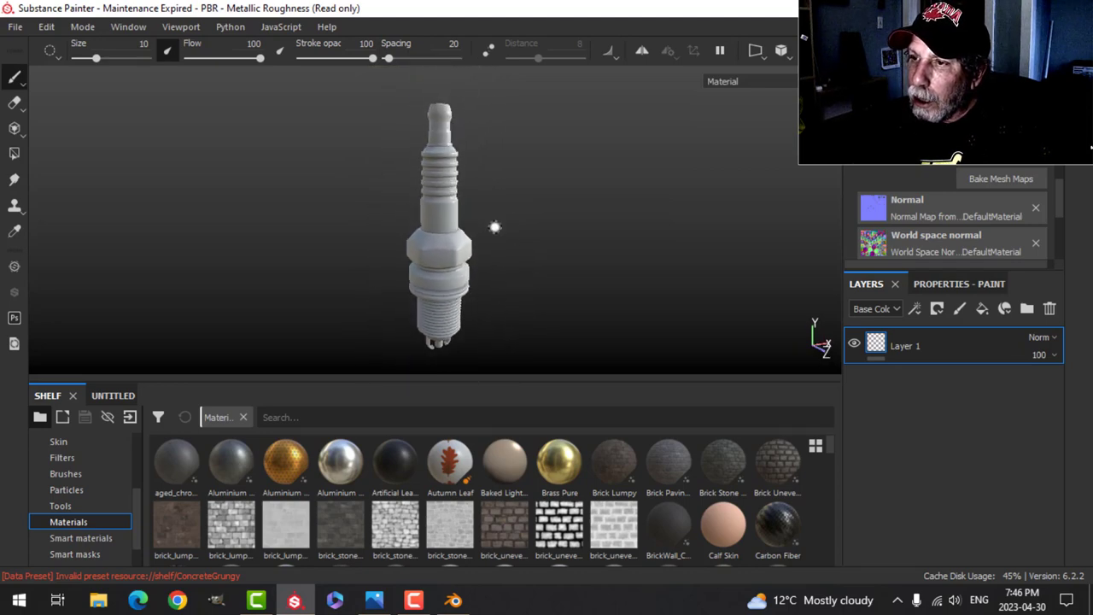
- Delete Layer 1 and add the PlanIncubatorWhite smart material to the layer stack
click(1052, 310)
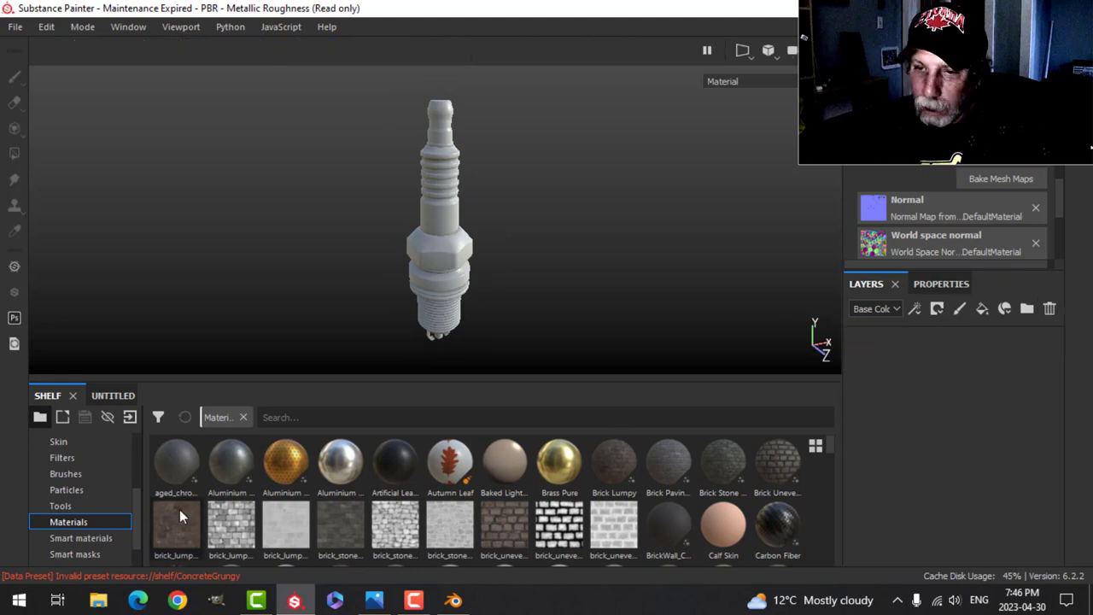
click(336, 419)
text(pl)
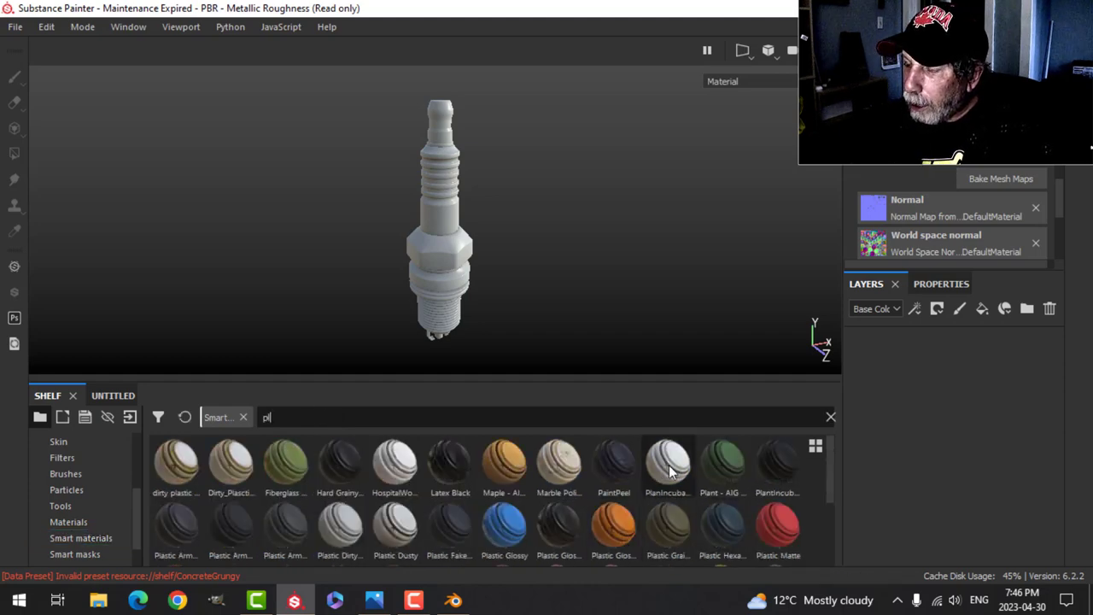
mouse_move(671, 471)
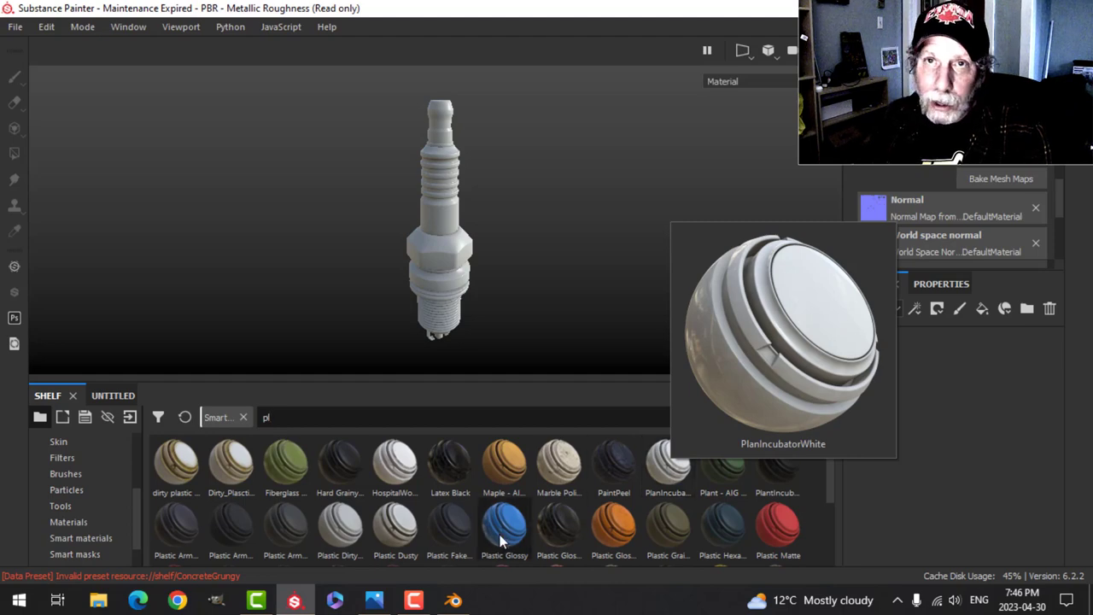
click(673, 478)
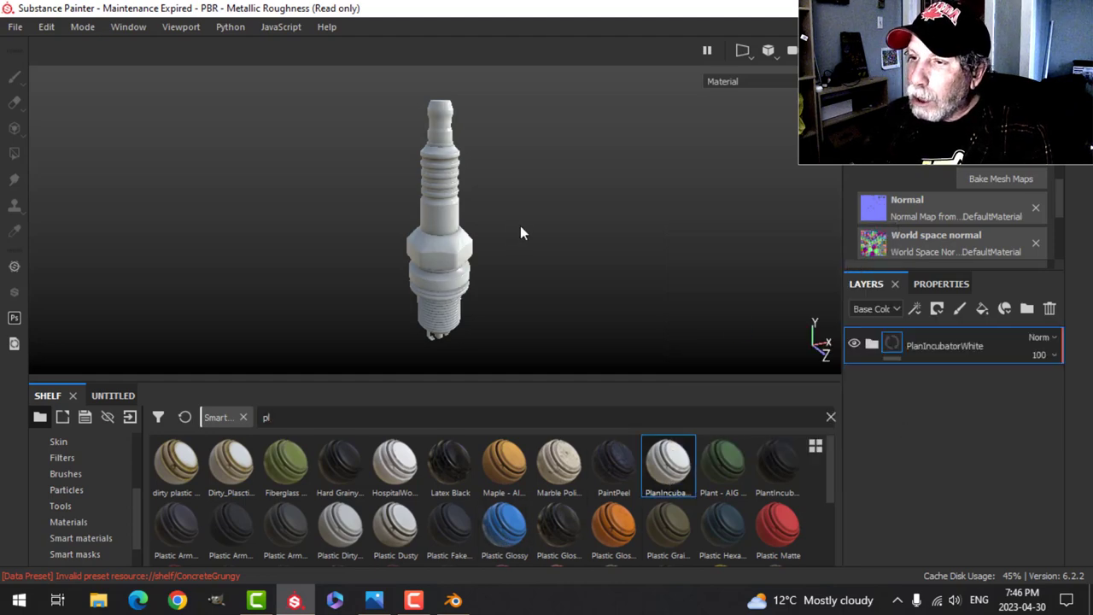
- Examine the white smart material on the spark plug up close and from several angles
scroll(535, 232, up, 5)
alt+drag(525, 225, 492, 227)
scroll(572, 232, down, 3)
scroll(541, 225, down, 3)
alt+middle_drag(551, 211, 560, 240)
alt+drag(560, 240, 577, 278)
alt+middle_drag(578, 279, 570, 243)
alt+drag(570, 242, 568, 251)
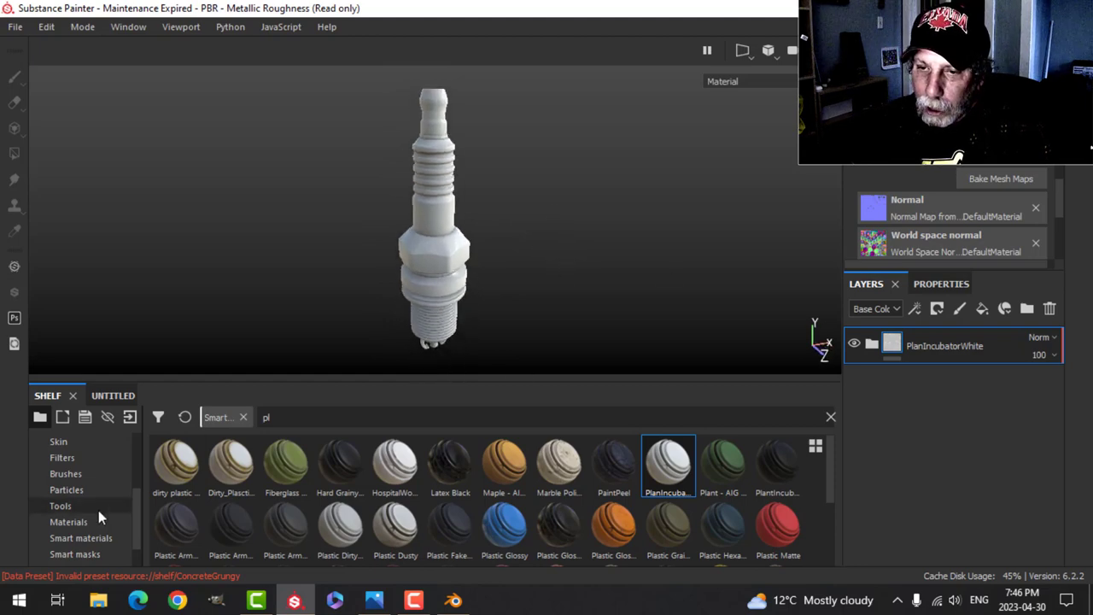
- Find the Steel Rust and Wear material among the metals and add it above PlanIncubatorWhite with a black mask
click(65, 523)
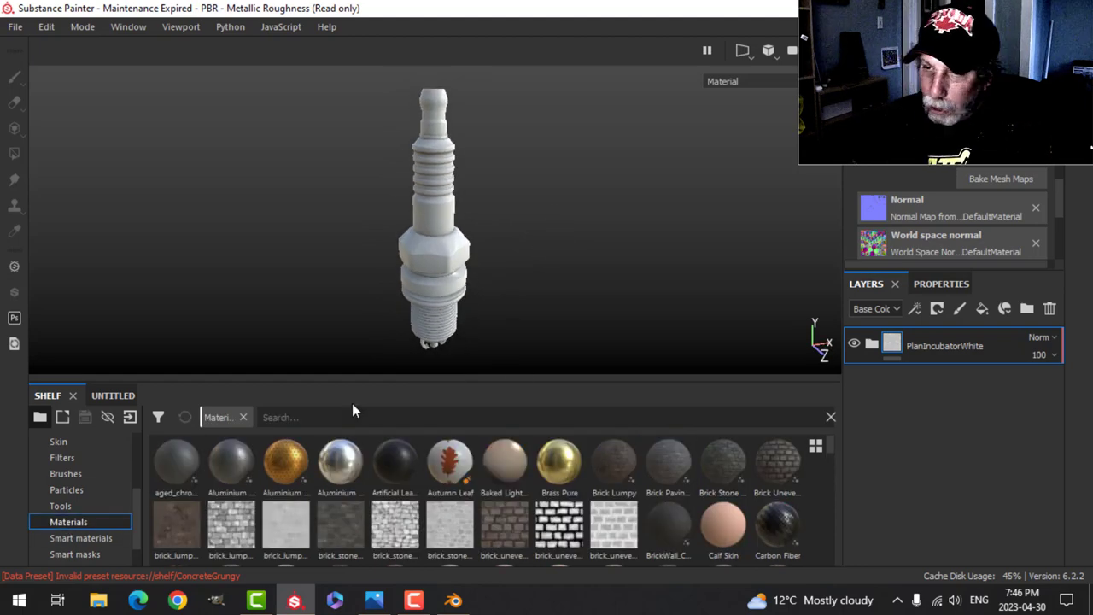
text(metal)
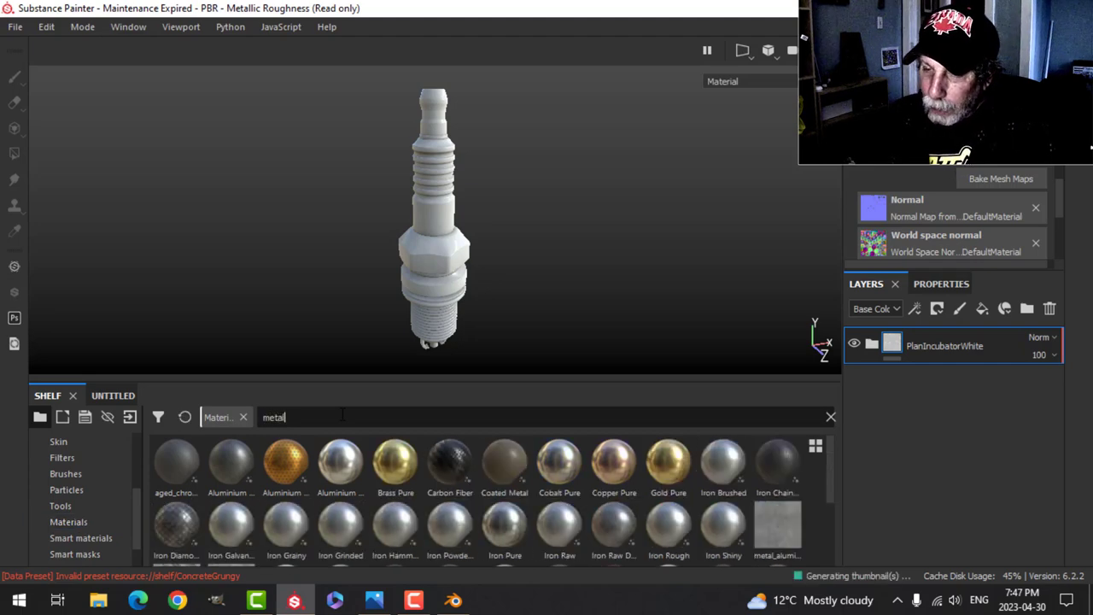
scroll(370, 510, down, 2)
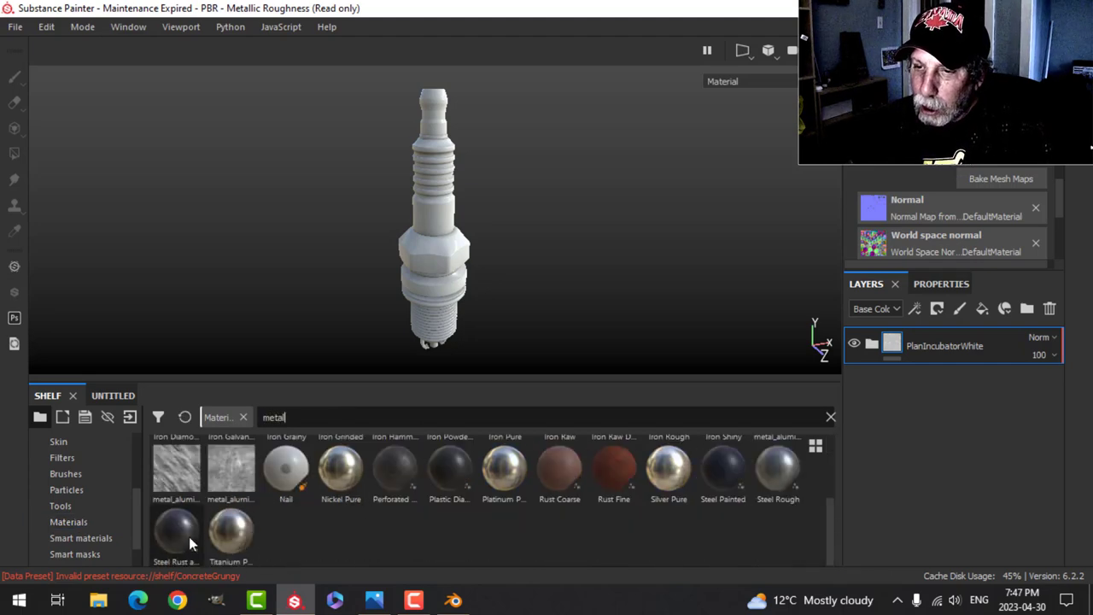
drag(188, 536, 922, 328)
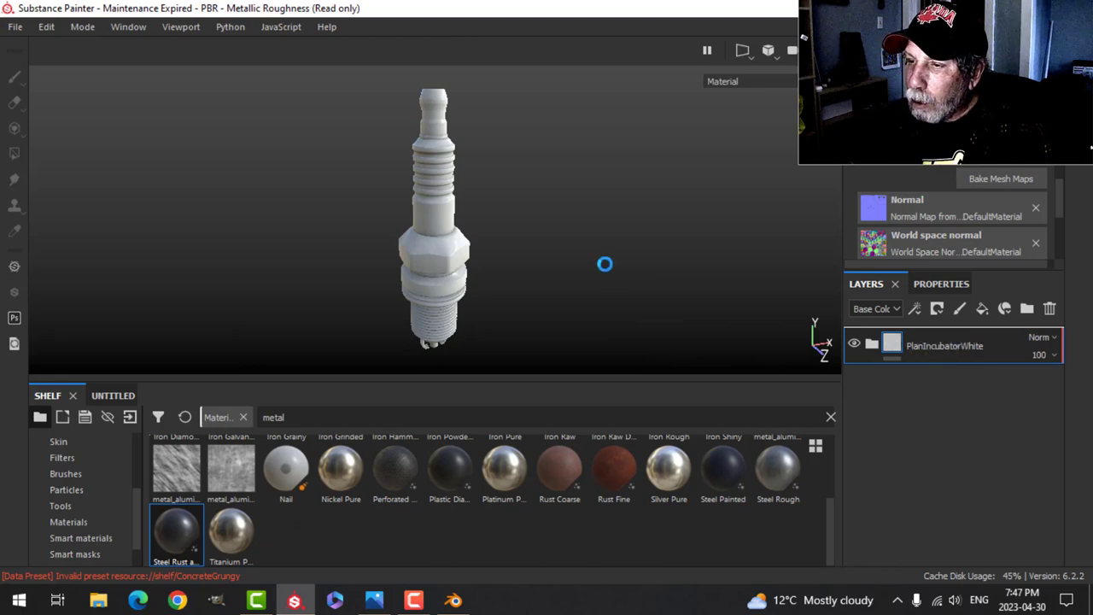
click(947, 316)
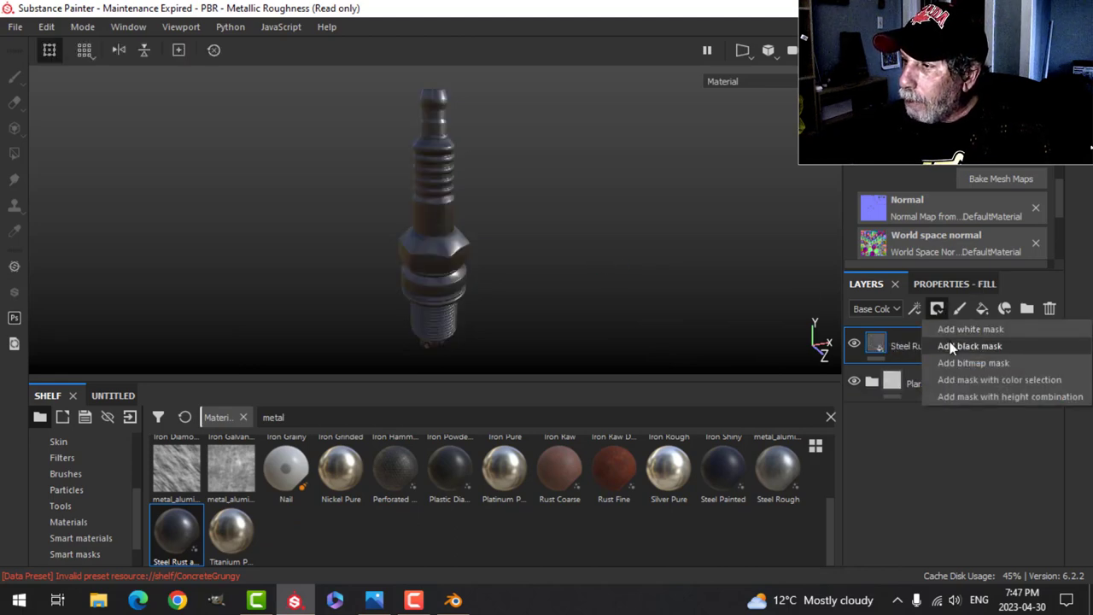
click(950, 341)
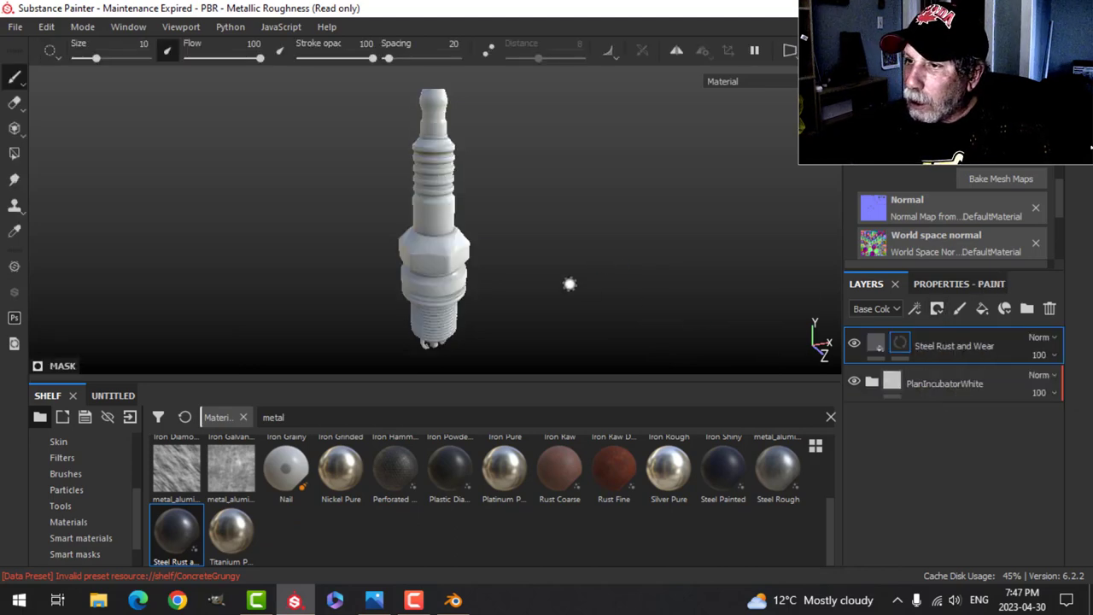
- Reveal the Steel Rust and Wear material on the hex nut using Polygon Fill in mesh fill mode
click(12, 156)
click(940, 284)
click(953, 310)
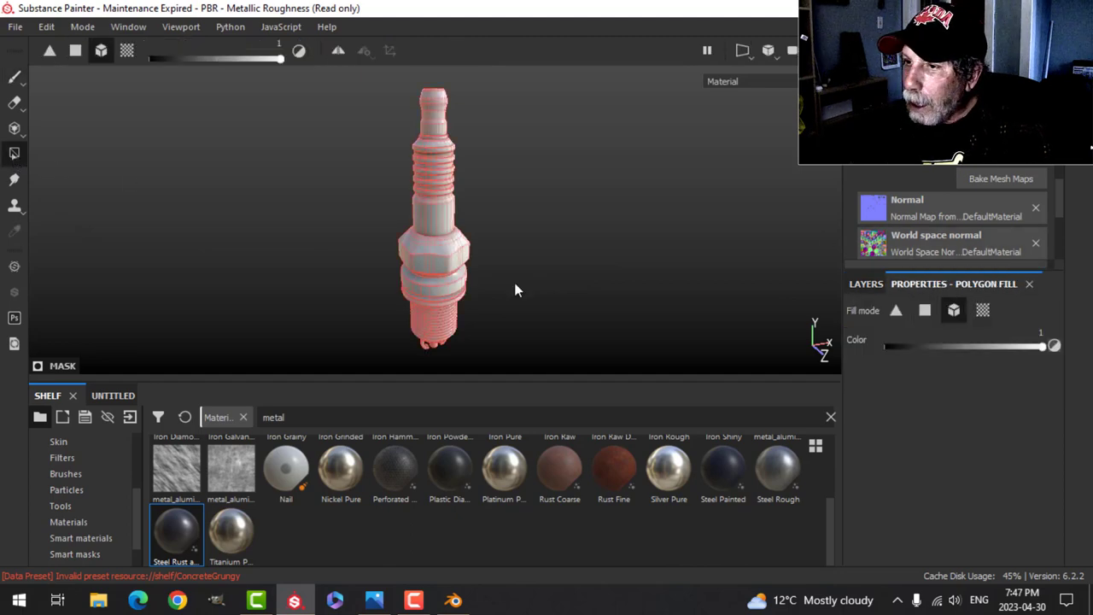
scroll(509, 287, up, 3)
click(437, 246)
- Fill the mask on the collar below the hex nut, the threaded body and the thin sealing ring
middle_drag(543, 291, 538, 255)
alt+drag(539, 255, 465, 254)
scroll(440, 256, down, 1)
scroll(436, 250, up, 3)
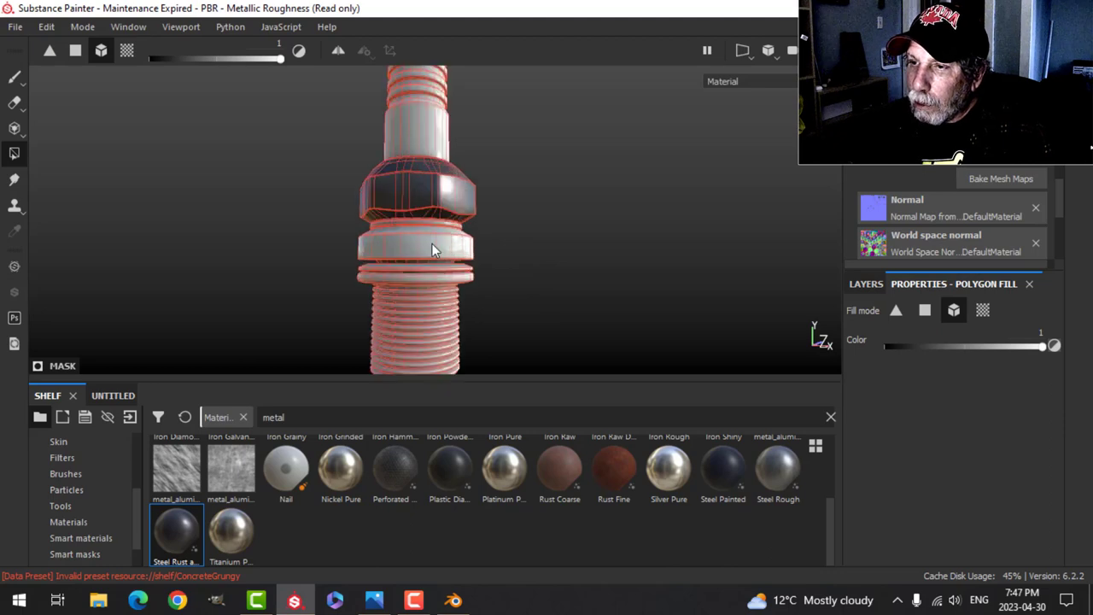
click(437, 245)
click(439, 277)
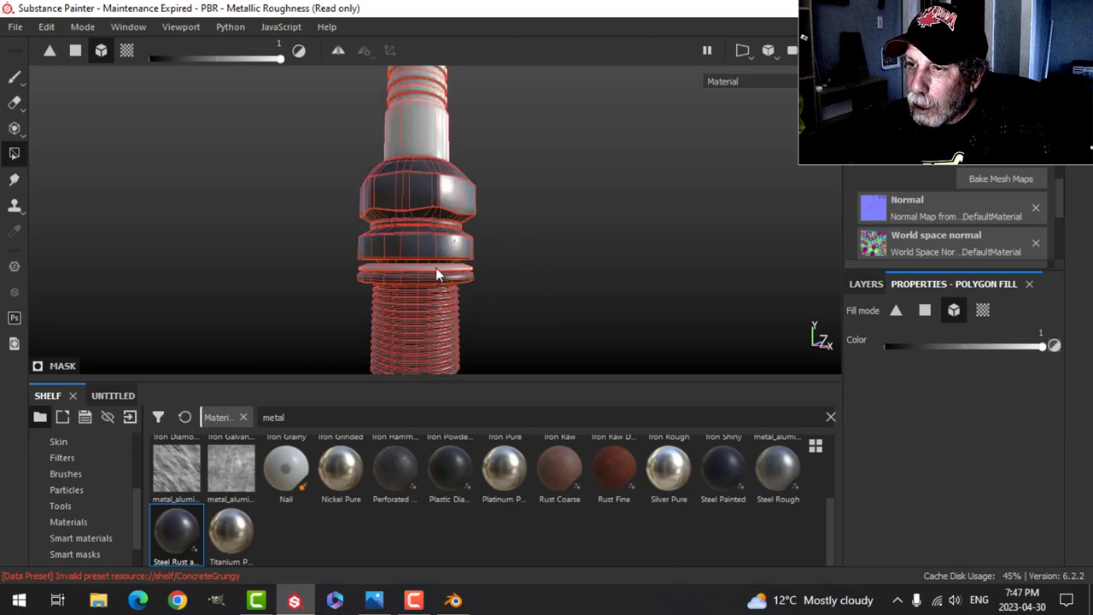
click(436, 267)
- Fill the mask on the ground electrodes at the tip of the spark plug
alt+middle_drag(517, 309, 500, 173)
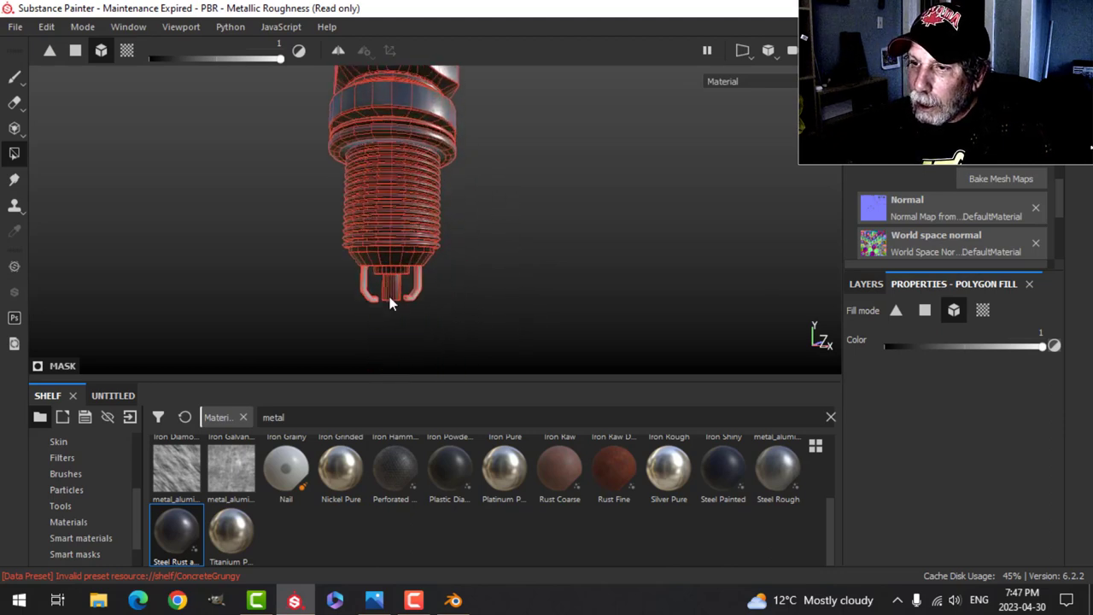
scroll(390, 296, up, 2)
click(360, 273)
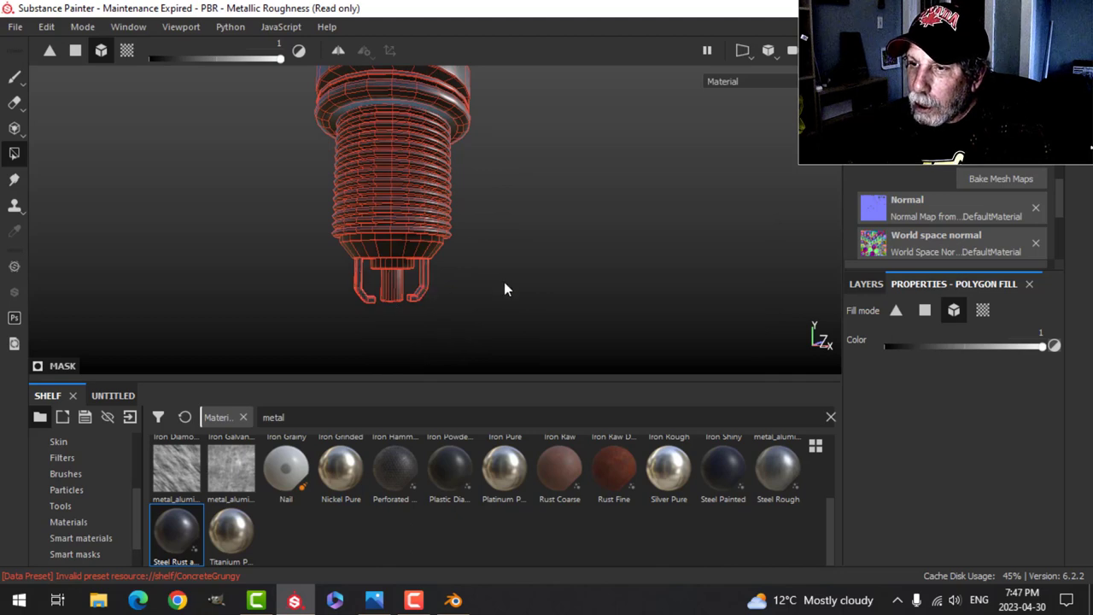
- Fill the mask on the terminal above the ribbed insulator and return to the Paint tool
scroll(505, 282, down, 4)
alt+middle_drag(509, 179, 511, 225)
alt+drag(511, 225, 396, 199)
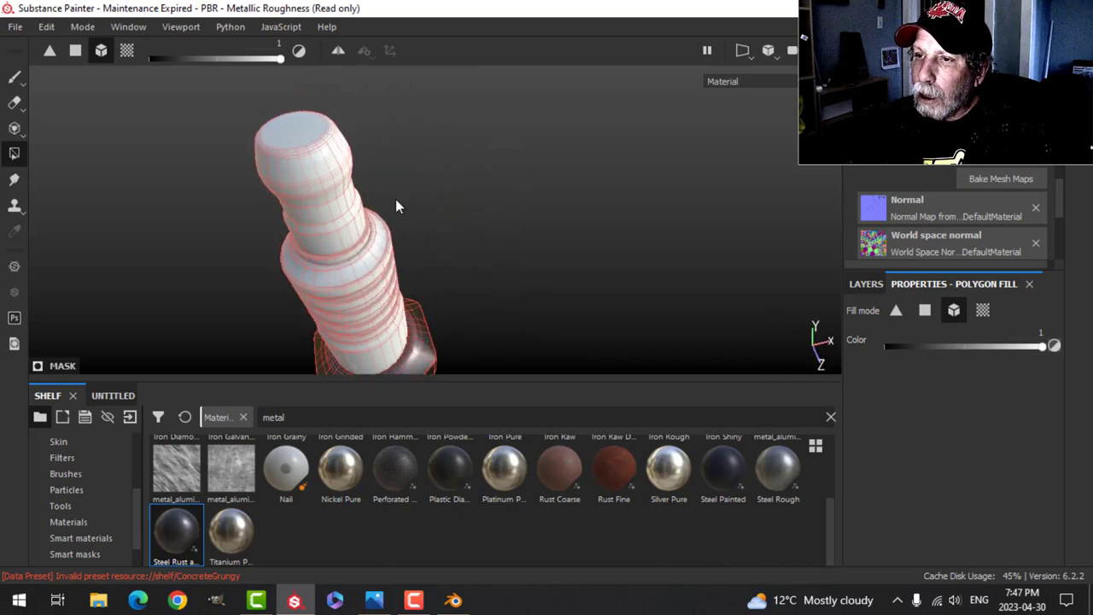
click(368, 178)
click(16, 78)
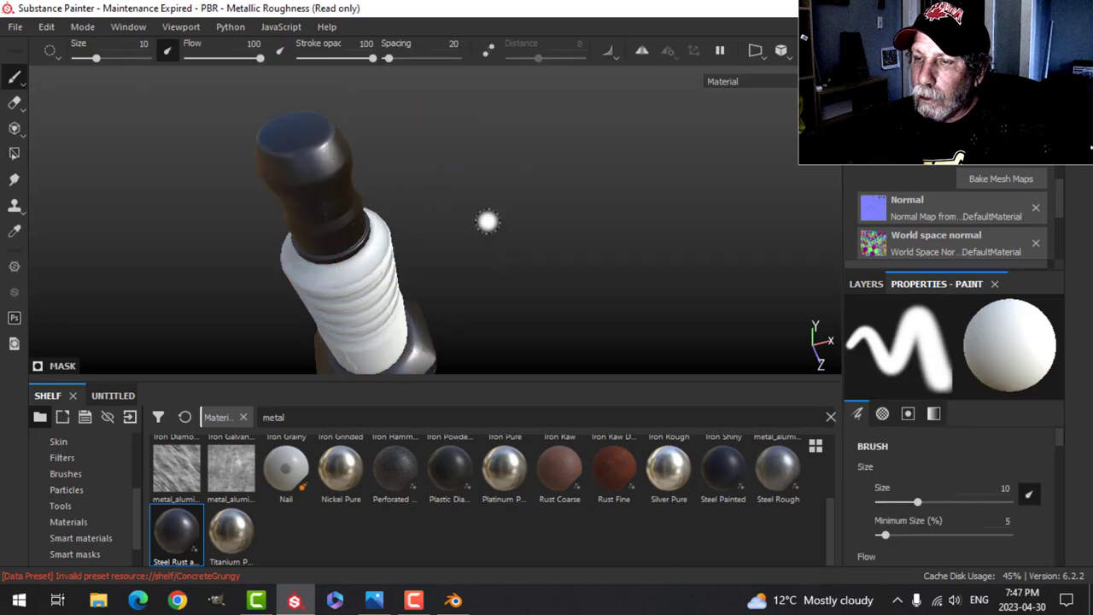
- Examine the masked steel and white insulator from several angles and under rotated lighting
alt+drag(491, 261, 481, 188)
scroll(487, 268, down, 3)
mouse_move(488, 269)
alt+middle_down()
mouse_move(482, 176)
mouse_move(488, 222)
alt+middle_up()
scroll(504, 213, up, 3)
alt+drag(487, 222, 522, 239)
scroll(520, 234, down, 3)
alt+middle_drag(510, 173, 517, 239)
scroll(504, 237, up, 2)
scroll(504, 236, down, 3)
alt+middle_drag(502, 284, 503, 254)
alt+drag(504, 254, 504, 246)
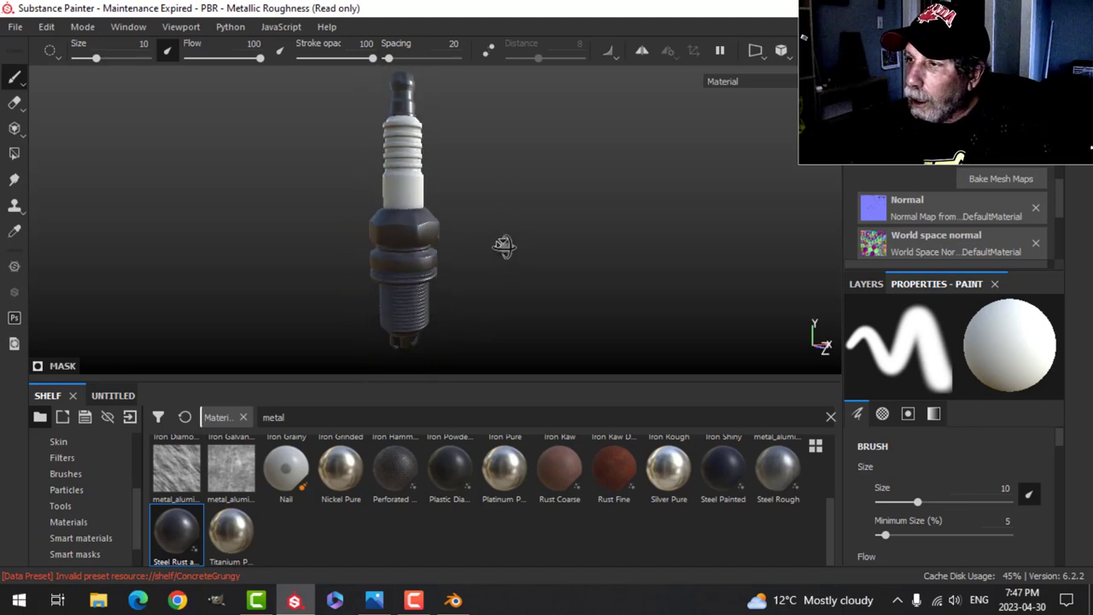
click(867, 284)
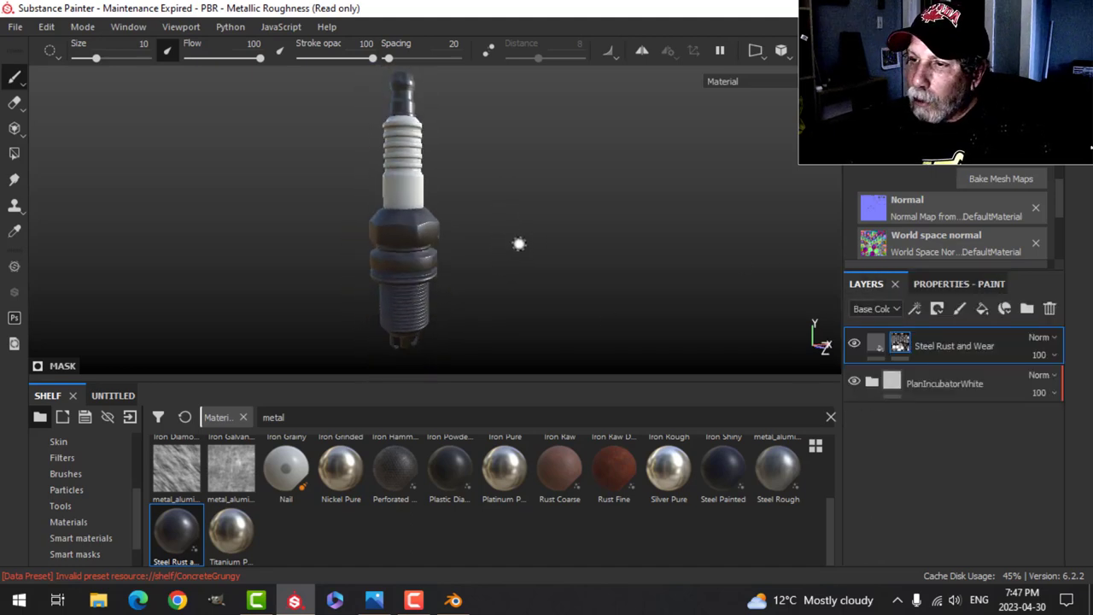
shift+right_drag(519, 232, 598, 258)
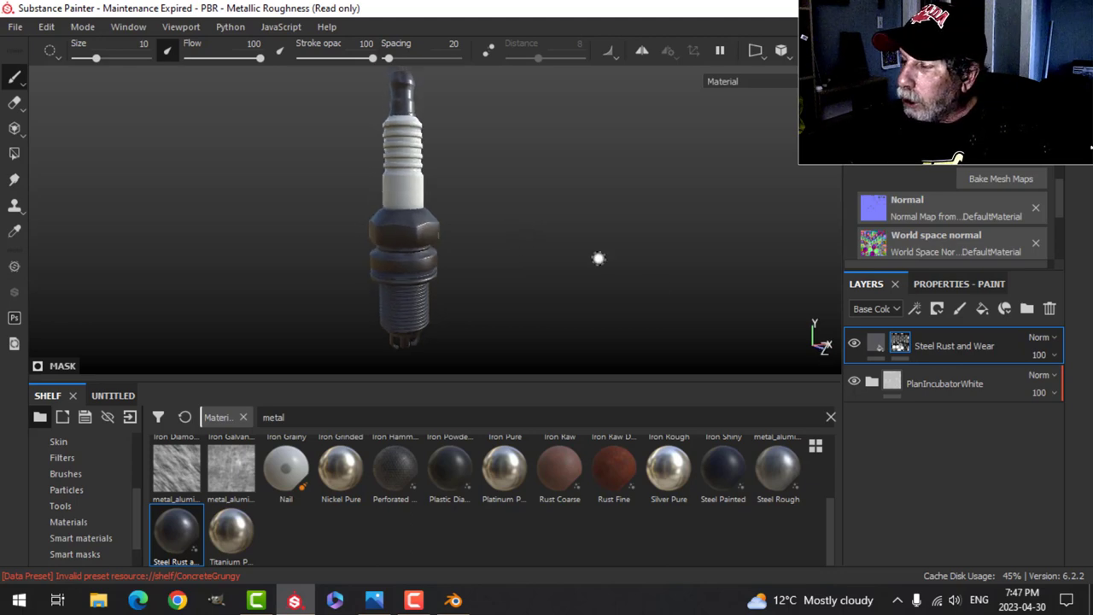
- Add a paint layer on top and limit its brush to the height channel with a height of -0.0338
click(962, 311)
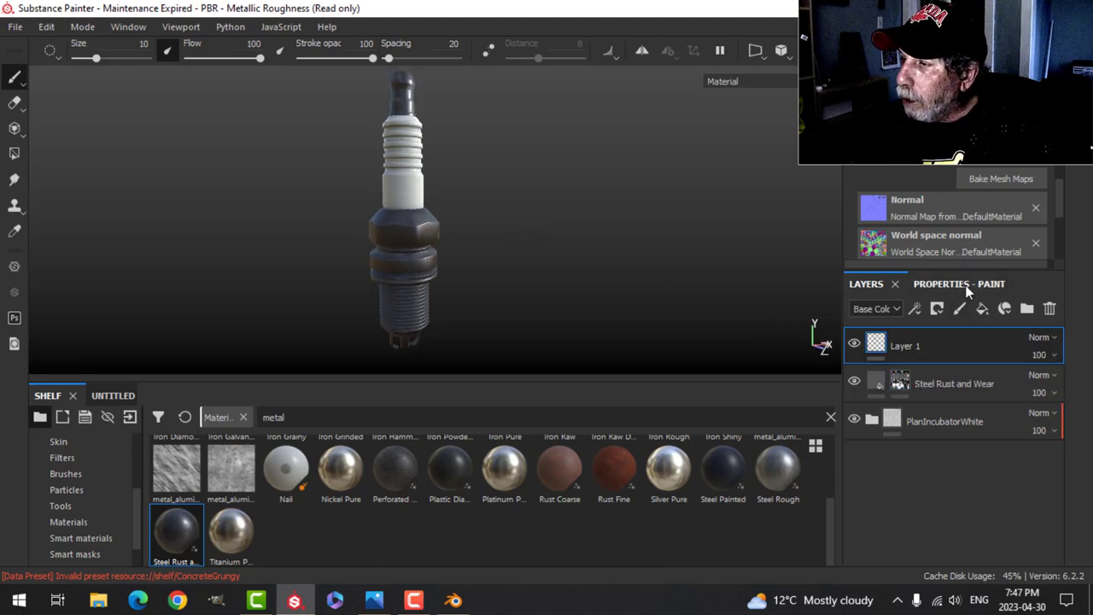
click(959, 285)
scroll(950, 448, down, 5)
scroll(948, 440, up, 2)
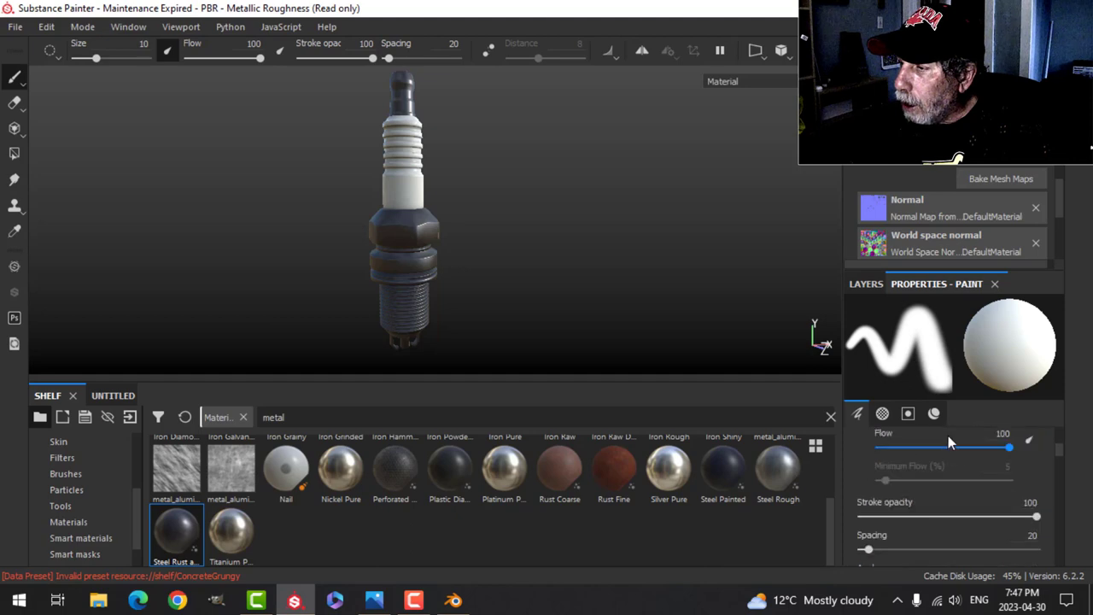
scroll(943, 443, down, 8)
scroll(943, 446, down, 4)
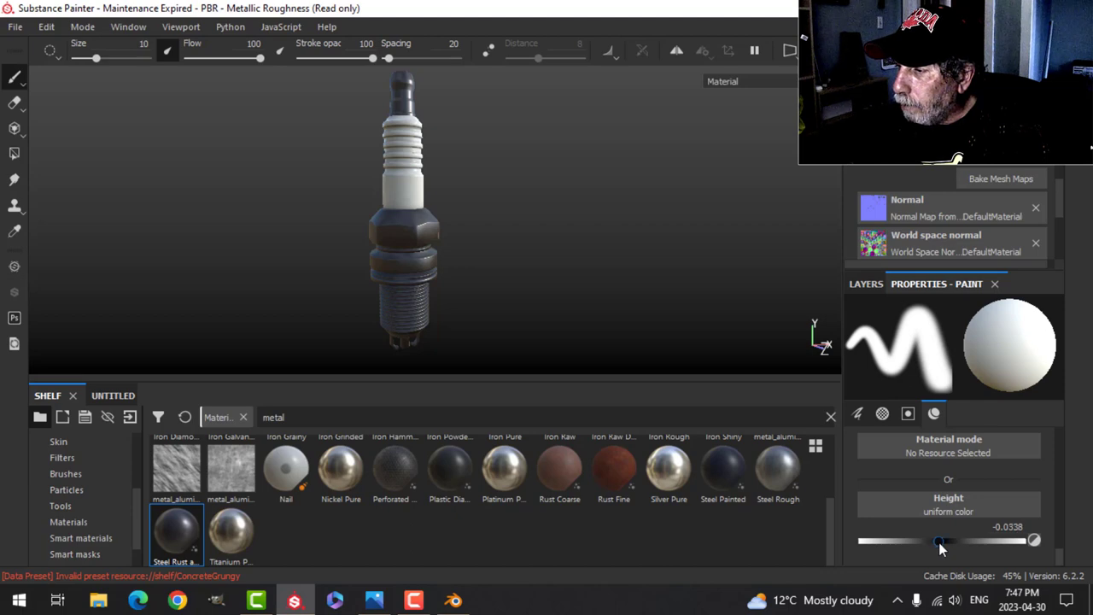
click(866, 284)
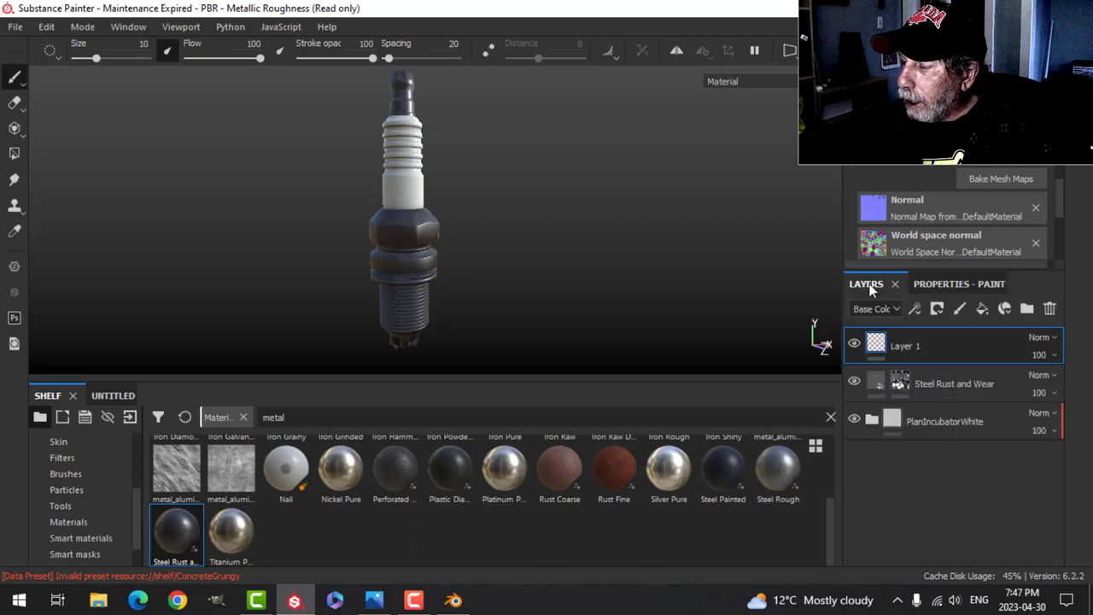
- Search the alphas for "font" and choose Font Jura as the brush alpha
scroll(95, 490, up, 3)
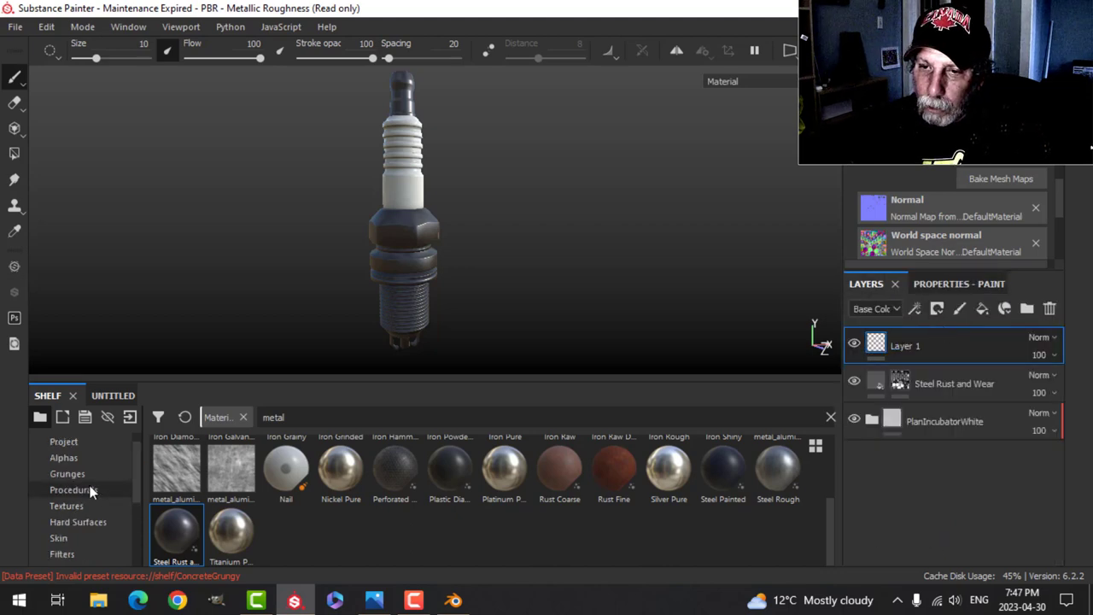
click(75, 457)
text(font)
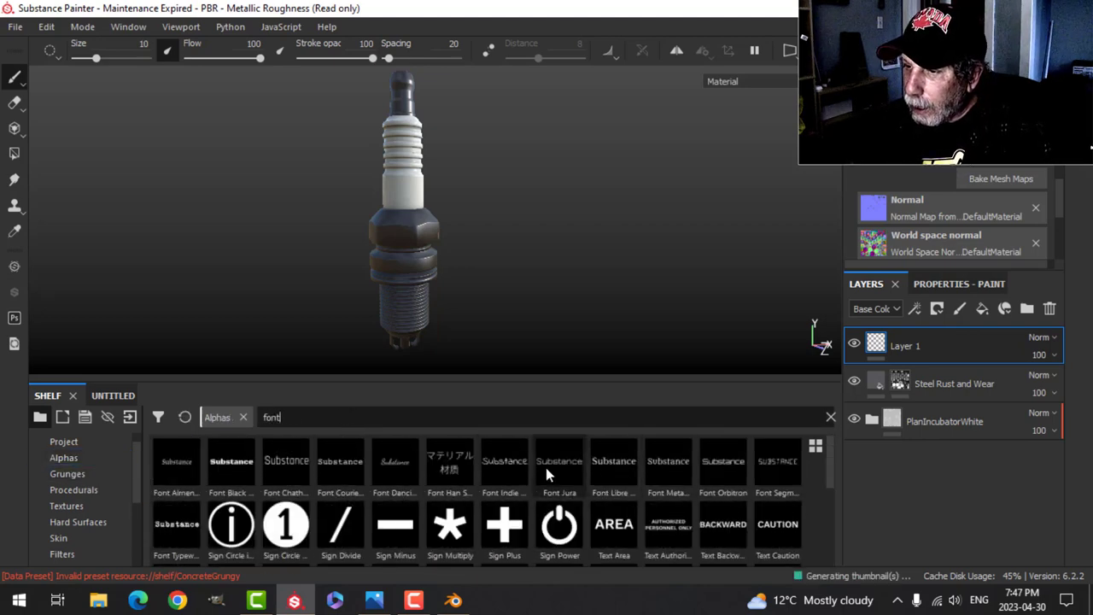
click(547, 475)
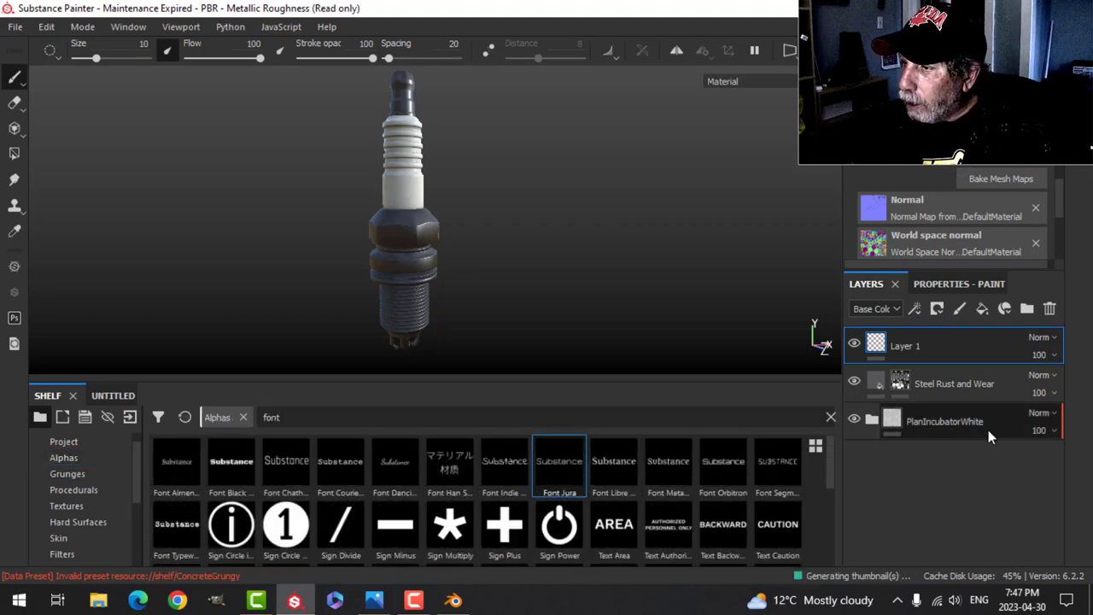
- Set the Font Jura alpha's text to NX-1 and its type to Bold
click(955, 285)
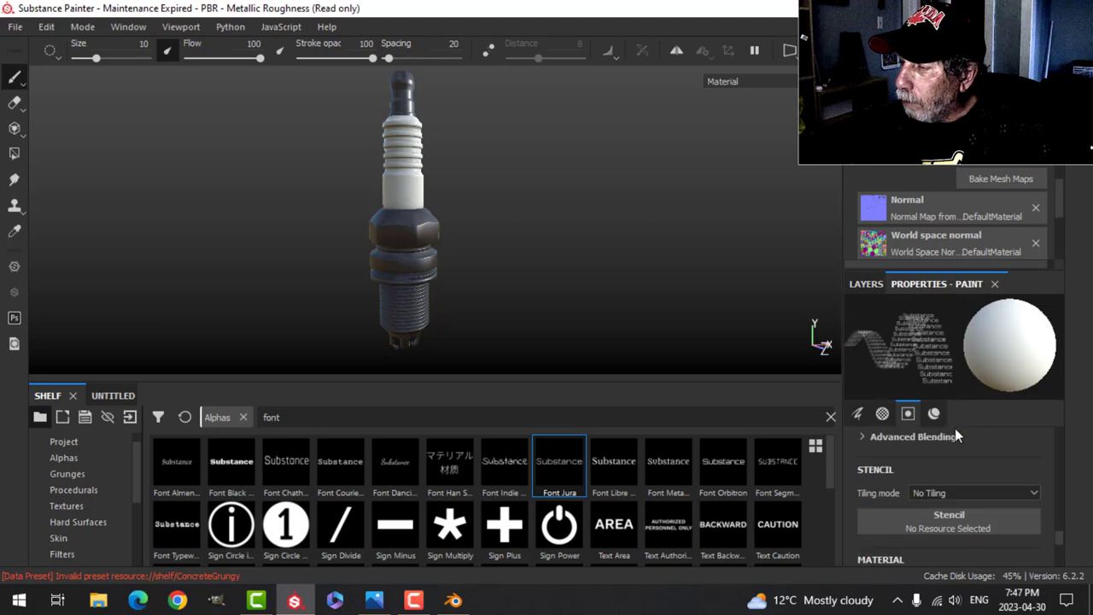
scroll(955, 428, down, 6)
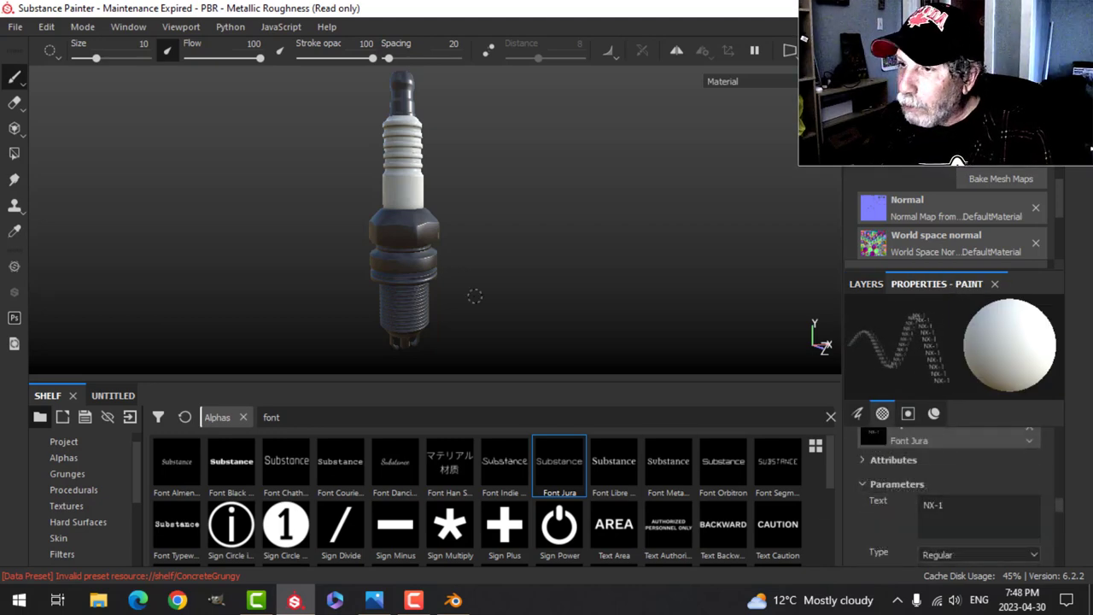
click(969, 557)
click(938, 482)
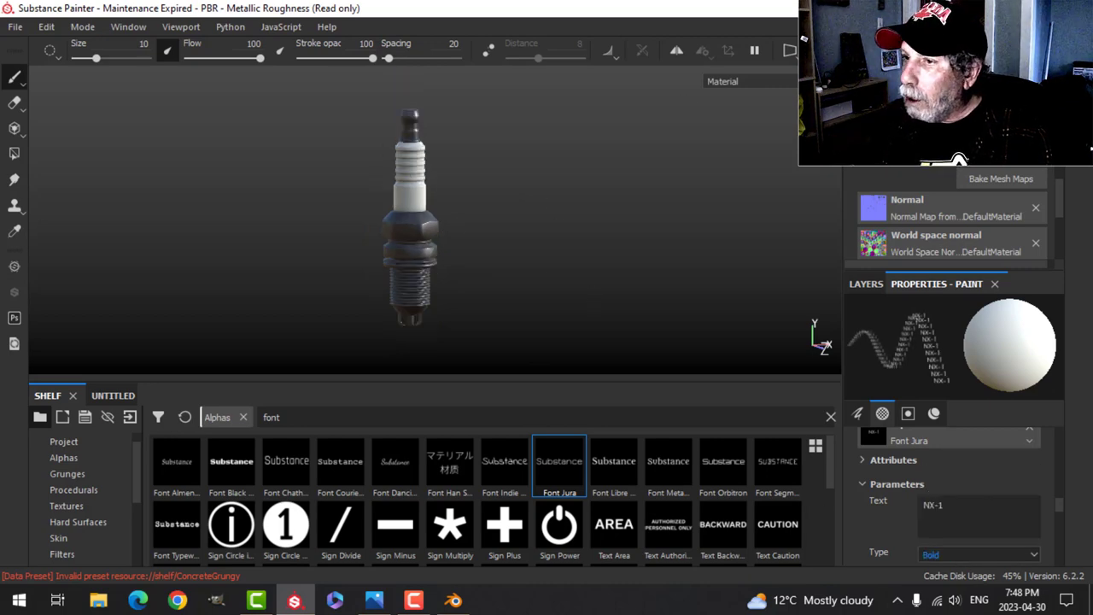
- Enlarge the brush to size 38.72 and stamp NX-1 on the smooth insulator section just above the hex nut
scroll(504, 226, up, 3)
scroll(504, 227, up, 2)
alt+middle_drag(504, 226, 537, 346)
alt+middle_drag(544, 227, 515, 224)
middle_drag(514, 177, 435, 265)
ctrl+right_drag(435, 265, 496, 265)
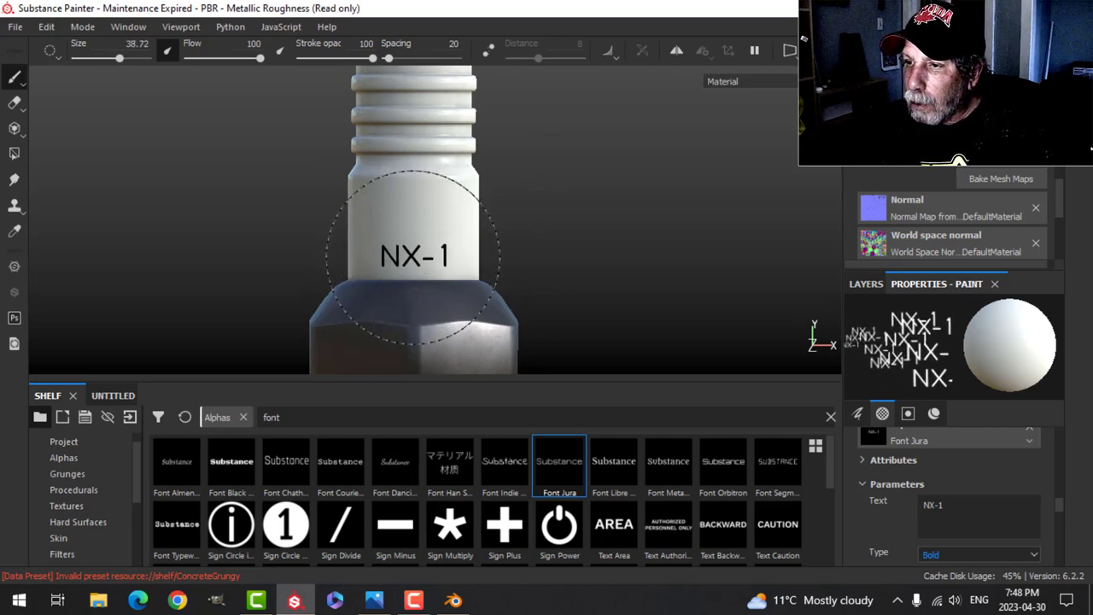
scroll(586, 256, down, 3)
scroll(586, 256, up, 3)
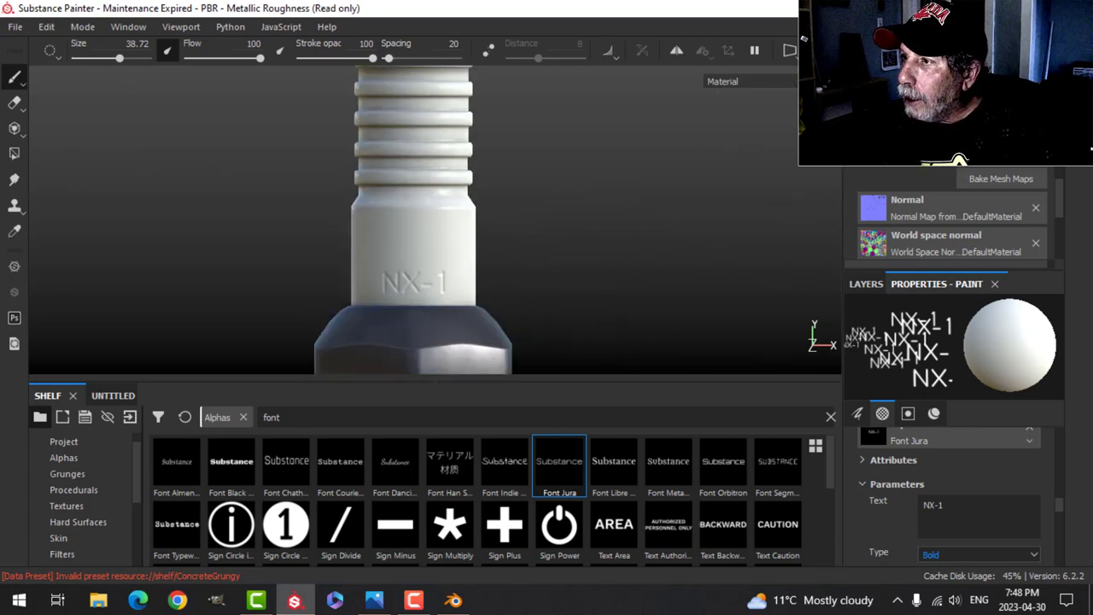
- Examine the engraved NX-1 text and the whole spark plug from several angles
scroll(659, 239, up, 2)
scroll(616, 282, down, 5)
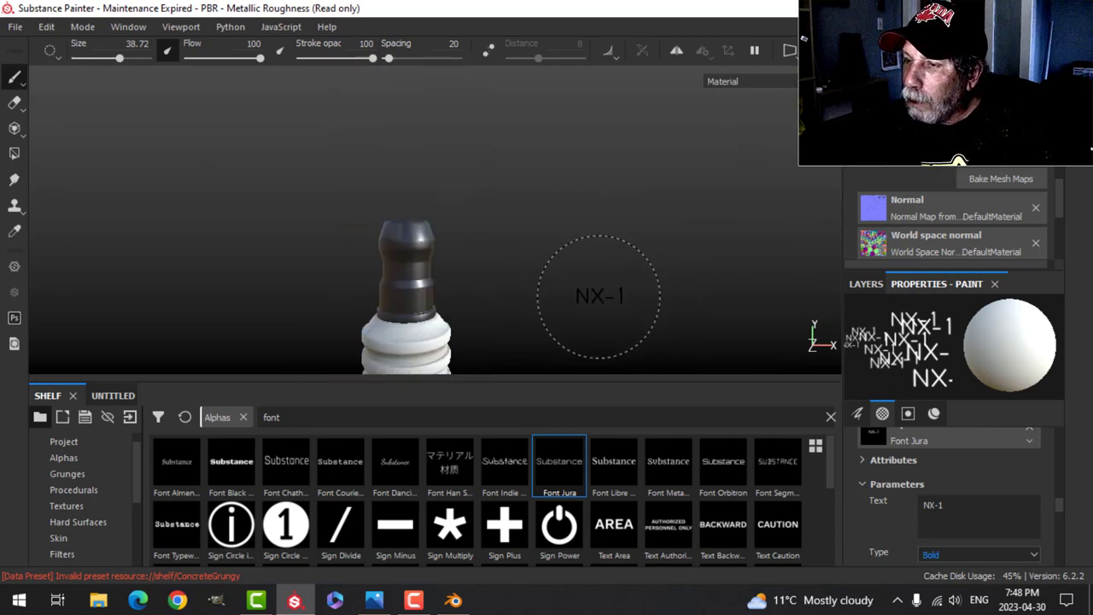
alt+middle_drag(581, 315, 514, 198)
alt+drag(460, 312, 454, 292)
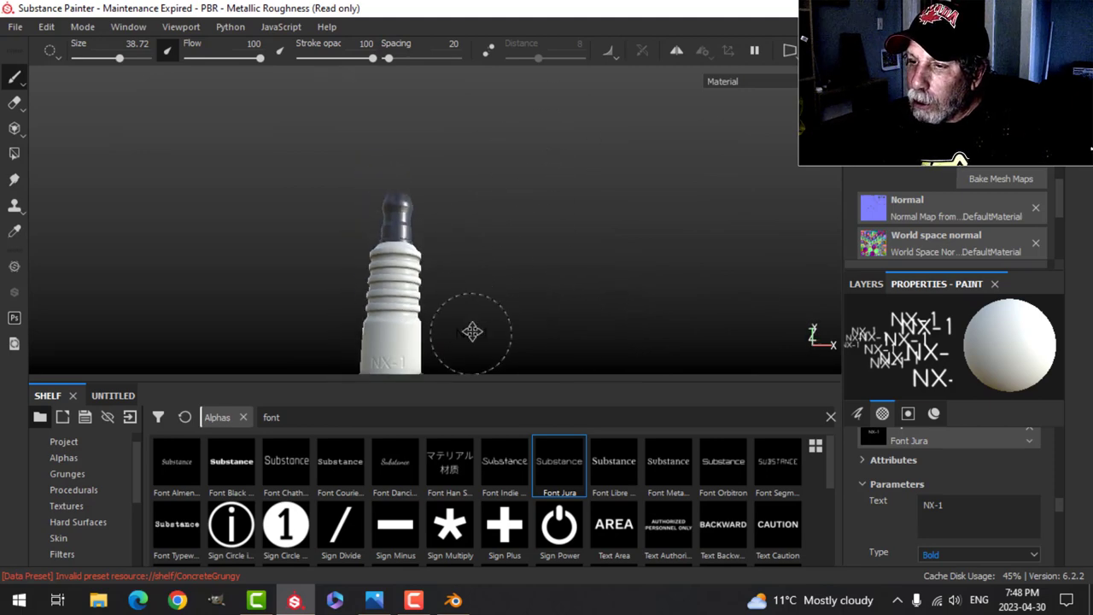
alt+middle_drag(474, 332, 444, 193)
alt+drag(440, 195, 495, 252)
scroll(498, 253, down, 4)
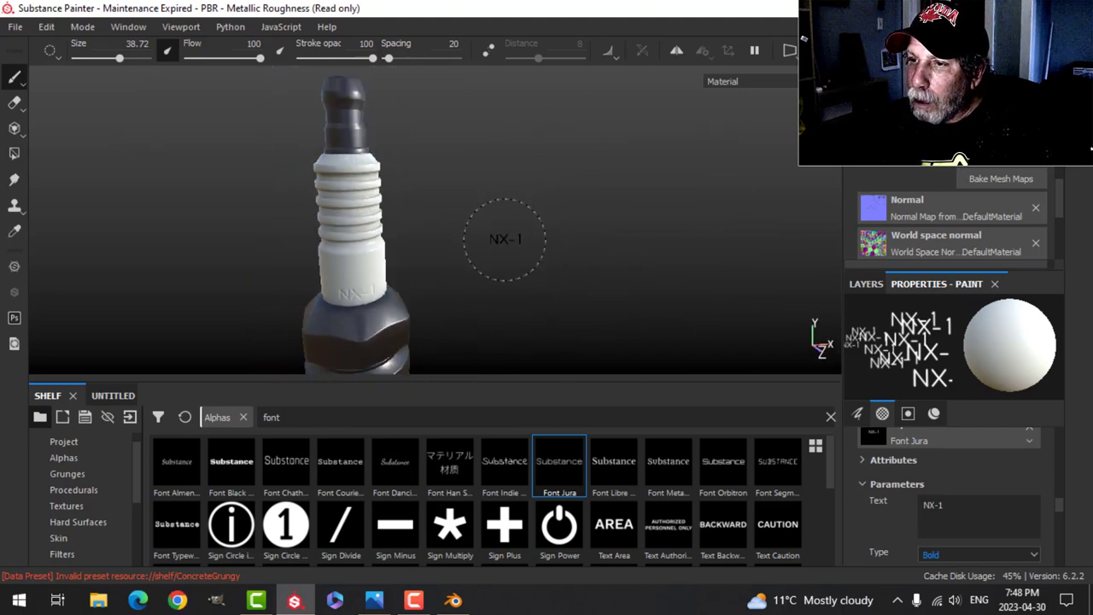
scroll(506, 202, up, 1)
alt+drag(505, 201, 528, 280)
alt+drag(560, 229, 530, 249)
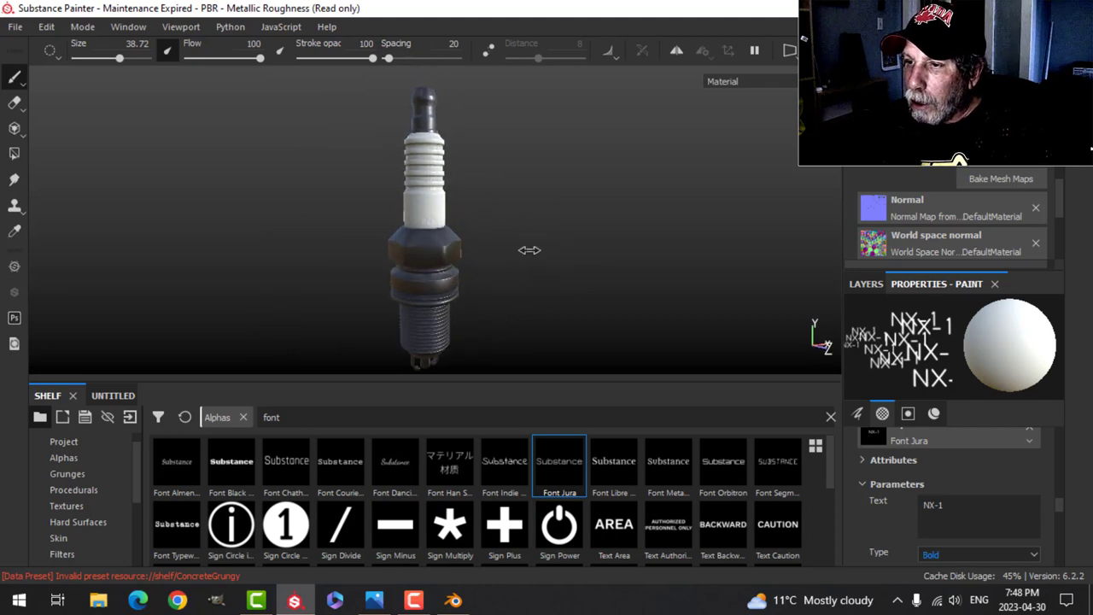
scroll(661, 251, up, 2)
alt+middle_drag(639, 256, 607, 264)
- Rename Layer 1 as TEXT and add a fill layer above it with only the color and roughness channels enabled
click(867, 283)
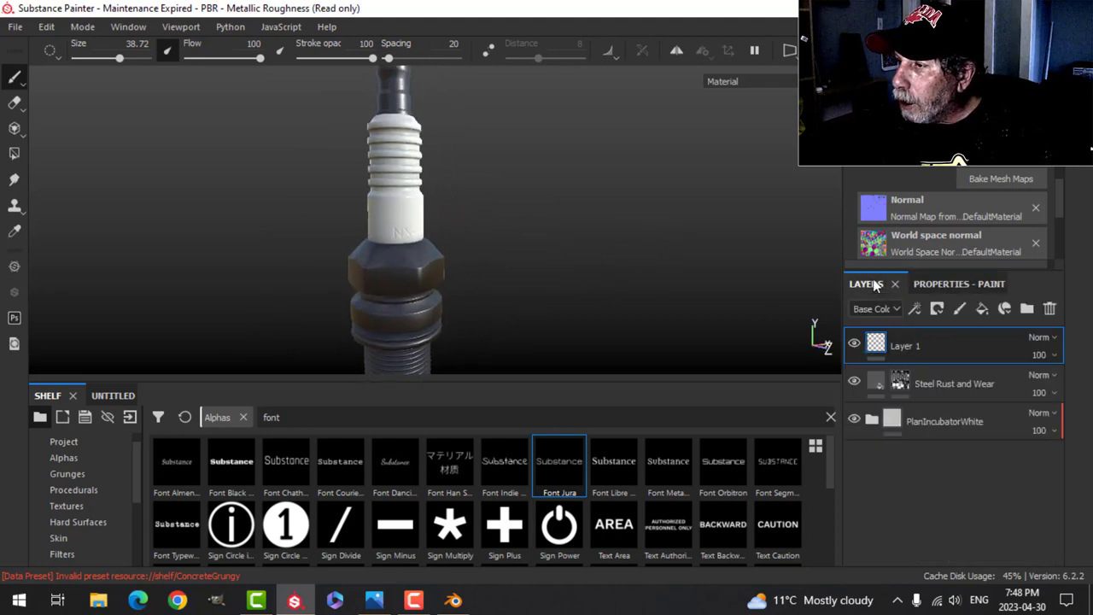
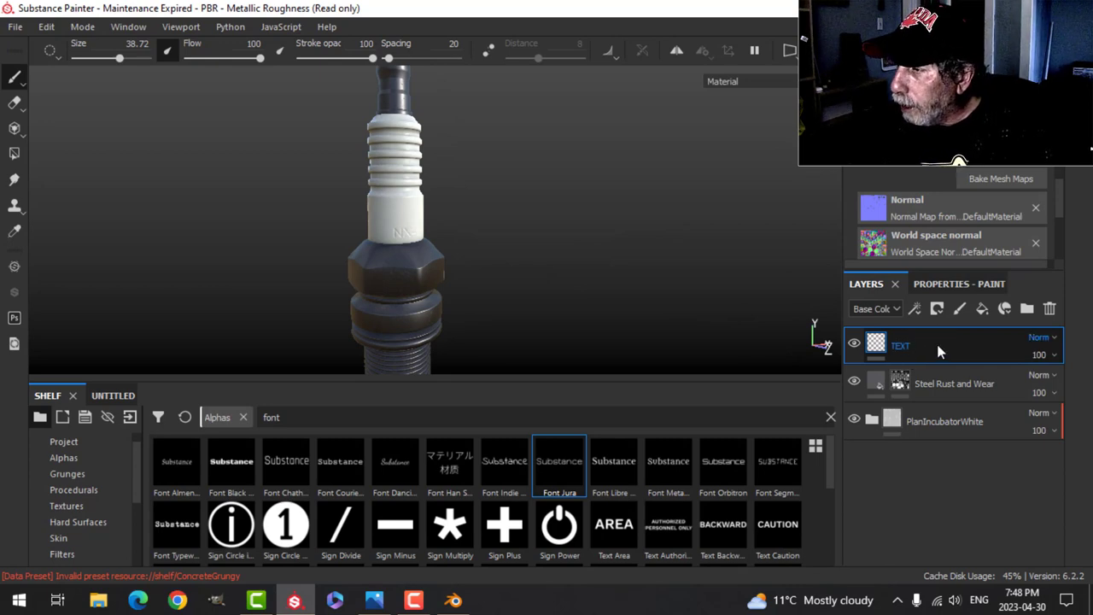
key(Return)
click(981, 284)
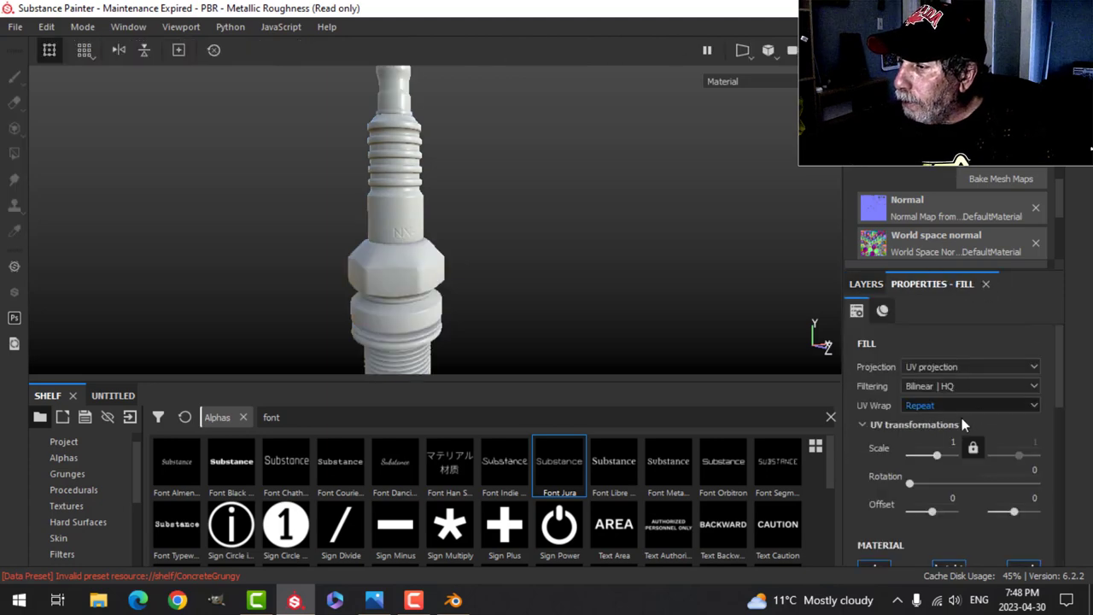
scroll(949, 439, down, 3)
scroll(946, 473, down, 2)
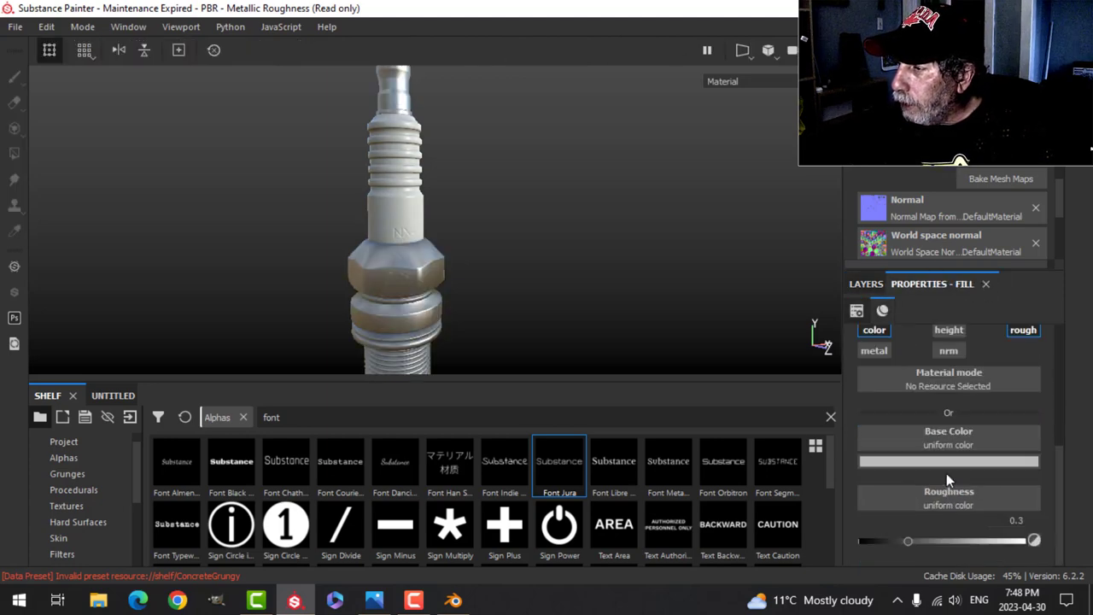
- Set the fill layer's roughness to 1 and its base color to a very dark brown (R 0.011, G 0.009, B 0.000)
drag(910, 544, 1081, 545)
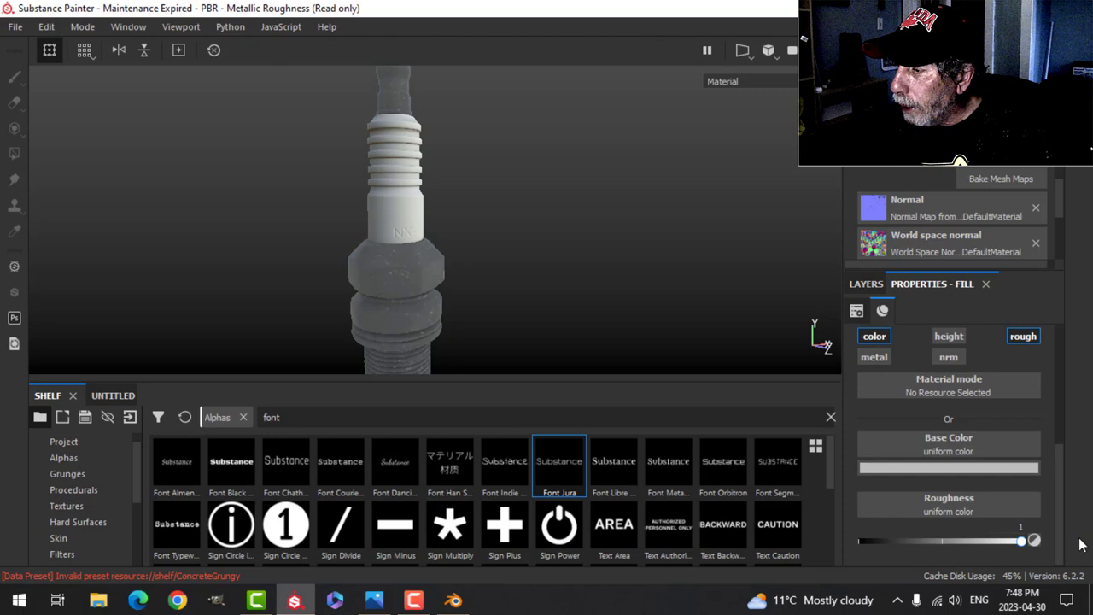
click(982, 469)
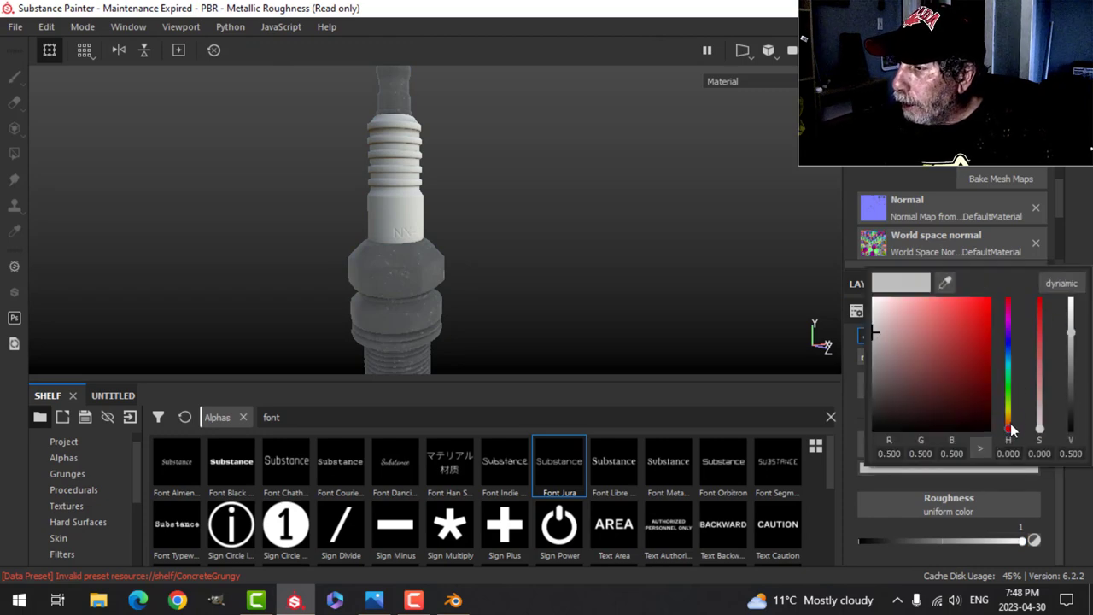
drag(1011, 431, 1009, 416)
click(974, 419)
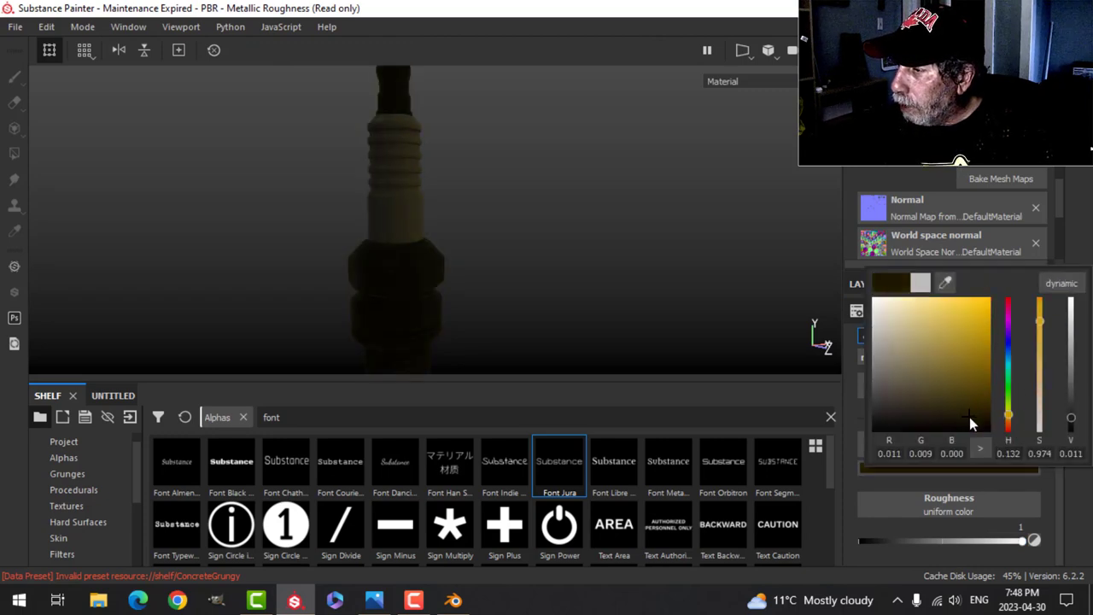
- Add a black mask with a Dirt generator to the dark brown fill layer and set the Dirt Level to 0.74
click(880, 283)
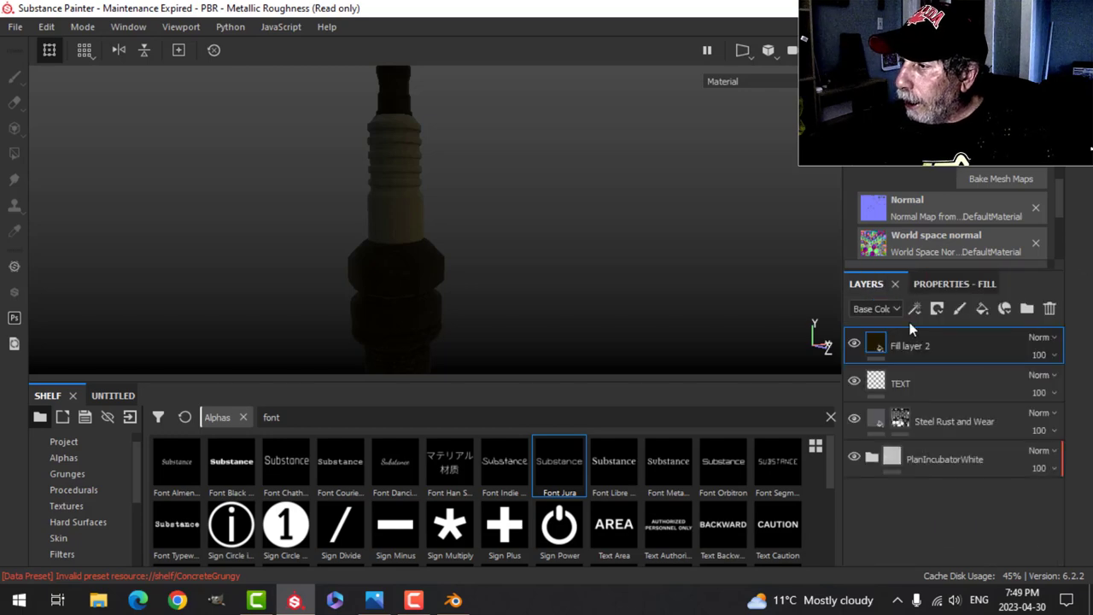
click(937, 308)
click(961, 344)
click(916, 308)
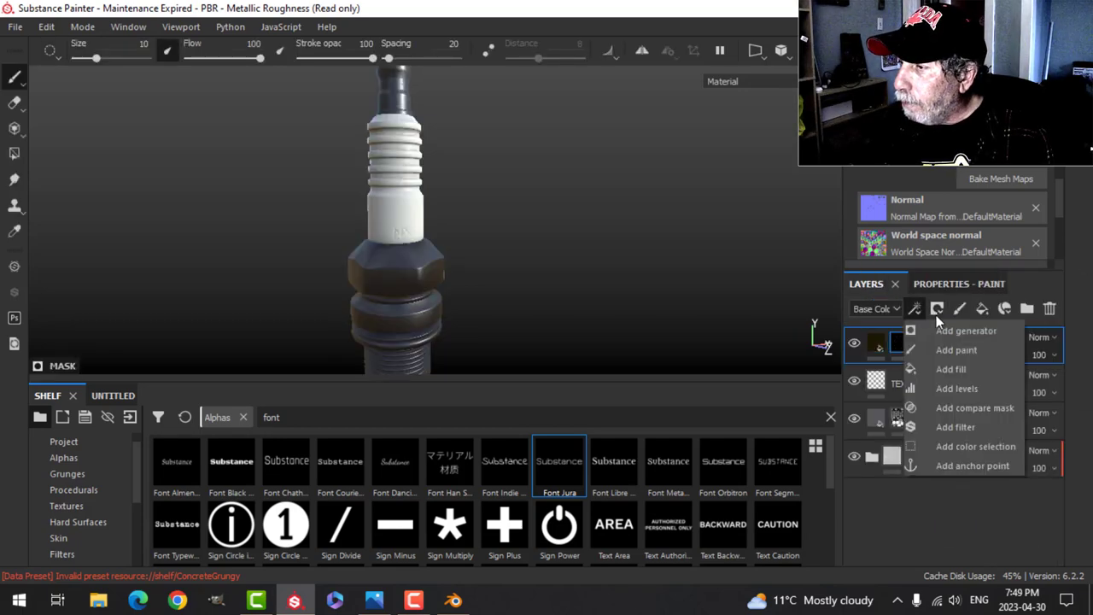
click(946, 330)
click(948, 340)
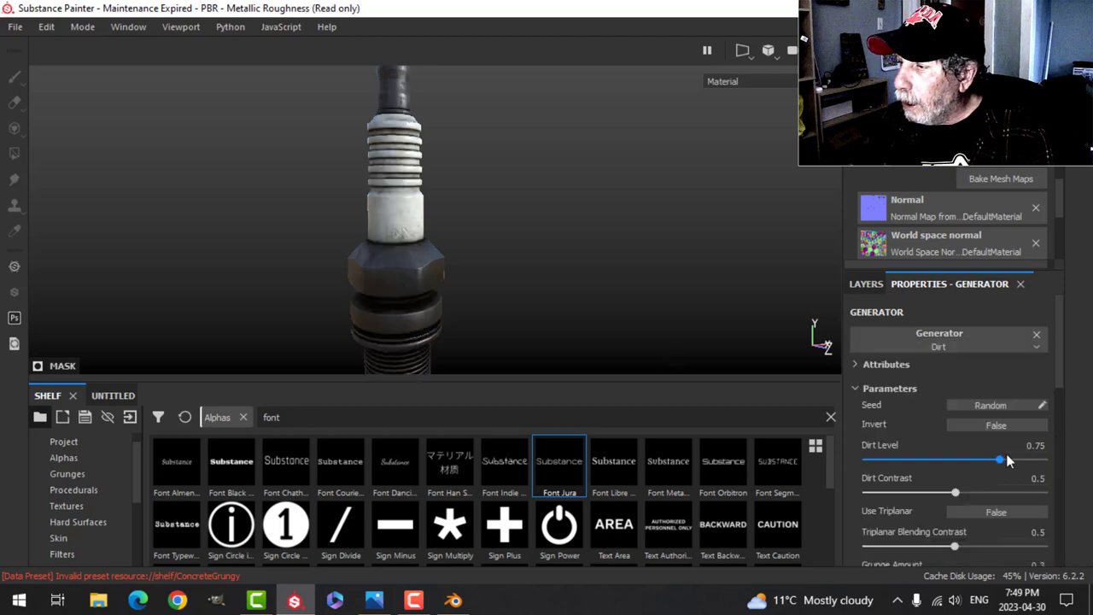
mouse_move(1002, 466)
mouse_down()
mouse_move(976, 466)
mouse_move(999, 462)
mouse_up()
- Examine the dirt distribution on the spark plug's insulator, hex nut and thread from several angles
scroll(534, 248, down, 2)
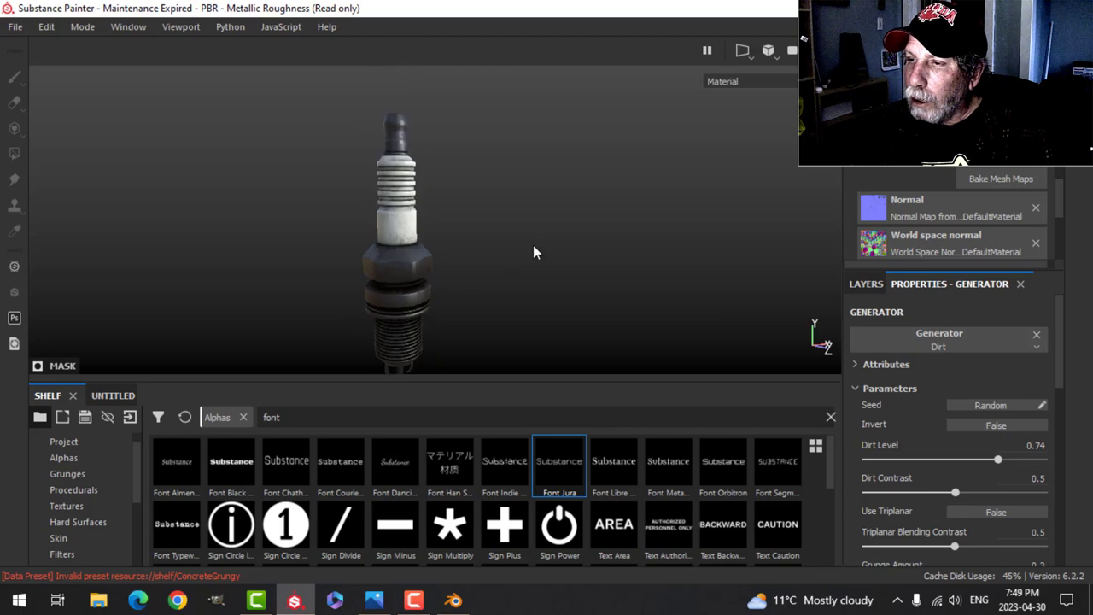
alt+drag(534, 248, 512, 201)
alt+middle_drag(504, 249, 495, 212)
alt+drag(495, 211, 521, 208)
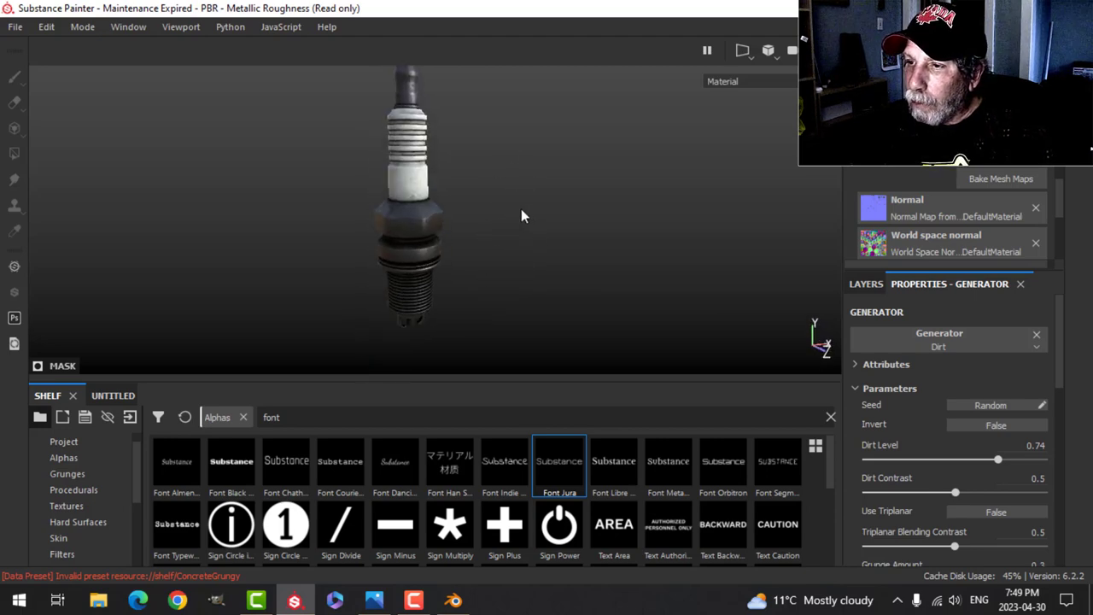
scroll(521, 208, up, 2)
alt+middle_drag(517, 210, 522, 231)
alt+drag(522, 231, 461, 224)
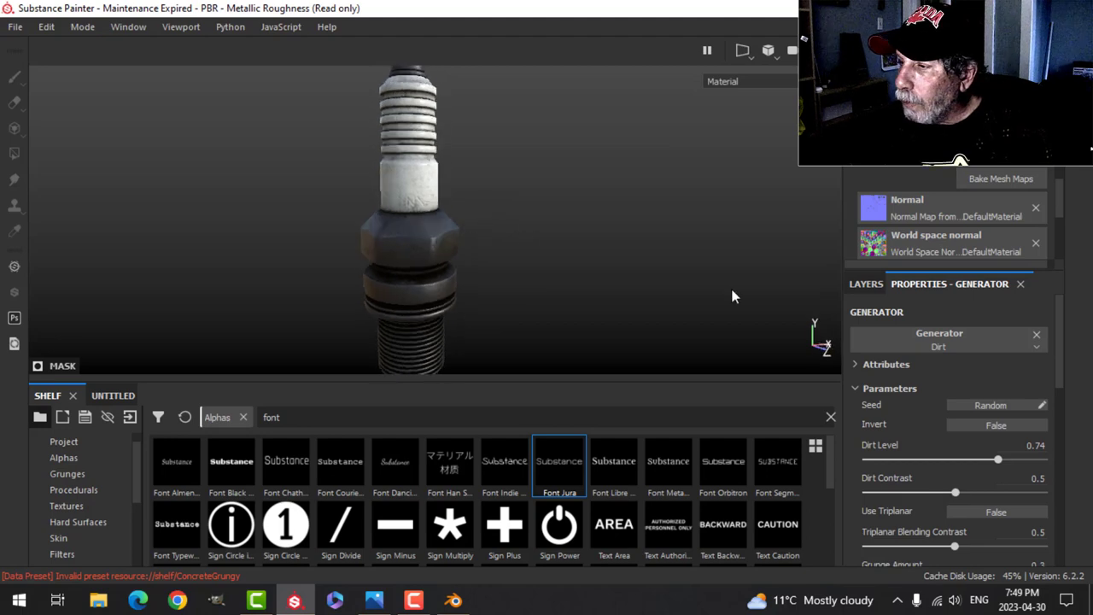
- Rename the dark brown fill layer as DIRT and add an anchor point to the TEXT layer
click(865, 284)
double_click(935, 346)
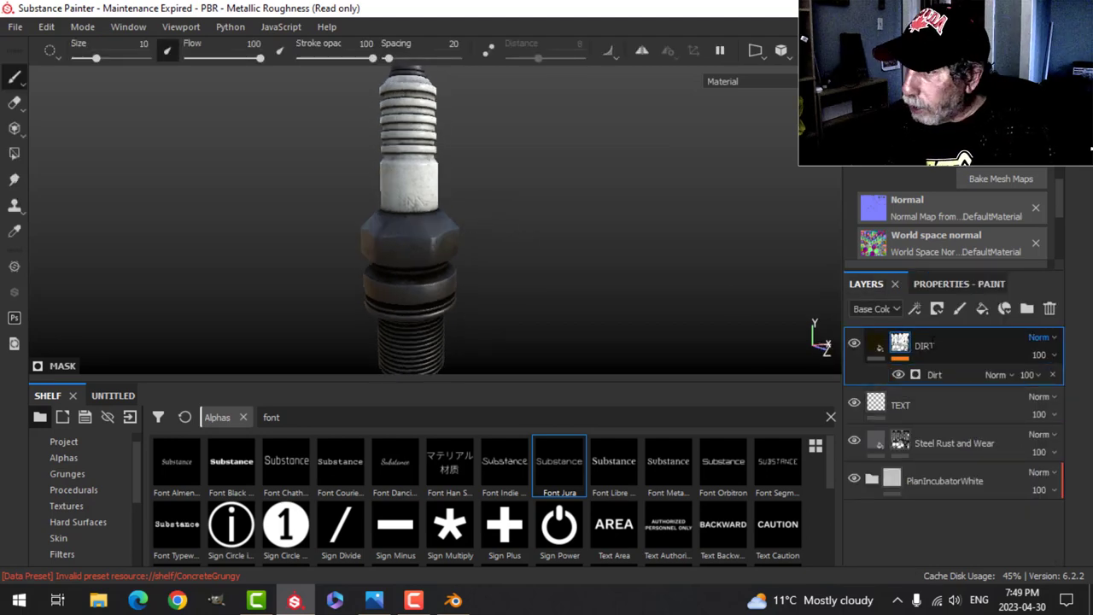
click(914, 403)
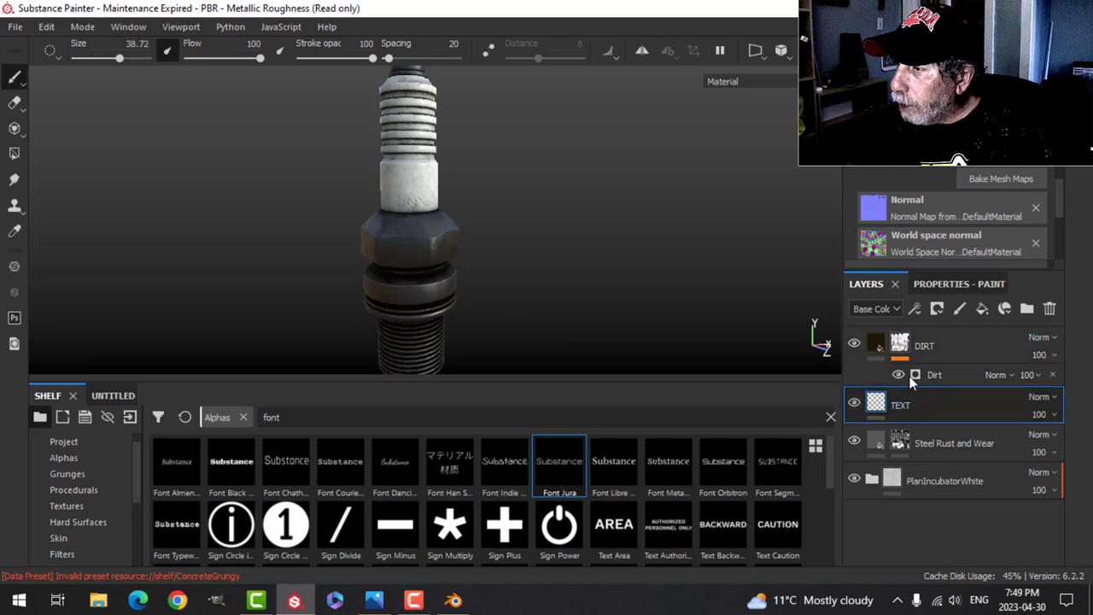
click(922, 309)
click(945, 463)
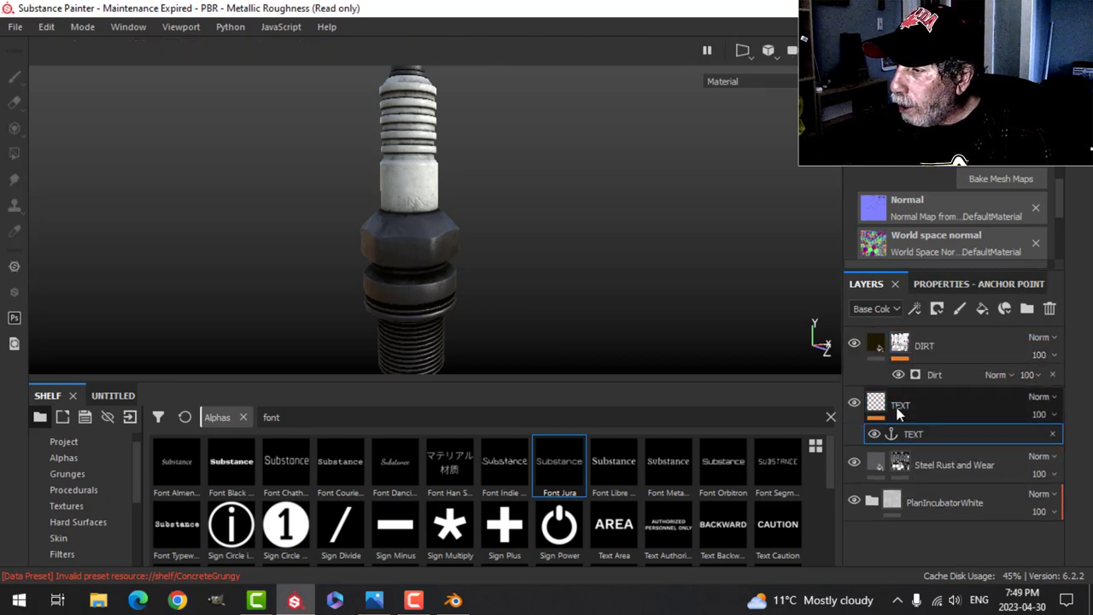
- Enable Micro Height in the micro details of the DIRT layer's Dirt generator
click(935, 374)
click(950, 284)
scroll(888, 423, down, 3)
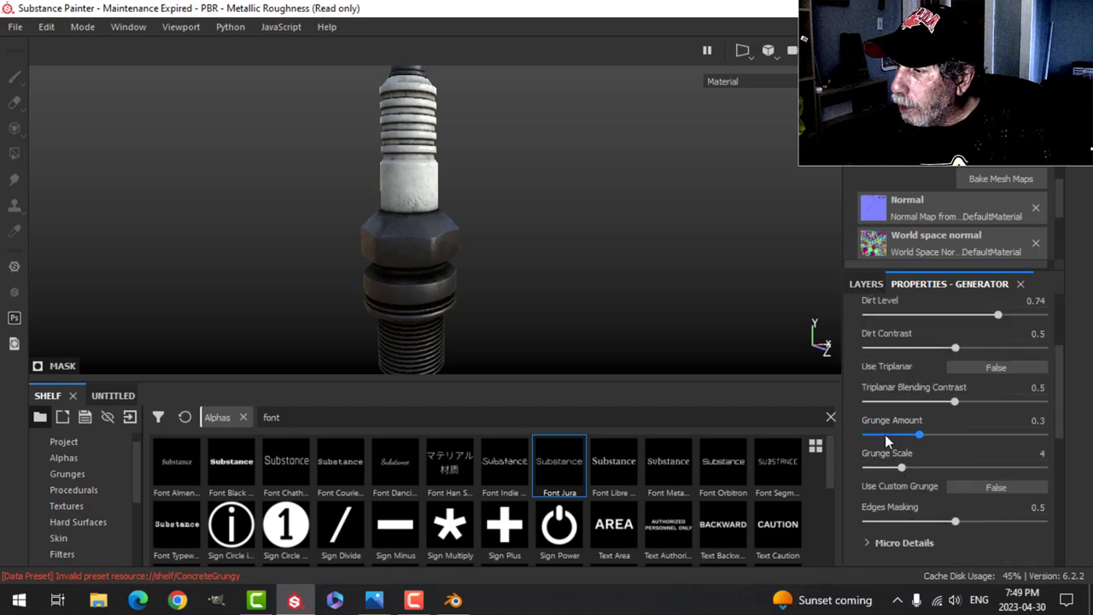
scroll(886, 444, down, 2)
click(868, 446)
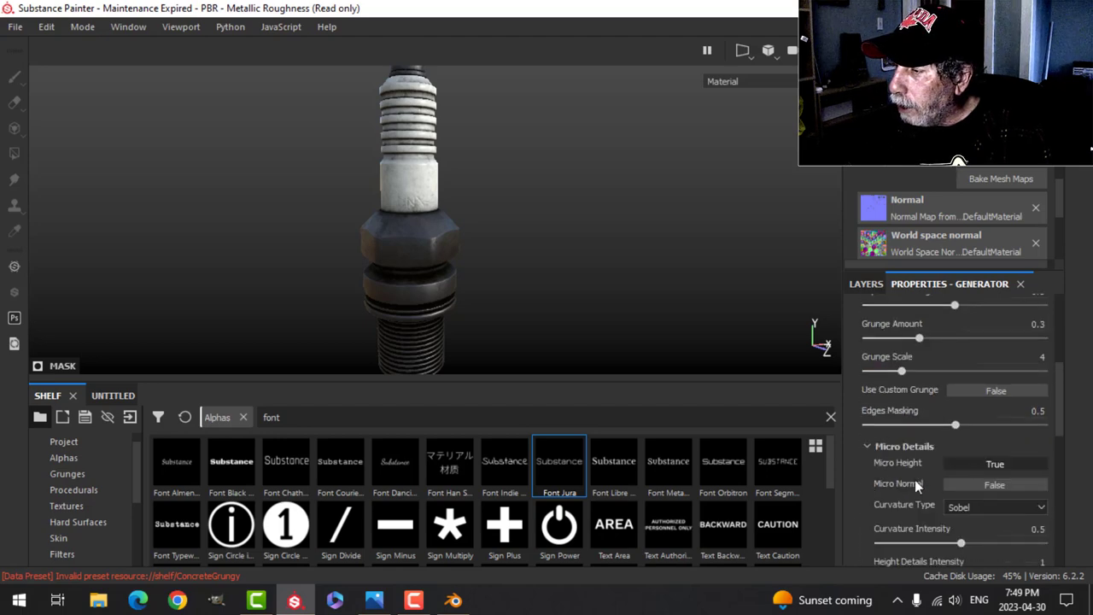
scroll(906, 482, down, 5)
- Assign the TEXT anchor point as the generator's Micro Height input and set its referenced channel to Height
click(933, 522)
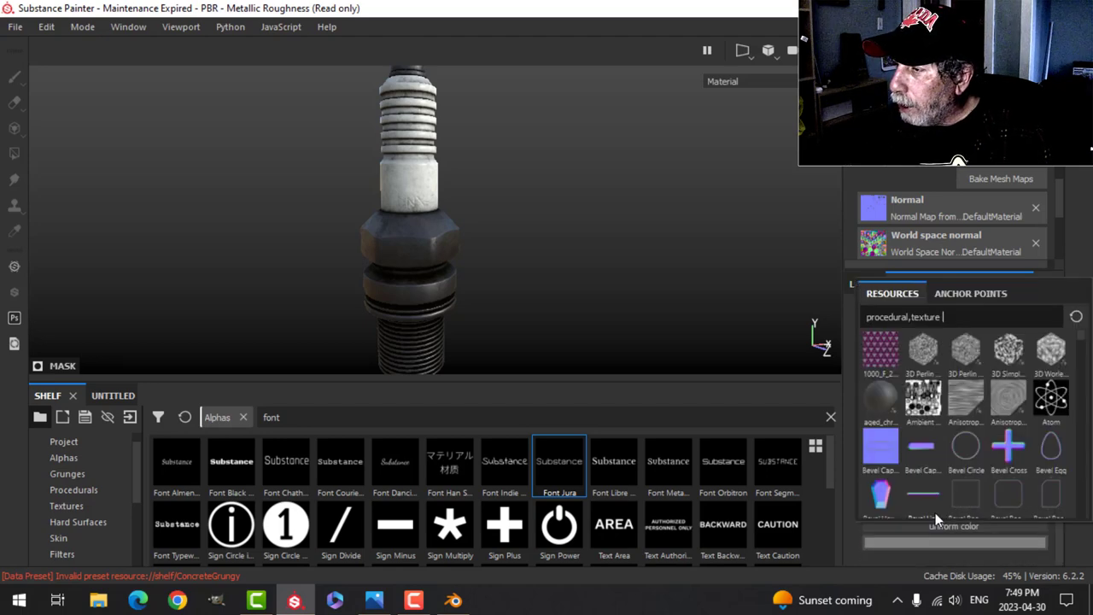
click(956, 297)
click(893, 317)
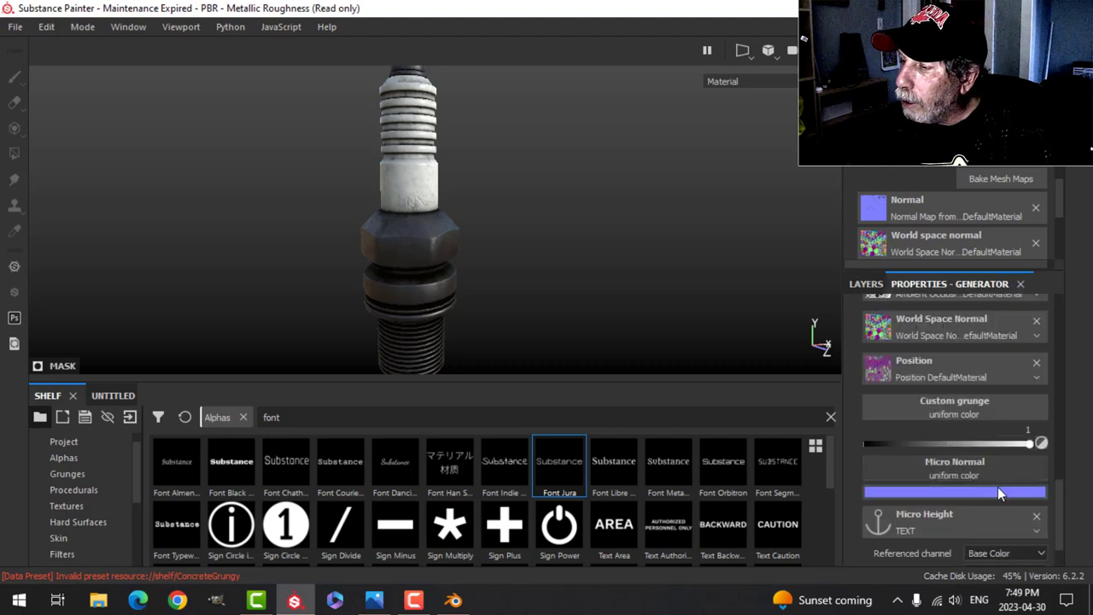
click(976, 552)
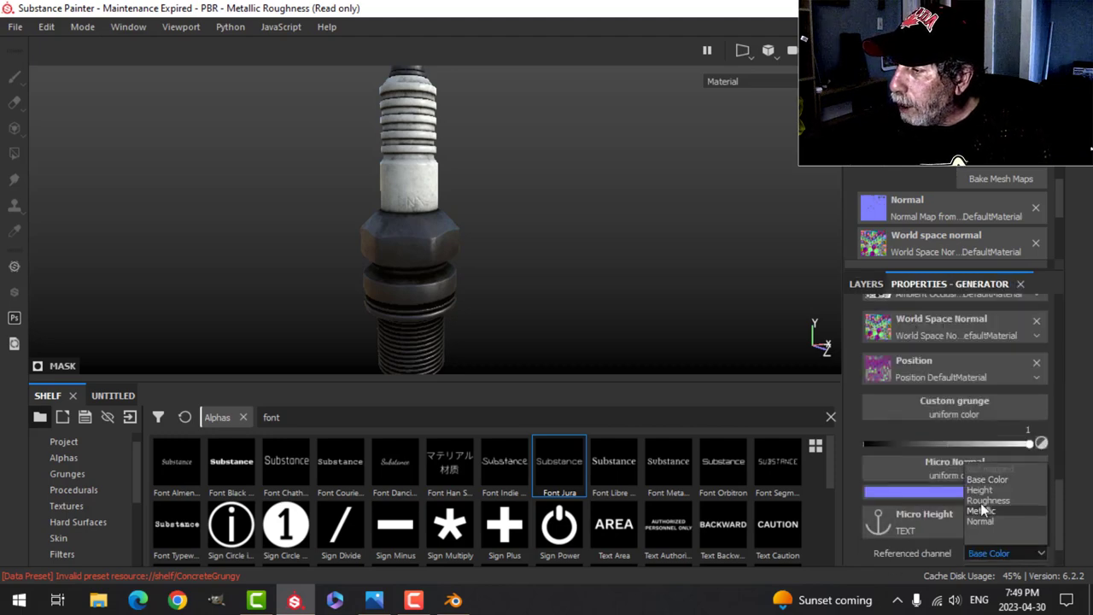
click(981, 490)
scroll(535, 232, up, 3)
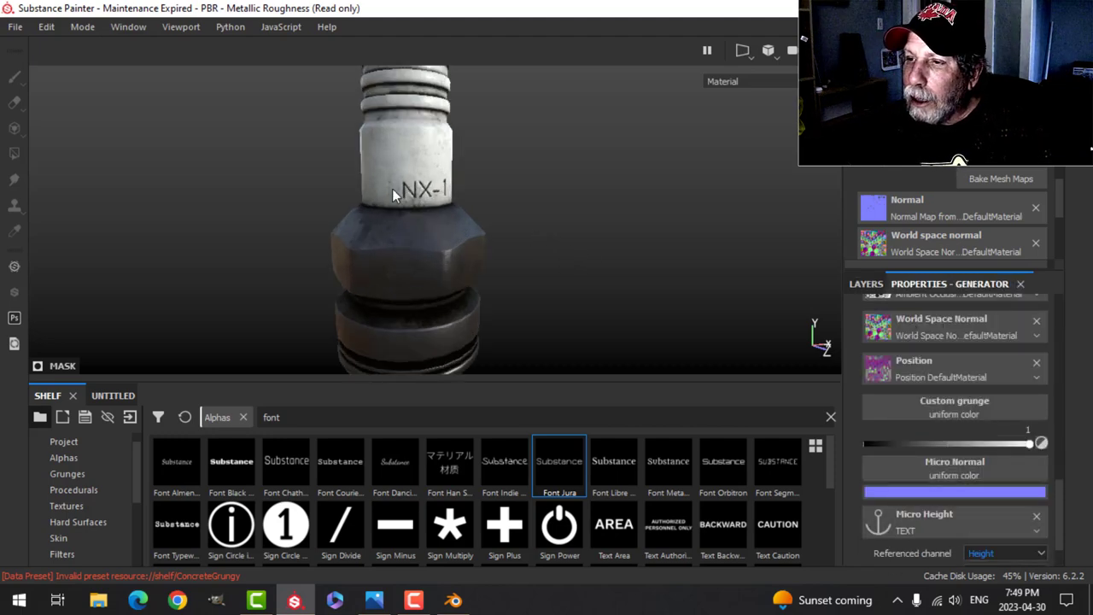
scroll(470, 220, down, 5)
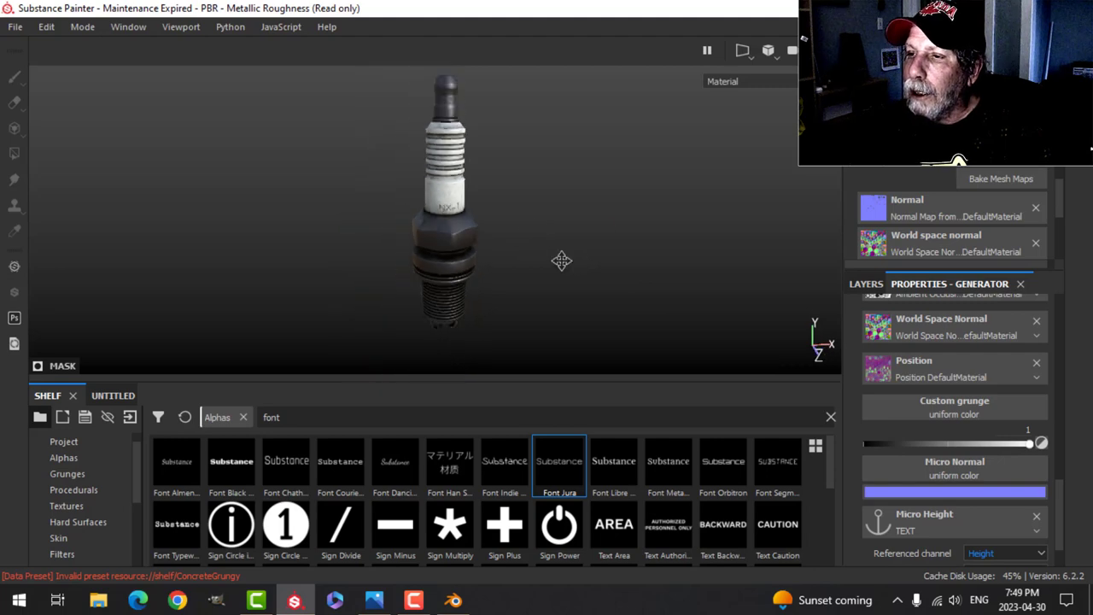
mouse_move(519, 260)
alt+mouse_down()
mouse_move(535, 234)
mouse_move(516, 254)
mouse_move(529, 256)
alt+mouse_up()
- Duplicate the DIRT layer and clear the copy's mask so it is plain black without a generator
click(865, 284)
click(892, 348)
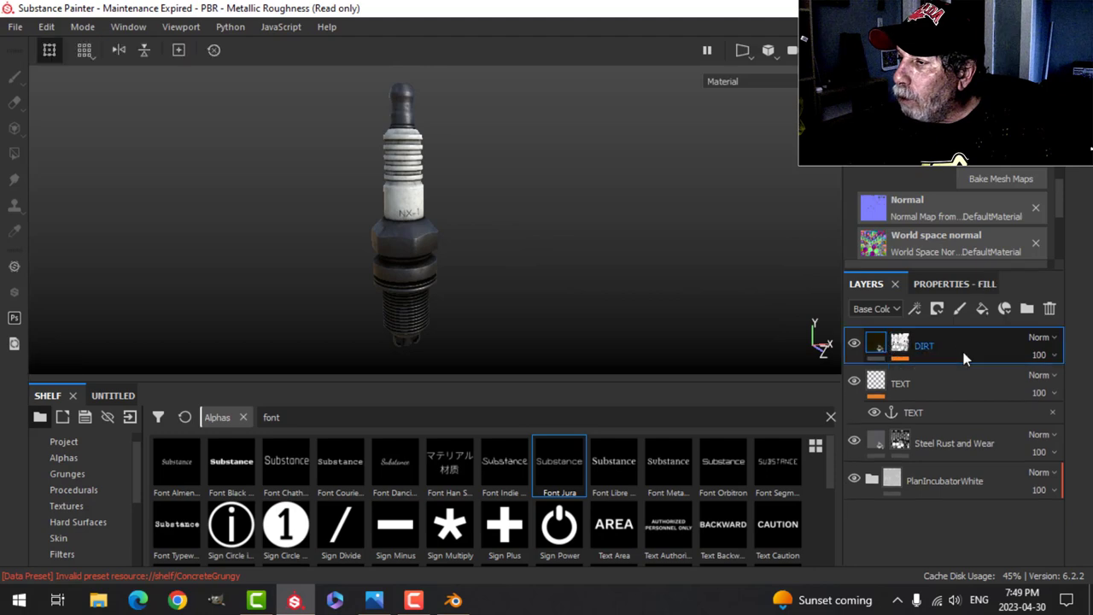
right_click(913, 350)
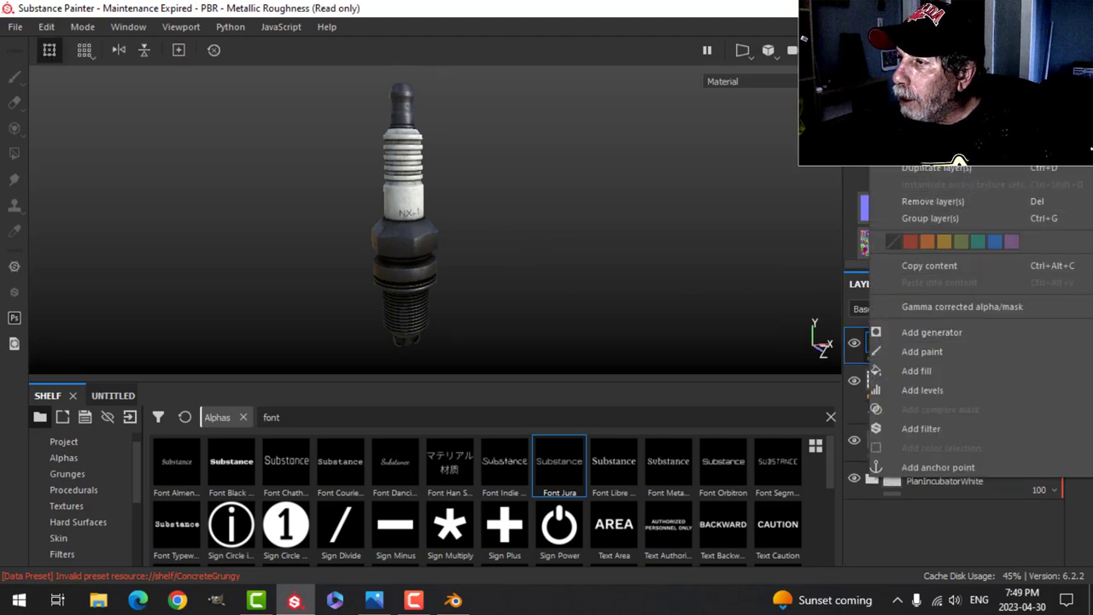
click(934, 168)
right_click(904, 342)
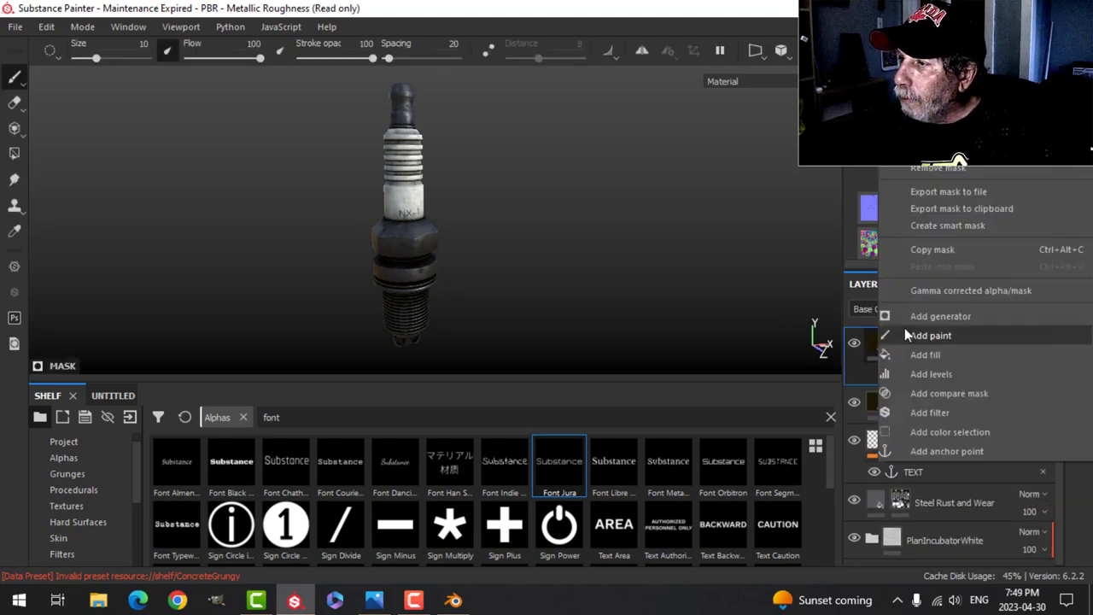
click(938, 152)
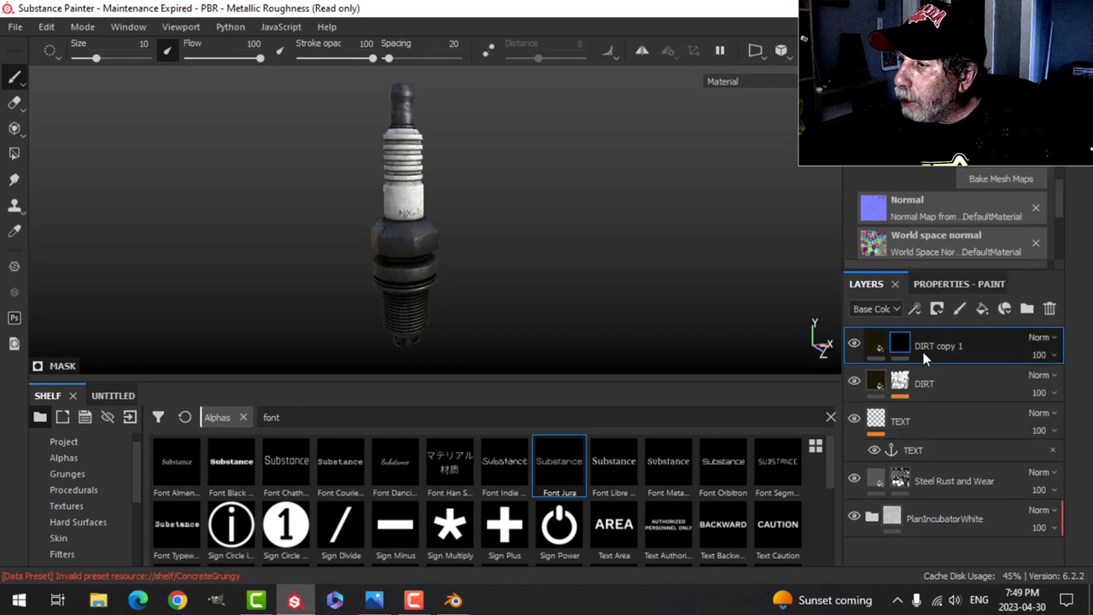
- Set the base color of the DIRT copy 1 layer to a light grey
click(878, 351)
click(953, 284)
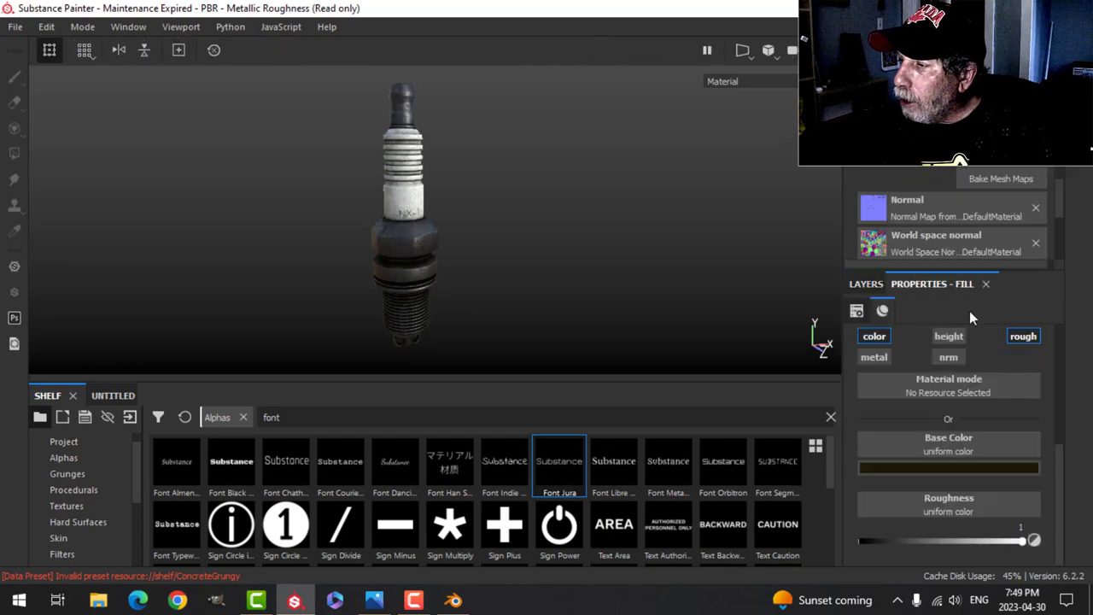
click(973, 470)
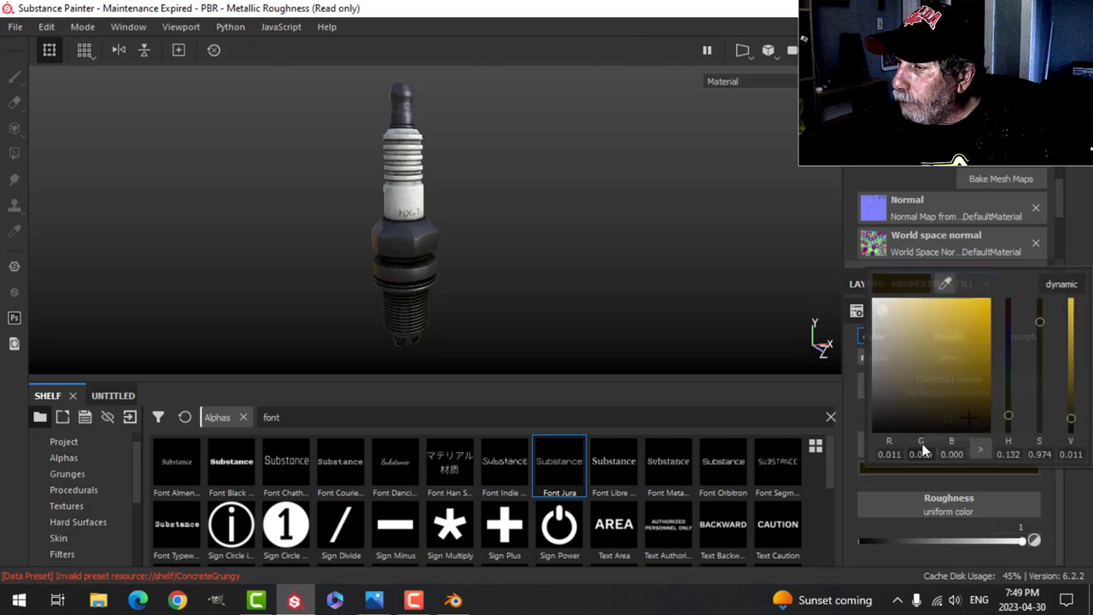
drag(885, 381, 873, 344)
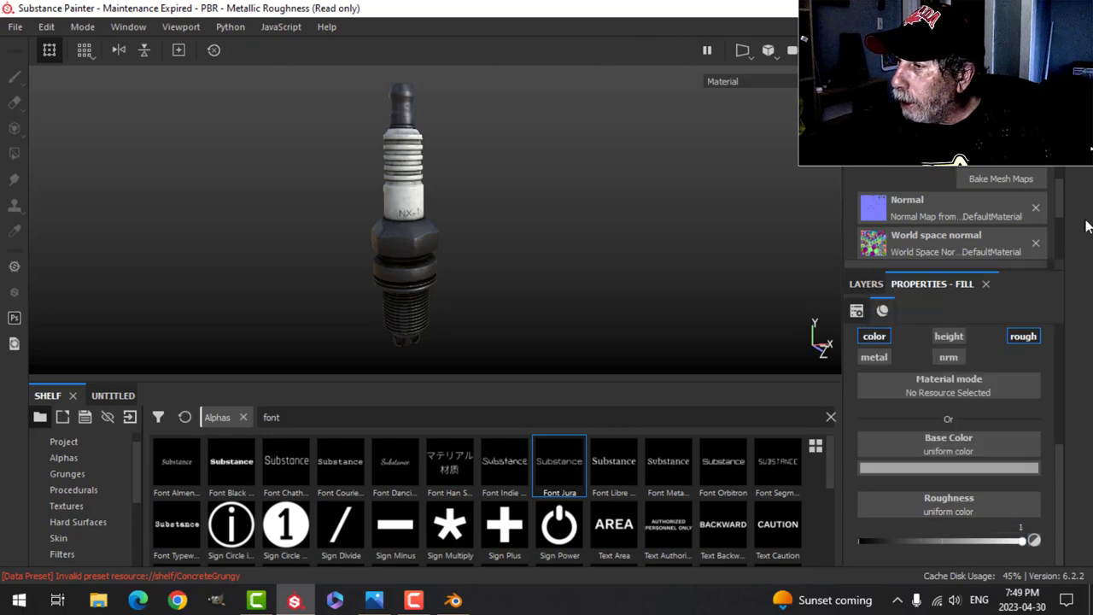
- Add a Metal Edge Wear generator to the mask of the DIRT copy 1 layer
click(866, 284)
click(897, 342)
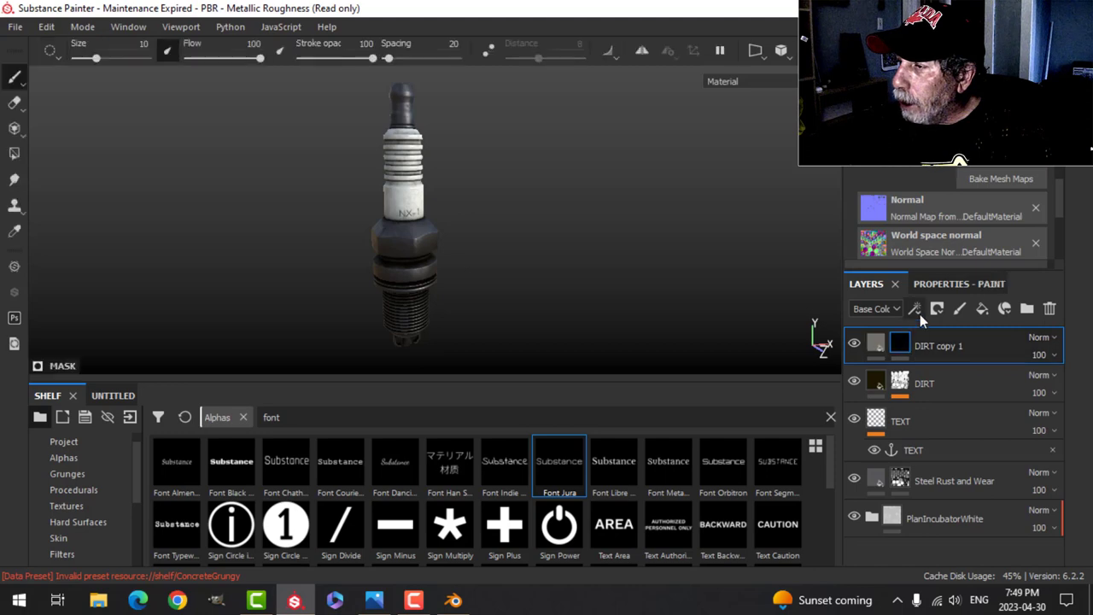
click(915, 308)
click(933, 329)
click(930, 337)
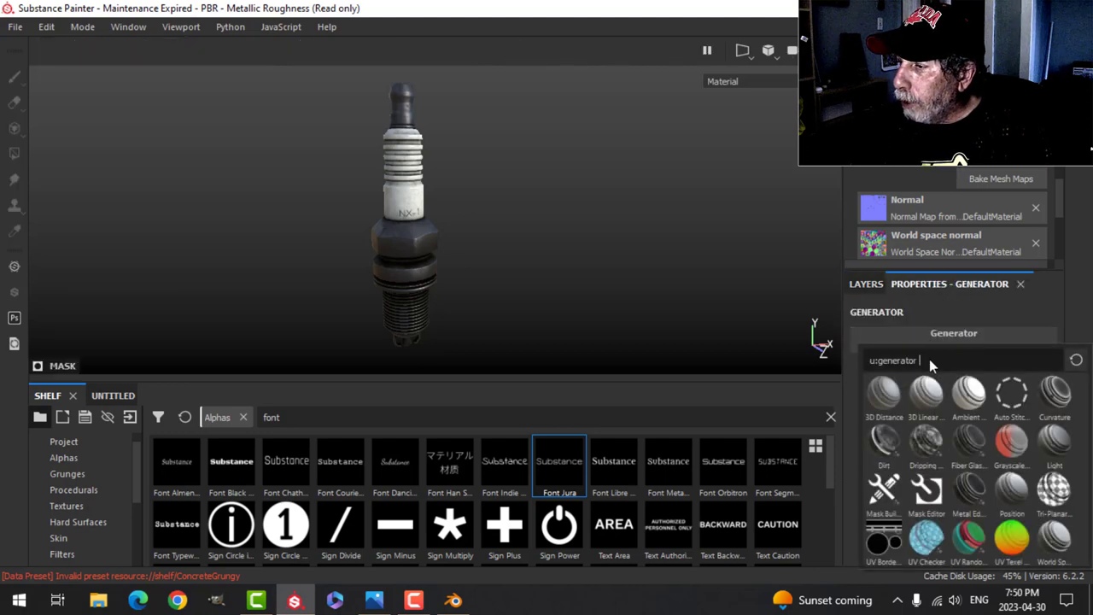
click(977, 510)
- Set the Metal Edge Wear generator's Wear Level to 0.53, checking the wear on the insulator and metal body
scroll(492, 264, up, 4)
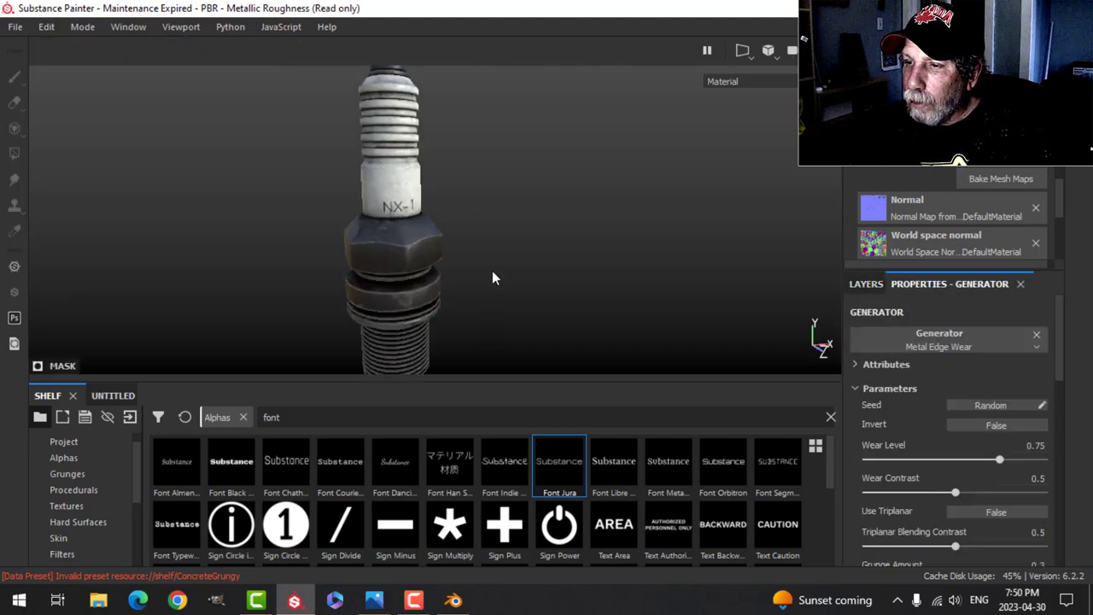
alt+drag(506, 262, 510, 267)
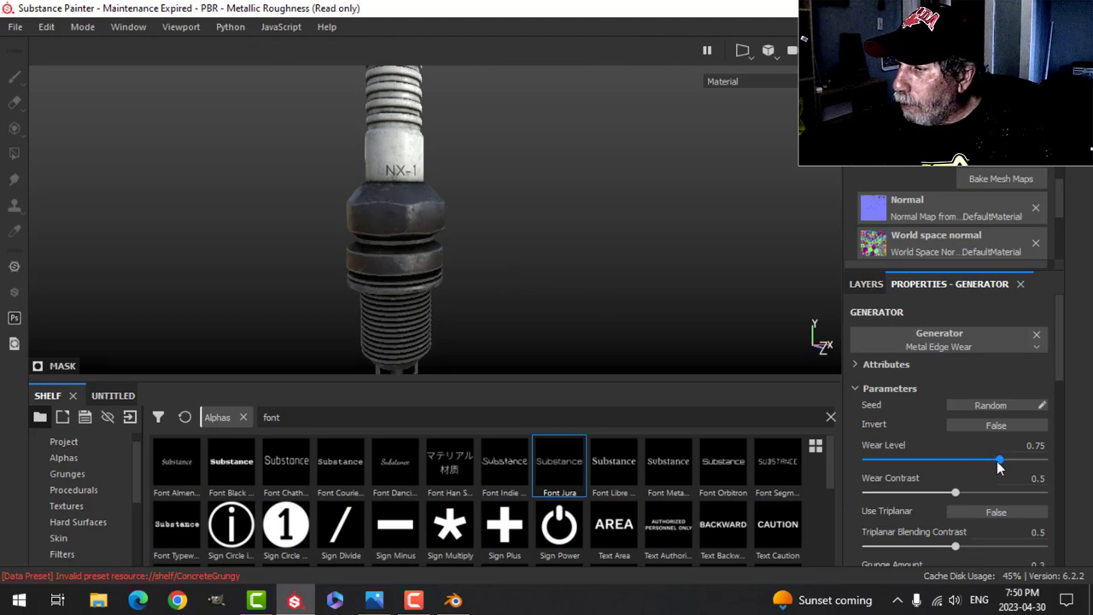
drag(1000, 462, 922, 462)
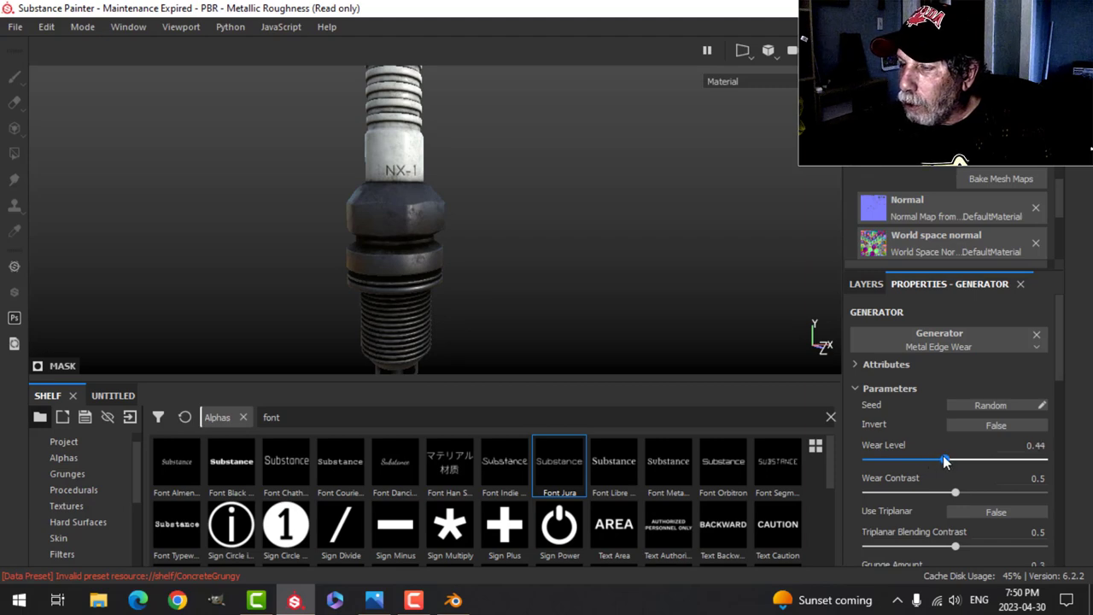
alt+drag(472, 186, 483, 212)
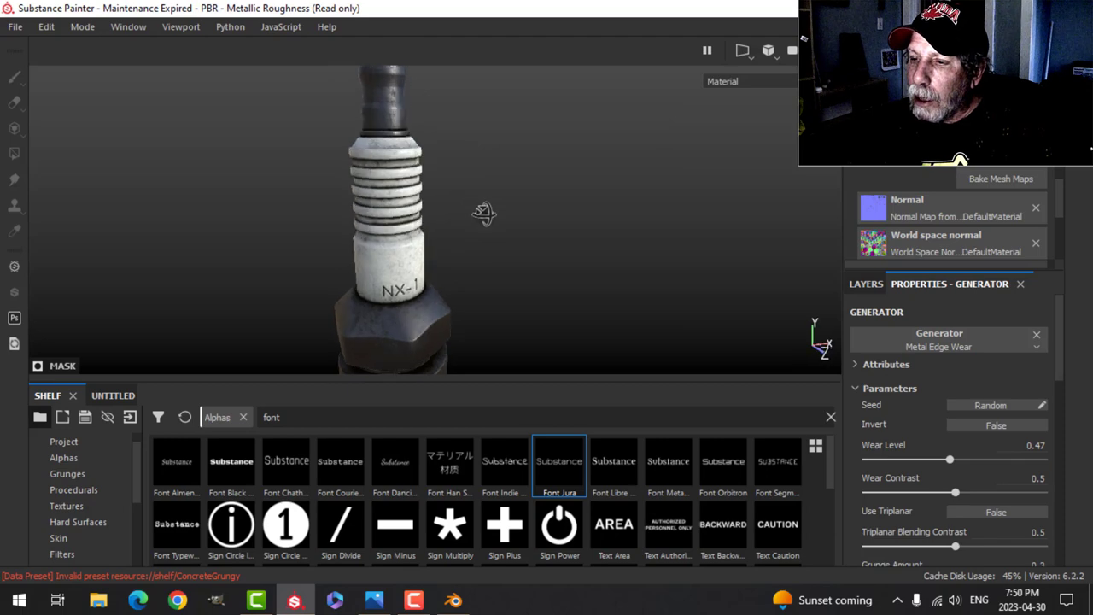
alt+middle_drag(481, 277, 479, 137)
alt+drag(480, 145, 488, 248)
alt+middle_drag(490, 269, 491, 204)
alt+drag(507, 223, 555, 218)
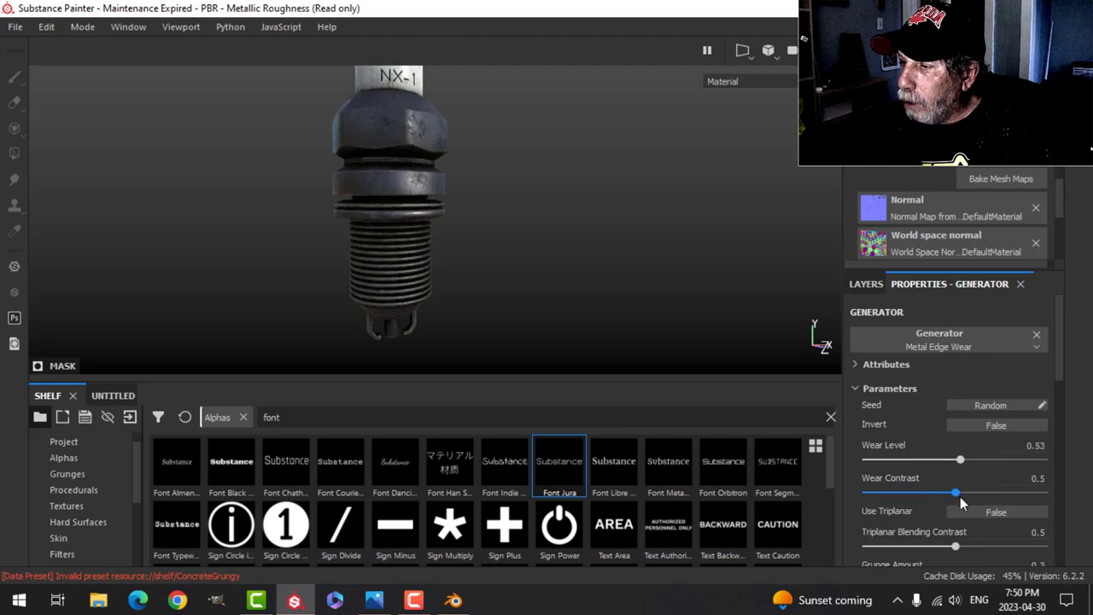
- Set the Wear Contrast to 0.49 and check the edge wear on the whole spark plug
drag(1009, 483, 952, 480)
mouse_move(491, 193)
alt+mouse_down()
mouse_move(484, 181)
mouse_move(493, 200)
mouse_move(498, 181)
alt+mouse_up()
scroll(480, 169, down, 2)
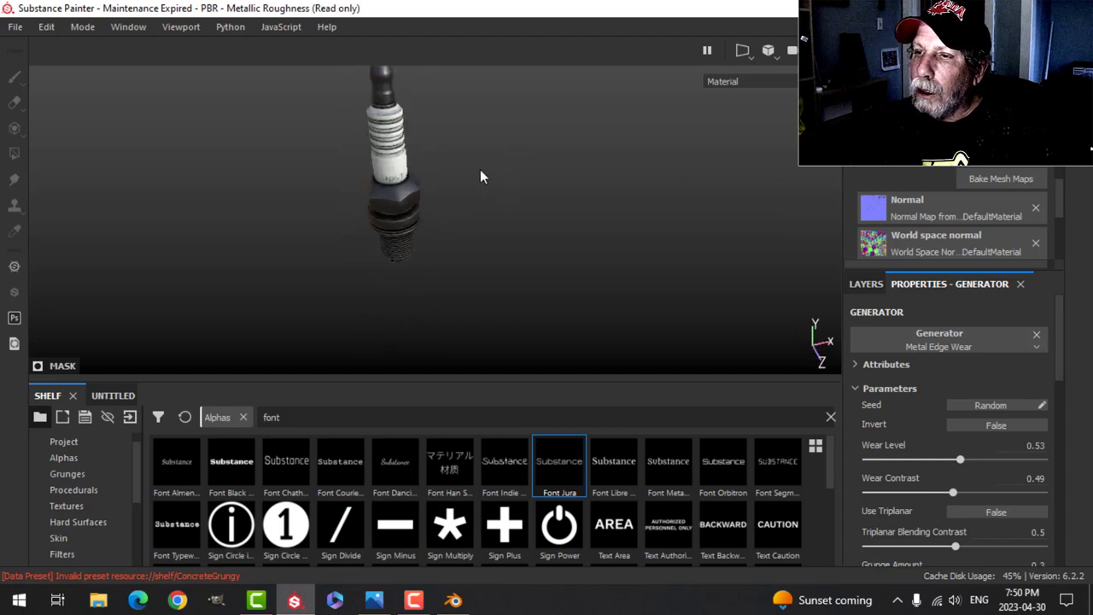
alt+middle_drag(480, 156, 482, 191)
mouse_move(465, 206)
alt+mouse_down()
mouse_move(488, 140)
mouse_move(461, 240)
mouse_move(477, 200)
alt+mouse_up()
alt+drag(597, 263, 691, 254)
- Add a fill layer above DIRT copy 1 with only the color and height channels active and its height at -0.0531
click(864, 284)
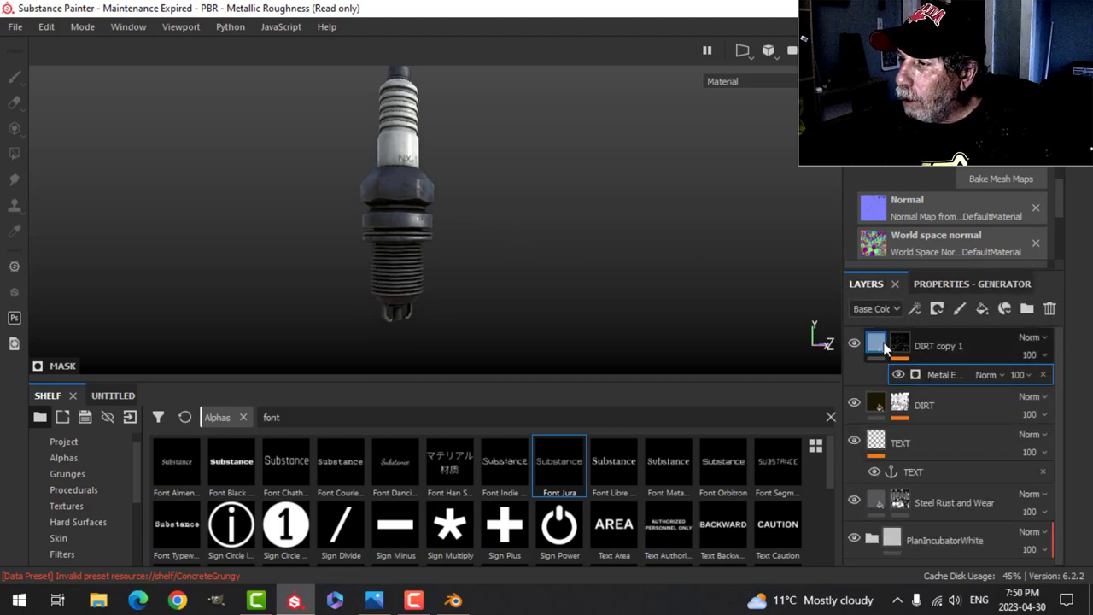
click(983, 308)
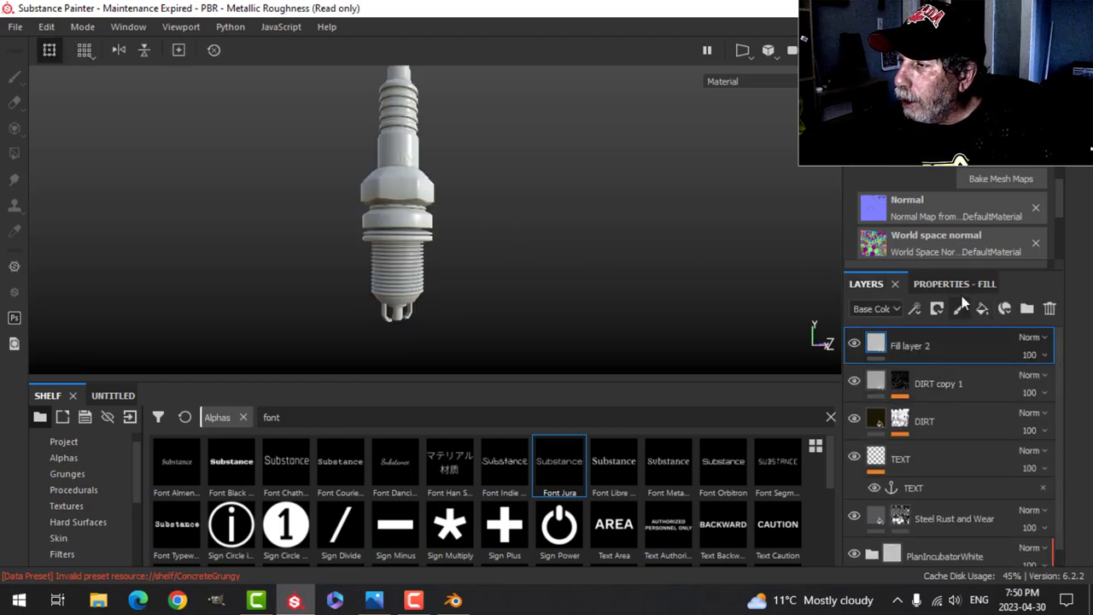
click(954, 283)
click(880, 336)
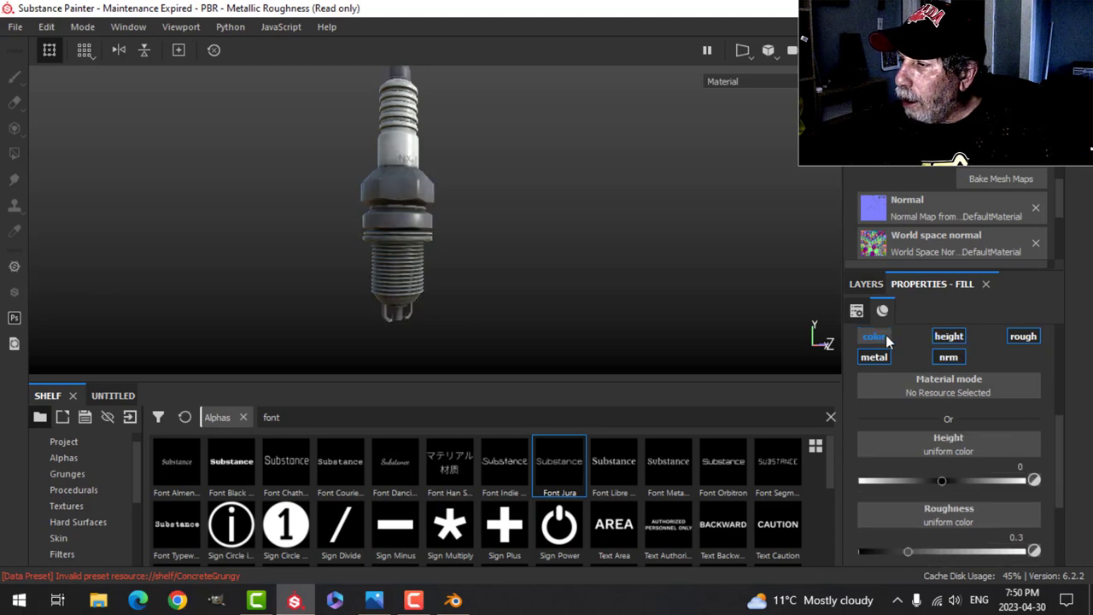
click(880, 336)
click(953, 336)
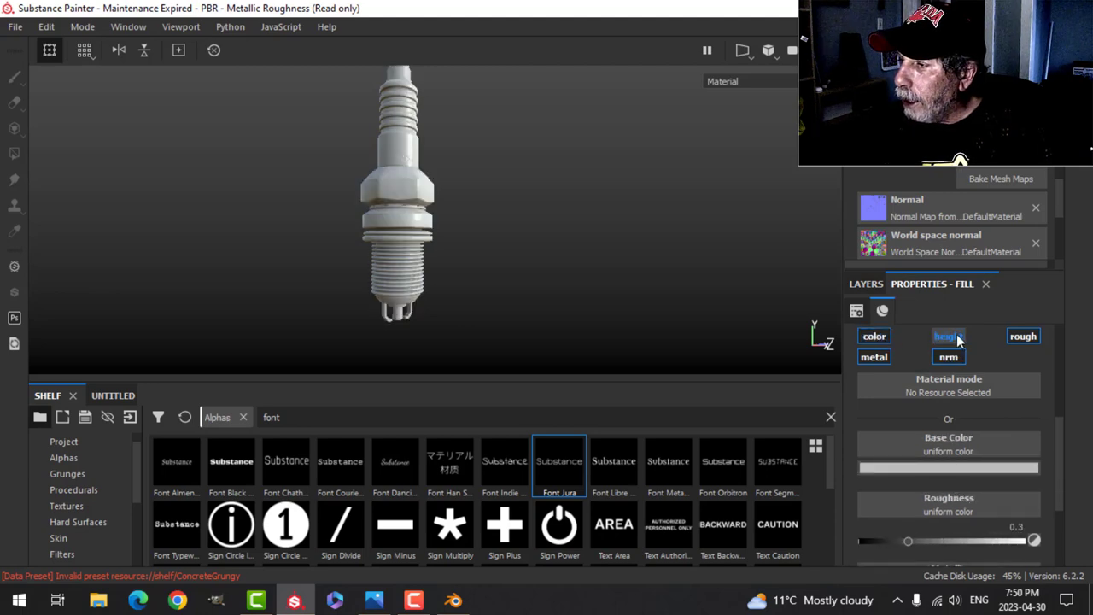
click(953, 337)
click(883, 361)
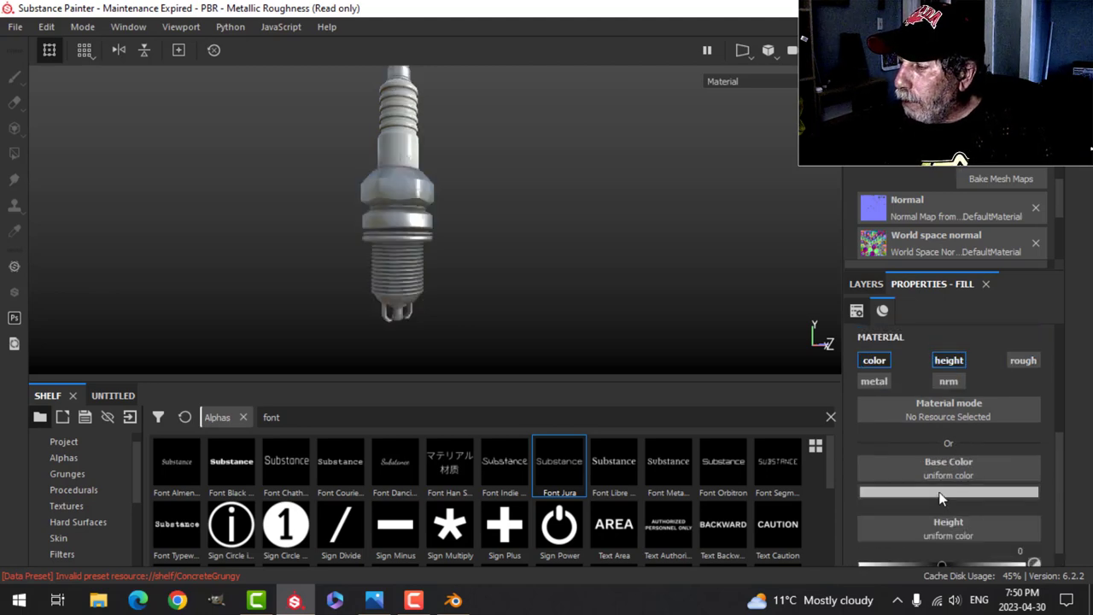
scroll(939, 500, down, 1)
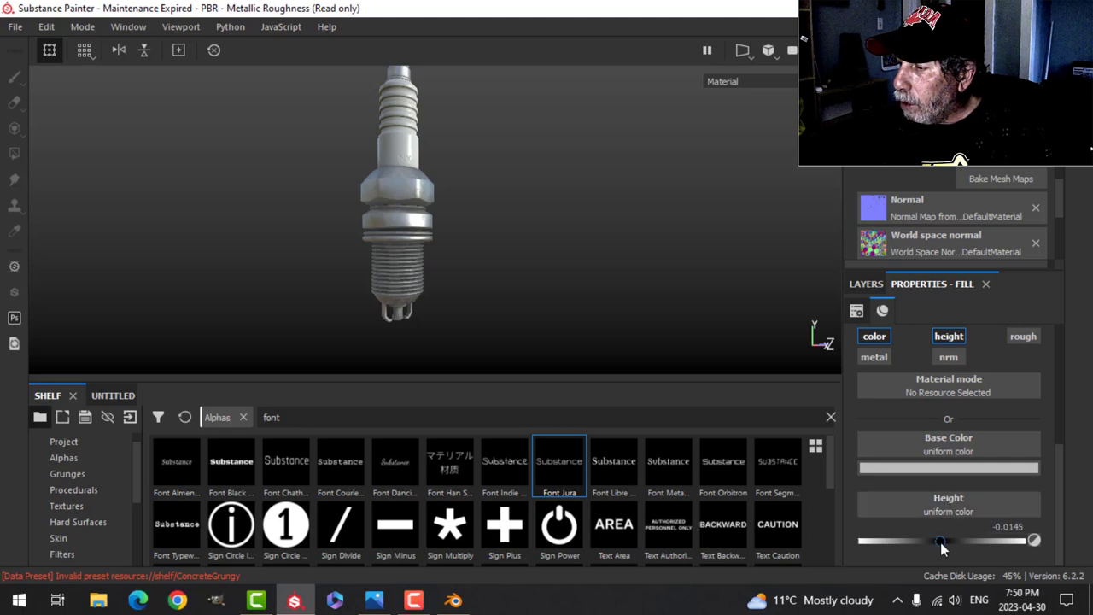
- Give Fill layer 2 a black mask and add a fill effect to that mask
click(864, 283)
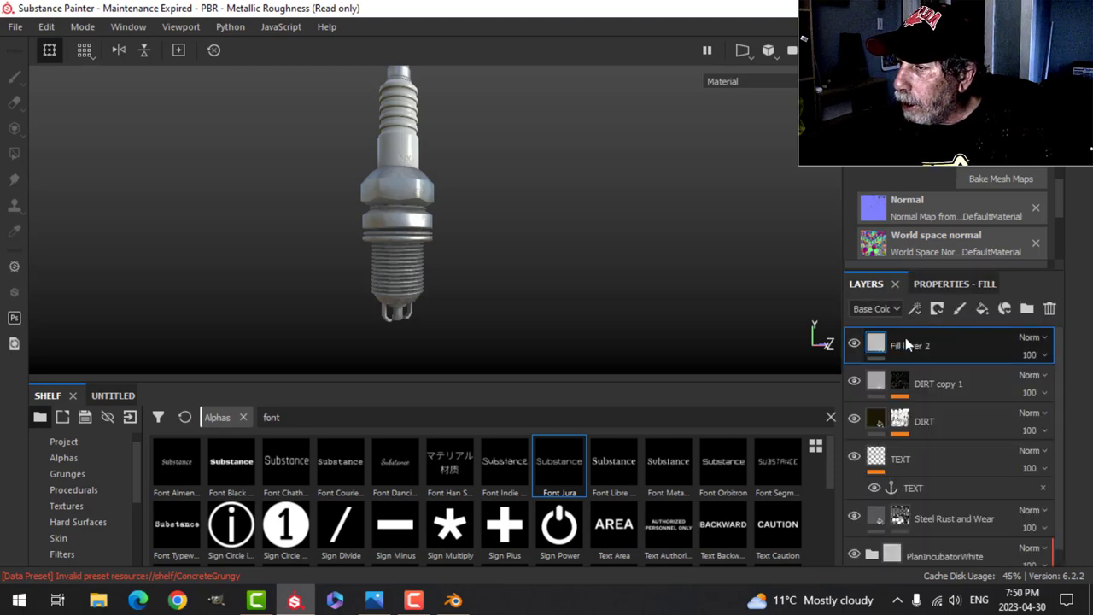
click(937, 308)
click(955, 346)
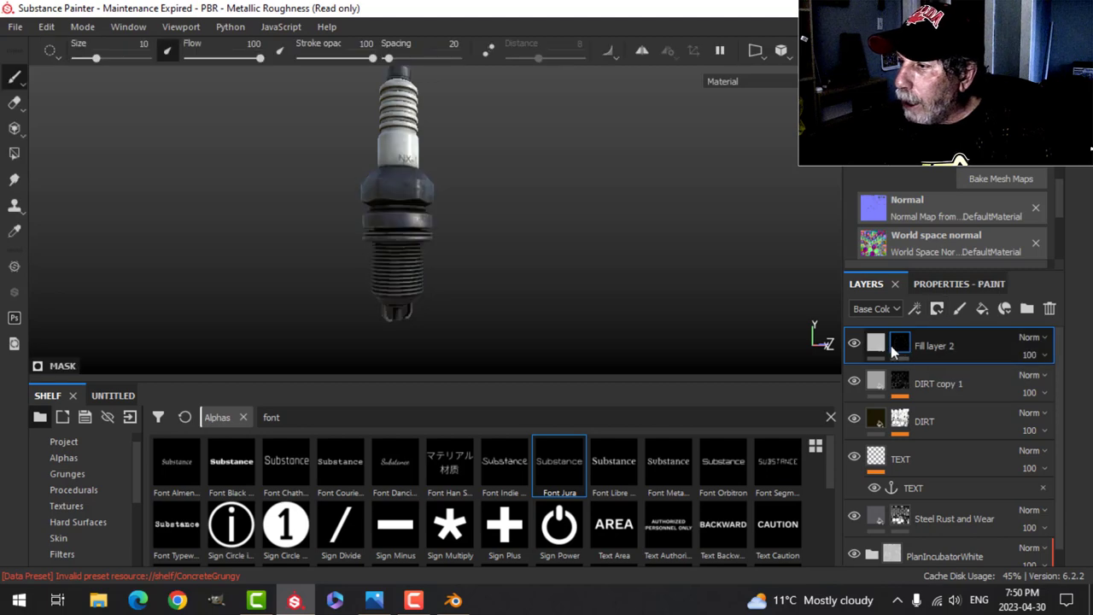
click(918, 309)
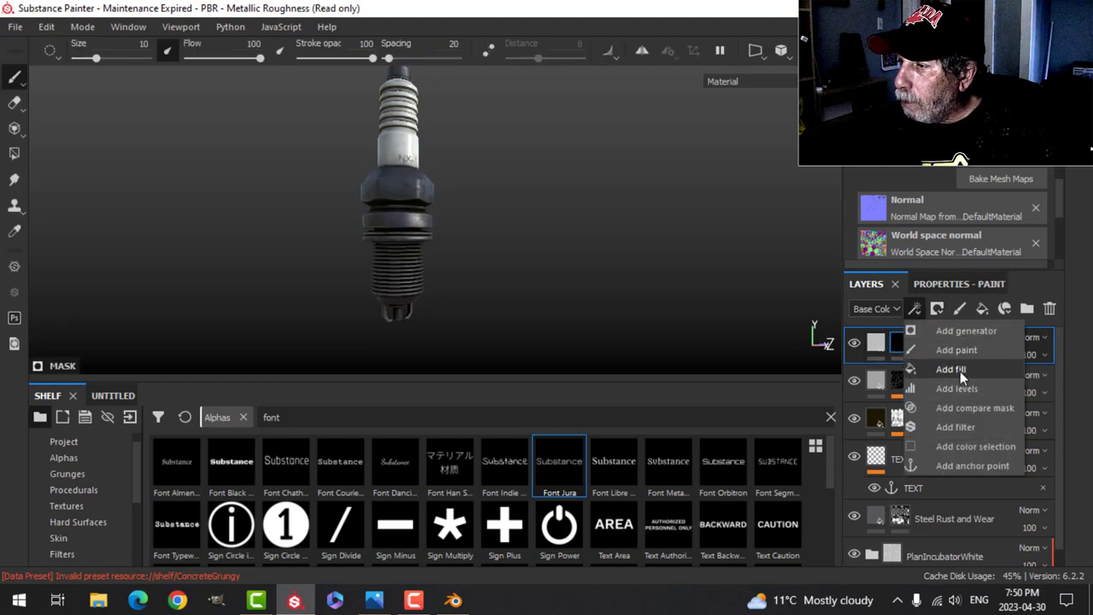
click(899, 368)
- Search the procedurals for scratches and assign Grunge Scratches Rough to the grayscale of the mask's fill effect
click(955, 284)
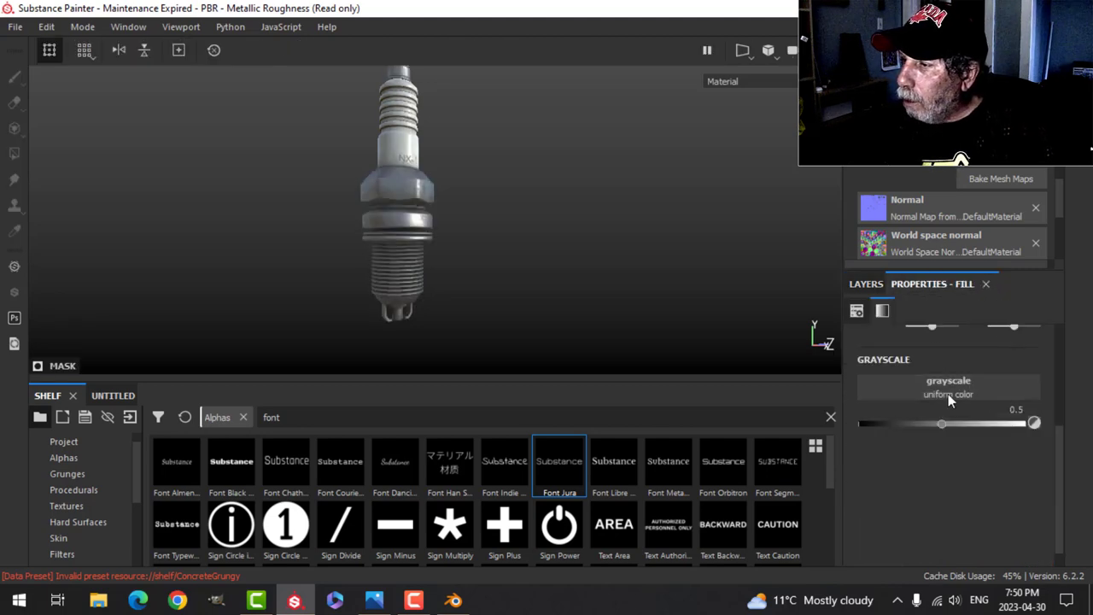
scroll(81, 500, up, 1)
click(75, 504)
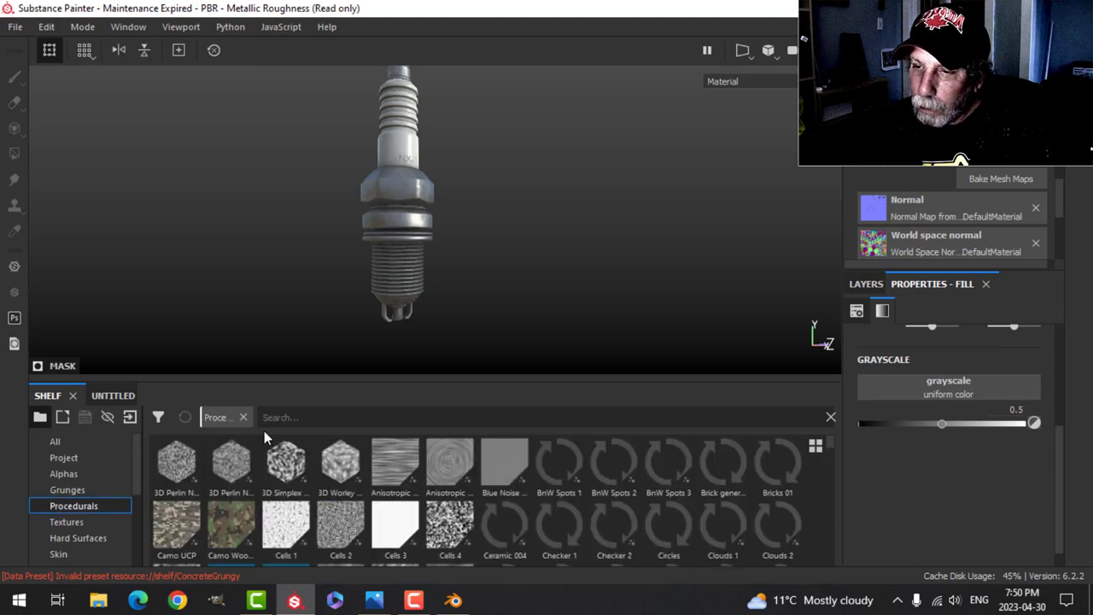
text(SCRA)
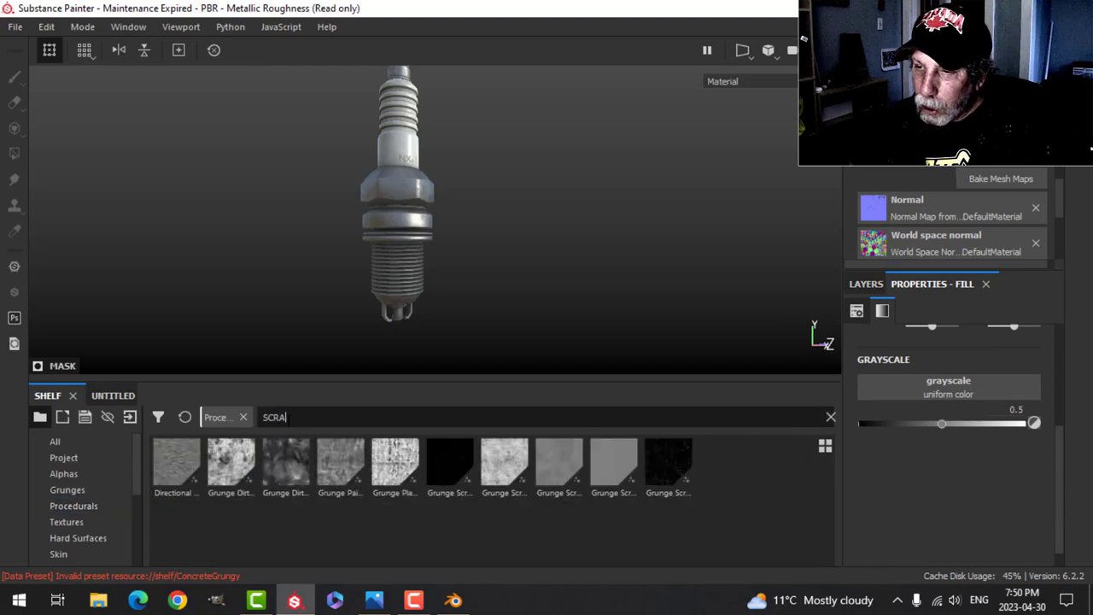
drag(670, 474, 940, 389)
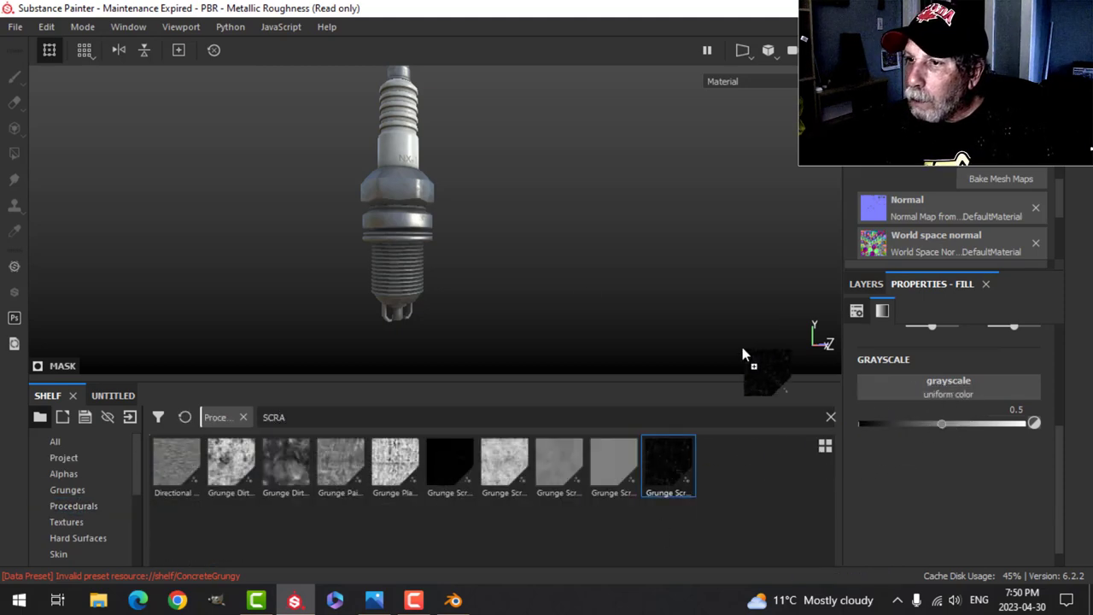
- Set the Balance of Grunge Scratches Rough to 0.3 and check the scratches around the spark plug
scroll(572, 268, up, 4)
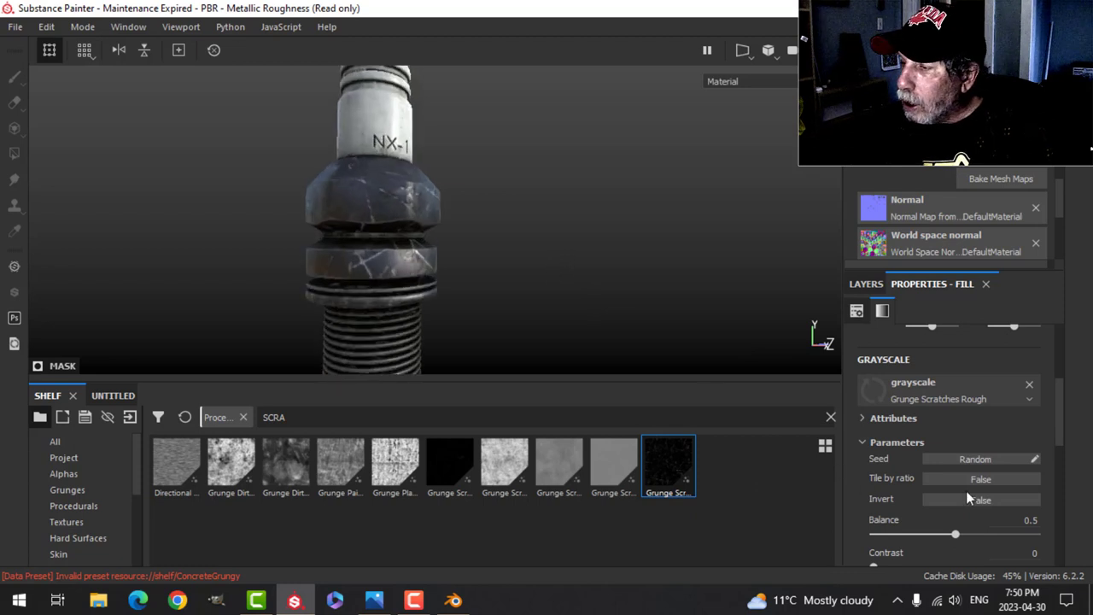
drag(955, 538, 920, 538)
scroll(584, 251, up, 2)
scroll(583, 251, down, 4)
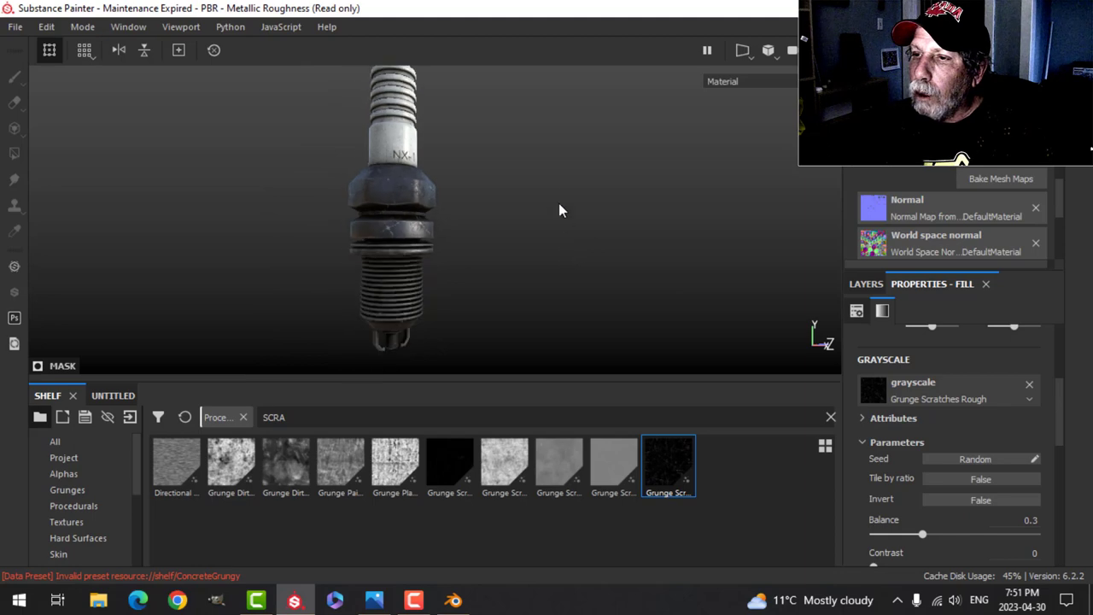
alt+drag(559, 210, 524, 254)
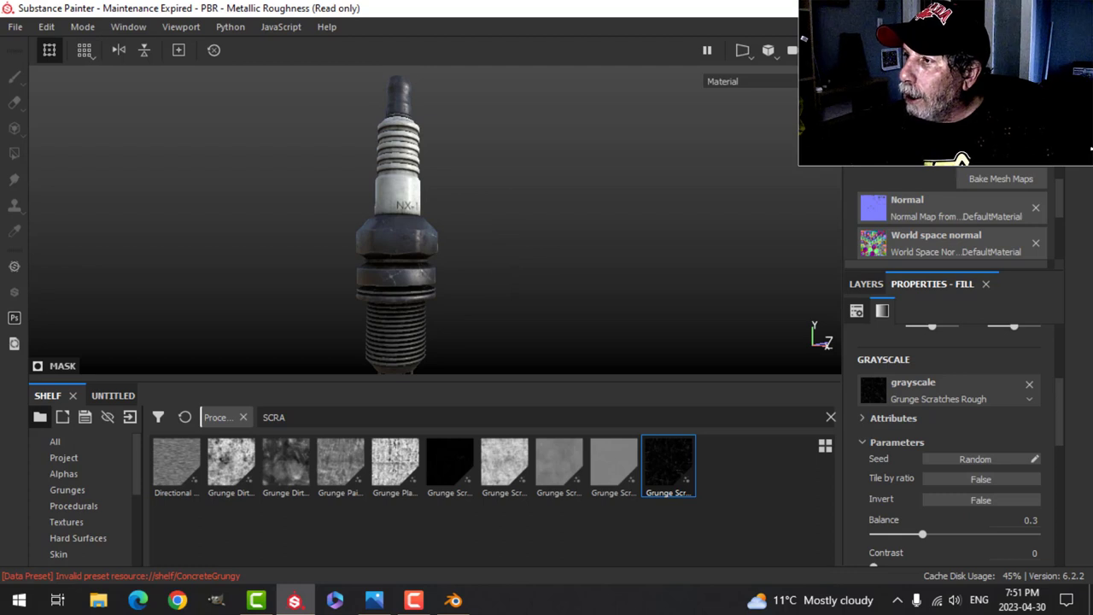
scroll(952, 218, up, 5)
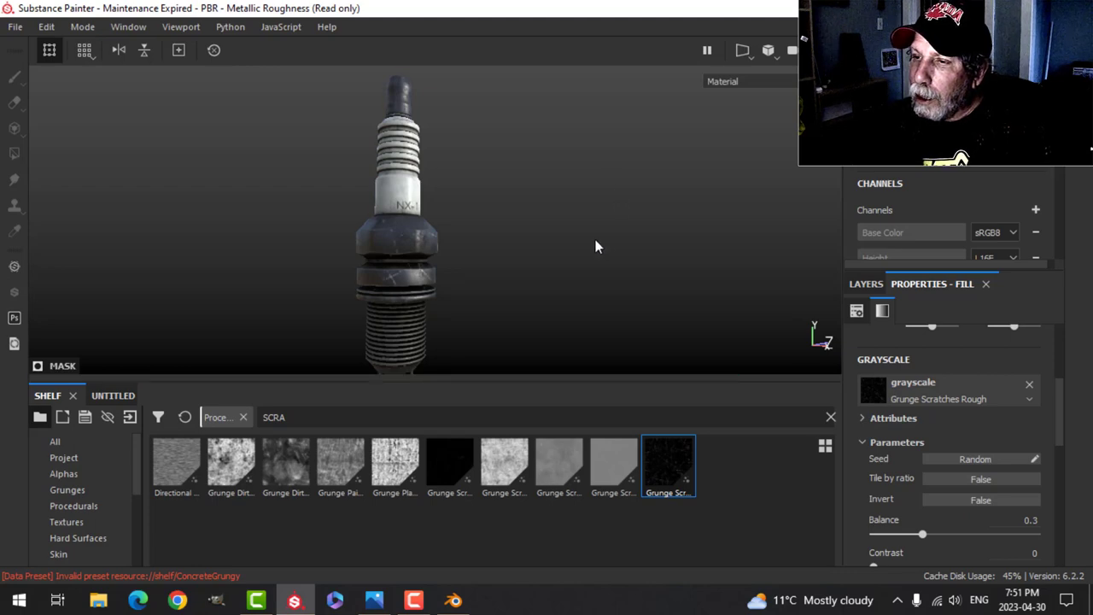
key(Tab)
alt+drag(646, 324, 571, 340)
key(Tab)
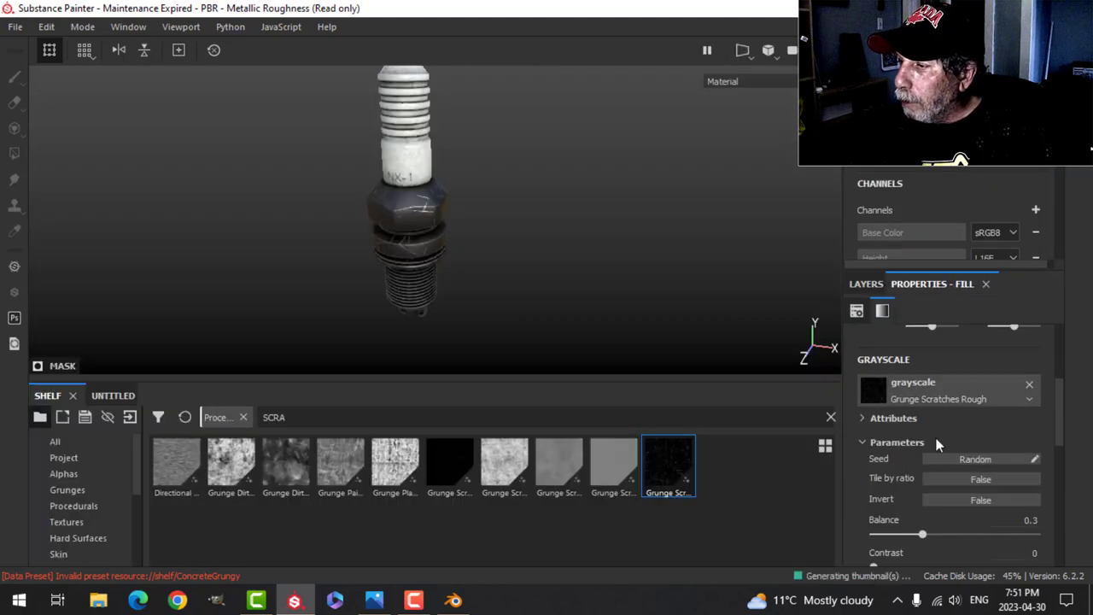
- Set the scratch grunge's Balance to 0.24 and Scratch Length to 0.7, checking the scratches on the metal body
drag(921, 536, 914, 536)
scroll(960, 539, down, 4)
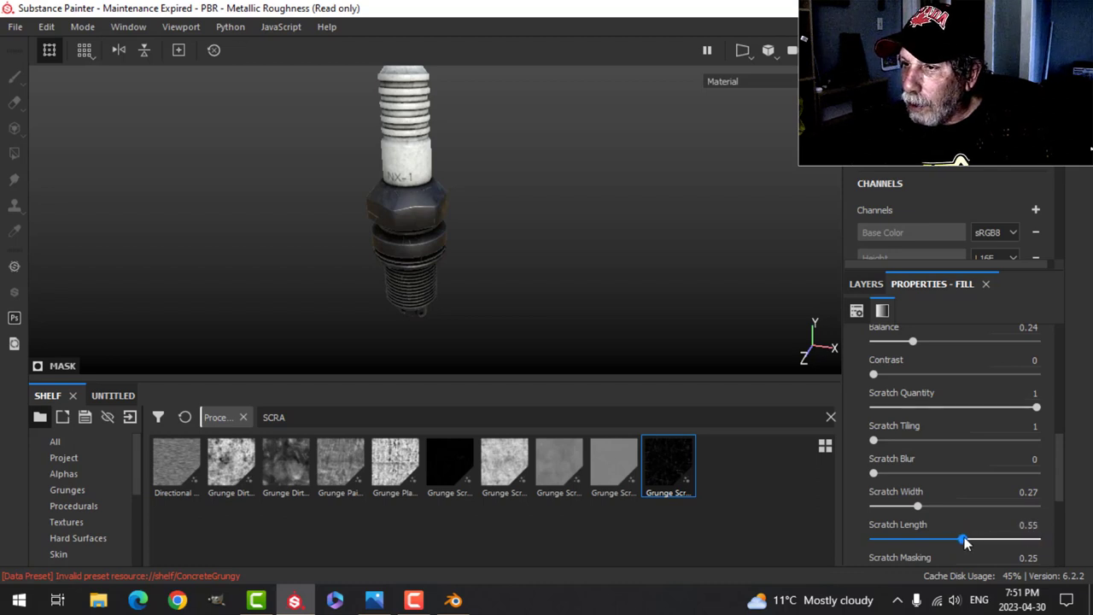
drag(983, 538, 988, 538)
scroll(517, 255, up, 5)
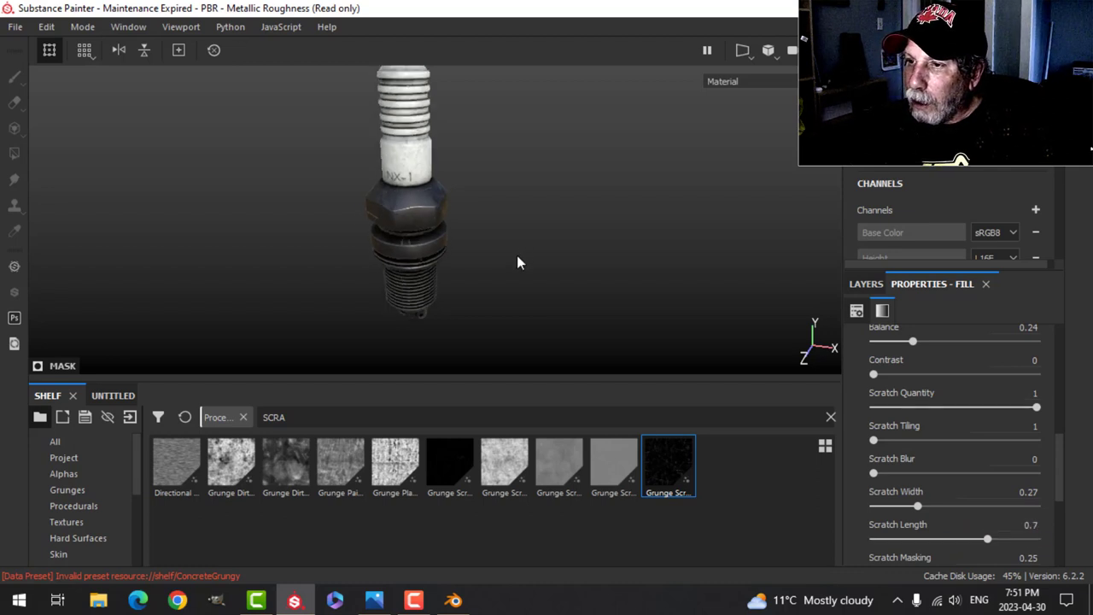
alt+drag(506, 224, 683, 241)
- Set Fill layer 2's base color to a dark grey-brown (R 0.051, G 0.044, B 0.044) and check the scratches
click(865, 285)
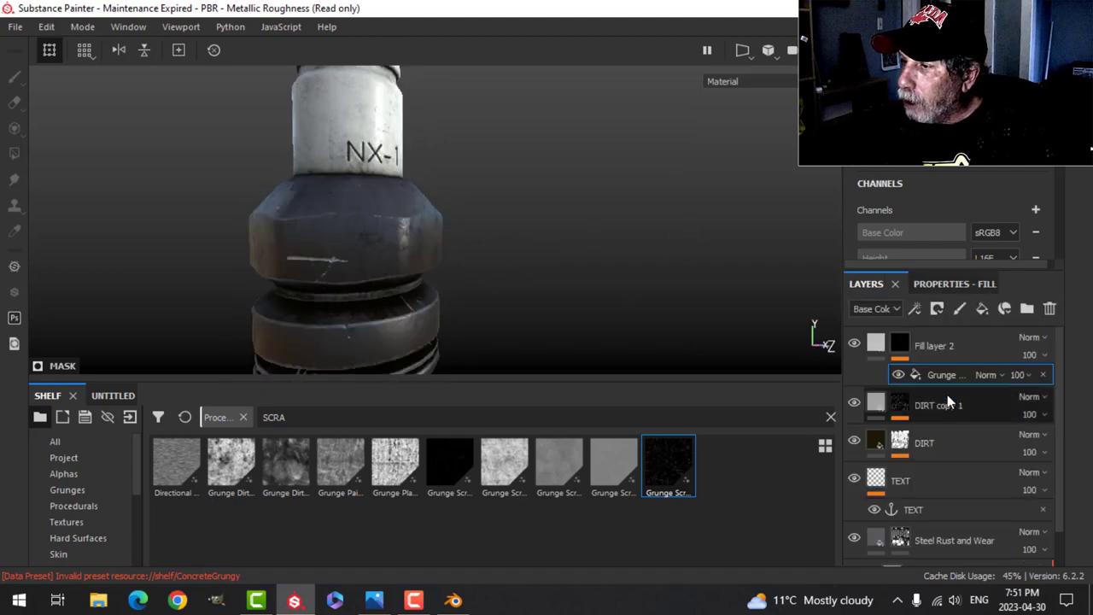
click(881, 337)
click(936, 290)
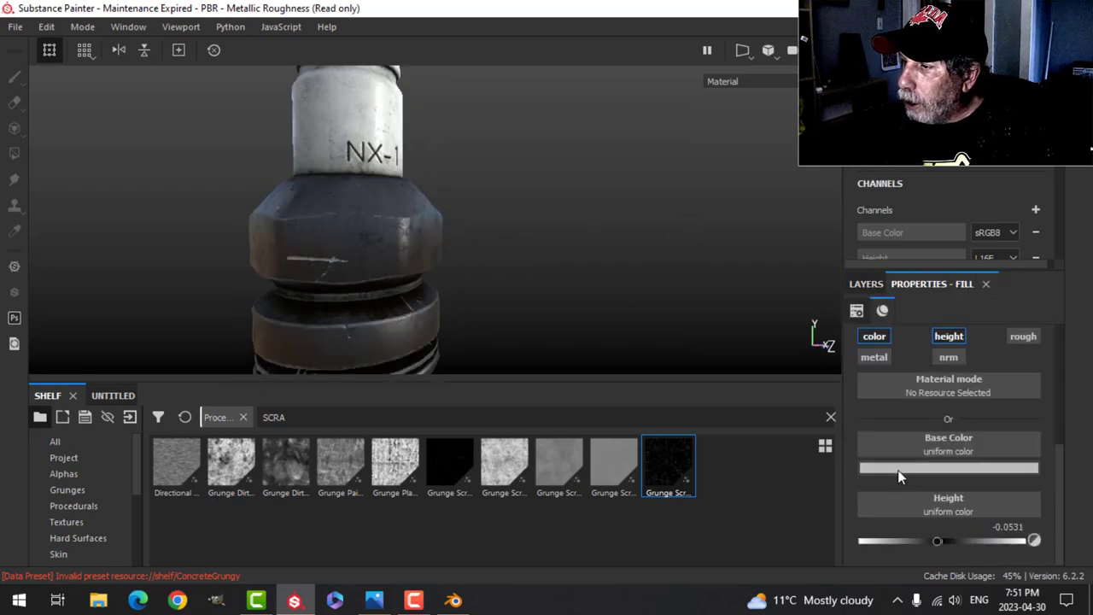
click(898, 468)
click(881, 398)
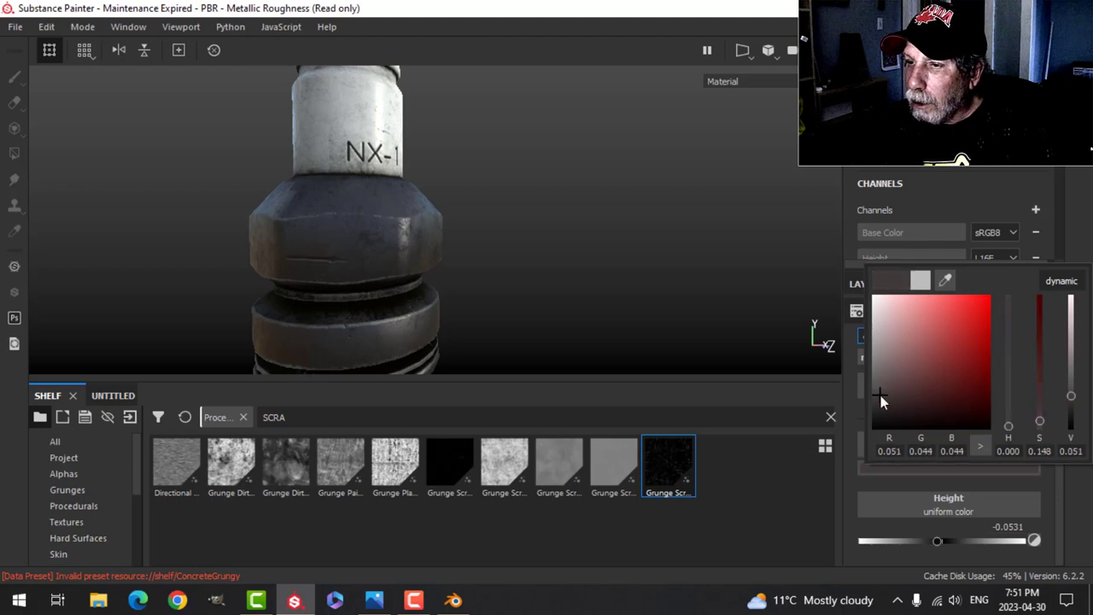
click(543, 270)
scroll(598, 272, down, 4)
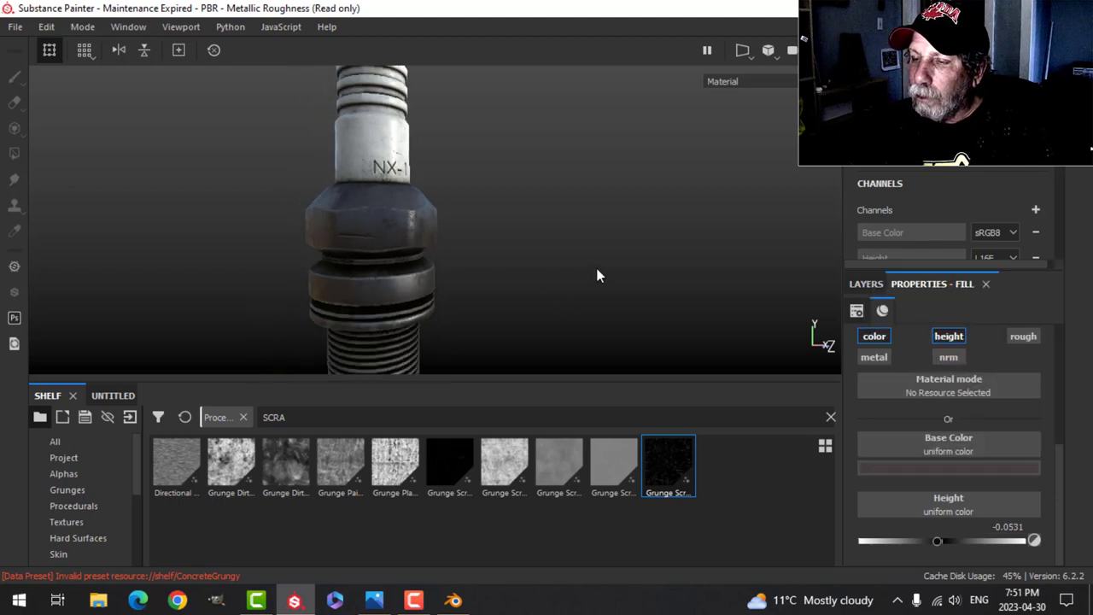
alt+drag(612, 242, 534, 243)
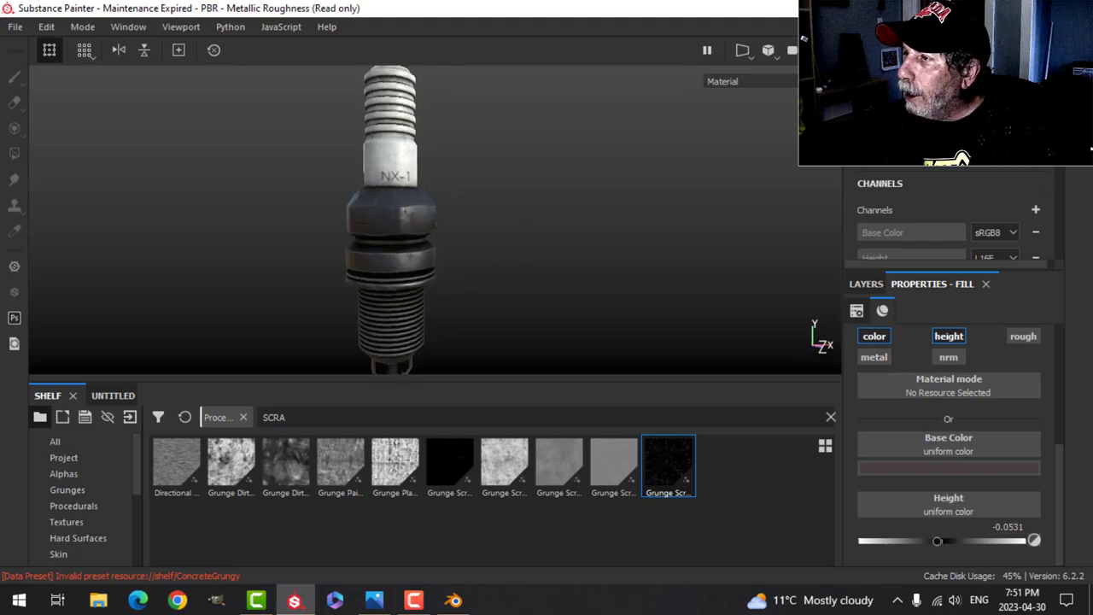
- Activate temporal anti-aliasing in the display settings
click(1078, 104)
scroll(793, 439, down, 6)
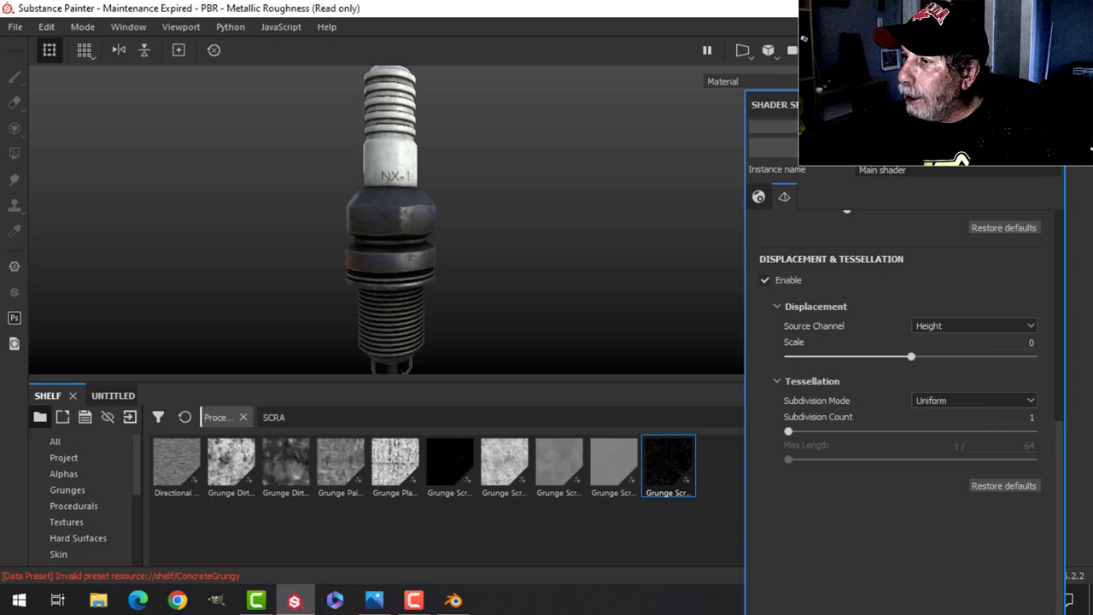
click(1078, 81)
scroll(846, 413, down, 9)
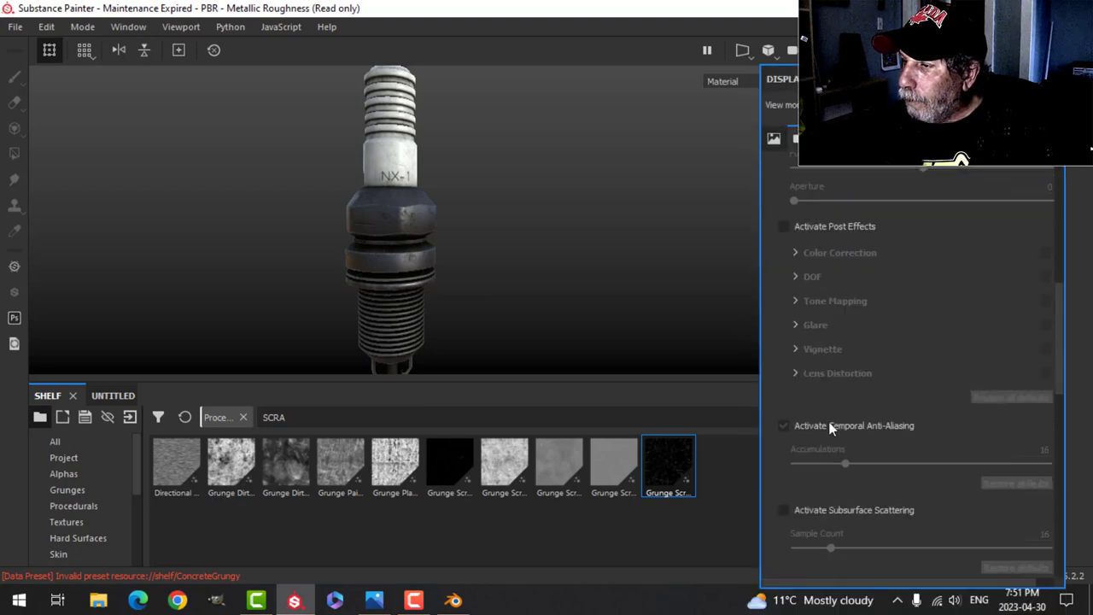
click(786, 425)
scroll(893, 395, down, 3)
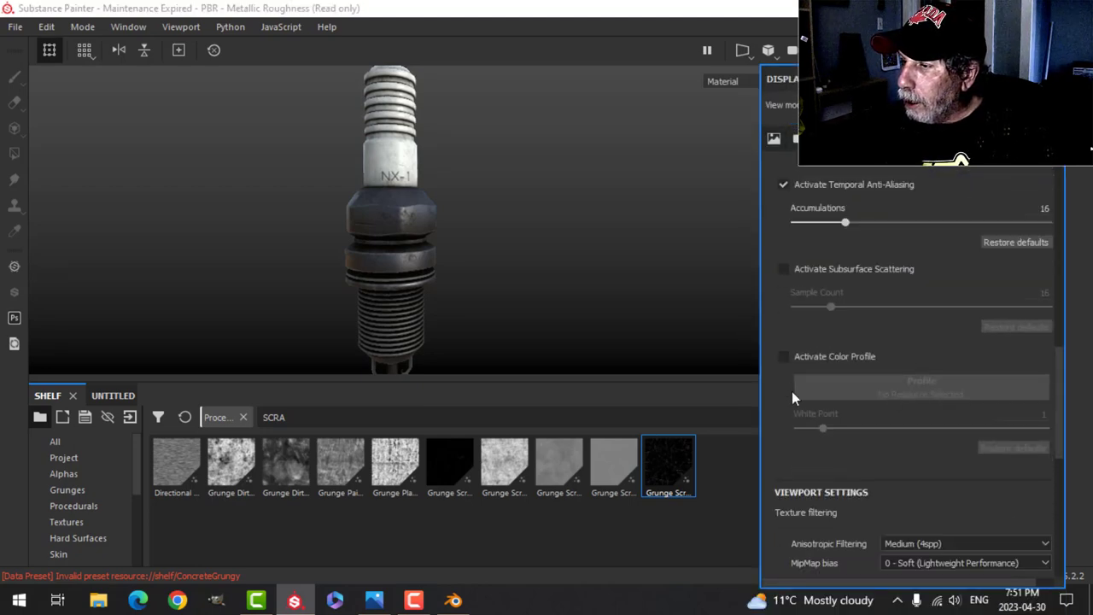
- Activate the color profile in the display settings and choose rec709
click(784, 359)
click(844, 385)
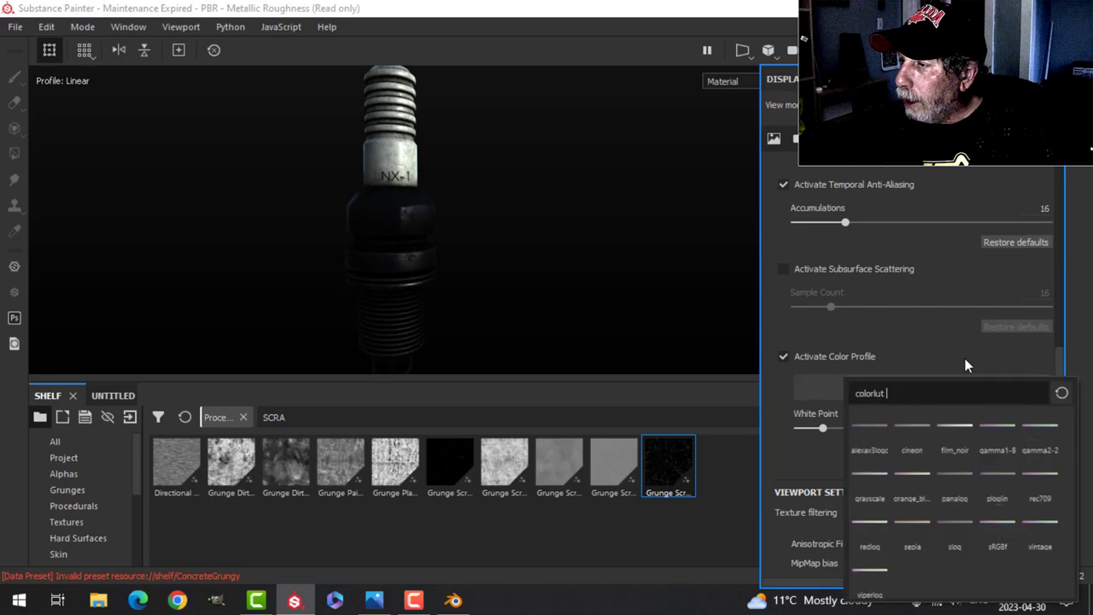
click(1041, 471)
- Change the environment map to Bonifacio Street
click(773, 139)
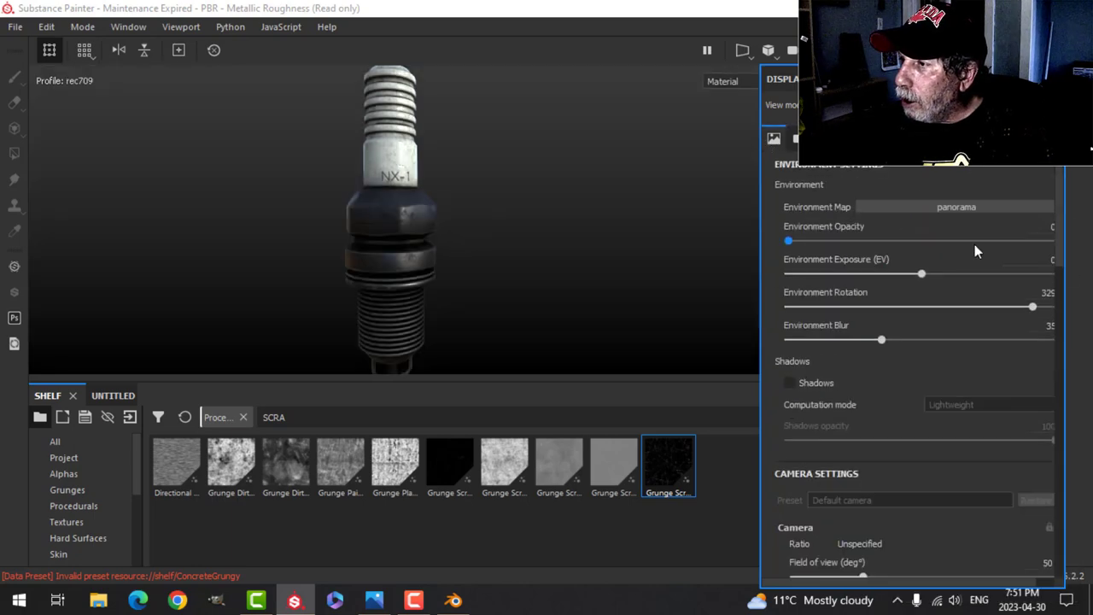
click(955, 206)
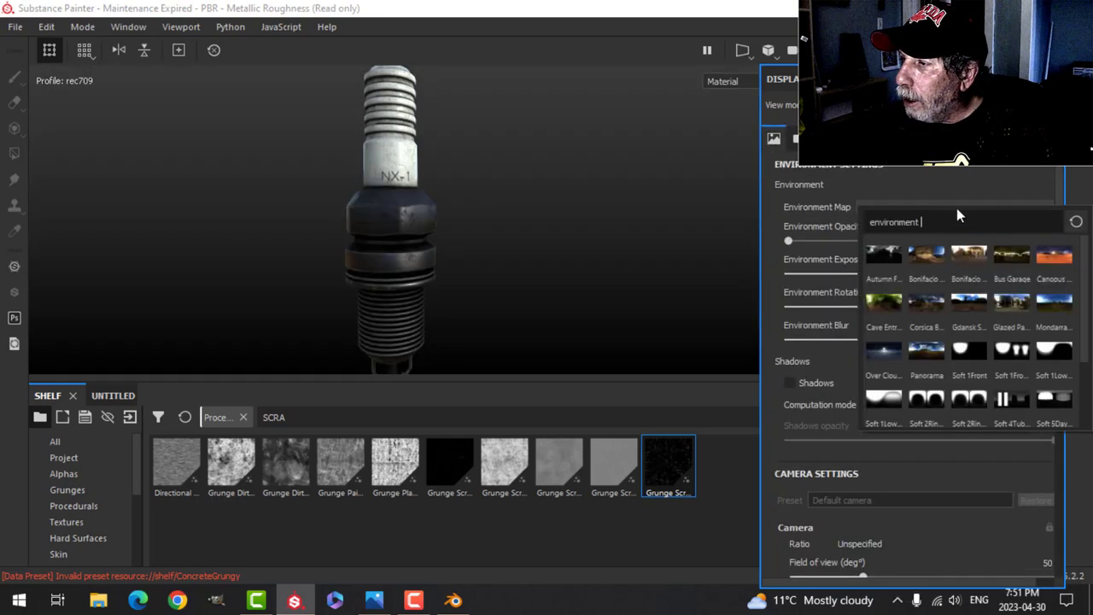
click(978, 253)
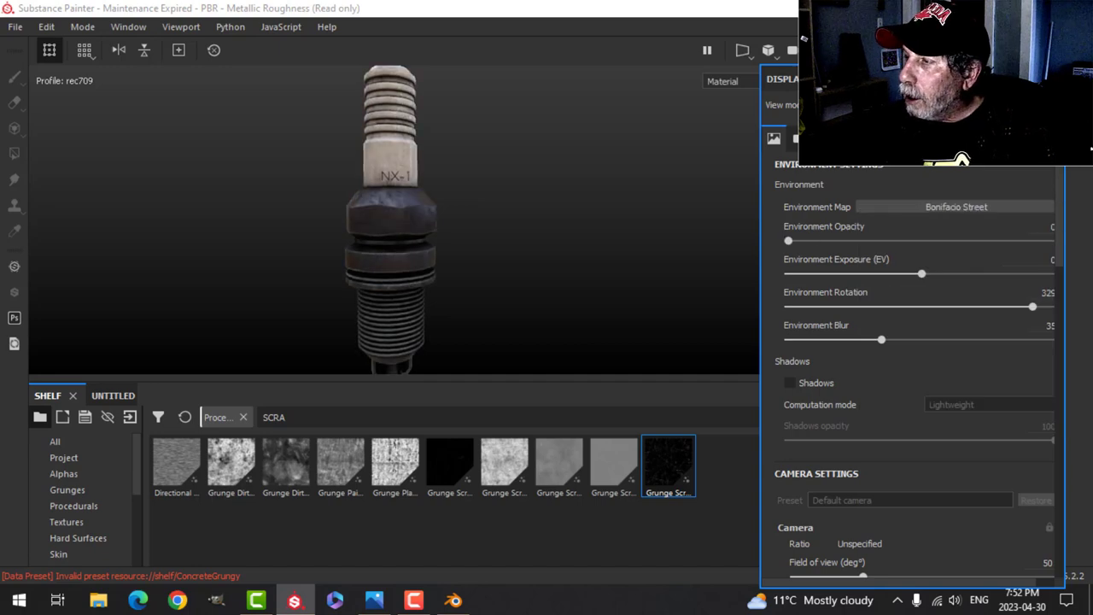
click(515, 261)
- Examine the textured spark plug in an enlarged viewport from several angles, including the insulator, hex body, thread and electrodes
alt+drag(516, 262, 589, 299)
key(Tab)
scroll(605, 241, down, 1)
scroll(559, 260, up, 3)
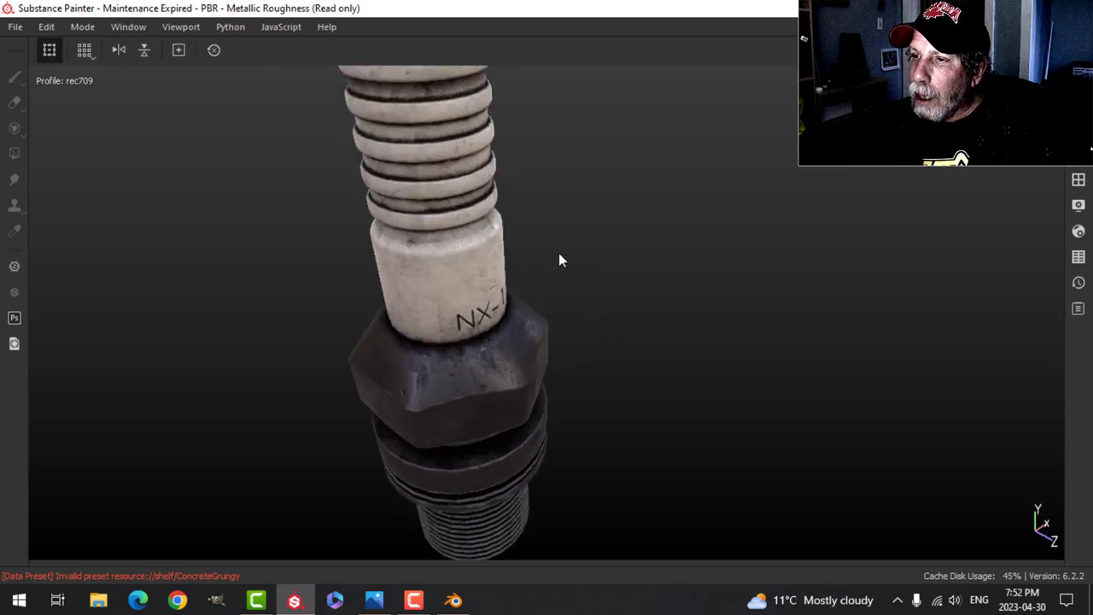
alt+drag(559, 260, 486, 231)
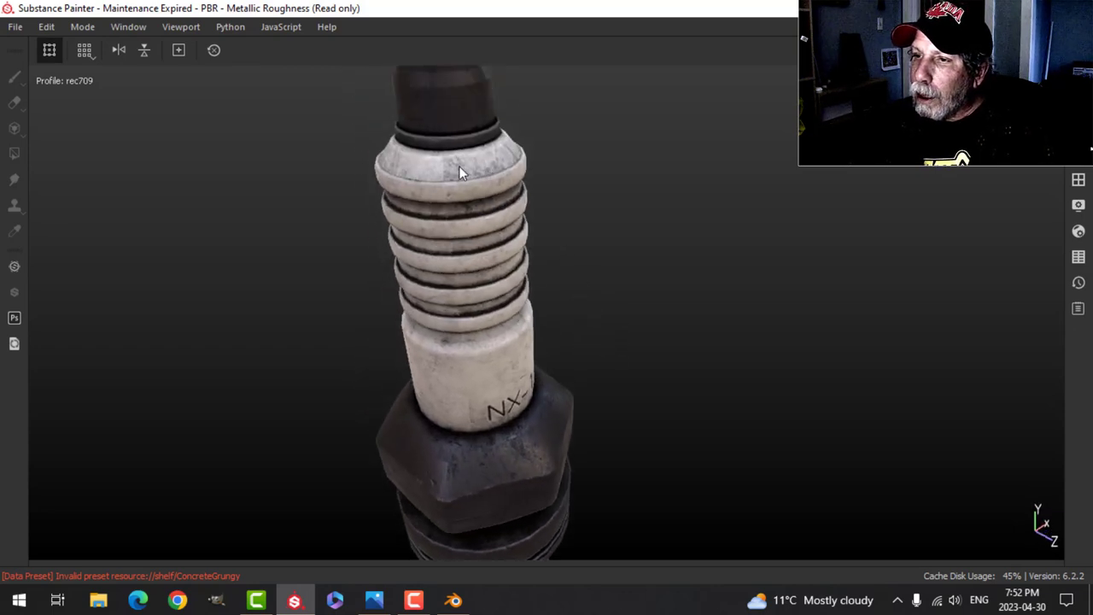
scroll(624, 316, down, 2)
alt+drag(656, 398, 479, 335)
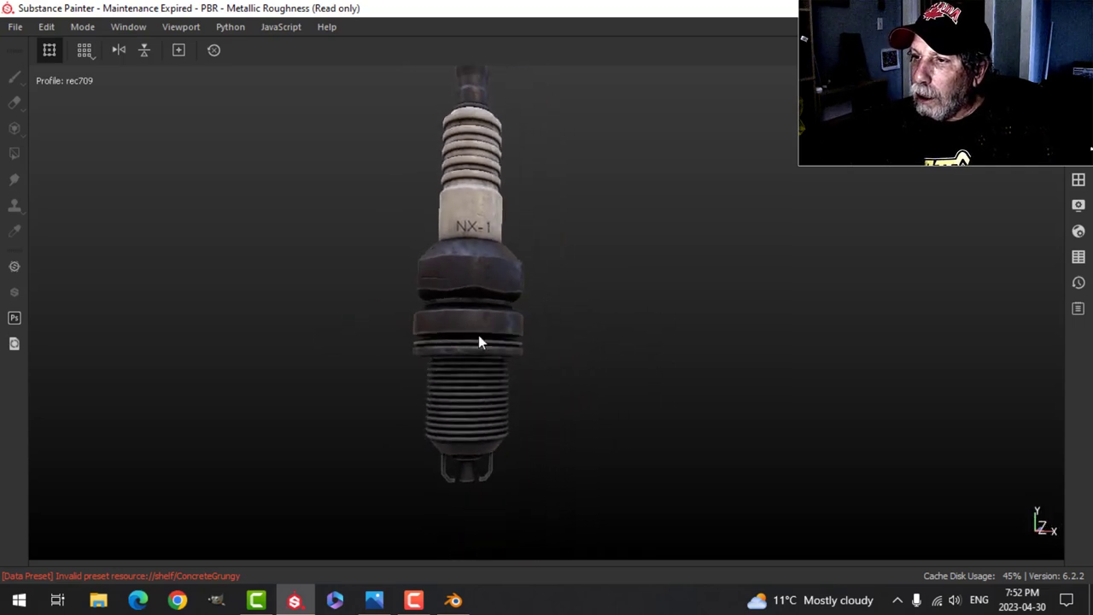
alt+middle_drag(478, 335, 487, 374)
shift+right_drag(723, 268, 609, 292)
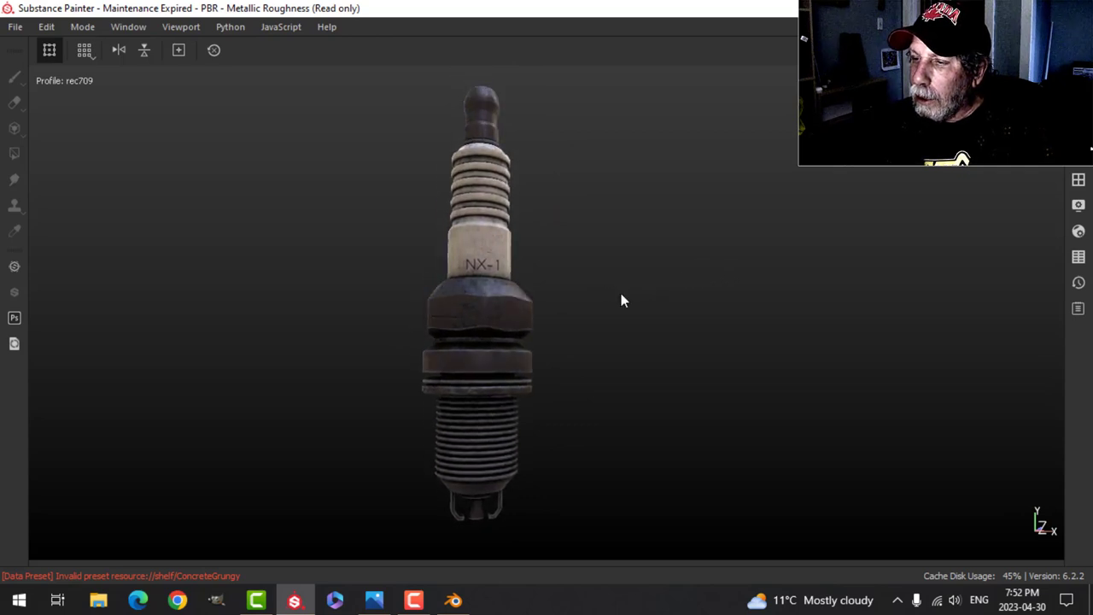
alt+drag(622, 301, 649, 396)
alt+middle_drag(606, 248, 621, 297)
alt+drag(621, 297, 660, 232)
alt+middle_drag(579, 354, 619, 297)
alt+drag(620, 297, 644, 320)
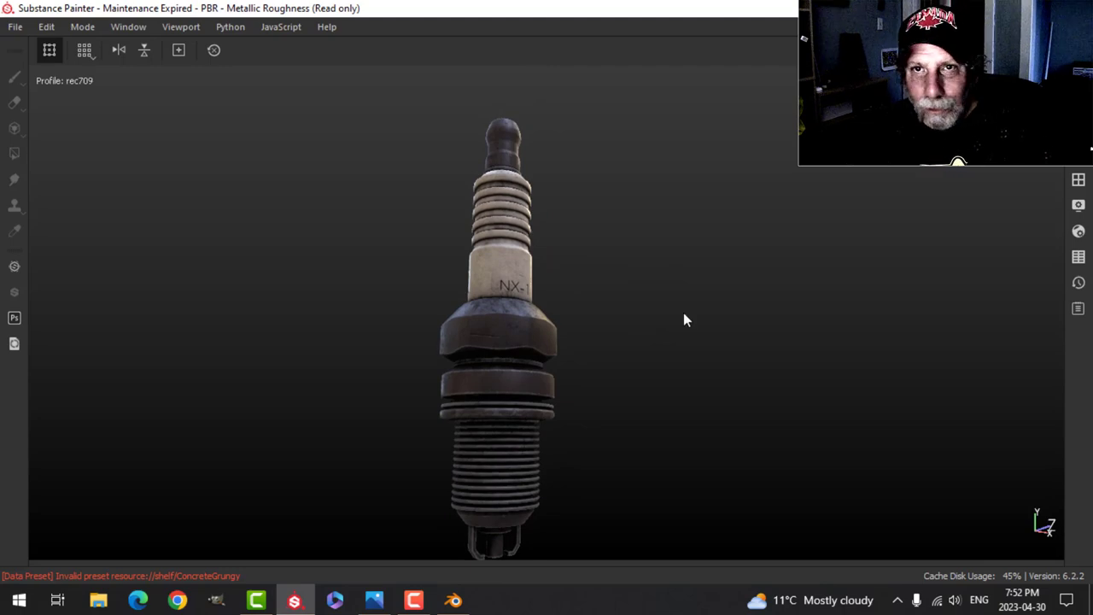